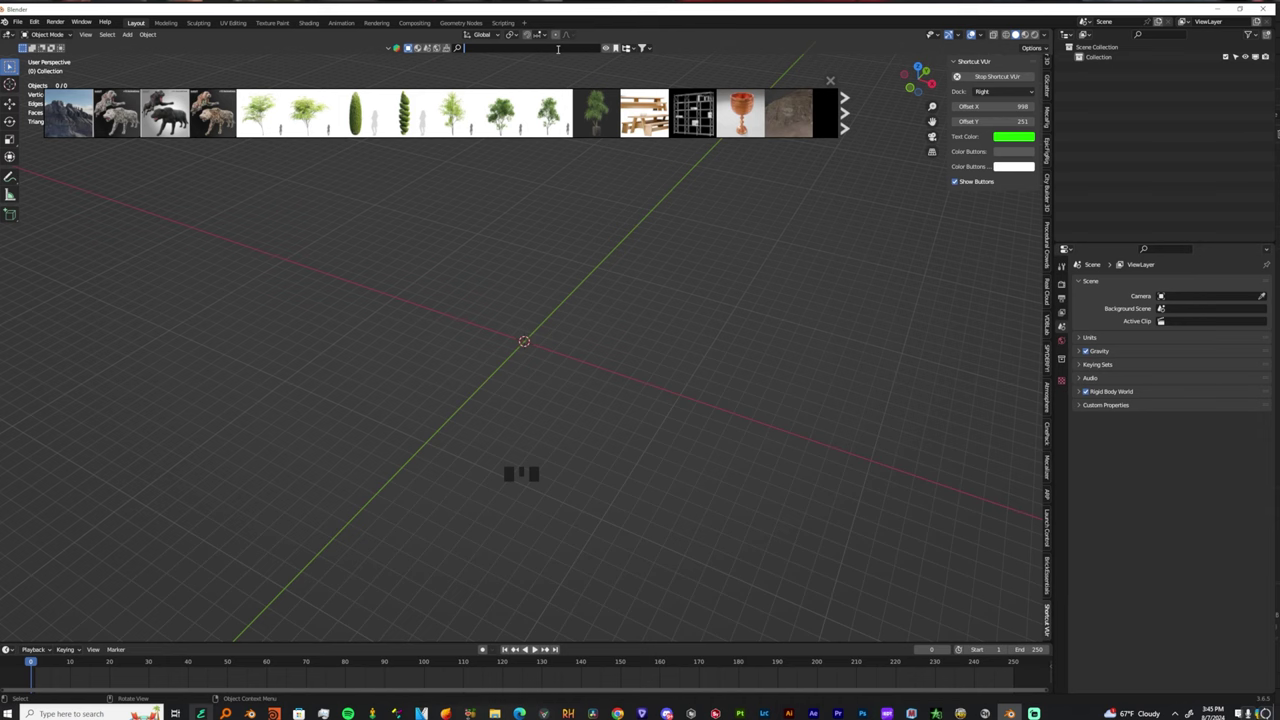
Search the asset library for "GLOCKS" and place the Glock 26 Gen 5 pistol near the world origin.
{"action": "key", "text": "Return"}
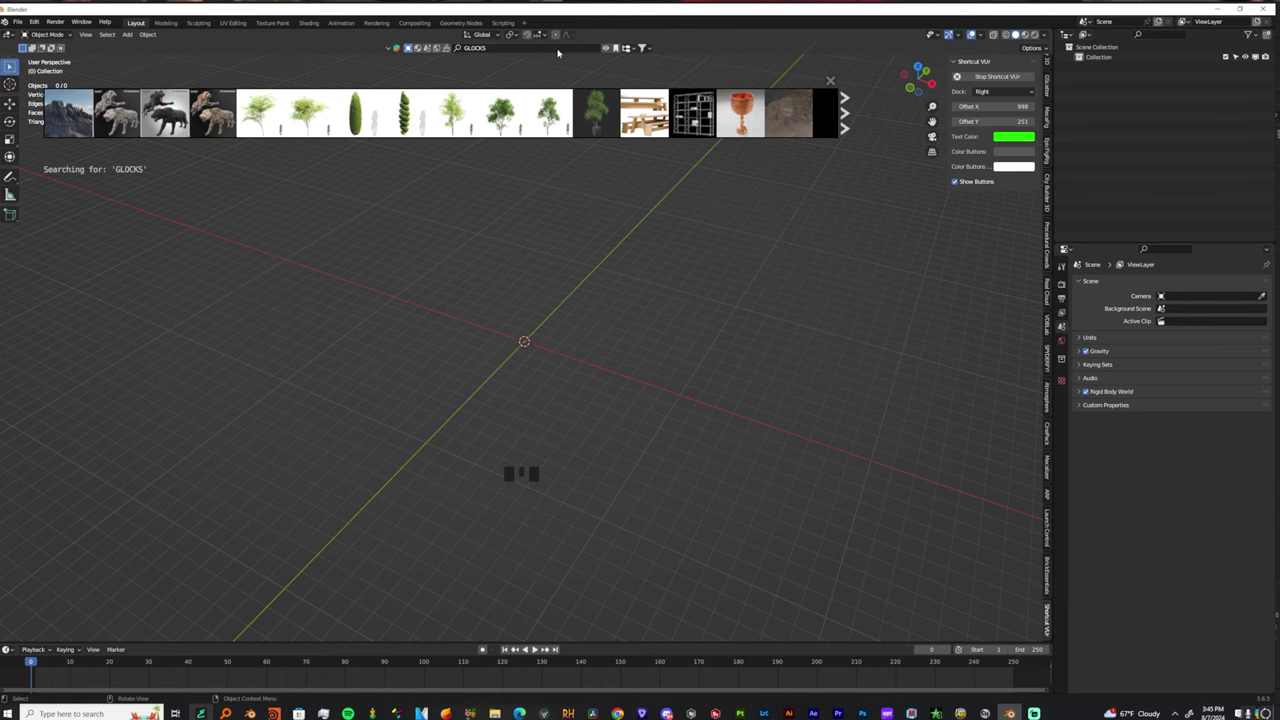
{"action": "mouse_move", "coordinate": [72, 117]}
{"action": "left_click_drag", "start_coordinate": [72, 117], "coordinate": [549, 350]}
{"action": "scroll", "coordinate": [560, 350], "scroll_direction": "up", "scroll_amount": 14}
{"action": "scroll", "coordinate": [640, 397], "scroll_direction": "up", "scroll_amount": 13}
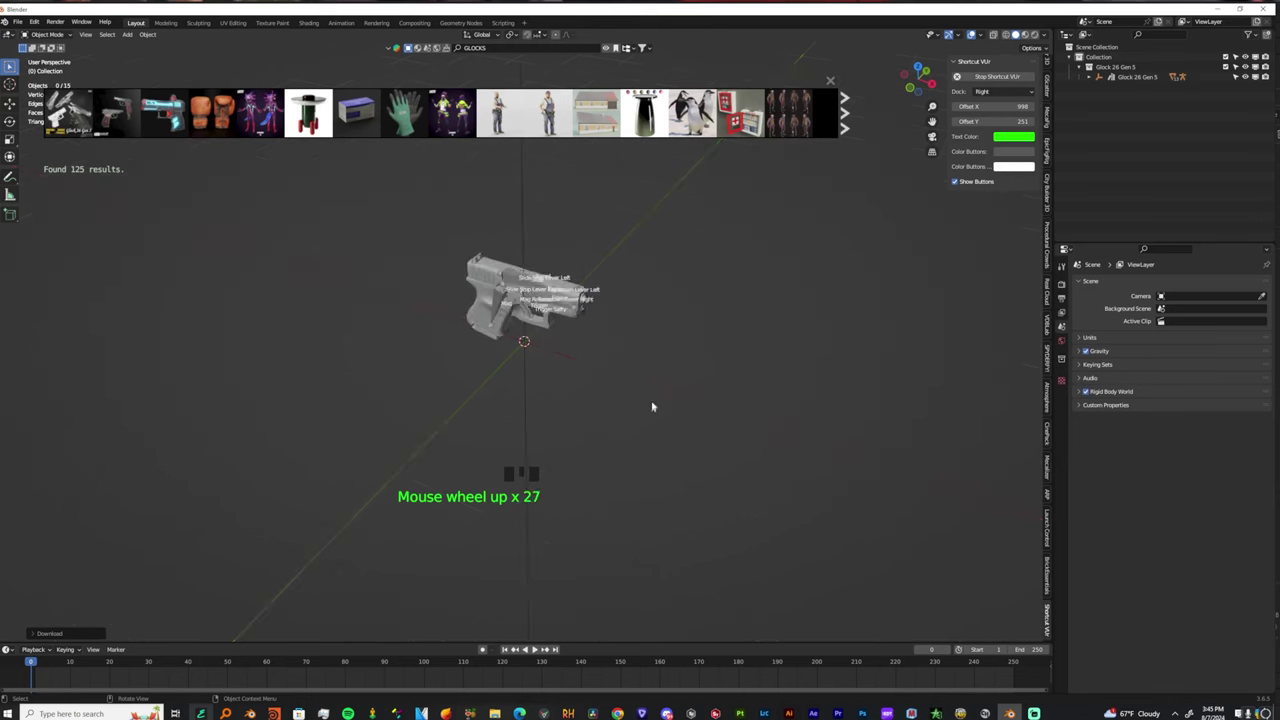
Try to move the imported pistol along the Z axis and along the X axis.
{"action": "middle_click_drag", "start_coordinate": [654, 403], "coordinate": [578, 483]}
{"action": "left_click", "coordinate": [640, 509]}
{"action": "middle_click_drag", "start_coordinate": [640, 509], "coordinate": [506, 256]}
{"action": "scroll", "coordinate": [646, 497], "scroll_direction": "down", "scroll_amount": 5}
{"action": "key", "text": "g"}
{"action": "key", "text": "z"}
{"action": "left_click", "coordinate": [672, 526]}
{"action": "key", "text": "g"}
{"action": "key", "text": "x"}
{"action": "left_click", "coordinate": [683, 529]}
Select the pistol's parent empty and scale it up uniformly to about 12.
{"action": "scroll", "coordinate": [704, 468], "scroll_direction": "up", "scroll_amount": 5}
{"action": "left_click", "coordinate": [533, 266]}
{"action": "scroll", "coordinate": [577, 351], "scroll_direction": "down", "scroll_amount": 10}
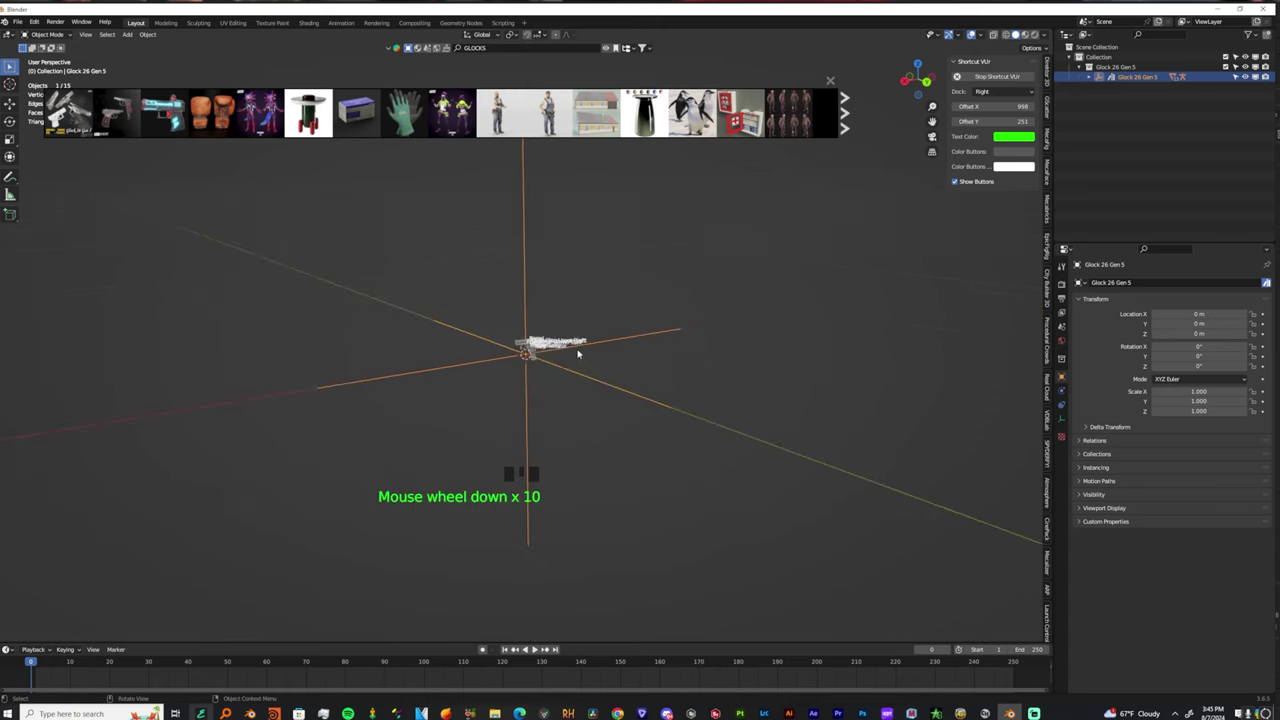
{"action": "middle_click_drag", "start_coordinate": [577, 351], "coordinate": [516, 254]}
{"action": "scroll", "coordinate": [645, 371], "scroll_direction": "down", "scroll_amount": 5}
{"action": "key", "text": "s"}
{"action": "left_click", "coordinate": [573, 333]}
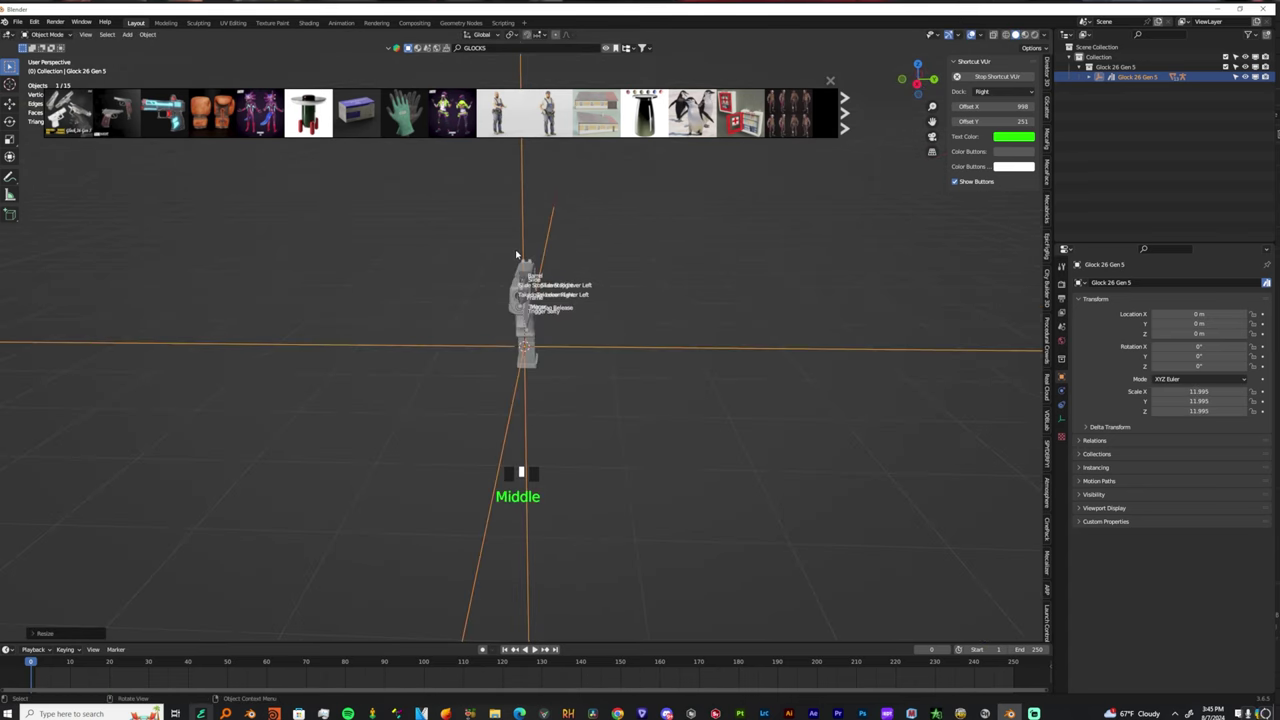
Add a camera aligned to the right orthographic view and look through it.
{"action": "key", "text": "KP_3"}
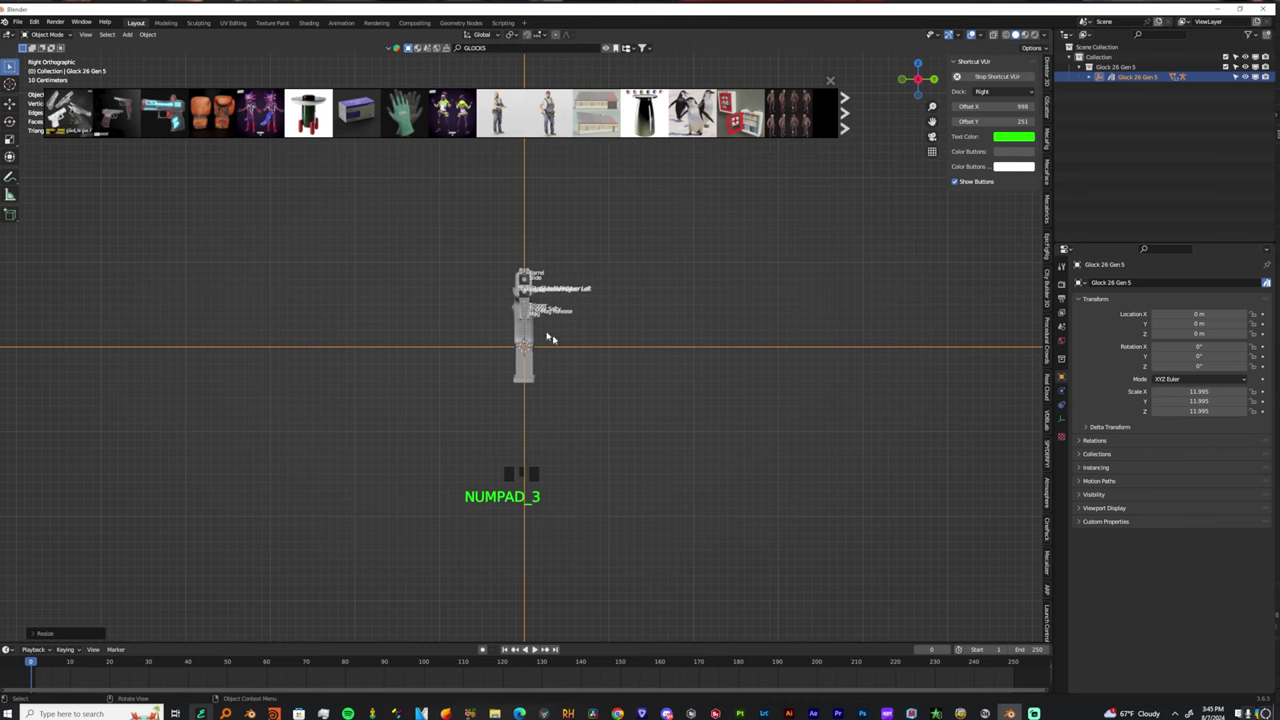
{"action": "key", "text": "shift+a"}
{"action": "key", "text": "shift+a"}
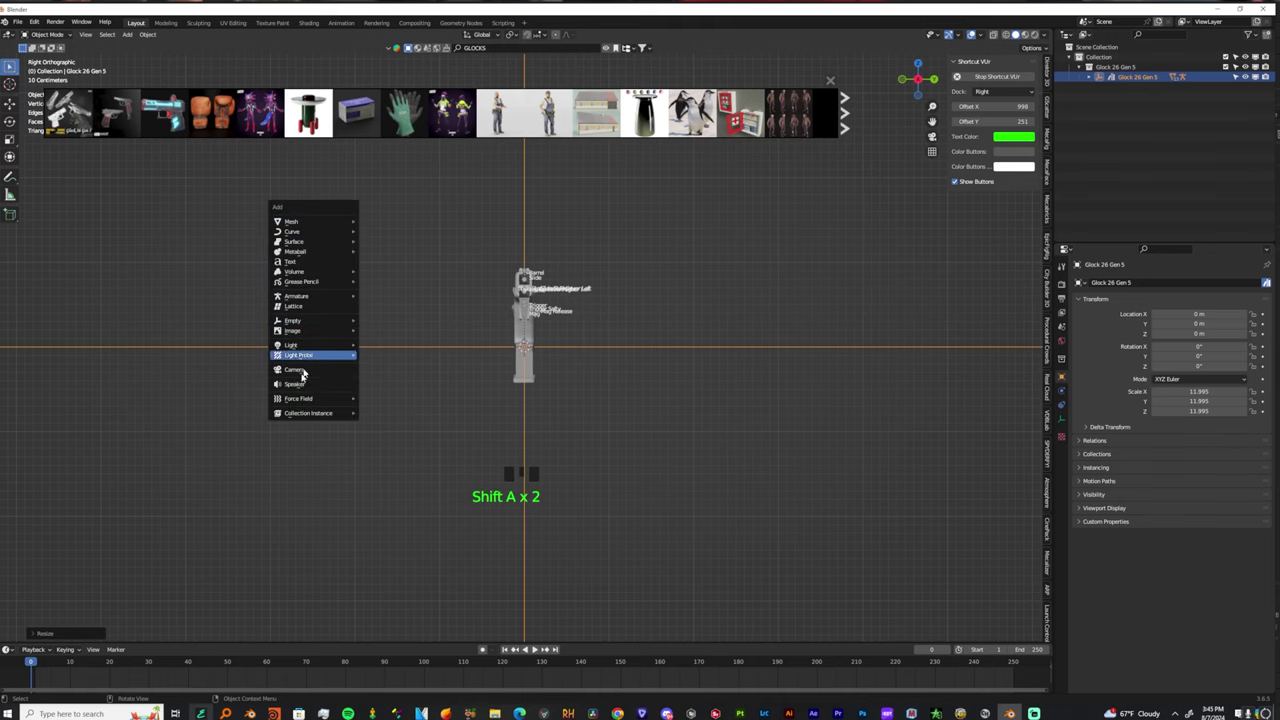
{"action": "left_click", "coordinate": [308, 370]}
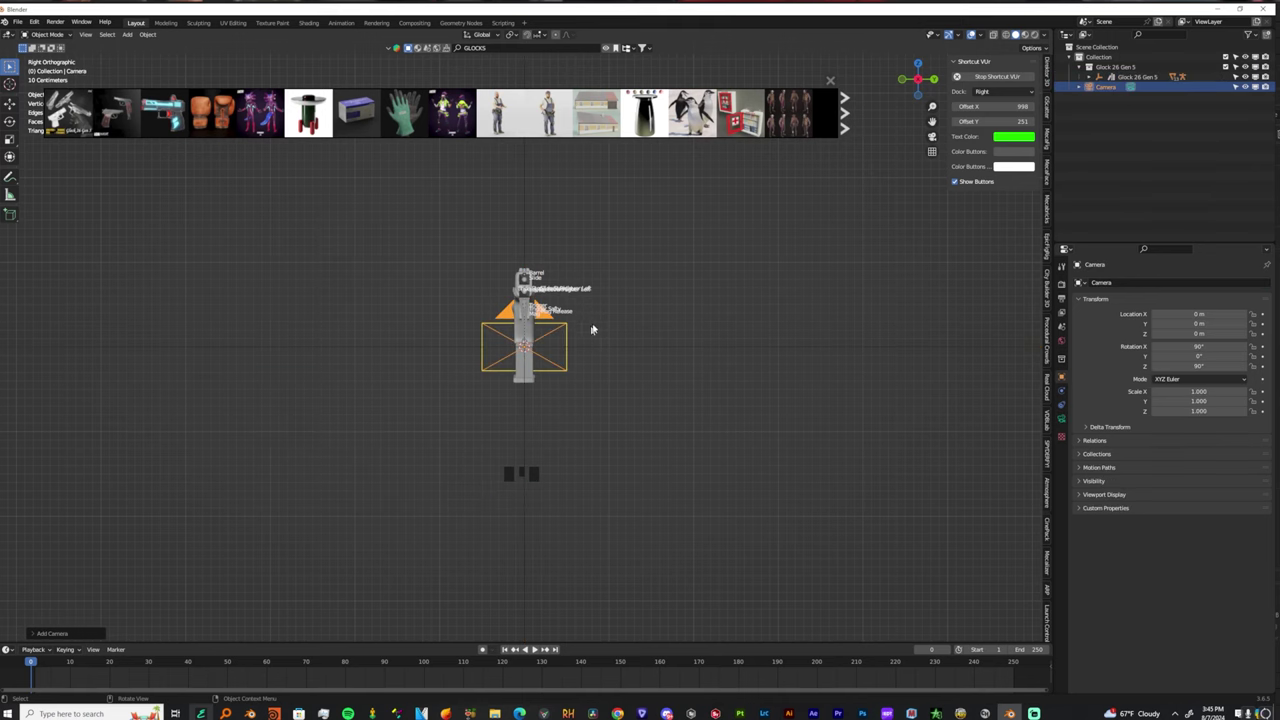
{"action": "key", "text": "KP_0"}
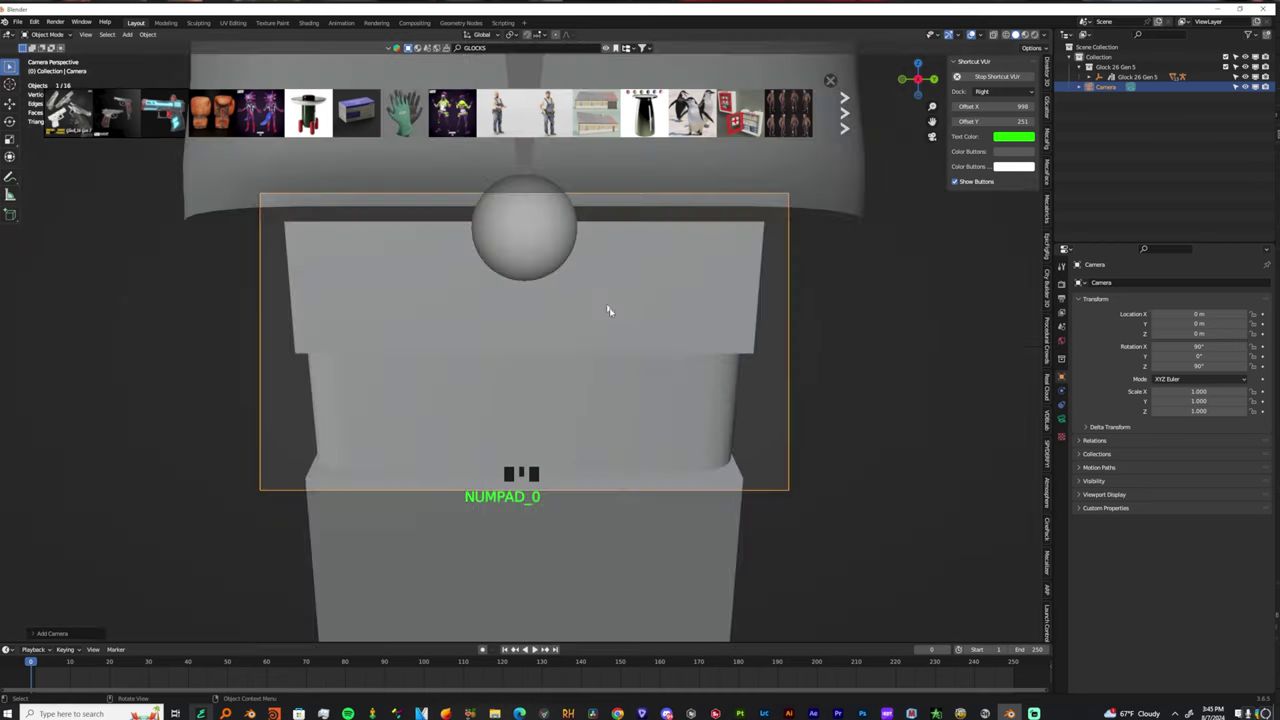
Close the asset thumbnail bar and return to looking through the new camera.
{"action": "left_click", "coordinate": [932, 138]}
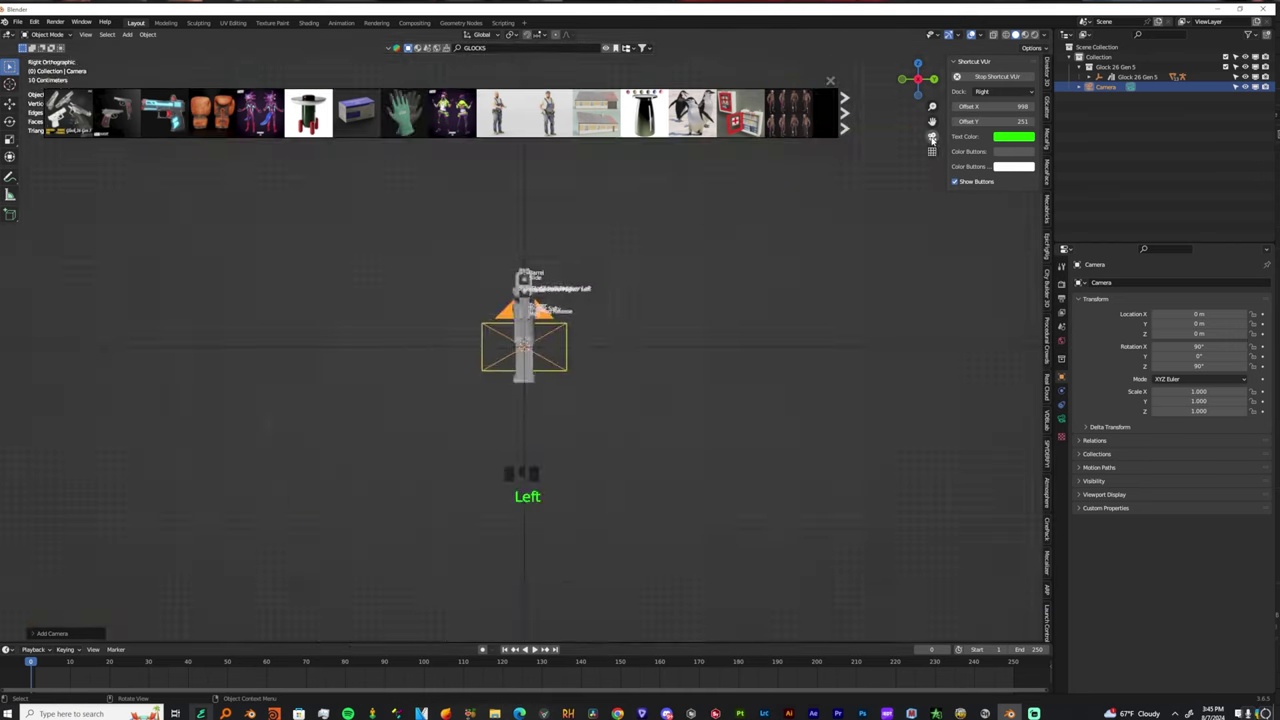
{"action": "left_click", "coordinate": [932, 138]}
{"action": "left_click", "coordinate": [932, 138]}
{"action": "left_click", "coordinate": [932, 138]}
{"action": "left_click", "coordinate": [932, 138]}
{"action": "left_click", "coordinate": [830, 82]}
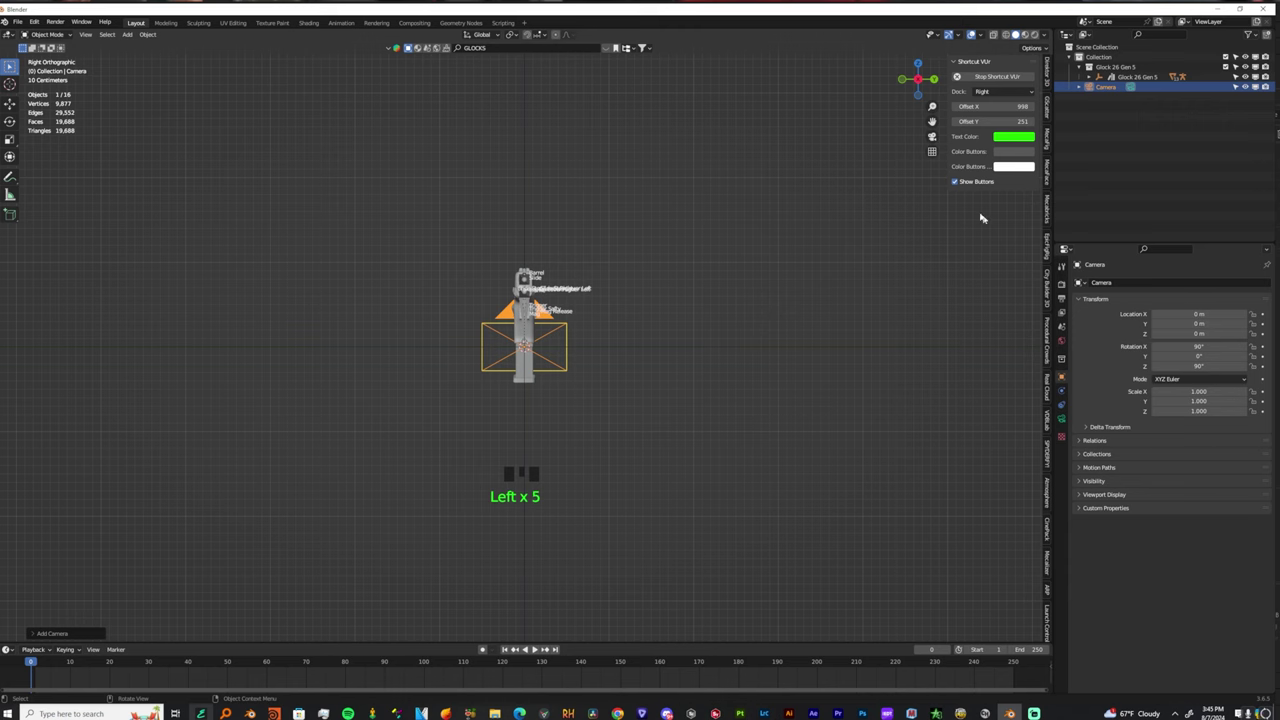
{"action": "left_click", "coordinate": [932, 138]}
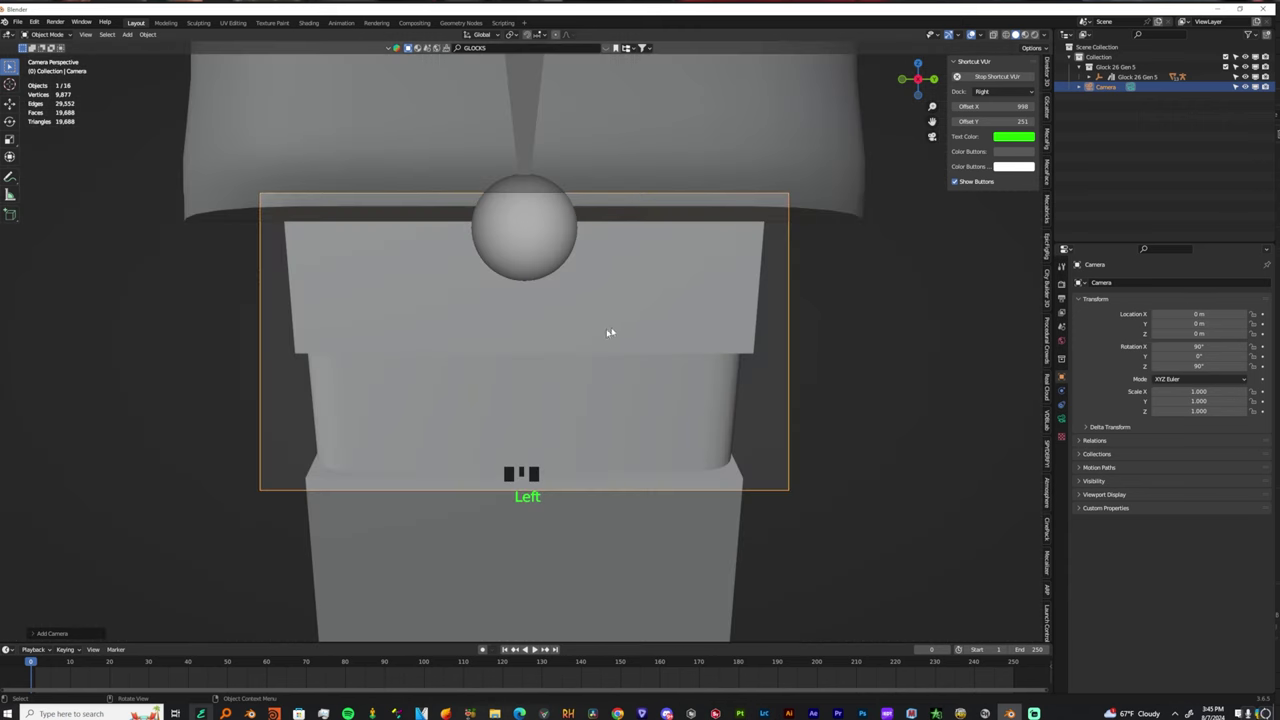
{"action": "left_click", "coordinate": [606, 220]}
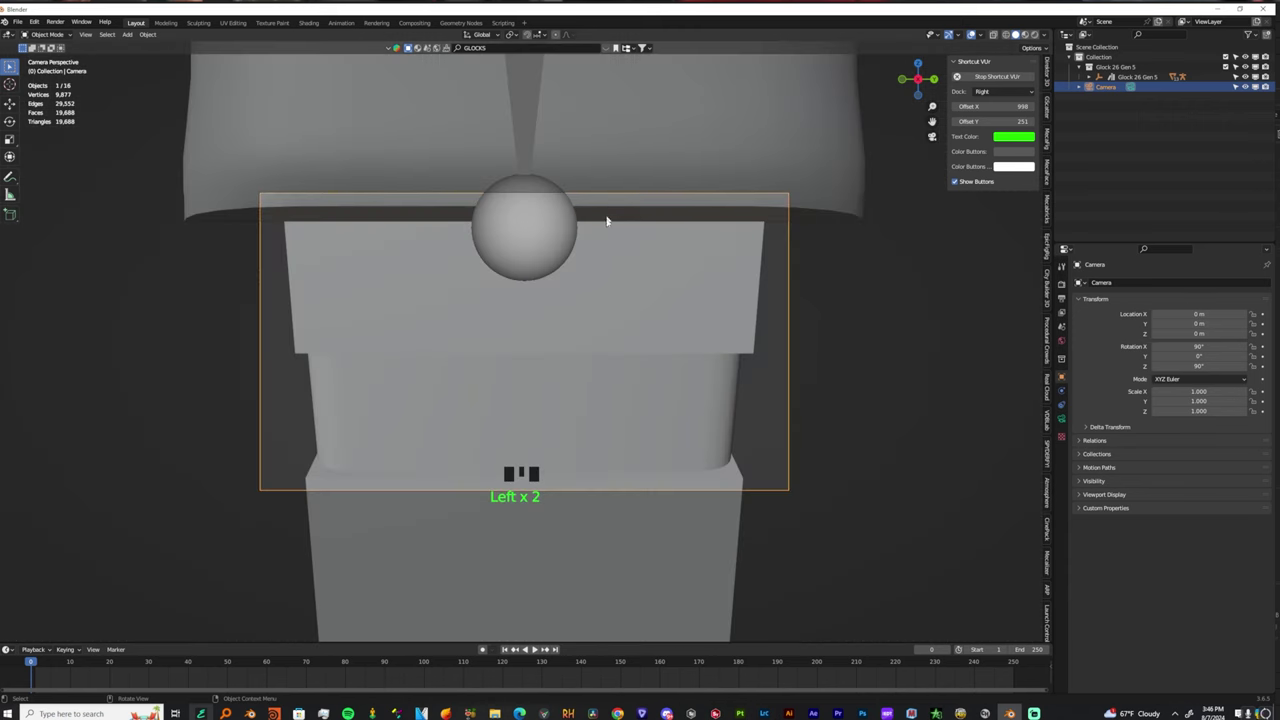
Move the camera in front of the muzzle to about 2.19 m on X and about 0.78 m on Z.
{"action": "key", "text": "g"}
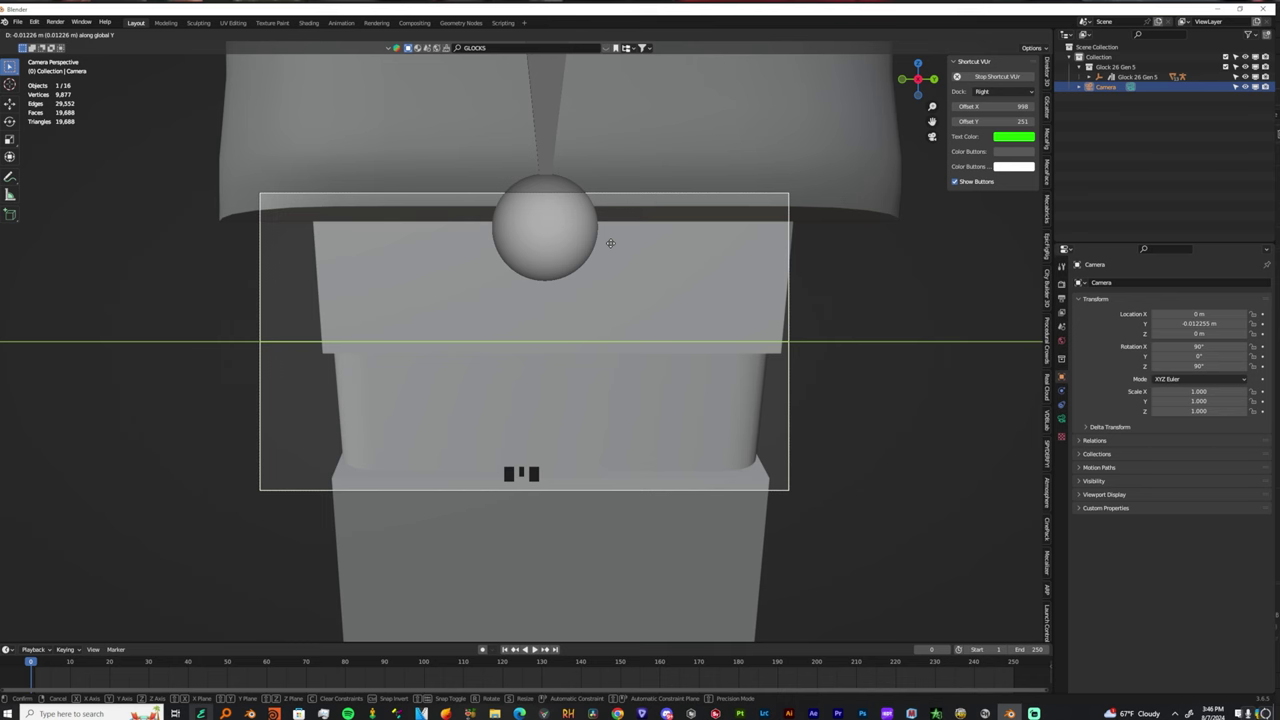
{"action": "key", "text": "x"}
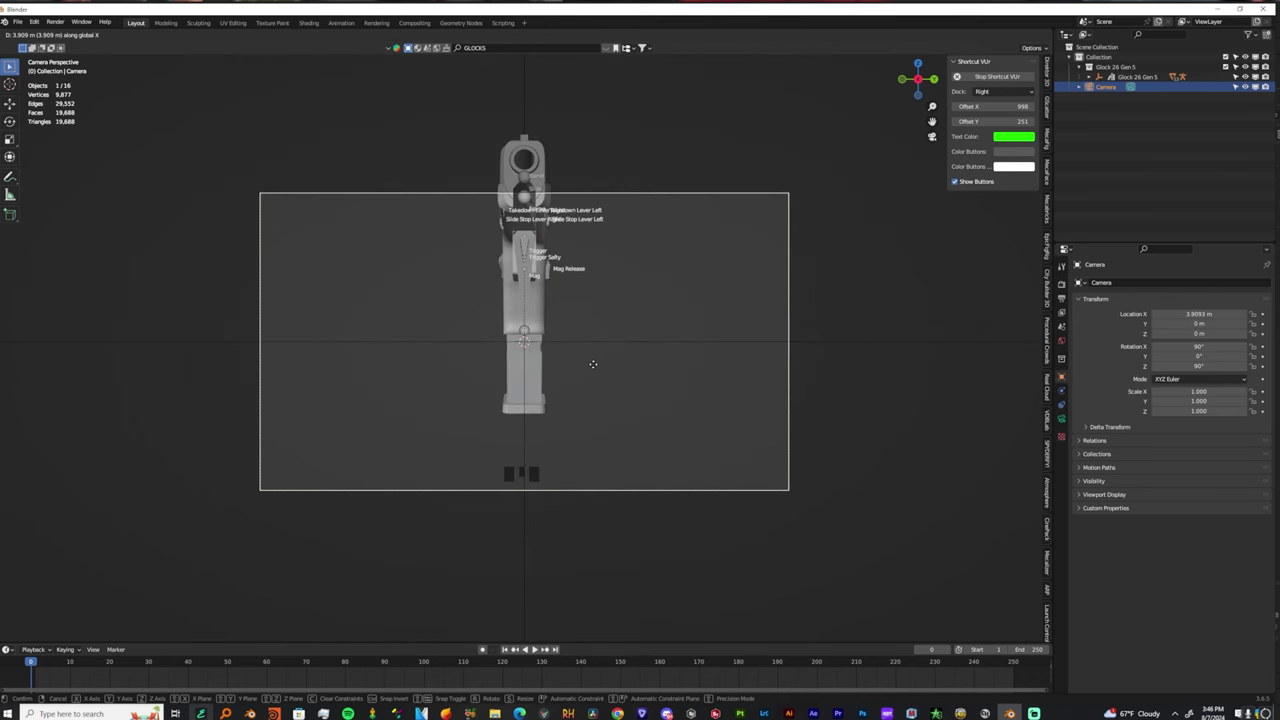
{"action": "key", "text": "z"}
{"action": "left_click", "coordinate": [577, 229]}
{"action": "key", "text": "g"}
{"action": "key", "text": "x"}
{"action": "left_click", "coordinate": [582, 271]}
{"action": "key", "text": "g"}
{"action": "key", "text": "z"}
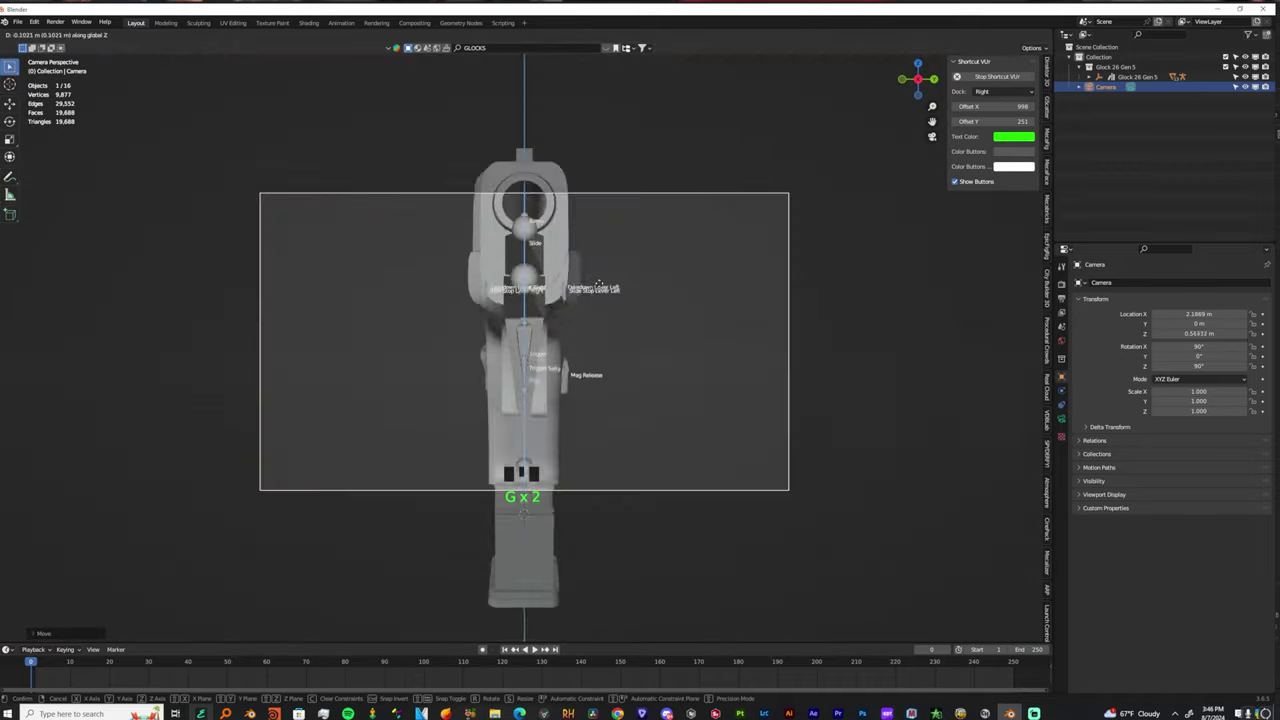
{"action": "left_click", "coordinate": [598, 285]}
Select the pistol's armature and bring its bones into close view from an angle.
{"action": "scroll", "coordinate": [596, 287], "scroll_direction": "down", "scroll_amount": 3}
{"action": "scroll", "coordinate": [596, 290], "scroll_direction": "up", "scroll_amount": 5}
{"action": "scroll", "coordinate": [590, 305], "scroll_direction": "down", "scroll_amount": 3}
{"action": "scroll", "coordinate": [603, 333], "scroll_direction": "up", "scroll_amount": 5}
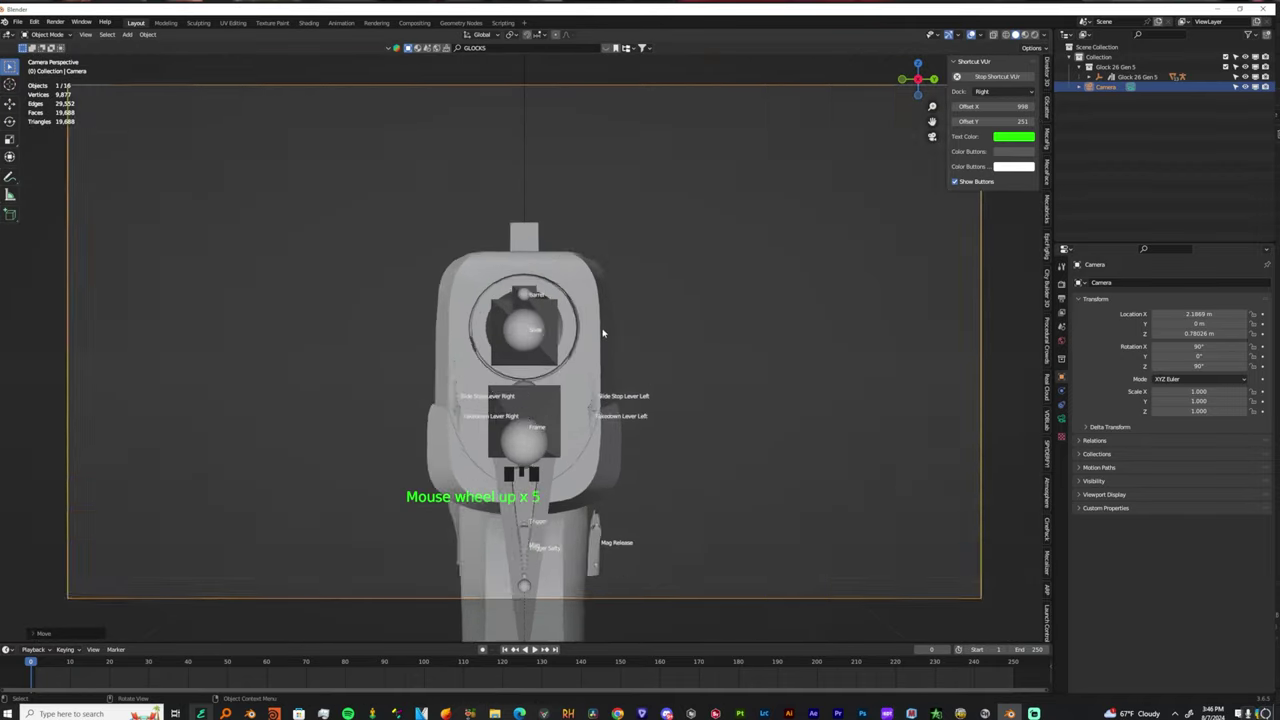
{"action": "scroll", "coordinate": [599, 336], "scroll_direction": "down", "scroll_amount": 4}
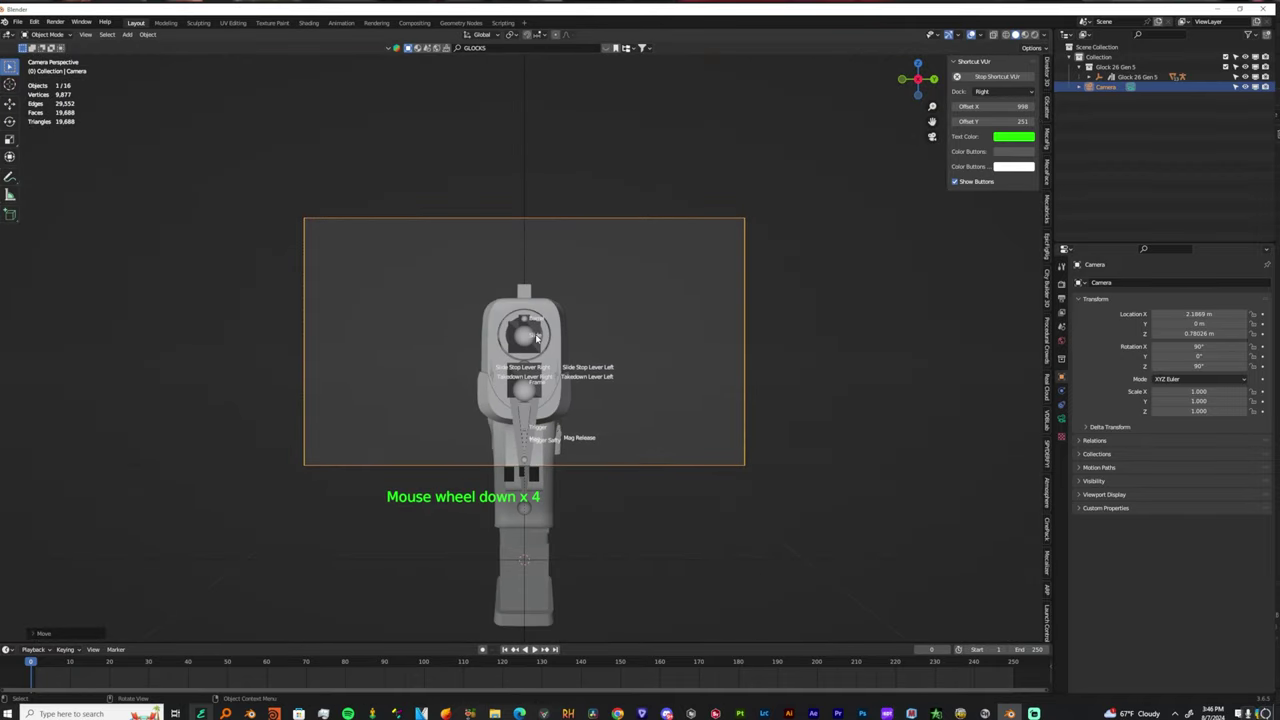
{"action": "left_click", "coordinate": [537, 338]}
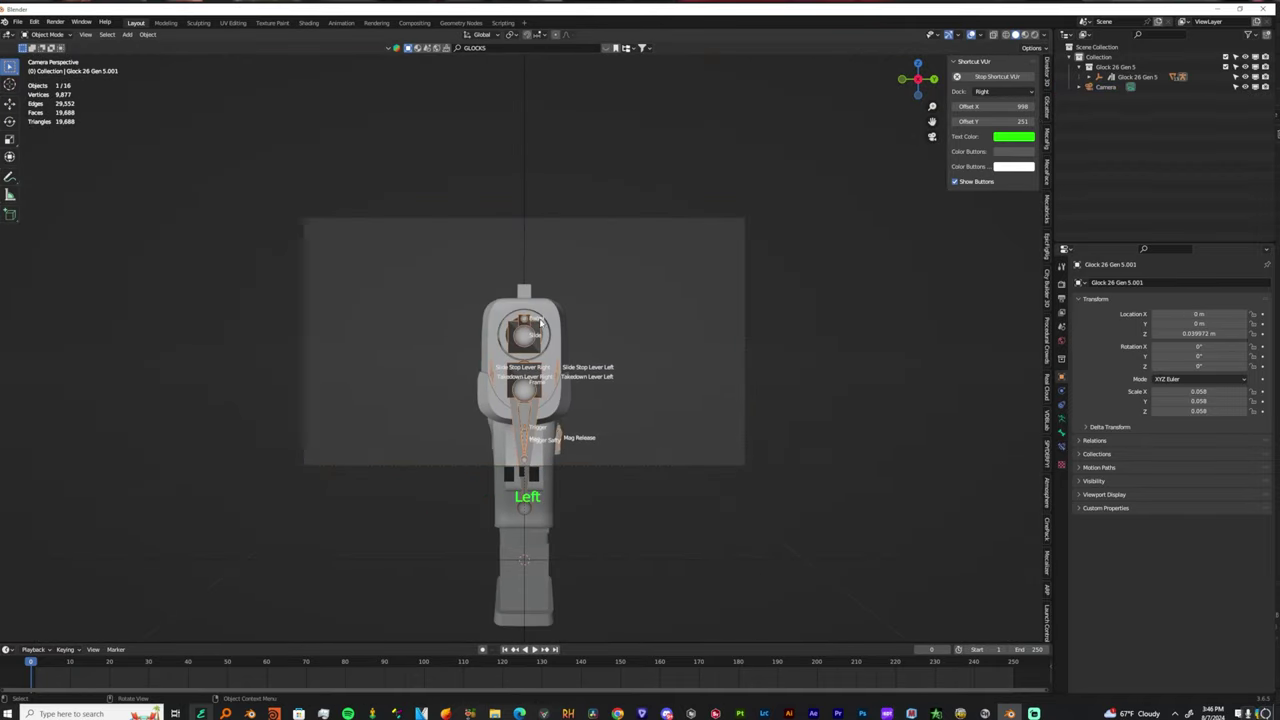
{"action": "scroll", "coordinate": [537, 338], "scroll_direction": "up", "scroll_amount": 9}
{"action": "middle_click_drag", "start_coordinate": [537, 338], "coordinate": [510, 346]}
{"action": "scroll", "coordinate": [507, 342], "scroll_direction": "up", "scroll_amount": 5}
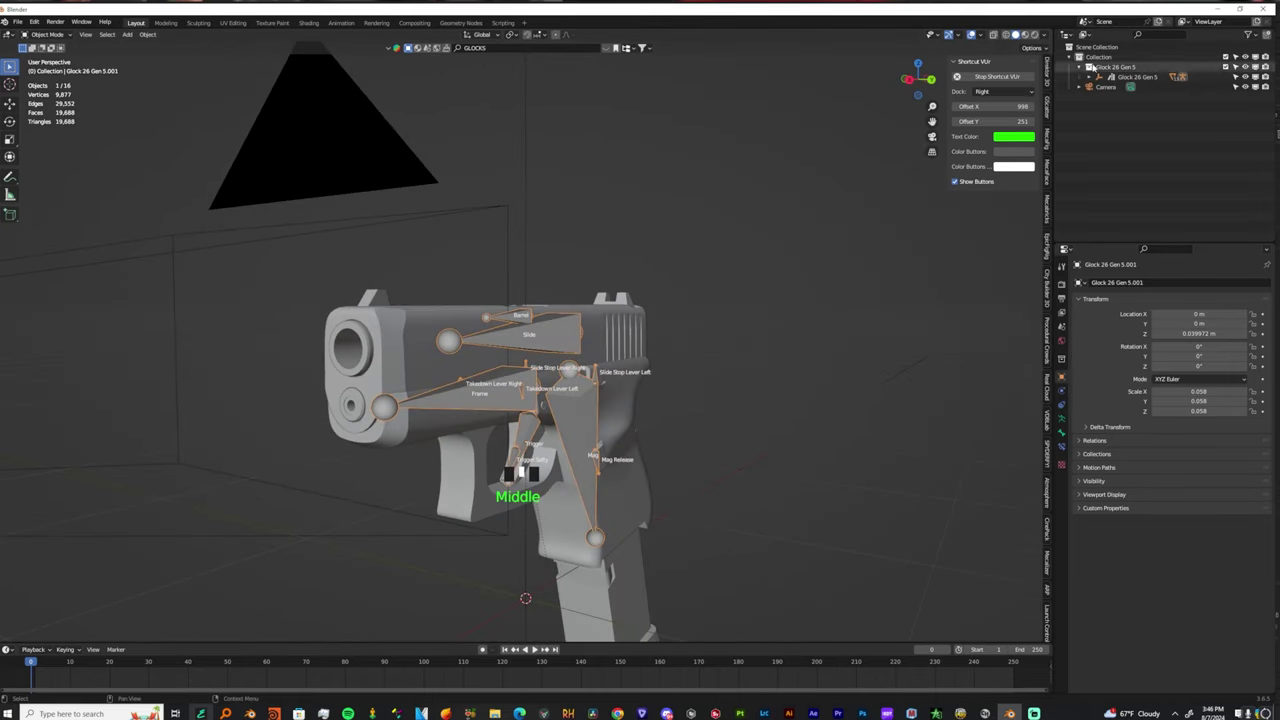
Expand the Glock 26 Gen 5 hierarchy in the scene collection to list the armature's child parts.
{"action": "left_click", "coordinate": [1089, 77]}
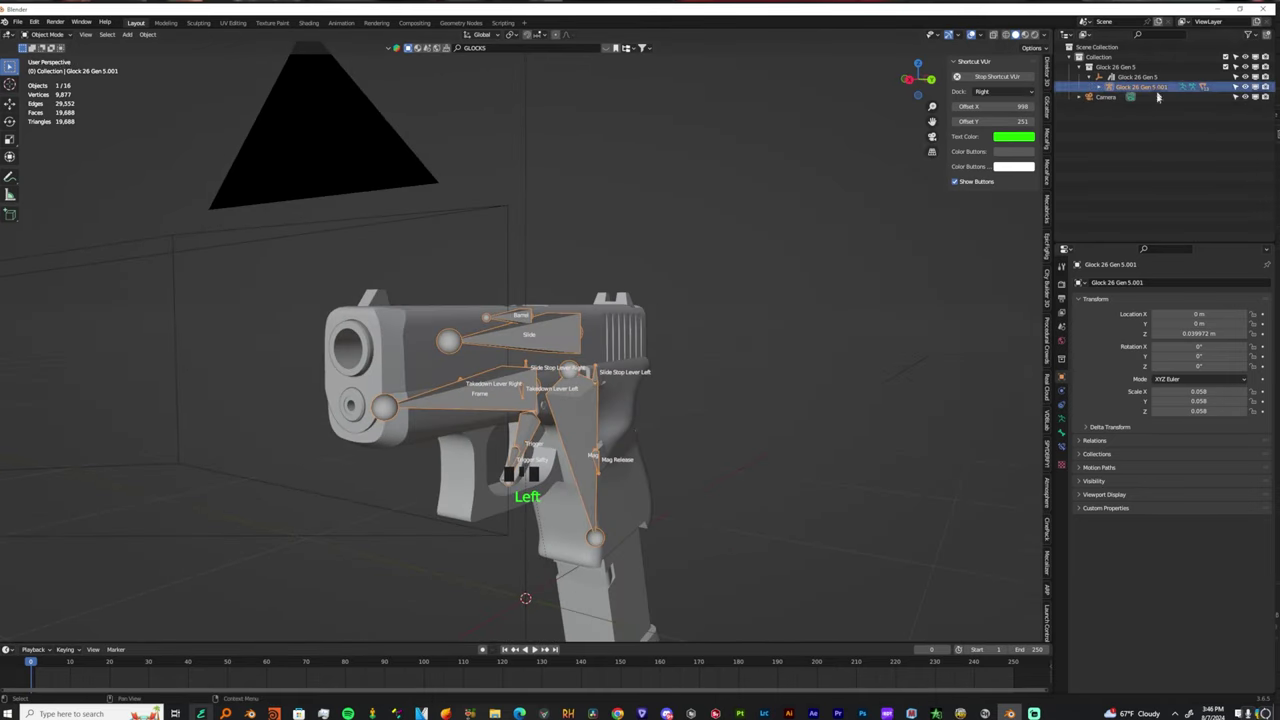
{"action": "left_click", "coordinate": [720, 384]}
{"action": "left_click", "coordinate": [460, 345]}
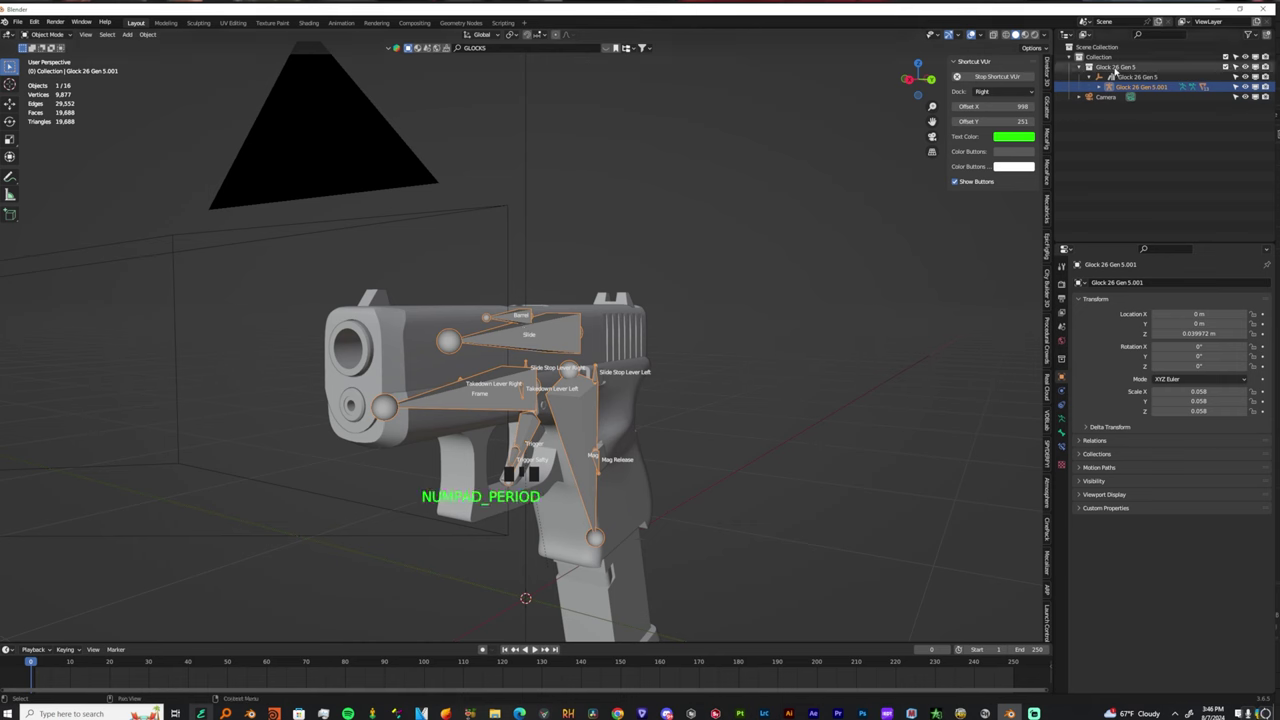
{"action": "key", "text": "KP_Decimal"}
{"action": "left_click", "coordinate": [1143, 146]}
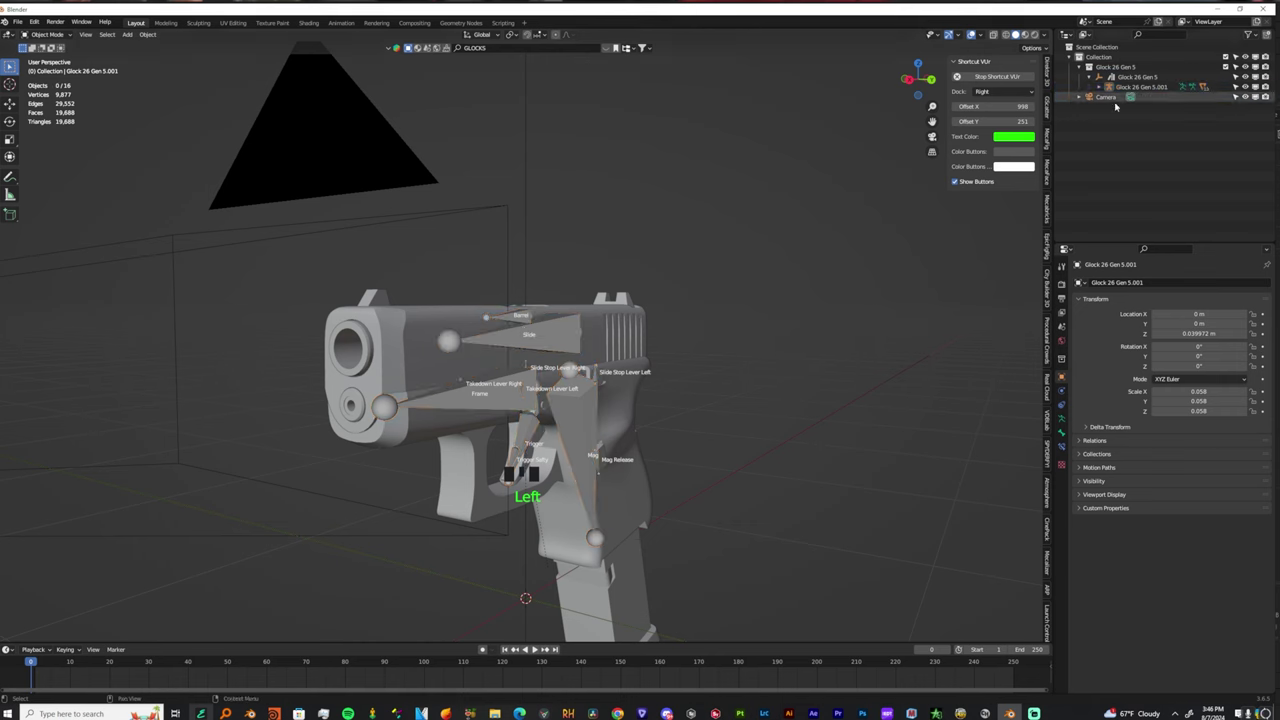
{"action": "left_click", "coordinate": [1099, 87]}
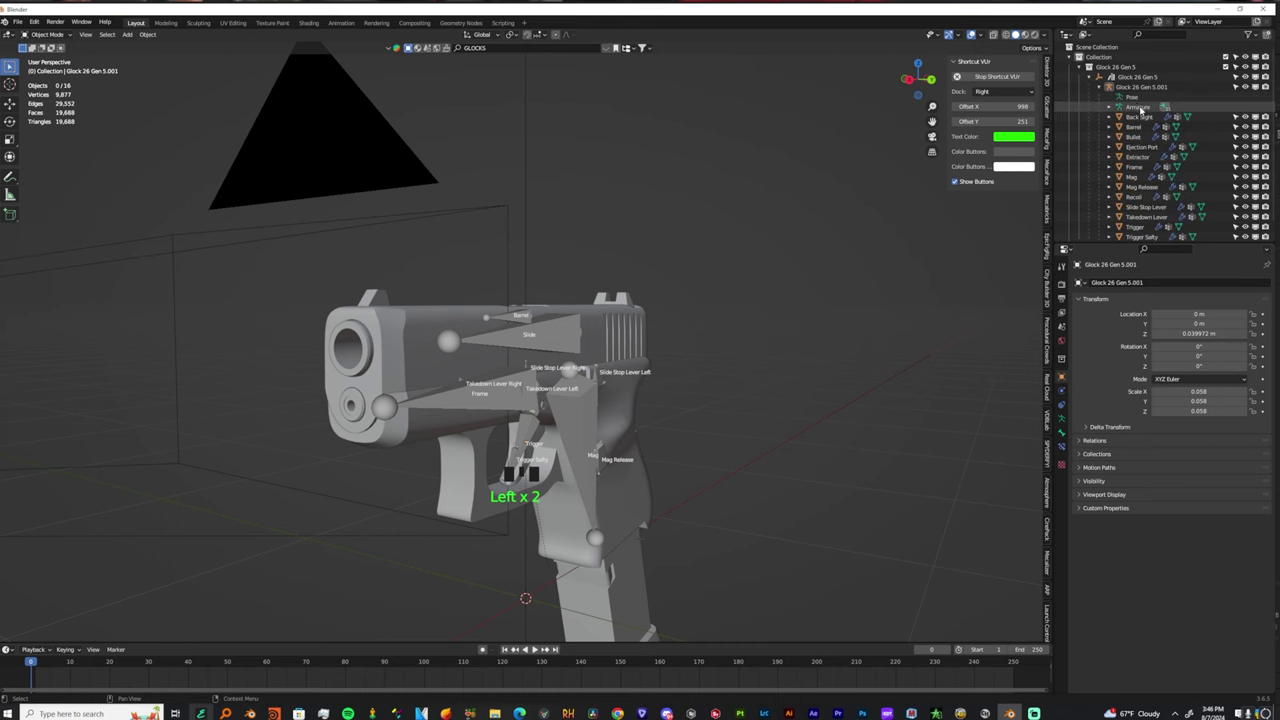
Select the Glock 26 Gen 5.001 armature and hide it in the viewport.
{"action": "left_click", "coordinate": [1128, 100]}
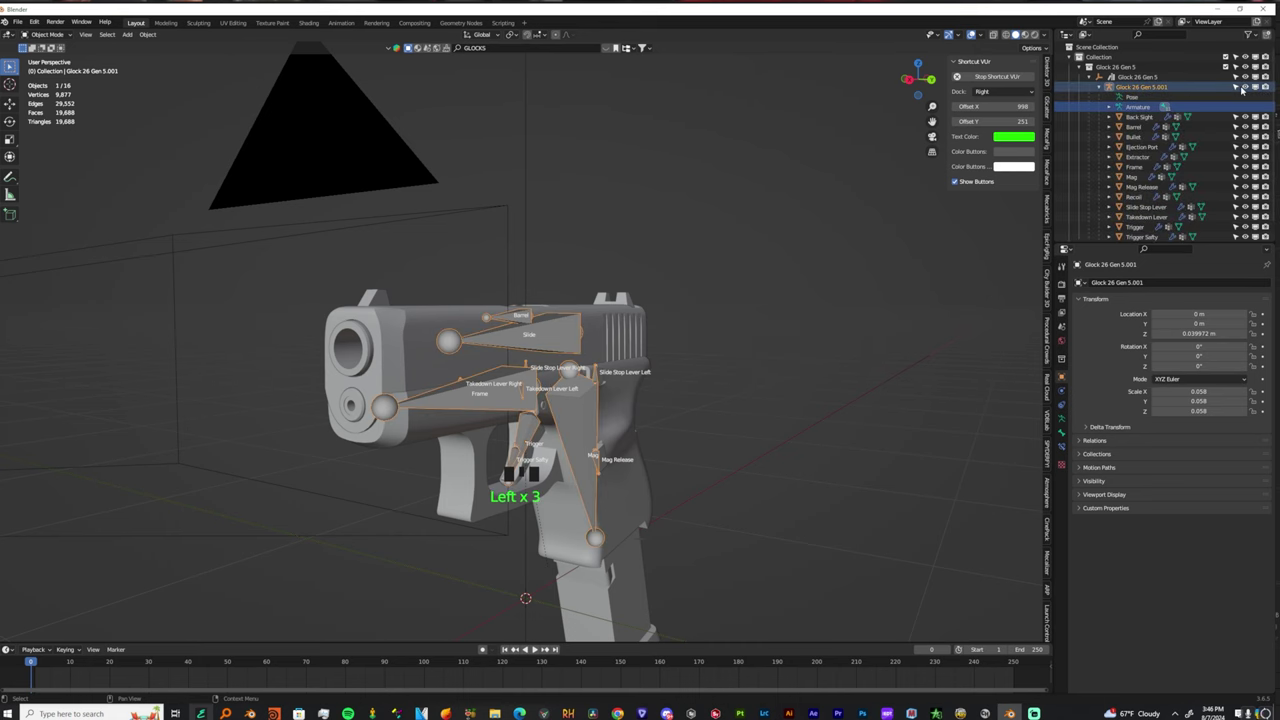
{"action": "left_click", "coordinate": [1247, 89]}
{"action": "left_click", "coordinate": [1247, 89]}
{"action": "left_click", "coordinate": [1247, 89]}
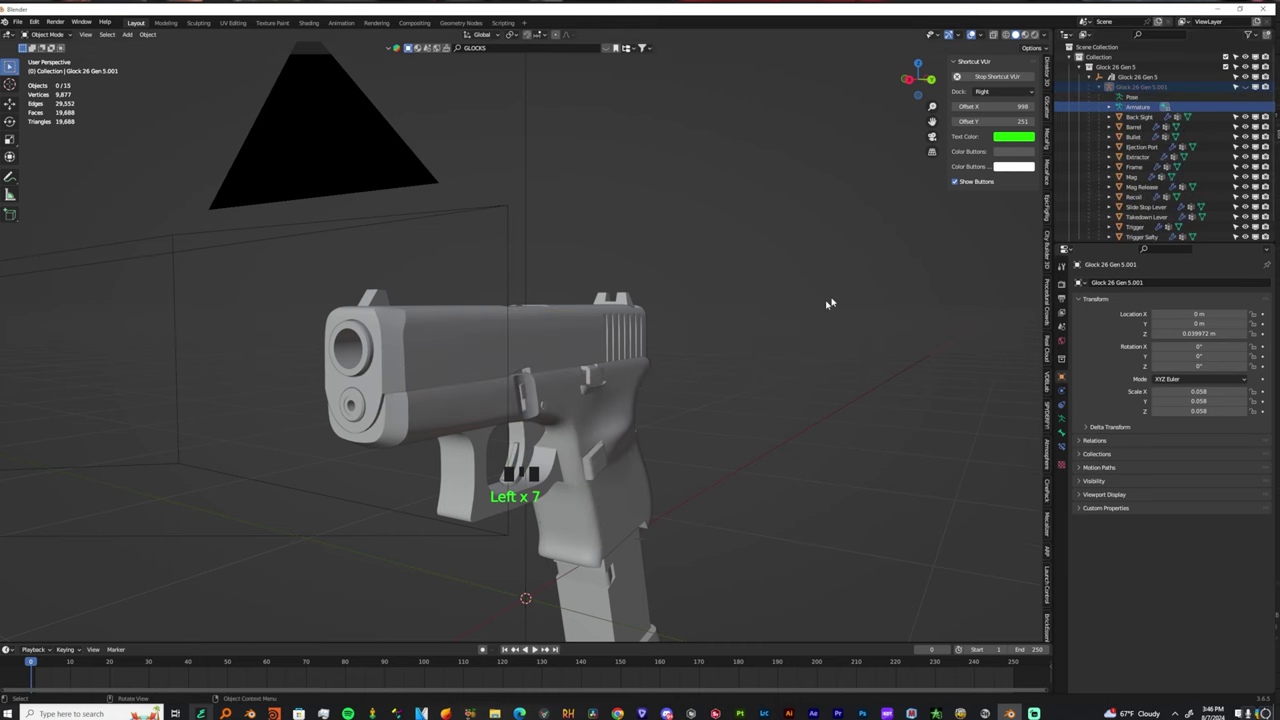
Split the 3D viewport into two side-by-side viewports with the whole pistol and camera in view.
{"action": "scroll", "coordinate": [597, 412], "scroll_direction": "up", "scroll_amount": 5}
{"action": "middle_click_drag", "start_coordinate": [597, 412], "coordinate": [665, 420]}
{"action": "scroll", "coordinate": [653, 411], "scroll_direction": "down", "scroll_amount": 2}
{"action": "scroll", "coordinate": [653, 411], "scroll_direction": "down", "scroll_amount": 3}
{"action": "scroll", "coordinate": [655, 413], "scroll_direction": "down", "scroll_amount": 5}
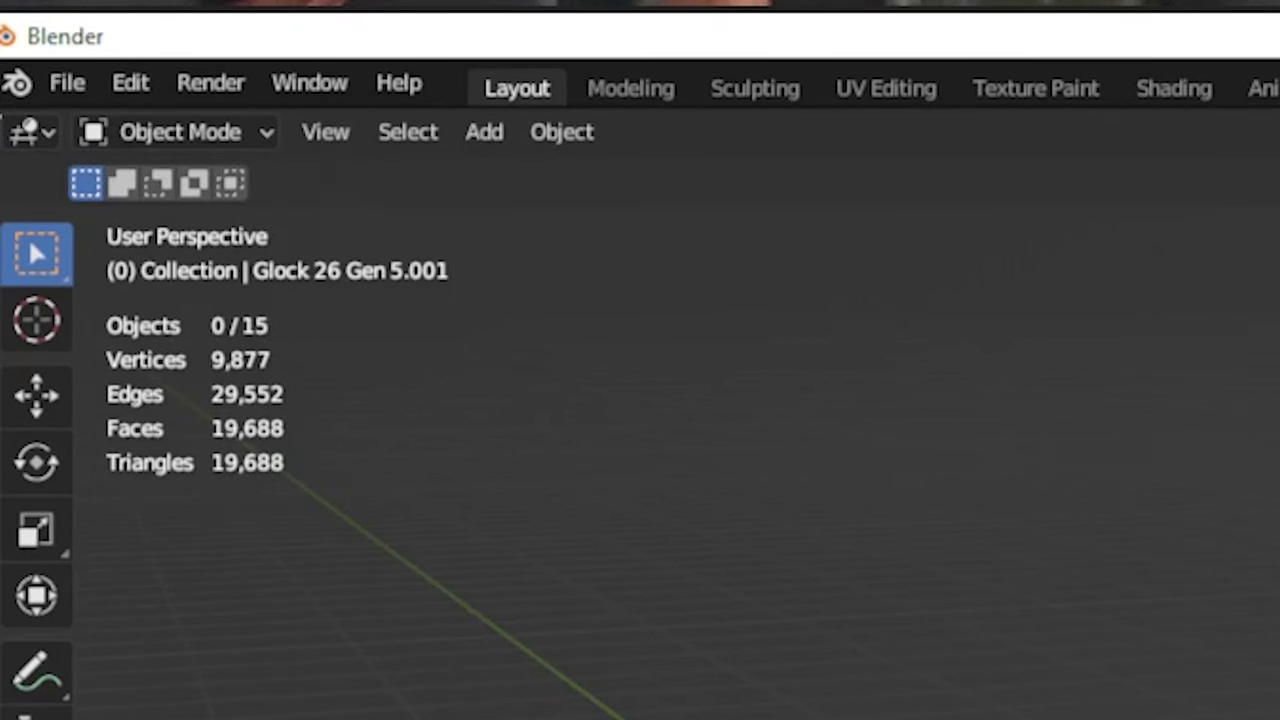
{"action": "left_click_drag", "start_coordinate": [2, 117], "coordinate": [1279, 172]}
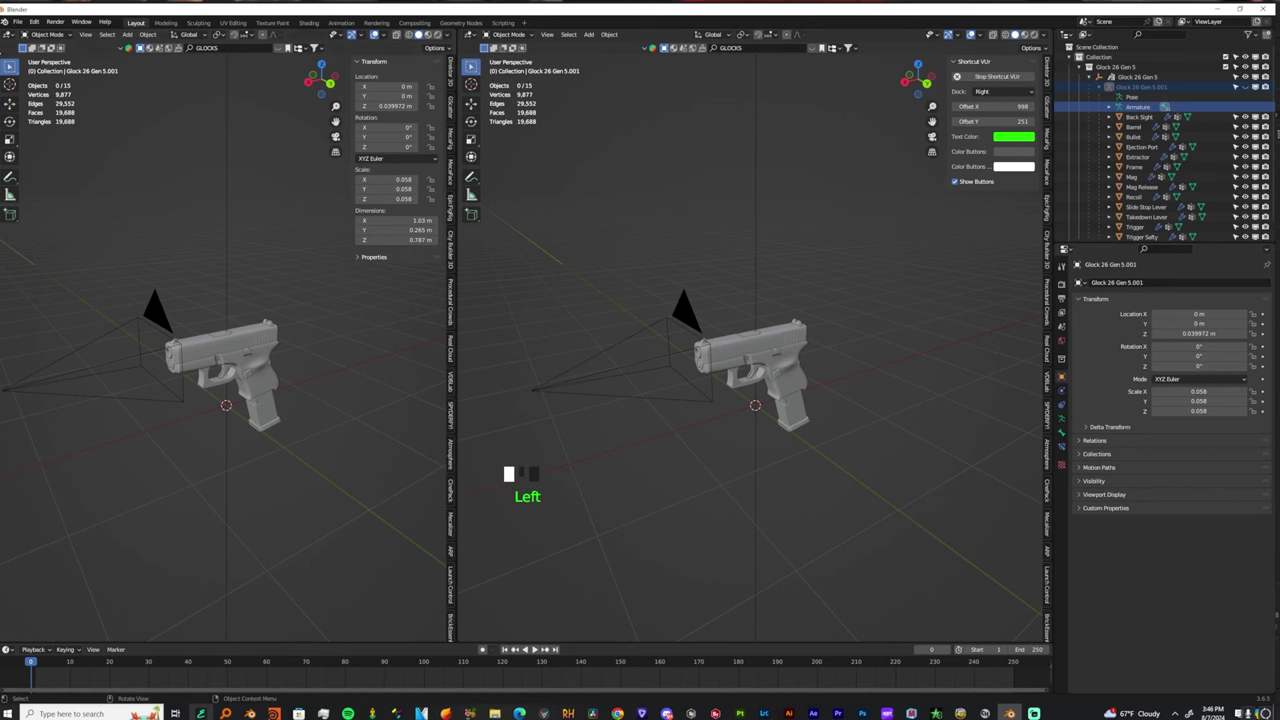
Set the new second viewport to wireframe shading in front orthographic view.
{"action": "left_click", "coordinate": [9, 34]}
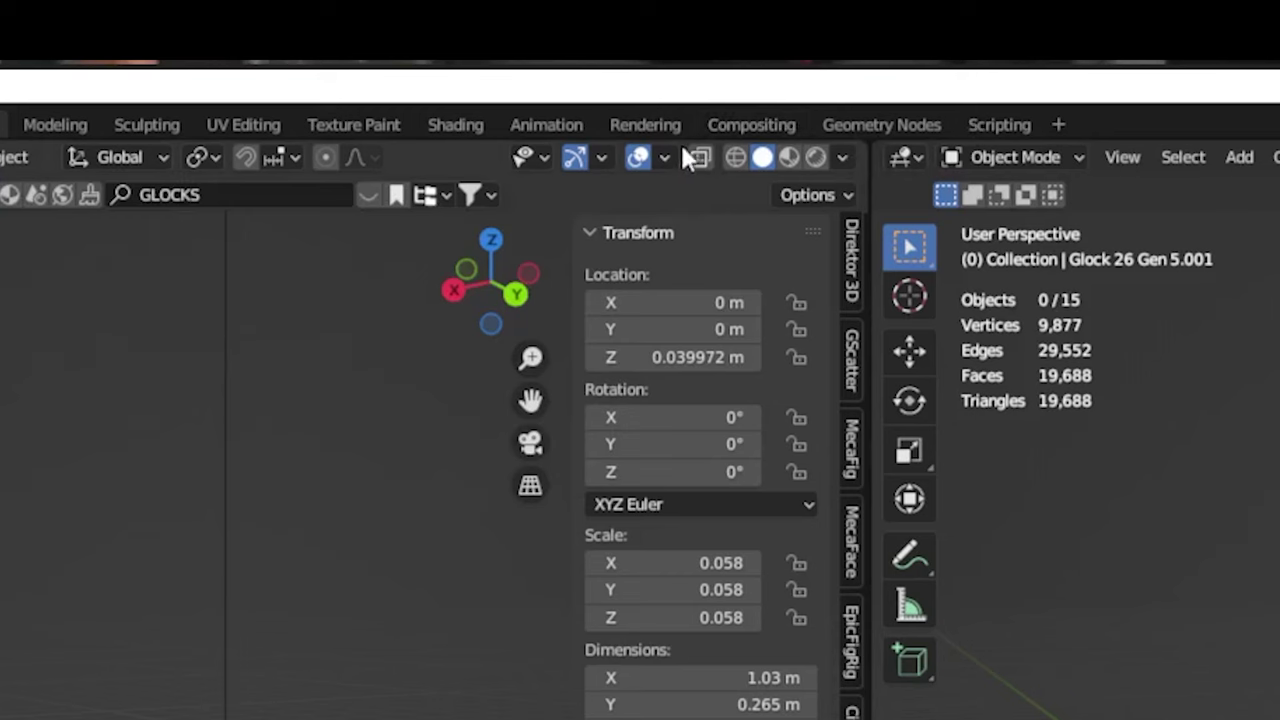
{"action": "left_click", "coordinate": [736, 157]}
{"action": "key", "text": "KP_1"}
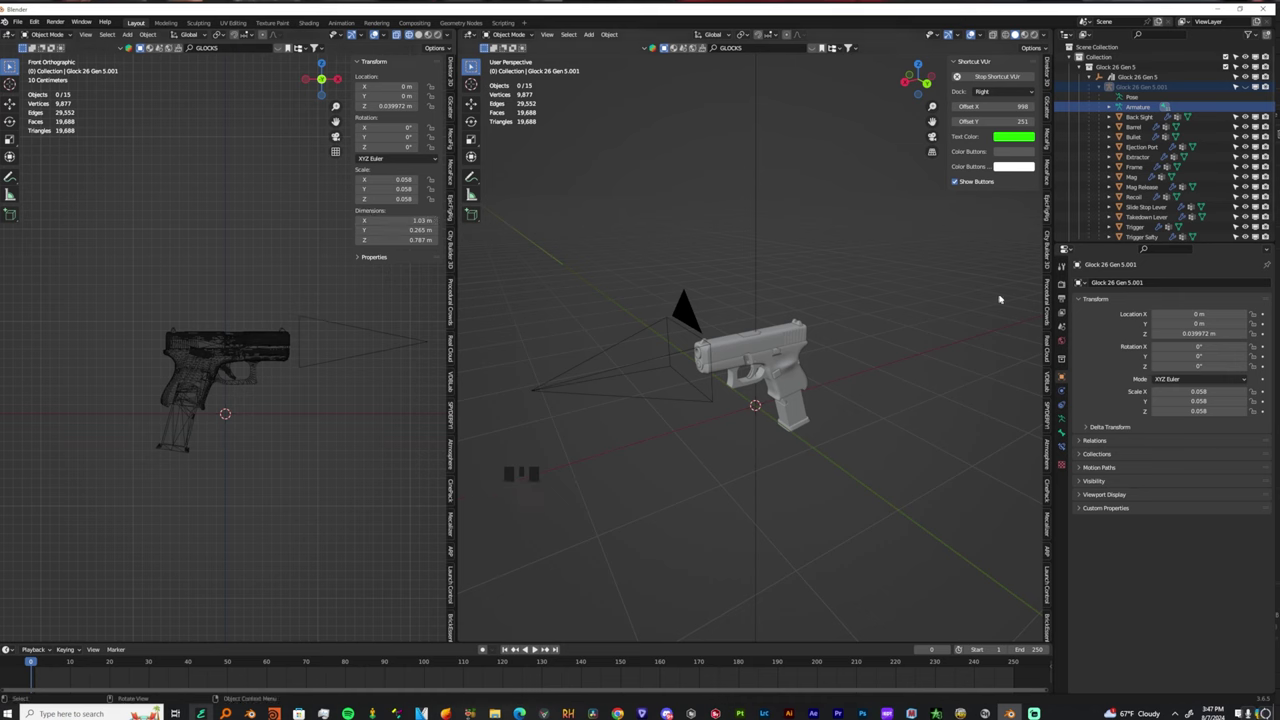
Set the render engine to Cycles and its device to GPU Compute.
{"action": "scroll", "coordinate": [689, 397], "scroll_direction": "down", "scroll_amount": 1}
{"action": "scroll", "coordinate": [689, 397], "scroll_direction": "up", "scroll_amount": 6}
{"action": "middle_click_drag", "start_coordinate": [689, 397], "coordinate": [797, 383]}
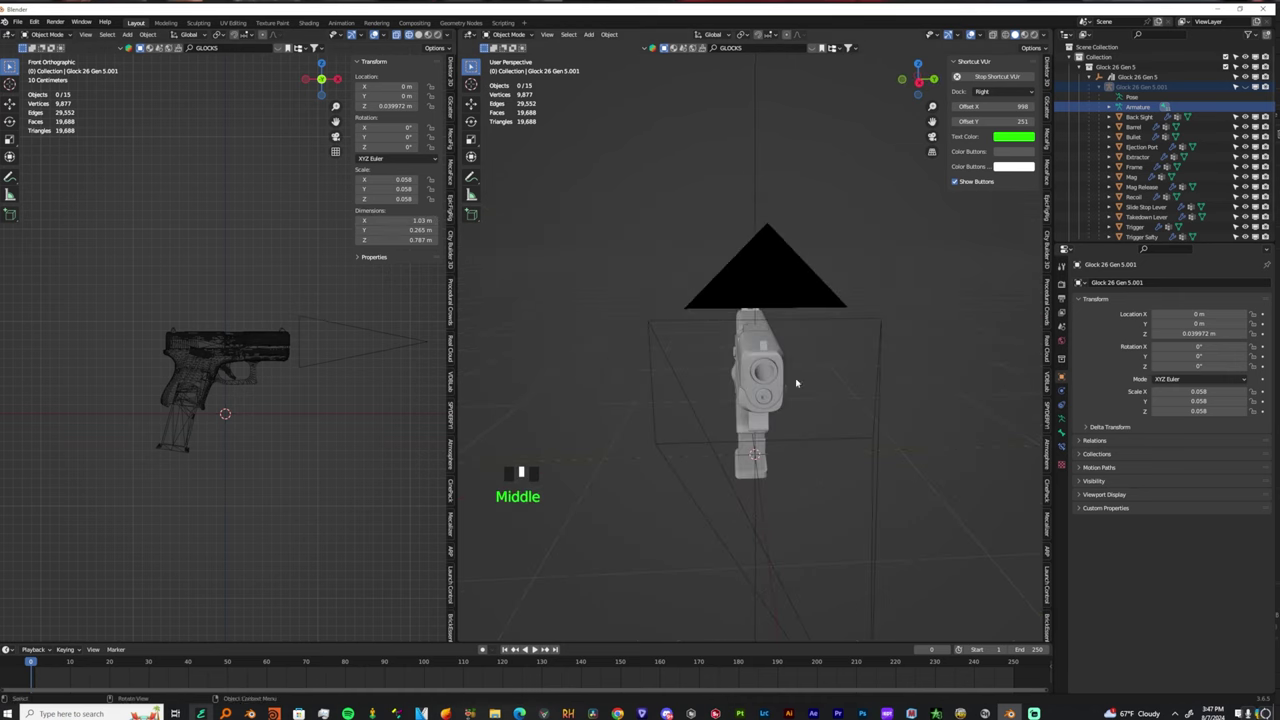
{"action": "left_click", "coordinate": [1063, 285]}
{"action": "left_click", "coordinate": [1180, 282]}
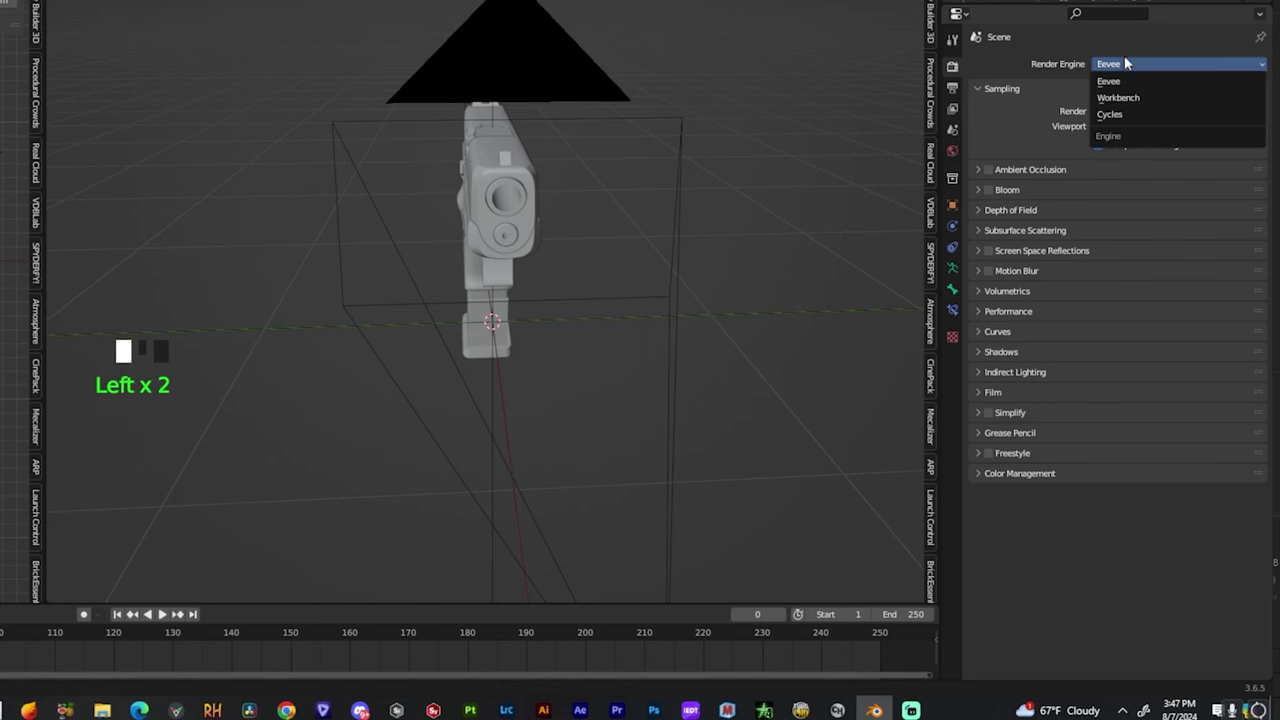
{"action": "left_click", "coordinate": [1170, 314]}
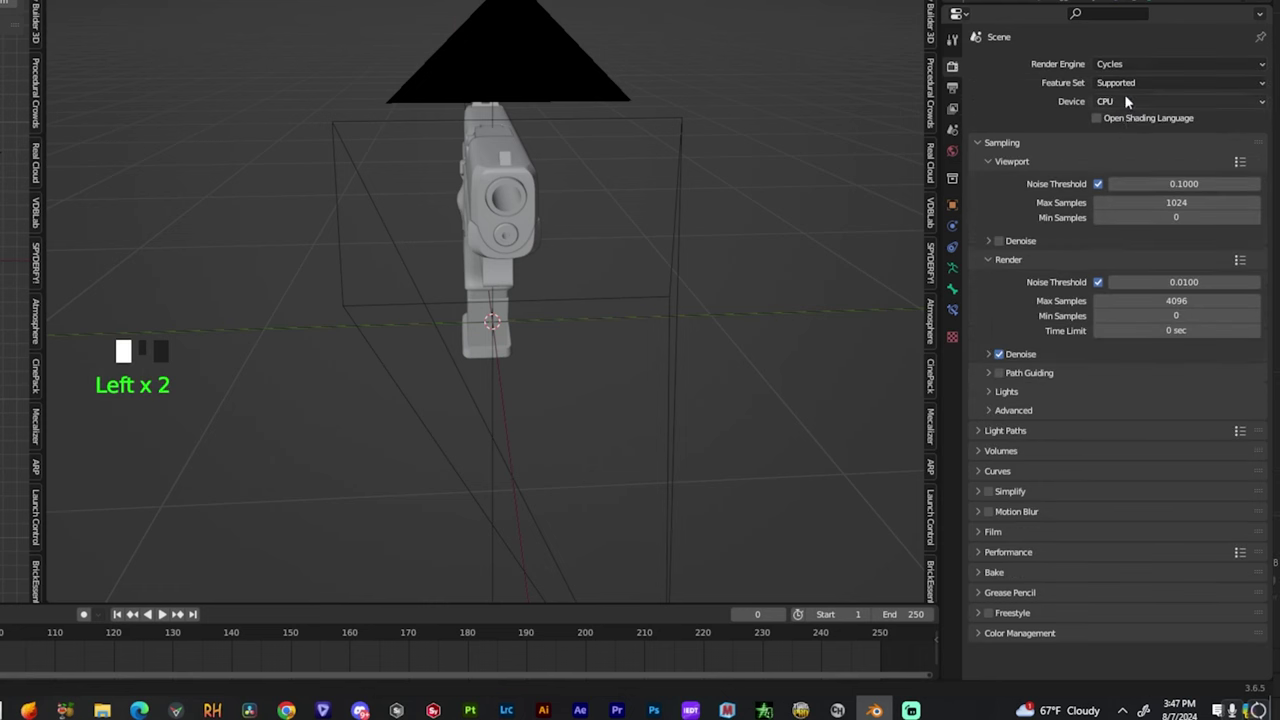
{"action": "left_click_drag", "start_coordinate": [1125, 97], "coordinate": [1102, 135]}
Set the viewport sampling noise threshold to 0.0001 and its max samples to 500.
{"action": "left_click", "coordinate": [1171, 190]}
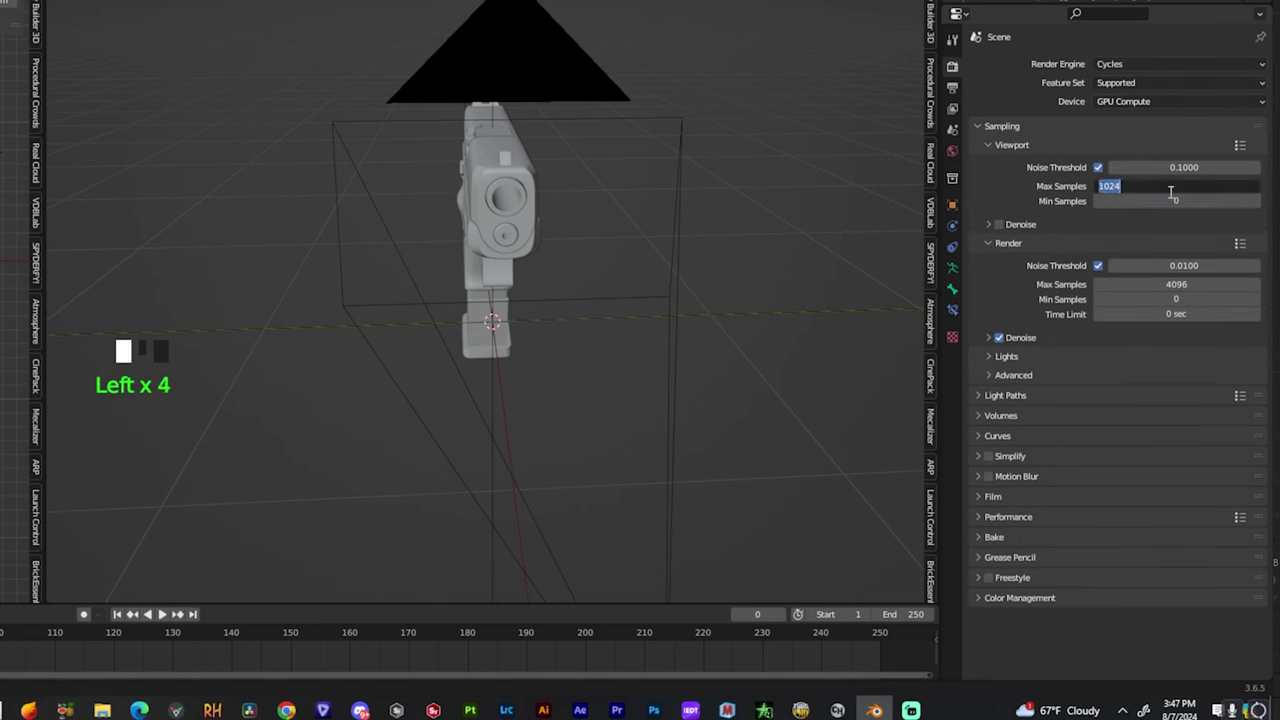
{"action": "double_click", "coordinate": [1200, 167]}
{"action": "type", "text": "0"}
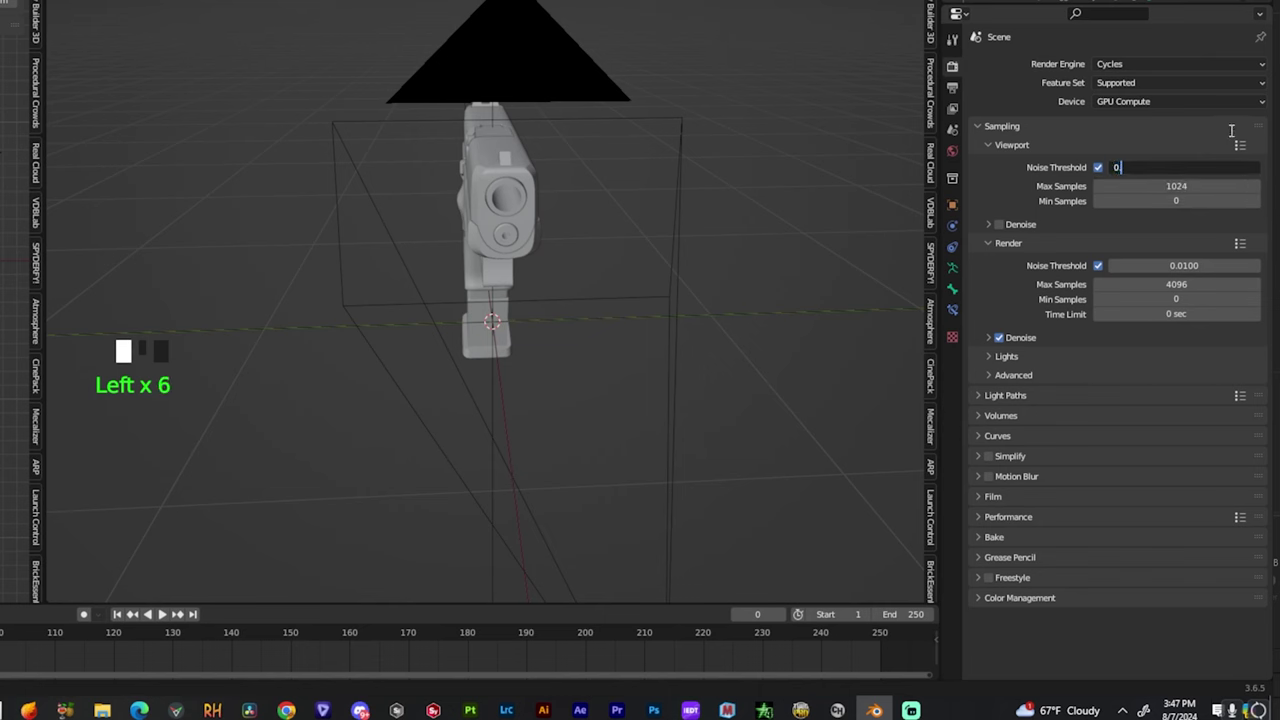
{"action": "type", "text": ".000"}
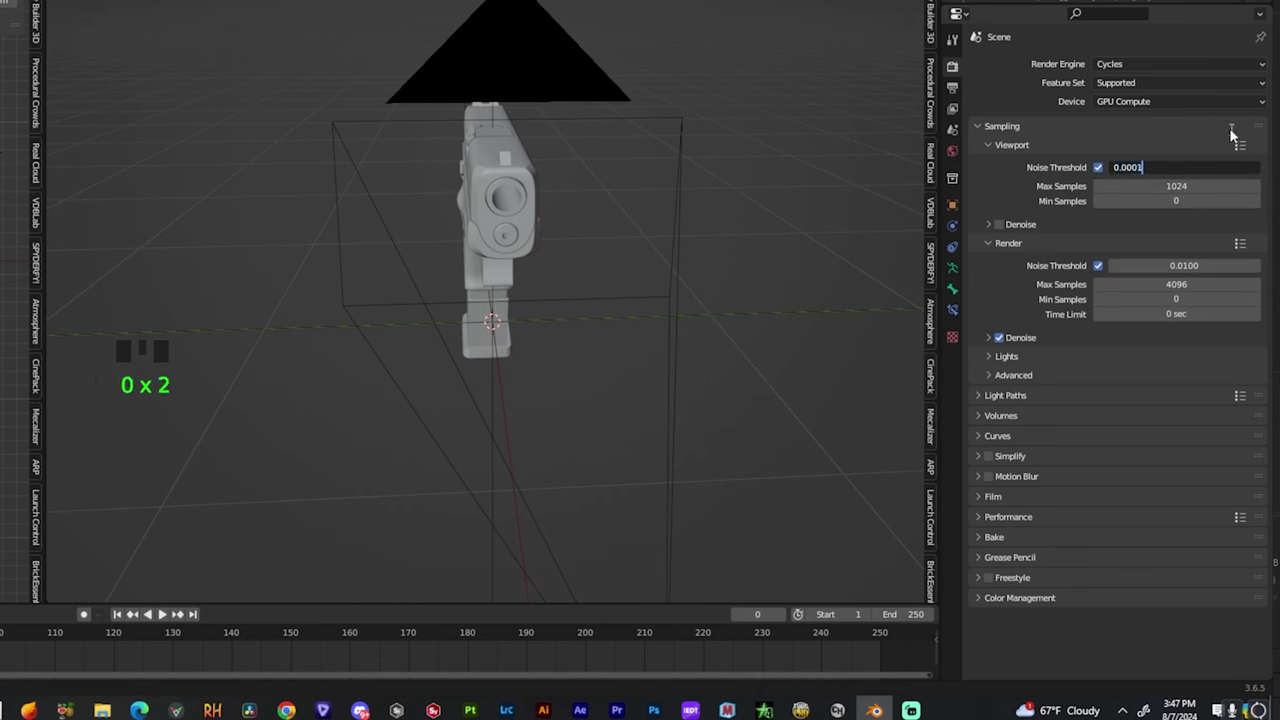
{"action": "type", "text": "1"}
{"action": "left_click", "coordinate": [1180, 185]}
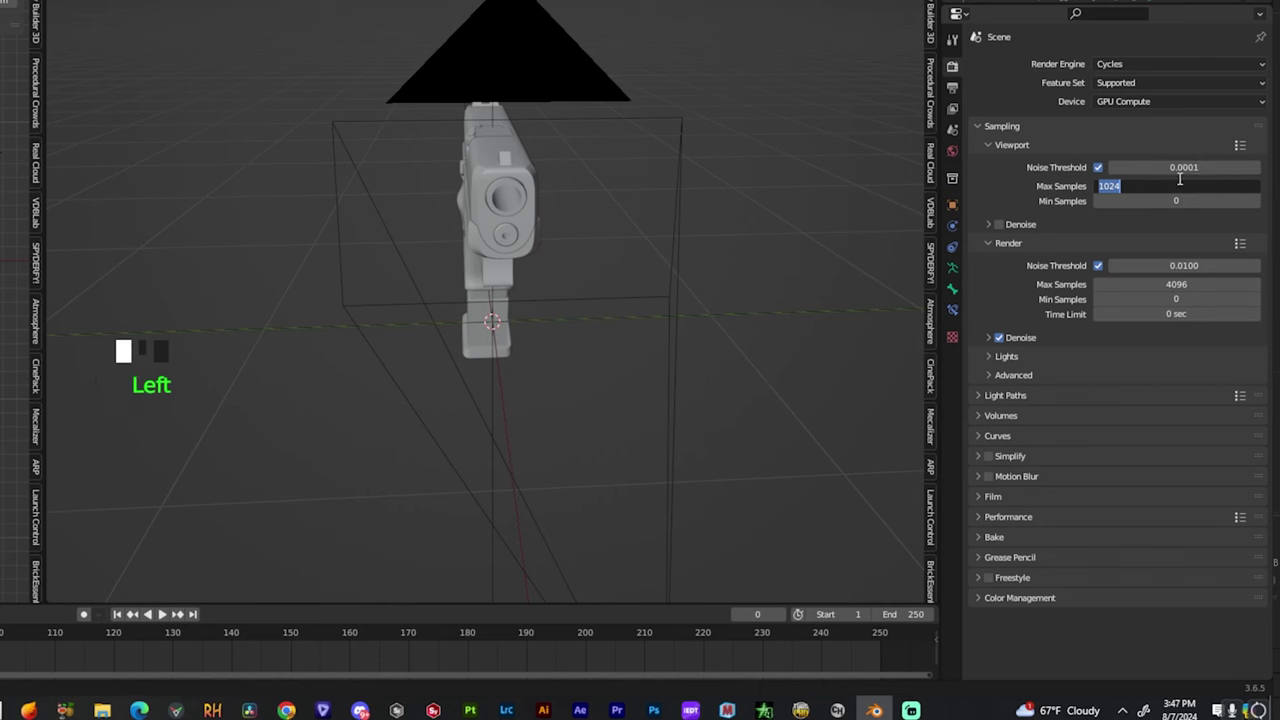
{"action": "type", "text": "500"}
{"action": "key", "text": "Return"}
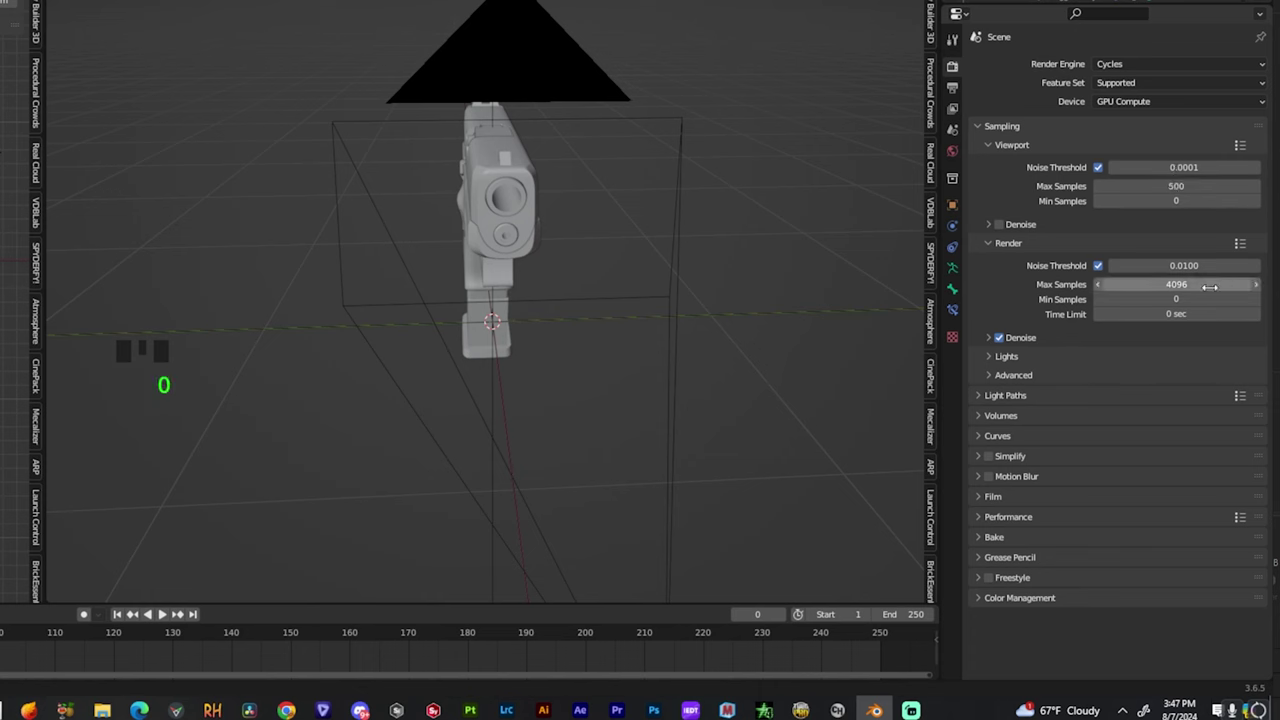
Set the final render's noise threshold to 0.07 and its max samples to 256.
{"action": "double_click", "coordinate": [1200, 265]}
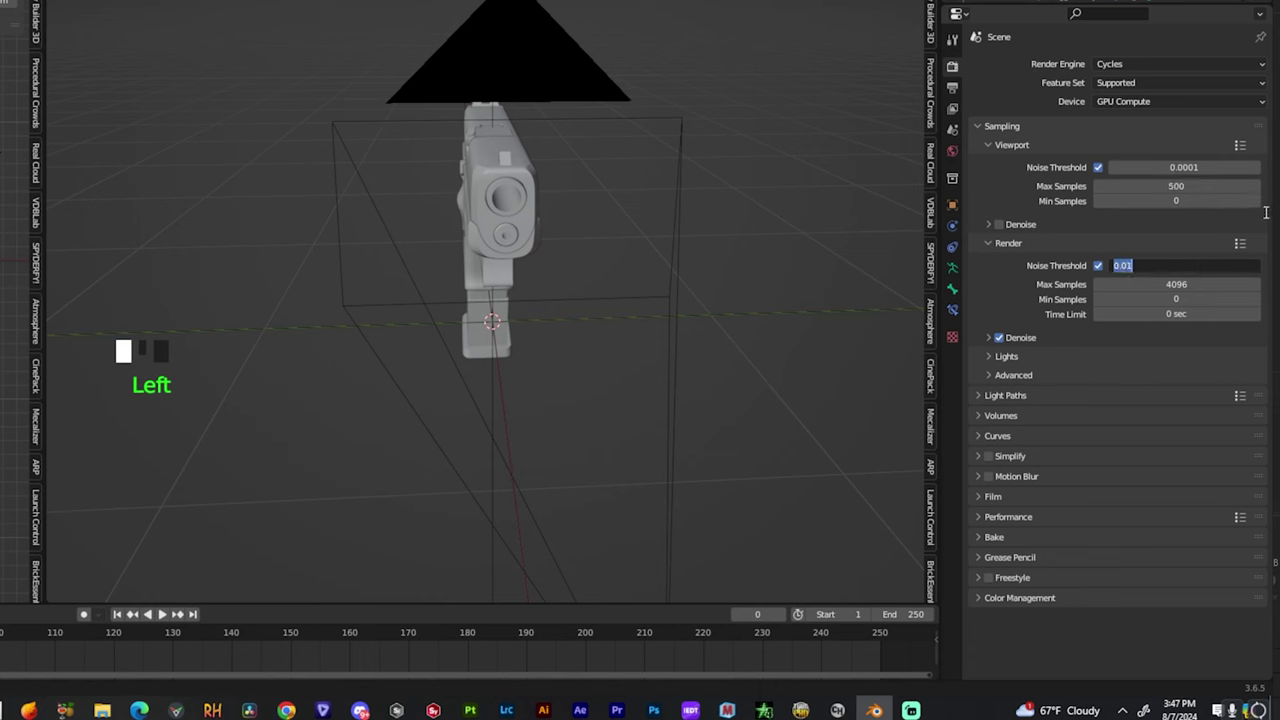
{"action": "type", "text": "0.07"}
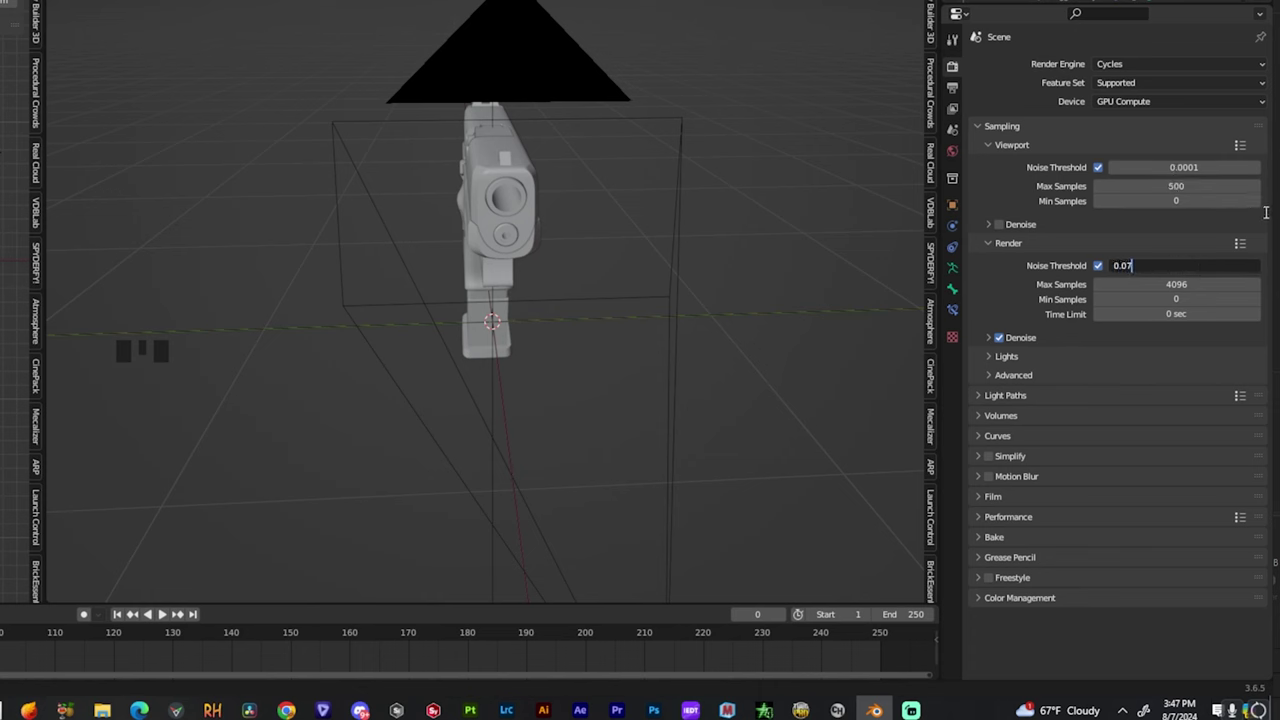
{"action": "key", "text": "Return"}
{"action": "left_click", "coordinate": [1176, 284]}
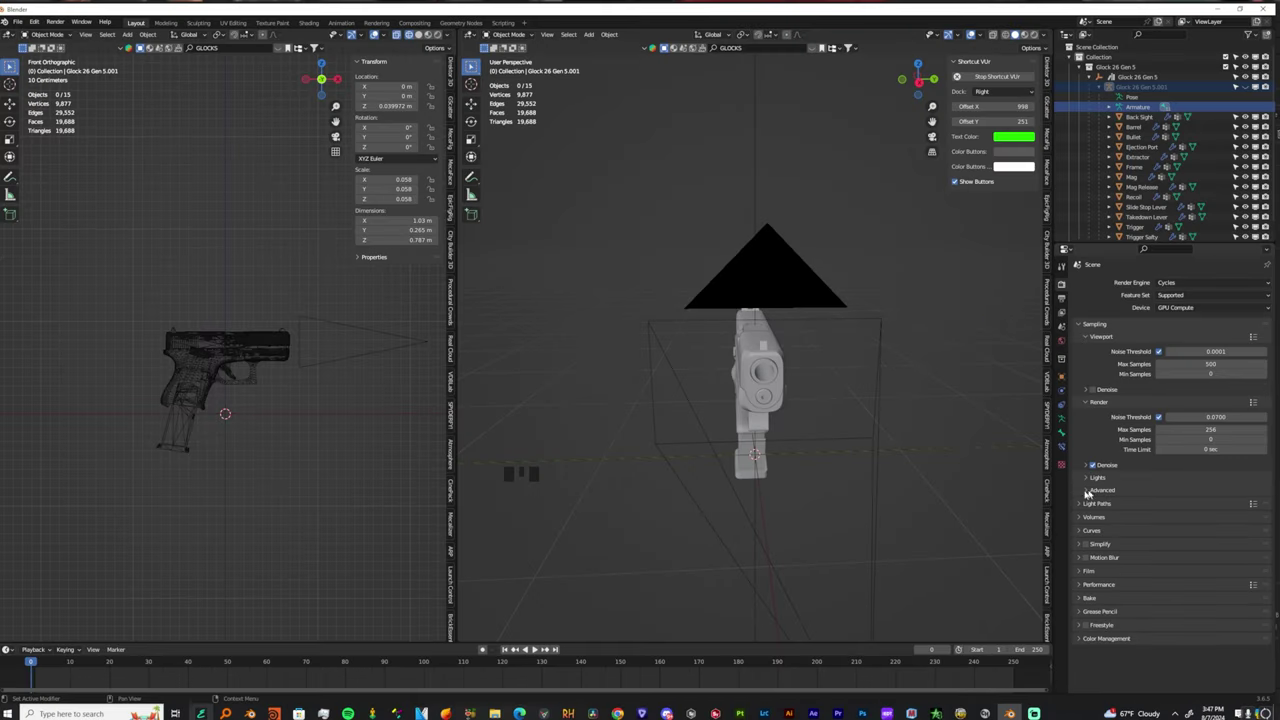
Expand the light path settings, then enable motion blur and a transparent film background for the render.
{"action": "left_click", "coordinate": [1005, 395]}
{"action": "scroll", "coordinate": [1000, 450], "scroll_direction": "up", "scroll_amount": 3}
{"action": "scroll", "coordinate": [998, 558], "scroll_direction": "down", "scroll_amount": 4}
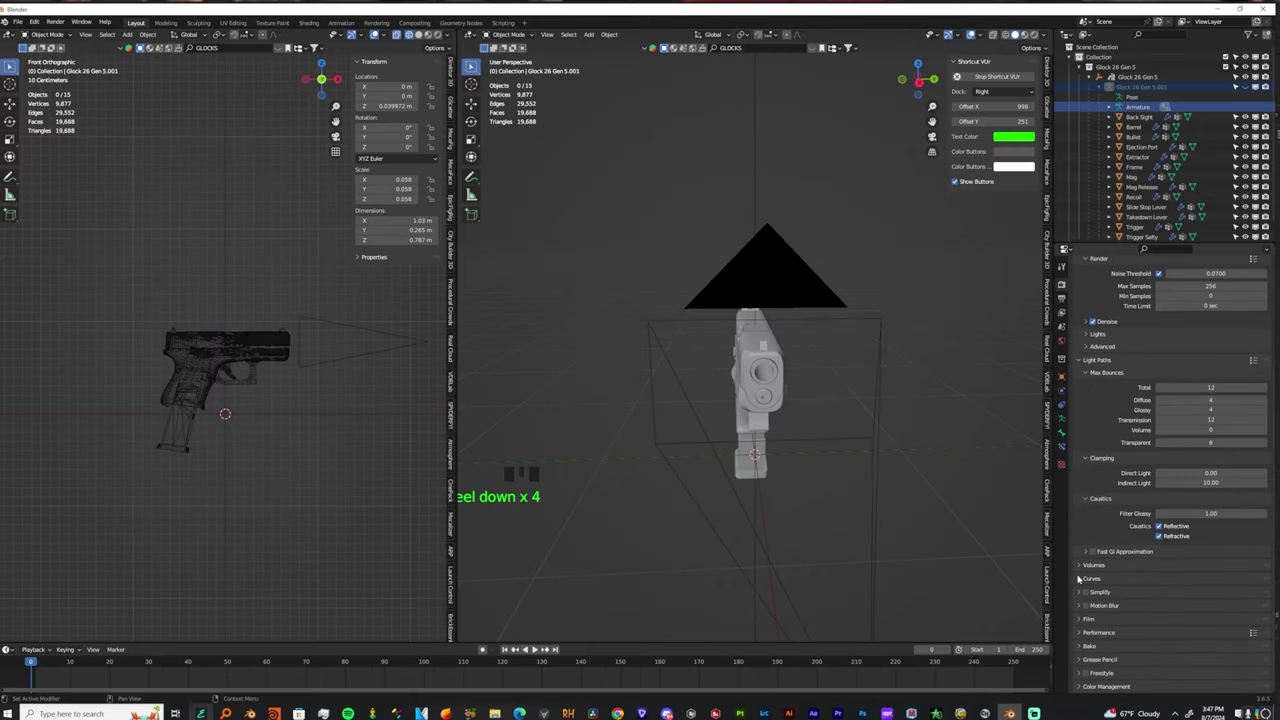
{"action": "left_click", "coordinate": [1081, 606]}
{"action": "scroll", "coordinate": [1084, 607], "scroll_direction": "down", "scroll_amount": 5}
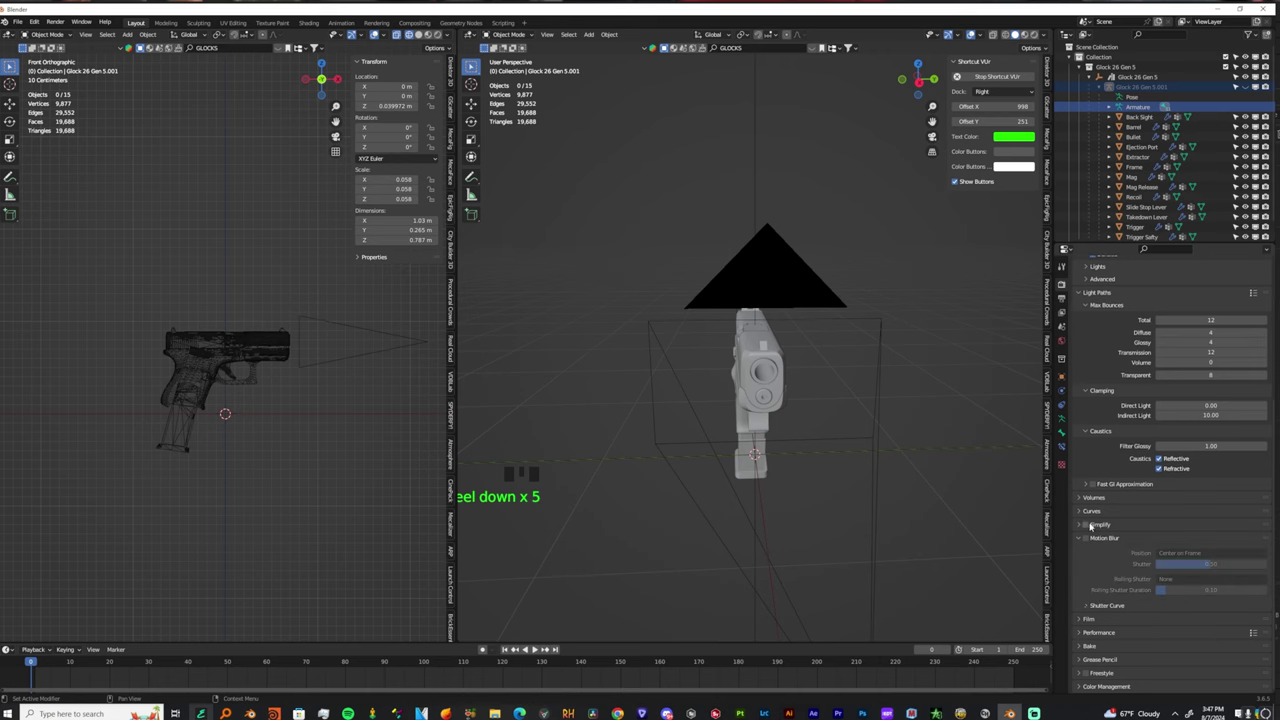
{"action": "left_click", "coordinate": [1086, 538]}
{"action": "left_click", "coordinate": [1081, 619]}
{"action": "scroll", "coordinate": [1100, 610], "scroll_direction": "down", "scroll_amount": 4}
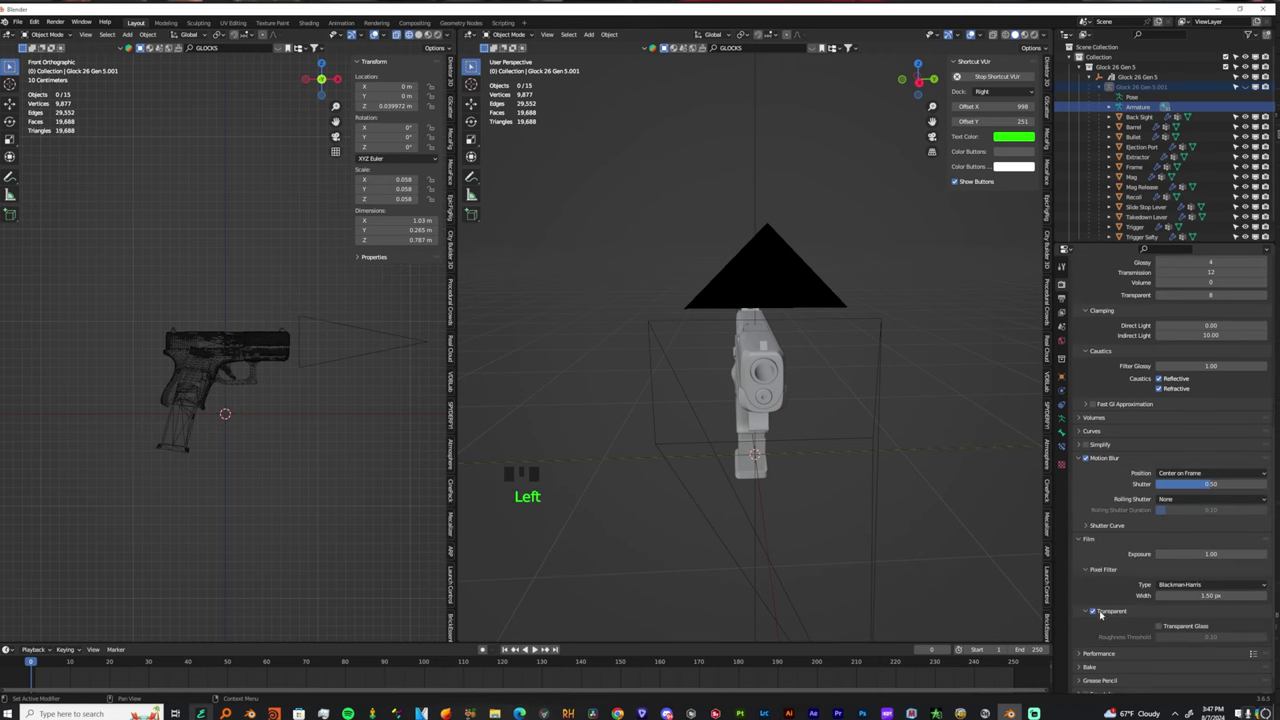
Set the color management view transform to Standard and the look to Very High Contrast.
{"action": "scroll", "coordinate": [1100, 614], "scroll_direction": "down", "scroll_amount": 15}
{"action": "scroll", "coordinate": [1182, 612], "scroll_direction": "down", "scroll_amount": 11}
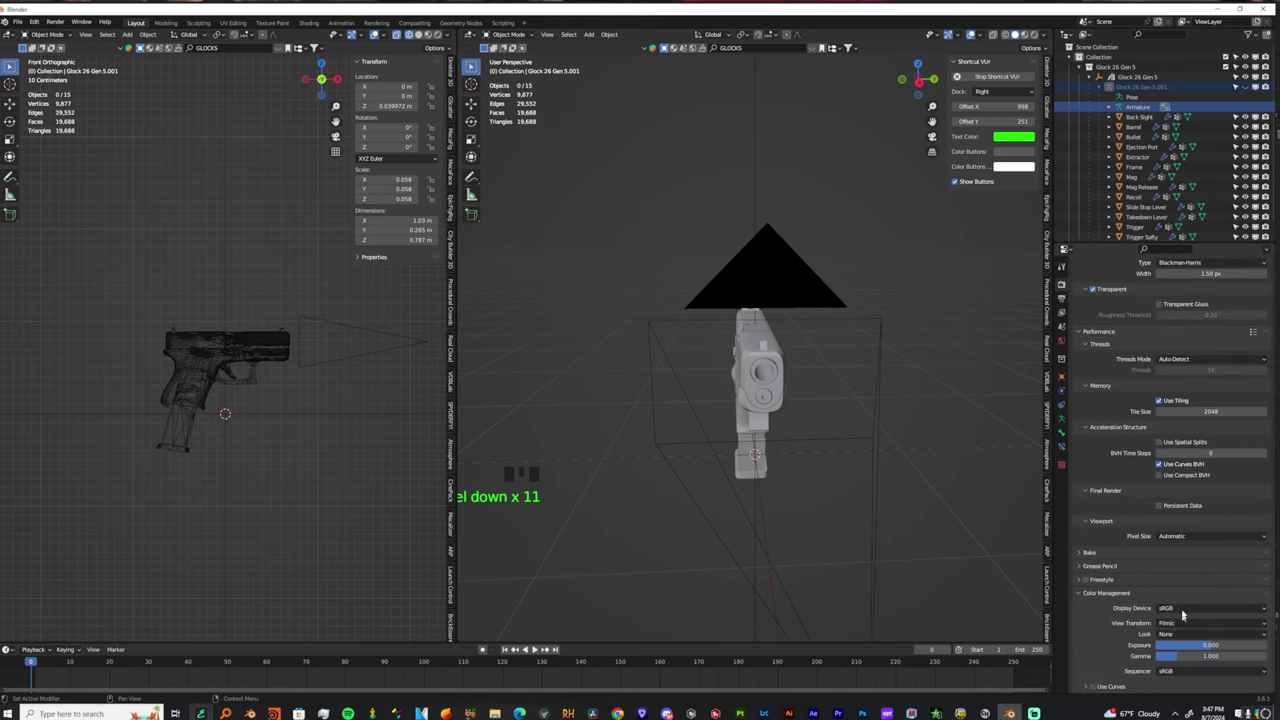
{"action": "left_click", "coordinate": [1164, 624]}
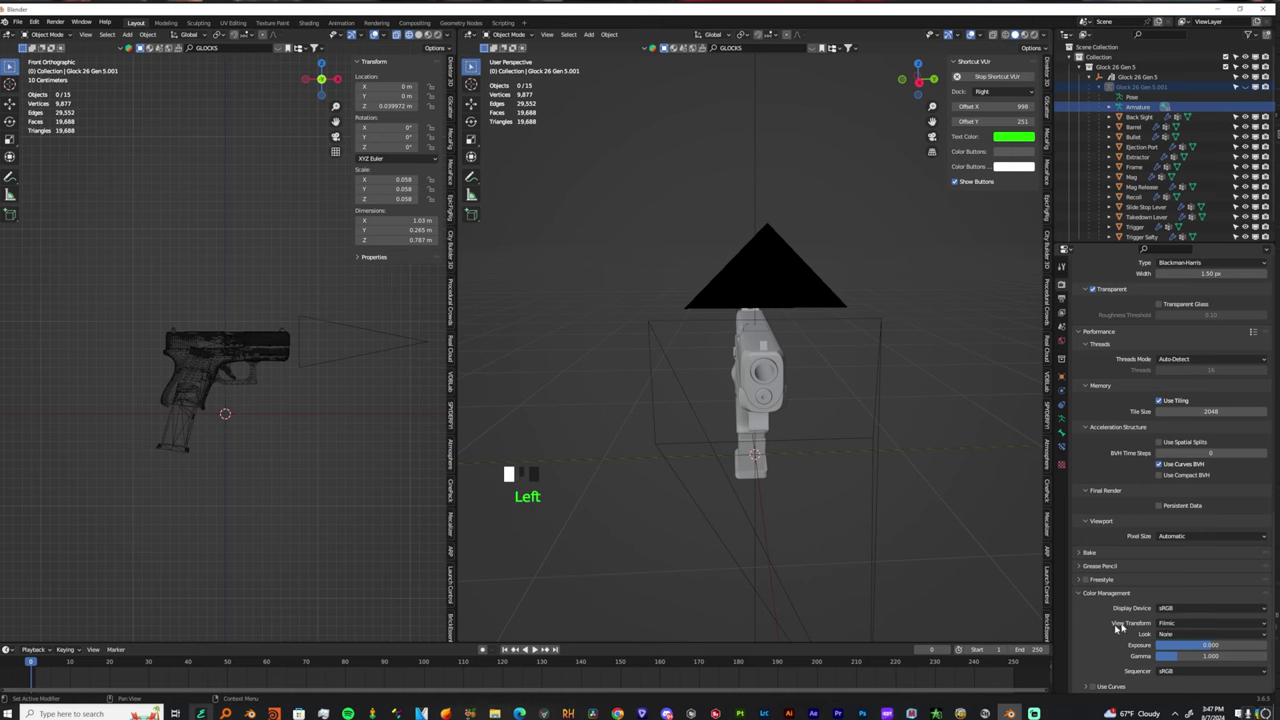
{"action": "left_click", "coordinate": [1176, 623]}
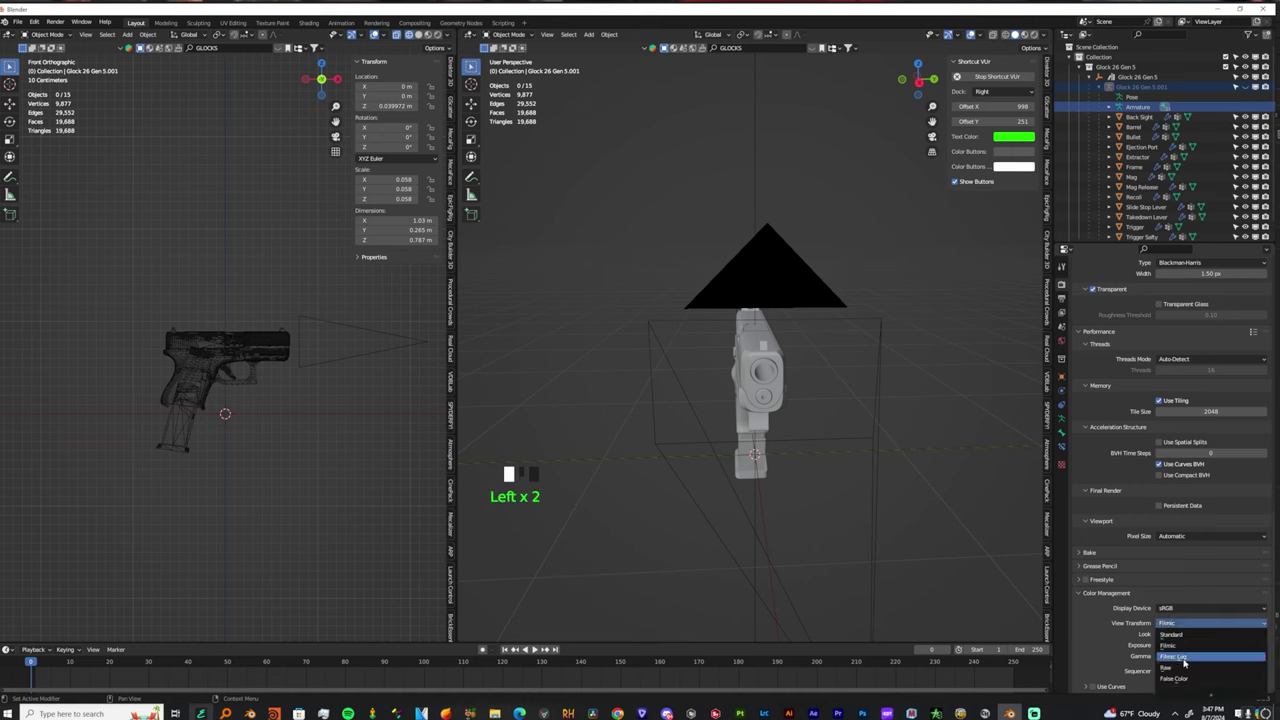
{"action": "left_click_drag", "start_coordinate": [1174, 623], "coordinate": [1174, 634]}
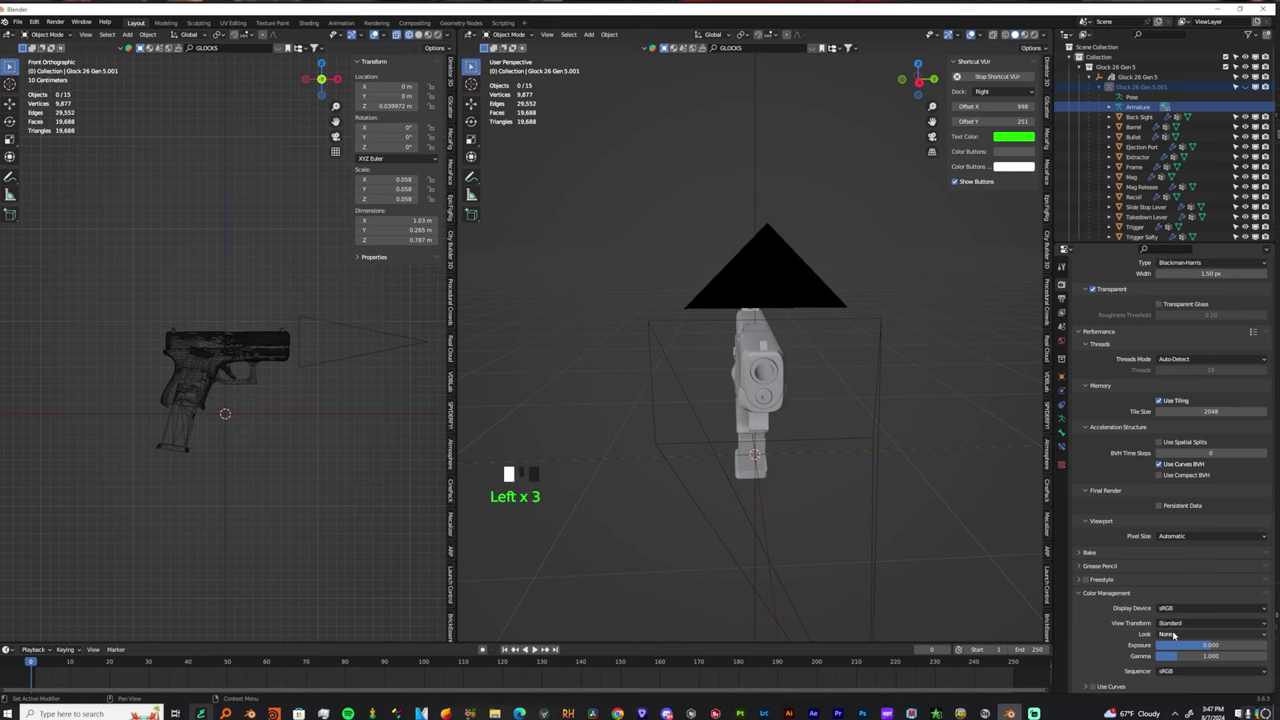
{"action": "left_click", "coordinate": [1175, 633]}
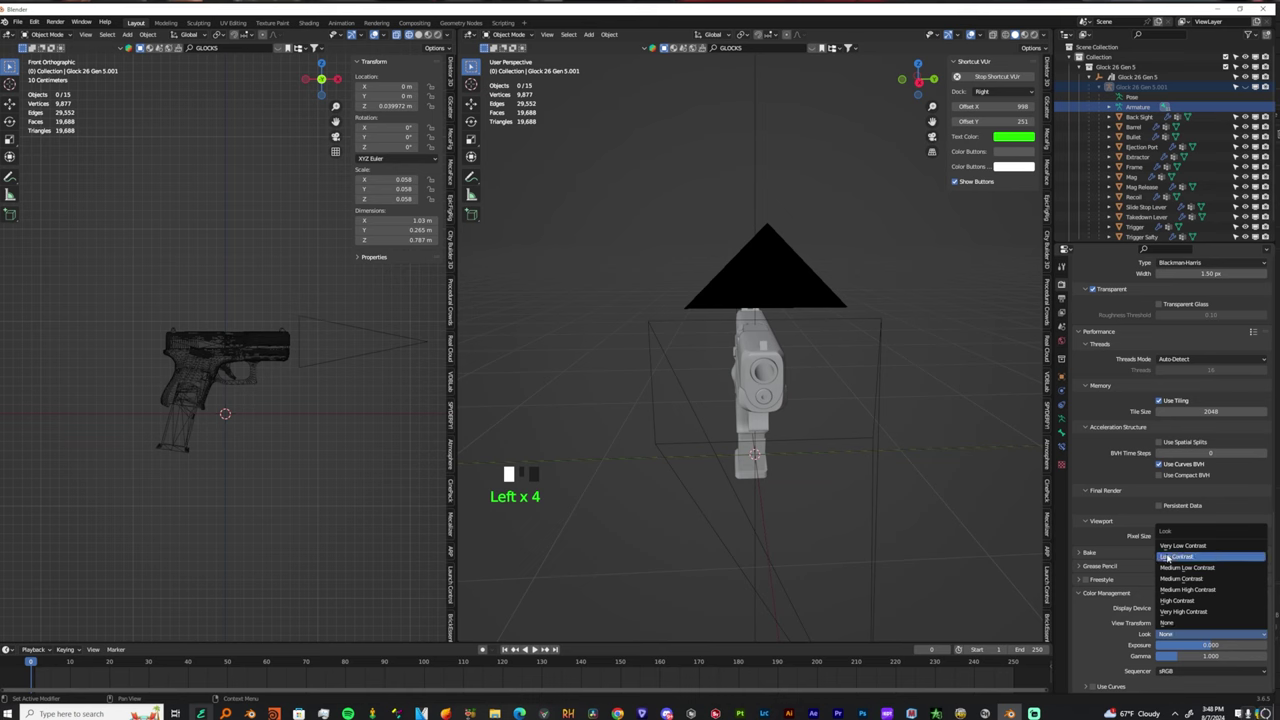
{"action": "left_click_drag", "start_coordinate": [1176, 568], "coordinate": [1183, 611]}
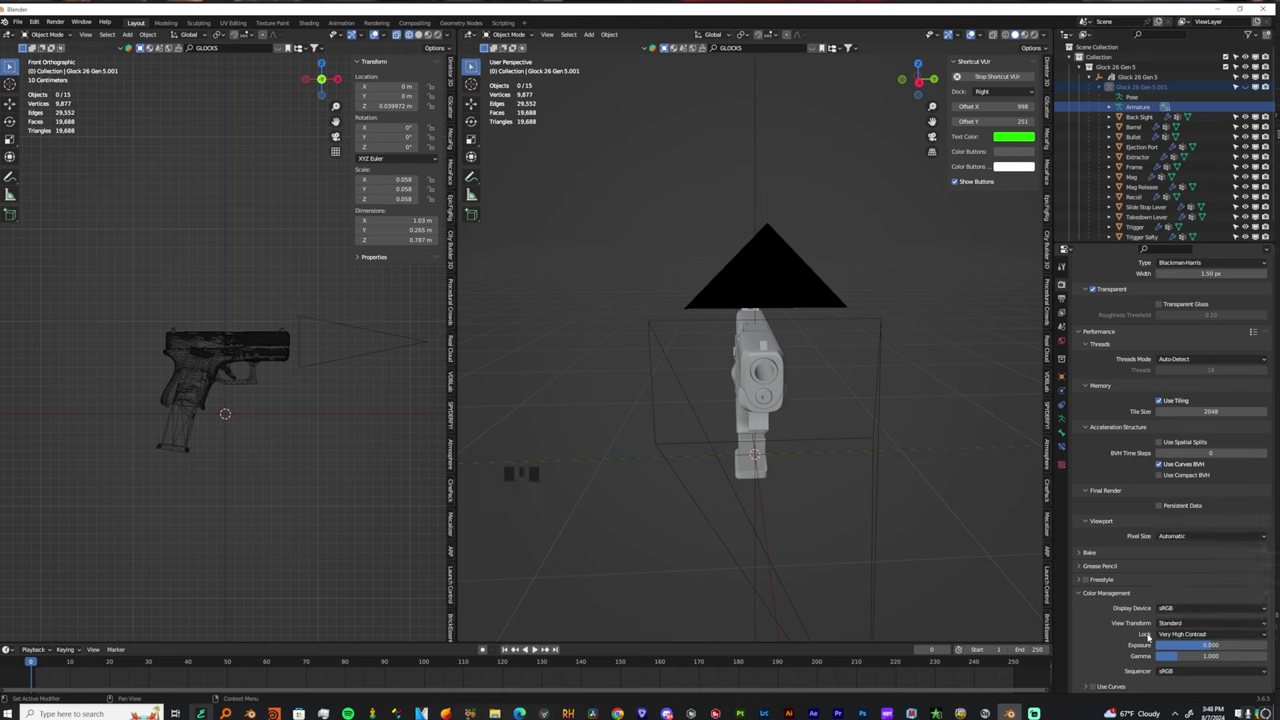
Save the project as gun2.blend in the bullet animation folder under tutorials.
{"action": "scroll", "coordinate": [797, 397], "scroll_direction": "up", "scroll_amount": 3}
{"action": "middle_click_drag", "start_coordinate": [797, 397], "coordinate": [810, 395]}
{"action": "key", "text": "ctrl+s"}
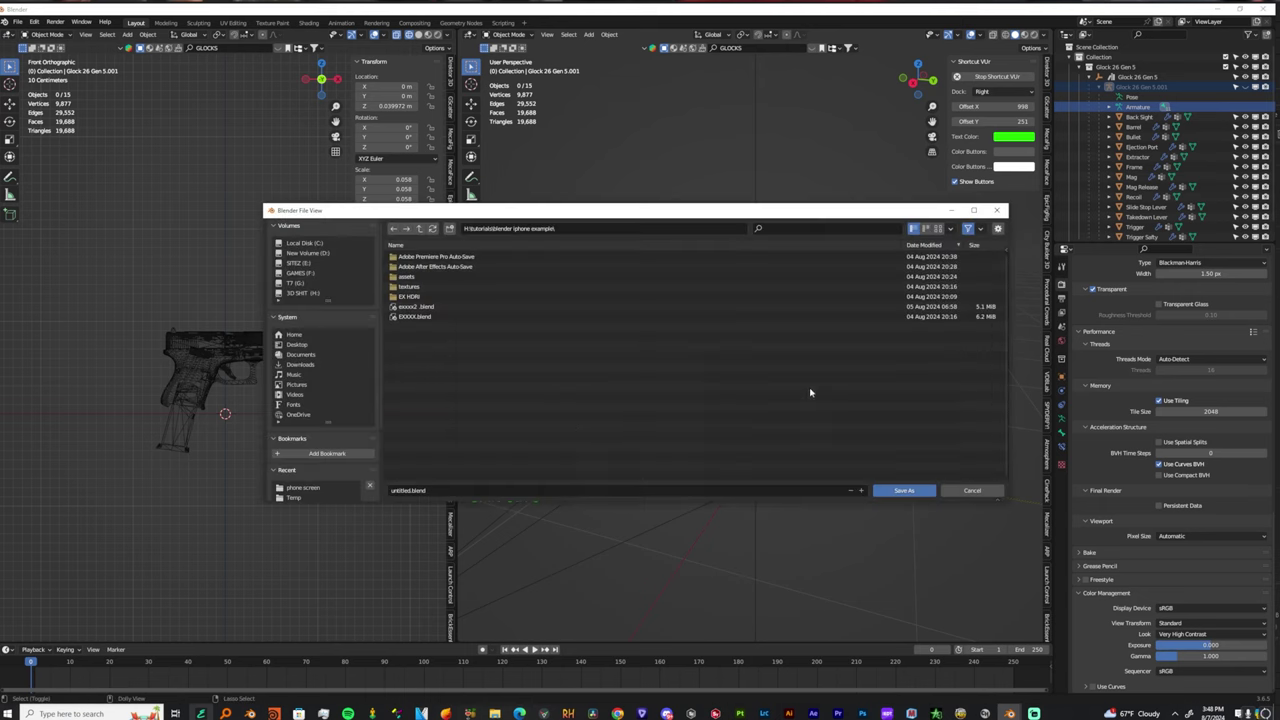
{"action": "left_click", "coordinate": [448, 493]}
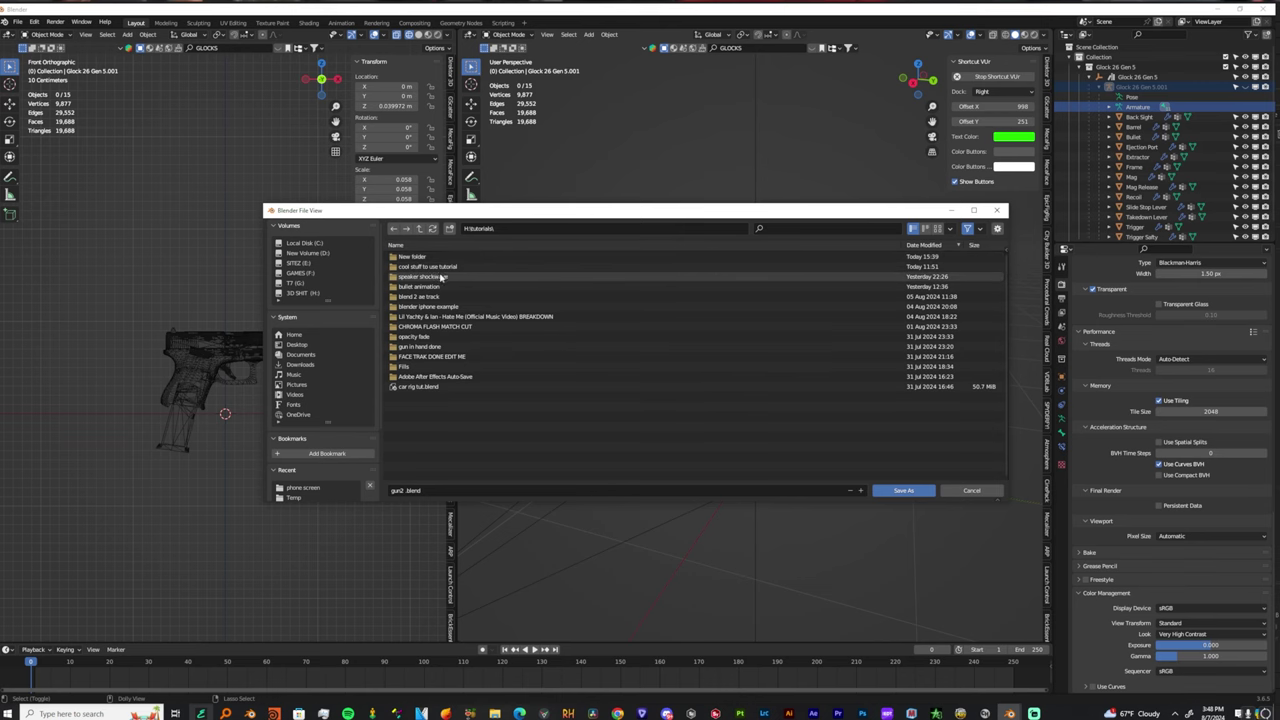
{"action": "left_click_drag", "start_coordinate": [420, 211], "coordinate": [320, 240]}
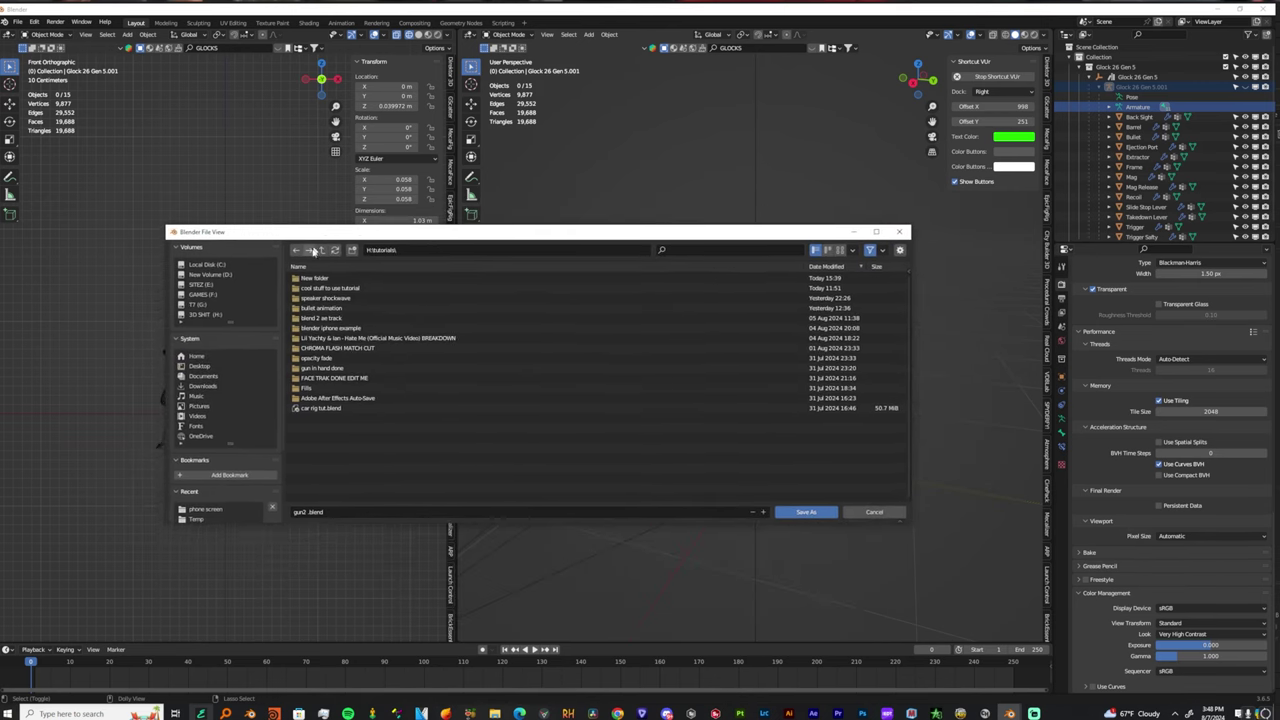
{"action": "double_click", "coordinate": [321, 308]}
{"action": "left_click", "coordinate": [806, 512]}
Switch the perspective viewport to rendered shading with the whole pistol in view.
{"action": "middle_click_drag", "start_coordinate": [806, 470], "coordinate": [790, 330]}
{"action": "scroll", "coordinate": [754, 403], "scroll_direction": "down", "scroll_amount": 5}
{"action": "scroll", "coordinate": [714, 377], "scroll_direction": "up", "scroll_amount": 3}
{"action": "left_click", "coordinate": [1038, 34]}
{"action": "scroll", "coordinate": [740, 380], "scroll_direction": "up", "scroll_amount": 4}
{"action": "mouse_move", "coordinate": [740, 380]}
{"action": "middle_mouse_down"}
{"action": "mouse_move", "coordinate": [657, 374]}
{"action": "mouse_move", "coordinate": [800, 376]}
{"action": "middle_mouse_up"}
Search the online HDR assets for "studio" and apply the Photo studio HDRI as the world lighting.
{"action": "left_click", "coordinate": [1061, 341]}
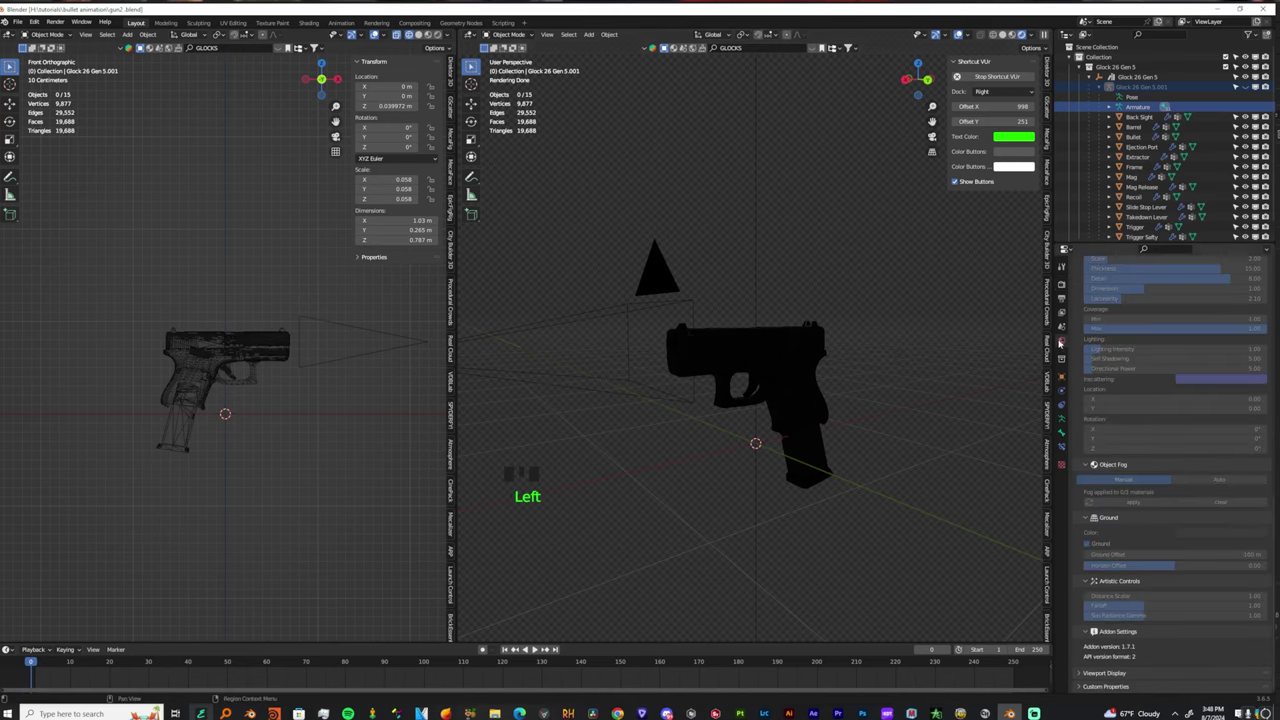
{"action": "left_click", "coordinate": [813, 48]}
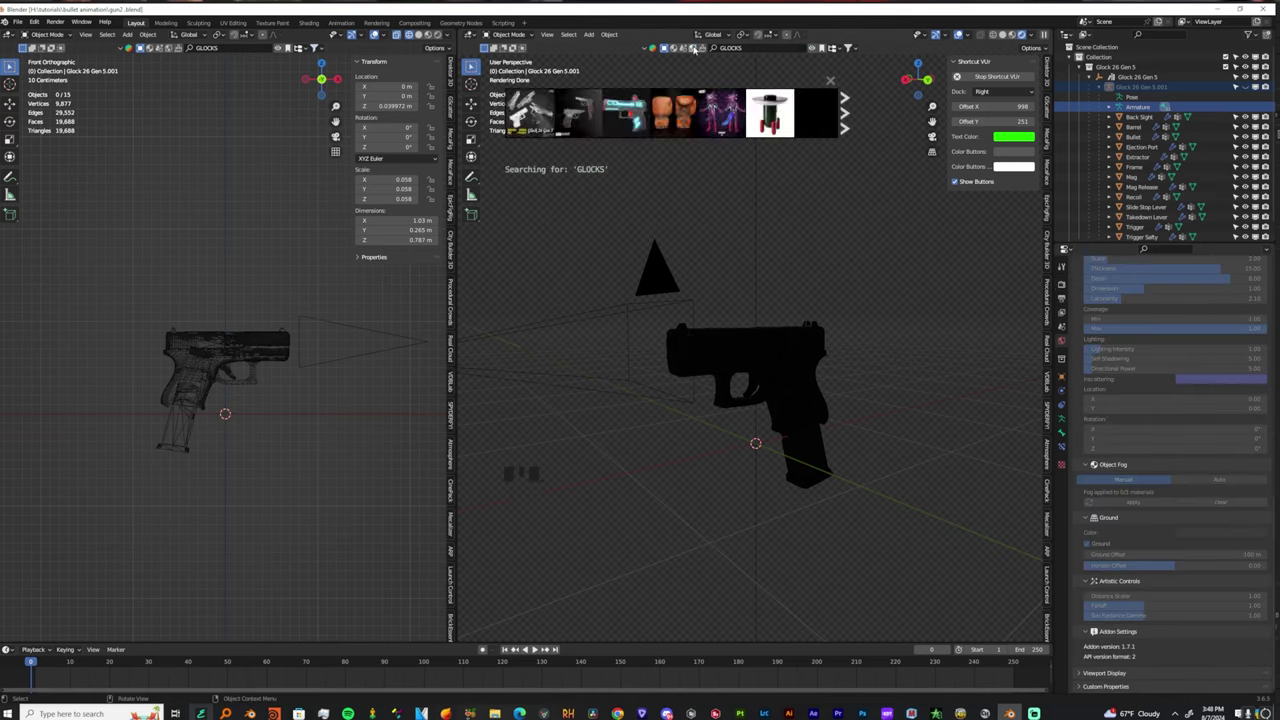
{"action": "left_click", "coordinate": [694, 48]}
{"action": "type", "text": "studio"}
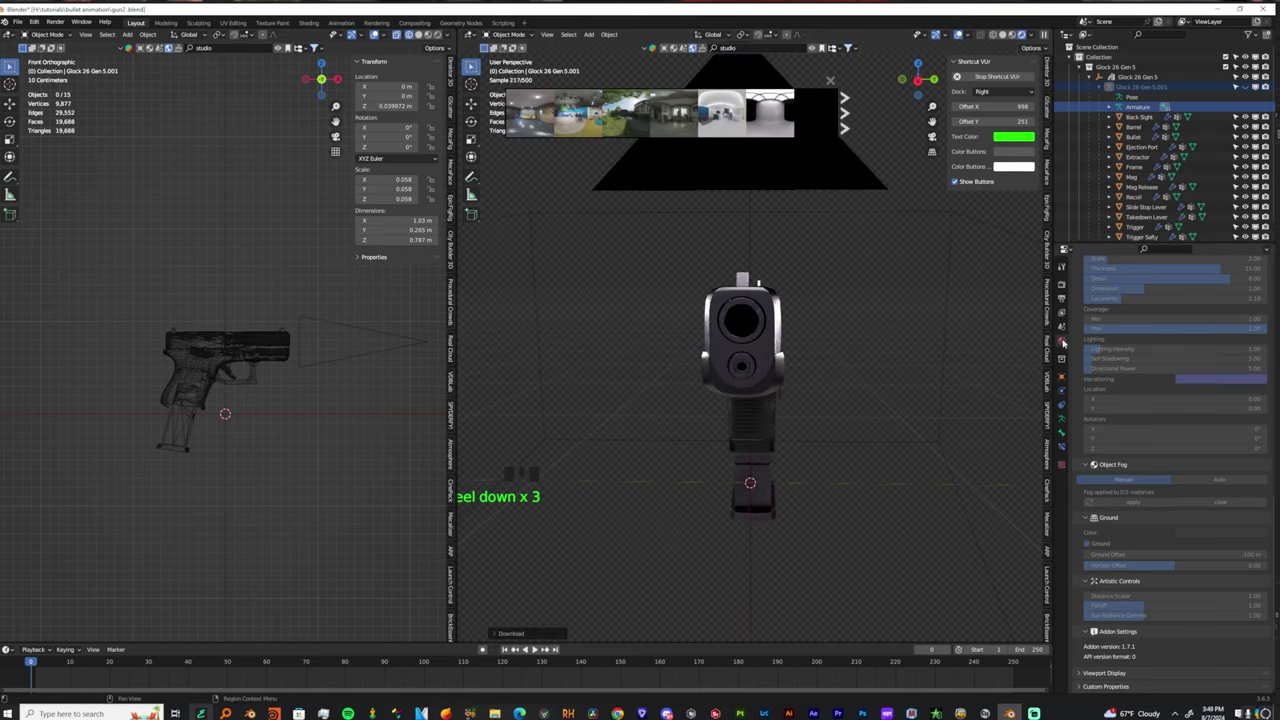
Lower the Photo studio world's background strength to 0.22.
{"action": "scroll", "coordinate": [1194, 283], "scroll_direction": "up", "scroll_amount": 11}
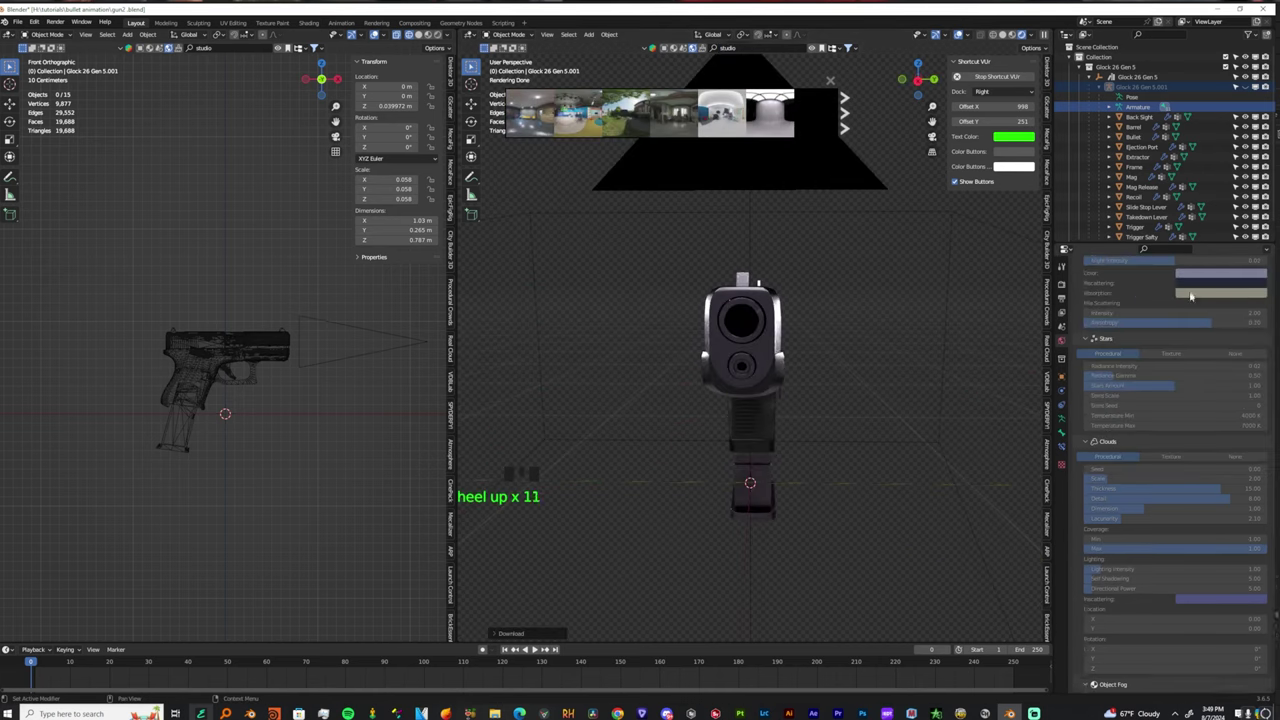
{"action": "scroll", "coordinate": [1190, 296], "scroll_direction": "up", "scroll_amount": 6}
{"action": "scroll", "coordinate": [1080, 350], "scroll_direction": "up", "scroll_amount": 12}
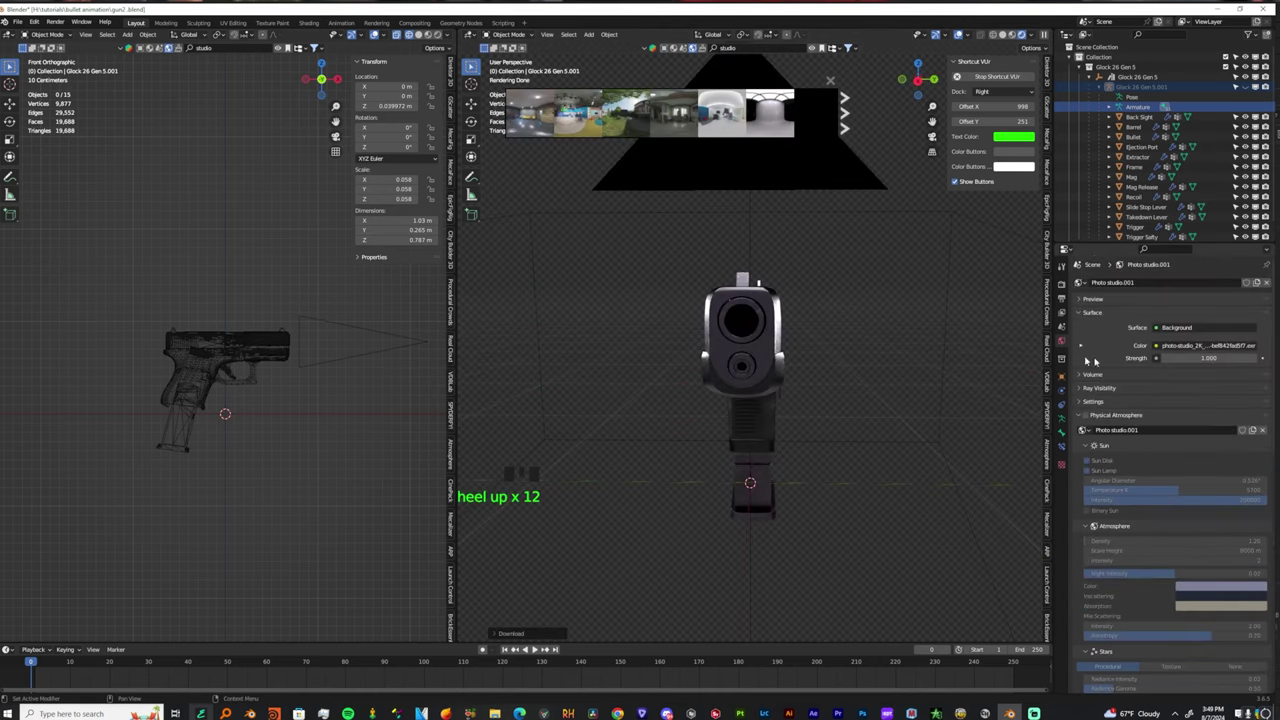
{"action": "mouse_move", "coordinate": [1208, 357]}
{"action": "left_mouse_down", "text": "shift"}
{"action": "mouse_move", "coordinate": [1170, 357]}
{"action": "mouse_move", "coordinate": [1236, 357]}
{"action": "mouse_move", "coordinate": [1208, 357]}
{"action": "left_mouse_up", "text": "shift"}
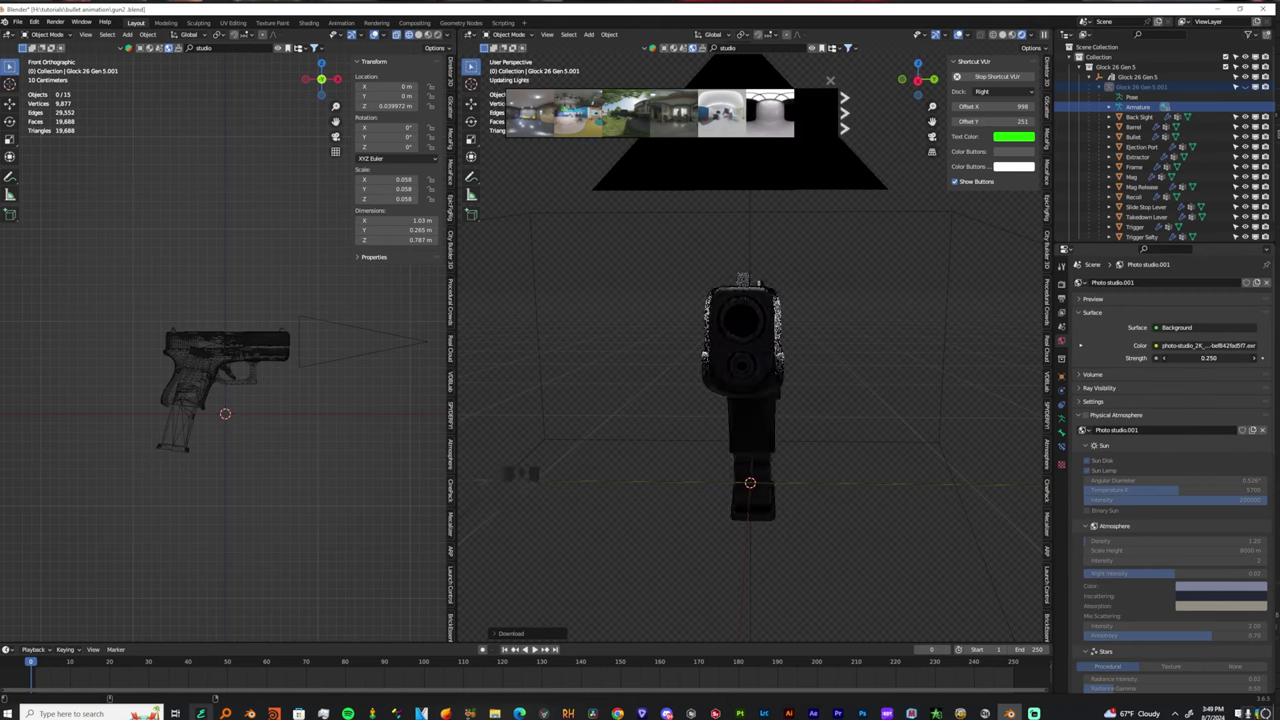
{"action": "middle_click_drag", "start_coordinate": [857, 363], "coordinate": [758, 358]}
{"action": "scroll", "coordinate": [846, 357], "scroll_direction": "down", "scroll_amount": 3}
{"action": "scroll", "coordinate": [846, 357], "scroll_direction": "up", "scroll_amount": 5}
Select the Bullet object inside the pistol in the front wireframe viewport.
{"action": "scroll", "coordinate": [270, 366], "scroll_direction": "up", "scroll_amount": 9}
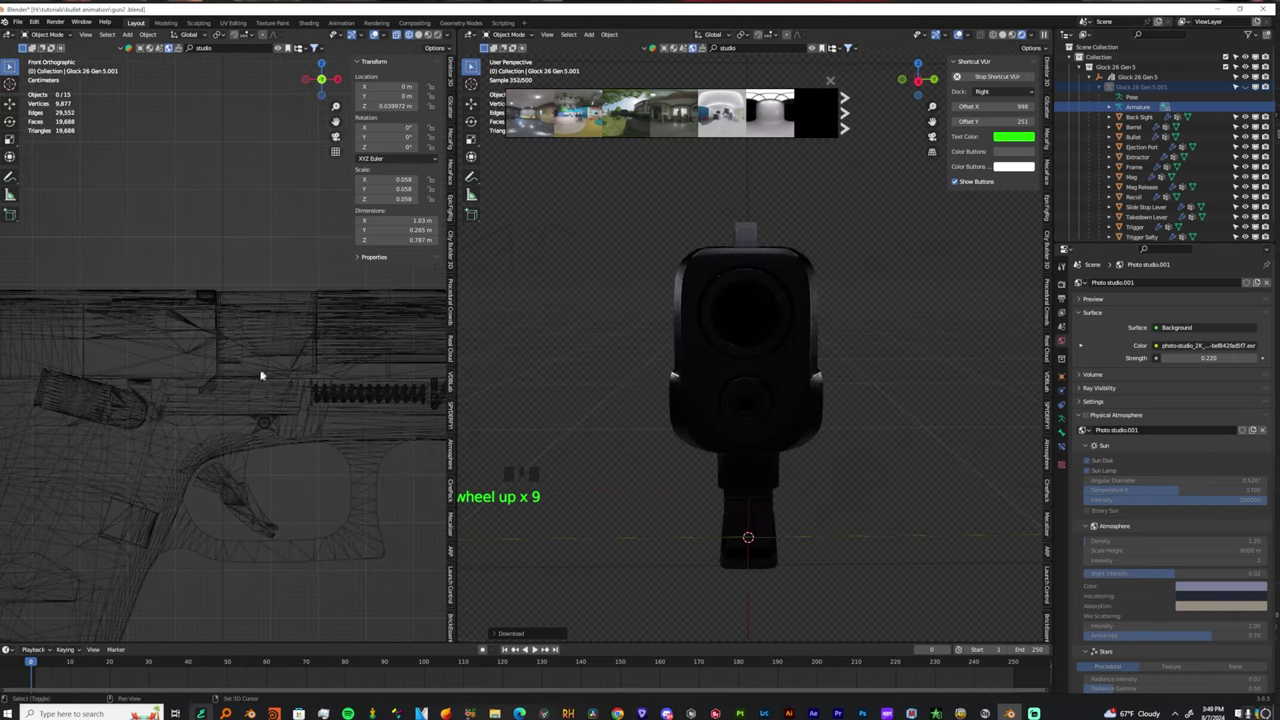
{"action": "middle_click_drag", "start_coordinate": [263, 371], "coordinate": [170, 386], "text": "shift"}
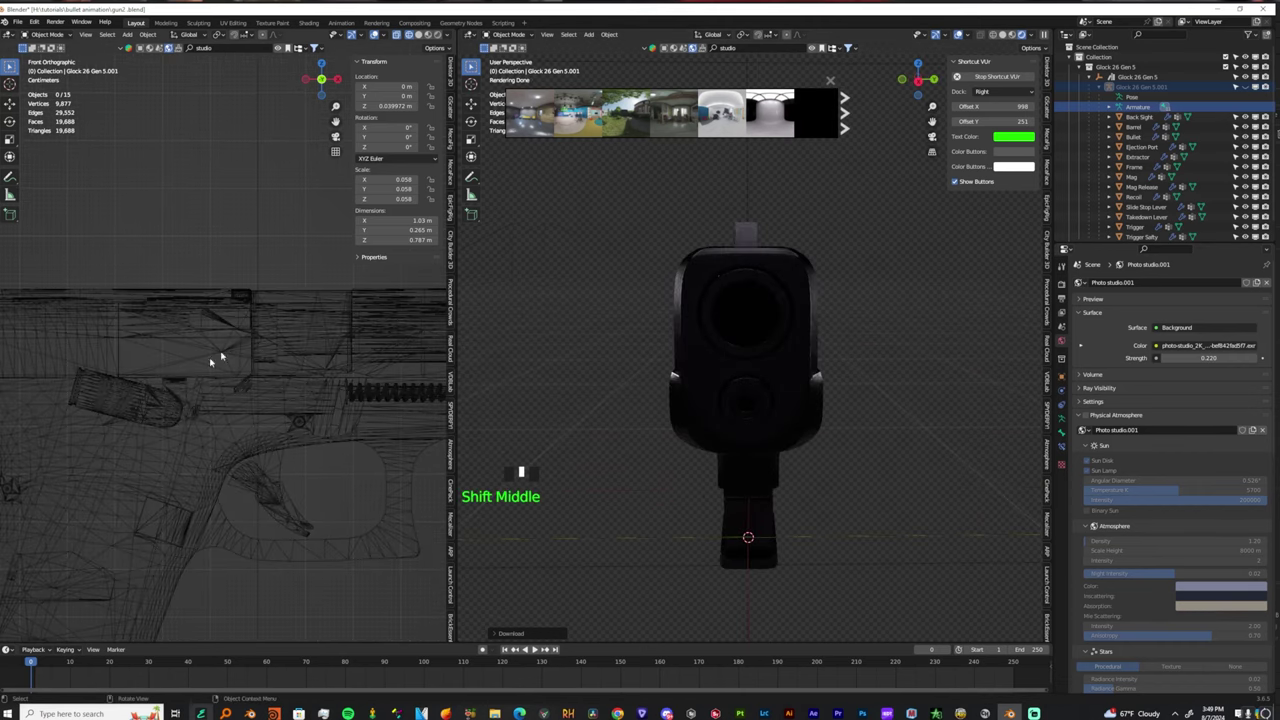
{"action": "left_click", "coordinate": [110, 399]}
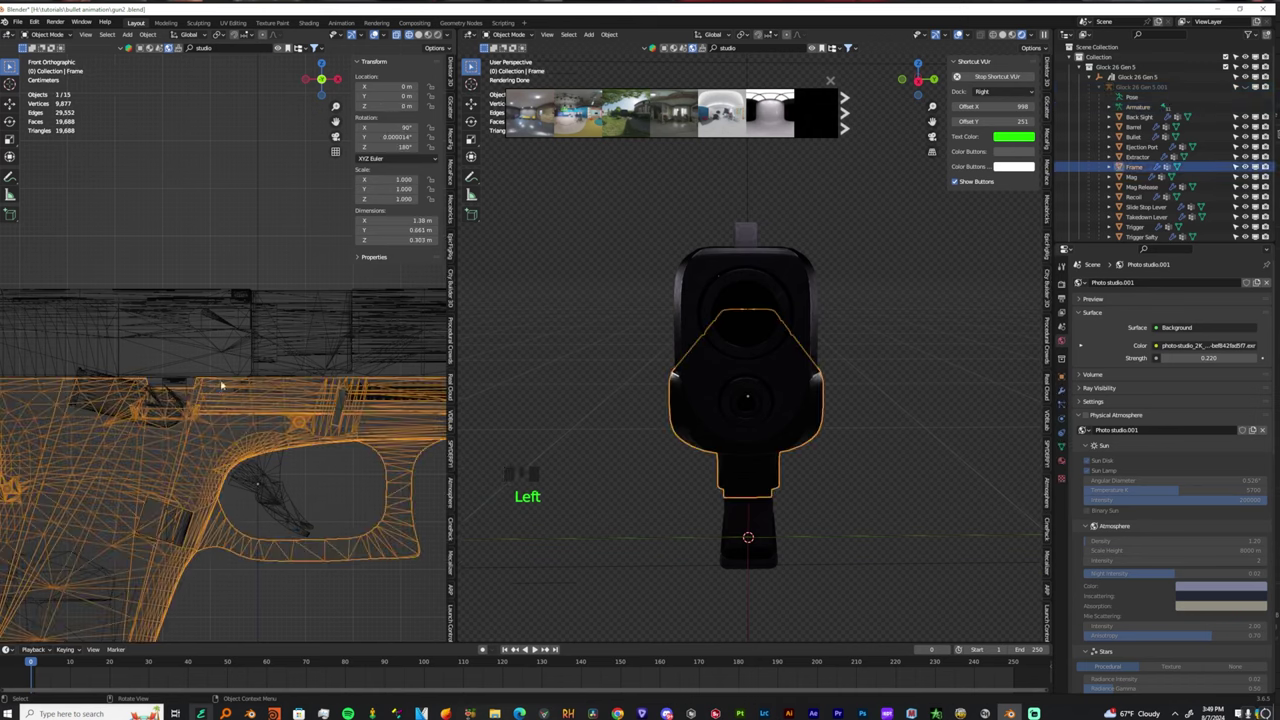
{"action": "left_click", "coordinate": [155, 392]}
{"action": "scroll", "coordinate": [210, 381], "scroll_direction": "down", "scroll_amount": 1}
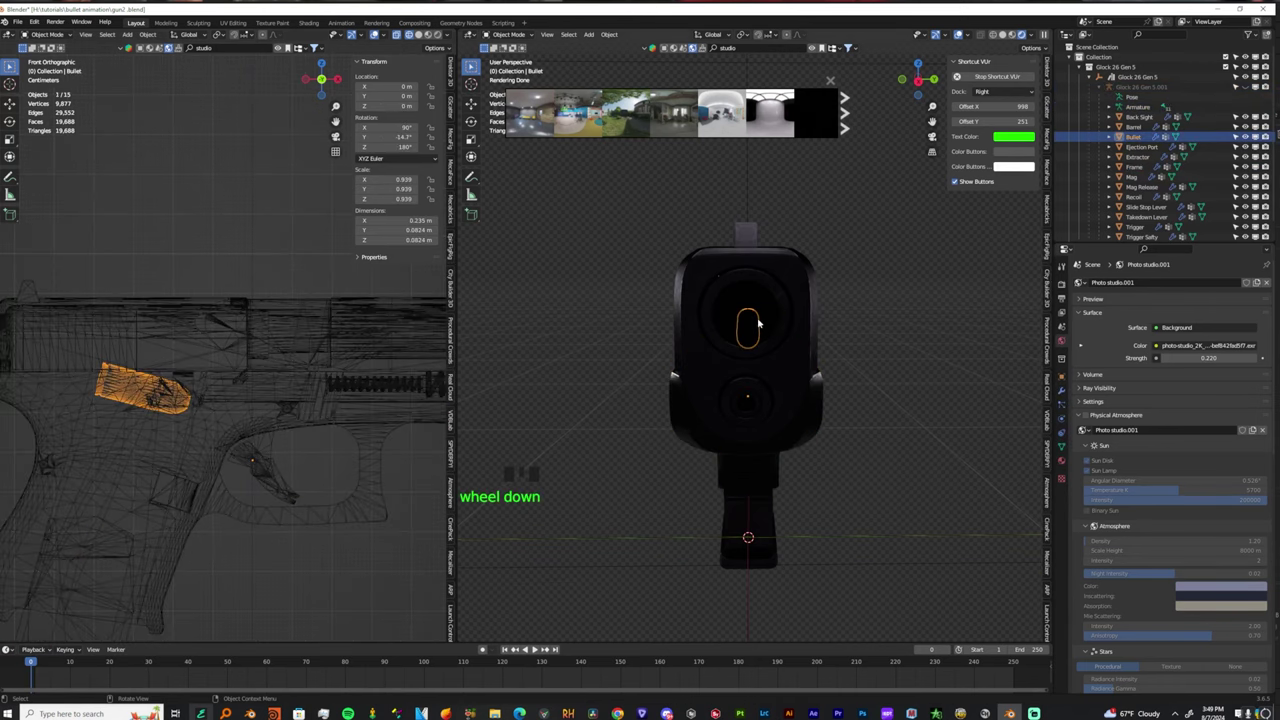
Enter edit mode on the Bullet and select a vertex on the upper rim at its rear end.
{"action": "middle_click_drag", "start_coordinate": [758, 323], "coordinate": [663, 380], "text": "shift"}
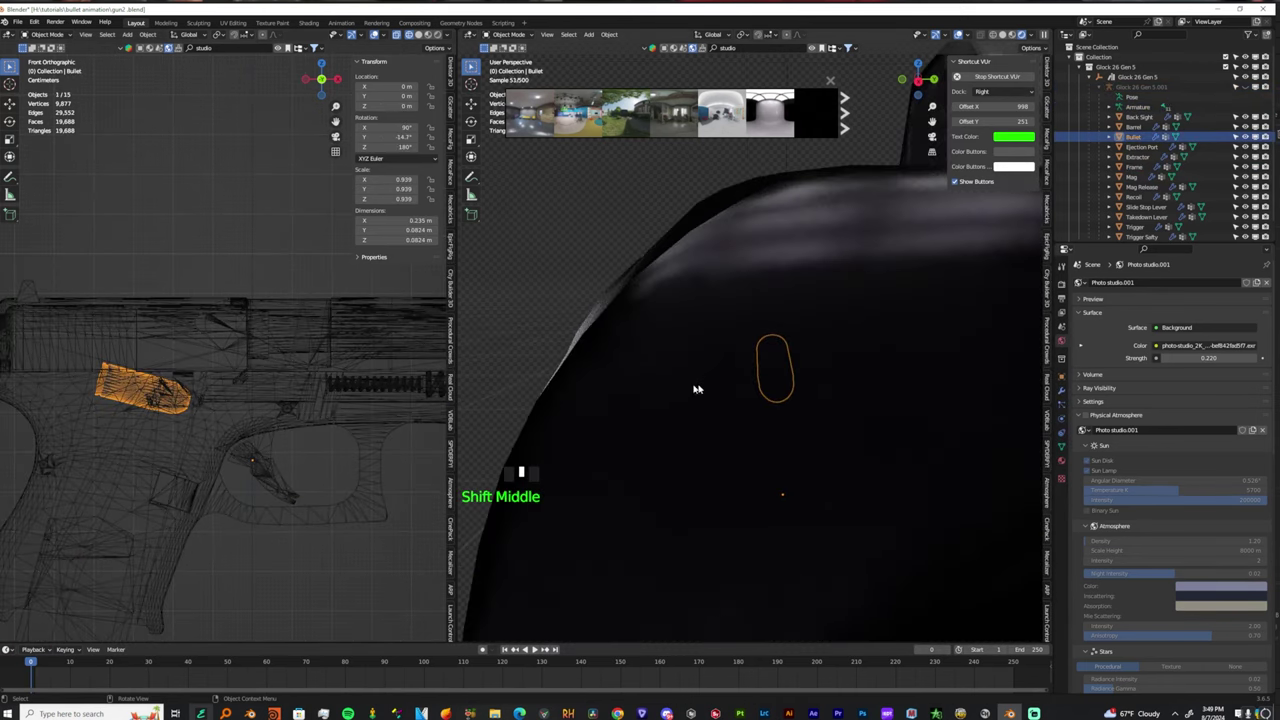
{"action": "key", "text": "Tab"}
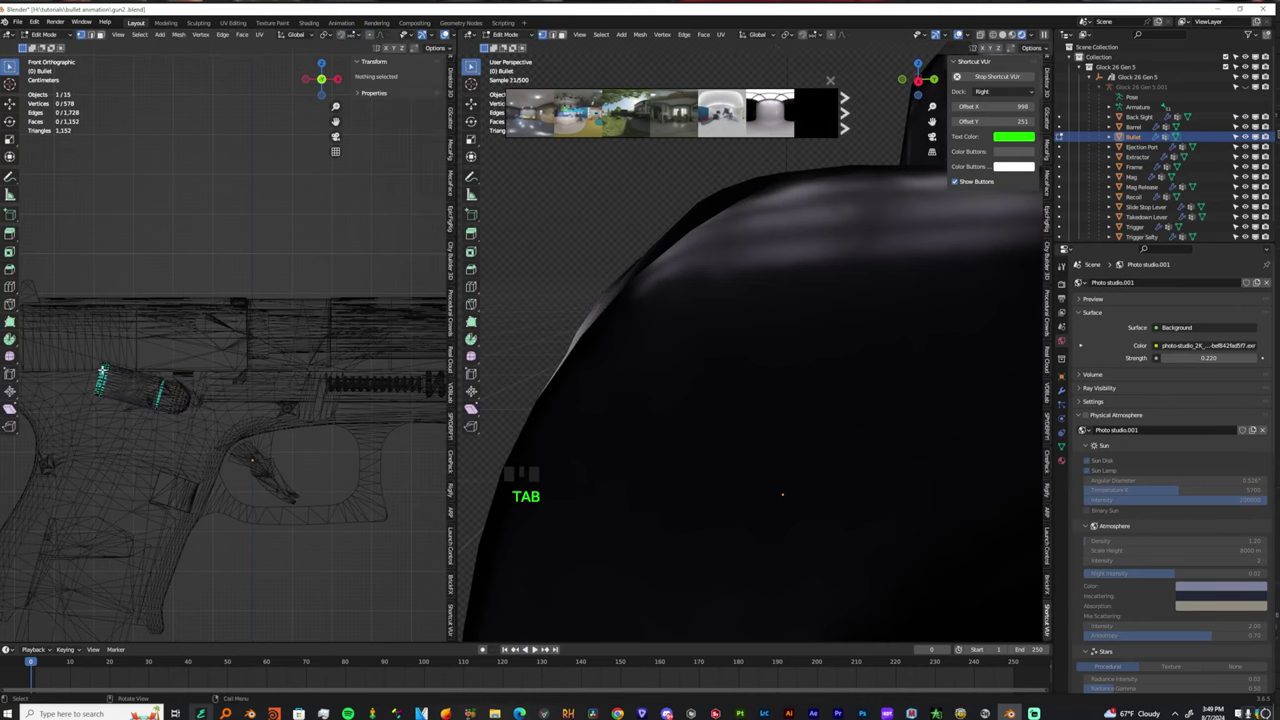
{"action": "left_click", "coordinate": [195, 412]}
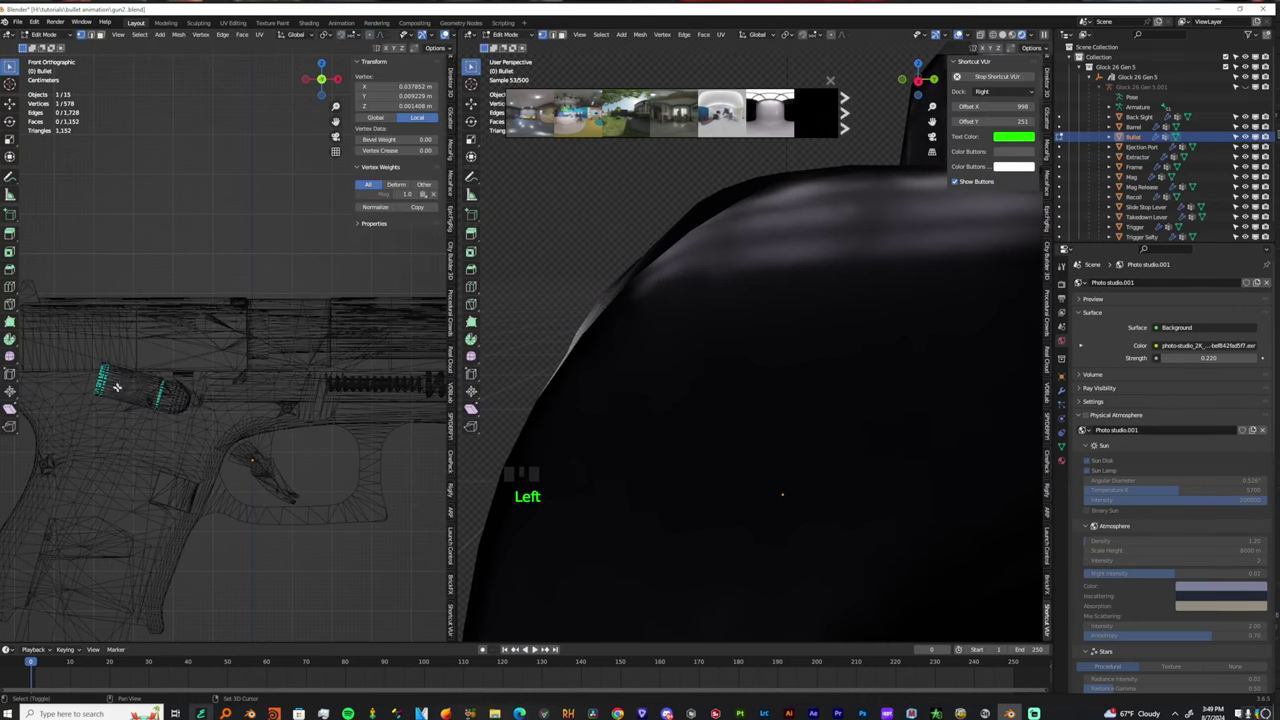
{"action": "scroll", "coordinate": [100, 380], "scroll_direction": "up", "scroll_amount": 6}
{"action": "middle_click_drag", "start_coordinate": [103, 382], "coordinate": [128, 377], "text": "shift"}
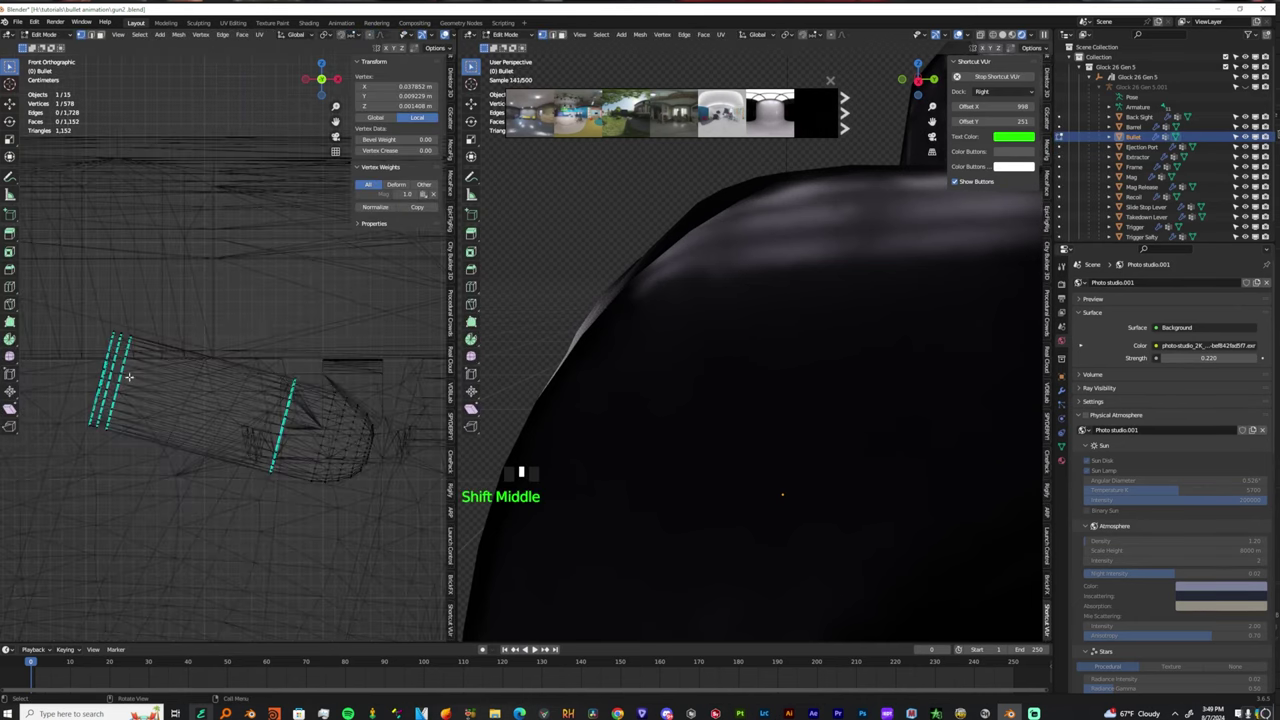
{"action": "left_click", "coordinate": [179, 411]}
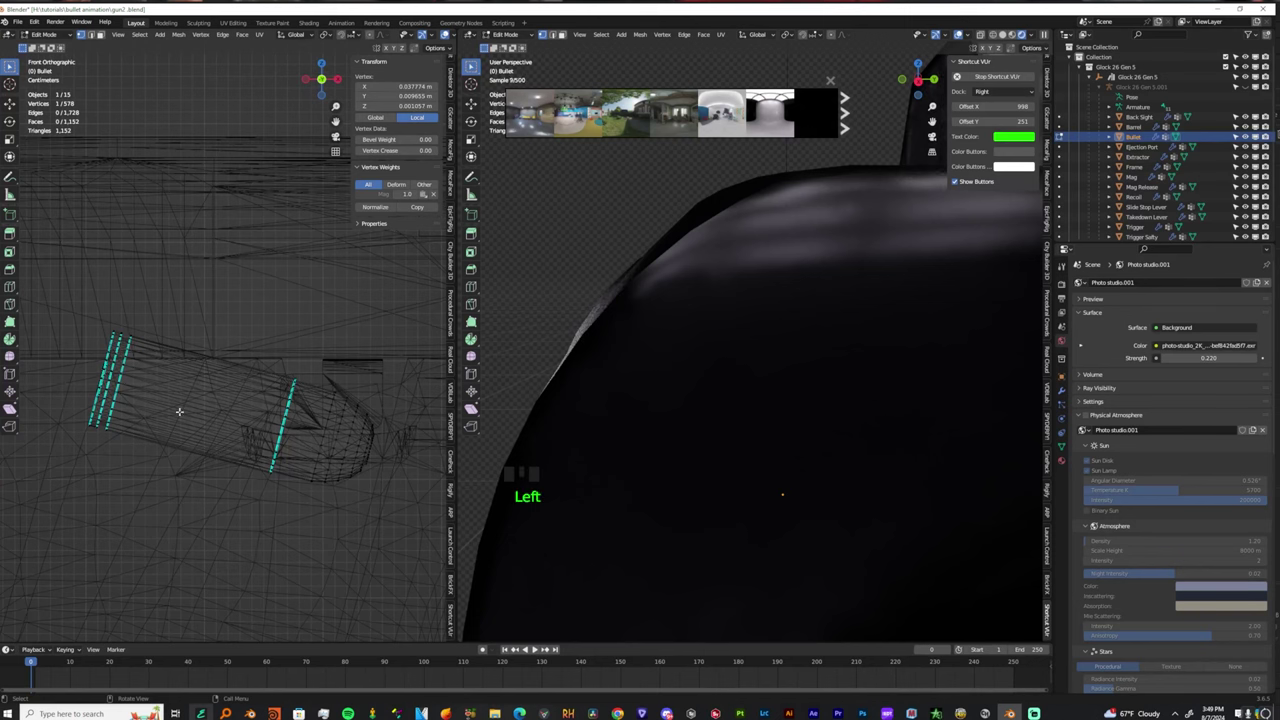
{"action": "double_click", "coordinate": [107, 374]}
Add the matching upper vertex on the case's front ring to the selection and snap the 3D cursor to the selected vertices.
{"action": "middle_click_drag", "start_coordinate": [107, 374], "coordinate": [220, 398]}
{"action": "scroll", "coordinate": [220, 398], "scroll_direction": "up", "scroll_amount": 2}
{"action": "middle_click_drag", "start_coordinate": [258, 370], "coordinate": [316, 201]}
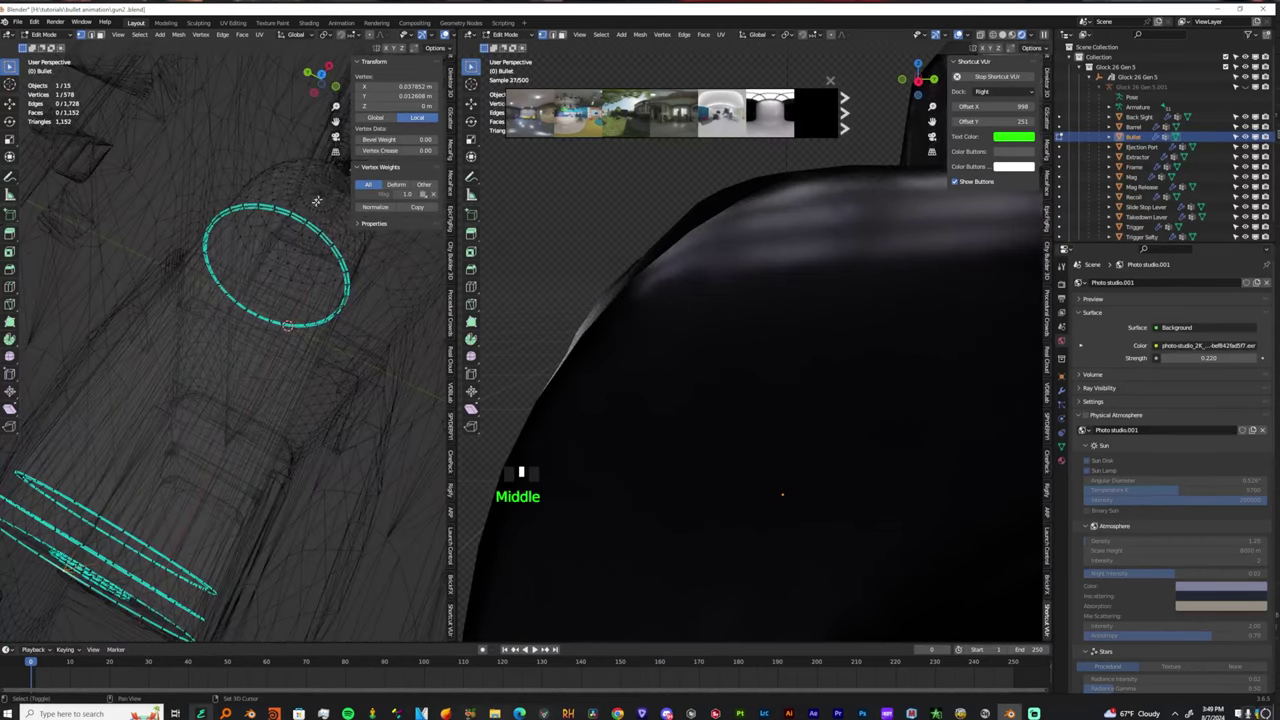
{"action": "left_click", "coordinate": [294, 215], "text": "shift"}
{"action": "key", "text": "shift+s"}
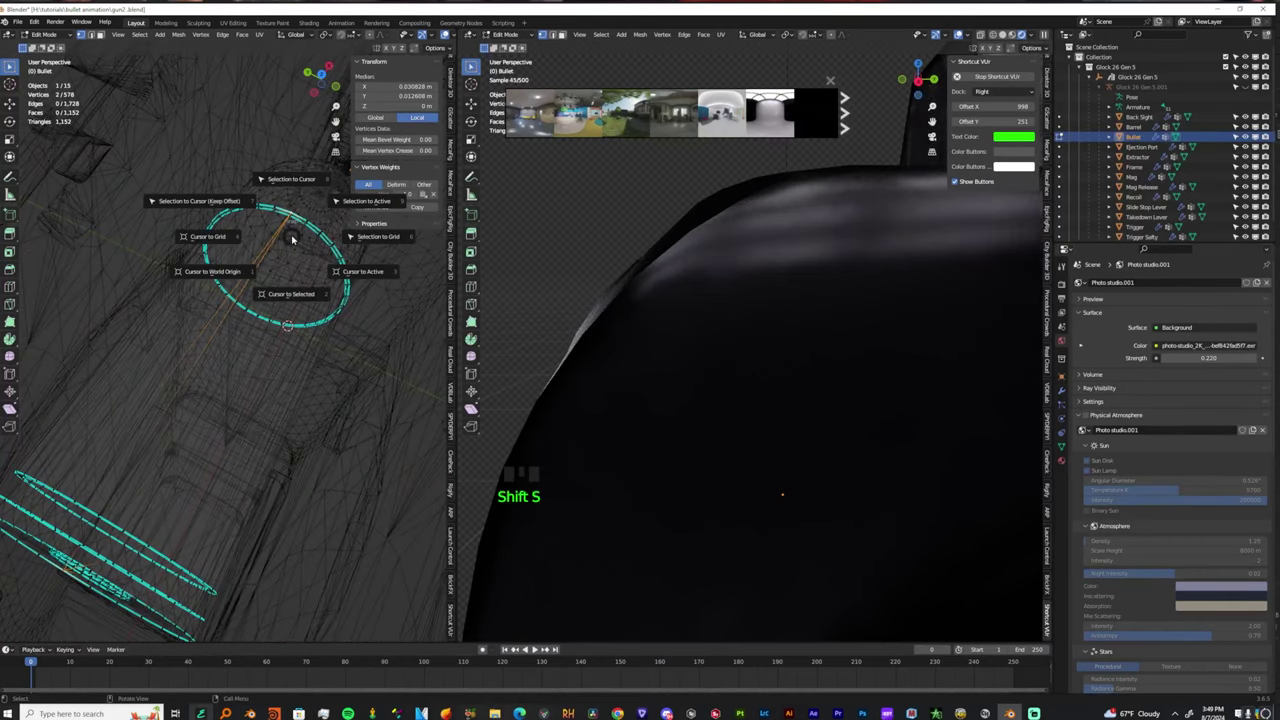
{"action": "left_click", "coordinate": [291, 294]}
{"action": "scroll", "coordinate": [287, 291], "scroll_direction": "down", "scroll_amount": 3}
{"action": "middle_click_drag", "start_coordinate": [287, 291], "coordinate": [263, 234]}
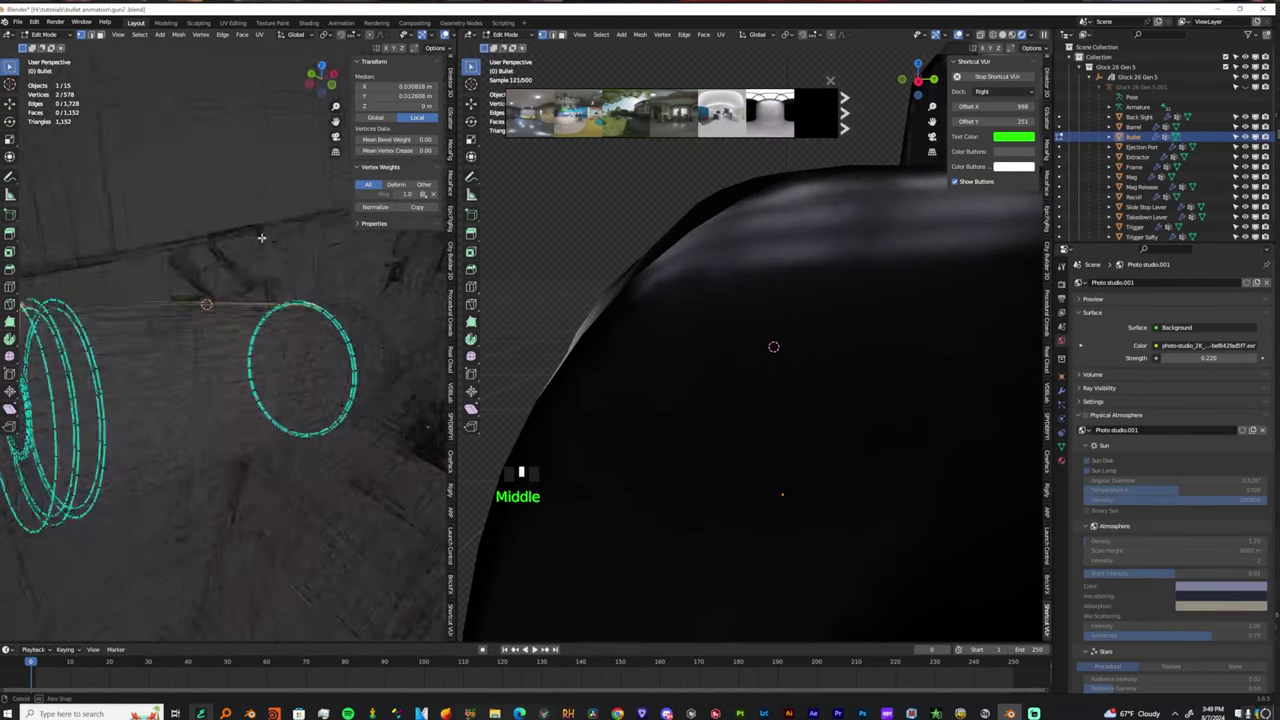
Return to object mode and add a point light at the 3D cursor on the bullet case.
{"action": "key", "text": "Tab"}
{"action": "scroll", "coordinate": [753, 342], "scroll_direction": "down", "scroll_amount": 2}
{"action": "middle_click_drag", "start_coordinate": [434, 286], "coordinate": [301, 266]}
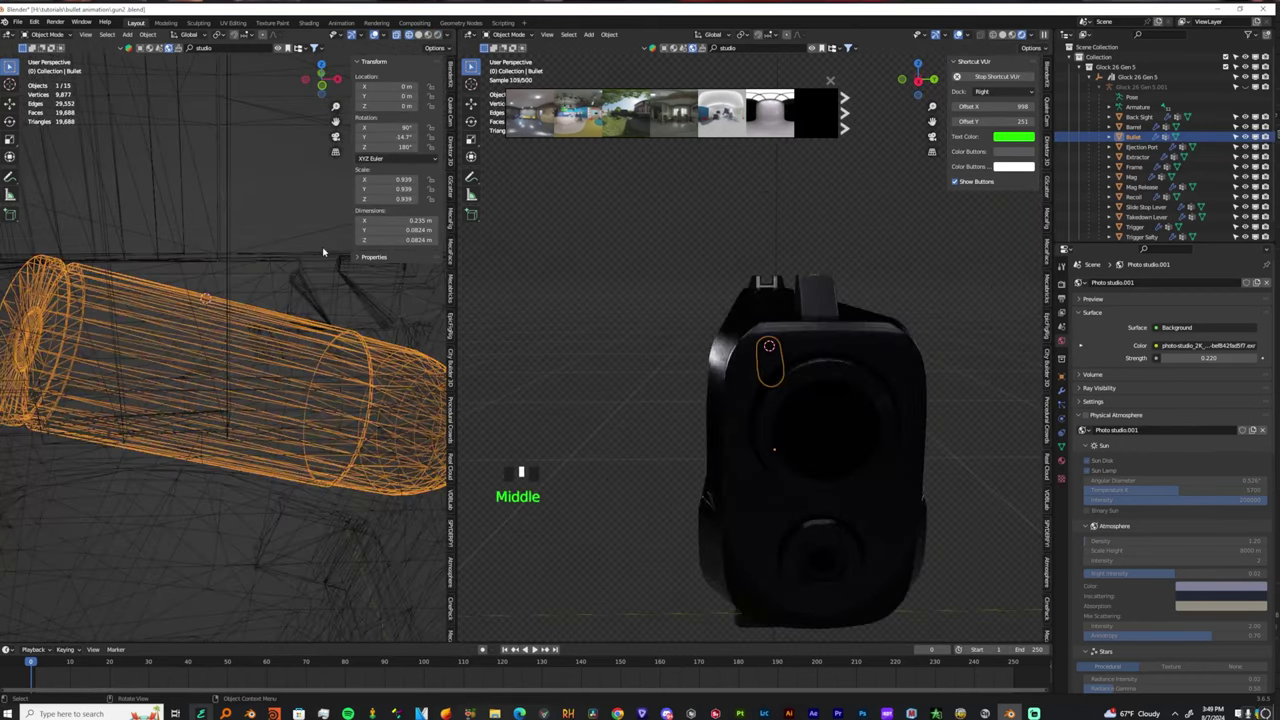
{"action": "key", "text": "KP_3"}
{"action": "key", "text": "KP_1"}
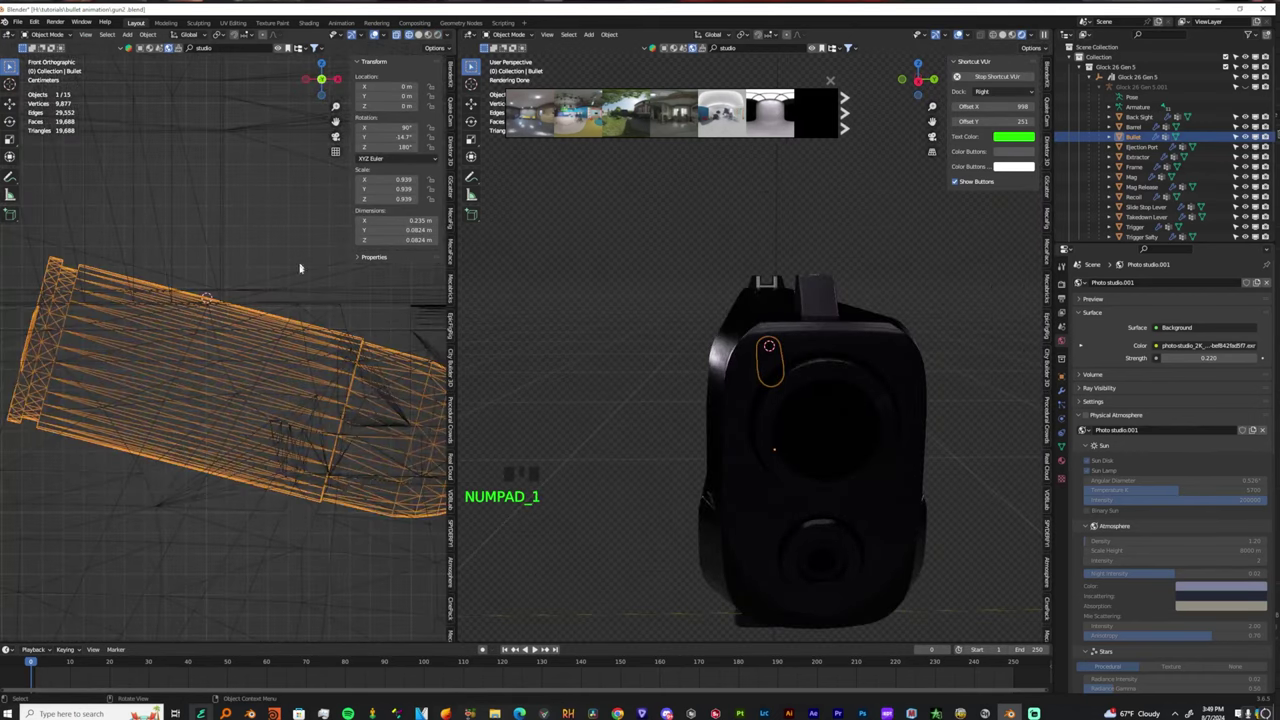
{"action": "scroll", "coordinate": [300, 268], "scroll_direction": "down", "scroll_amount": 8}
{"action": "key", "text": "shift+a"}
{"action": "mouse_move", "coordinate": [243, 313]}
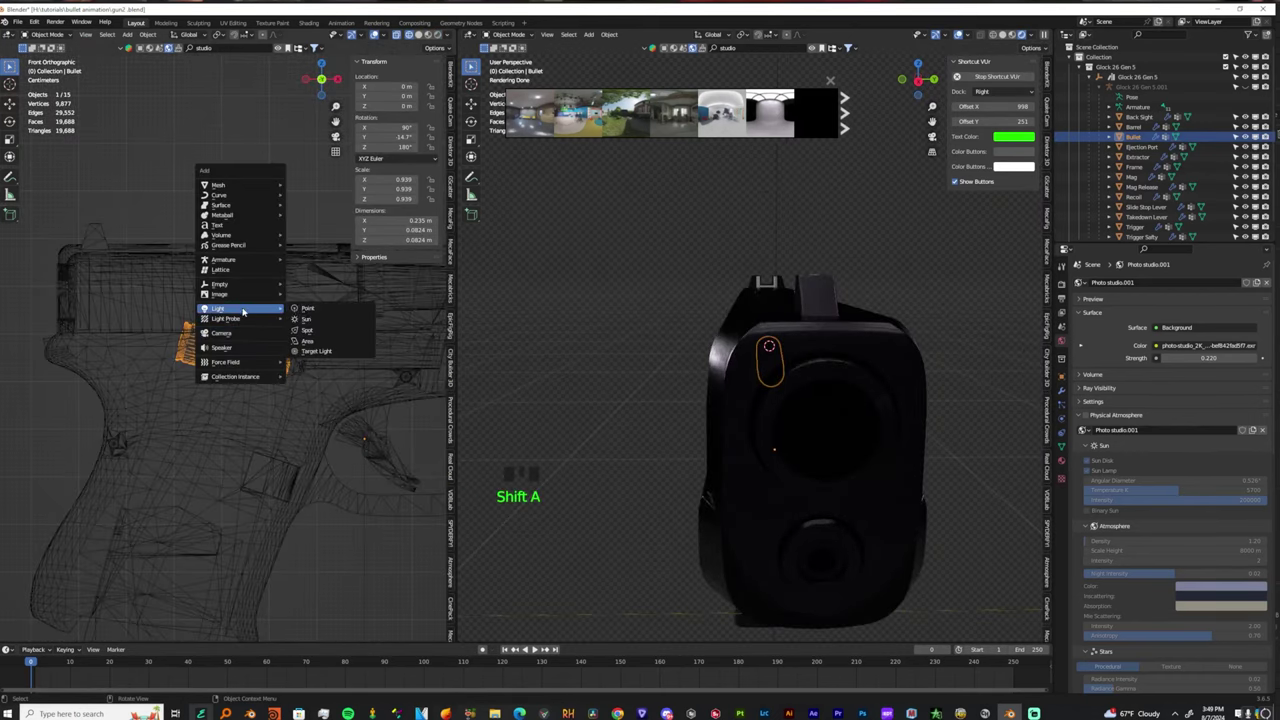
{"action": "left_click", "coordinate": [308, 309]}
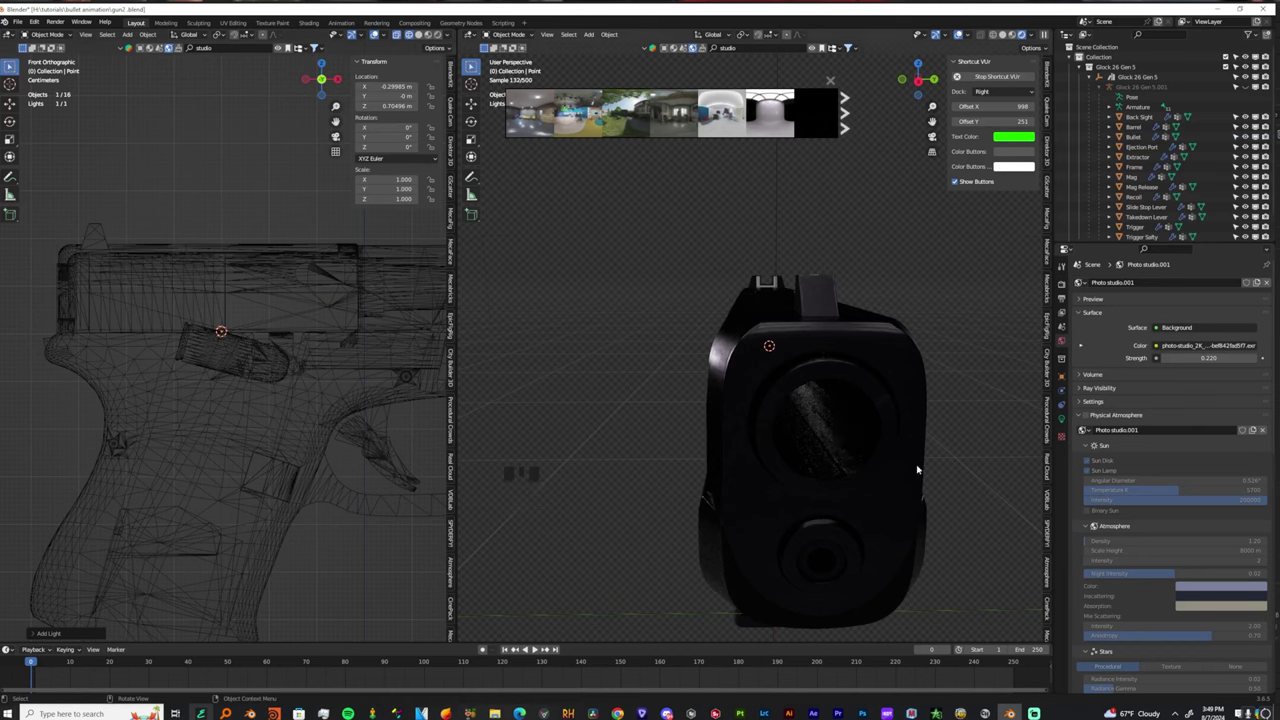
Raise the point light along Z to about 0.80 m, placing it inside the slide above the bullet.
{"action": "scroll", "coordinate": [871, 443], "scroll_direction": "up", "scroll_amount": 3}
{"action": "middle_click_drag", "start_coordinate": [871, 443], "coordinate": [852, 425]}
{"action": "scroll", "coordinate": [866, 436], "scroll_direction": "up", "scroll_amount": 4}
{"action": "scroll", "coordinate": [854, 424], "scroll_direction": "up", "scroll_amount": 2}
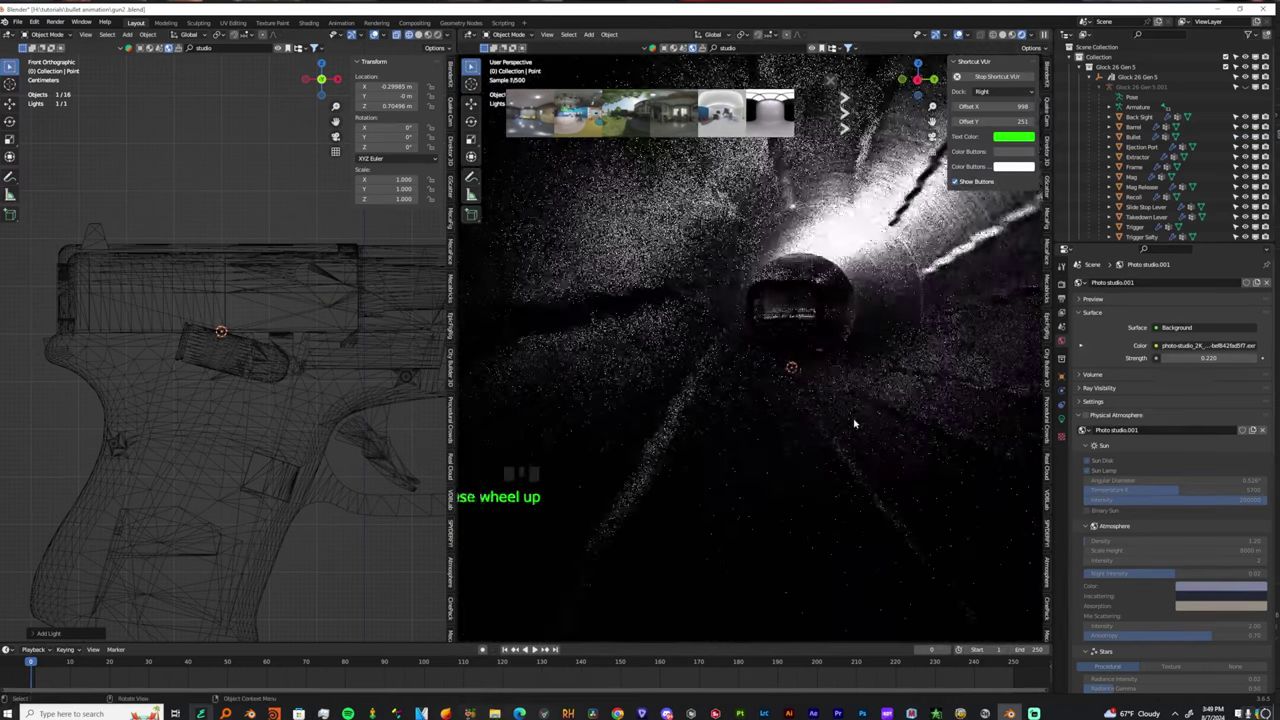
{"action": "key", "text": "g"}
{"action": "key", "text": "z"}
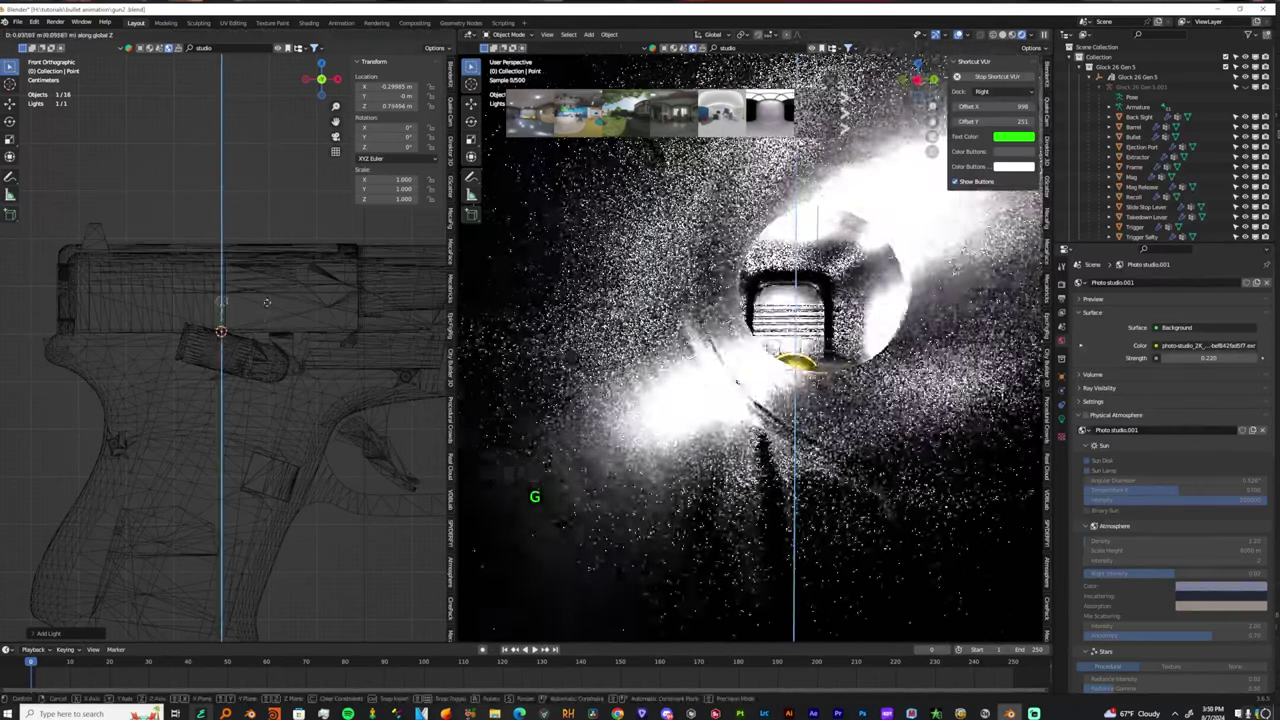
{"action": "left_click", "coordinate": [267, 285]}
Set the point light's colour to orange and its power to 1.87 W.
{"action": "left_click", "coordinate": [1061, 420]}
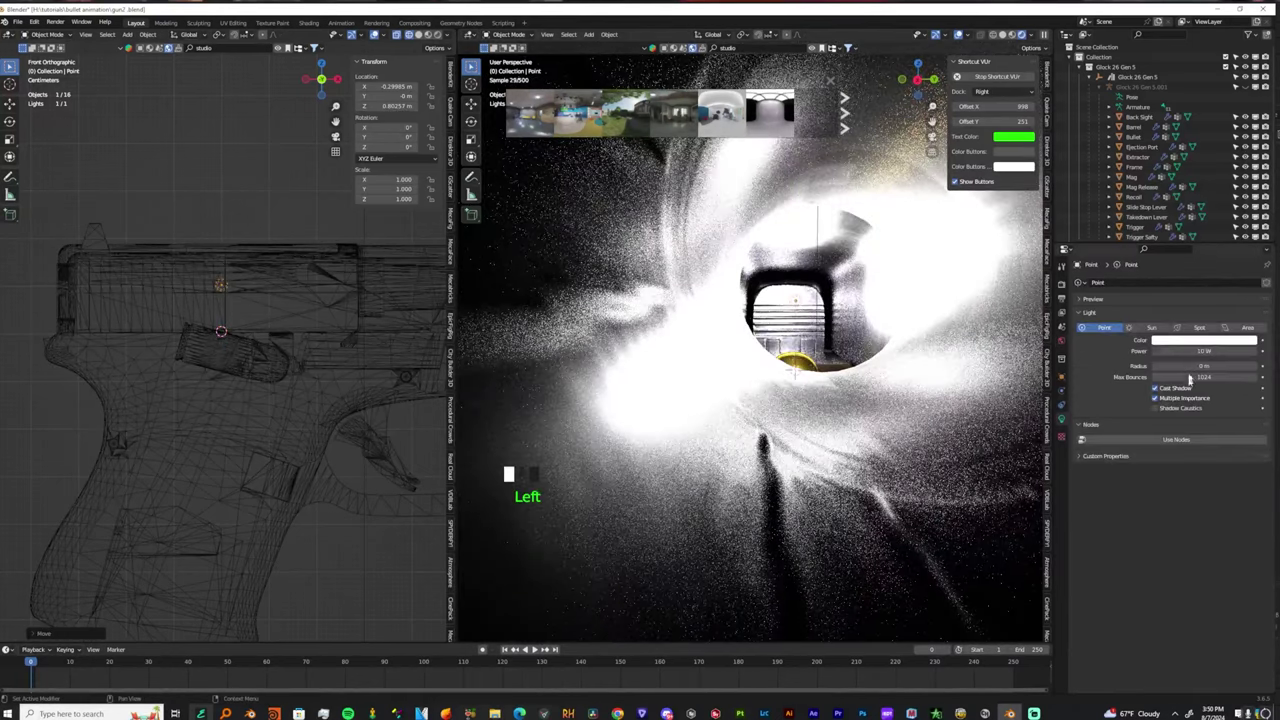
{"action": "left_click", "coordinate": [1201, 340]}
{"action": "left_click_drag", "start_coordinate": [1195, 250], "coordinate": [1193, 268]}
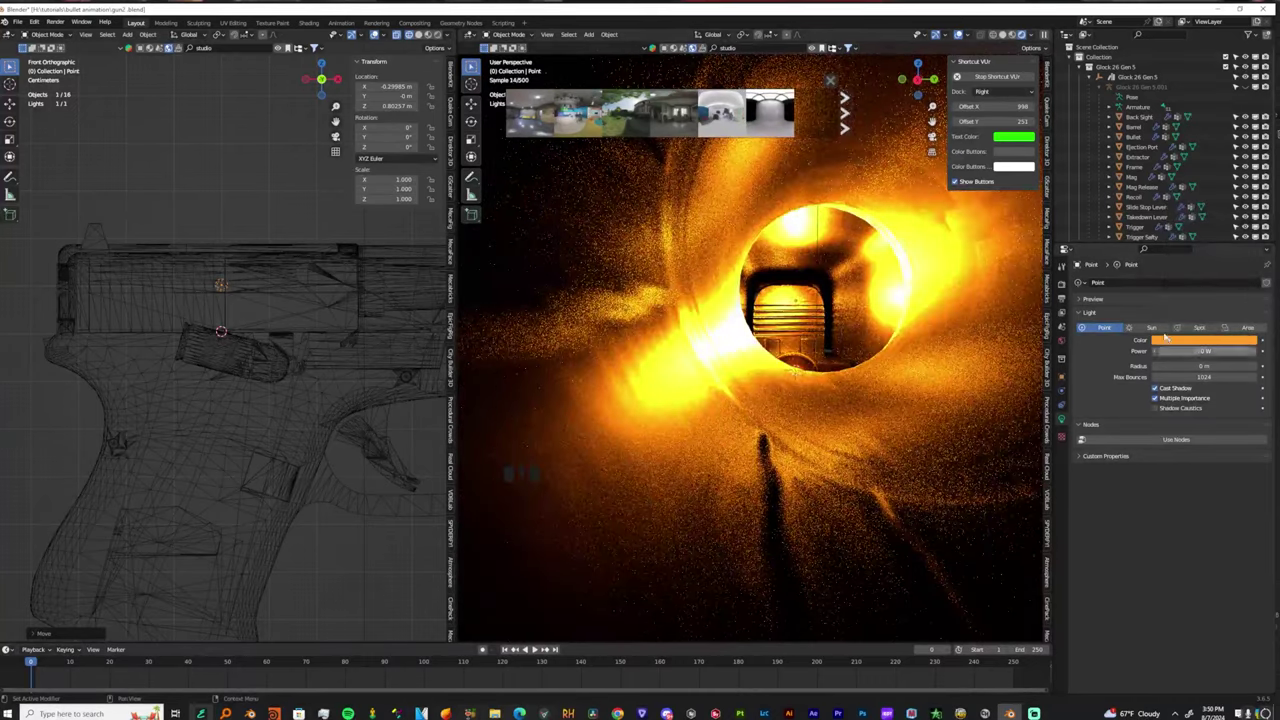
{"action": "scroll", "coordinate": [800, 330], "scroll_direction": "down", "scroll_amount": 4}
{"action": "middle_click_drag", "start_coordinate": [800, 330], "coordinate": [829, 320]}
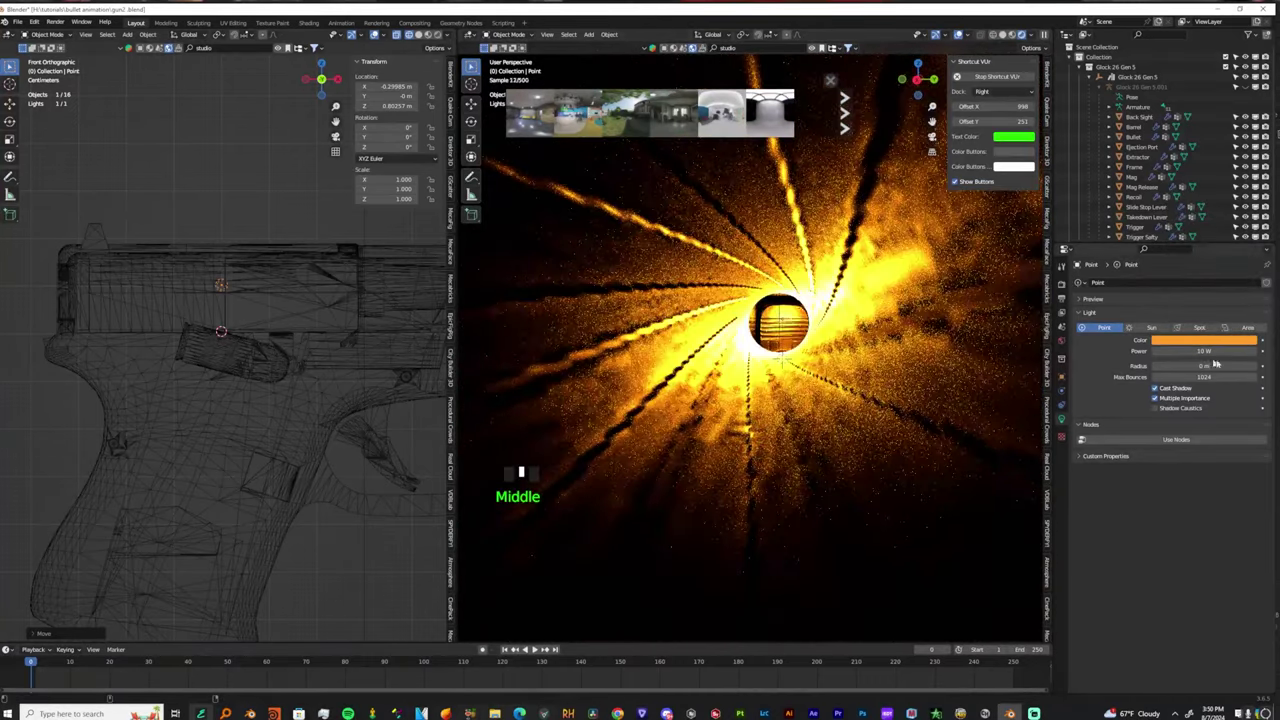
{"action": "left_click_drag", "start_coordinate": [1210, 352], "coordinate": [1161, 352], "text": "shift"}
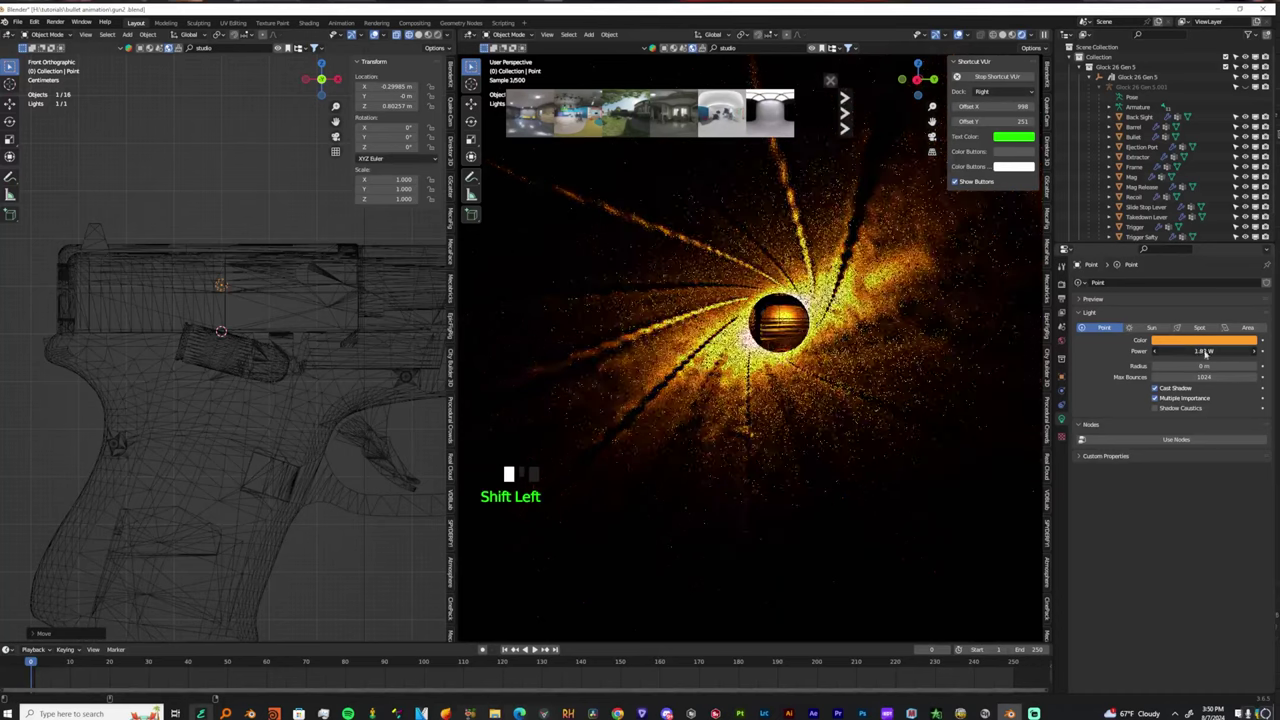
Set the animation's end frame to 60 and return the playhead to frame 1.
{"action": "left_click", "coordinate": [32, 668]}
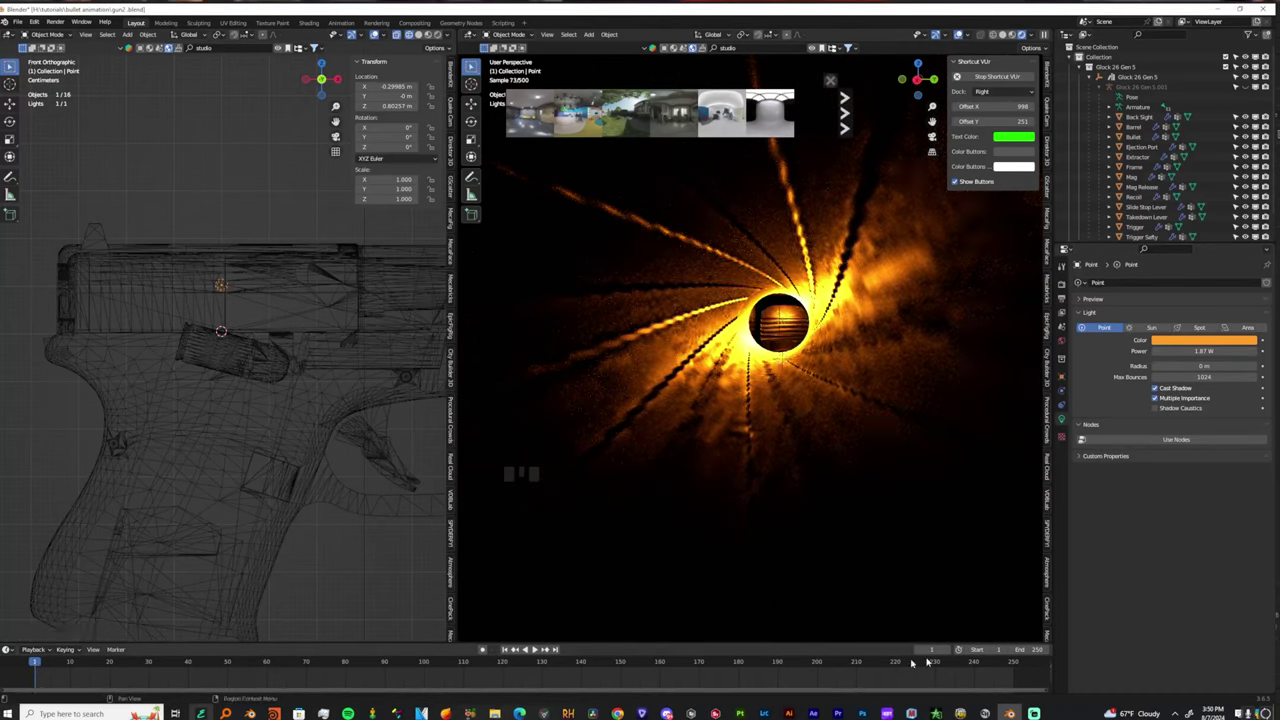
{"action": "left_click_drag", "start_coordinate": [65, 675], "coordinate": [72, 660]}
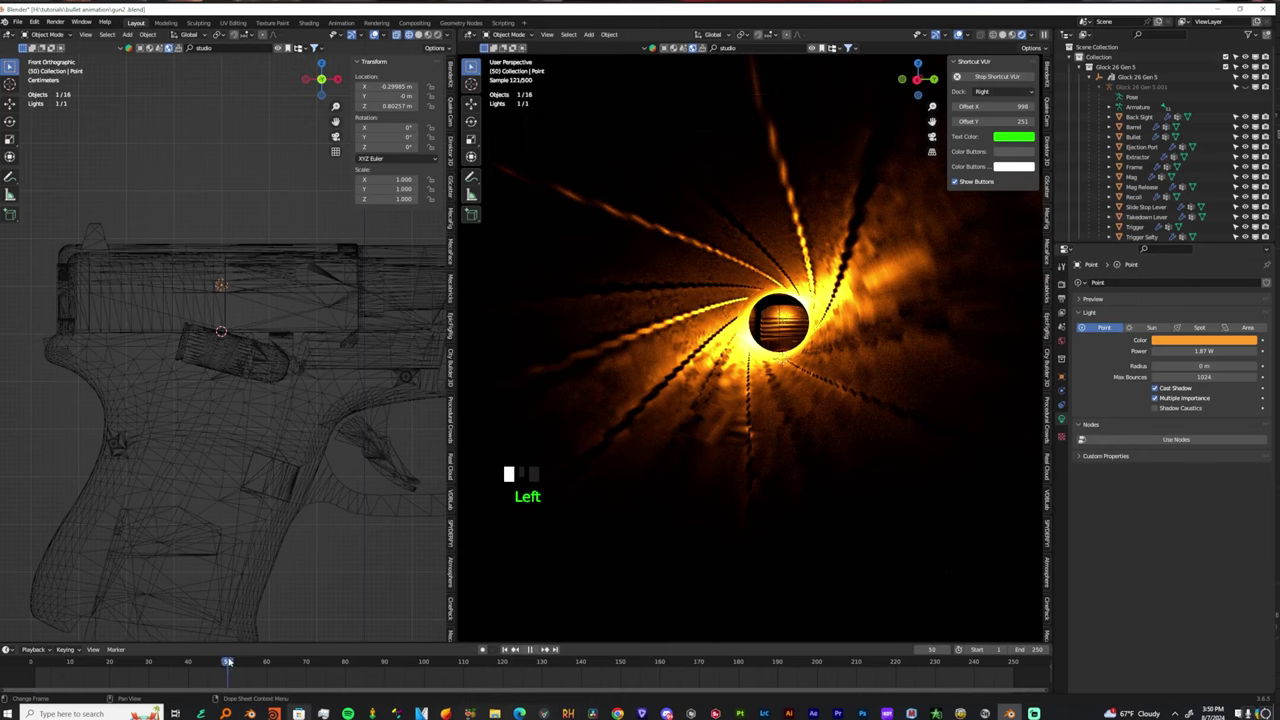
{"action": "left_click_drag", "start_coordinate": [267, 662], "coordinate": [268, 662]}
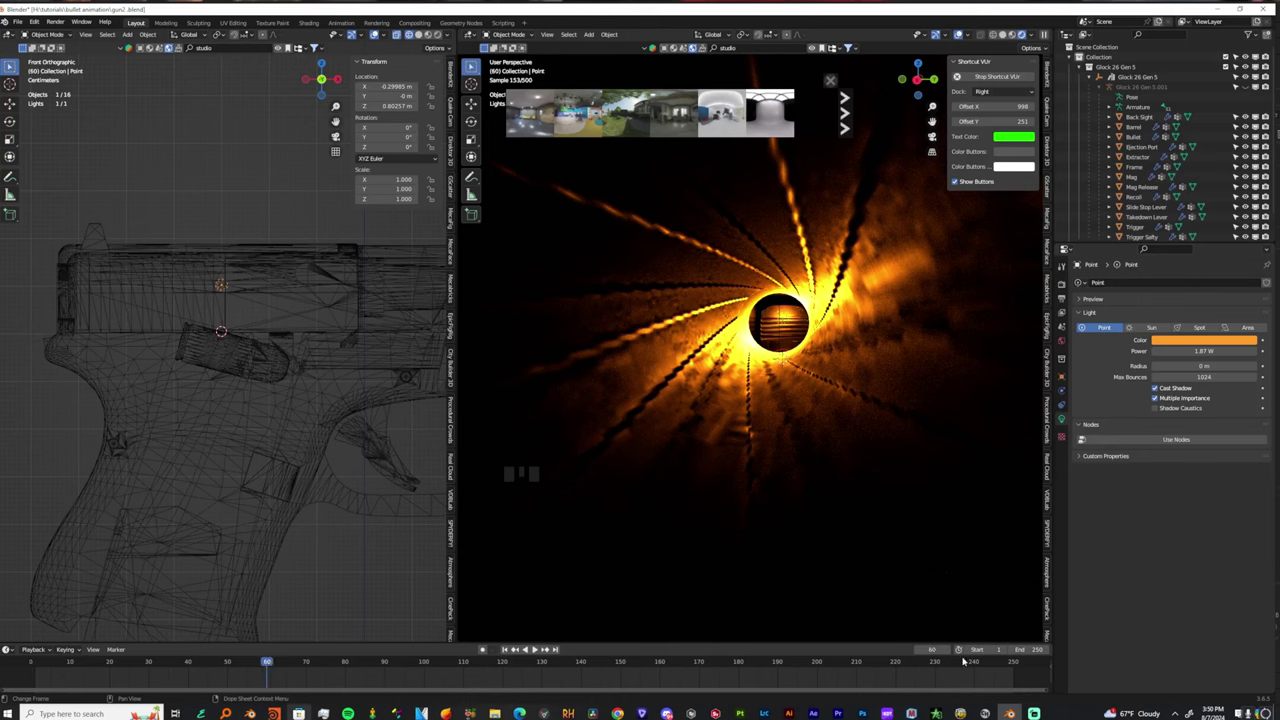
{"action": "type", "text": "60"}
{"action": "key", "text": "Return"}
{"action": "left_click", "coordinate": [40, 665]}
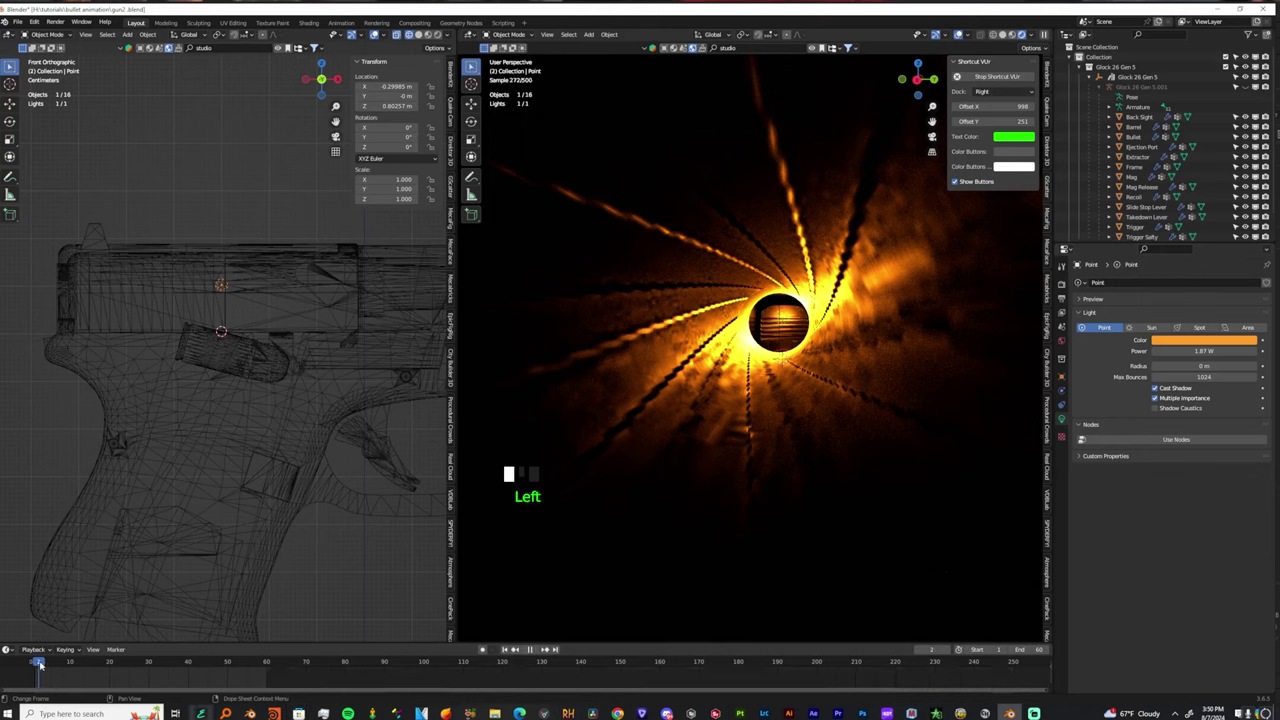
Select the Bullet through the barrel and raise it slightly along Z to about 0.001 m.
{"action": "scroll", "coordinate": [779, 405], "scroll_direction": "up", "scroll_amount": 11}
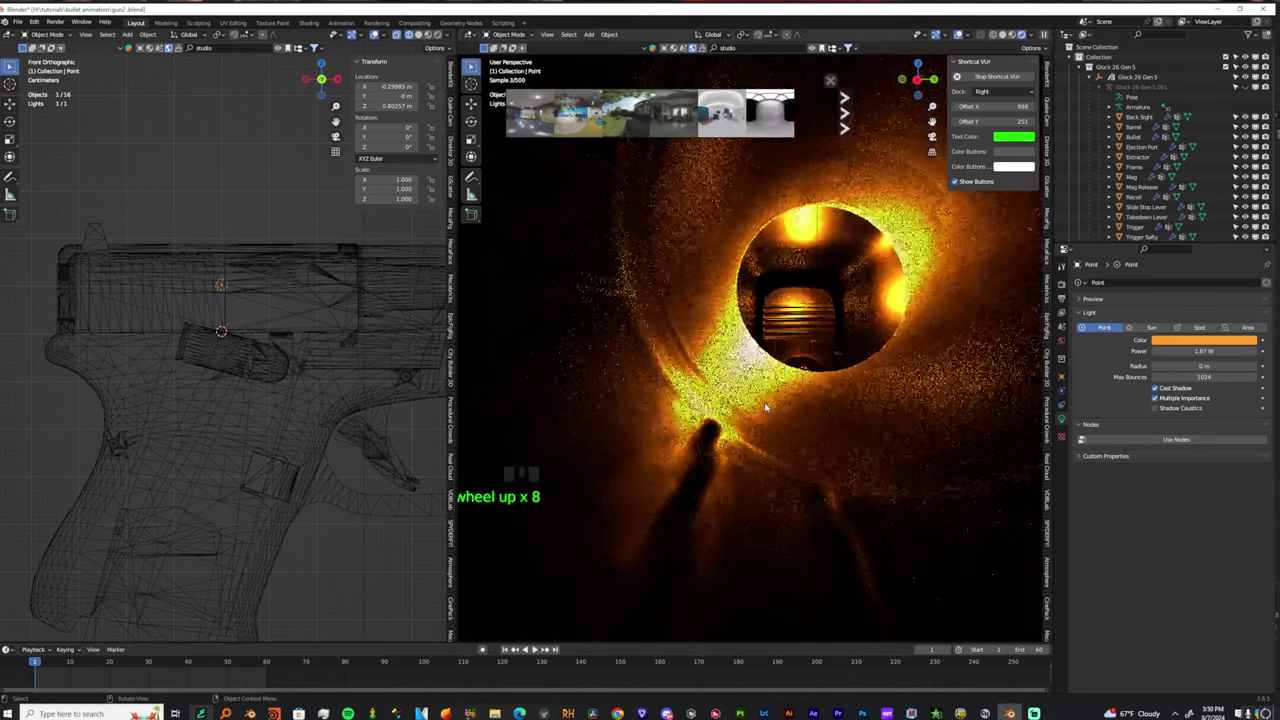
{"action": "middle_click_drag", "start_coordinate": [810, 402], "coordinate": [800, 470], "text": "shift"}
{"action": "left_click", "coordinate": [788, 432]}
{"action": "key", "text": "g"}
{"action": "key", "text": "z"}
{"action": "left_click", "coordinate": [826, 350]}
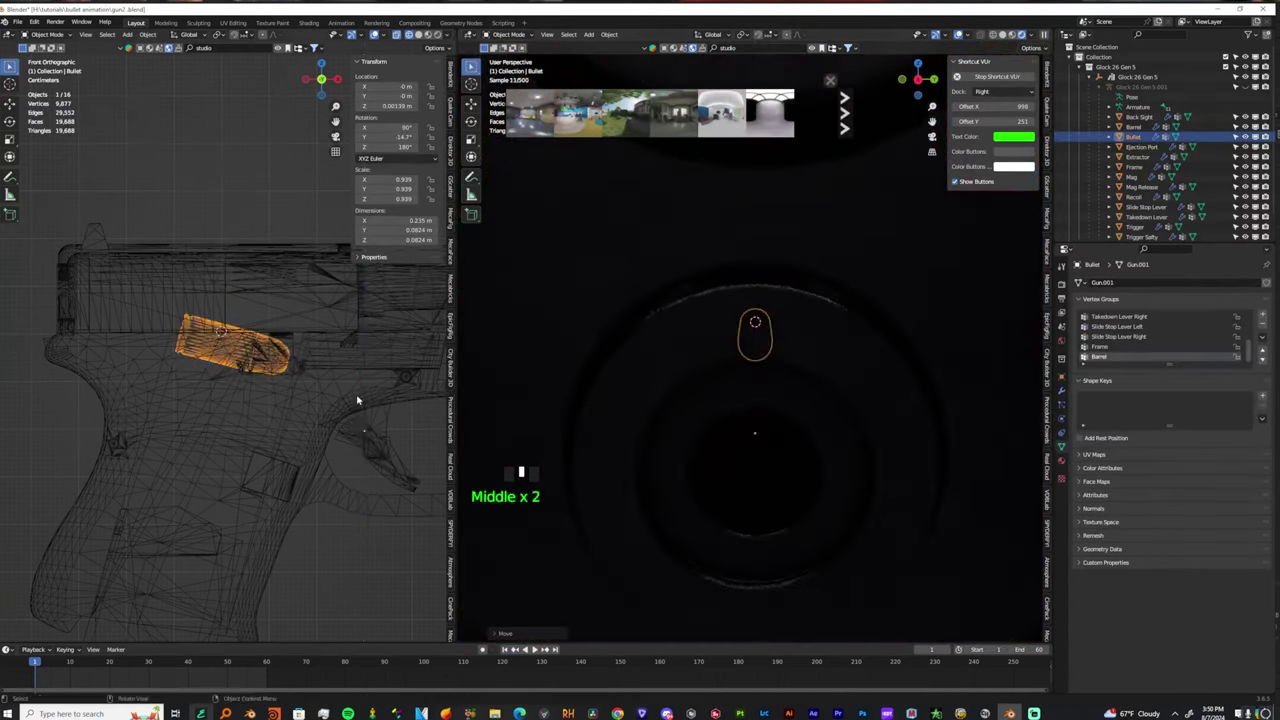
Try raising the Bullet along Z to about 0.008 m and rotating it in the front view.
{"action": "key", "text": "g"}
{"action": "key", "text": "z"}
{"action": "left_click", "coordinate": [160, 329]}
{"action": "key", "text": "g"}
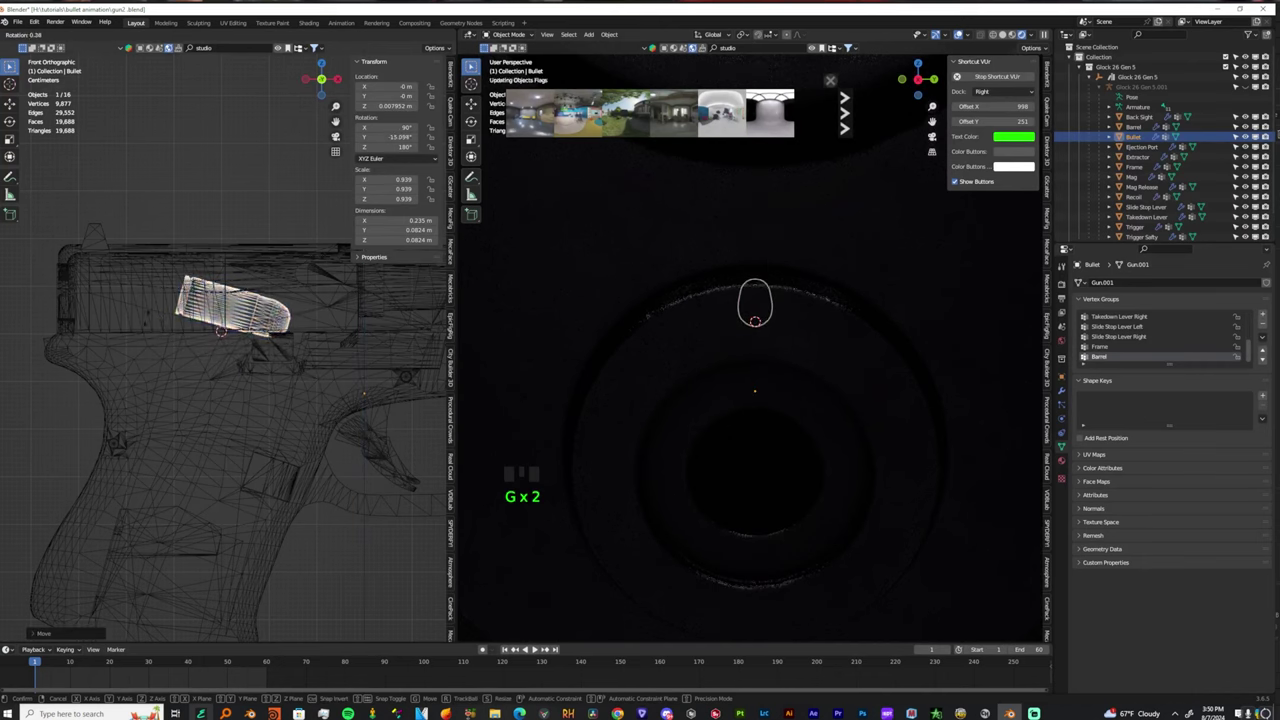
{"action": "key", "text": "r"}
{"action": "left_click", "coordinate": [163, 345]}
{"action": "key", "text": "ctrl+z"}
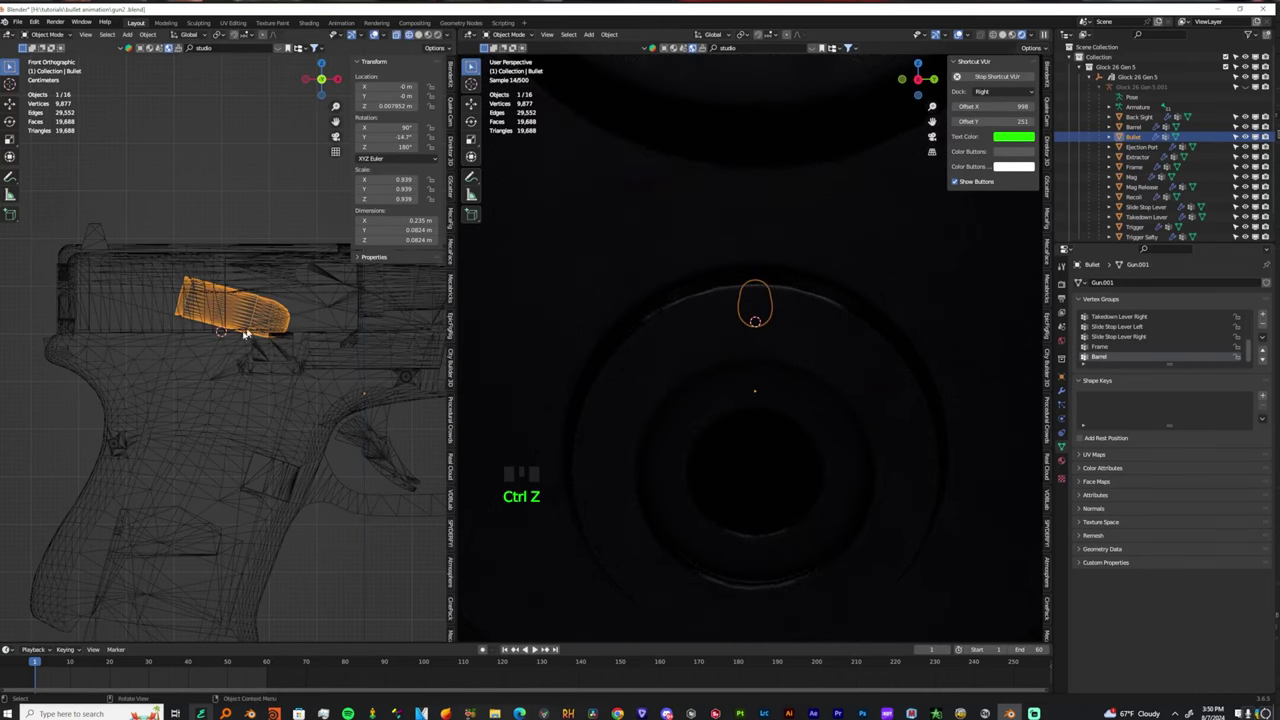
{"action": "scroll", "coordinate": [757, 315], "scroll_direction": "up", "scroll_amount": 9}
{"action": "middle_click_drag", "start_coordinate": [760, 317], "coordinate": [752, 474], "text": "shift"}
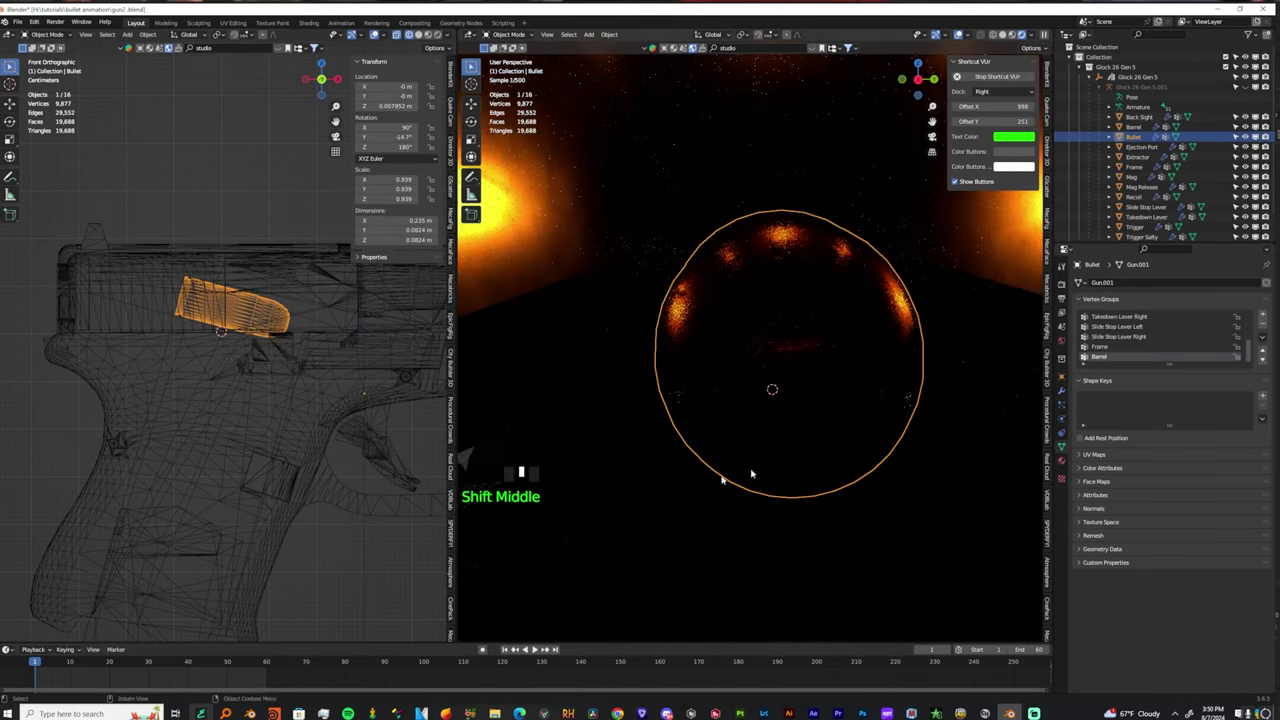
{"action": "key", "text": "ctrl+z"}
Set the Bullet's origin to its geometry.
{"action": "scroll", "coordinate": [215, 365], "scroll_direction": "up", "scroll_amount": 3}
{"action": "right_click", "coordinate": [222, 346]}
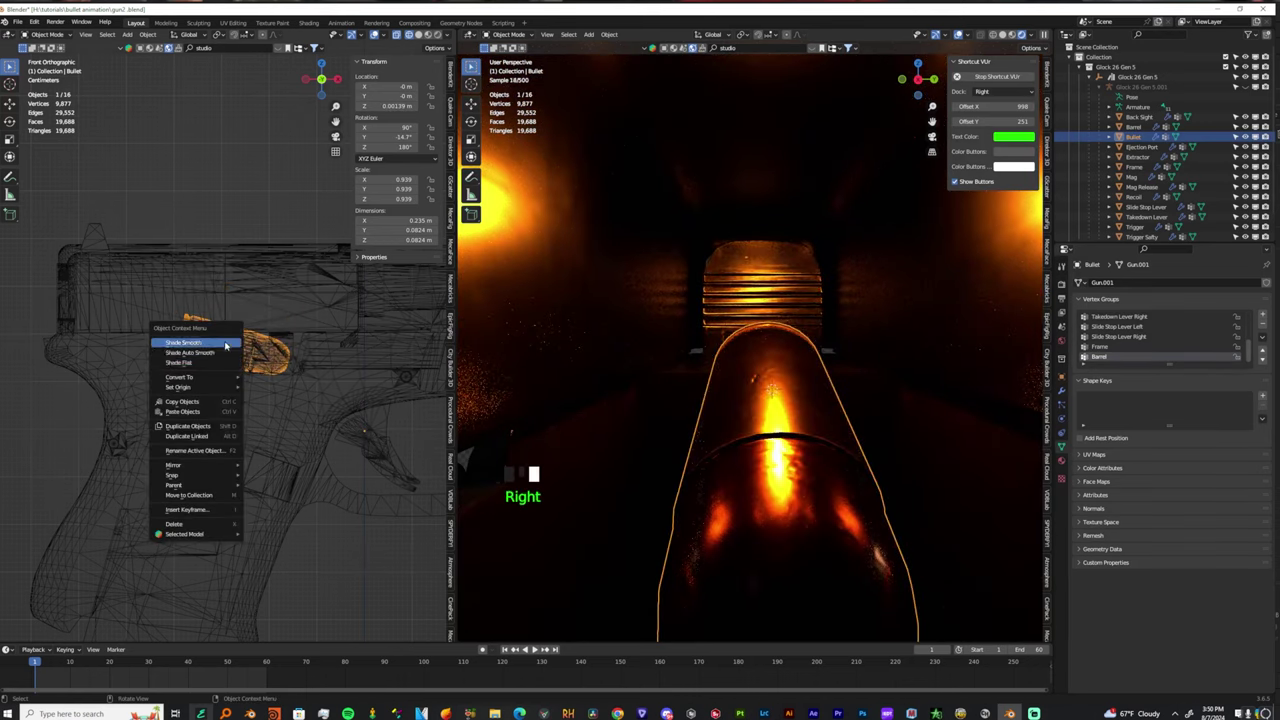
{"action": "mouse_move", "coordinate": [200, 387]}
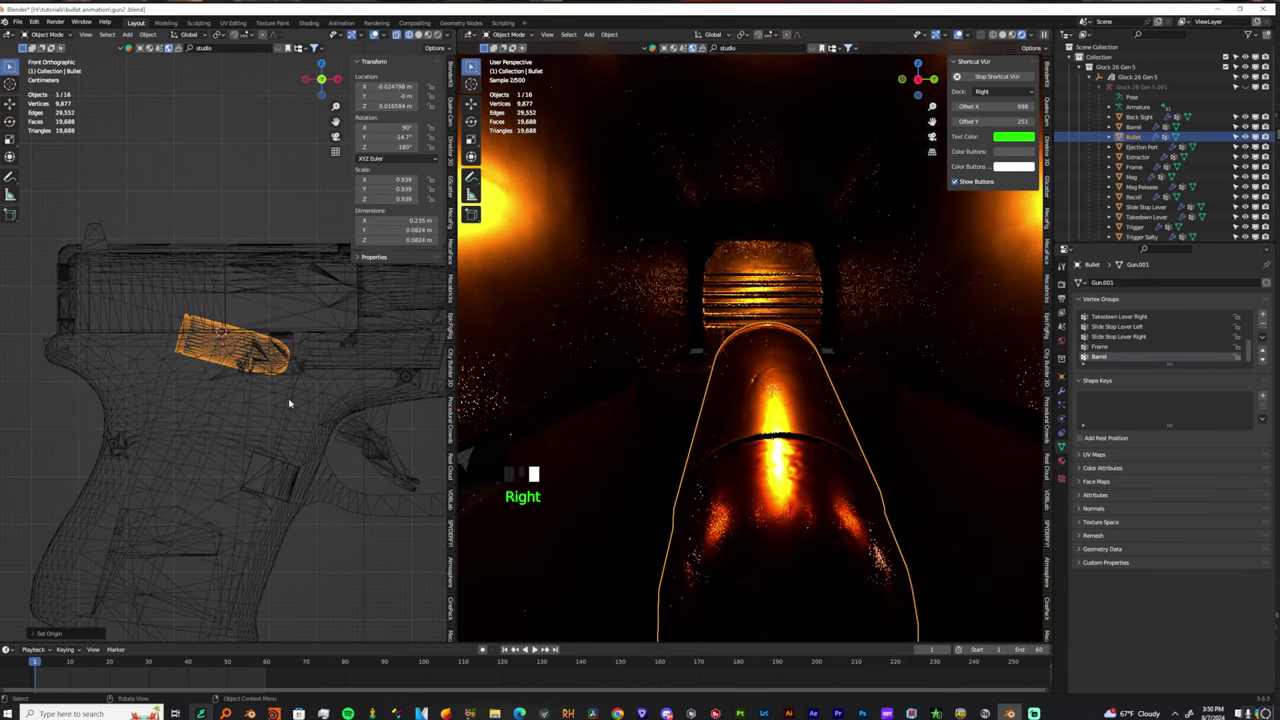
{"action": "left_click", "coordinate": [295, 399]}
Try rotating the Bullet around the global Z axis.
{"action": "key", "text": "r"}
{"action": "key", "text": "z"}
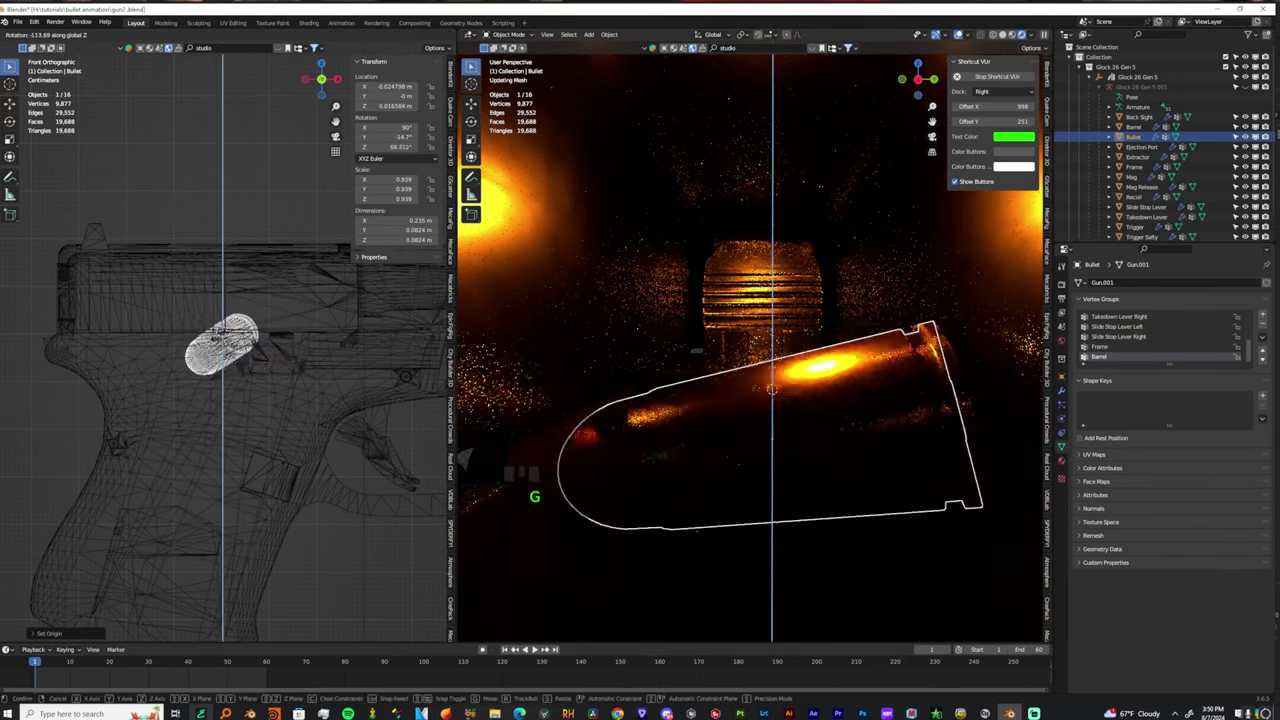
{"action": "left_click", "coordinate": [241, 343]}
{"action": "key", "text": "ctrl+z"}
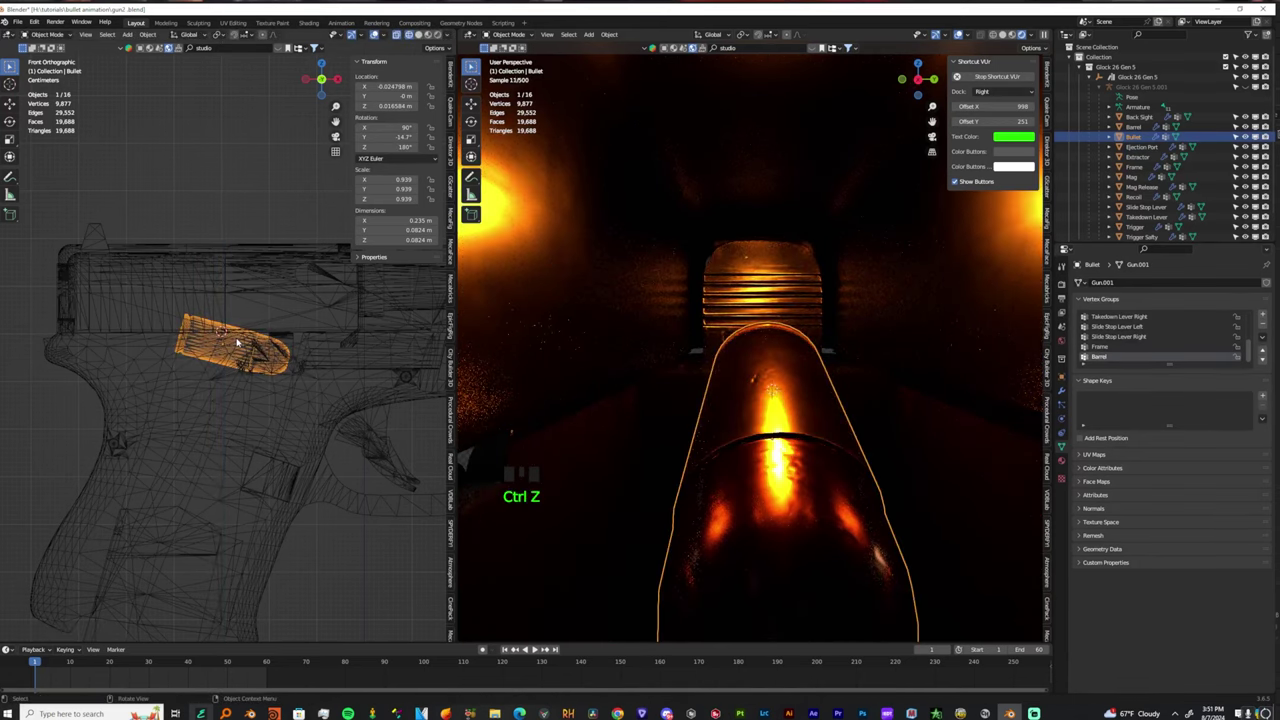
Rotate the Bullet in the front view to about 2.74° on Y so it lies nearly level with the barrel.
{"action": "key", "text": "g"}
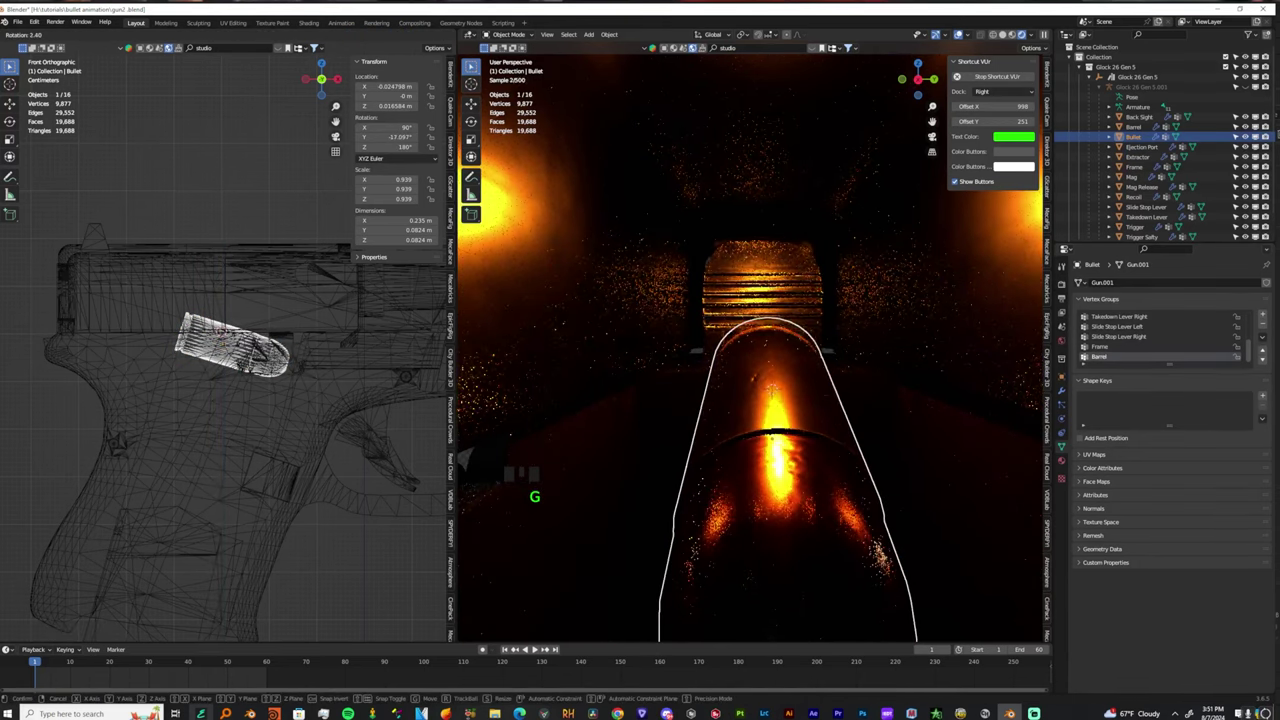
{"action": "key", "text": "r"}
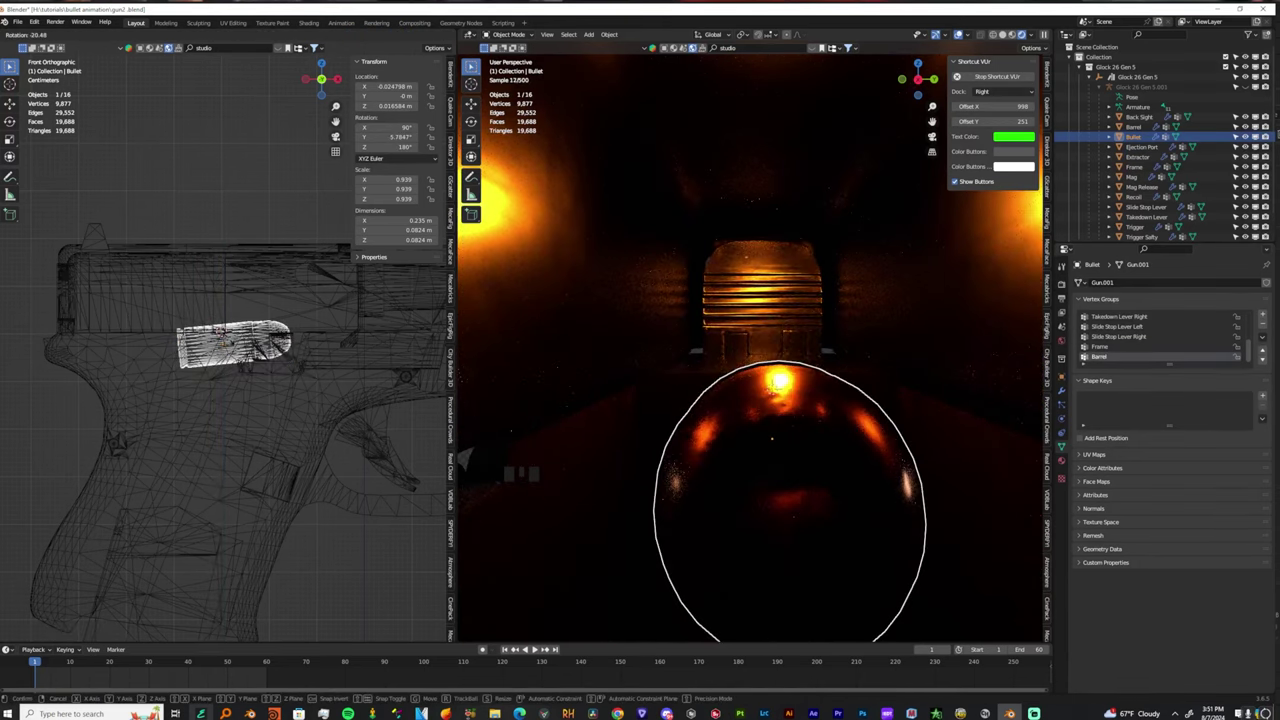
{"action": "left_click", "coordinate": [150, 340]}
Insert a Location keyframe for the Bullet at frame 1.
{"action": "key", "text": "i"}
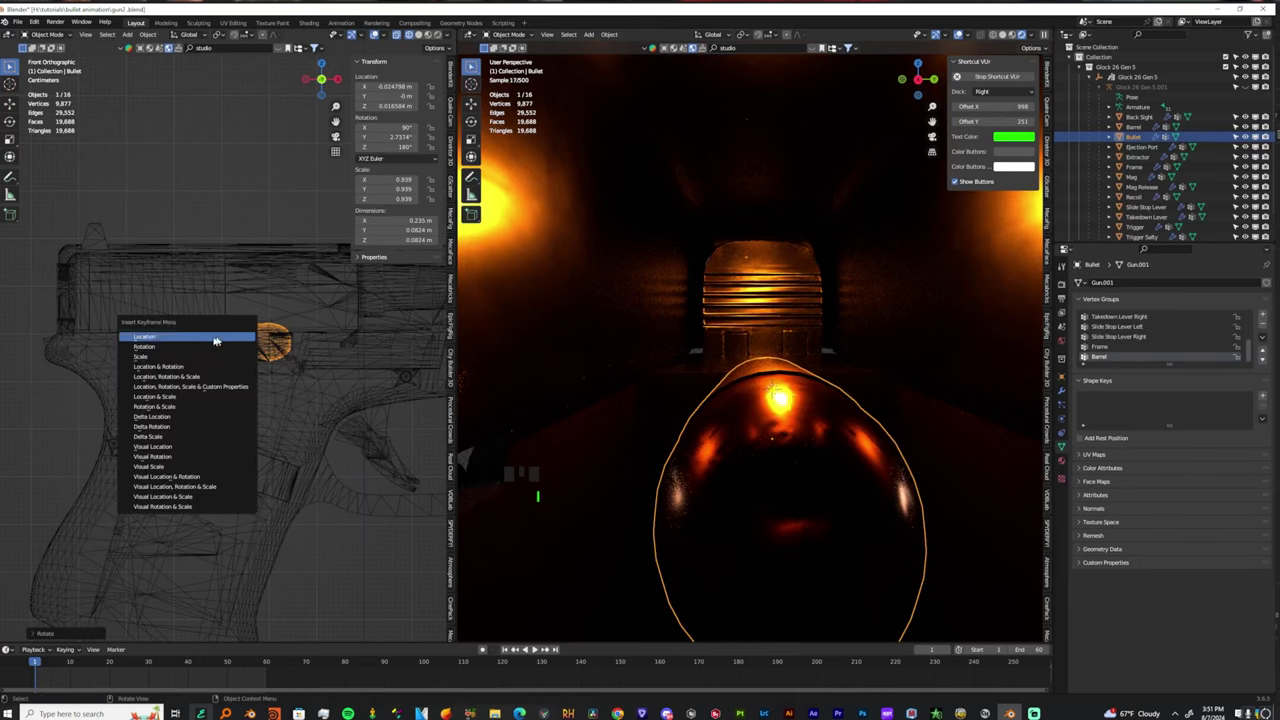
{"action": "left_click", "coordinate": [145, 339]}
{"action": "left_click", "coordinate": [35, 663]}
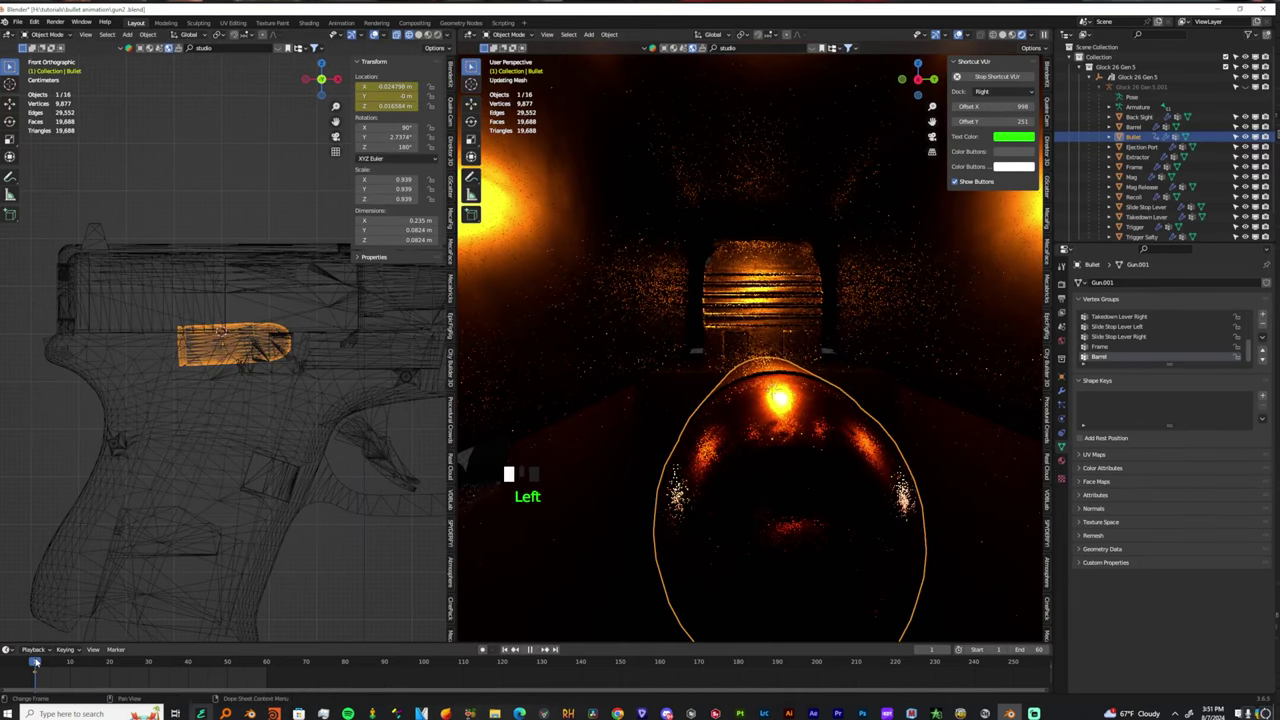
At frame 3, raise the Bullet along Z toward the barrel line and level it to about -0.15° on Y.
{"action": "left_click", "coordinate": [57, 670]}
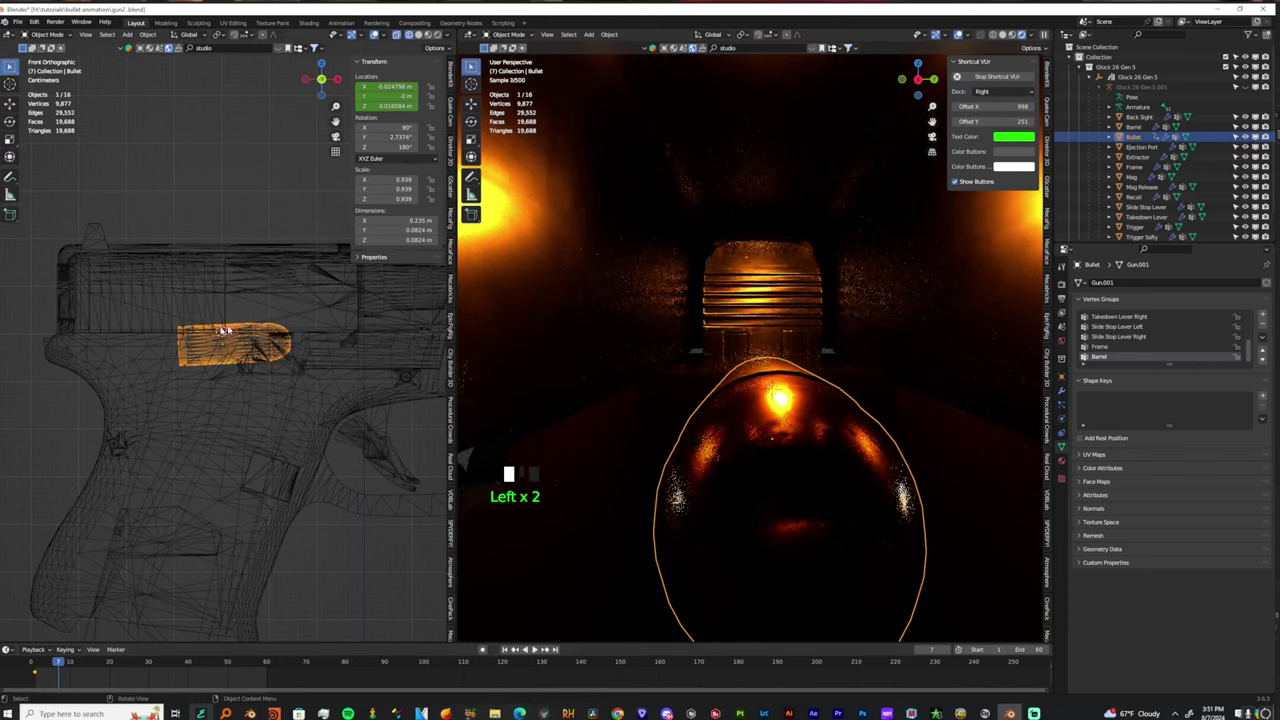
{"action": "scroll", "coordinate": [656, 437], "scroll_direction": "down", "scroll_amount": 5}
{"action": "scroll", "coordinate": [809, 400], "scroll_direction": "up", "scroll_amount": 4}
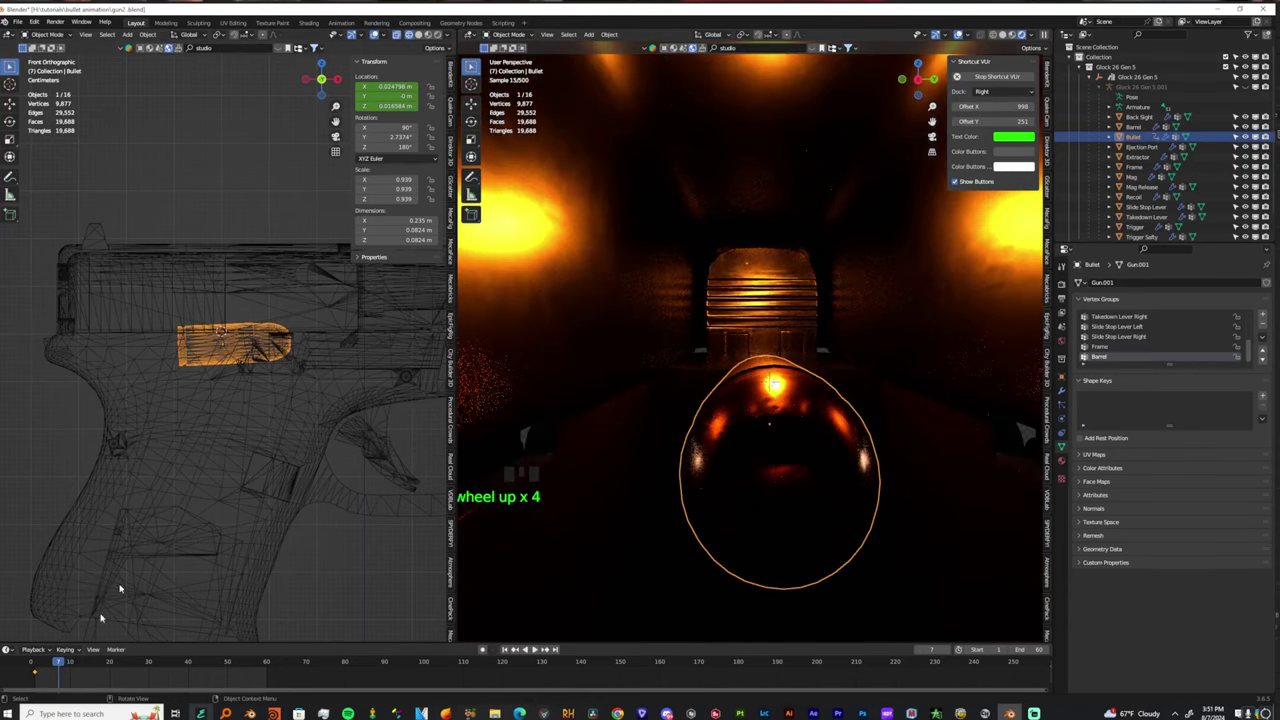
{"action": "left_click", "coordinate": [43, 668]}
{"action": "key", "text": "g"}
{"action": "key", "text": "z"}
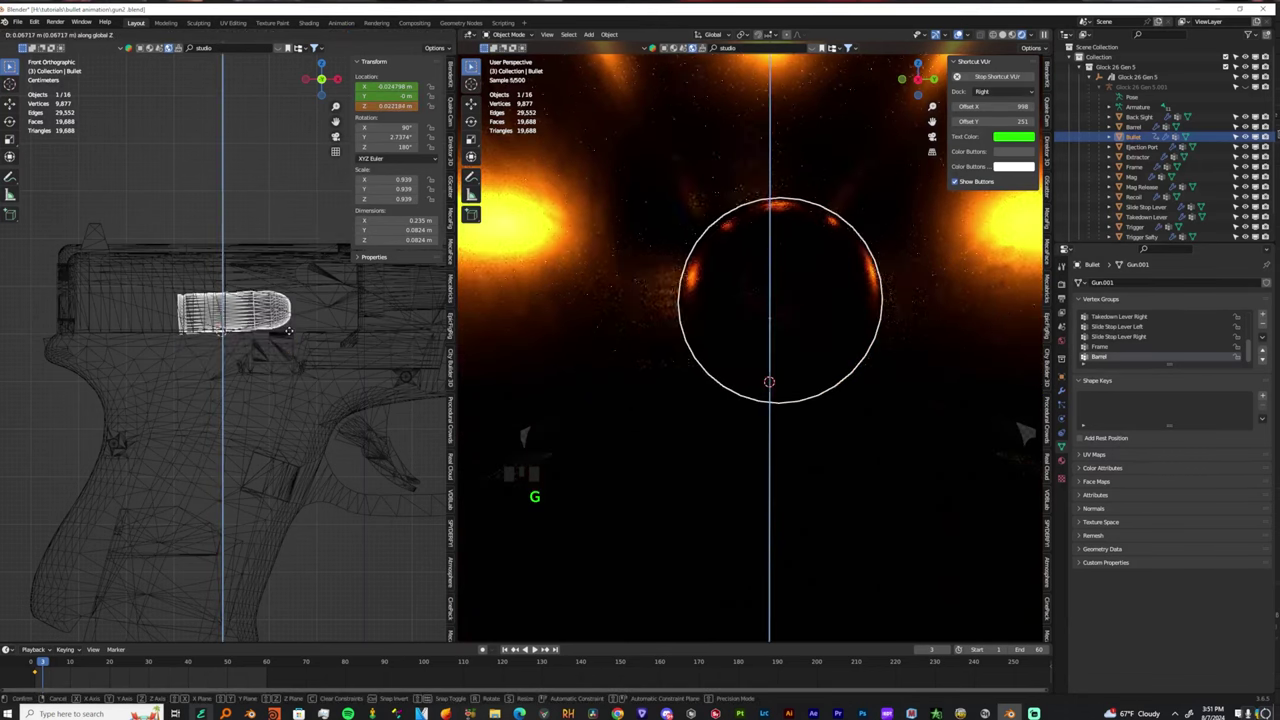
{"action": "key", "text": "g"}
{"action": "left_click", "coordinate": [220, 331]}
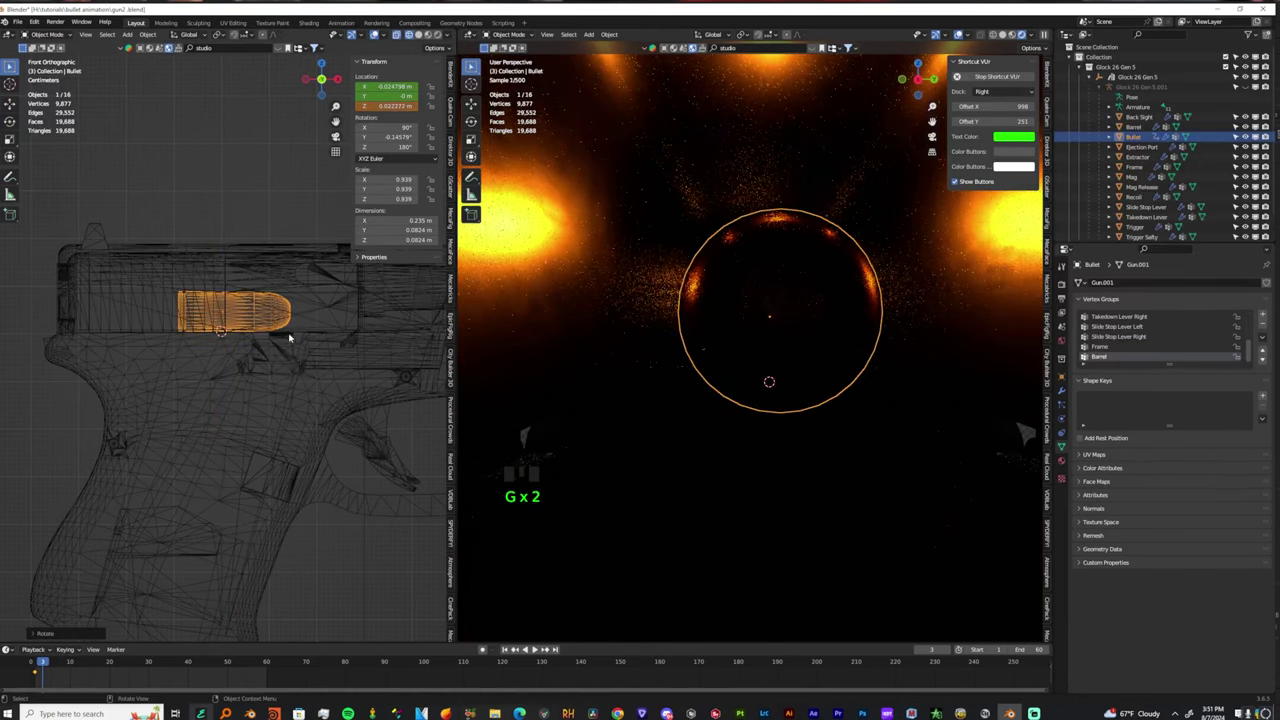
In the right view, centre the Bullet in the barrel bore and scale it down uniformly to about 0.612.
{"action": "scroll", "coordinate": [315, 336], "scroll_direction": "down", "scroll_amount": 8}
{"action": "middle_click_drag", "start_coordinate": [263, 412], "coordinate": [229, 336]}
{"action": "key", "text": "KP_1"}
{"action": "scroll", "coordinate": [809, 334], "scroll_direction": "down", "scroll_amount": 2}
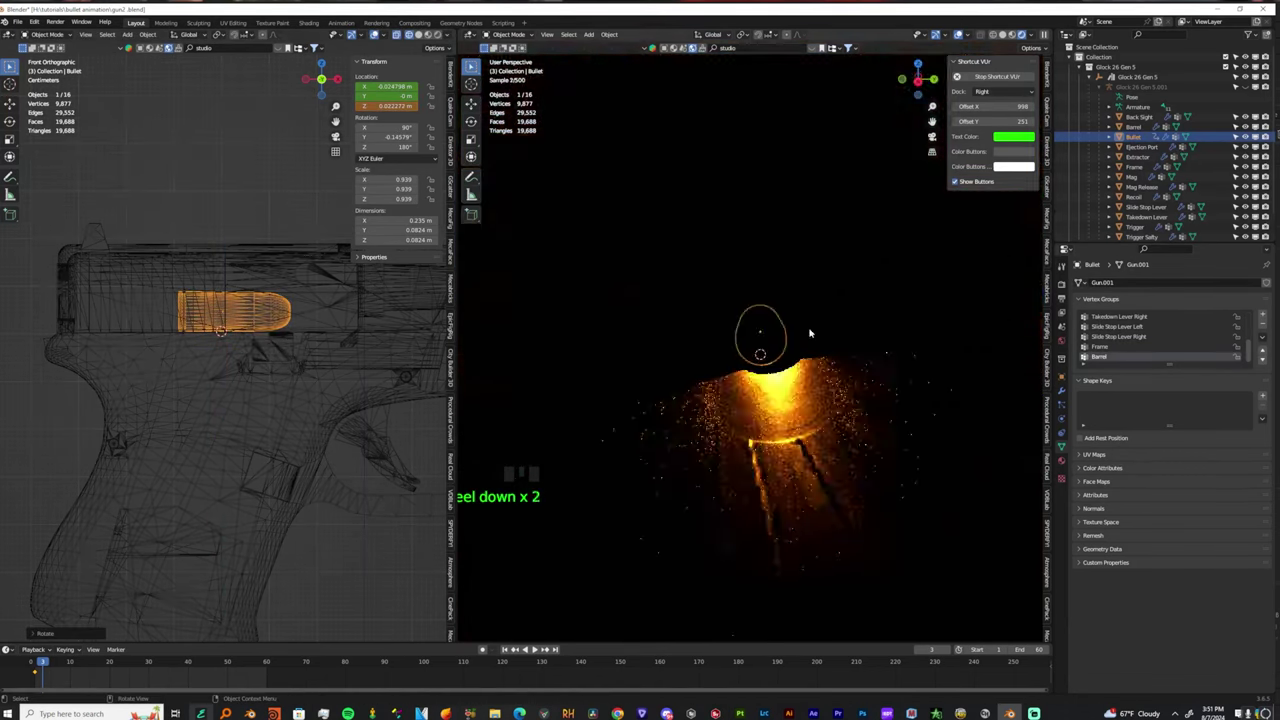
{"action": "key", "text": "KP_3"}
{"action": "scroll", "coordinate": [618, 357], "scroll_direction": "down", "scroll_amount": 4}
{"action": "key", "text": "s"}
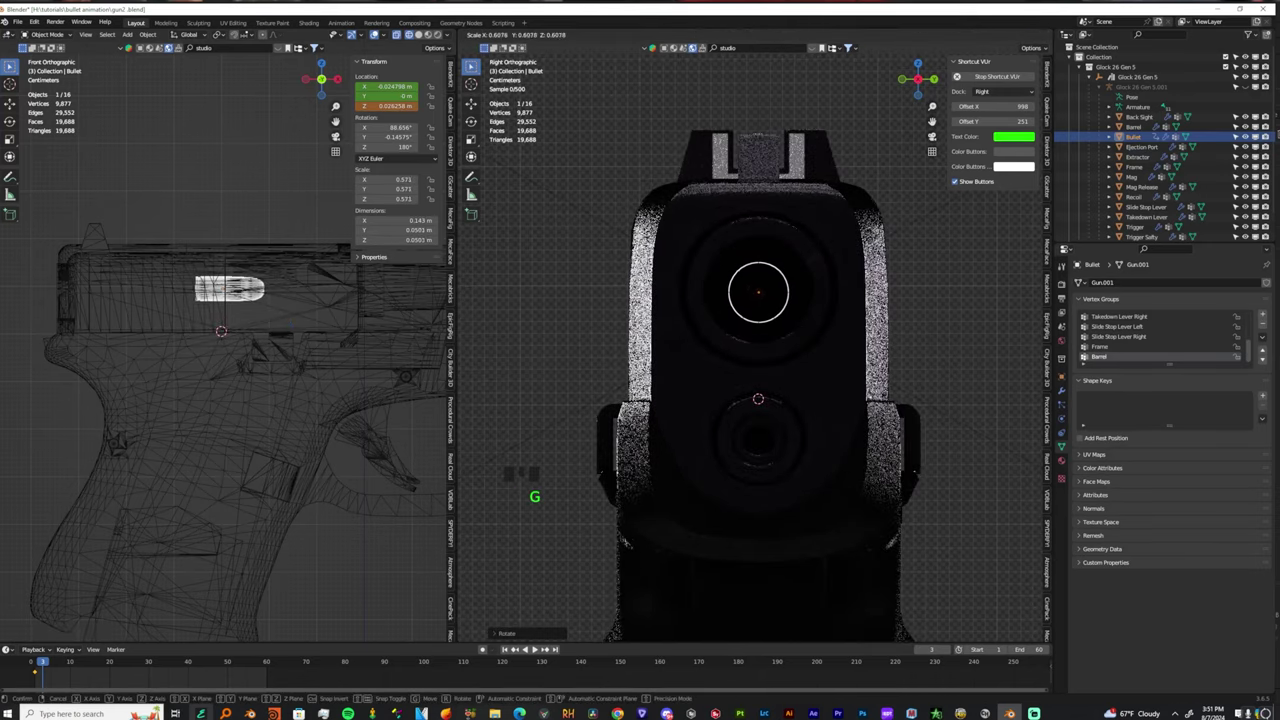
{"action": "left_click", "coordinate": [686, 337]}
Insert a Location keyframe for the Bullet at frame 3.
{"action": "scroll", "coordinate": [810, 314], "scroll_direction": "up", "scroll_amount": 5}
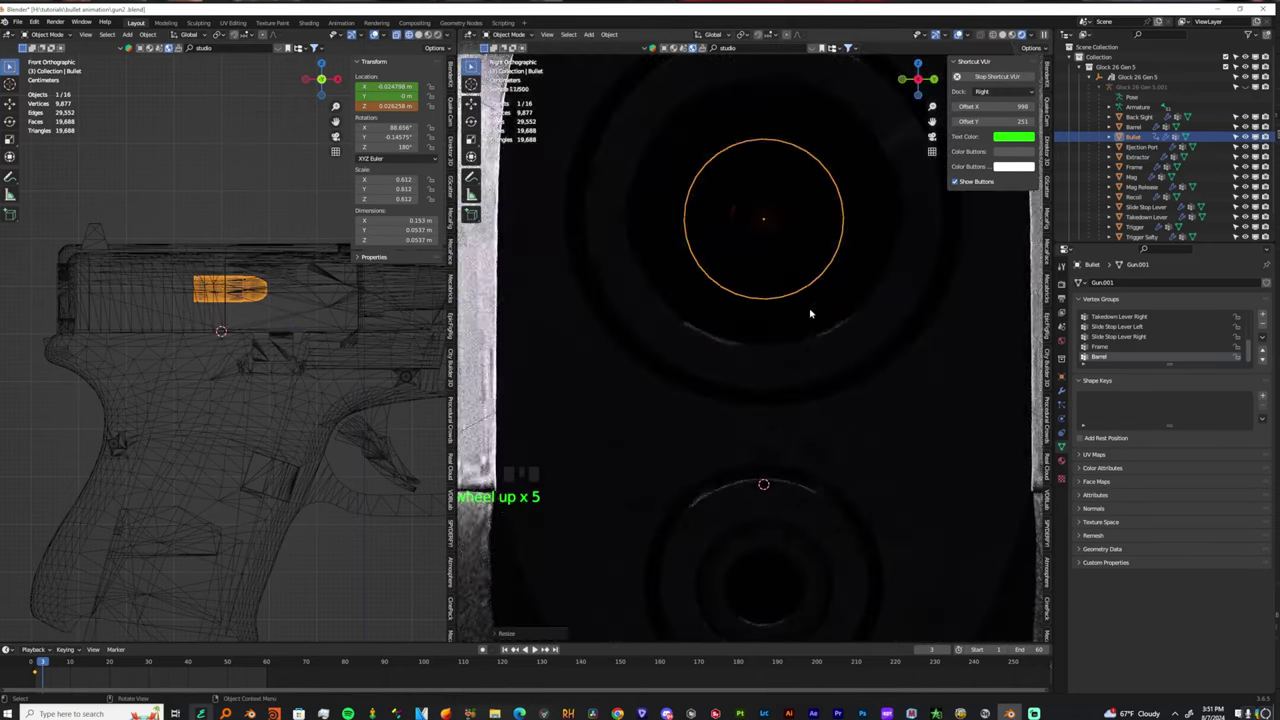
{"action": "middle_click_drag", "start_coordinate": [810, 314], "coordinate": [800, 360], "text": "shift"}
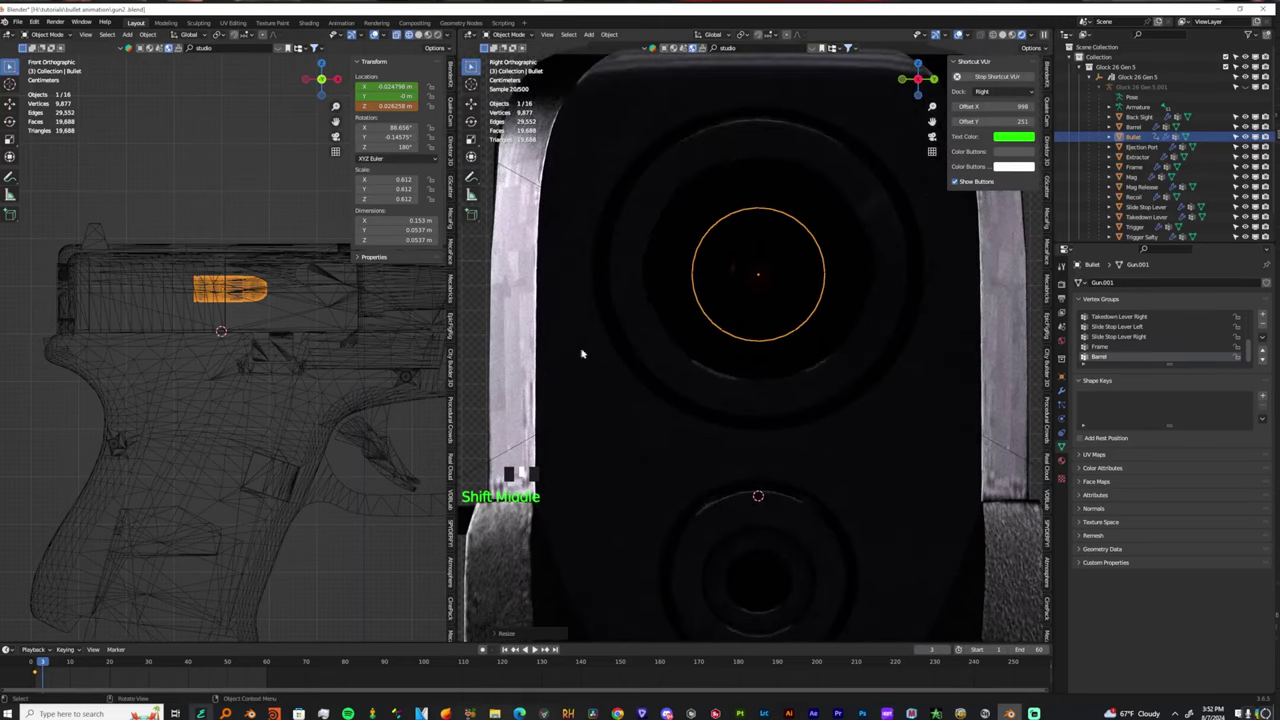
{"action": "middle_click_drag", "start_coordinate": [274, 314], "coordinate": [258, 368]}
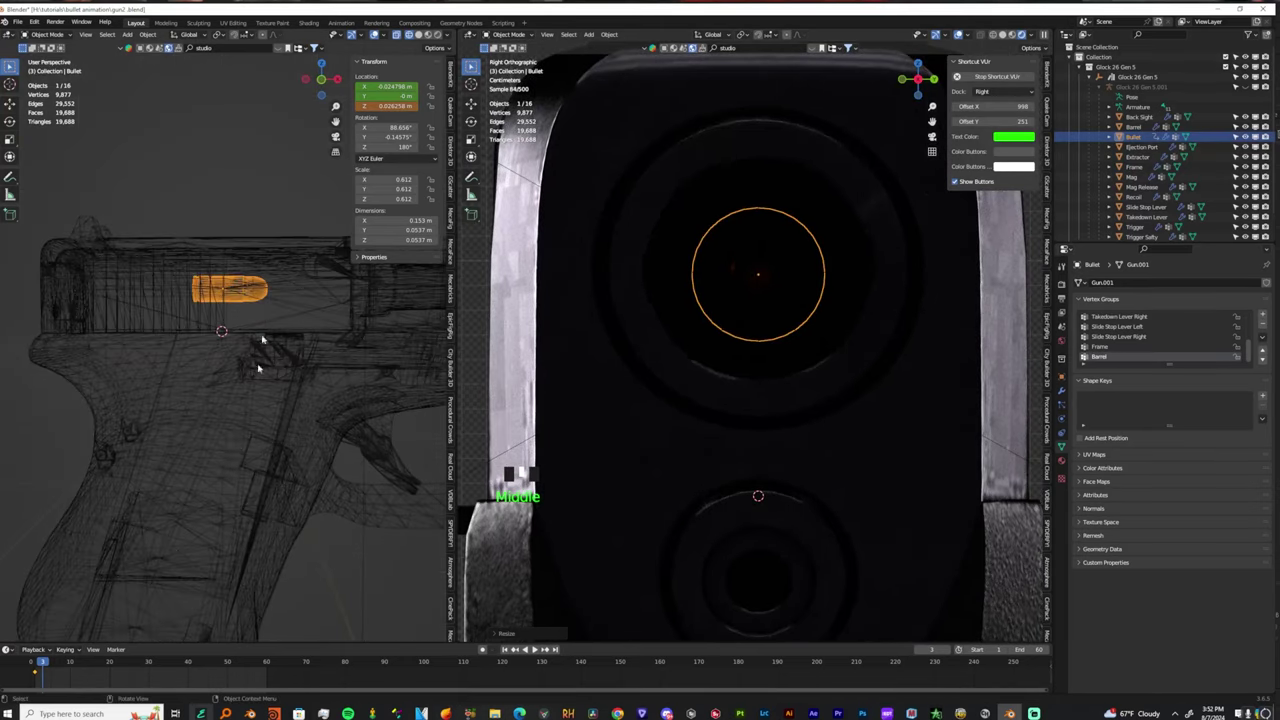
{"action": "key", "text": "i"}
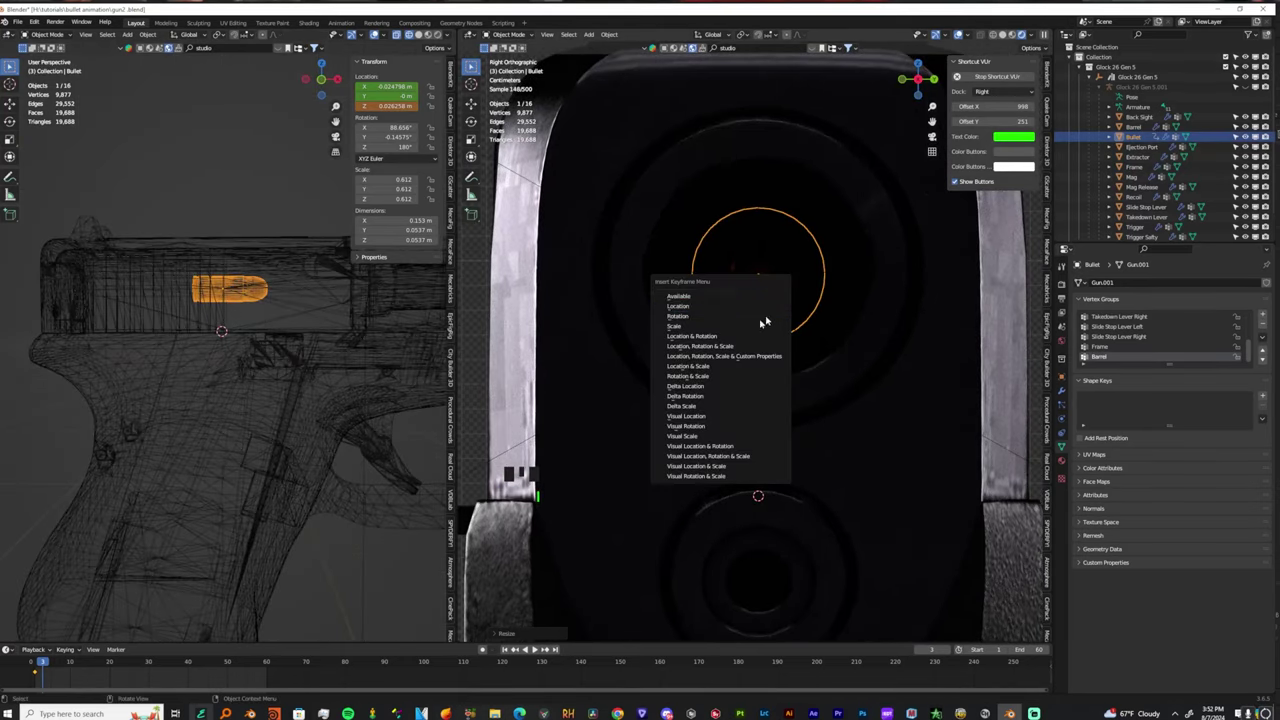
{"action": "left_click", "coordinate": [688, 307]}
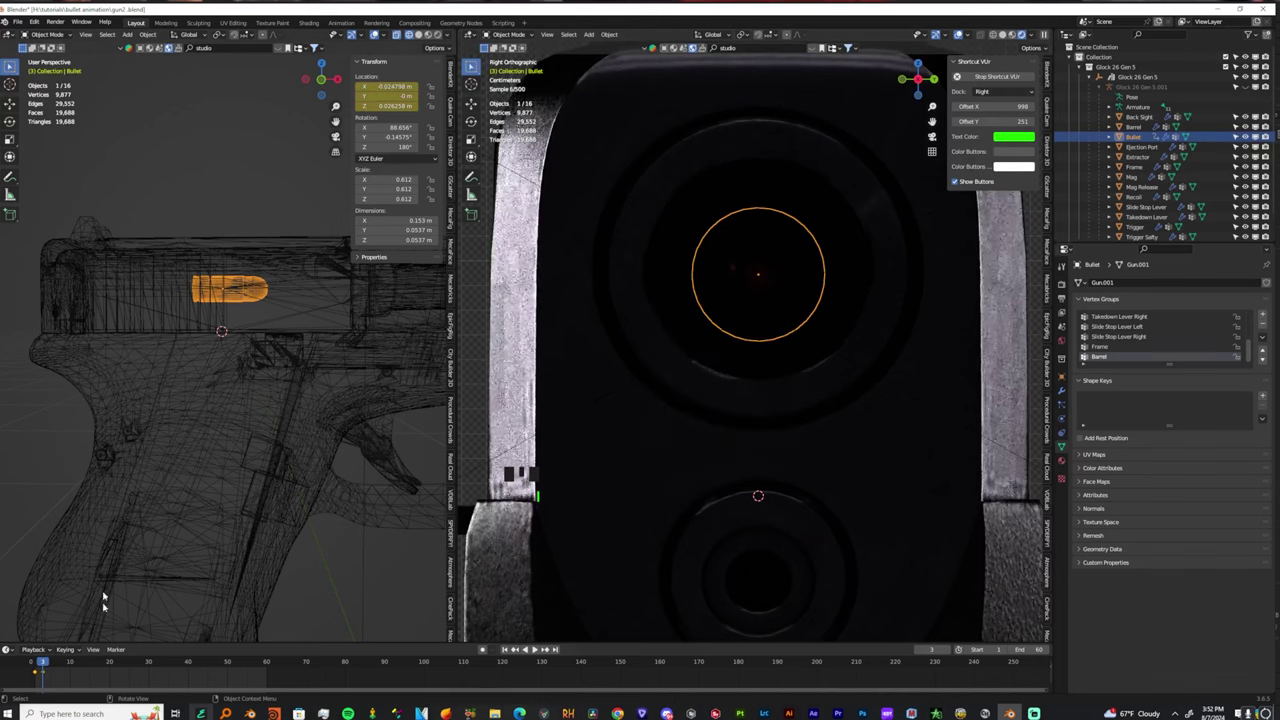
At frame 20, move the Bullet along the X axis out of the barrel and past the muzzle.
{"action": "left_click_drag", "start_coordinate": [42, 665], "coordinate": [110, 683]}
{"action": "key", "text": "space"}
{"action": "key", "text": "space"}
{"action": "left_click", "coordinate": [39, 663]}
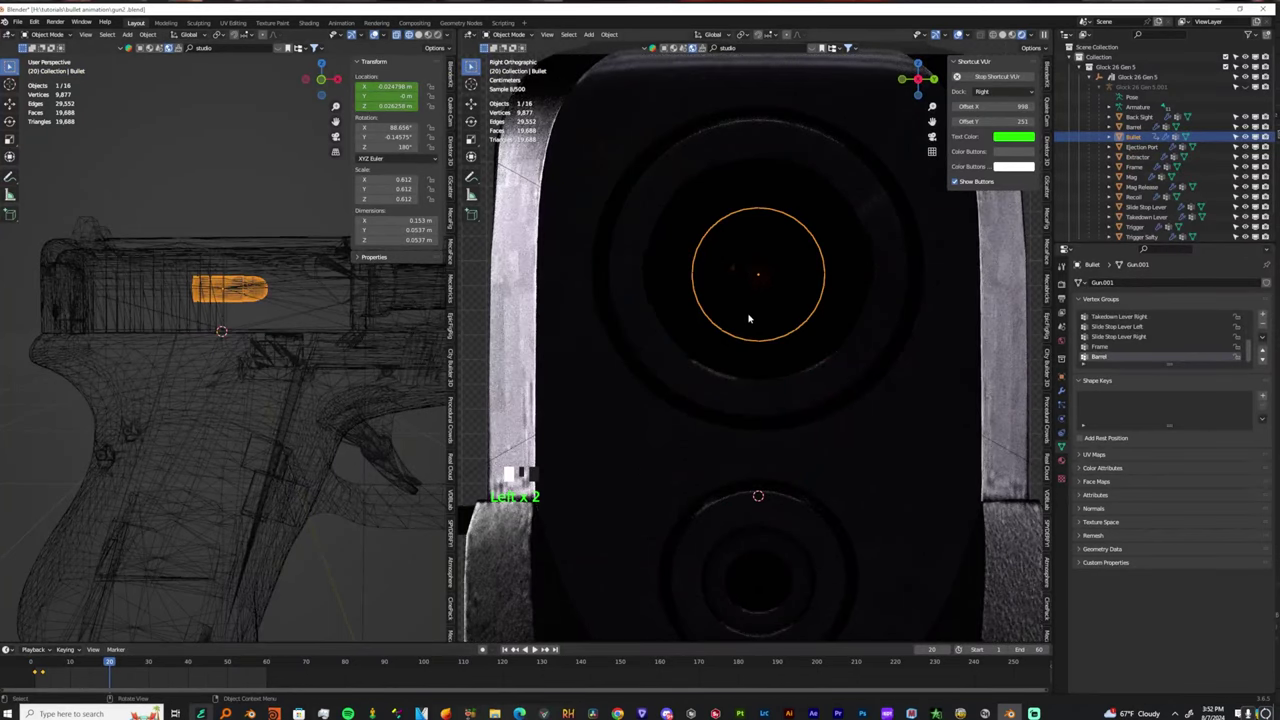
{"action": "scroll", "coordinate": [700, 400], "scroll_direction": "down", "scroll_amount": 2}
{"action": "scroll", "coordinate": [250, 305], "scroll_direction": "down", "scroll_amount": 4}
{"action": "key", "text": "g"}
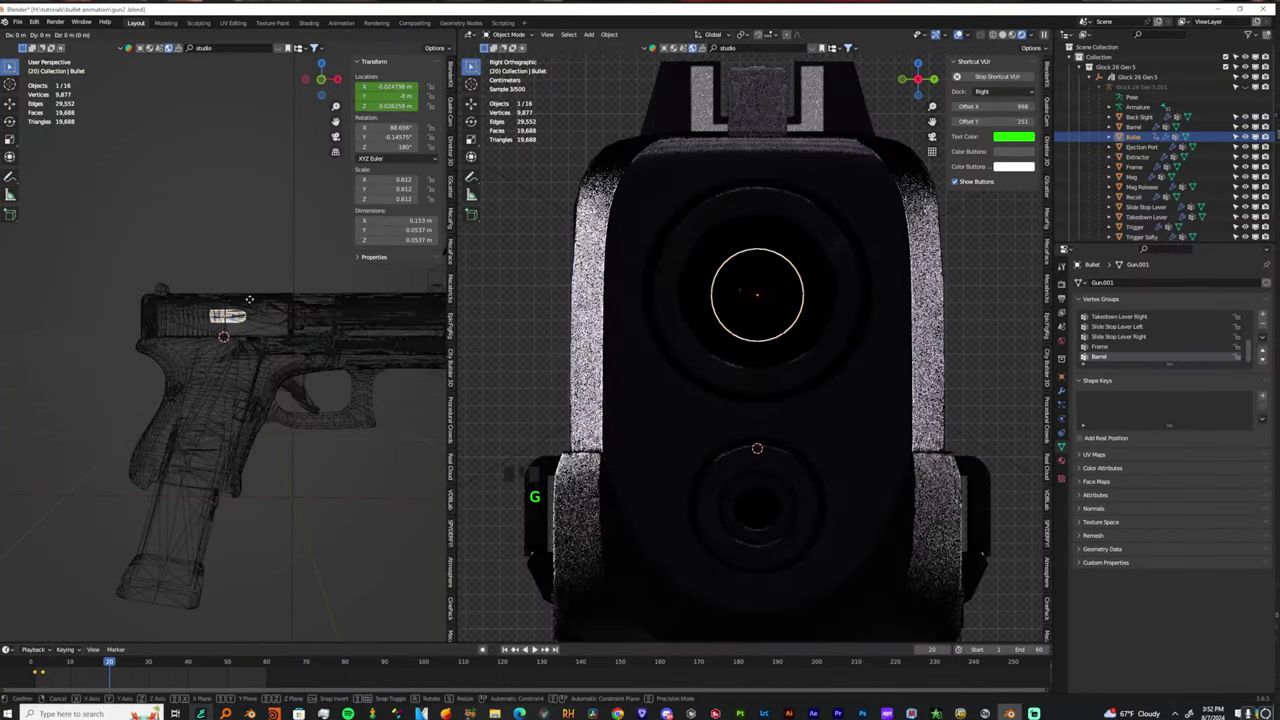
{"action": "key", "text": "y"}
{"action": "key", "text": "x"}
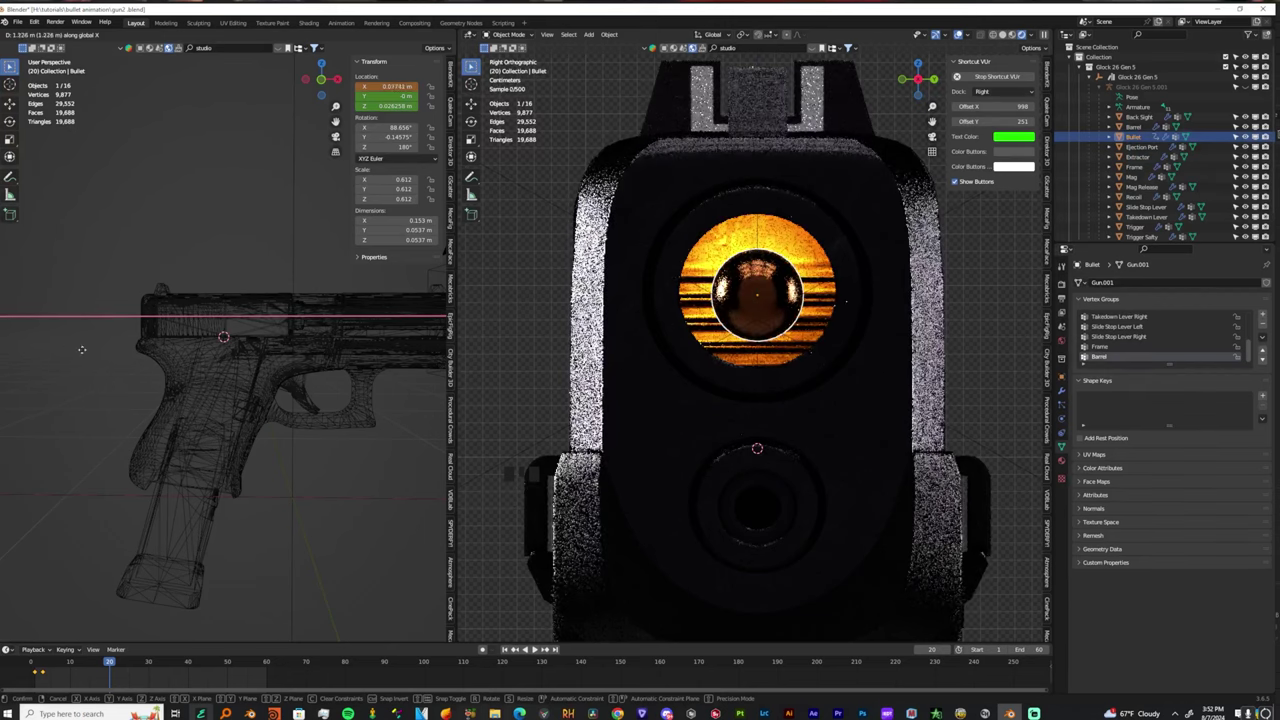
{"action": "left_click", "coordinate": [398, 322]}
Move the Bullet farther along X, beyond the camera, and insert its Location keyframe at frame 20.
{"action": "scroll", "coordinate": [340, 346], "scroll_direction": "down", "scroll_amount": 10}
{"action": "key", "text": "g"}
{"action": "key", "text": "x"}
{"action": "left_click", "coordinate": [286, 374]}
{"action": "key", "text": "i"}
Play back the Bullet's motion and set its keyframes' interpolation mode to Linear.
{"action": "left_click", "coordinate": [54, 668]}
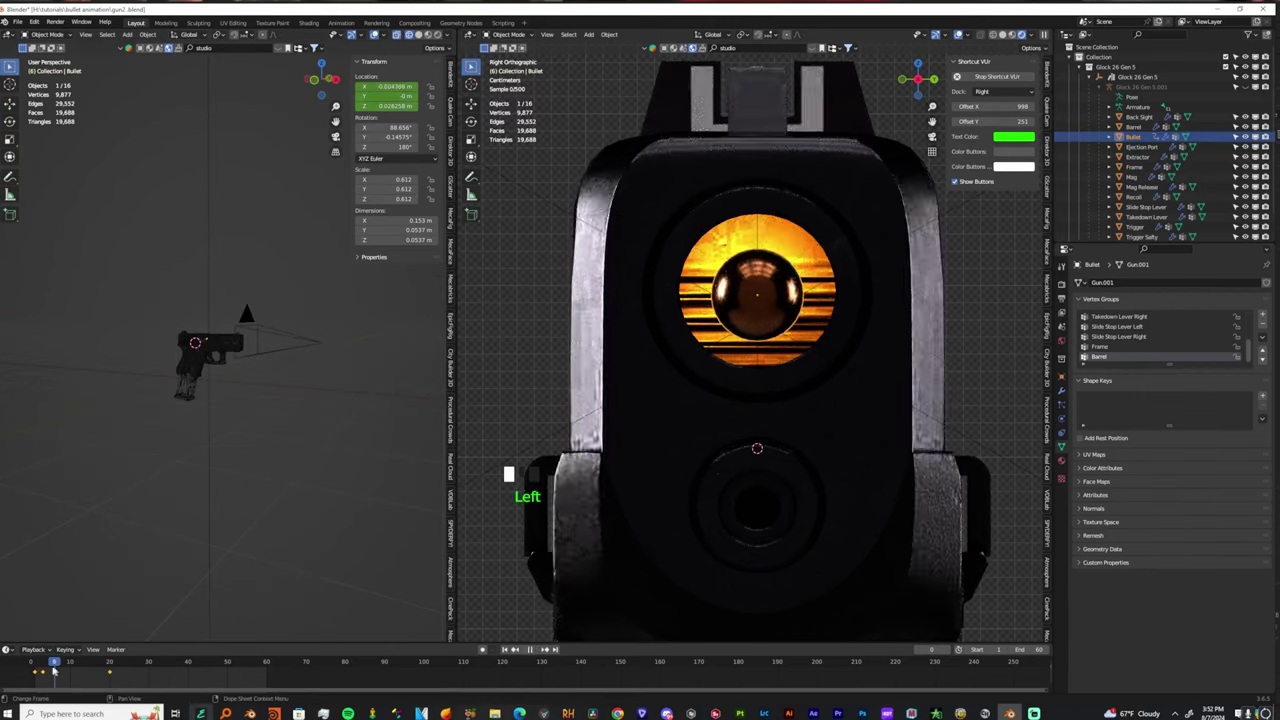
{"action": "key", "text": "space"}
{"action": "key", "text": "space"}
{"action": "right_click", "coordinate": [108, 675]}
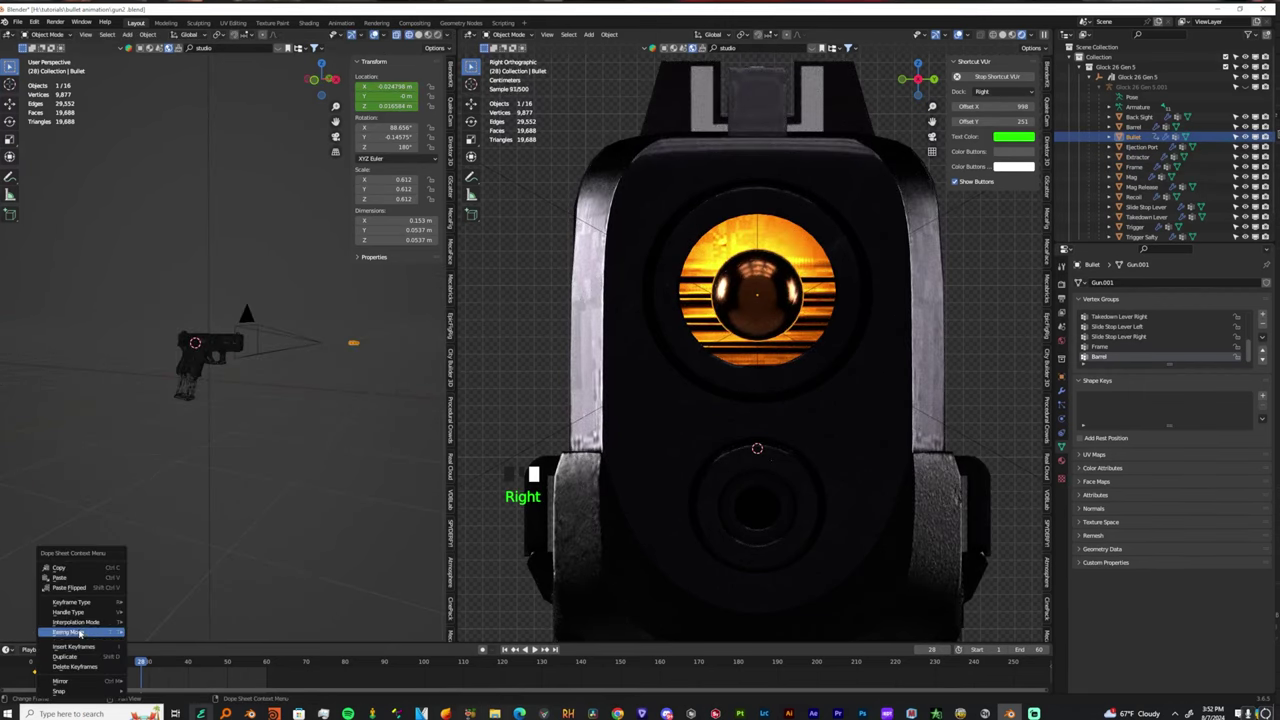
{"action": "mouse_move", "coordinate": [76, 623]}
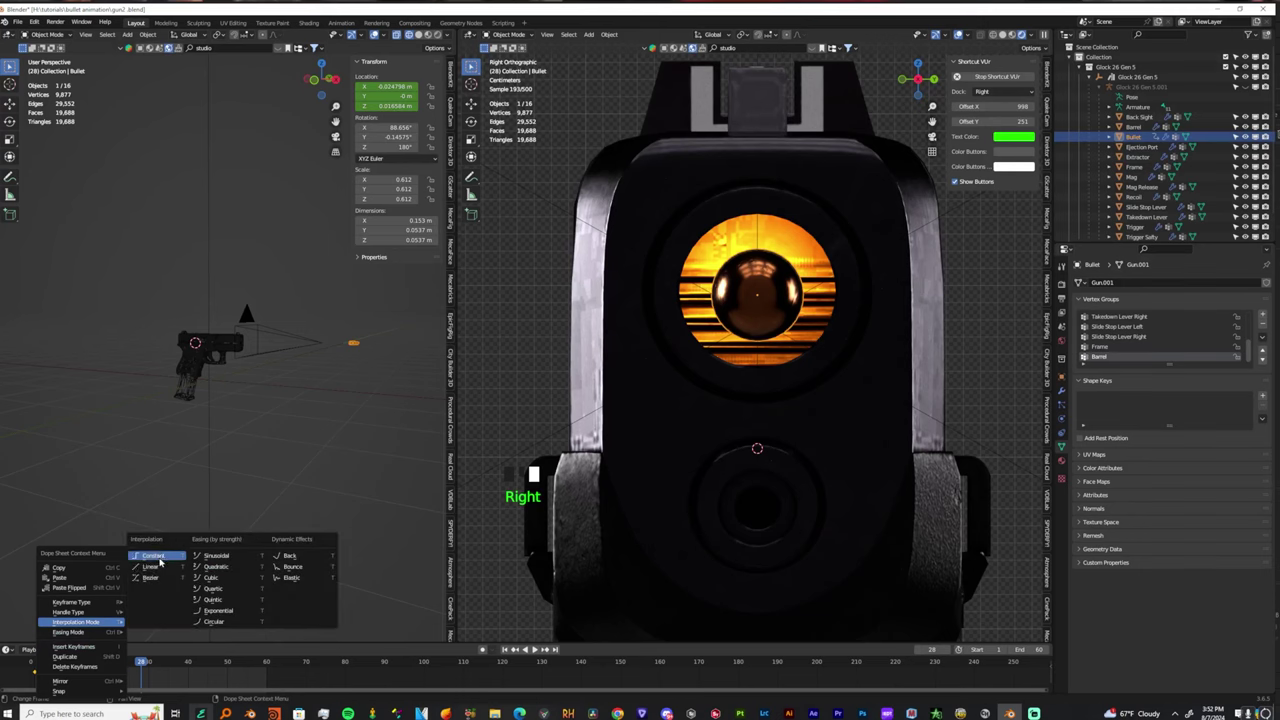
{"action": "left_click", "coordinate": [150, 567]}
Play and scrub the animation through the camera view to check the Bullet's exit from the barrel.
{"action": "scroll", "coordinate": [835, 342], "scroll_direction": "down", "scroll_amount": 4}
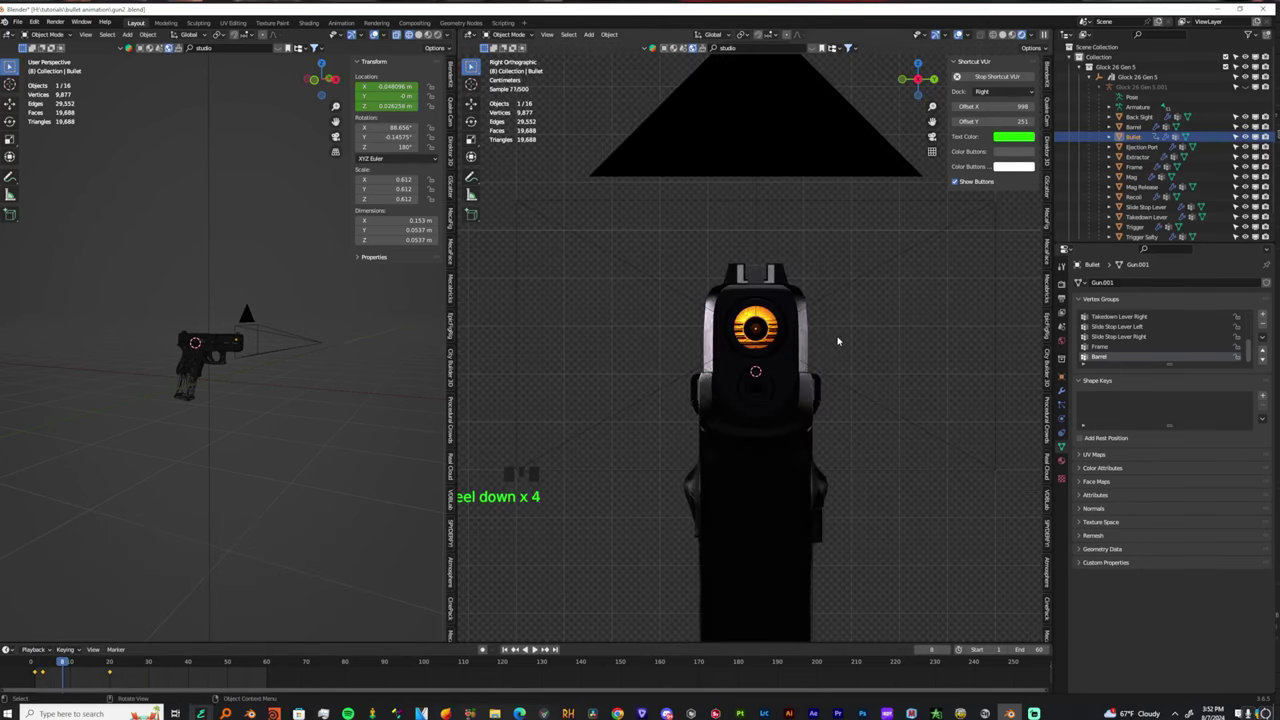
{"action": "key", "text": "KP_0"}
{"action": "key", "text": "space"}
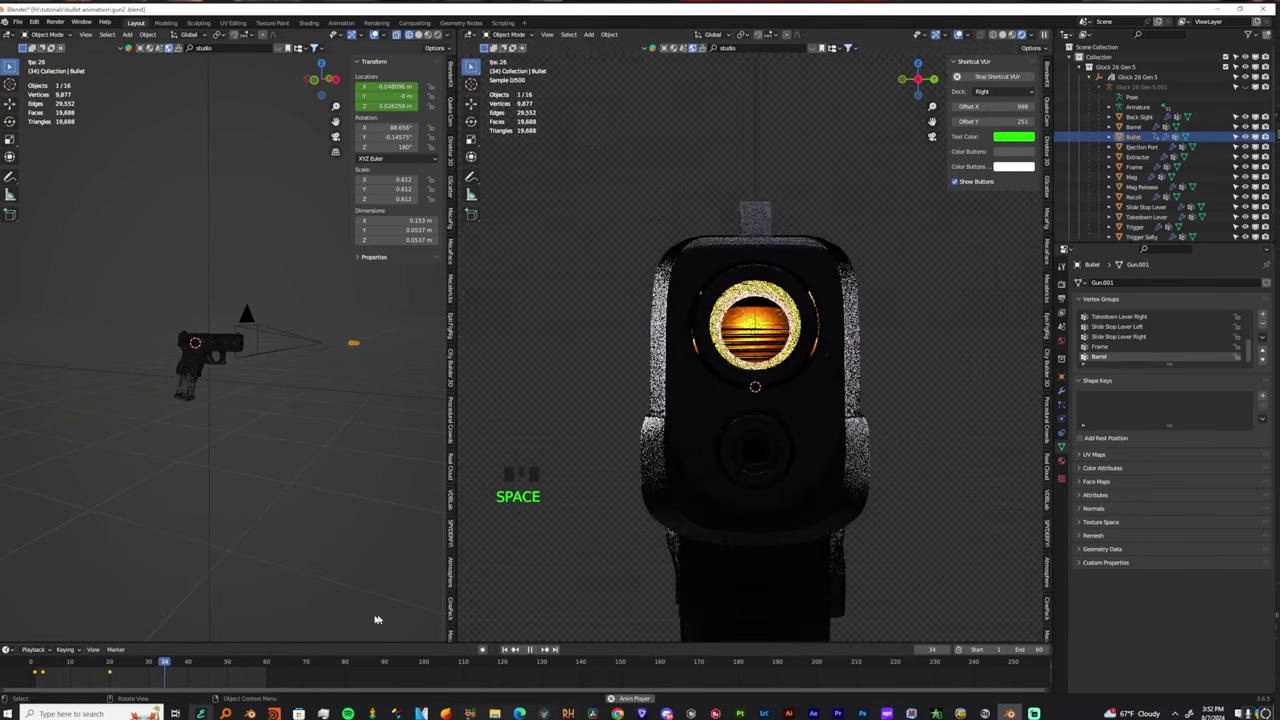
{"action": "key", "text": "space"}
{"action": "mouse_move", "coordinate": [54, 665]}
{"action": "left_mouse_down"}
{"action": "mouse_move", "coordinate": [41, 668]}
{"action": "mouse_move", "coordinate": [65, 668]}
{"action": "mouse_move", "coordinate": [36, 668]}
{"action": "left_mouse_up"}
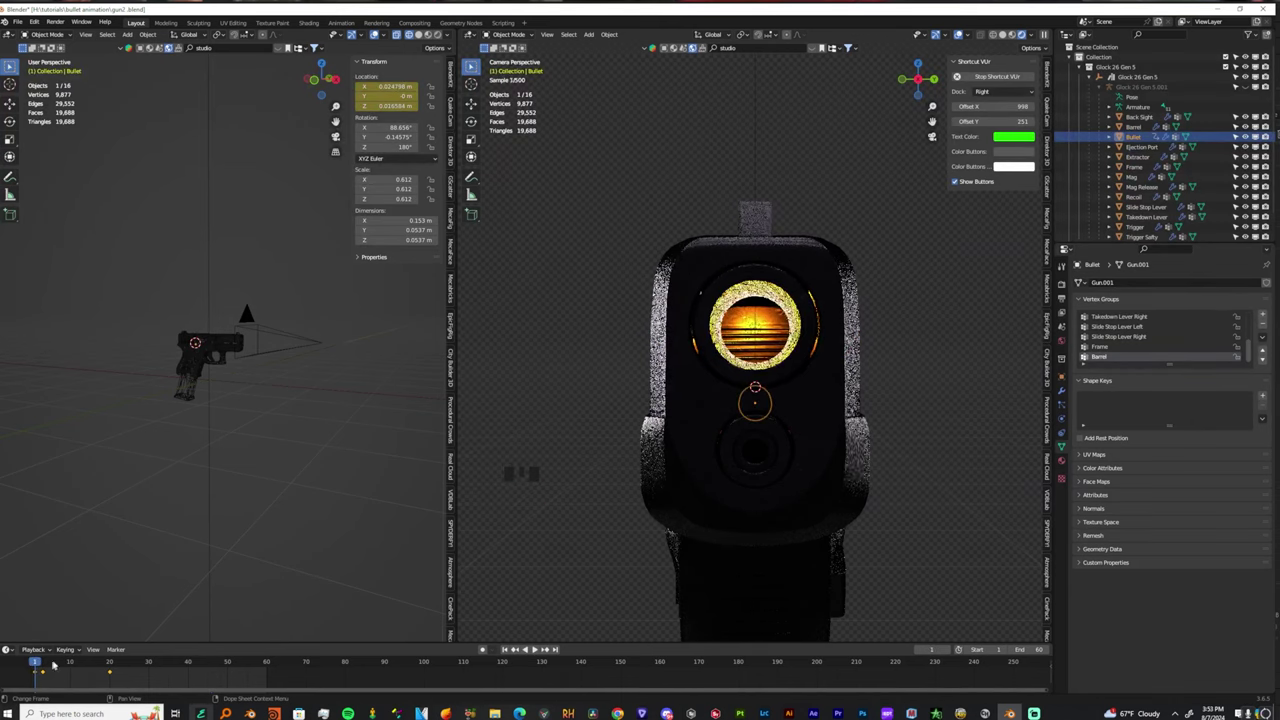
{"action": "scroll", "coordinate": [778, 352], "scroll_direction": "down", "scroll_amount": 5}
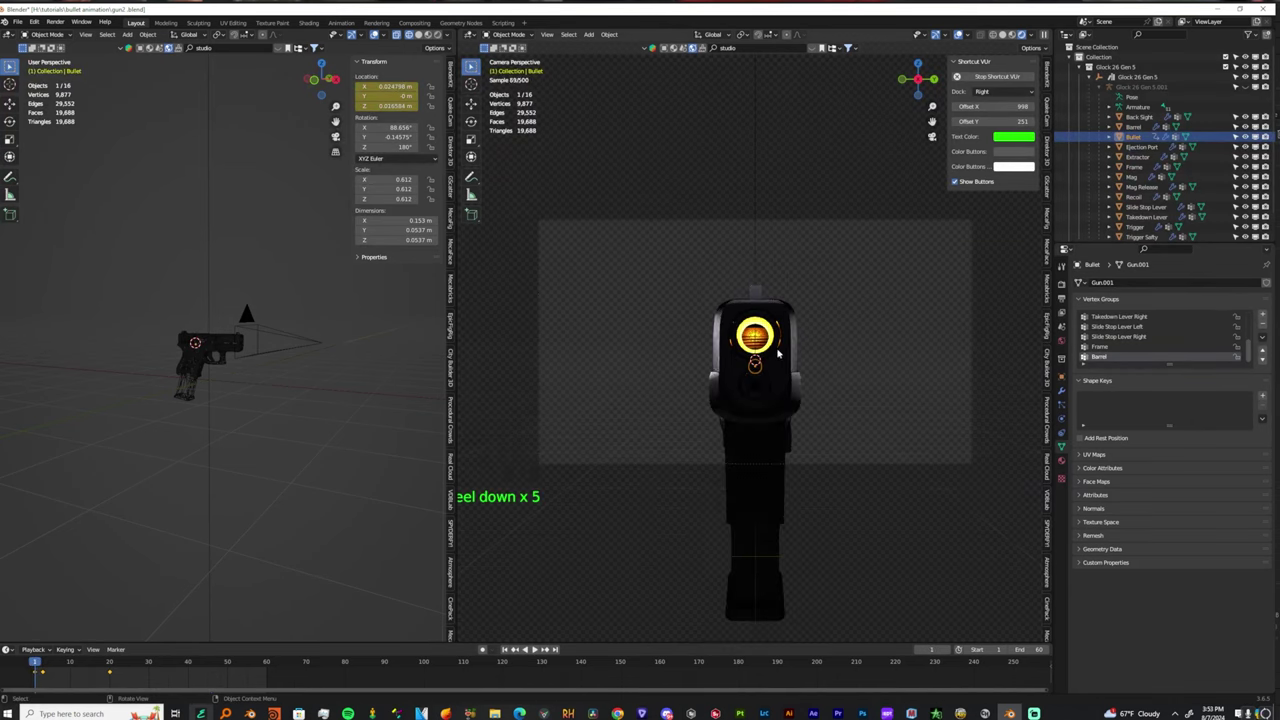
Keyframe the power of the orange Point light inside the slide at 1.87 W and shift that keyframe to frame 2.
{"action": "left_click", "coordinate": [793, 466]}
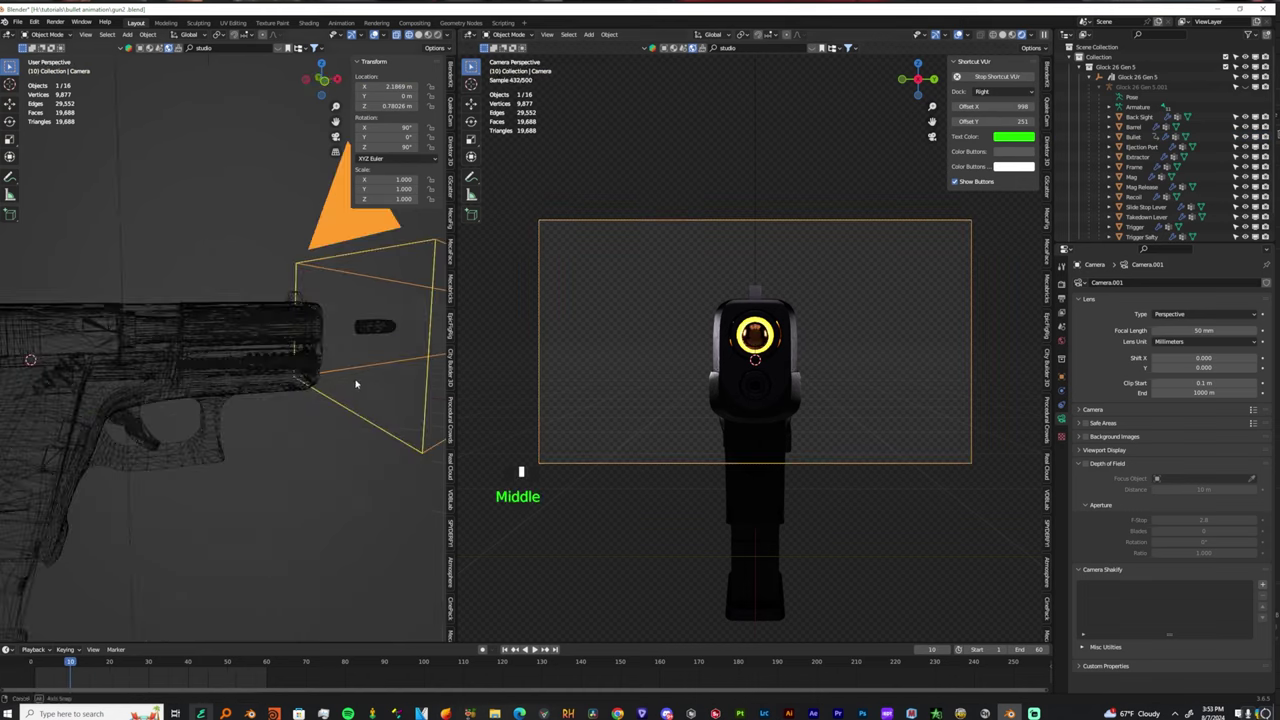
{"action": "scroll", "coordinate": [786, 357], "scroll_direction": "up", "scroll_amount": 5}
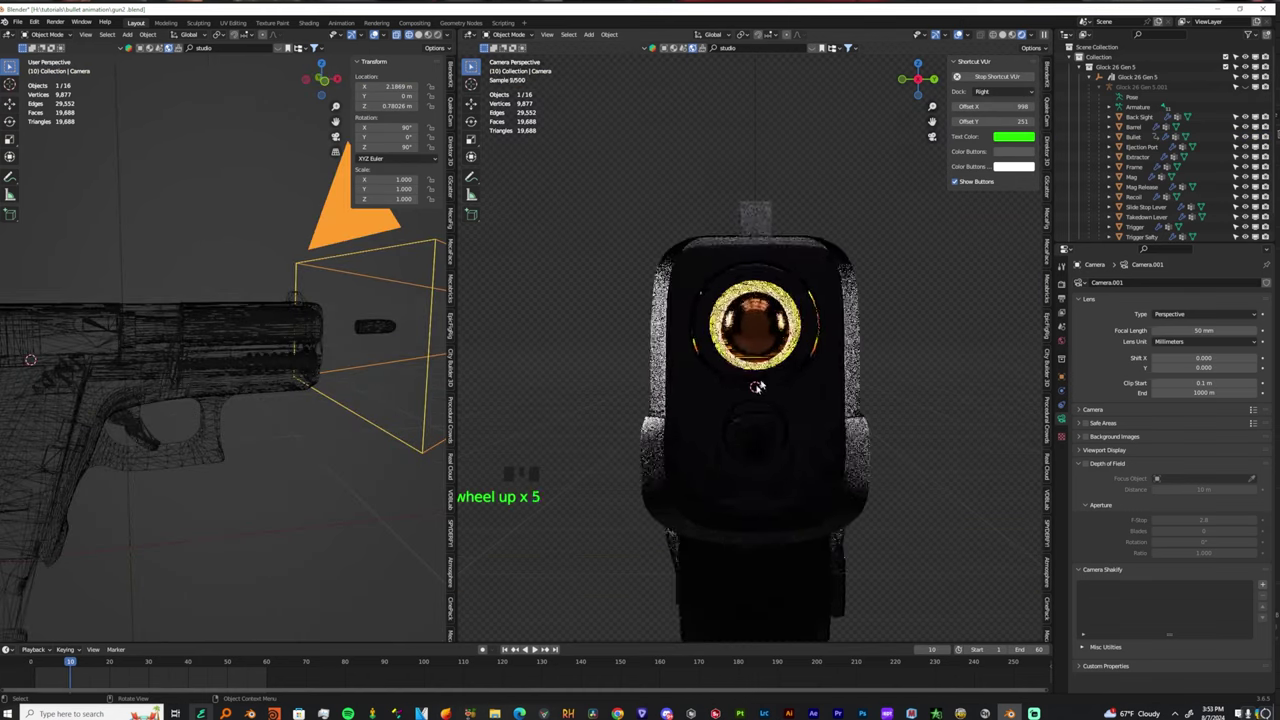
{"action": "middle_click_drag", "start_coordinate": [757, 387], "coordinate": [473, 408]}
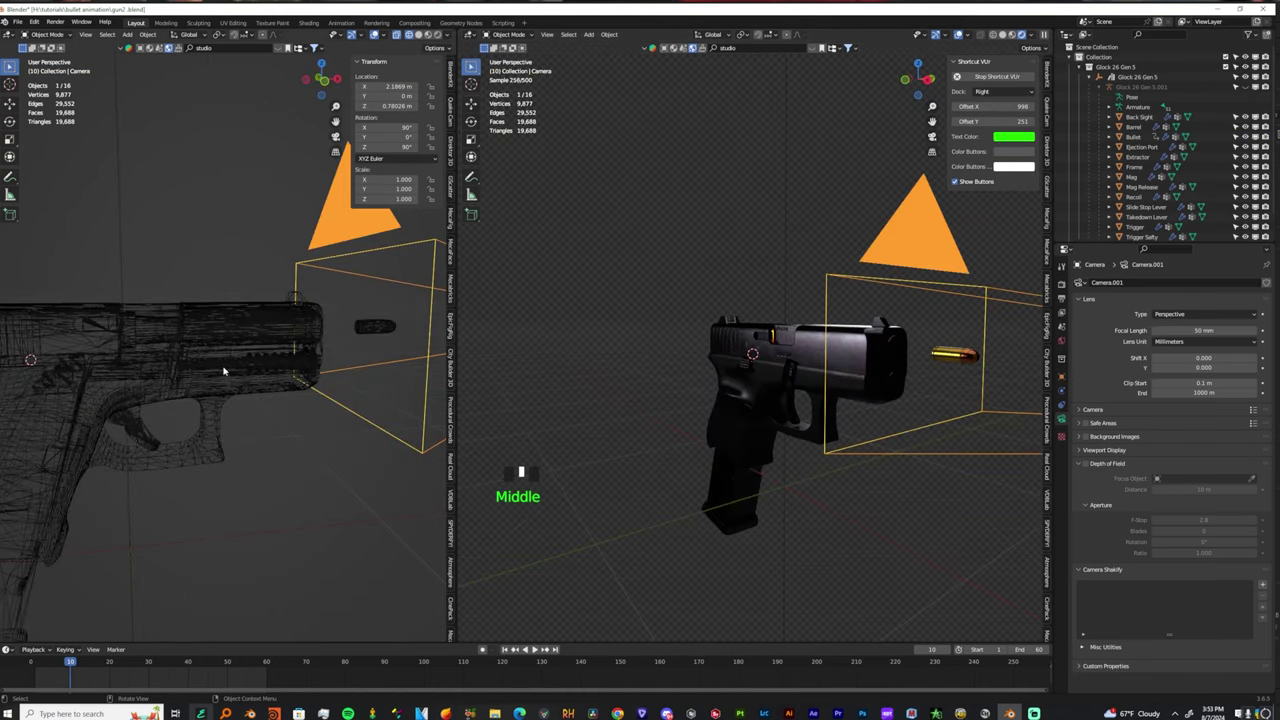
{"action": "middle_click_drag", "start_coordinate": [224, 371], "coordinate": [257, 368], "text": "shift"}
{"action": "scroll", "coordinate": [255, 390], "scroll_direction": "up", "scroll_amount": 4}
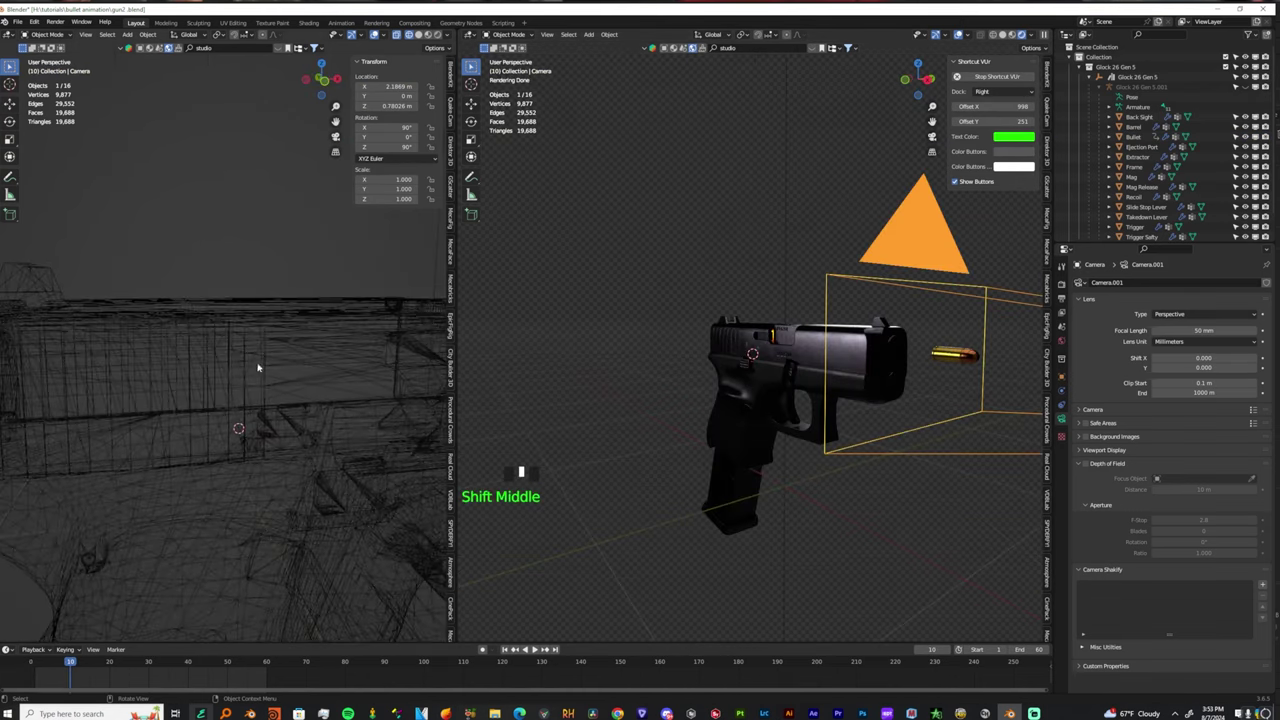
{"action": "left_click", "coordinate": [238, 363]}
{"action": "left_click", "coordinate": [238, 360]}
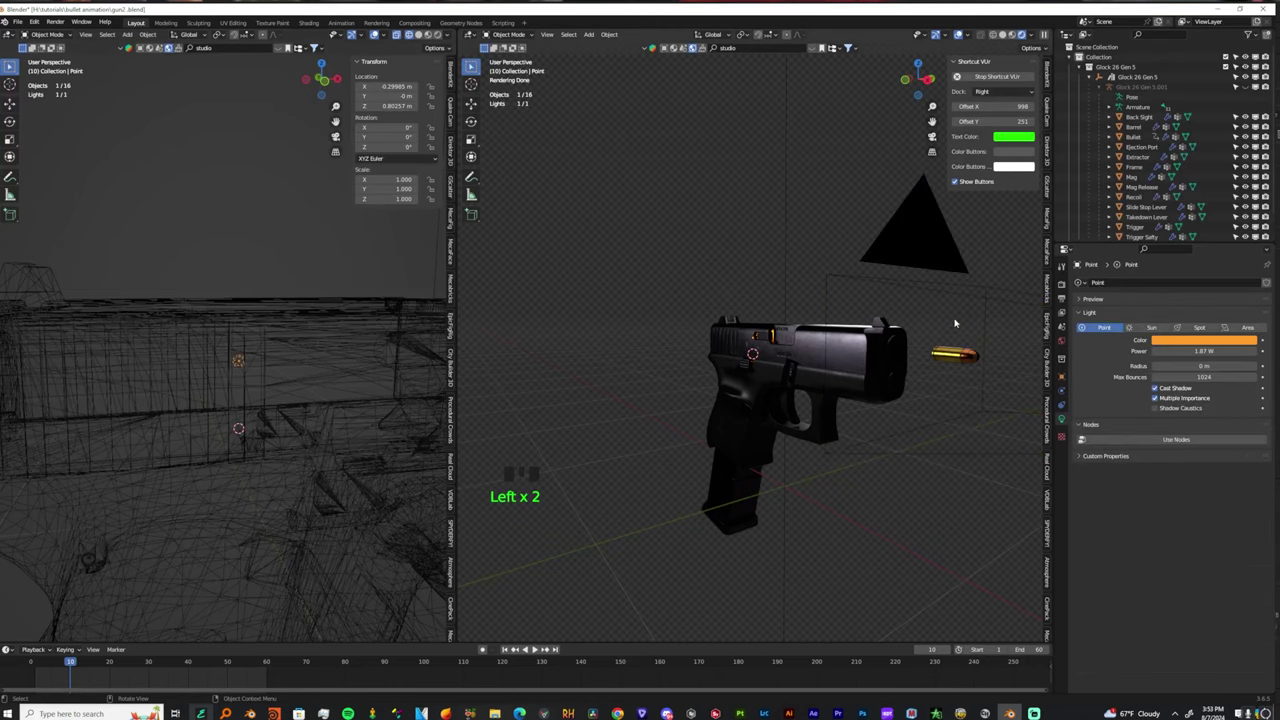
{"action": "left_click_drag", "start_coordinate": [1191, 362], "coordinate": [1208, 356]}
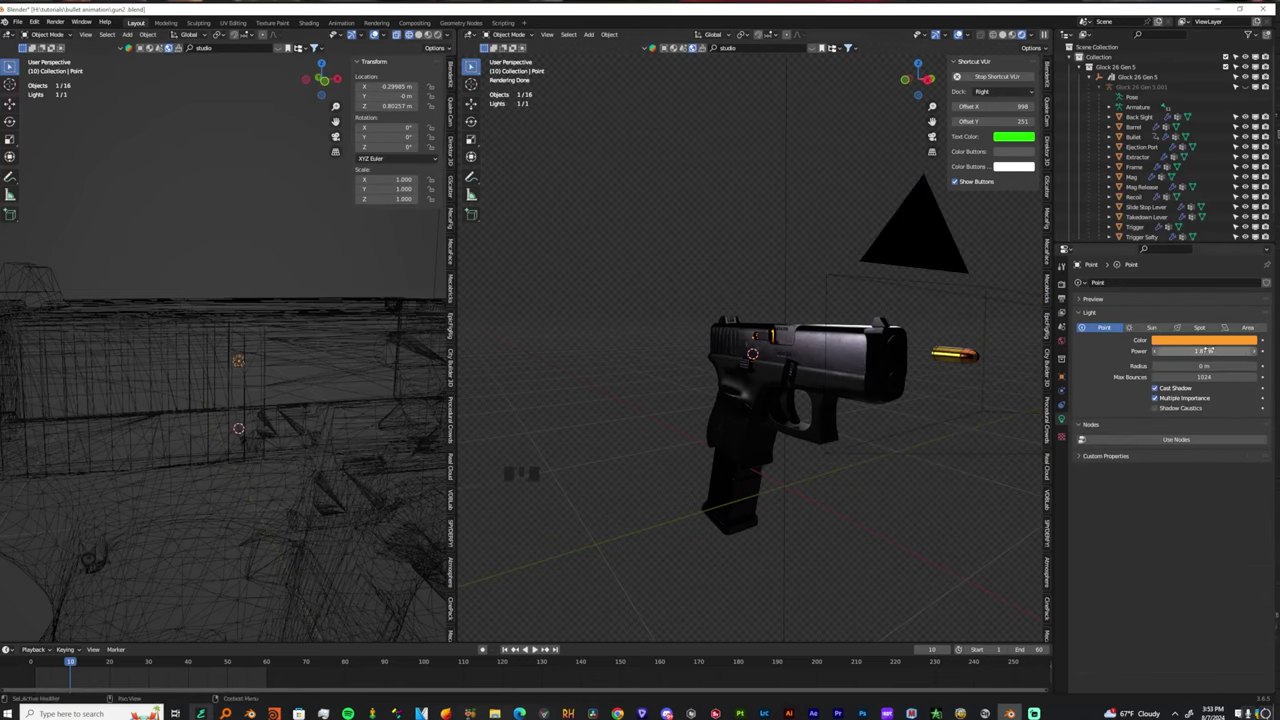
{"action": "key", "text": "i"}
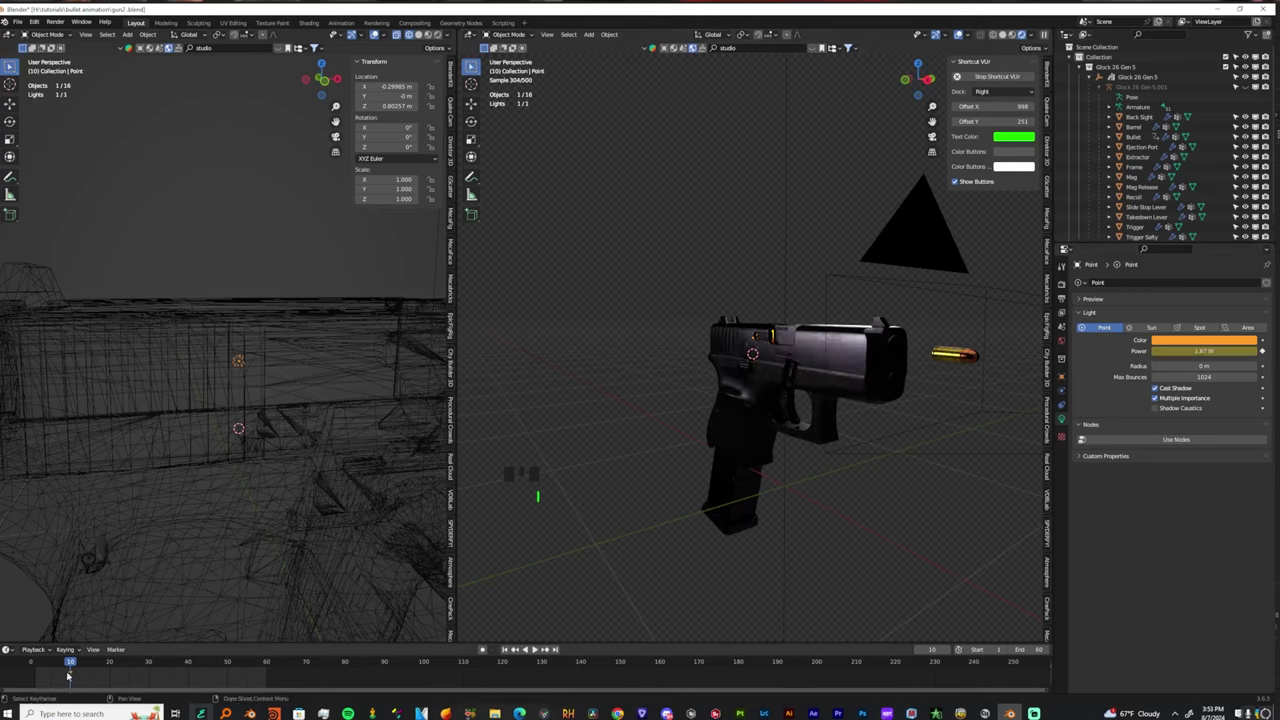
{"action": "mouse_move", "coordinate": [69, 676]}
{"action": "left_mouse_down"}
{"action": "mouse_move", "coordinate": [35, 668]}
{"action": "mouse_move", "coordinate": [67, 677]}
{"action": "left_mouse_up"}
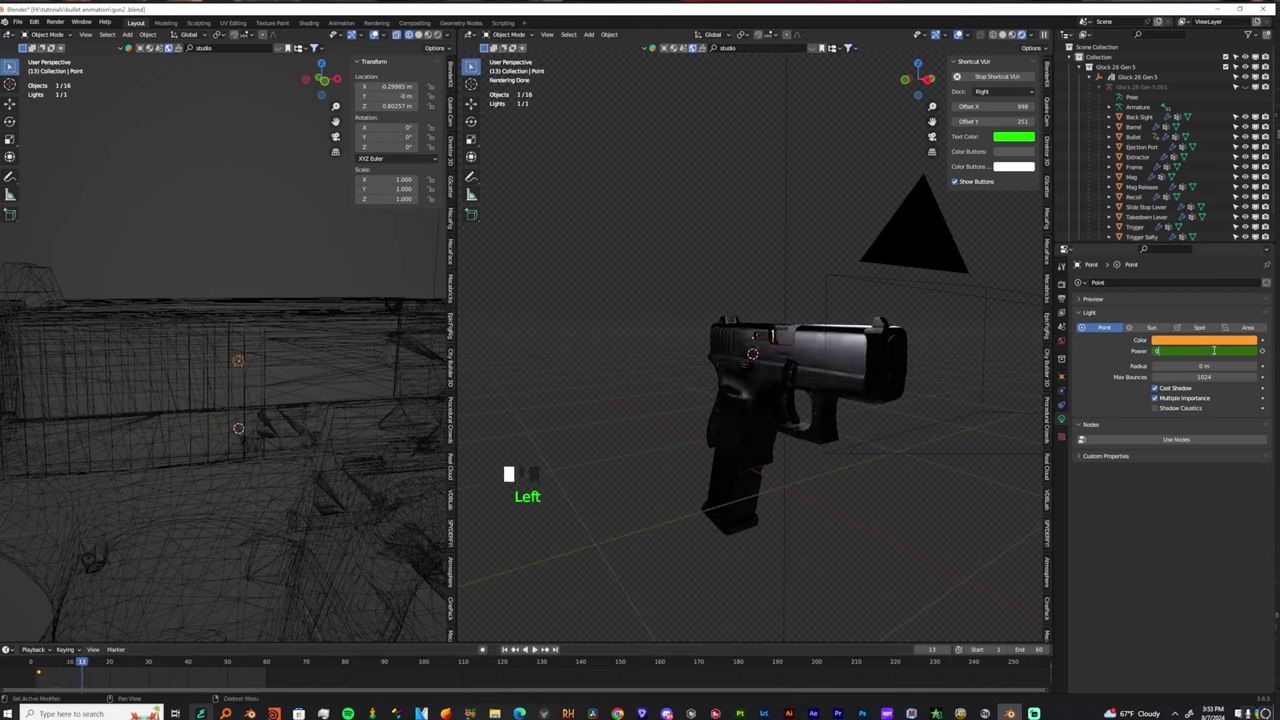
Set the Point light's power to 0 W at frame 13 and keyframe it.
{"action": "key", "text": "Return"}
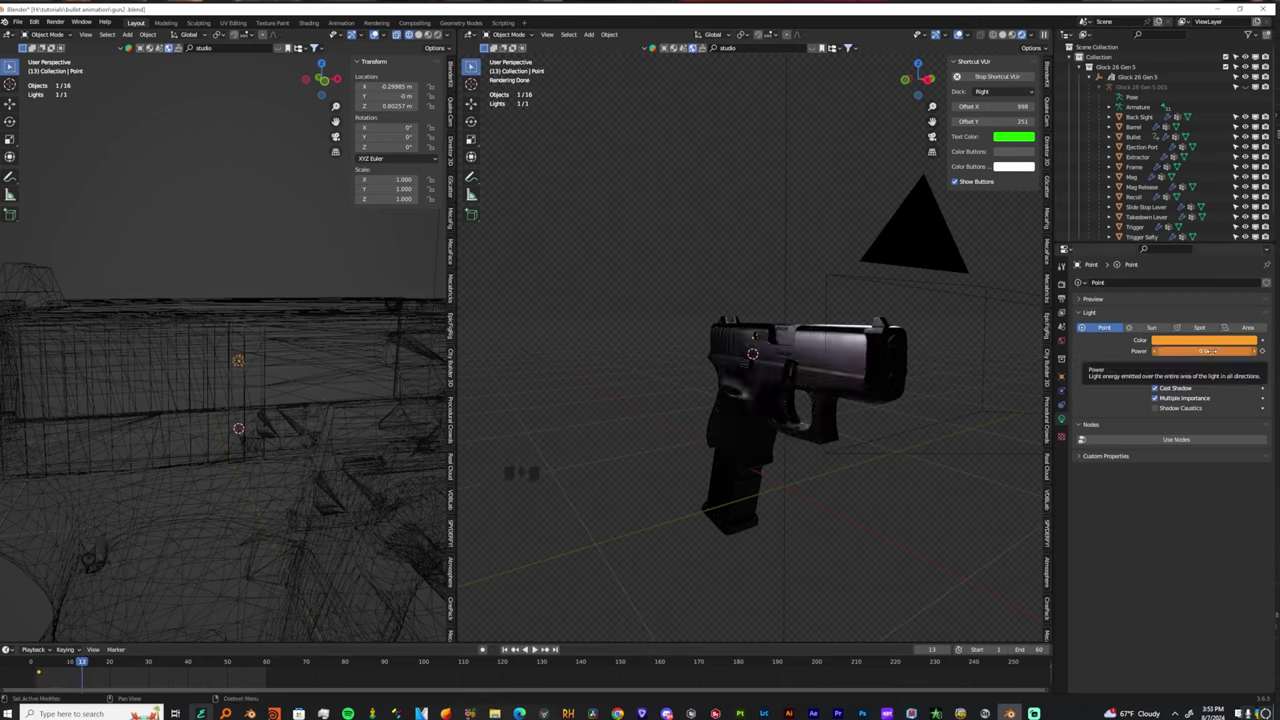
{"action": "scroll", "coordinate": [913, 370], "scroll_direction": "up", "scroll_amount": 7}
{"action": "middle_click_drag", "start_coordinate": [913, 370], "coordinate": [866, 371]}
{"action": "scroll", "coordinate": [866, 371], "scroll_direction": "down", "scroll_amount": 6}
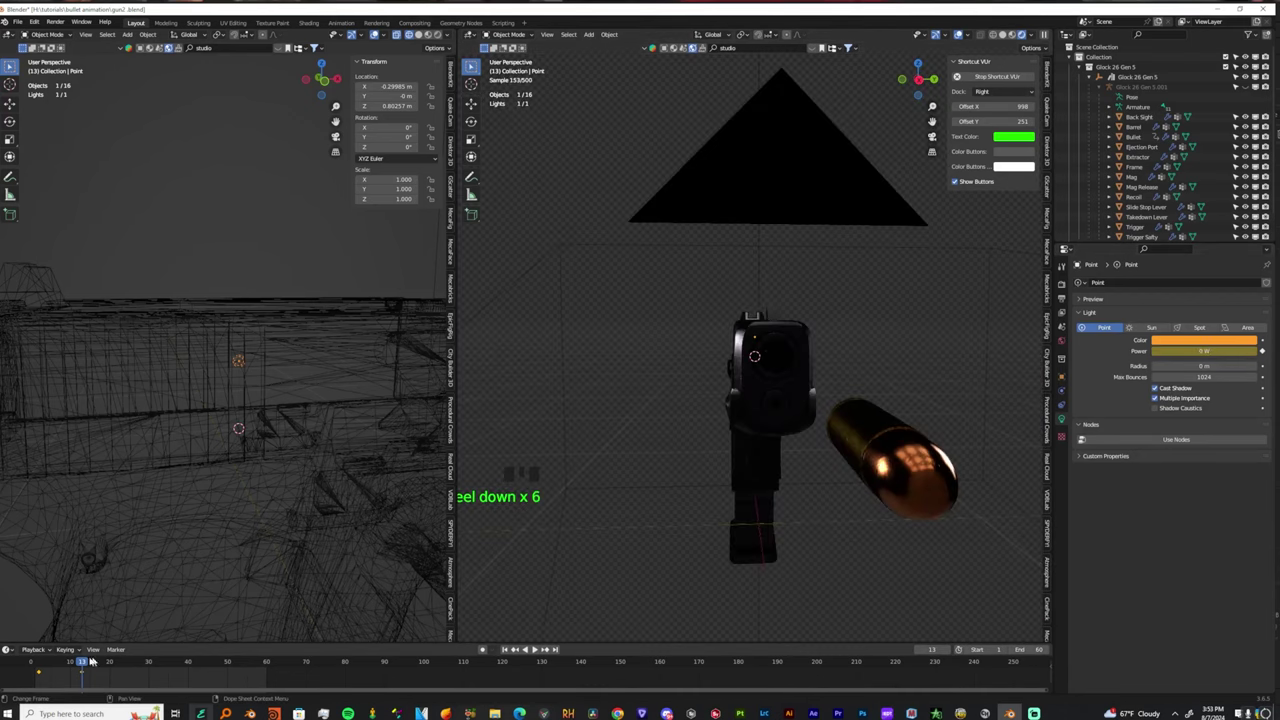
Set the Point light's power to 0 W at frame 1.
{"action": "left_click", "coordinate": [37, 661]}
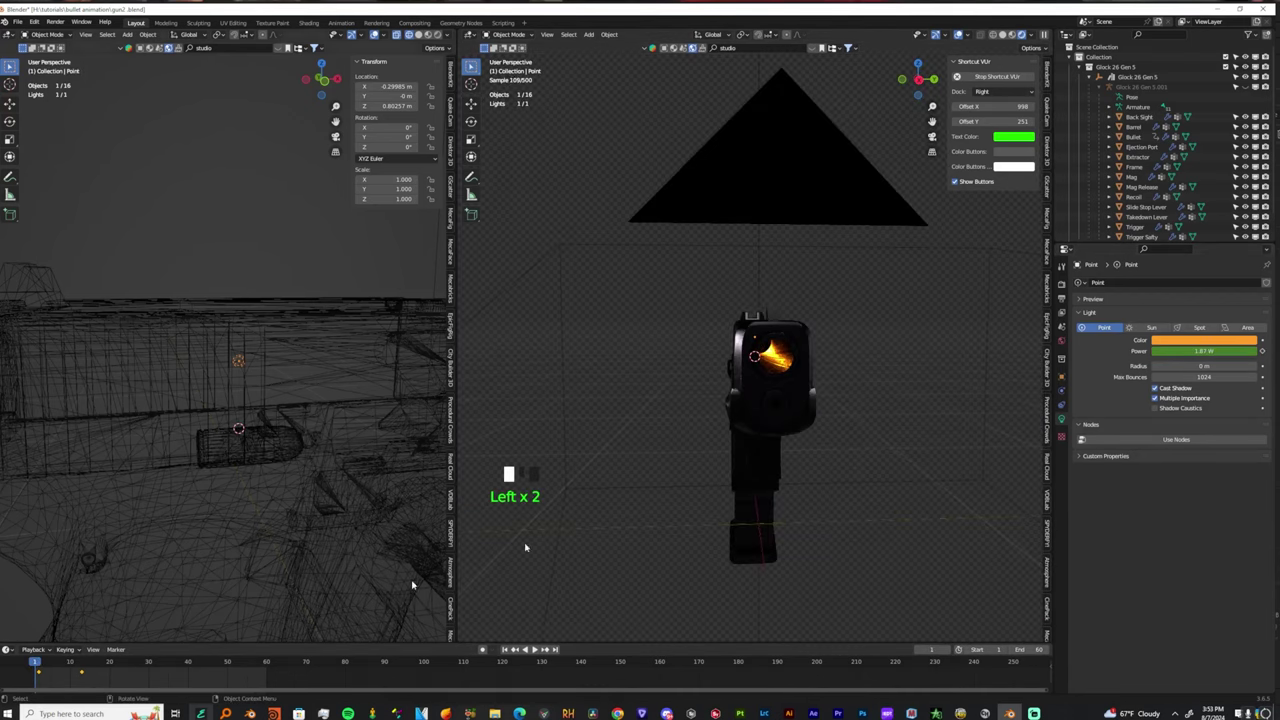
{"action": "scroll", "coordinate": [770, 360], "scroll_direction": "up", "scroll_amount": 4}
{"action": "scroll", "coordinate": [795, 355], "scroll_direction": "down", "scroll_amount": 3}
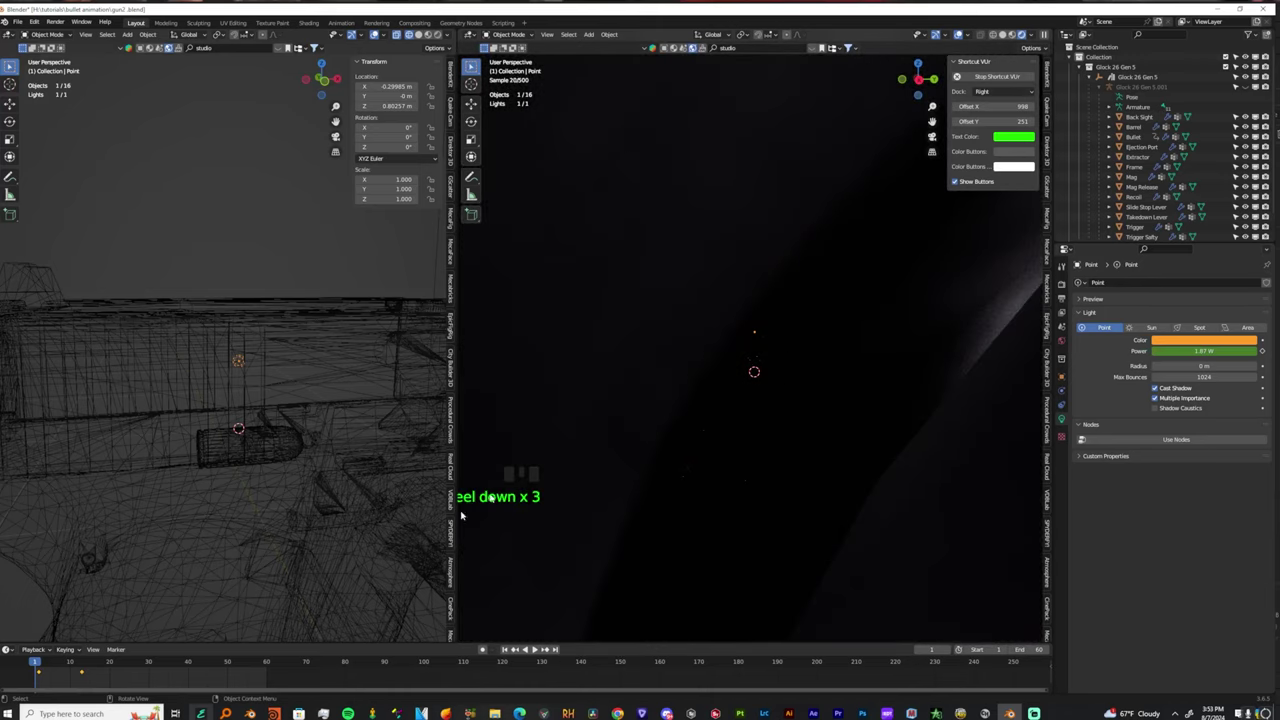
{"action": "left_click", "coordinate": [34, 661]}
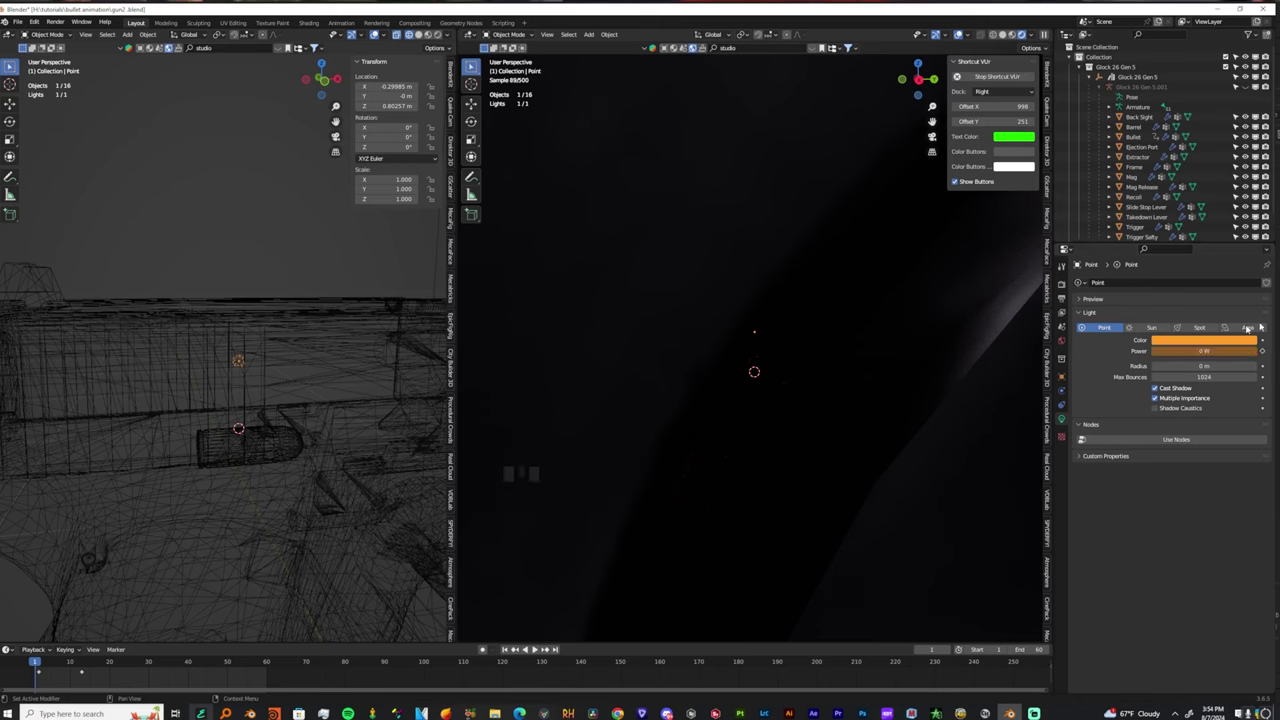
{"action": "left_click", "coordinate": [852, 493]}
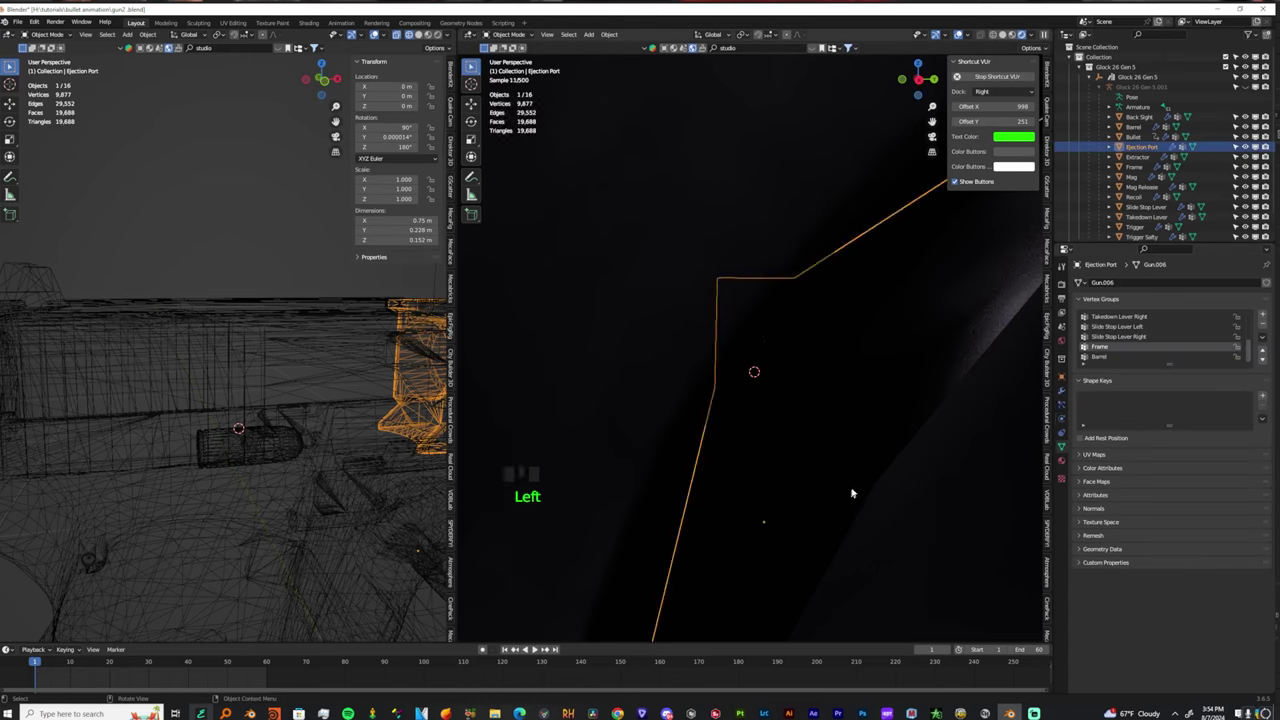
Play the animation while viewing the gun head-on, and return the playhead to the start.
{"action": "scroll", "coordinate": [852, 493], "scroll_direction": "down", "scroll_amount": 8}
{"action": "scroll", "coordinate": [852, 493], "scroll_direction": "up", "scroll_amount": 4}
{"action": "left_click", "coordinate": [910, 346]}
{"action": "mouse_move", "coordinate": [910, 346]}
{"action": "middle_mouse_down"}
{"action": "mouse_move", "coordinate": [900, 326]}
{"action": "mouse_move", "coordinate": [904, 346]}
{"action": "middle_mouse_up"}
{"action": "key", "text": "space"}
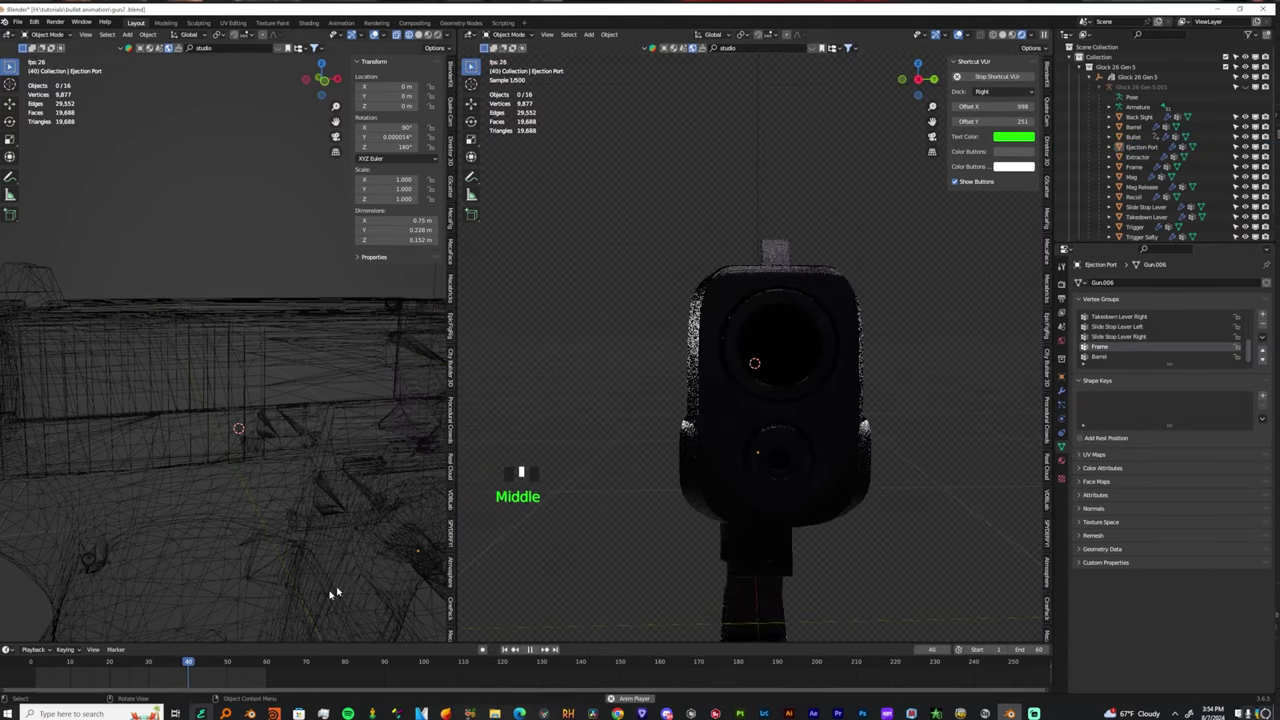
{"action": "left_click", "coordinate": [35, 661]}
{"action": "left_click", "coordinate": [35, 661]}
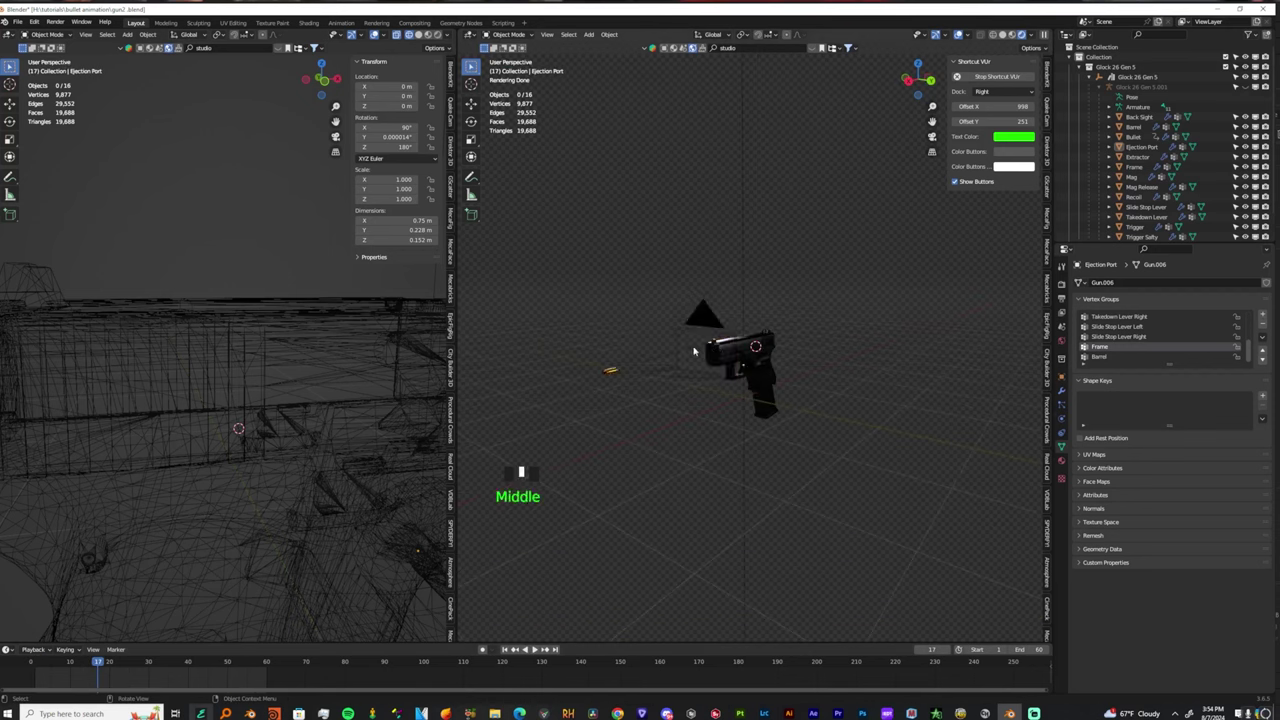
Select the Camera, view the scene through it and set the current frame to 1.
{"action": "left_click", "coordinate": [693, 351]}
{"action": "key", "text": "KP_0"}
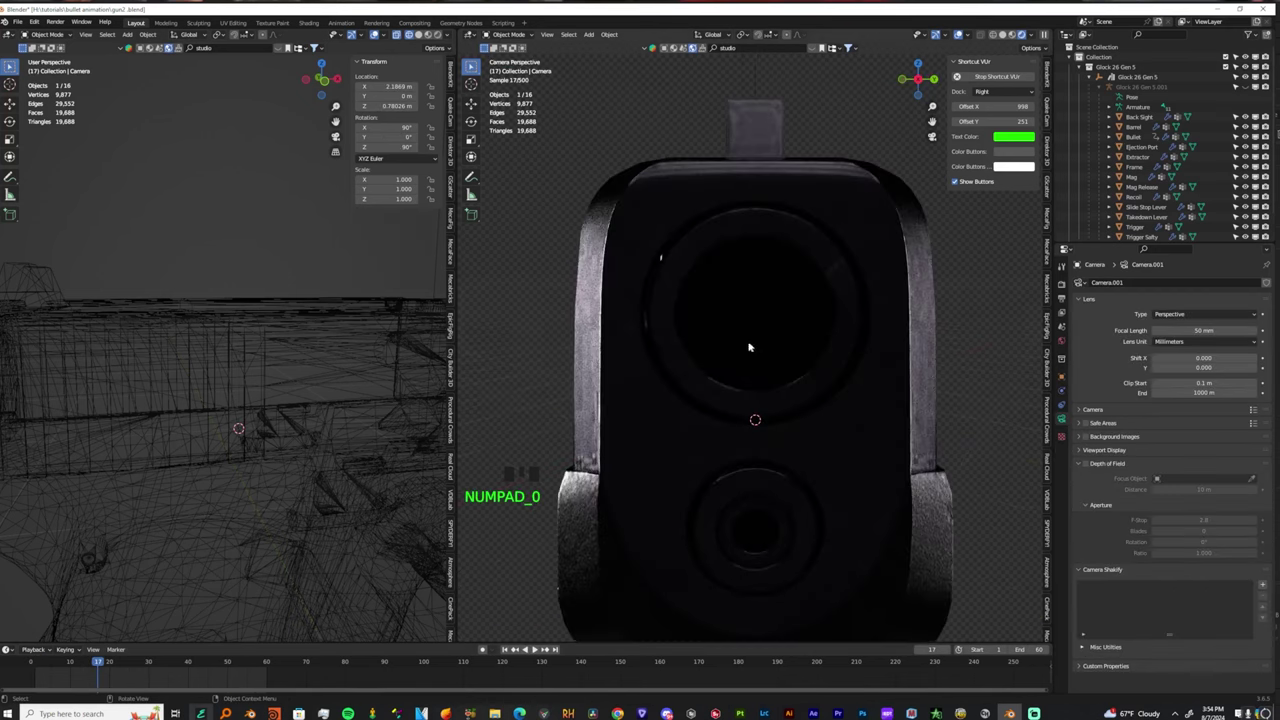
{"action": "left_click_drag", "start_coordinate": [96, 662], "coordinate": [34, 663]}
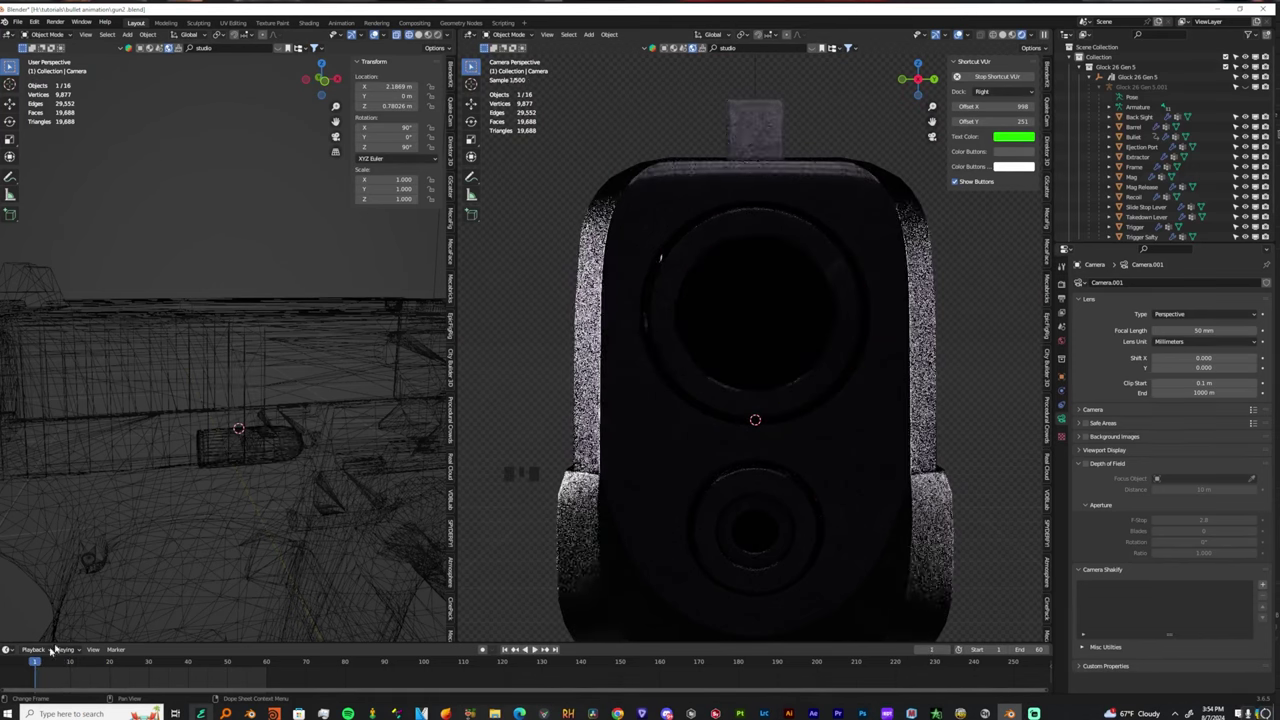
Move the Camera along the global X axis into the front of the gun, to about X 0.23 m.
{"action": "scroll", "coordinate": [775, 321], "scroll_direction": "down", "scroll_amount": 10}
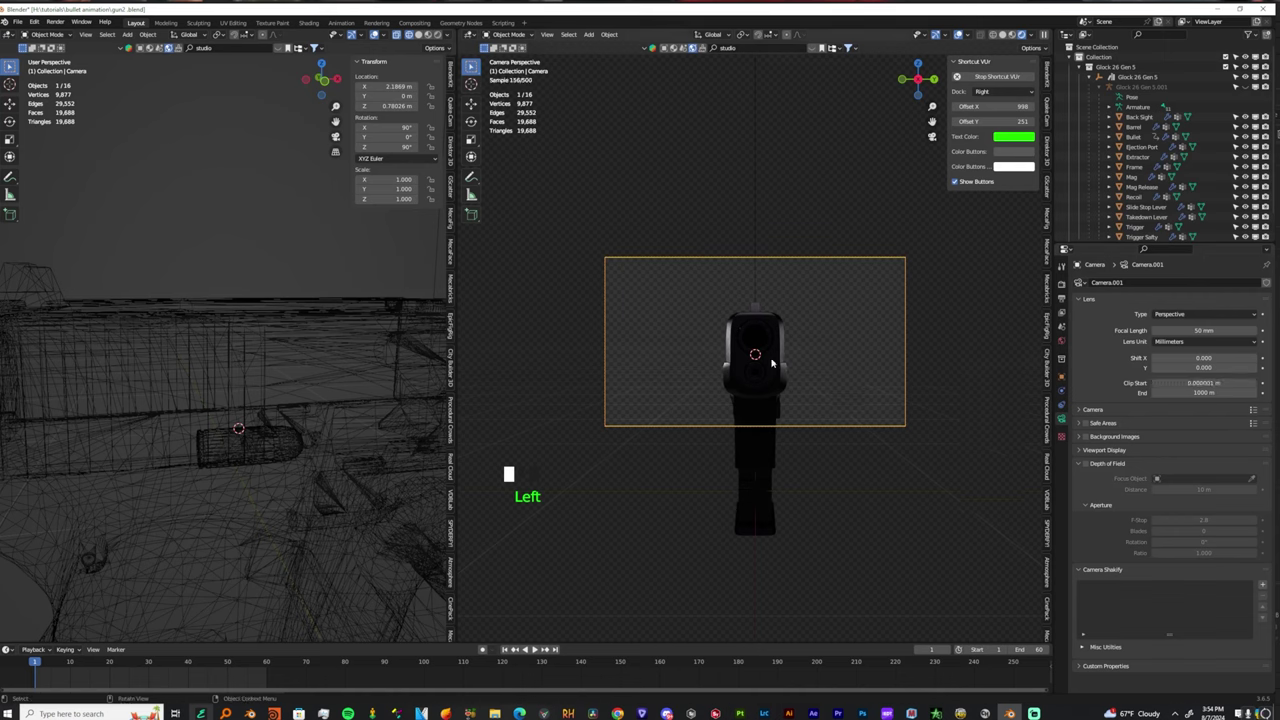
{"action": "key", "text": "shift+f"}
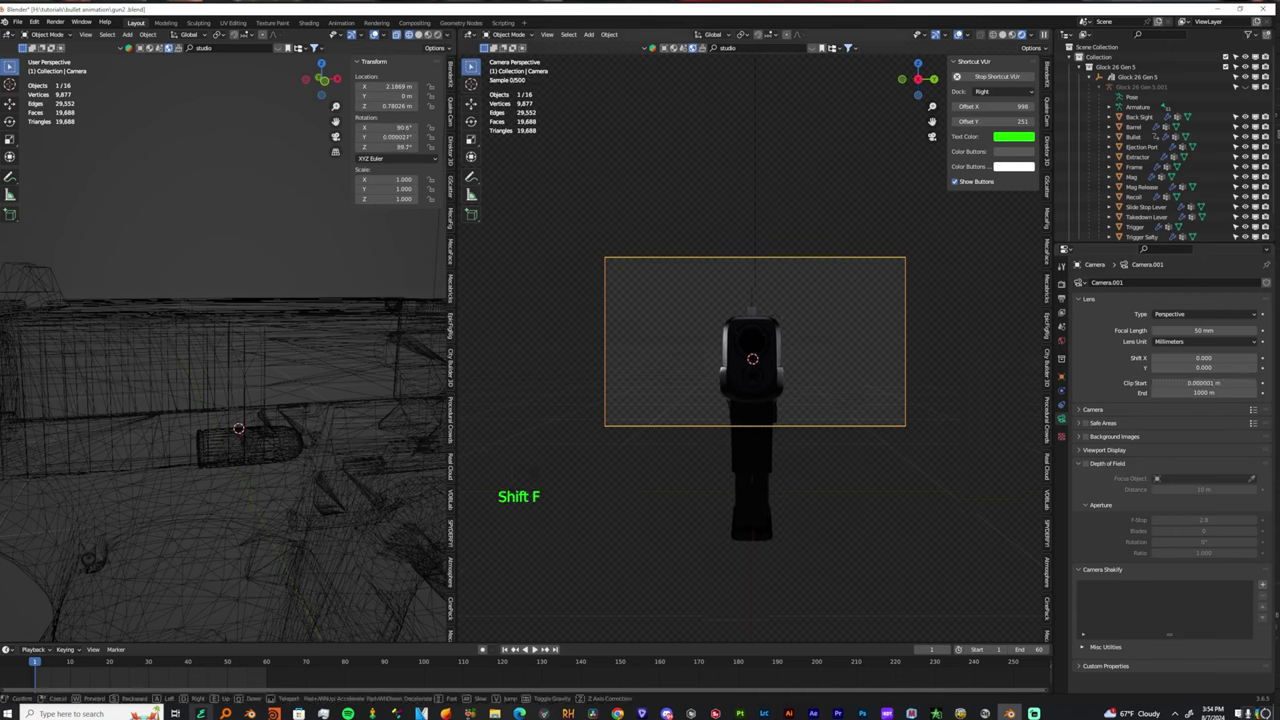
{"action": "key", "text": "ctrl+z"}
{"action": "key", "text": "g"}
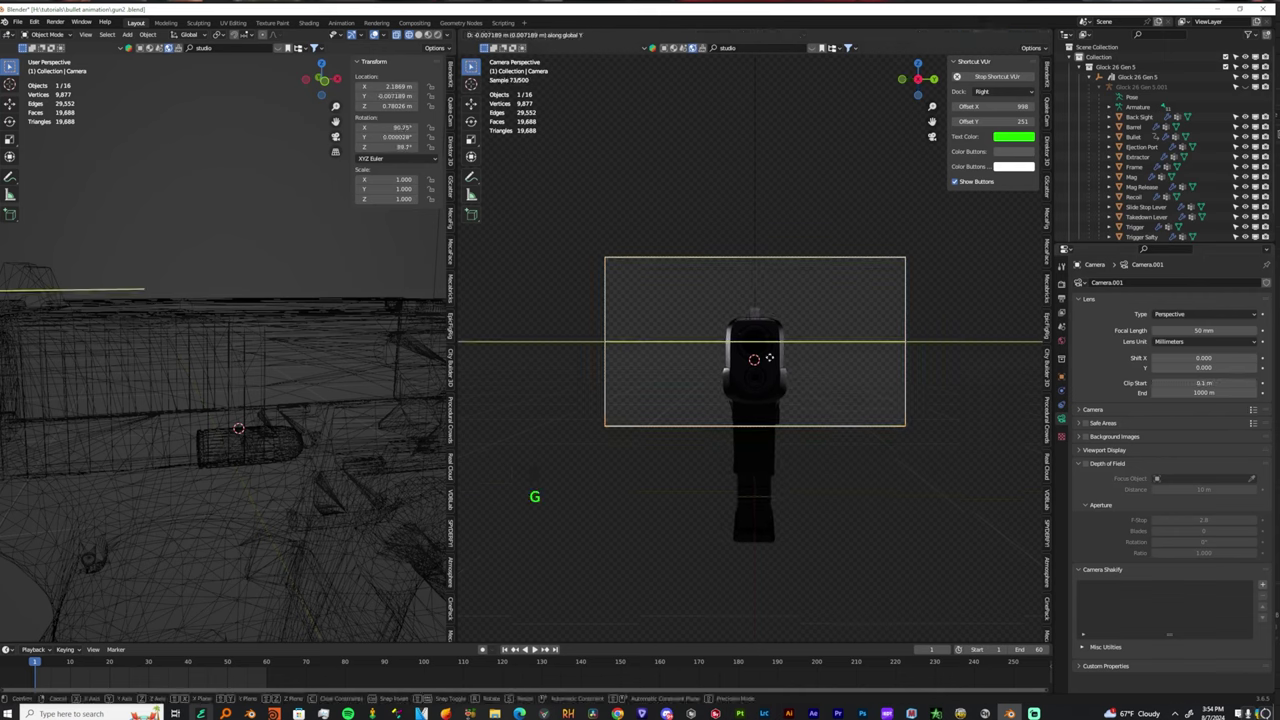
{"action": "key", "text": "x"}
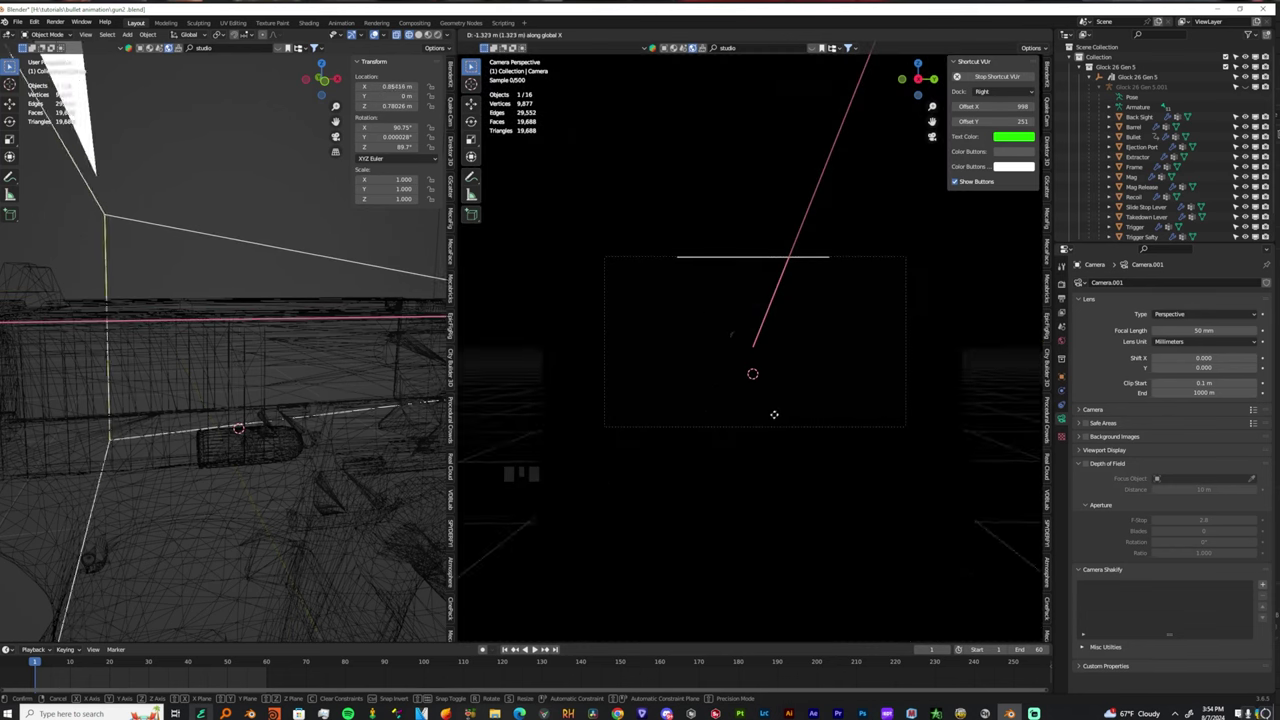
{"action": "left_click", "coordinate": [770, 372]}
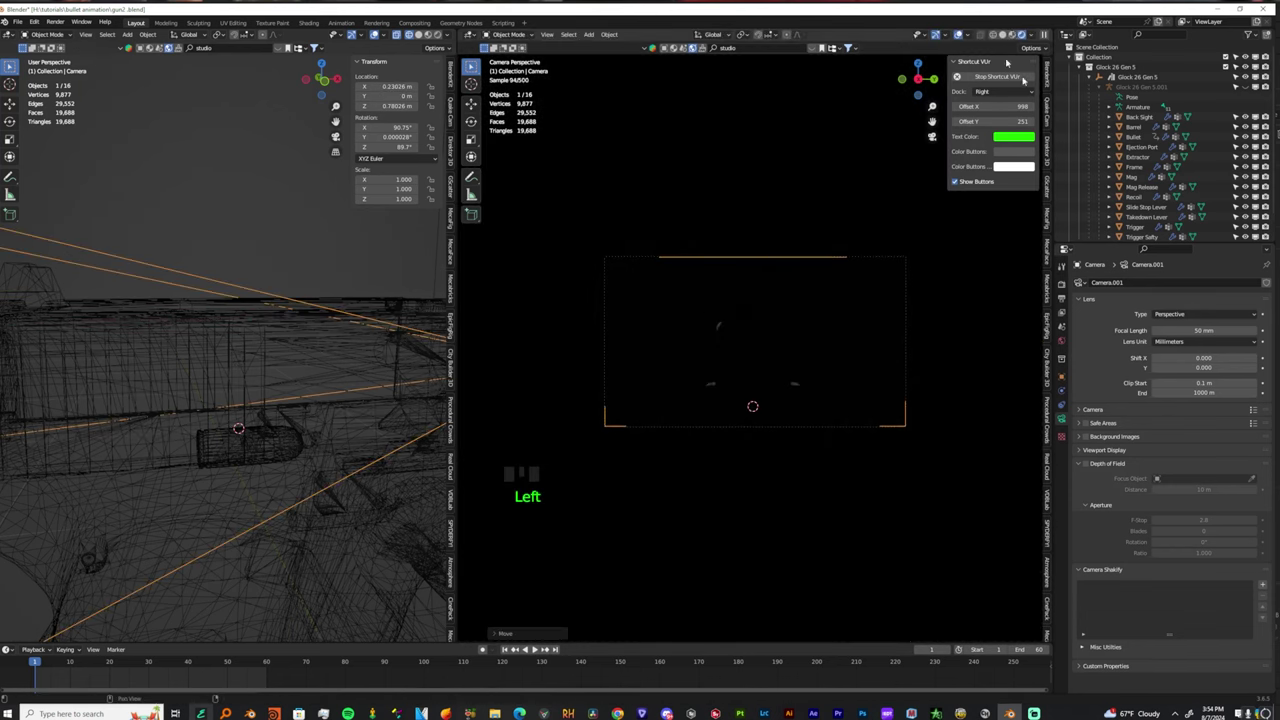
Switch the camera viewport to Material Preview shading and inspect the framing inside the gun.
{"action": "left_click", "coordinate": [1012, 34]}
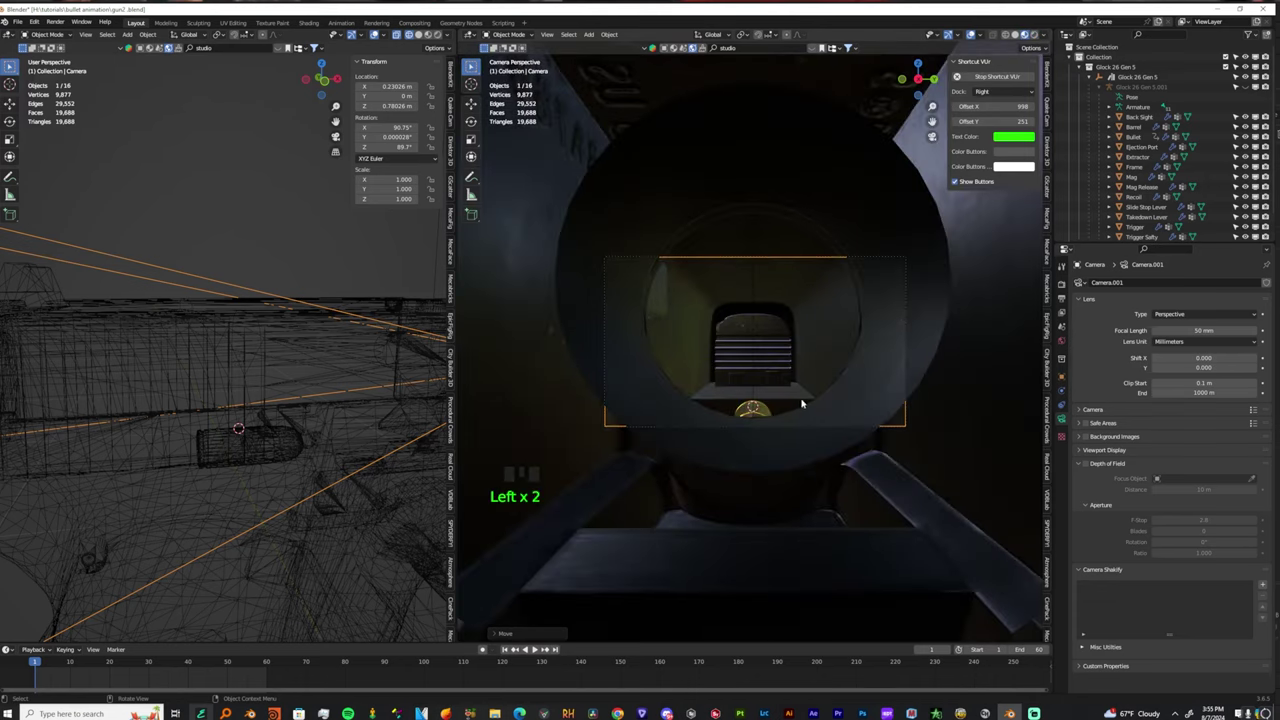
{"action": "scroll", "coordinate": [794, 331], "scroll_direction": "down", "scroll_amount": 1}
{"action": "scroll", "coordinate": [808, 346], "scroll_direction": "up", "scroll_amount": 4}
{"action": "scroll", "coordinate": [808, 346], "scroll_direction": "down", "scroll_amount": 3}
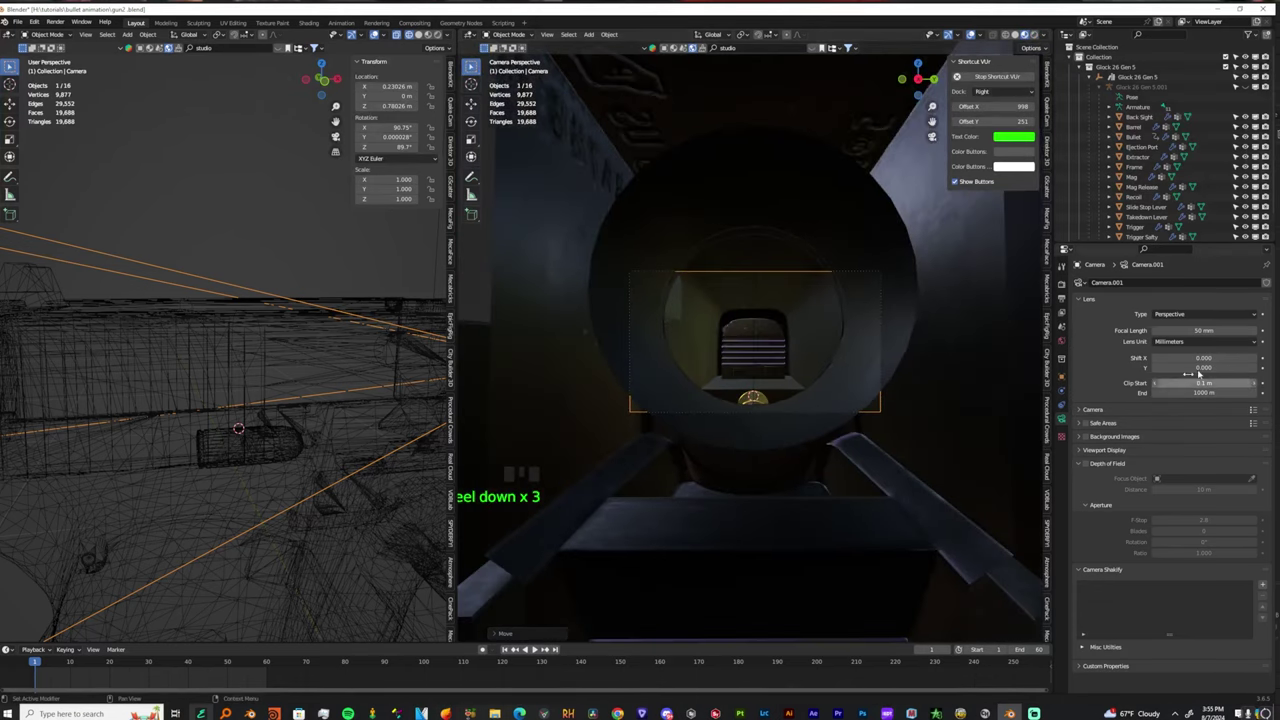
{"action": "double_click", "coordinate": [1163, 383]}
{"action": "left_click", "coordinate": [1026, 30]}
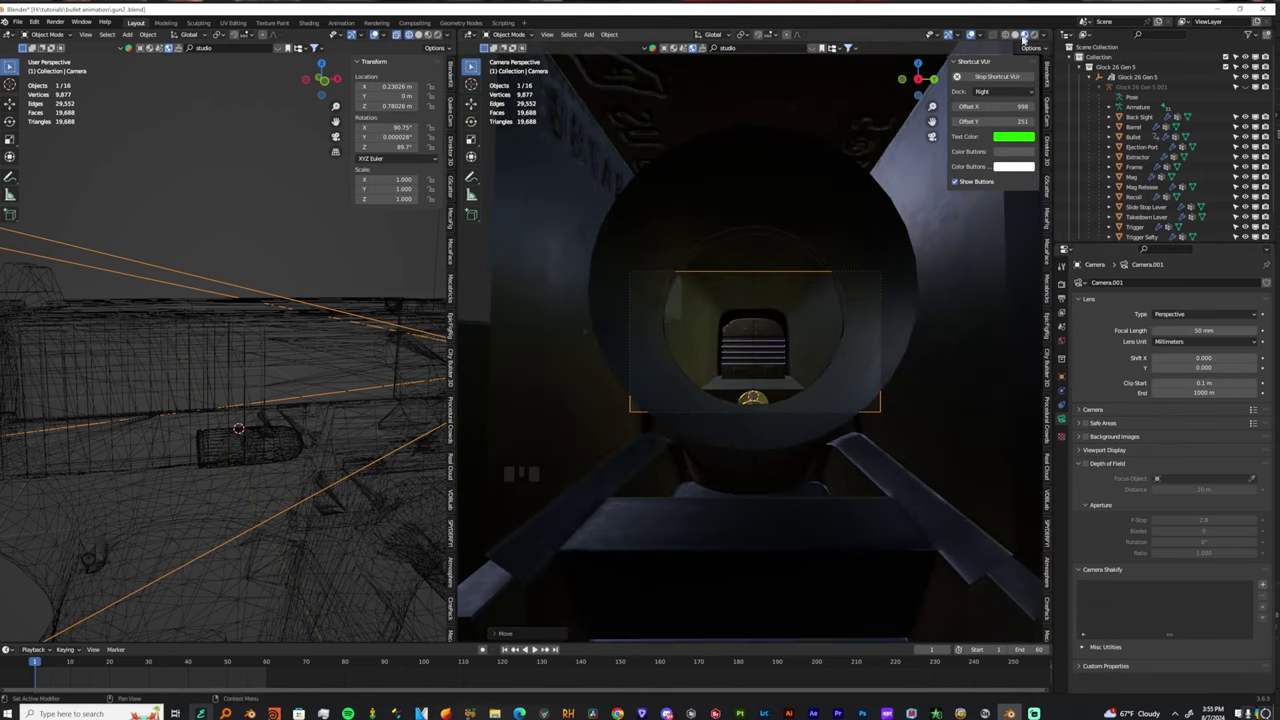
{"action": "scroll", "coordinate": [905, 373], "scroll_direction": "down", "scroll_amount": 3}
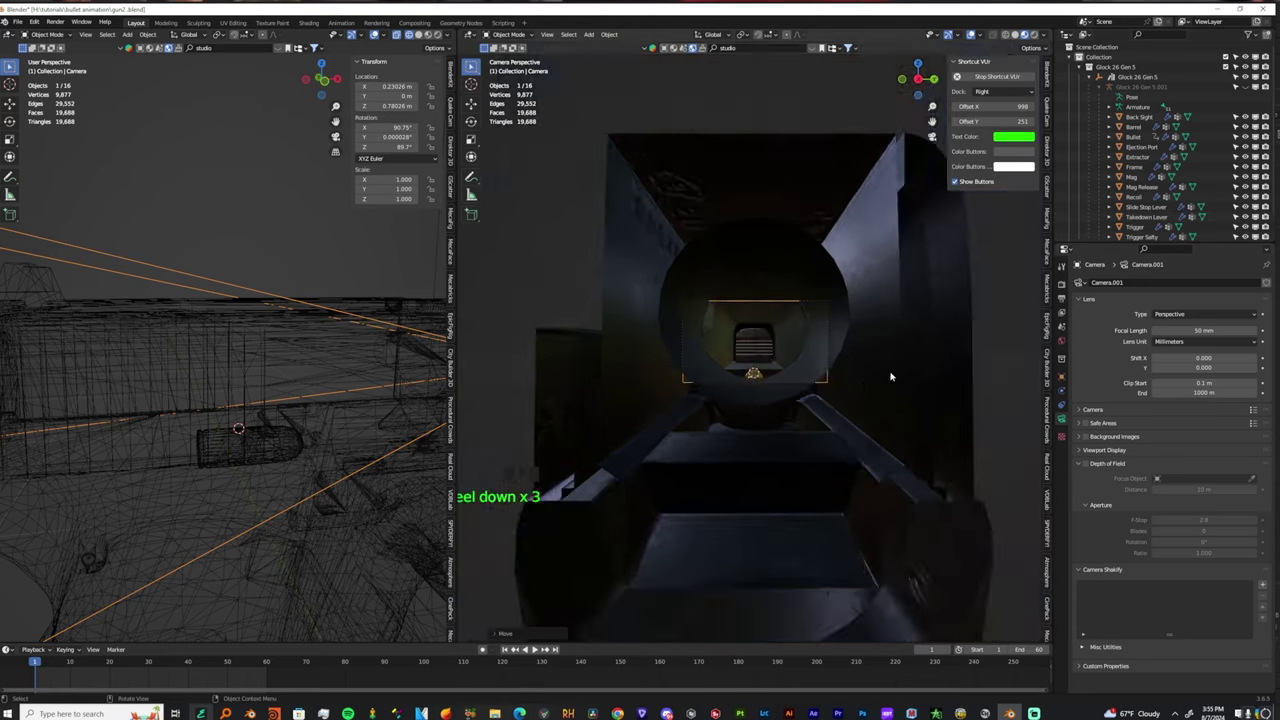
{"action": "scroll", "coordinate": [889, 374], "scroll_direction": "up", "scroll_amount": 4}
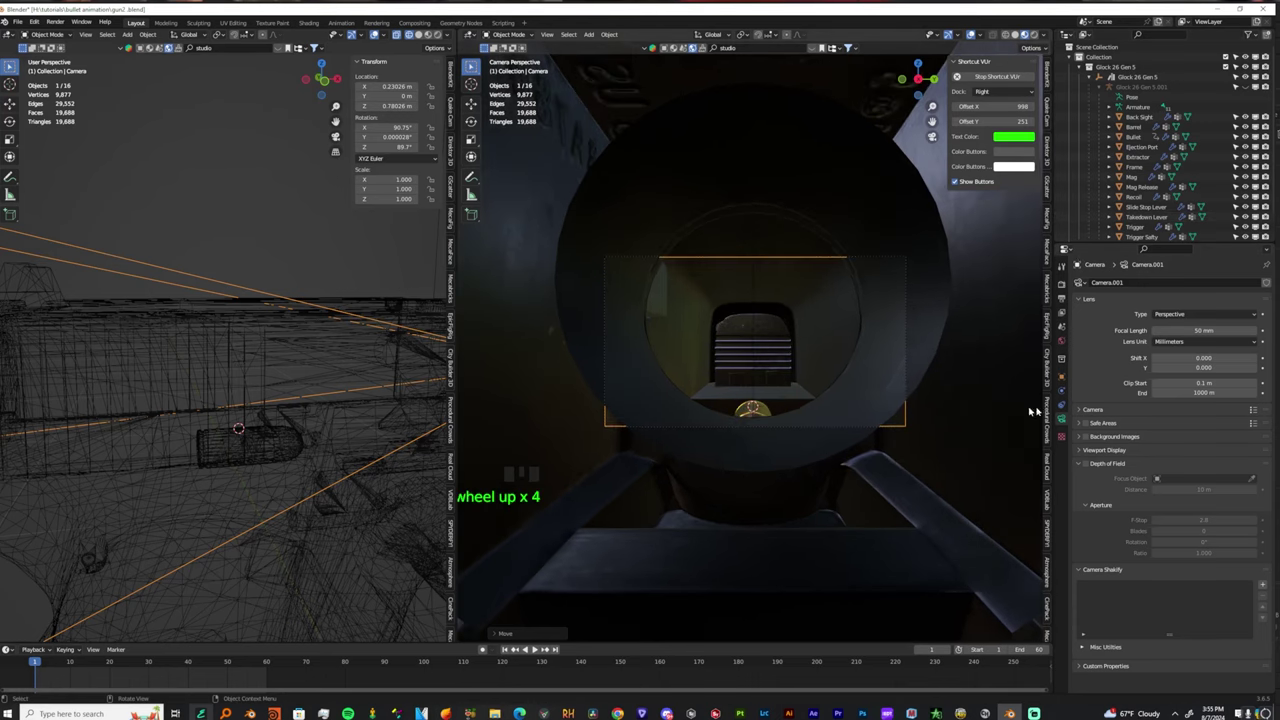
Set the Camera's Clip Start to 0.000001 m and its clip End to 1000000 m.
{"action": "left_click", "coordinate": [1205, 383]}
{"action": "type", "text": "0.000001"}
{"action": "key", "text": "Return"}
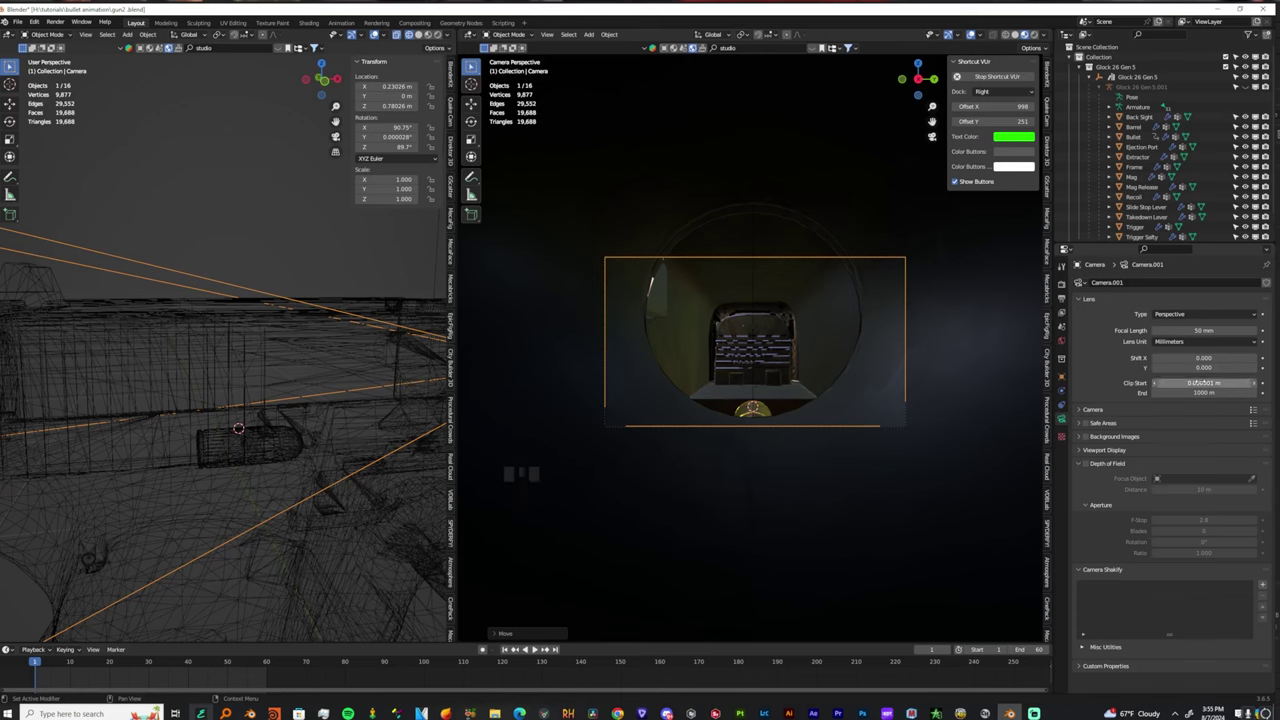
{"action": "left_click_drag", "start_coordinate": [1200, 393], "coordinate": [1214, 393]}
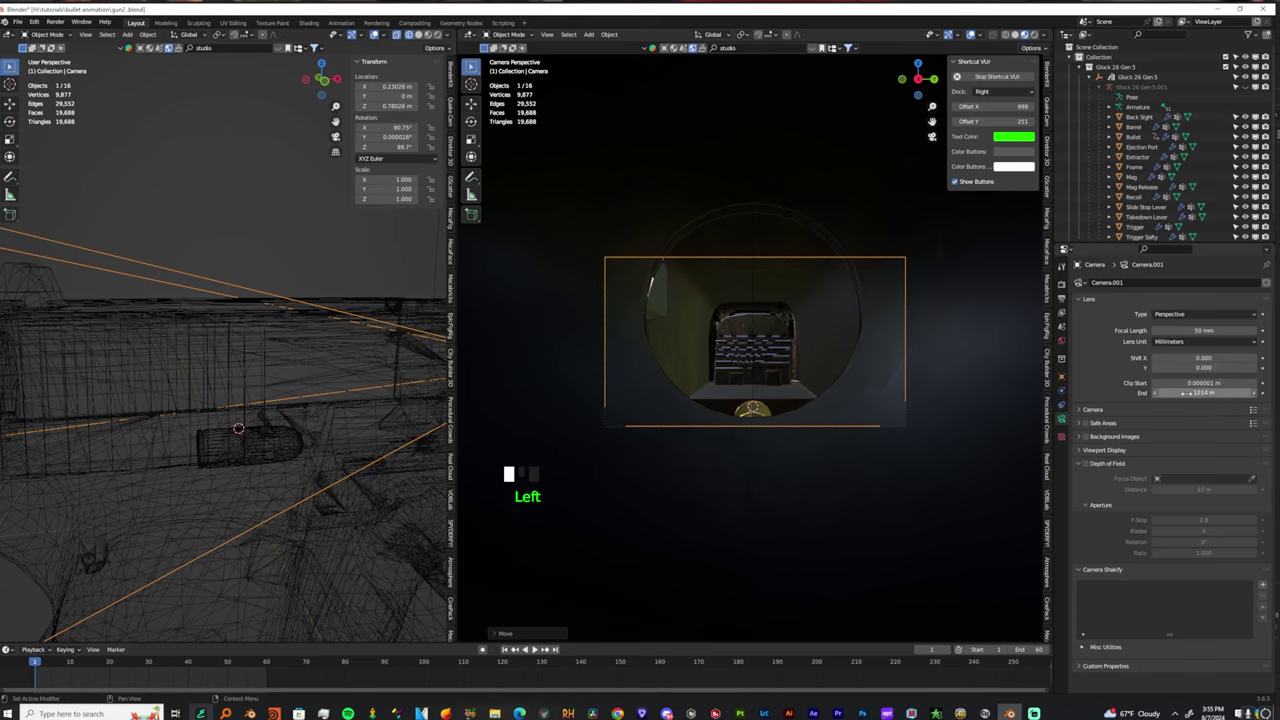
{"action": "left_click", "coordinate": [1190, 394]}
{"action": "type", "text": "1000000"}
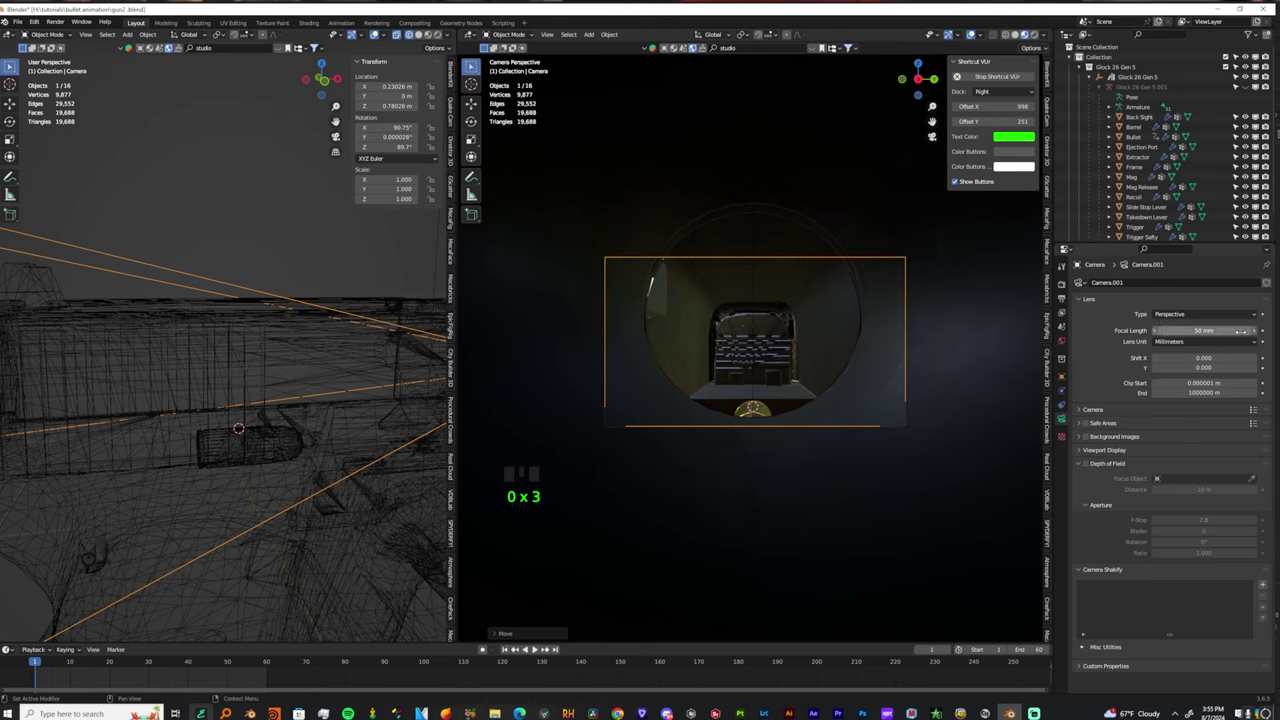
{"action": "key", "text": "Return"}
Go to frame 2 and move the Camera with walk navigation to about X 0.65 m, Z 0.69 m.
{"action": "mouse_move", "coordinate": [40, 672]}
{"action": "left_mouse_down"}
{"action": "mouse_move", "coordinate": [65, 670]}
{"action": "mouse_move", "coordinate": [37, 668]}
{"action": "left_mouse_up"}
{"action": "scroll", "coordinate": [768, 453], "scroll_direction": "down", "scroll_amount": 4}
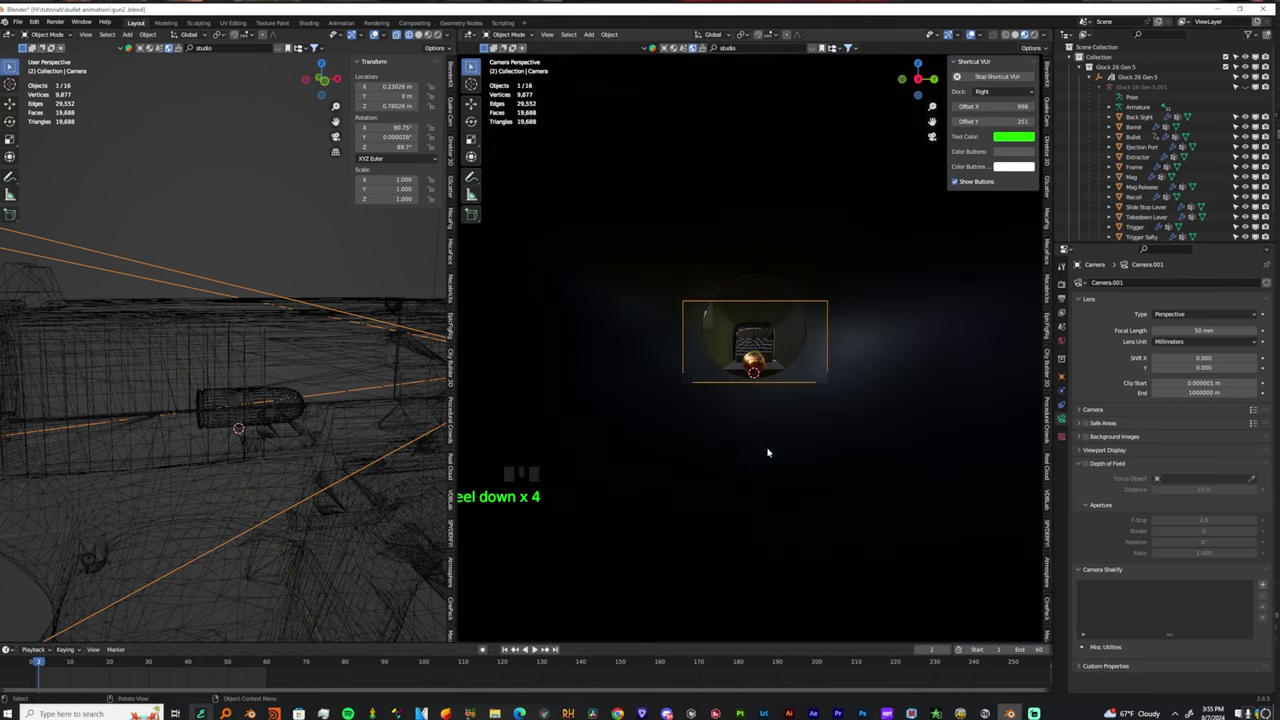
{"action": "key", "text": "shift+f"}
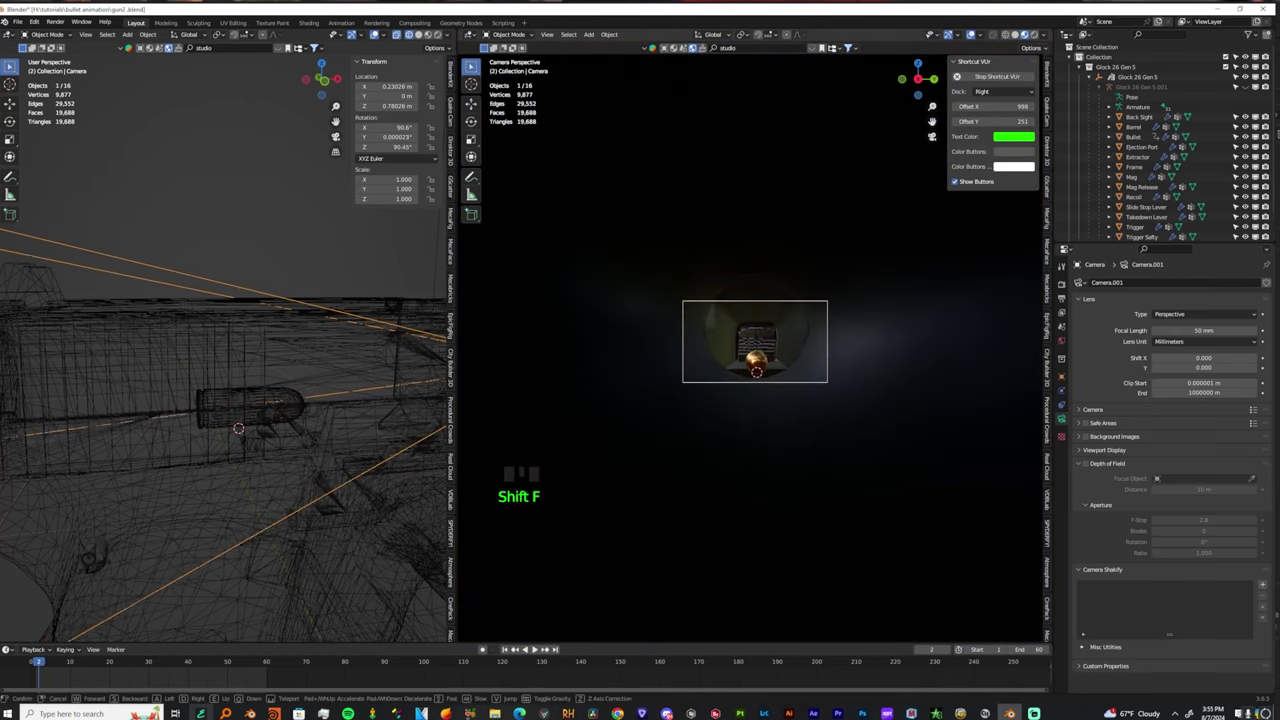
{"action": "key", "text": "w"}
{"action": "key", "text": "q"}
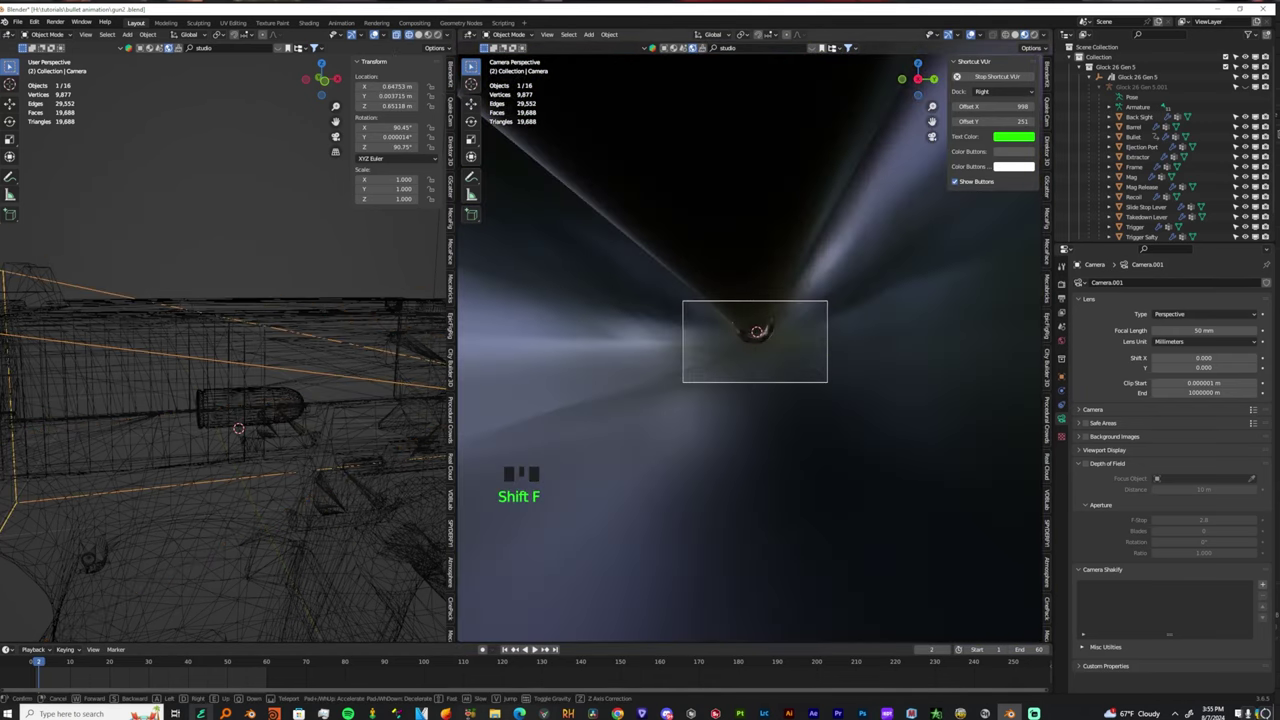
{"action": "left_click", "coordinate": [757, 386]}
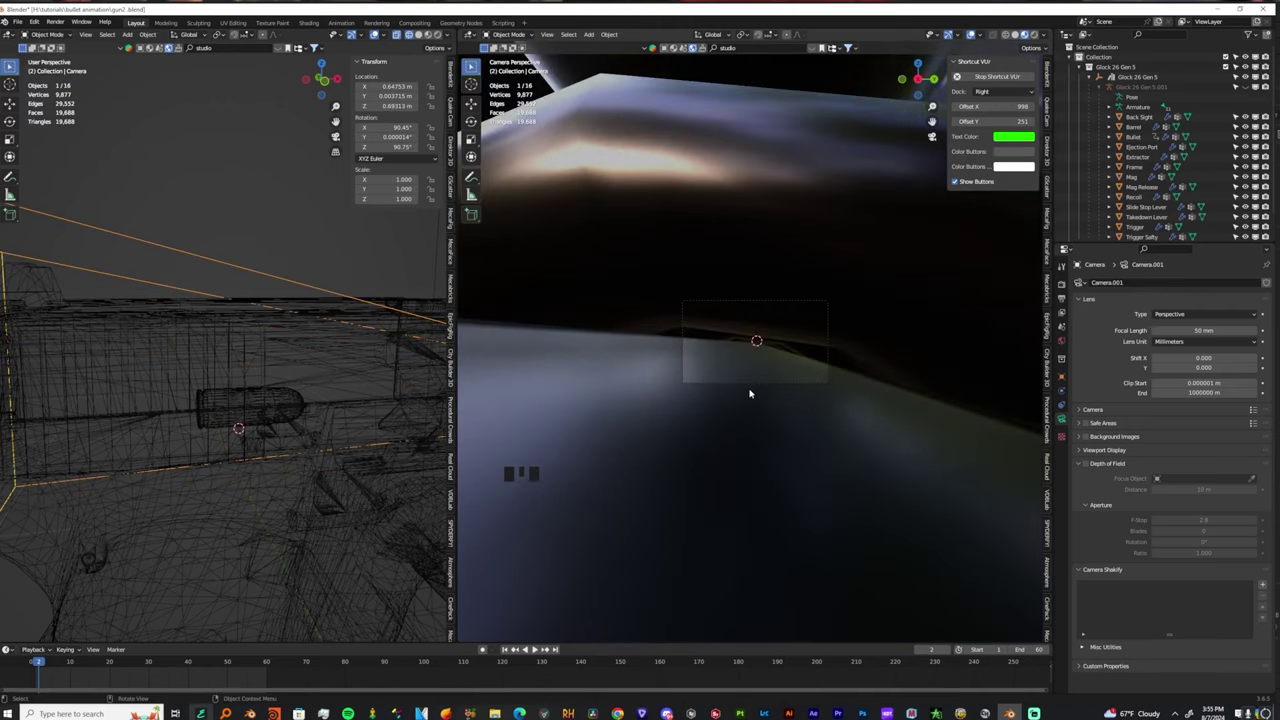
Walk the Camera to a position in front of the muzzle, at about X 1.07 m, Z 0.78 m, facing the barrel.
{"action": "key", "text": "grave"}
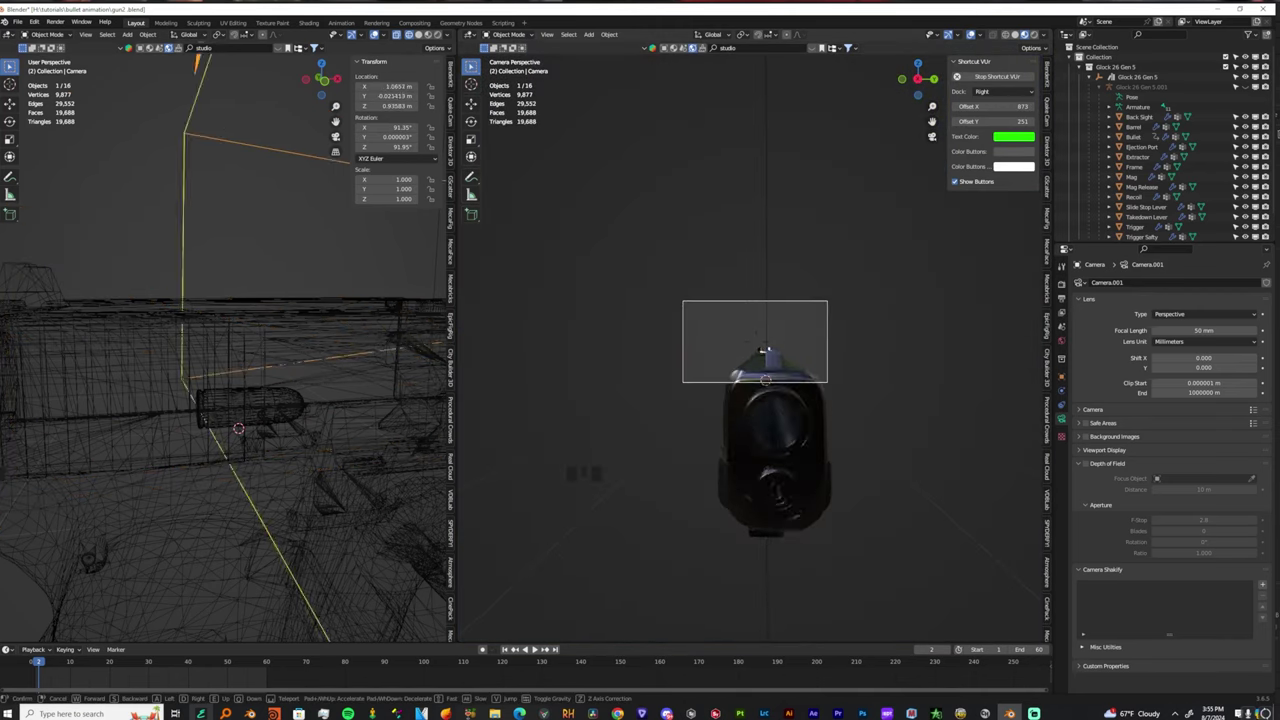
{"action": "key", "text": "s"}
{"action": "key", "text": "q"}
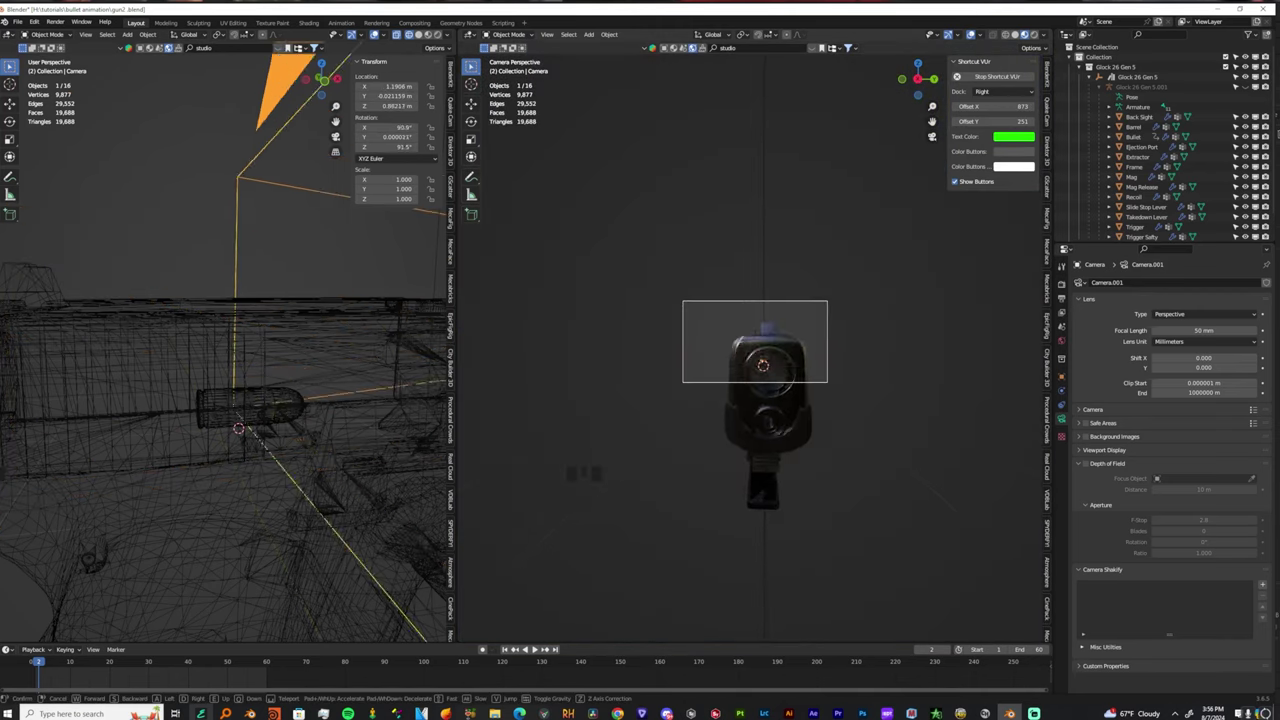
{"action": "key", "text": "w"}
{"action": "key", "text": "d"}
{"action": "key", "text": "q"}
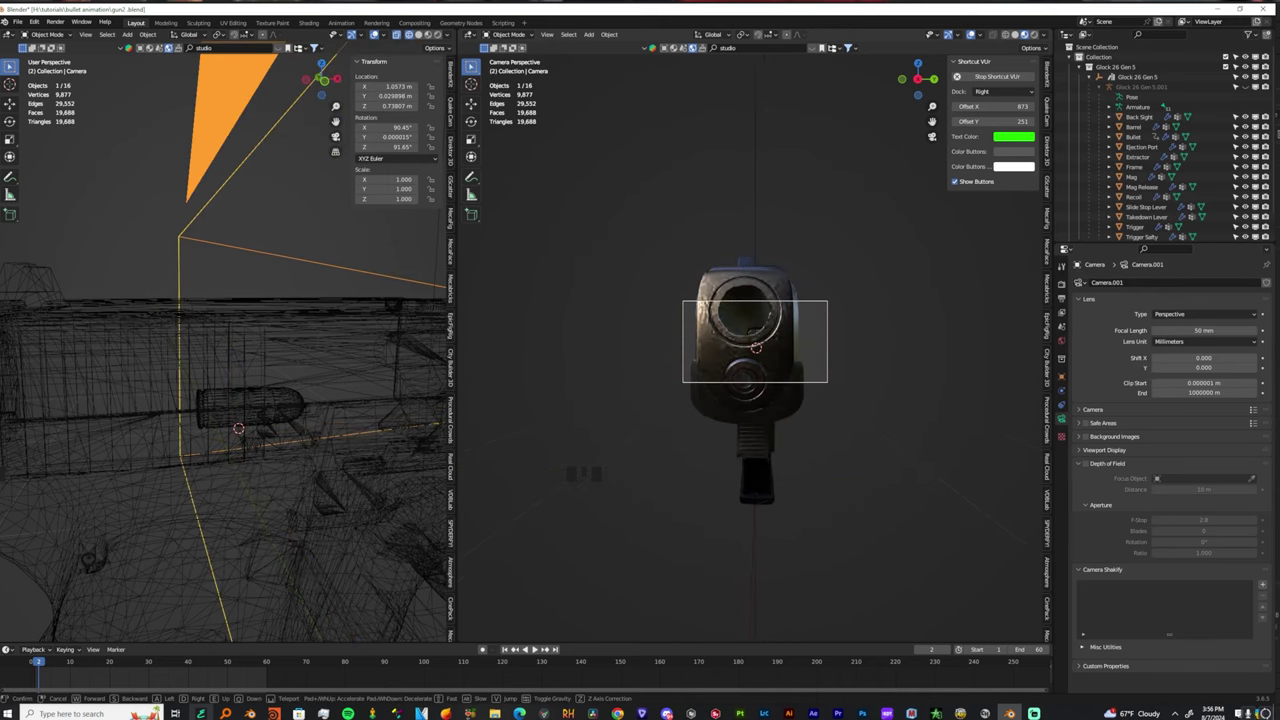
{"action": "key", "text": "s"}
{"action": "key", "text": "a"}
{"action": "key", "text": "w"}
{"action": "key", "text": "d"}
{"action": "key", "text": "e"}
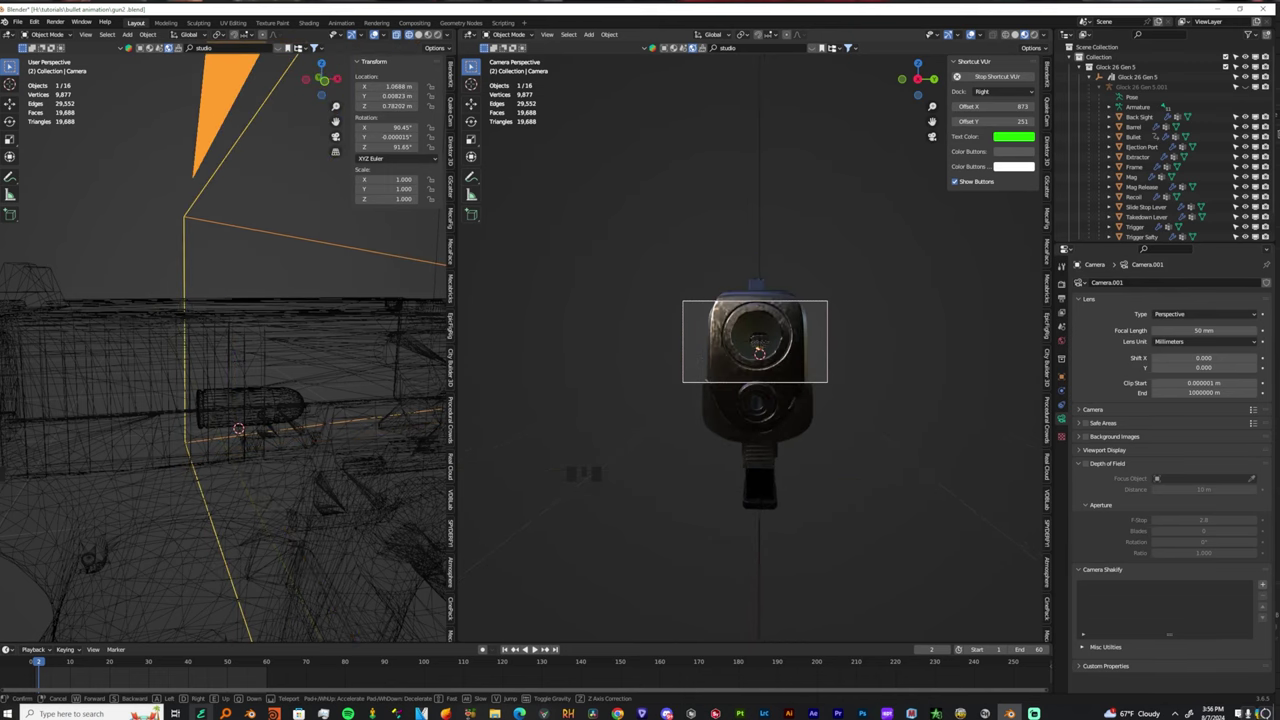
{"action": "left_click", "coordinate": [794, 386]}
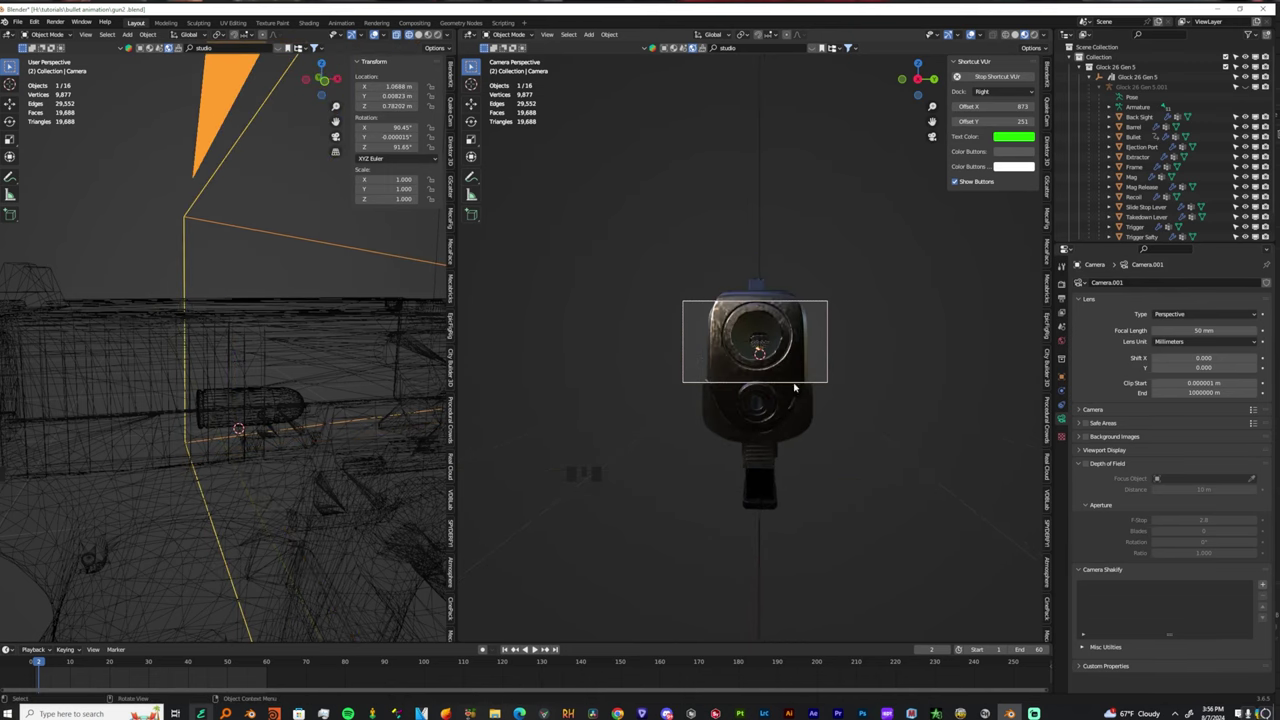
Search the keymap preferences for "fly" to examine the View Navigation (Walk/Fly) binding, and close the preferences.
{"action": "left_click", "coordinate": [17, 22]}
{"action": "left_click", "coordinate": [34, 21]}
{"action": "left_click", "coordinate": [34, 21]}
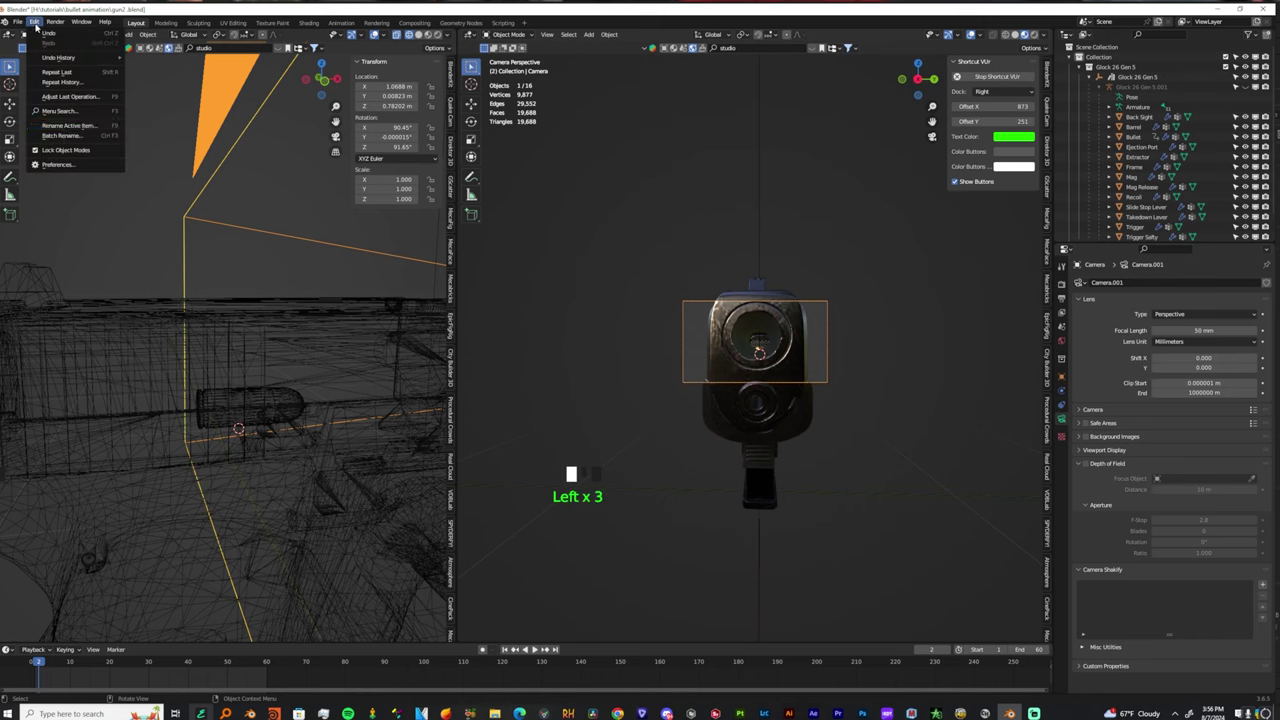
{"action": "left_click", "coordinate": [76, 170]}
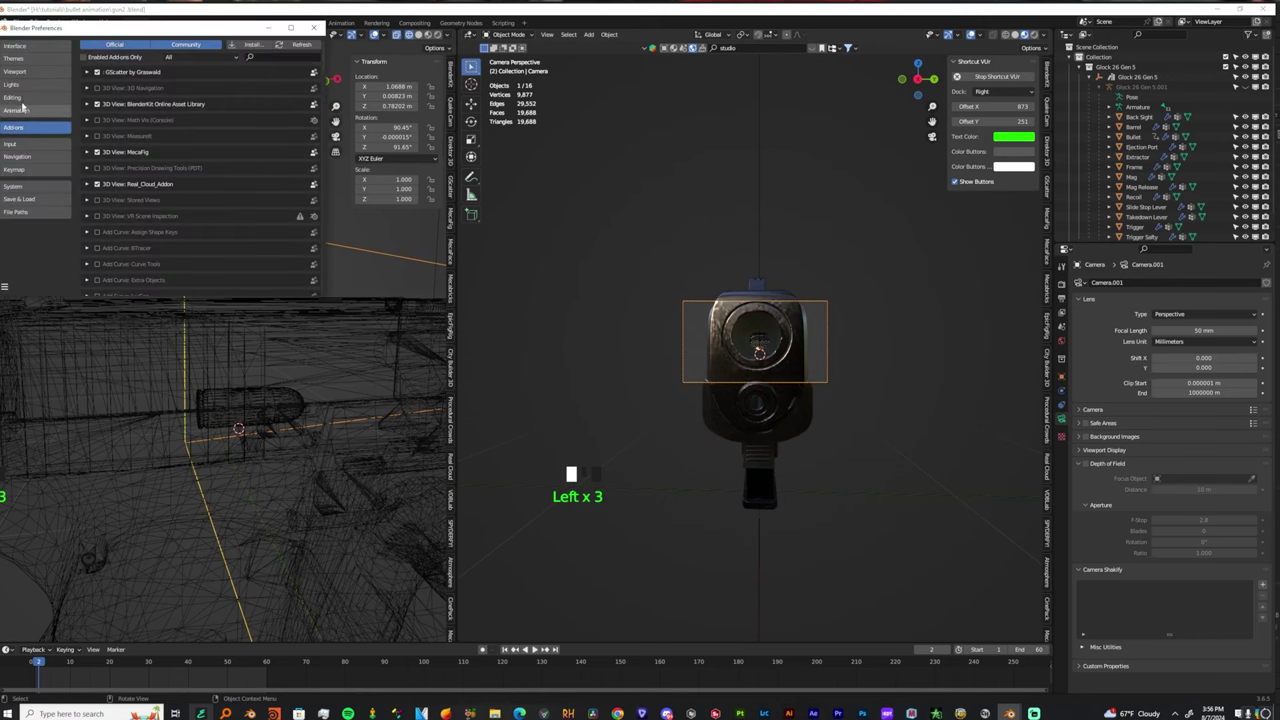
{"action": "left_click", "coordinate": [20, 158]}
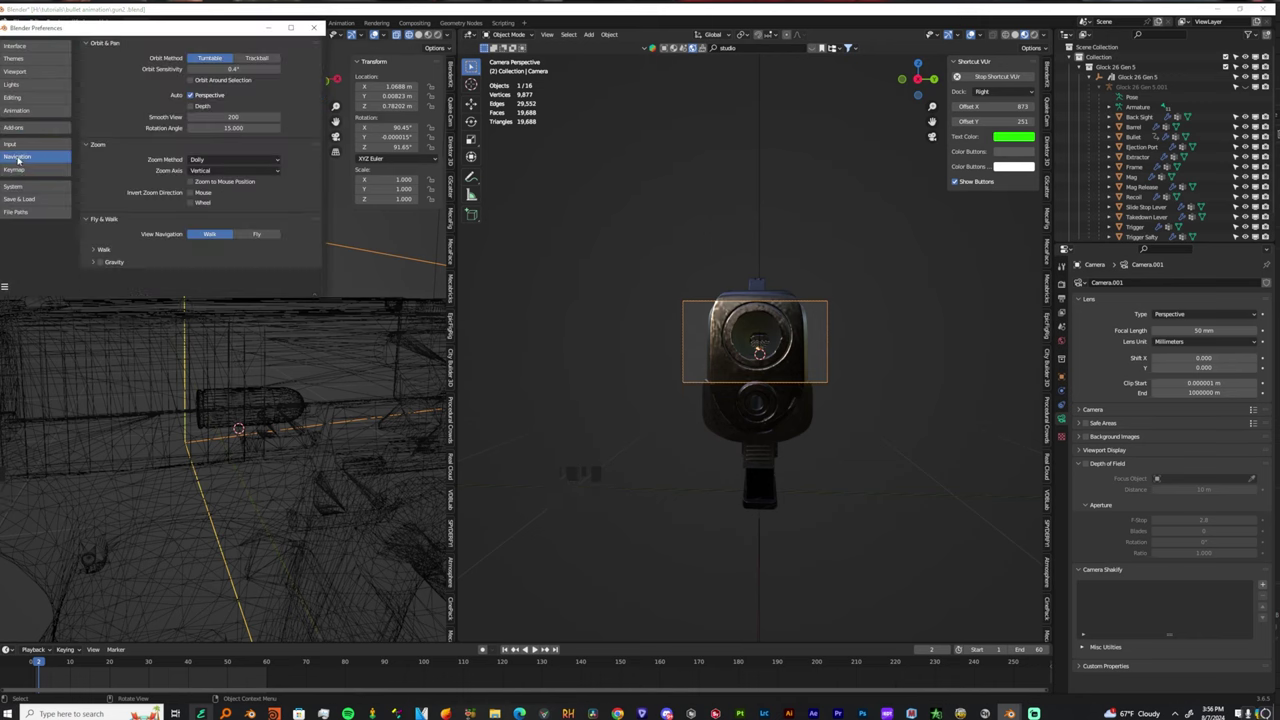
{"action": "left_click", "coordinate": [23, 172]}
{"action": "left_click", "coordinate": [200, 57]}
{"action": "type", "text": "fly"}
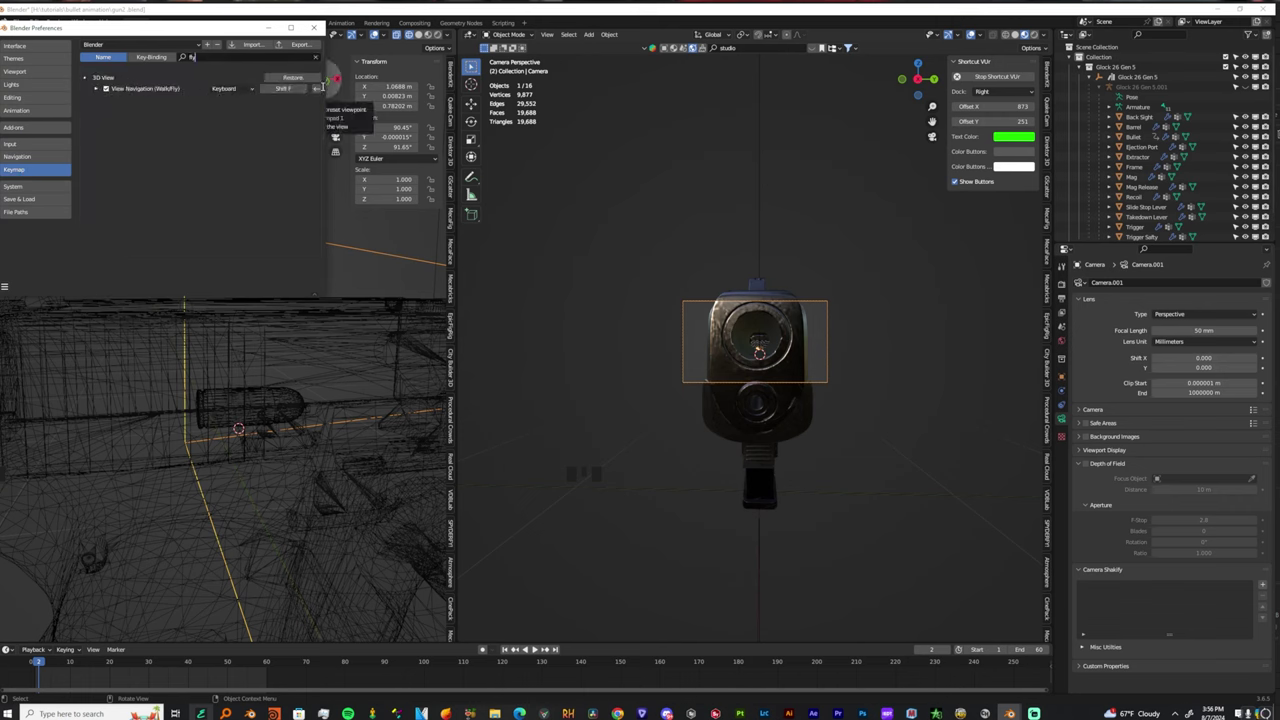
{"action": "left_click_drag", "start_coordinate": [322, 88], "coordinate": [565, 75]}
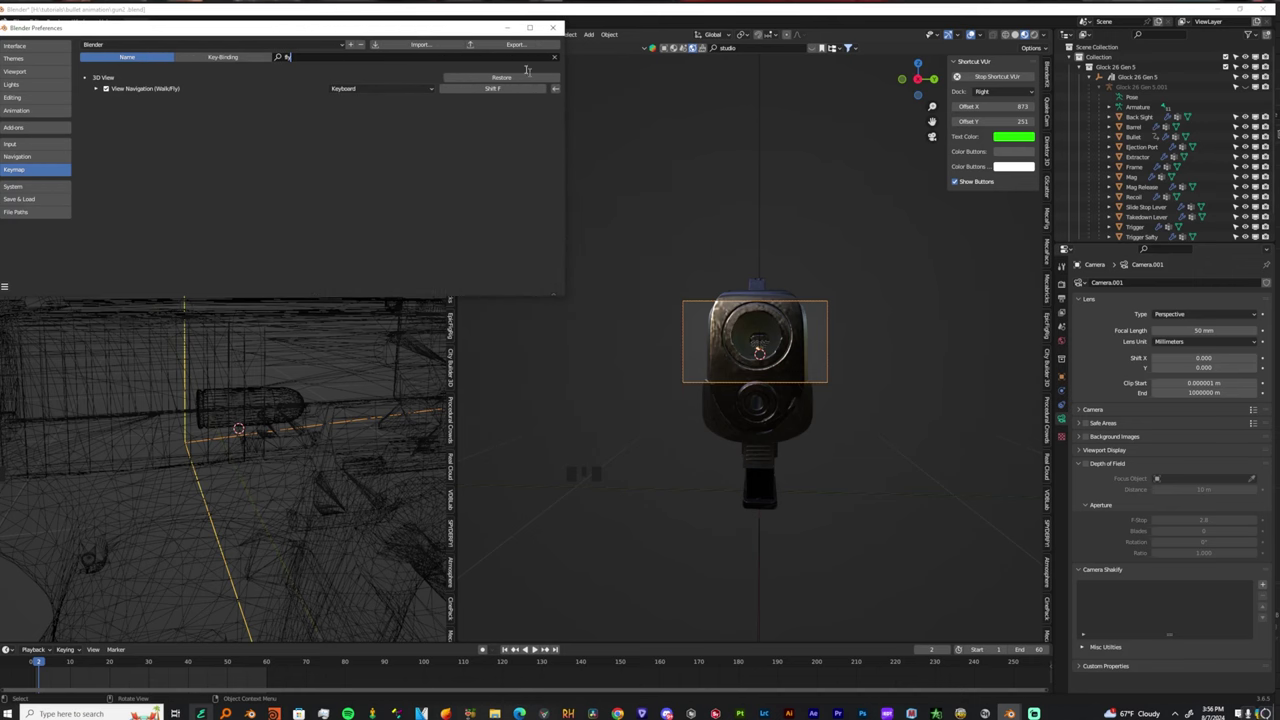
{"action": "left_click", "coordinate": [557, 29]}
Walk the Camera into the barrel to about X 0.043 m, Y -0.004 m, Z 0.787 m, facing the bullet.
{"action": "key", "text": "shift+f"}
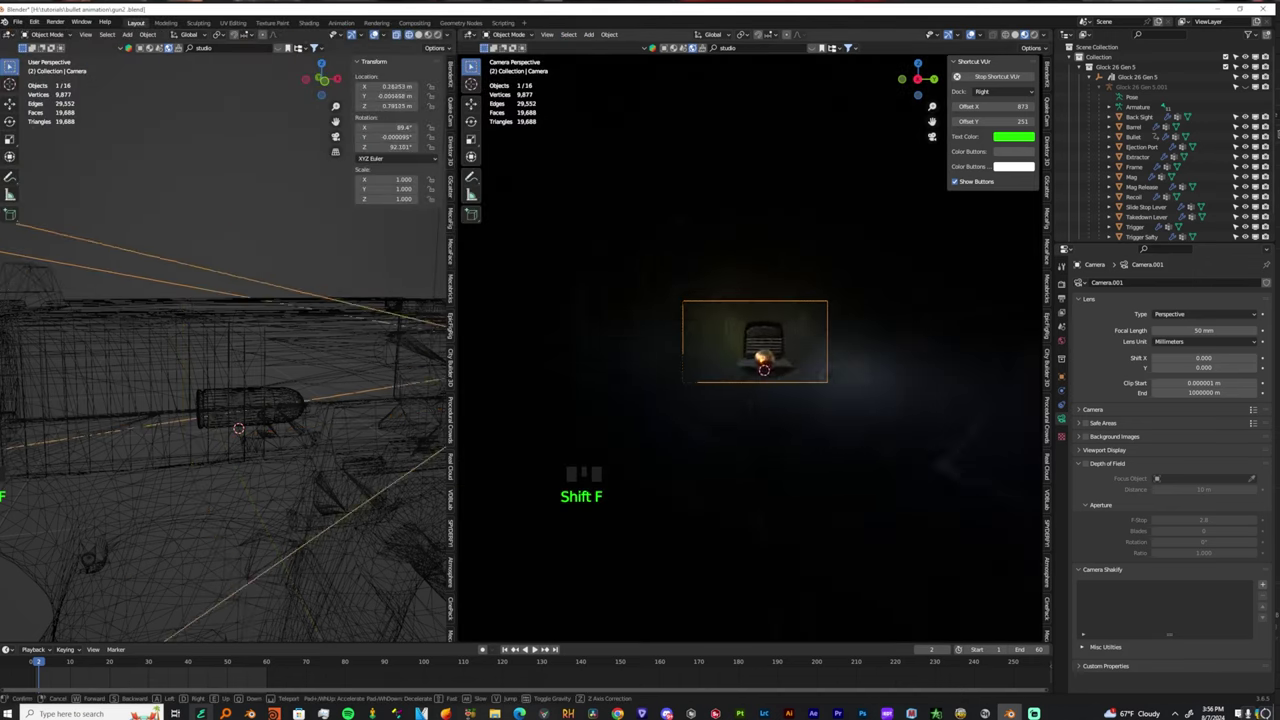
{"action": "key", "text": "a"}
{"action": "key", "text": "w"}
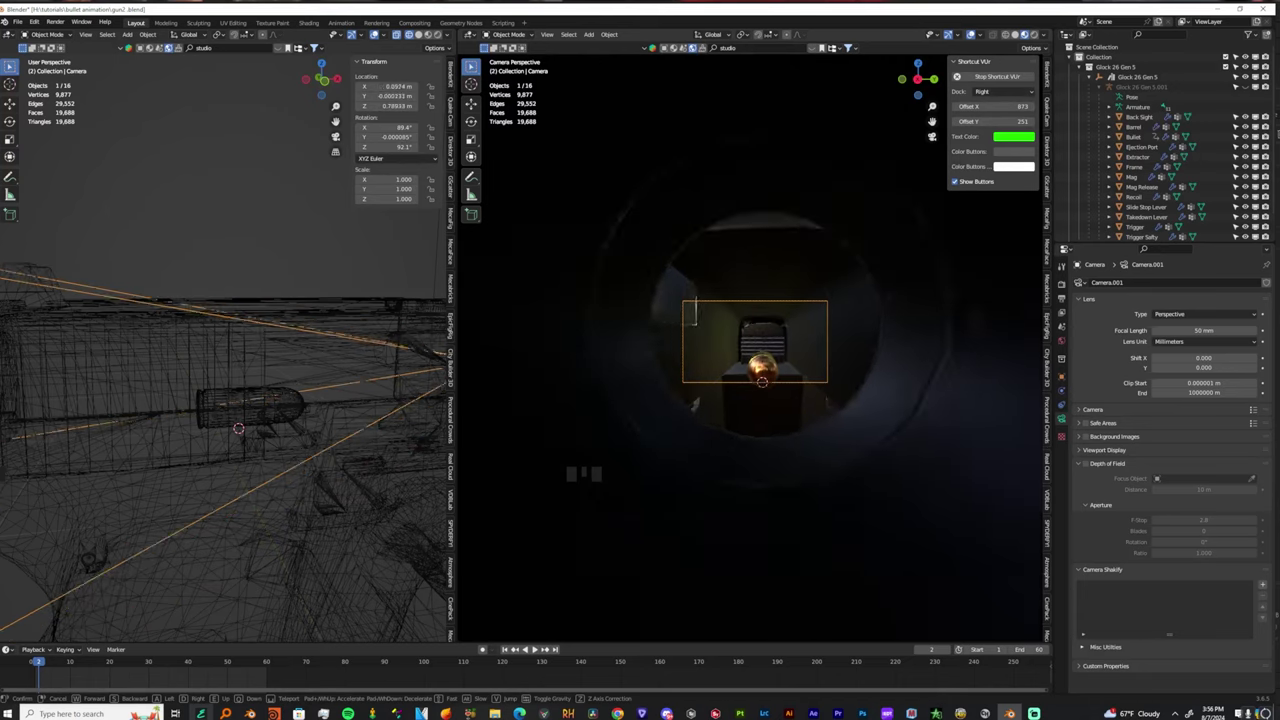
{"action": "key", "text": "s"}
{"action": "key", "text": "w"}
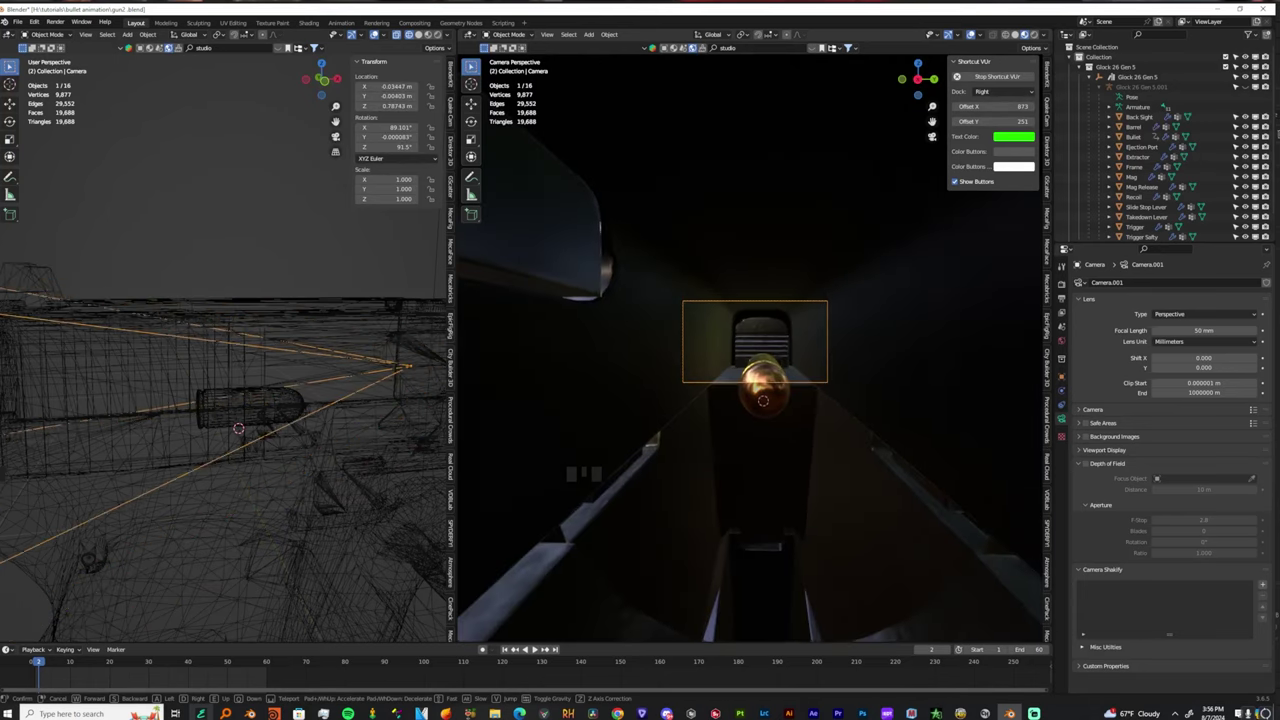
{"action": "key", "text": "s"}
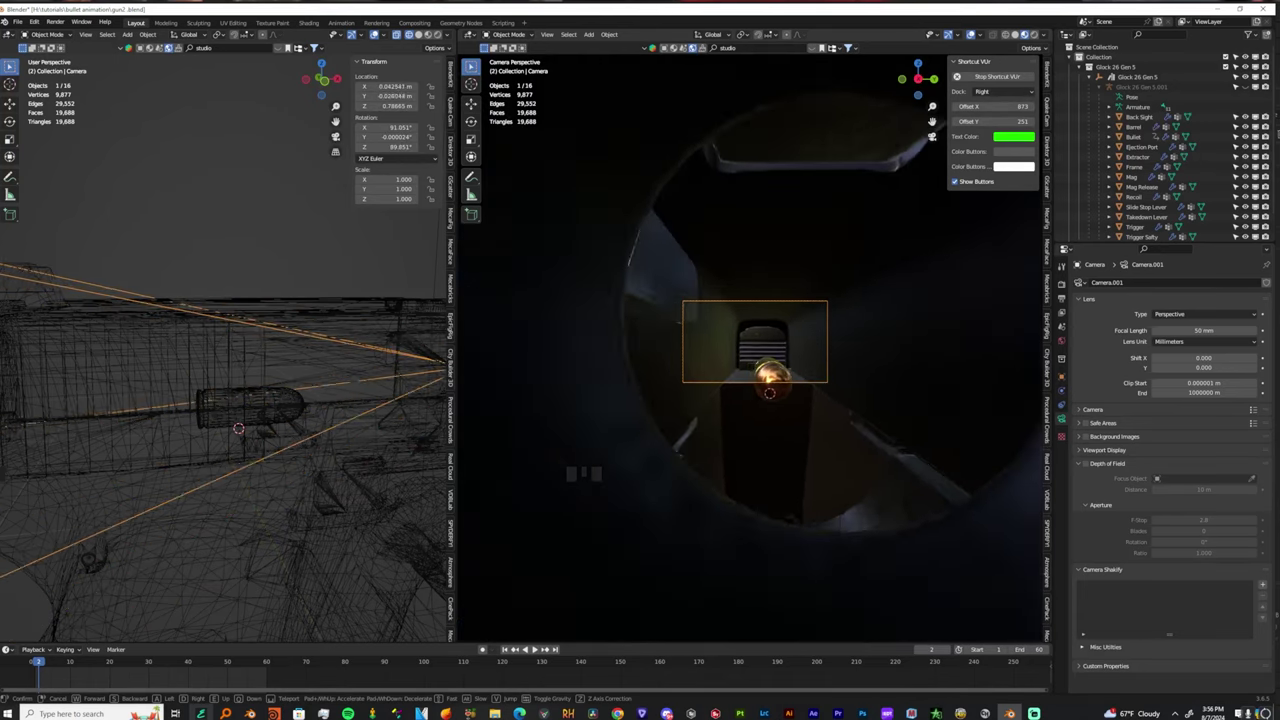
{"action": "key", "text": "Return"}
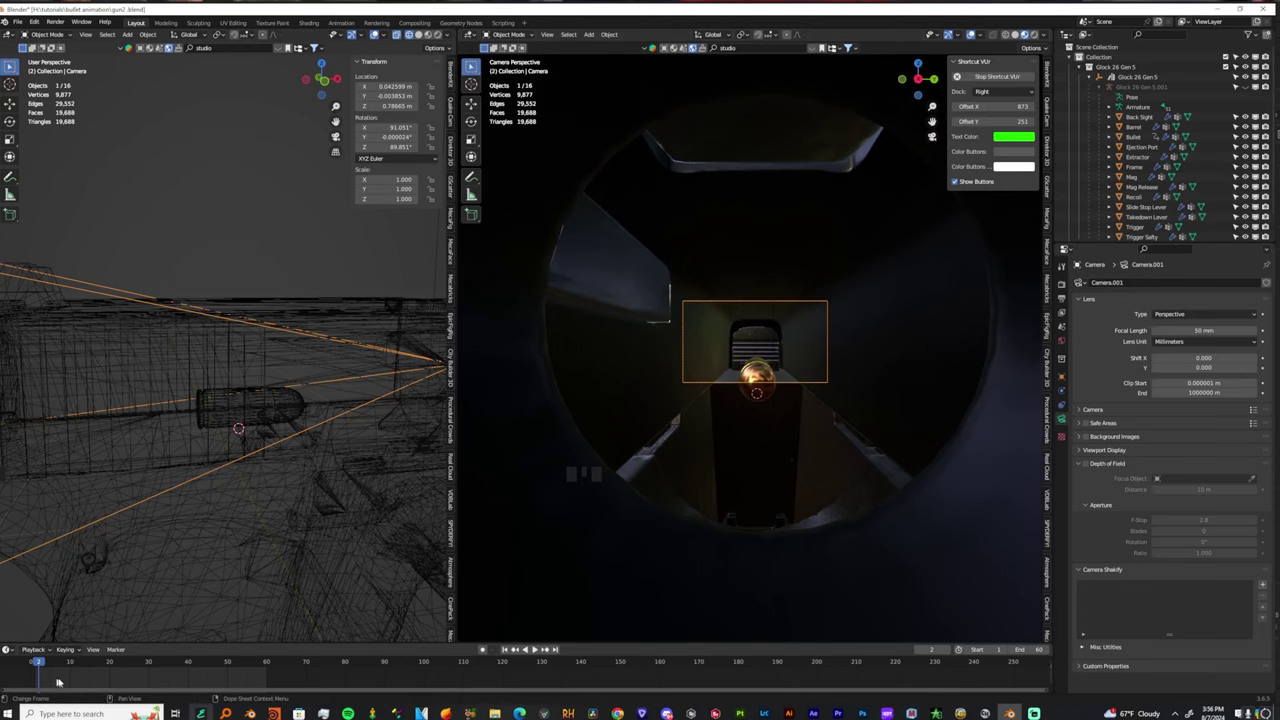
Go to frame 1, turn on auto keying, enlarge the timeline and keep the Camera selected.
{"action": "key", "text": "Left"}
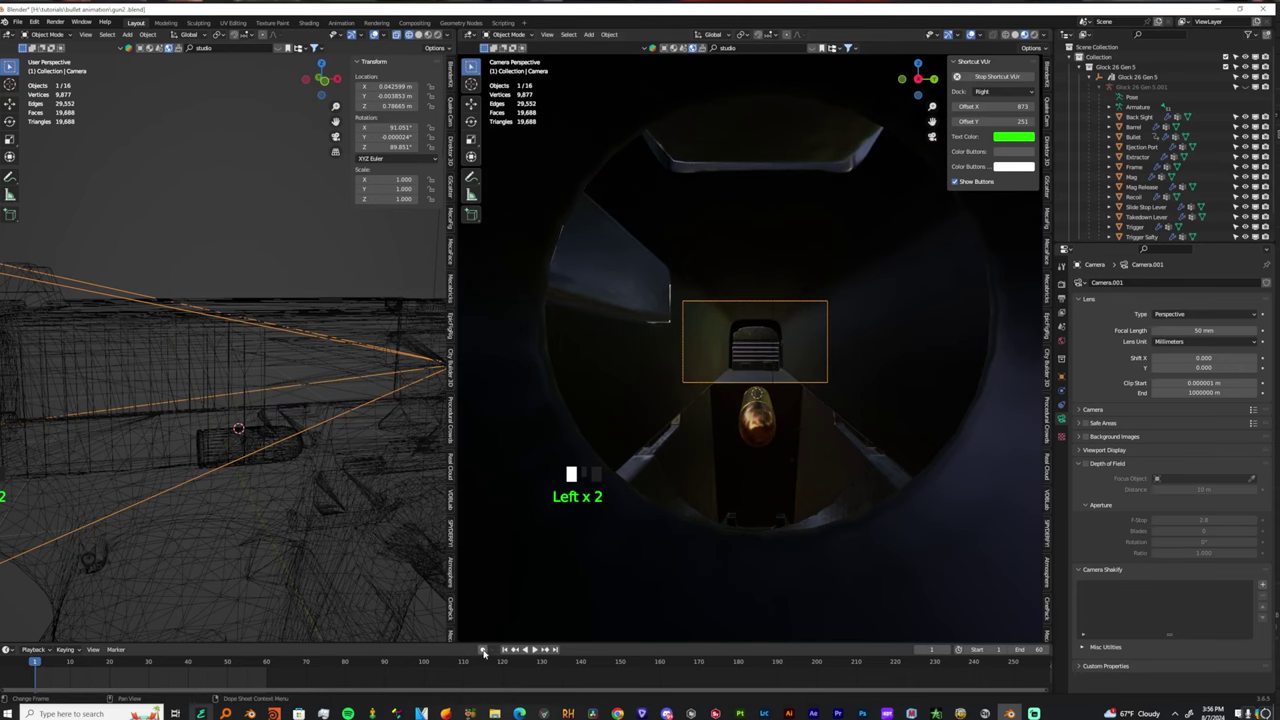
{"action": "left_click_drag", "start_coordinate": [483, 651], "coordinate": [481, 506]}
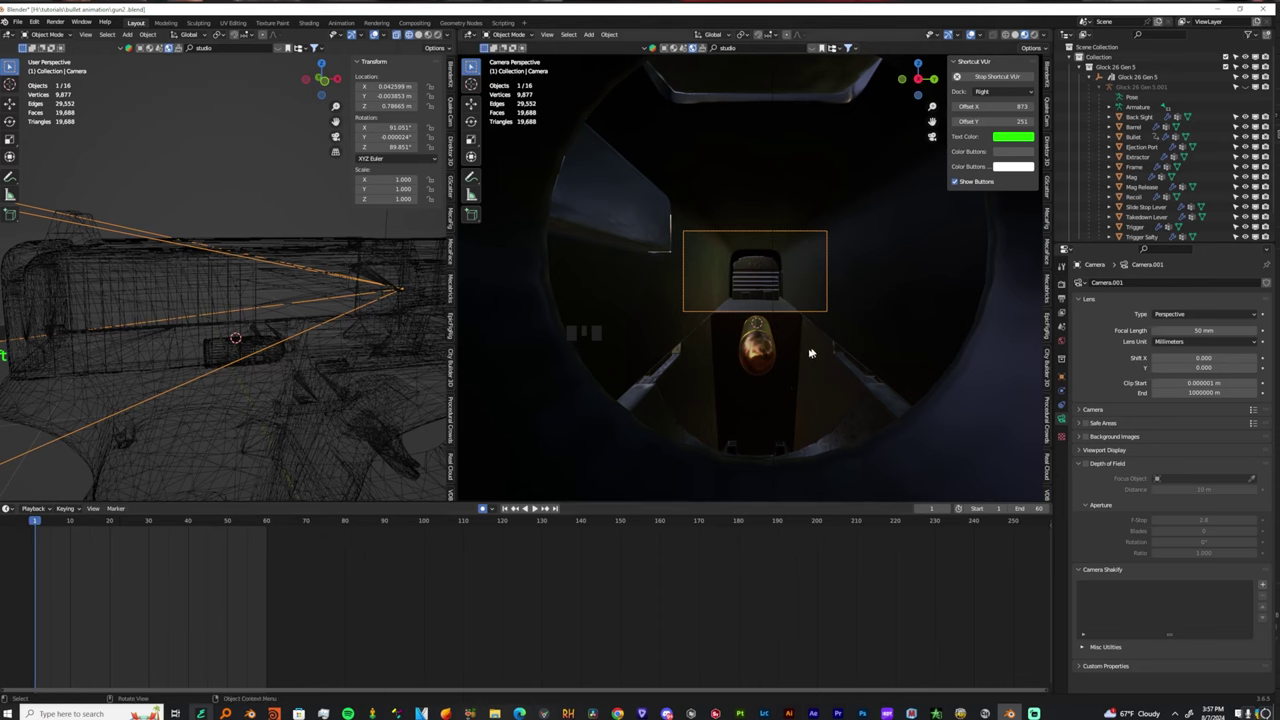
{"action": "left_click", "coordinate": [758, 350]}
{"action": "left_click", "coordinate": [795, 309]}
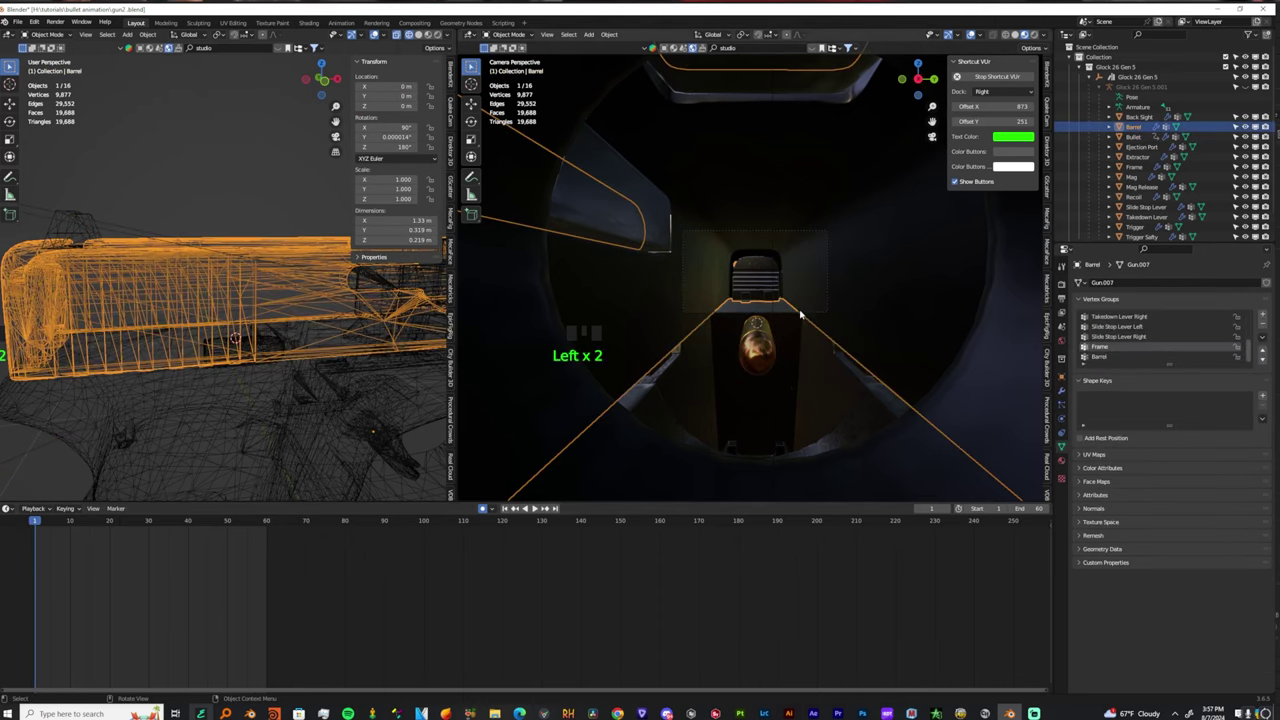
{"action": "left_click", "coordinate": [800, 309]}
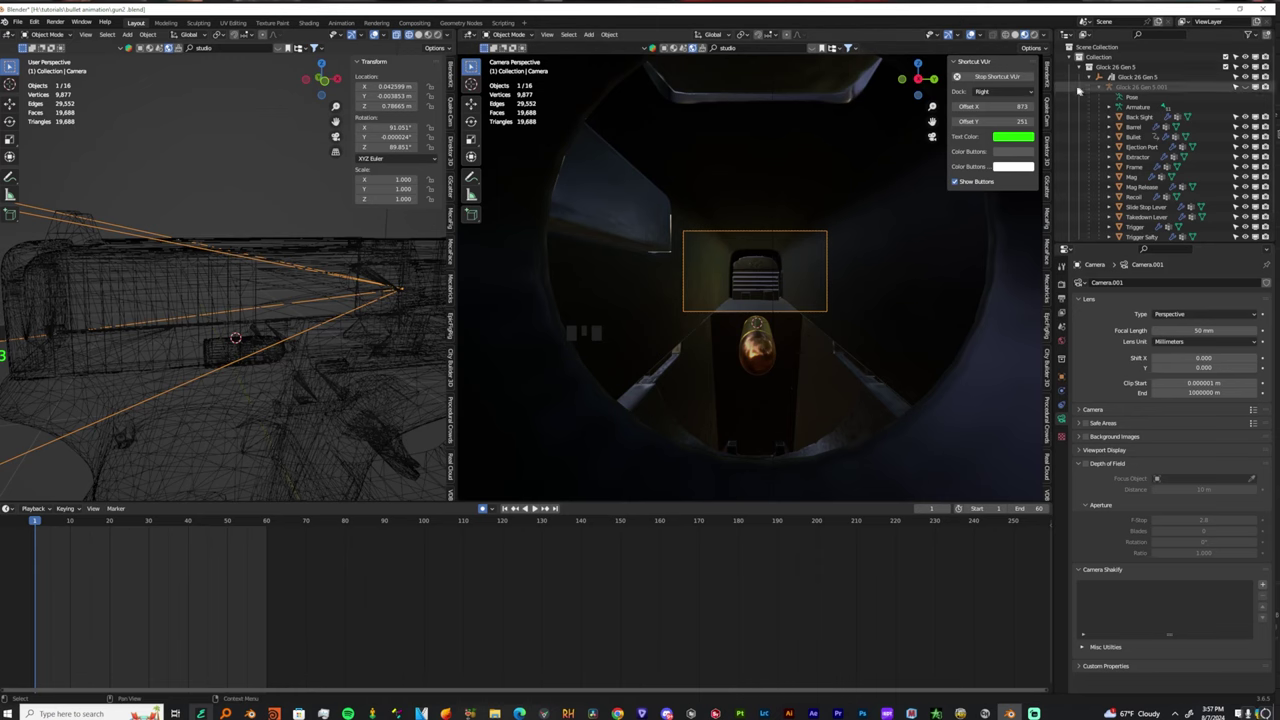
Show the Camera's transform values beside the camera view and keyframe its location and rotation at frame 1.
{"action": "scroll", "coordinate": [1048, 85], "scroll_direction": "up", "scroll_amount": 11}
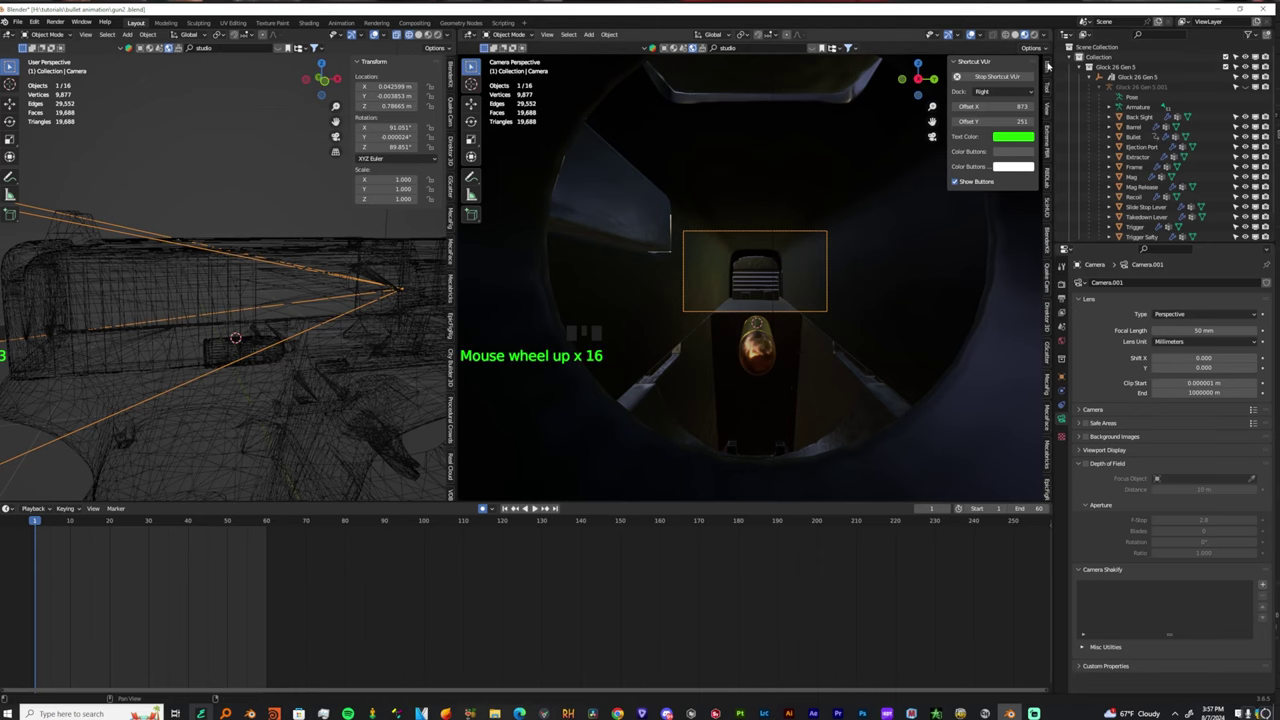
{"action": "left_click", "coordinate": [1048, 67]}
{"action": "left_click", "coordinate": [1049, 86]}
{"action": "left_click", "coordinate": [1044, 77]}
{"action": "left_click", "coordinate": [1043, 75]}
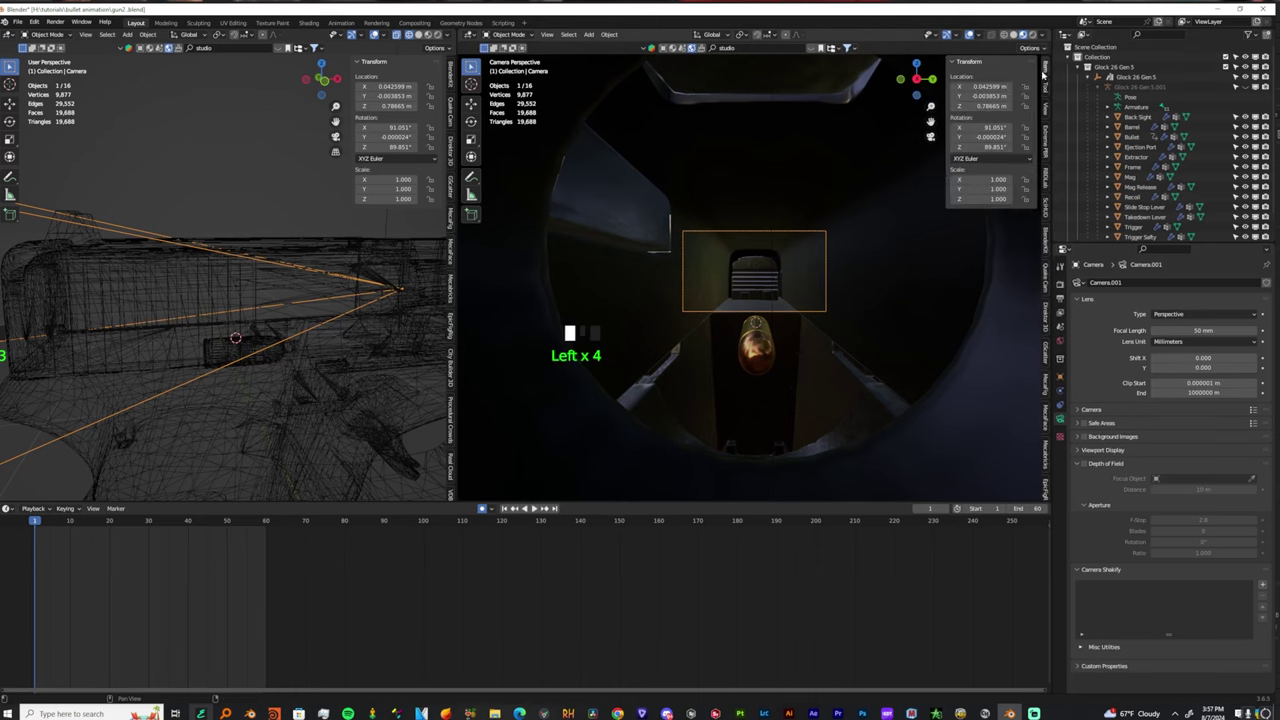
{"action": "key", "text": "i"}
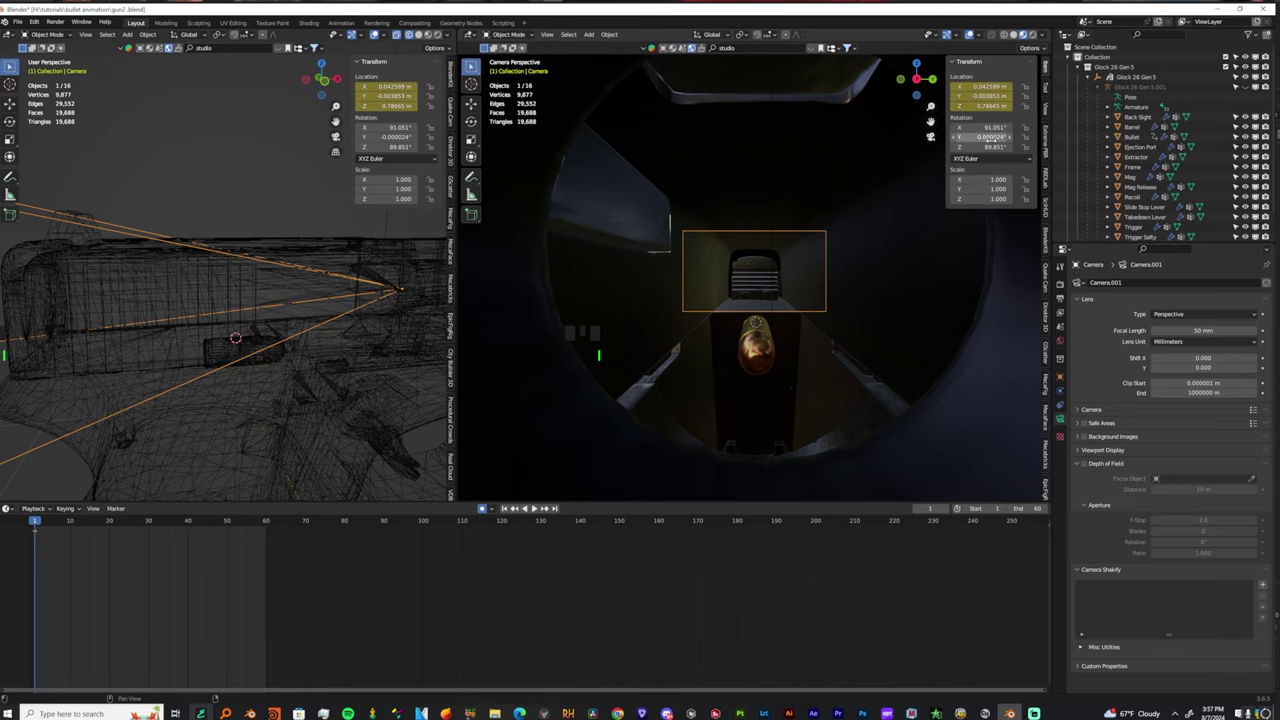
{"action": "key", "text": "i"}
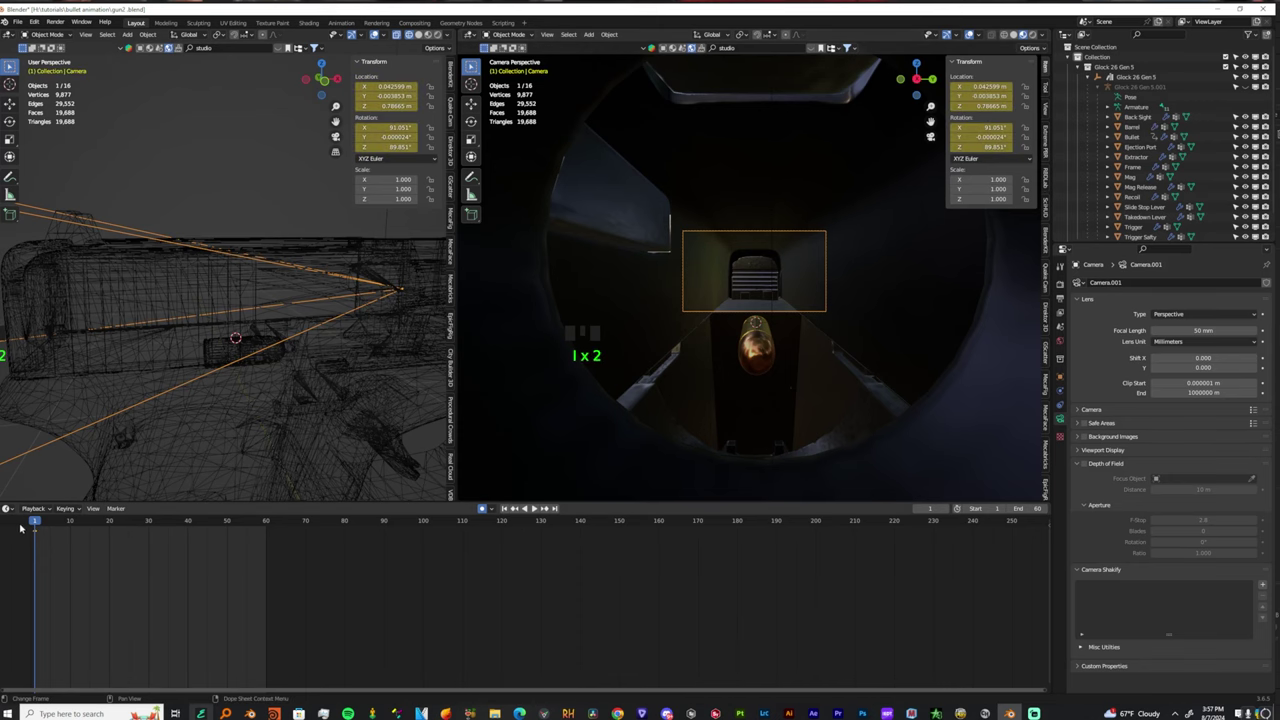
At frame 5, walk the Camera backward along the barrel to about X 0.5 m, Z 0.79 m.
{"action": "left_click_drag", "start_coordinate": [38, 520], "coordinate": [51, 521]}
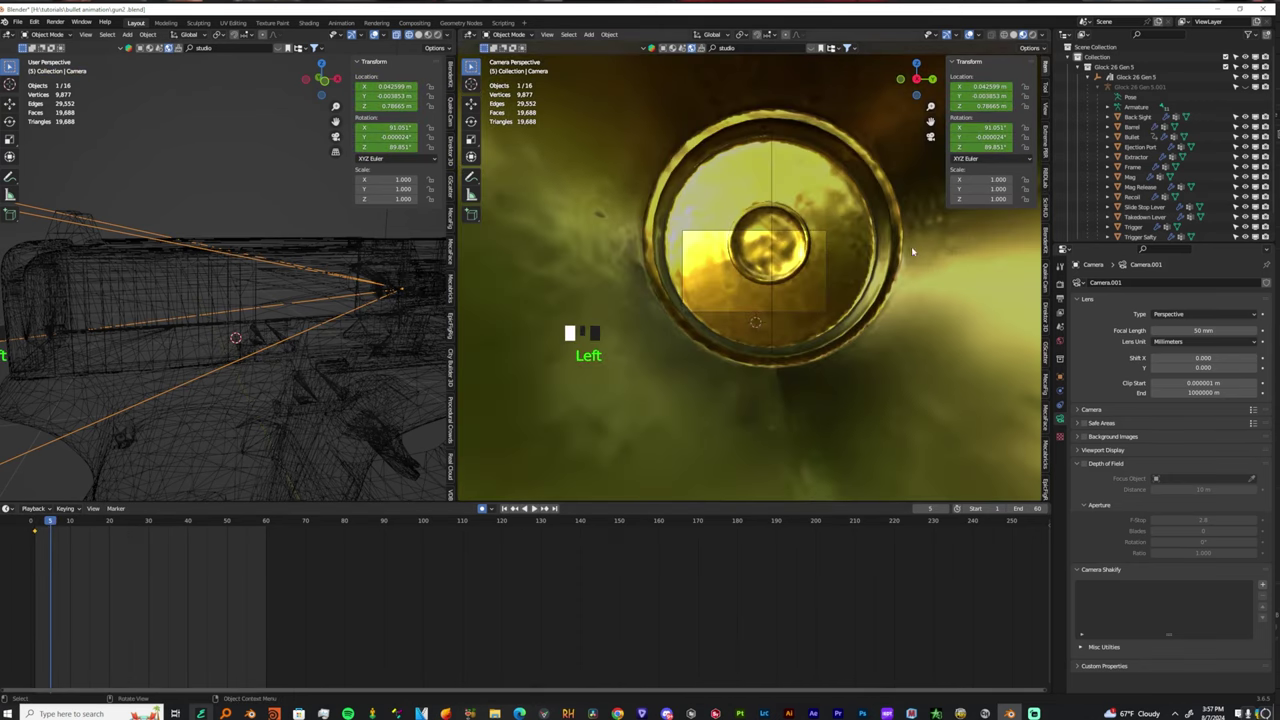
{"action": "key", "text": "shift+f"}
{"action": "key", "text": "s"}
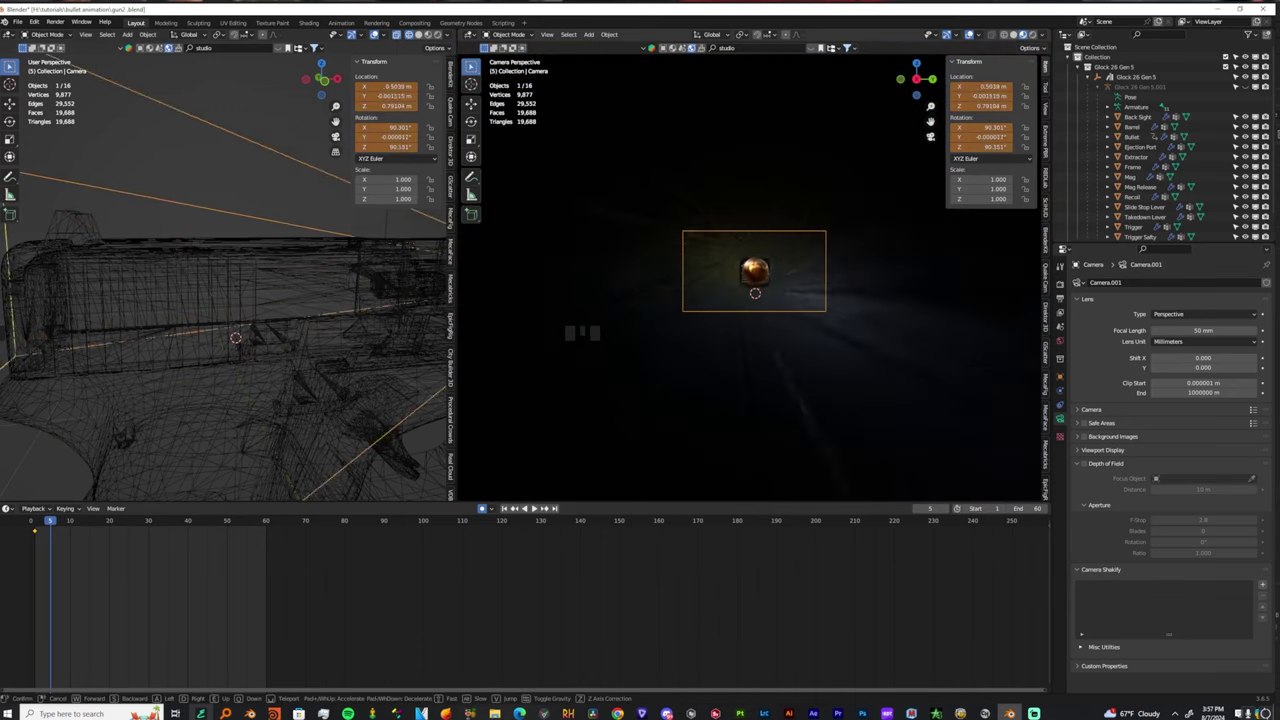
{"action": "left_click", "coordinate": [869, 250]}
At frame 11, walk the Camera out in front of the muzzle to about X 1.57 m, Z 0.79 m.
{"action": "left_click_drag", "start_coordinate": [50, 522], "coordinate": [57, 524]}
{"action": "key", "text": "shift+f"}
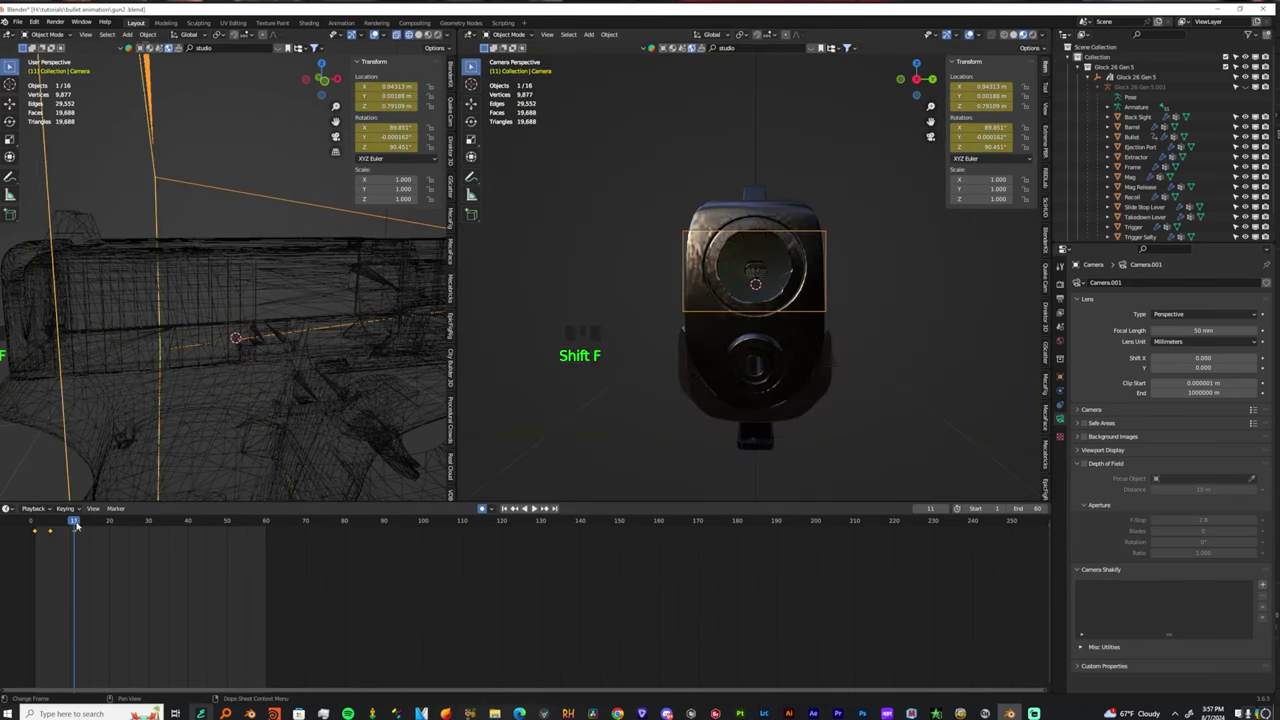
{"action": "key", "text": "shift+Left"}
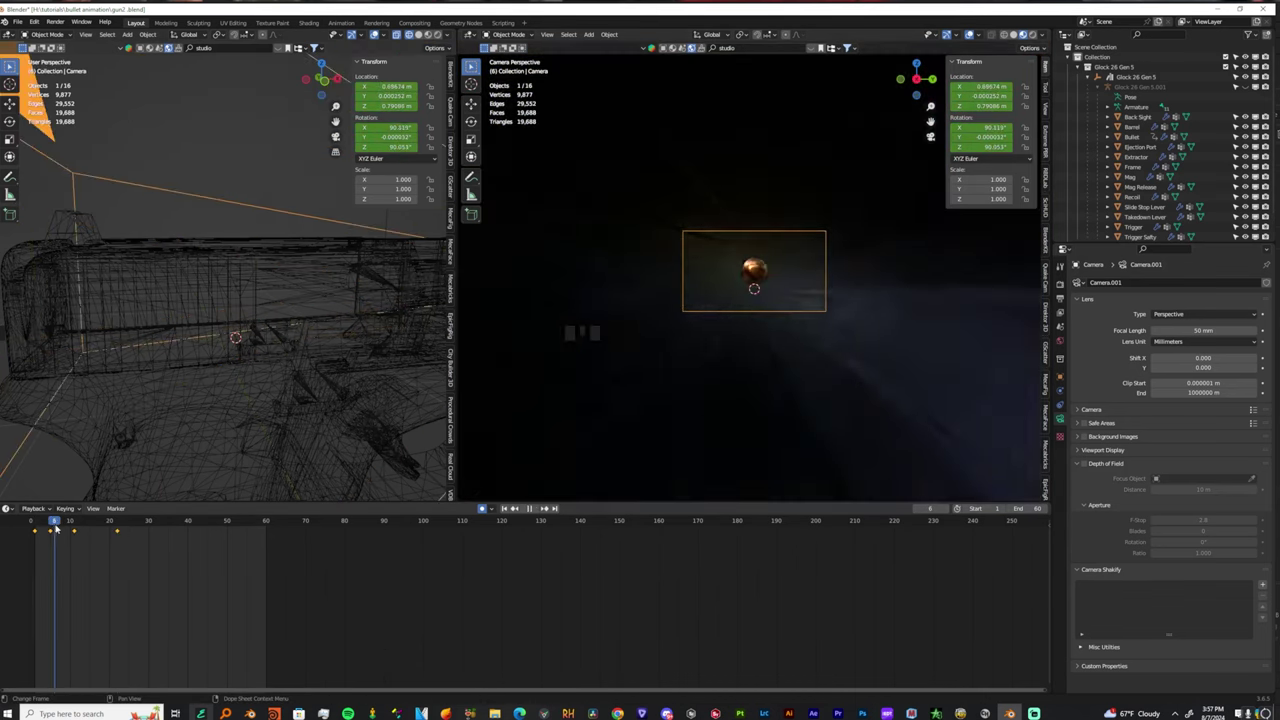
{"action": "key", "text": "shift+f"}
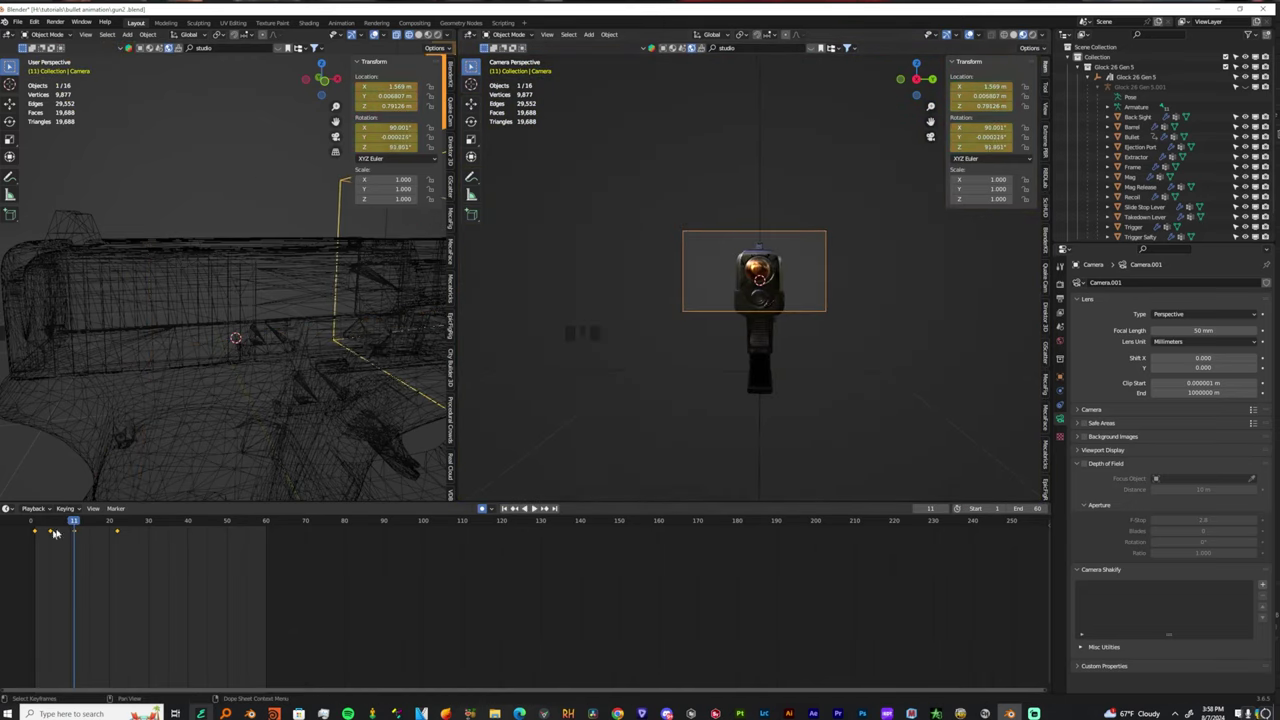
Preview the motion and, at frame 22, walk the Camera to about X 1.85 m, Y 0.53 m, turned toward the gun.
{"action": "left_click", "coordinate": [431, 693]}
{"action": "key", "text": "space"}
{"action": "key", "text": "space"}
{"action": "left_click", "coordinate": [431, 693]}
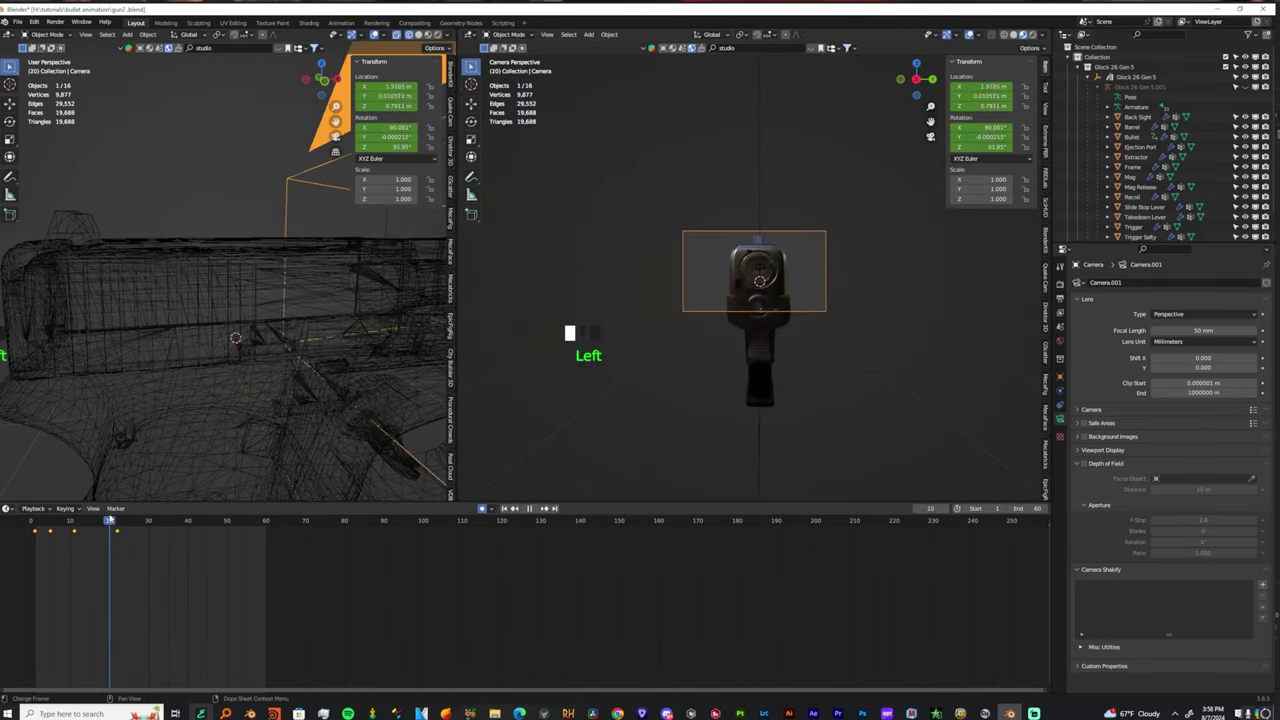
{"action": "key", "text": "shift+f"}
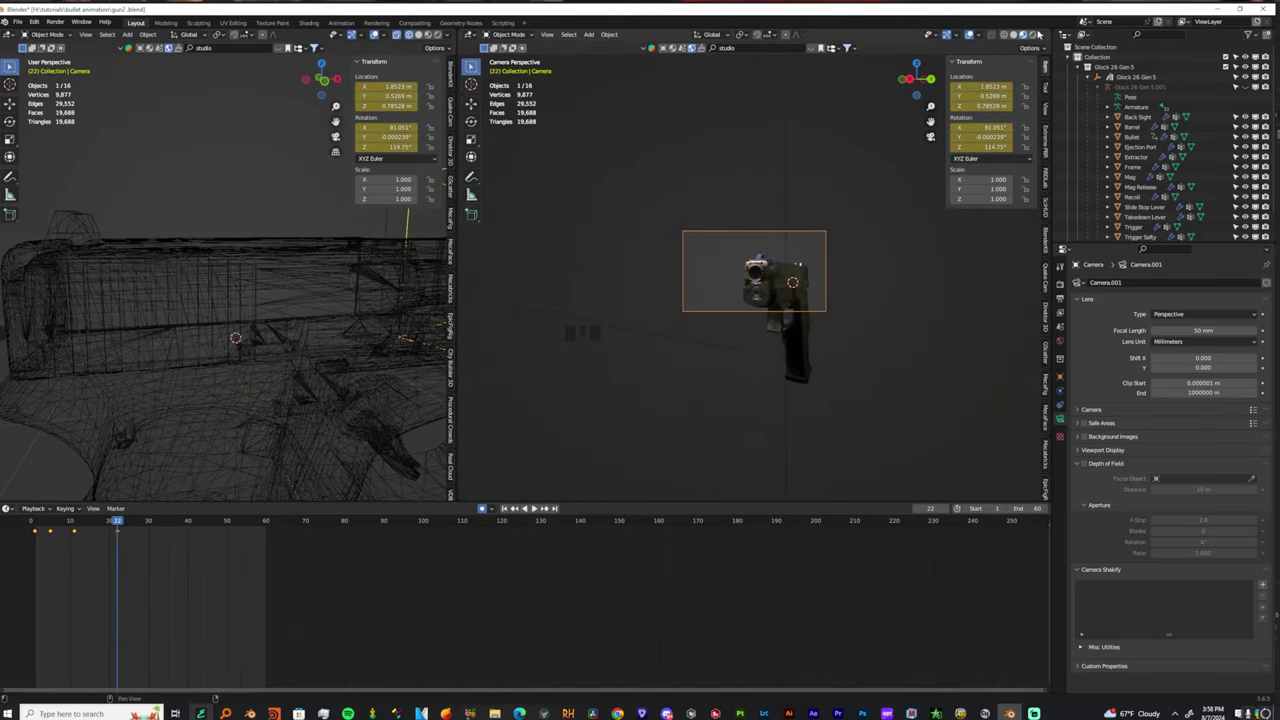
Preview the camera view in rendered shading and move the Bullet's last keyframe to frame 30.
{"action": "scroll", "coordinate": [755, 280], "scroll_direction": "up", "scroll_amount": 4}
{"action": "left_click", "coordinate": [90, 528]}
{"action": "mouse_move", "coordinate": [91, 527]}
{"action": "left_mouse_down"}
{"action": "mouse_move", "coordinate": [42, 529]}
{"action": "mouse_move", "coordinate": [150, 562]}
{"action": "mouse_move", "coordinate": [105, 530]}
{"action": "mouse_move", "coordinate": [54, 530]}
{"action": "mouse_move", "coordinate": [78, 530]}
{"action": "left_mouse_up"}
{"action": "key", "text": "space"}
{"action": "key", "text": "space"}
{"action": "scroll", "coordinate": [1160, 165], "scroll_direction": "down", "scroll_amount": 4}
{"action": "left_click", "coordinate": [770, 260]}
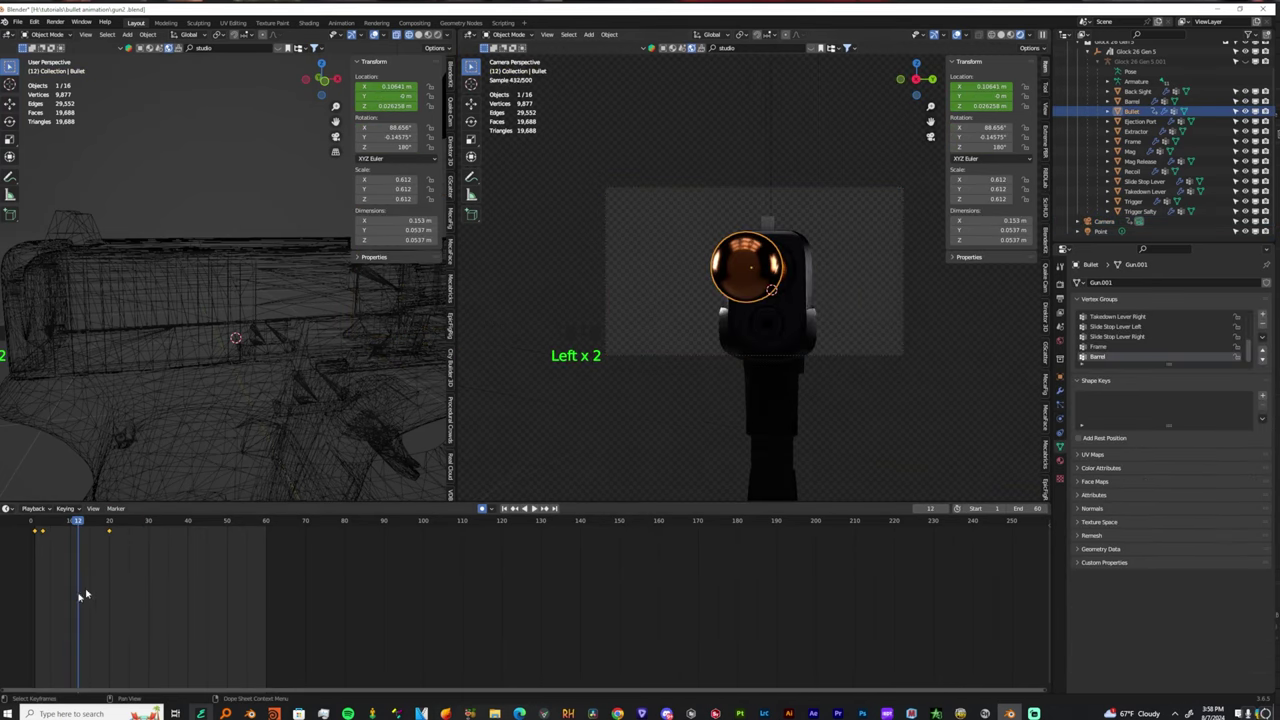
{"action": "left_click", "coordinate": [106, 530]}
{"action": "key", "text": "g"}
{"action": "left_click", "coordinate": [143, 532]}
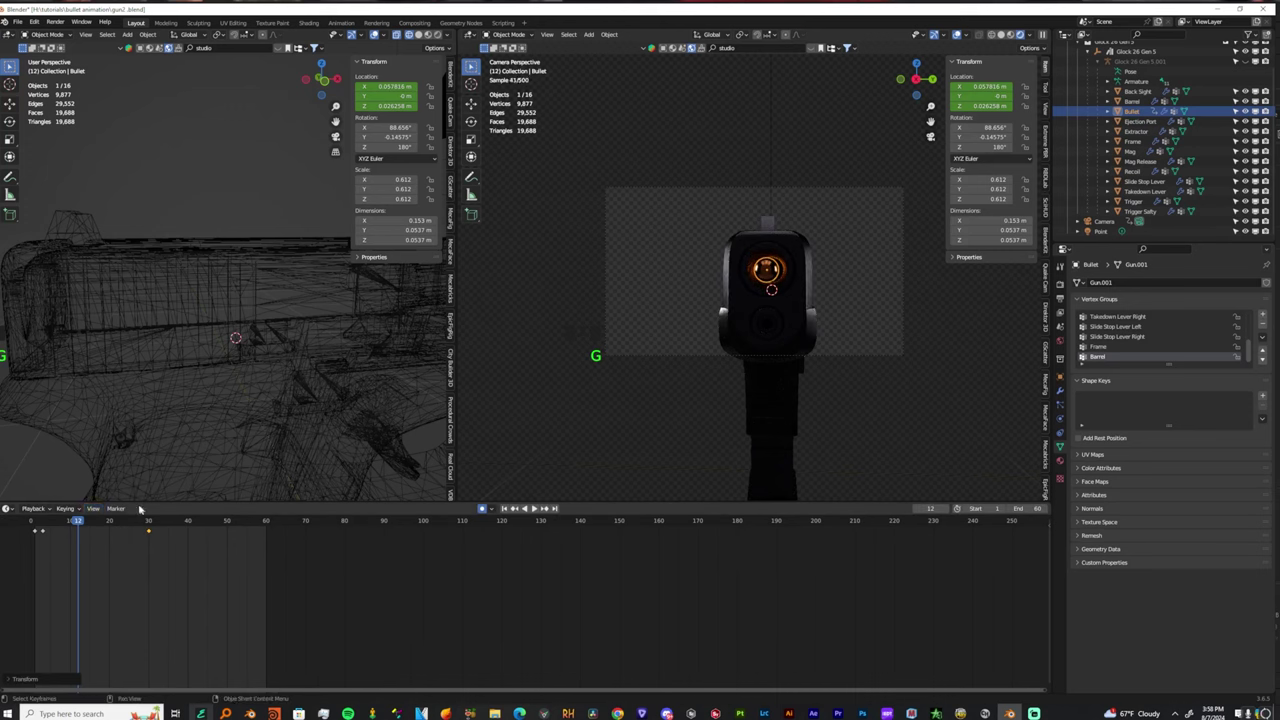
Play back the animation and, at frame 30, walk the Camera to about X 2.45 m, Y 1.68 m for a side view.
{"action": "left_click_drag", "start_coordinate": [81, 524], "coordinate": [1, 539]}
{"action": "key", "text": "space"}
{"action": "key", "text": "space"}
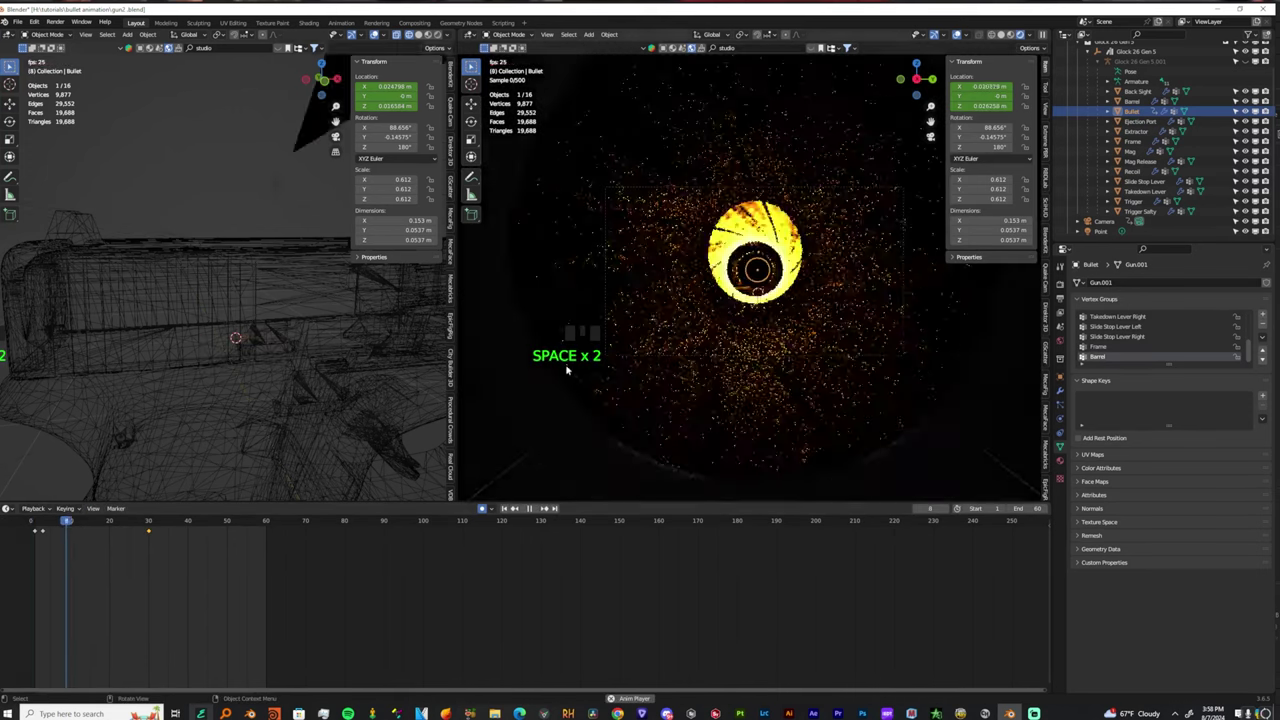
{"action": "key", "text": "space"}
{"action": "left_click_drag", "start_coordinate": [97, 524], "coordinate": [150, 540]}
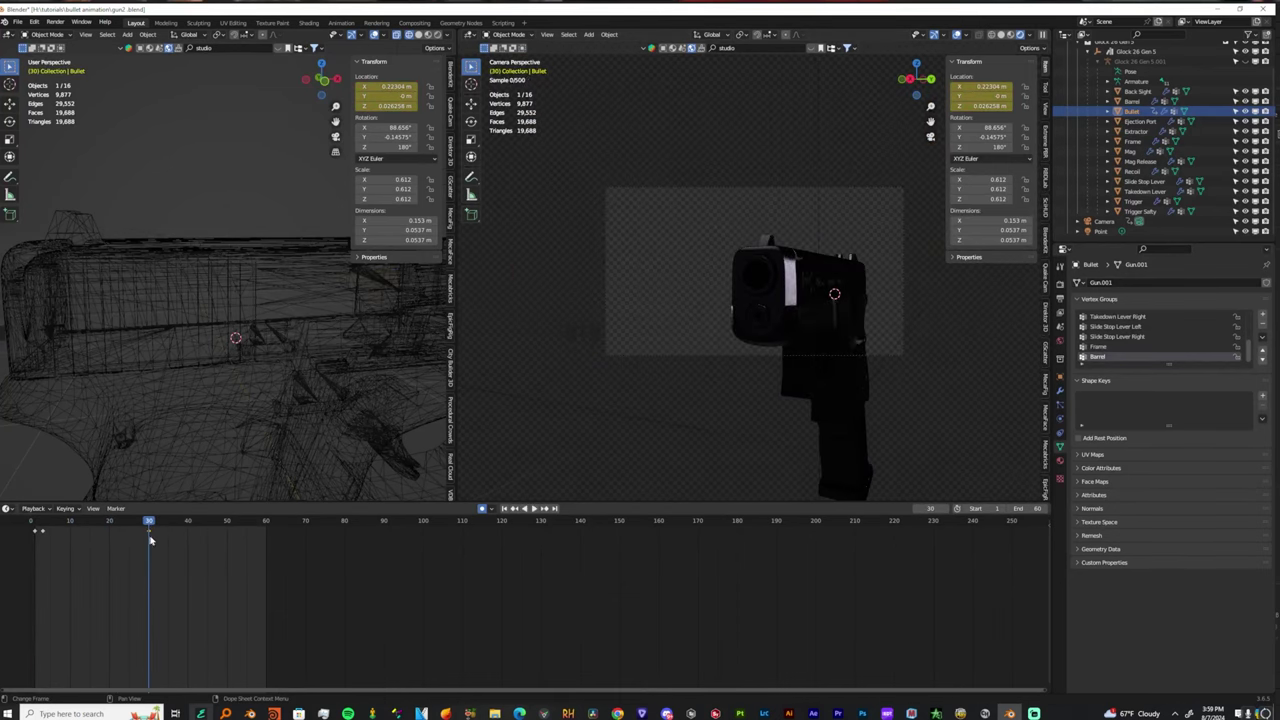
{"action": "key", "text": "shift+f"}
{"action": "left_click", "coordinate": [749, 351]}
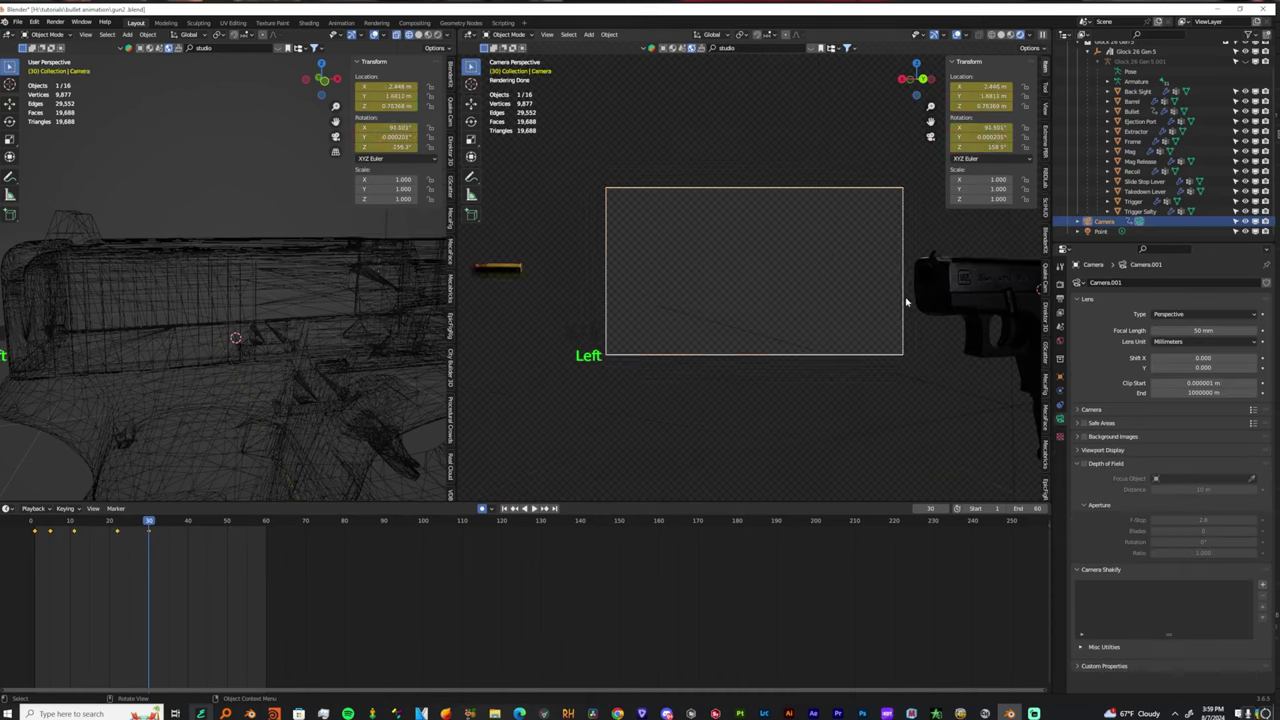
Play the camera move, delete the Camera's keyframe at frame 22 and preview the animation again.
{"action": "left_click", "coordinate": [37, 521]}
{"action": "key", "text": "space"}
{"action": "key", "text": "space"}
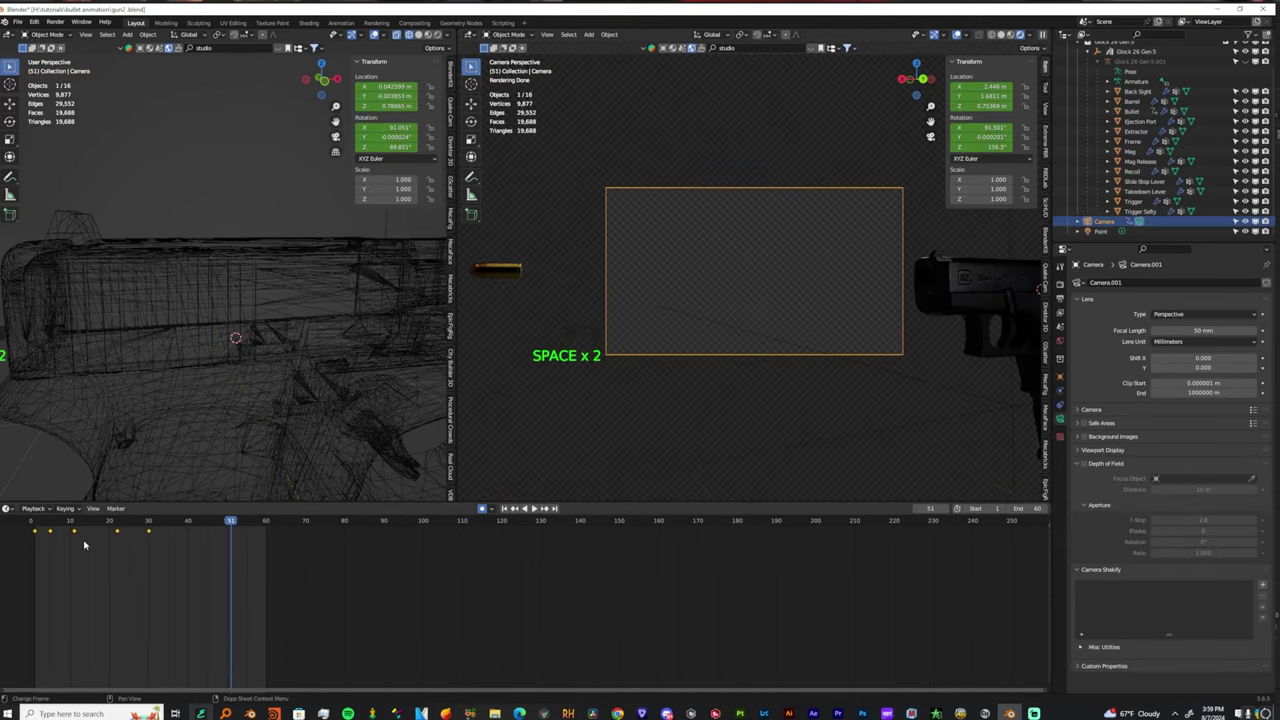
{"action": "key", "text": "Left"}
{"action": "key", "text": "Delete"}
{"action": "left_click_drag", "start_coordinate": [115, 523], "coordinate": [14, 523]}
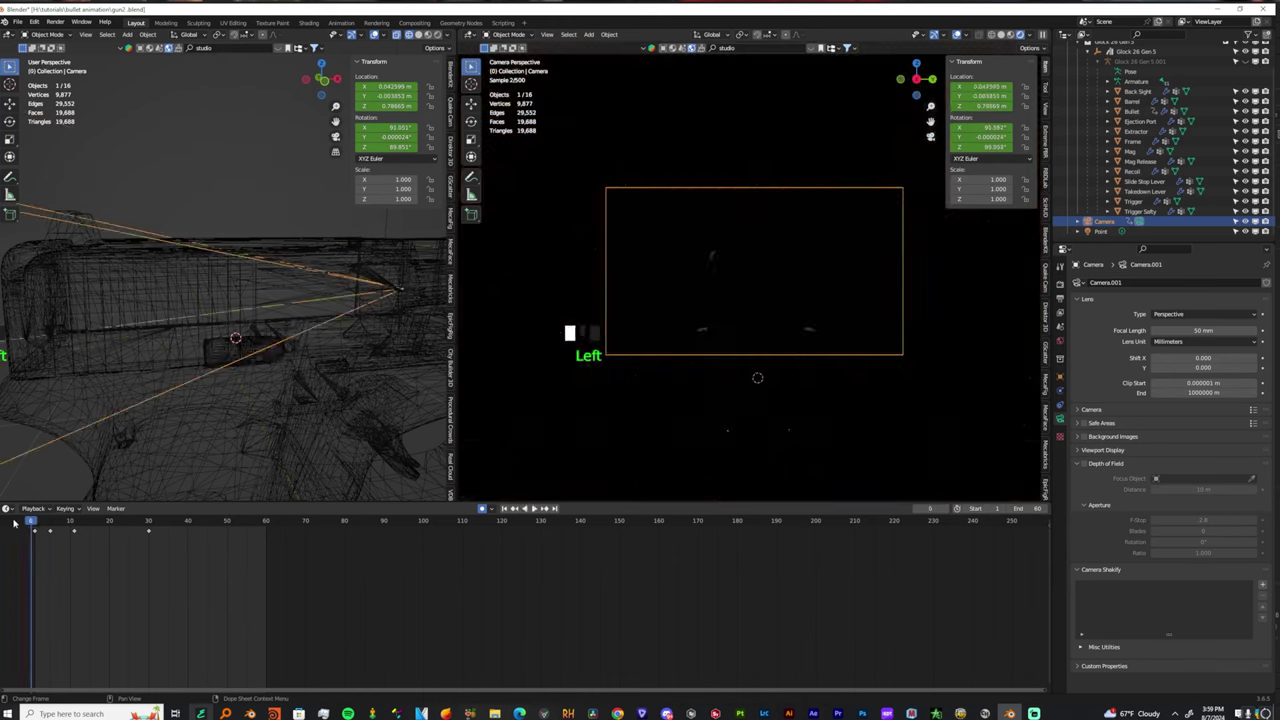
{"action": "key", "text": "space"}
{"action": "key", "text": "space"}
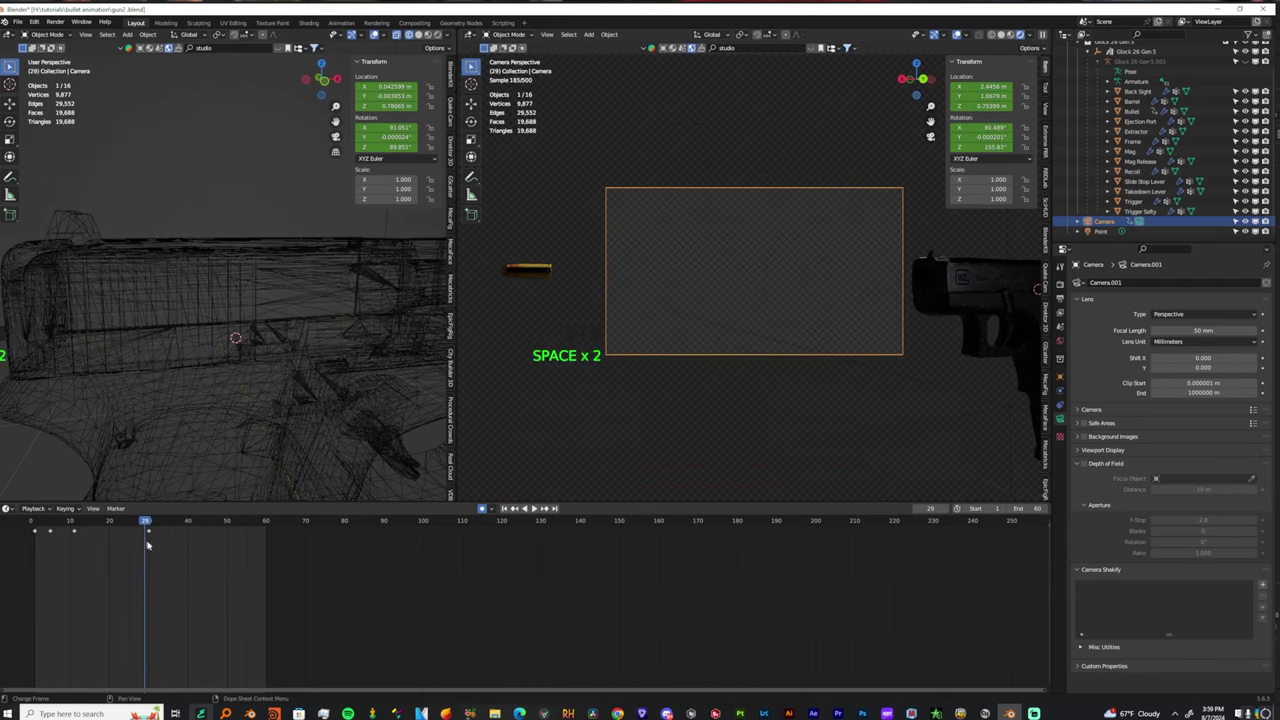
Select all of the Camera's keyframes and change the wireframe viewport into a Dope Sheet.
{"action": "key", "text": "a"}
{"action": "mouse_move", "coordinate": [75, 501]}
{"action": "left_mouse_down"}
{"action": "mouse_move", "coordinate": [75, 456]}
{"action": "mouse_move", "coordinate": [75, 497]}
{"action": "left_mouse_up"}
{"action": "scroll", "coordinate": [258, 333], "scroll_direction": "down", "scroll_amount": 4}
{"action": "middle_click_drag", "start_coordinate": [258, 333], "coordinate": [325, 333]}
{"action": "scroll", "coordinate": [337, 323], "scroll_direction": "down", "scroll_amount": 3}
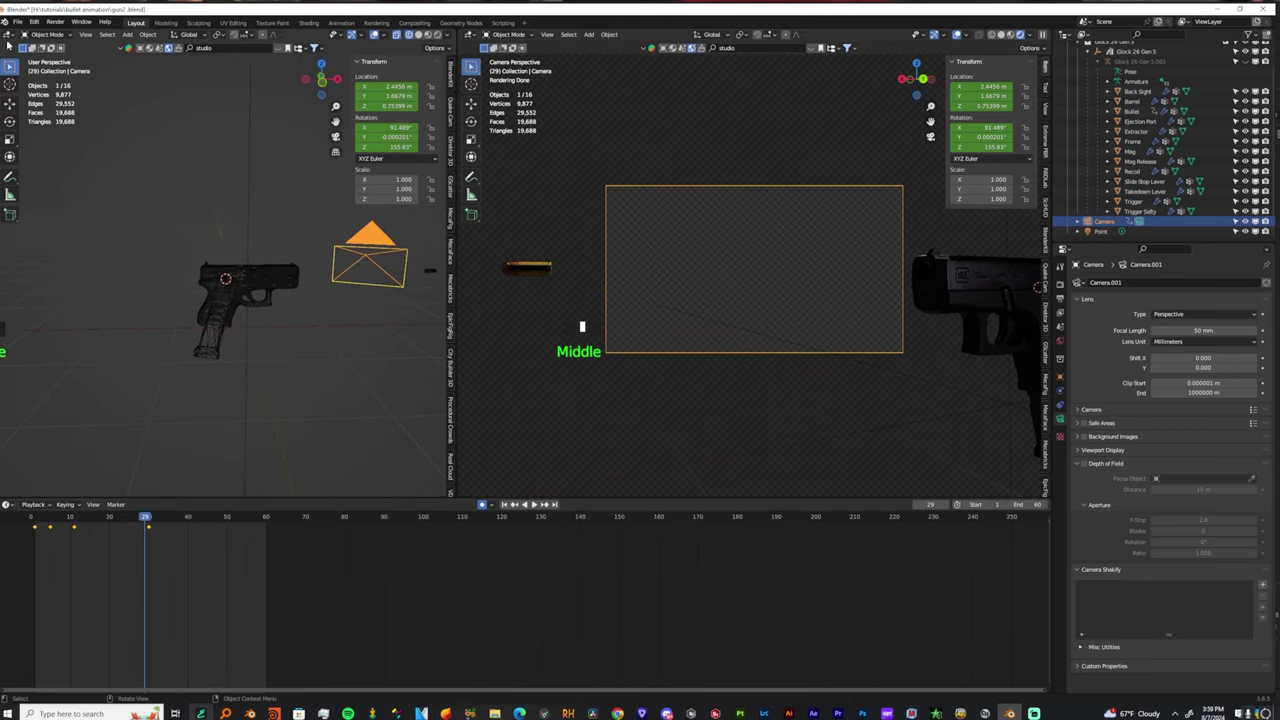
{"action": "left_click", "coordinate": [10, 36]}
{"action": "left_click", "coordinate": [137, 62]}
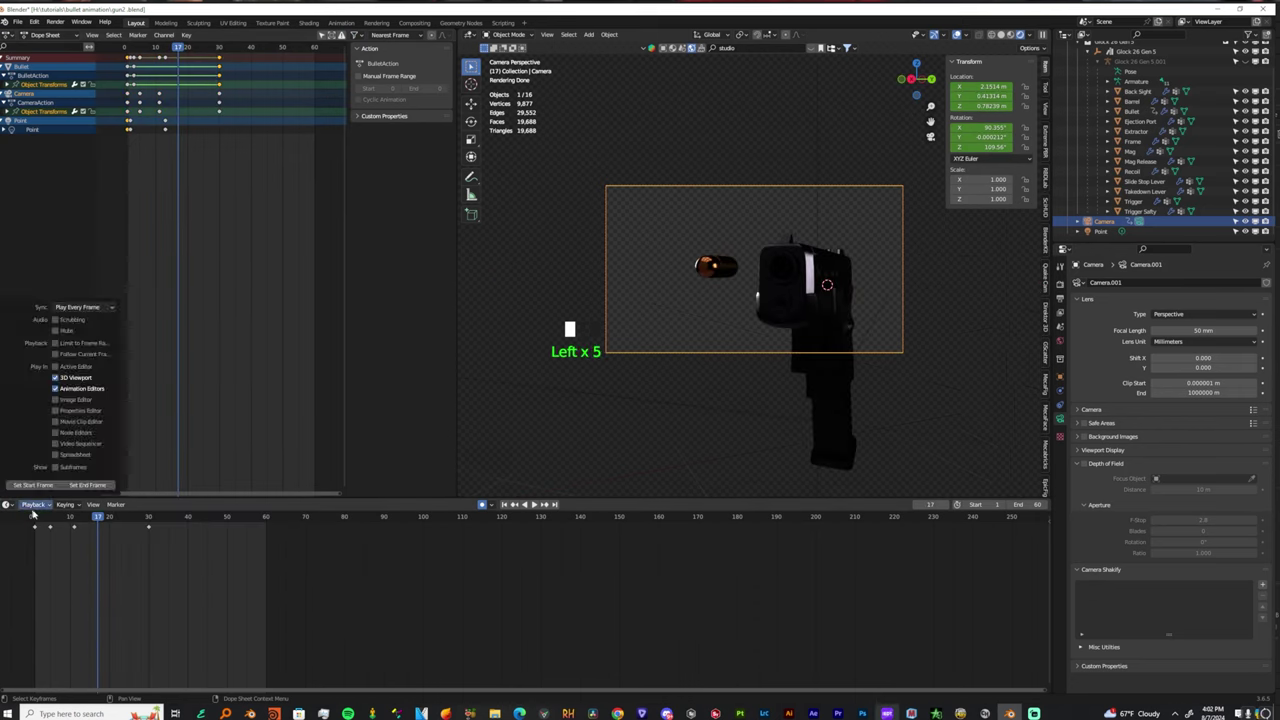
Change the timeline area into a Graph Editor, normalize the Camera's curves and enlarge the area.
{"action": "left_click", "coordinate": [7, 505]}
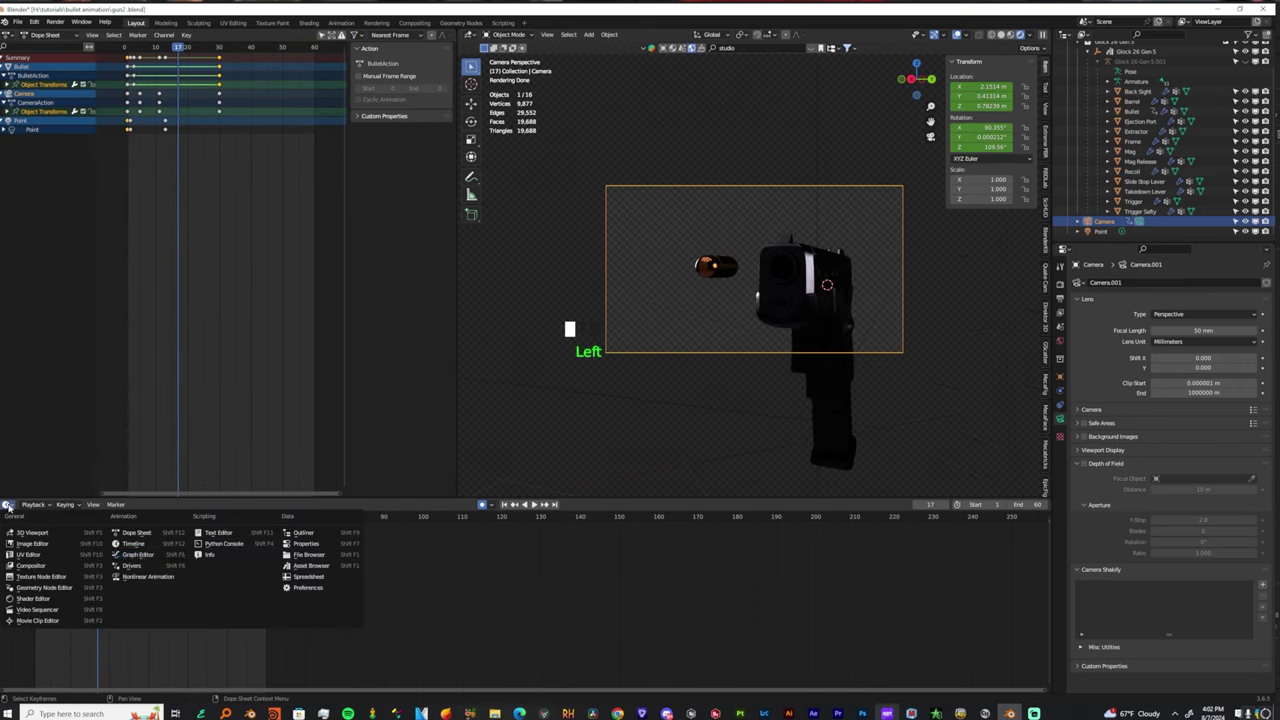
{"action": "left_click", "coordinate": [141, 556]}
{"action": "left_click", "coordinate": [157, 504]}
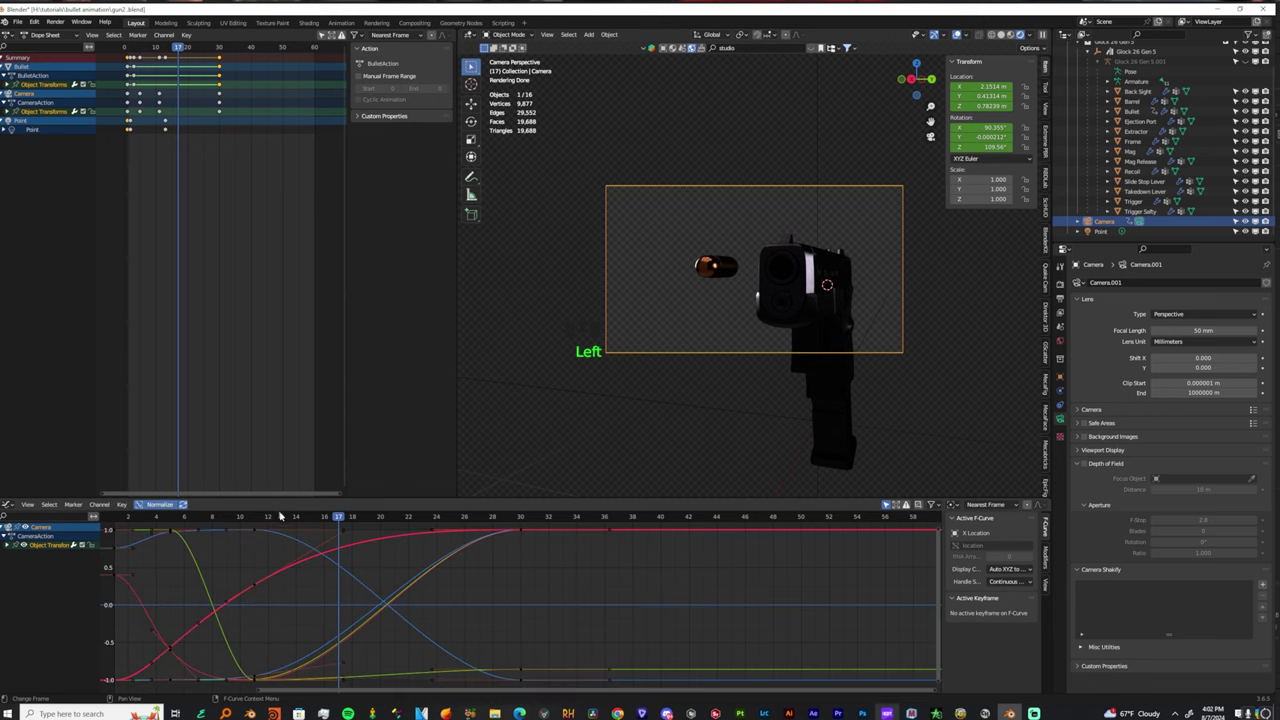
{"action": "left_click_drag", "start_coordinate": [280, 497], "coordinate": [272, 306]}
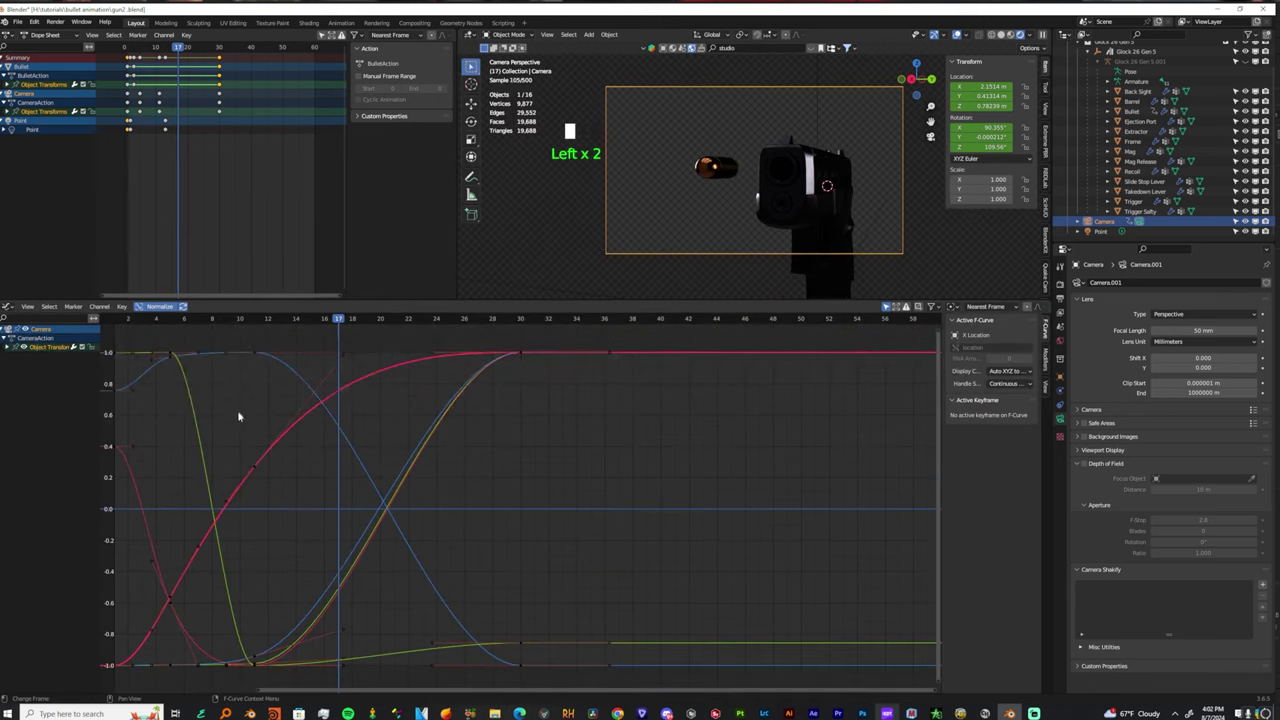
{"action": "middle_click_drag", "start_coordinate": [237, 417], "coordinate": [315, 424]}
Play back the camera move and select the left handle of the Camera's Y Location keyframe at frame 30.
{"action": "left_click_drag", "start_coordinate": [455, 318], "coordinate": [329, 318]}
{"action": "key", "text": "space"}
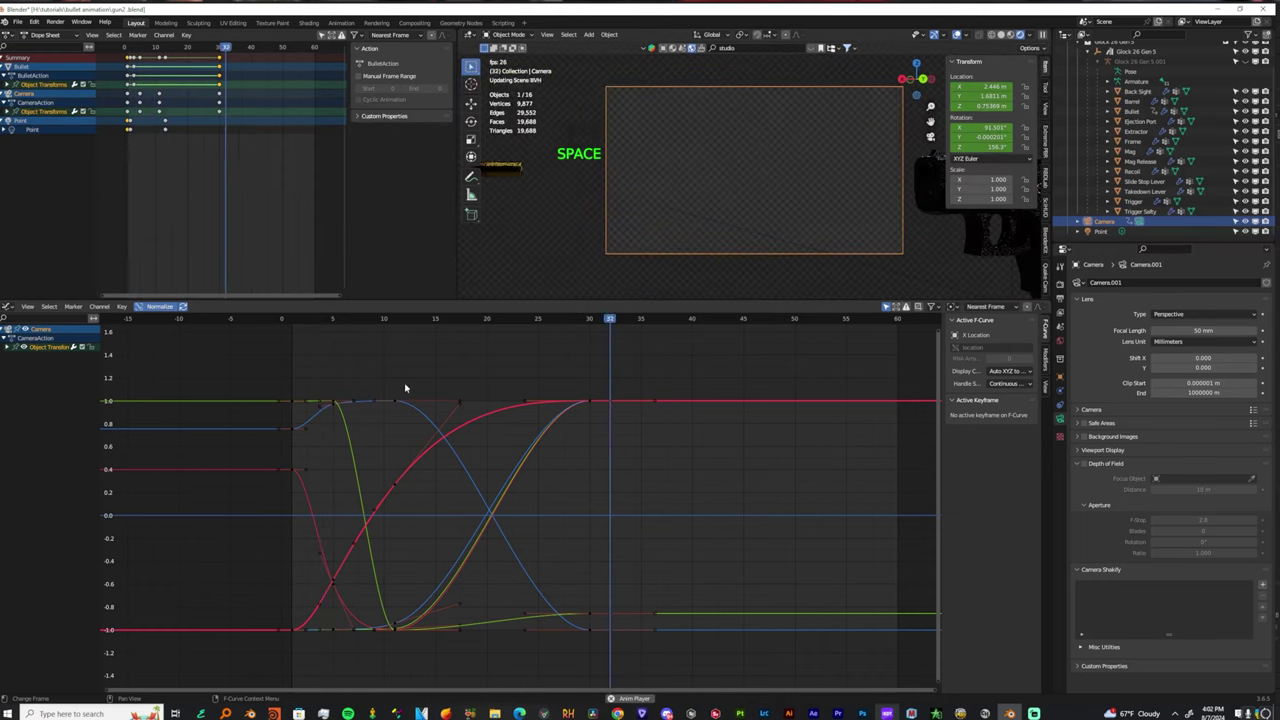
{"action": "left_click", "coordinate": [520, 377]}
{"action": "left_click", "coordinate": [528, 403]}
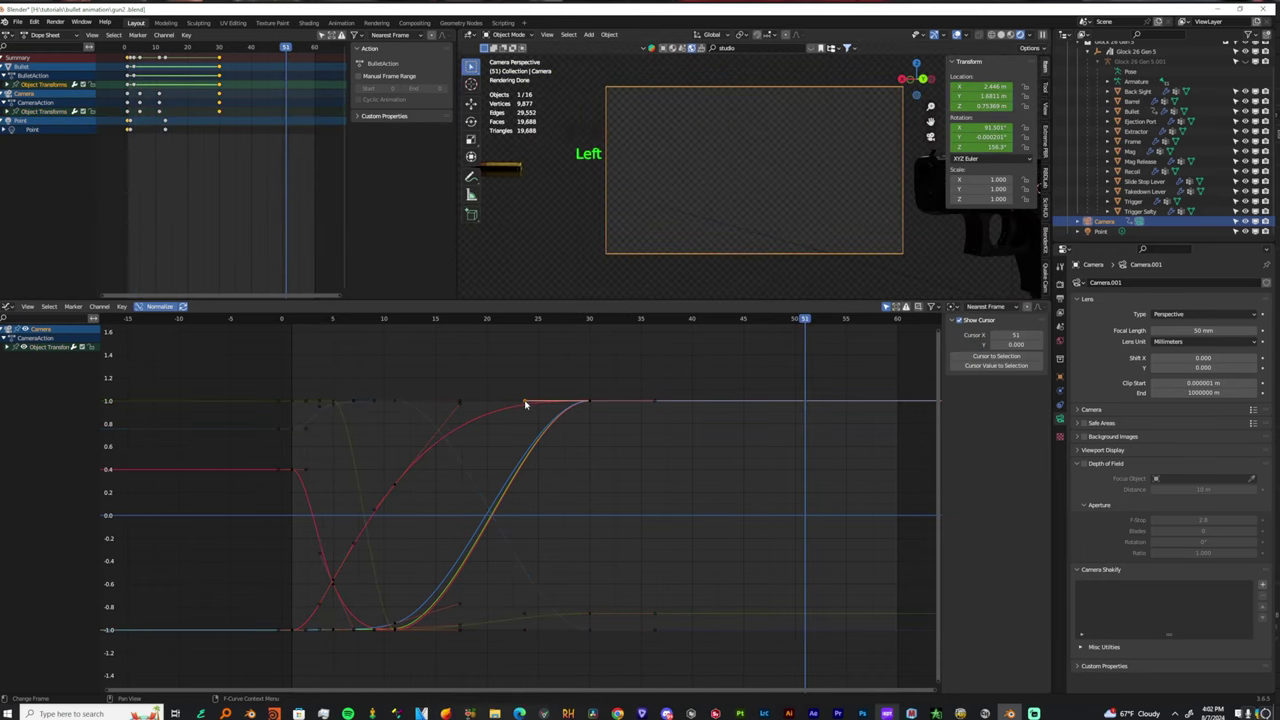
{"action": "left_click", "coordinate": [525, 404]}
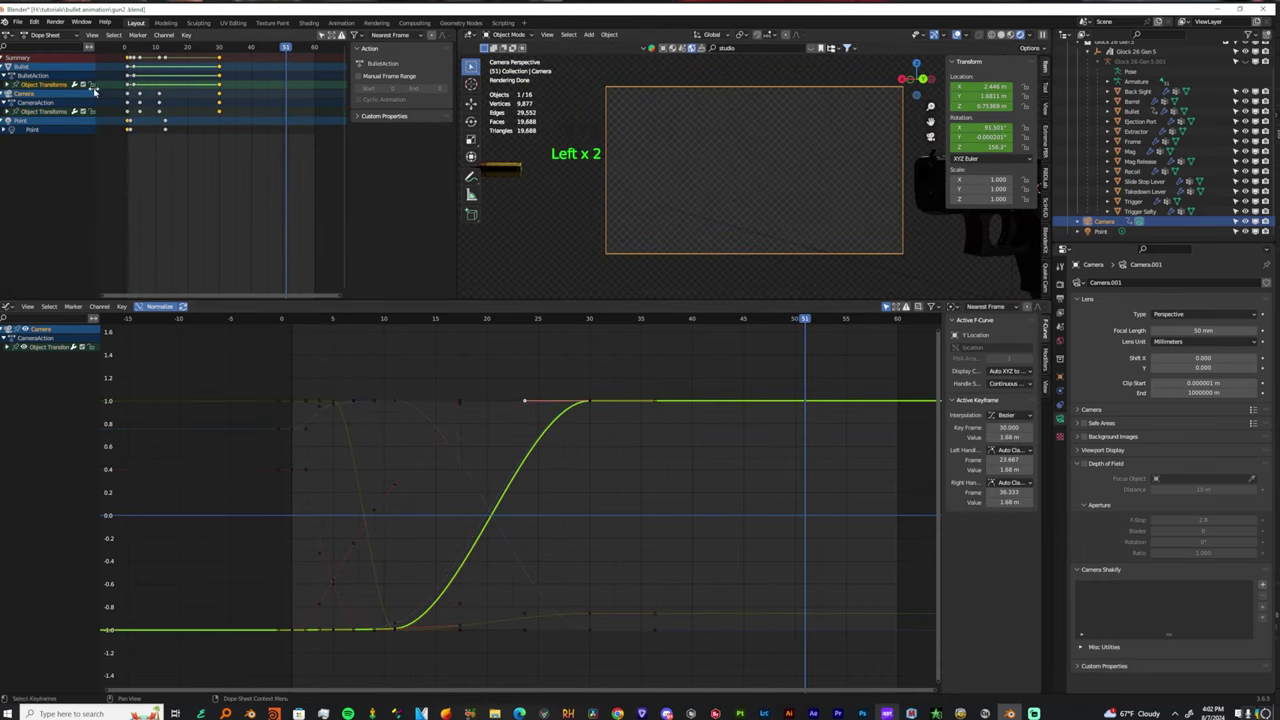
Expand the Bullet's Object Transforms in the Dope Sheet and look through the Bullet, Camera and Point channels.
{"action": "left_click", "coordinate": [7, 85]}
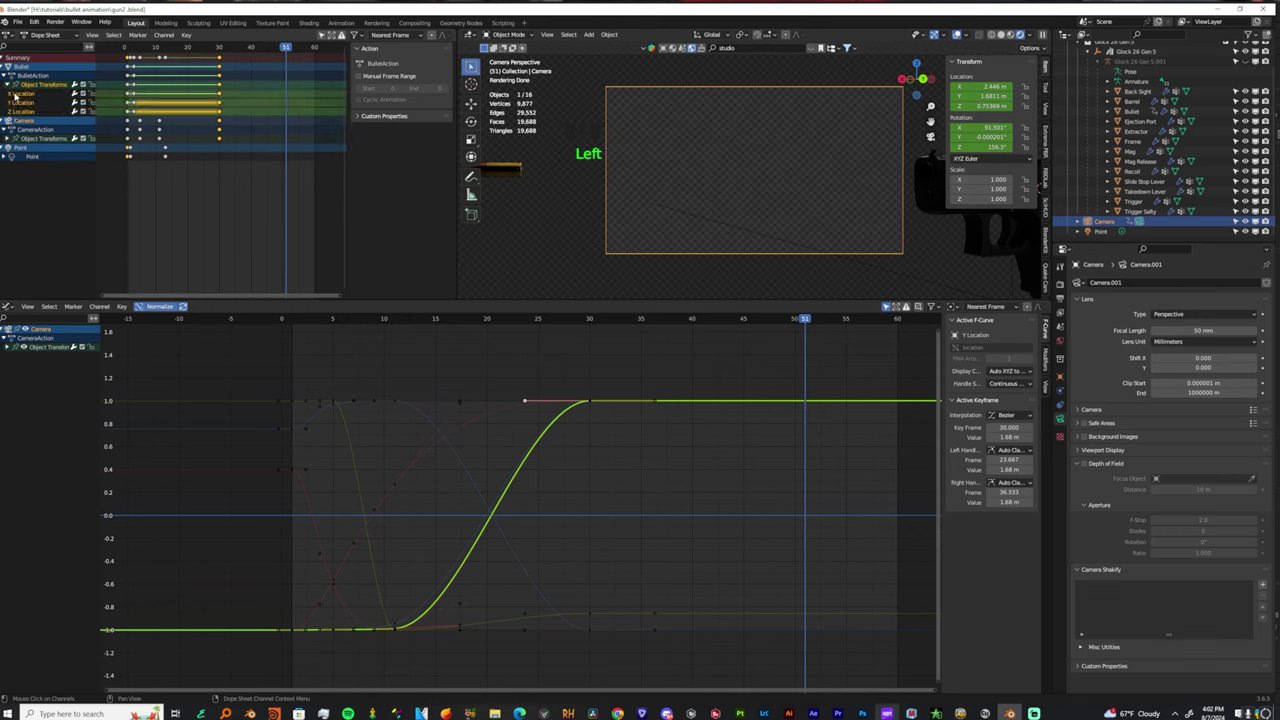
{"action": "left_click", "coordinate": [37, 101]}
{"action": "left_click", "coordinate": [32, 99]}
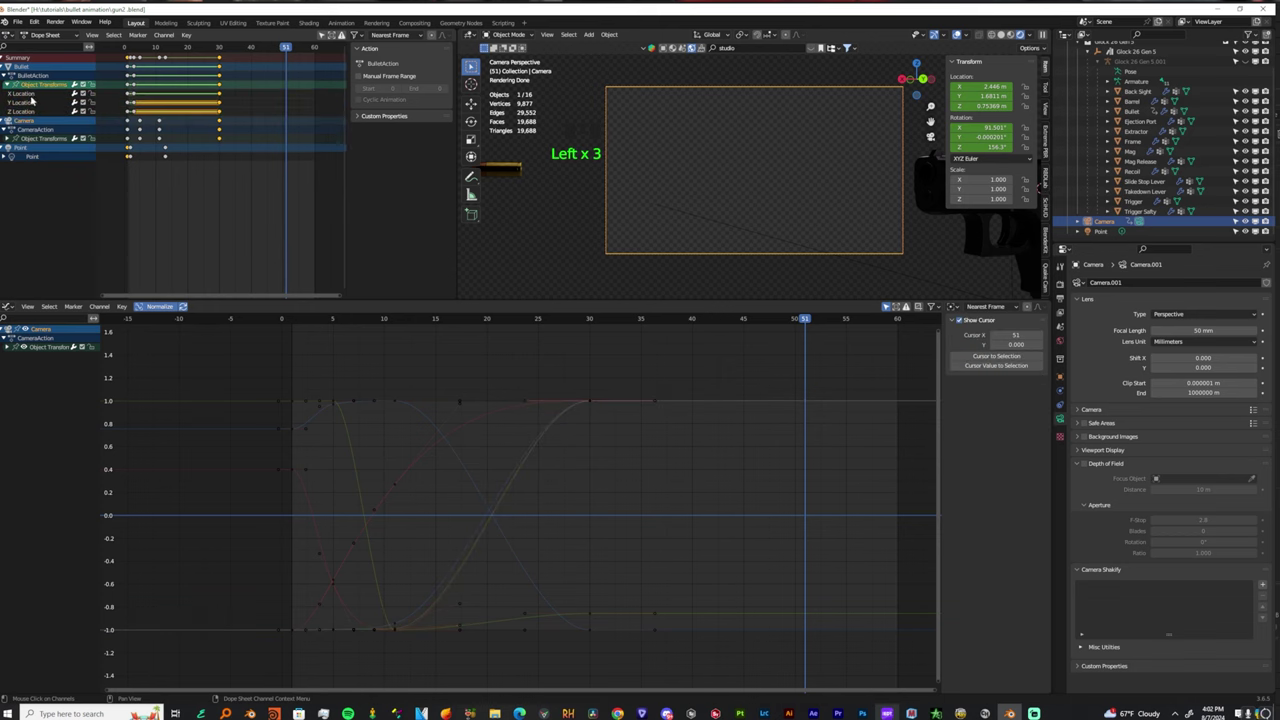
{"action": "left_click", "coordinate": [32, 121]}
{"action": "left_click", "coordinate": [33, 140]}
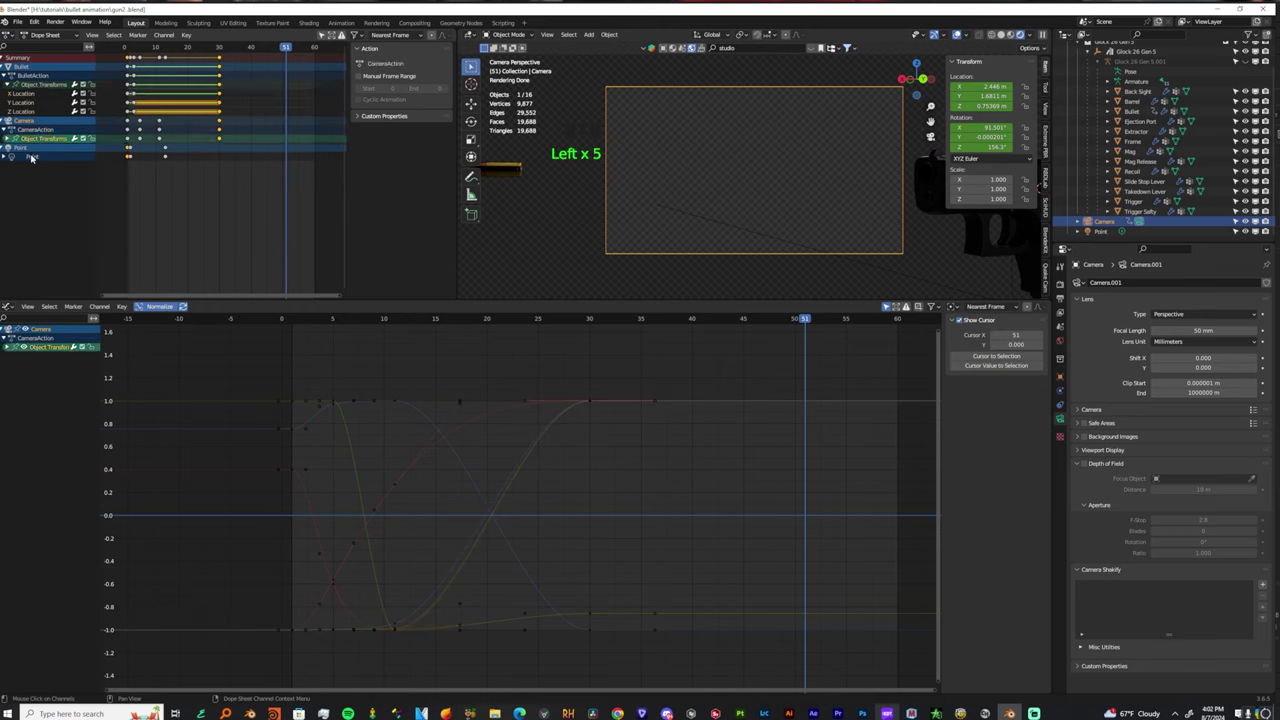
{"action": "left_click", "coordinate": [31, 157]}
{"action": "left_click", "coordinate": [27, 148]}
{"action": "left_click", "coordinate": [36, 139]}
{"action": "left_click", "coordinate": [36, 139]}
{"action": "left_click", "coordinate": [25, 121]}
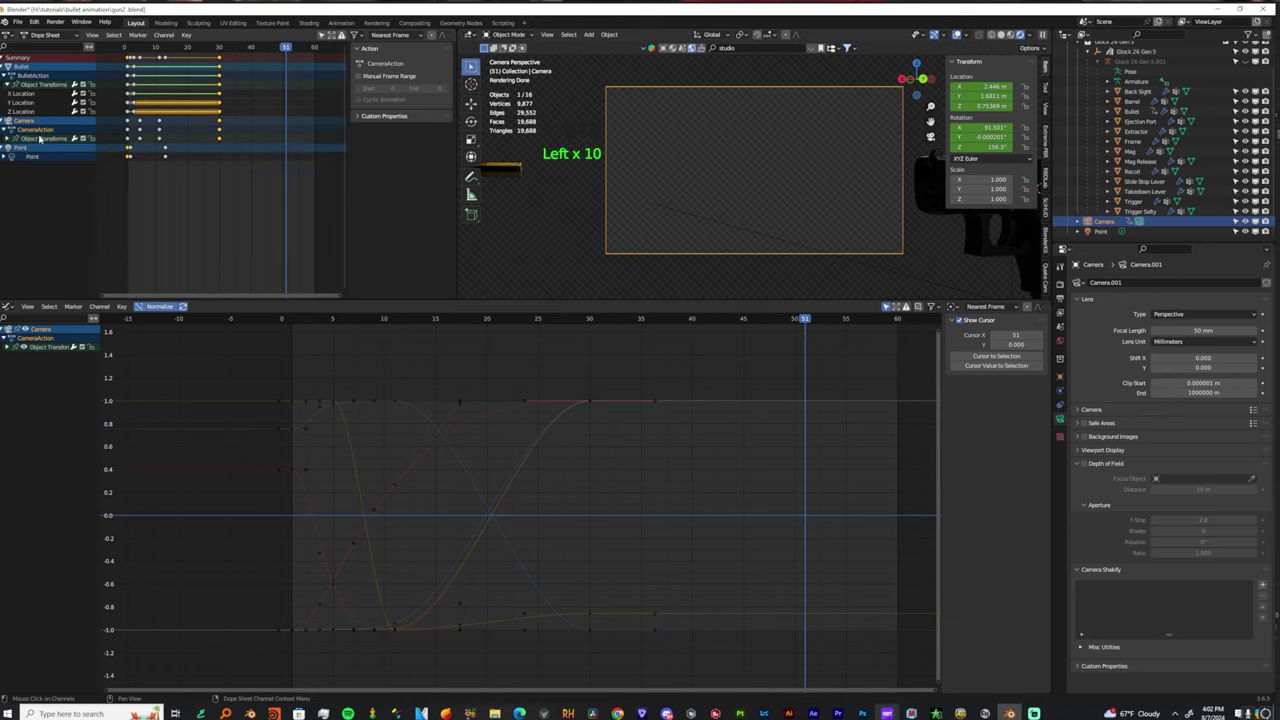
{"action": "left_click", "coordinate": [39, 140]}
Expand the Camera's Object Transforms and examine its X Location and X, Y and Z Euler Rotation curves individually.
{"action": "left_click", "coordinate": [7, 140]}
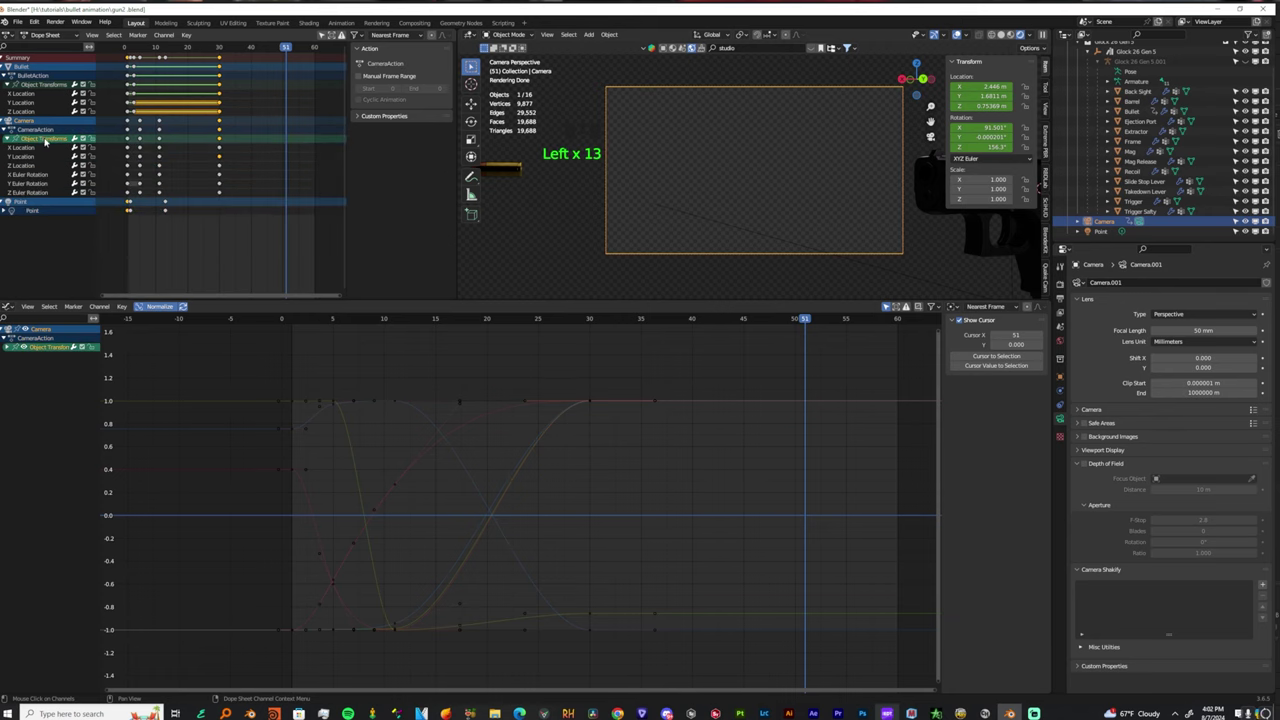
{"action": "left_click", "coordinate": [30, 147]}
{"action": "left_click", "coordinate": [35, 175]}
{"action": "left_click", "coordinate": [40, 193]}
{"action": "left_click", "coordinate": [40, 184]}
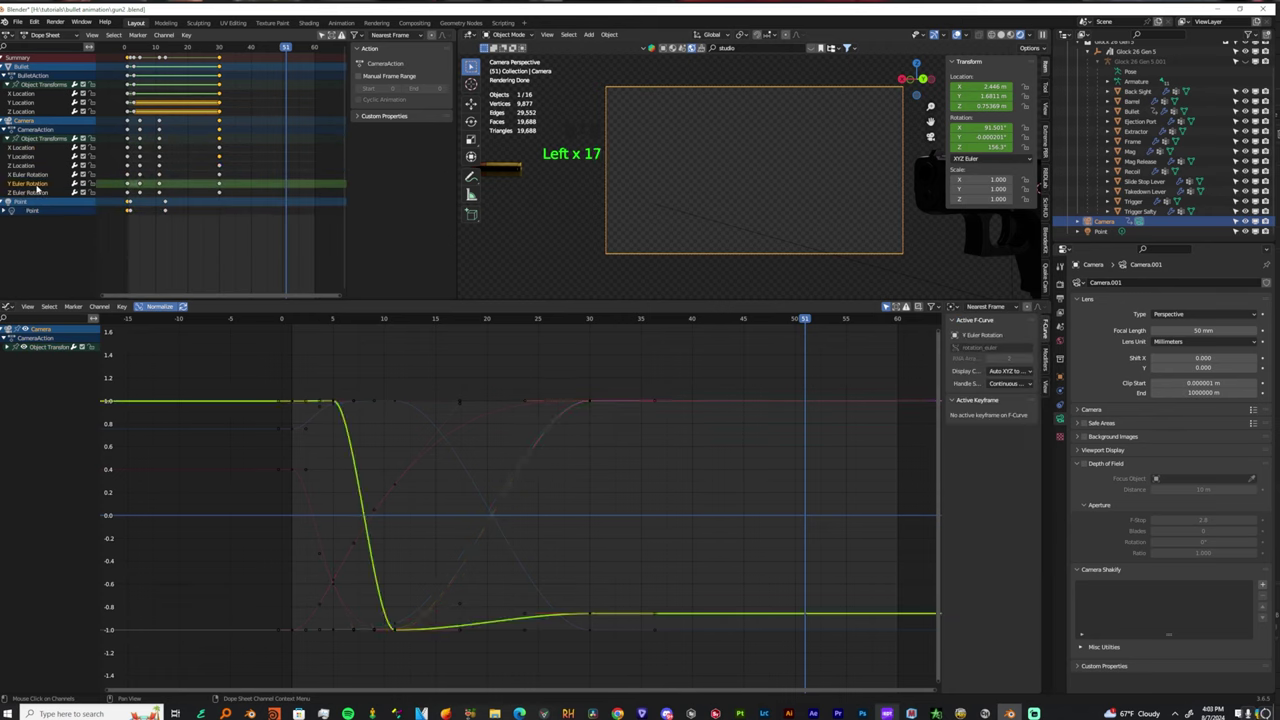
{"action": "left_click", "coordinate": [40, 177]}
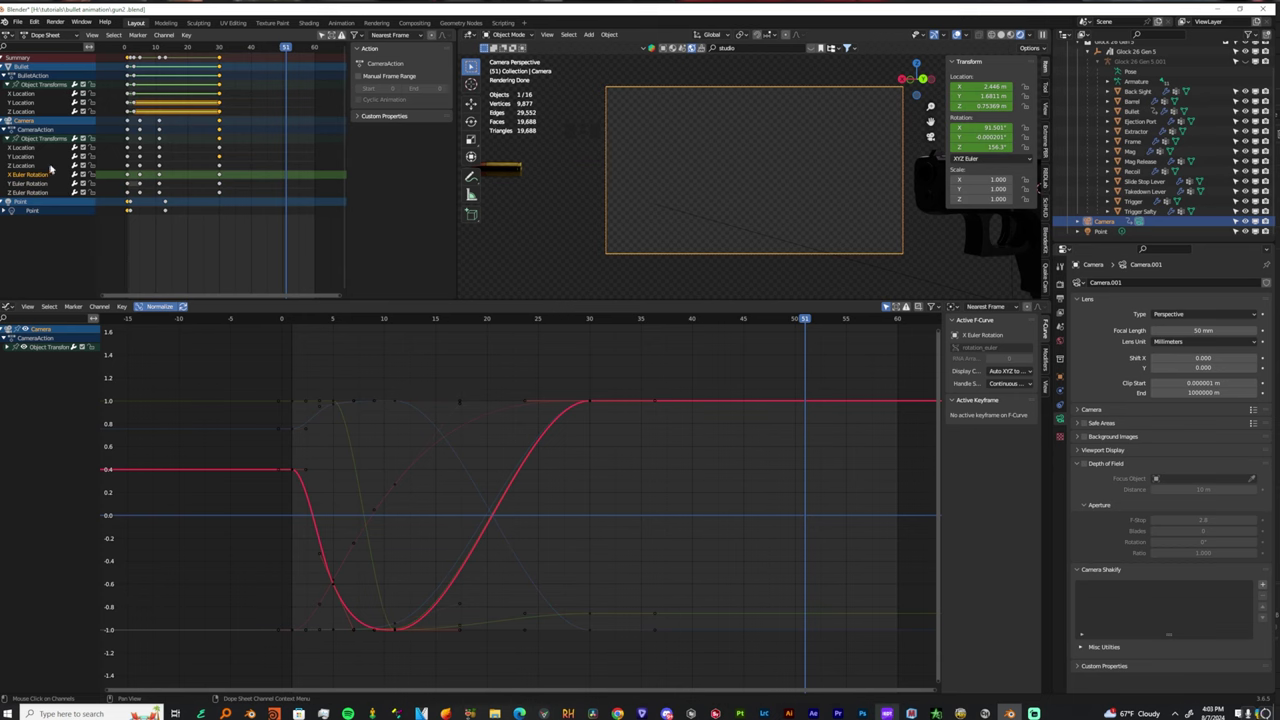
Lock and unlock the Camera's transform channels and examine its Z, Y and X Location curves one at a time.
{"action": "left_click", "coordinate": [93, 186]}
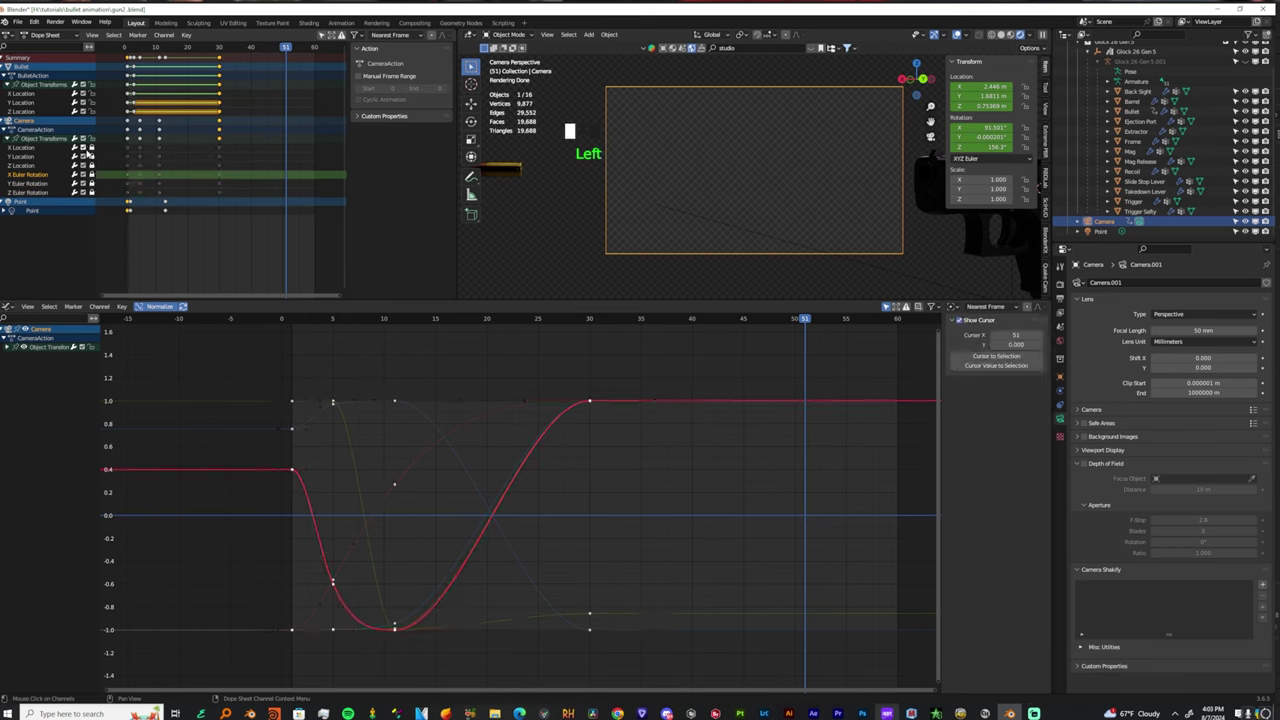
{"action": "left_click_drag", "start_coordinate": [92, 163], "coordinate": [96, 199]}
{"action": "left_click", "coordinate": [32, 165]}
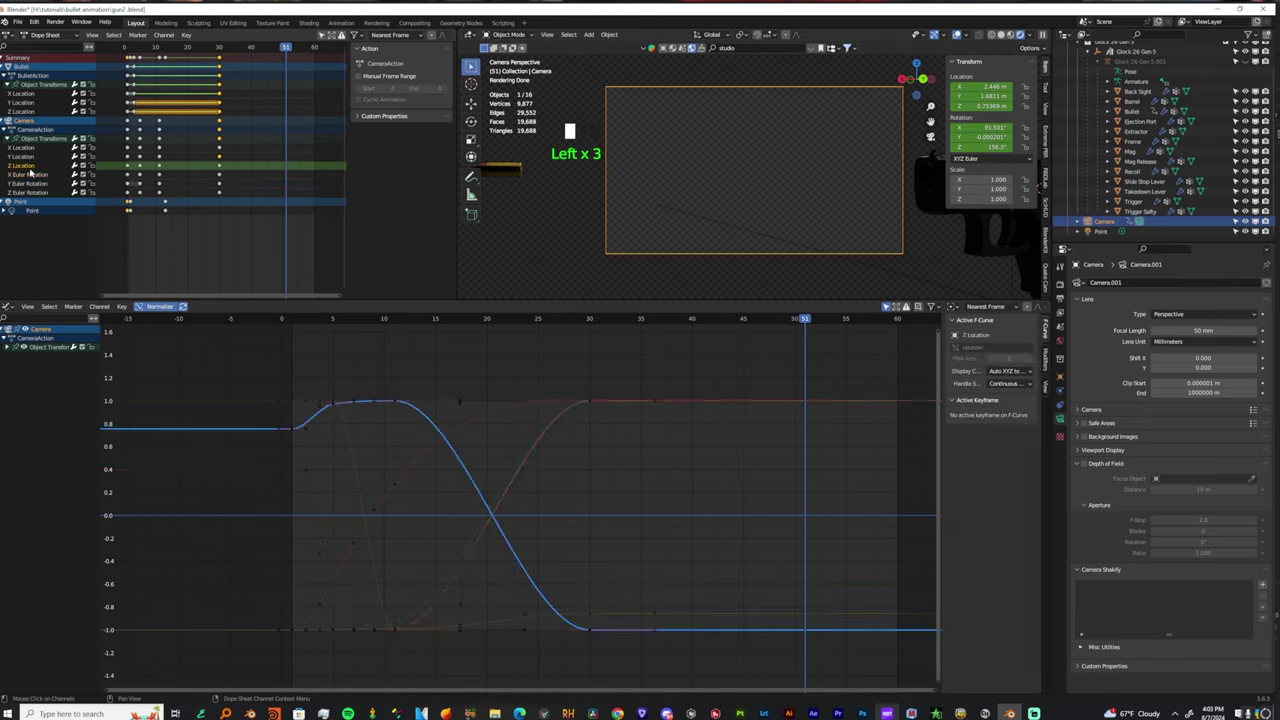
{"action": "left_click", "coordinate": [31, 156]}
{"action": "left_click", "coordinate": [30, 148]}
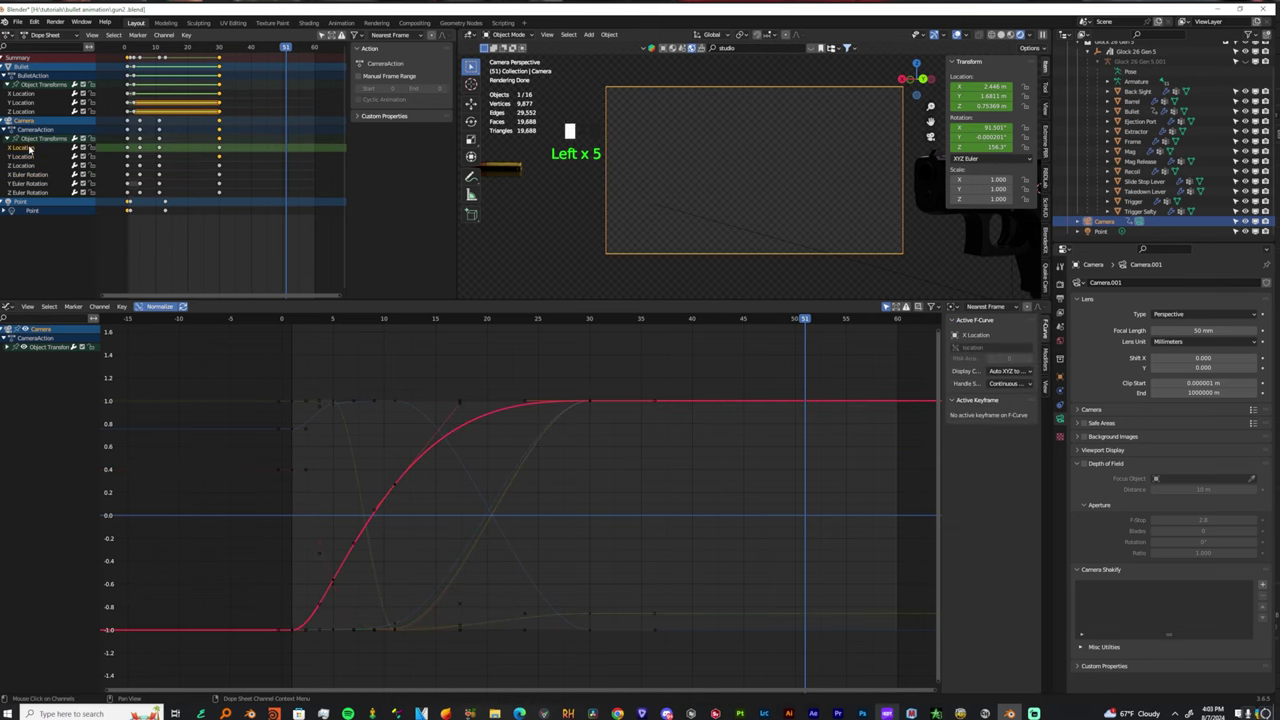
Select the Camera's X Location handle at frame 1 and replay the camera move from the barrel section.
{"action": "left_click", "coordinate": [304, 630]}
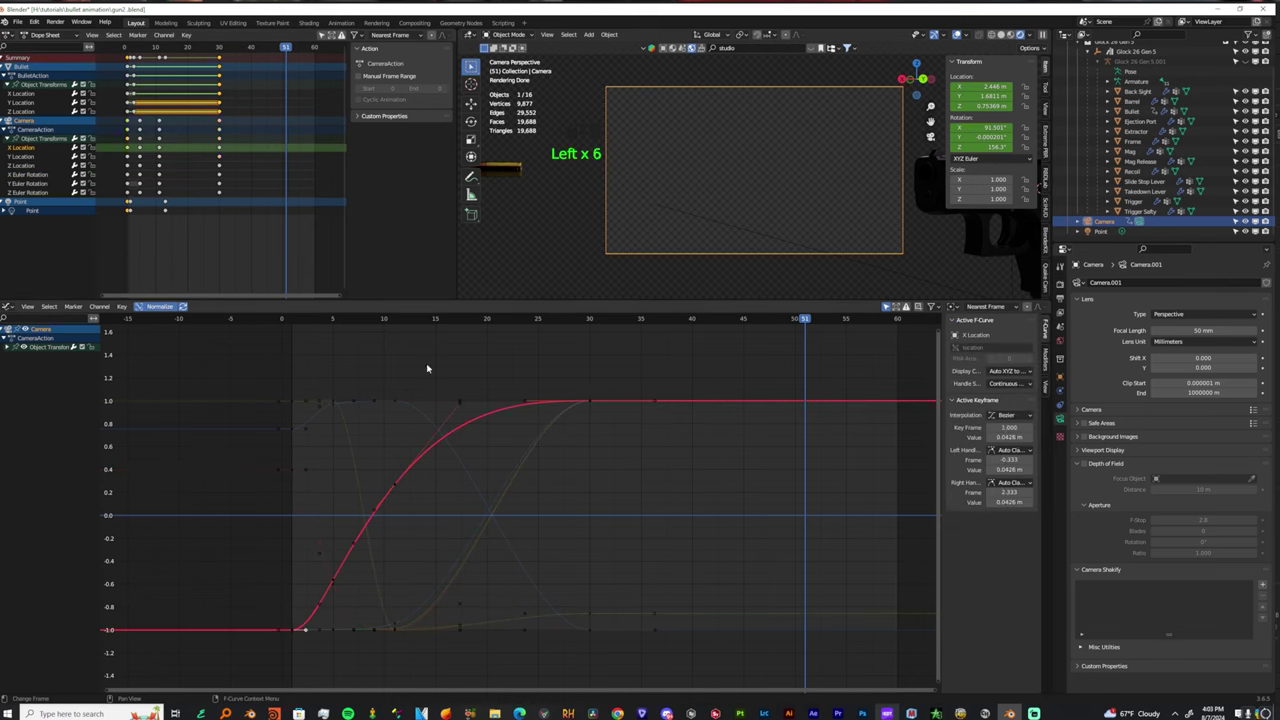
{"action": "left_click_drag", "start_coordinate": [393, 322], "coordinate": [348, 343]}
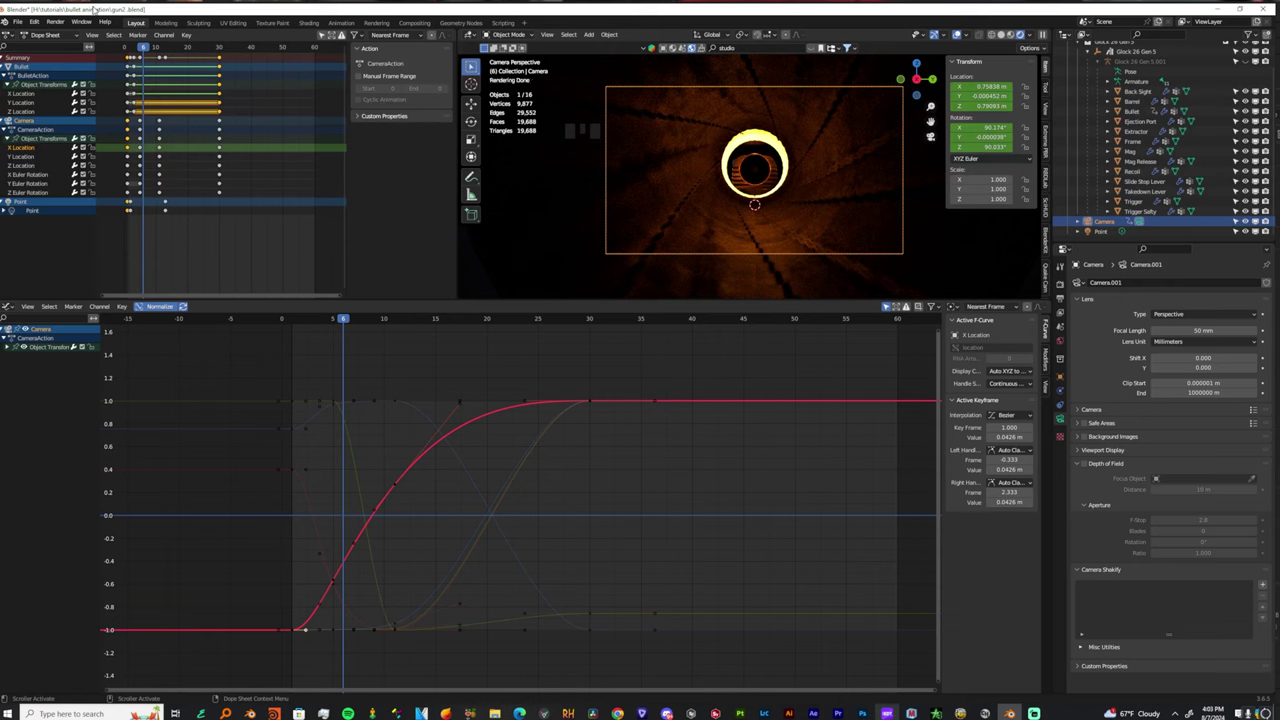
{"action": "key", "text": "space"}
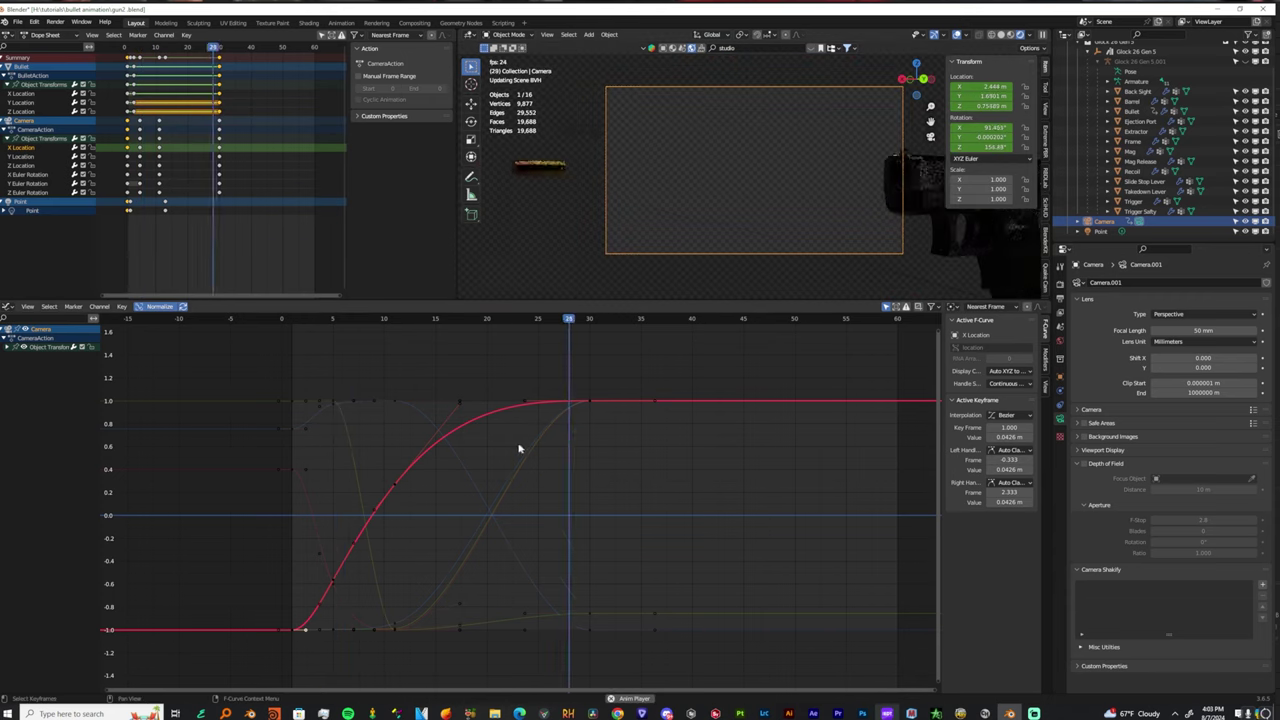
{"action": "key", "text": "space"}
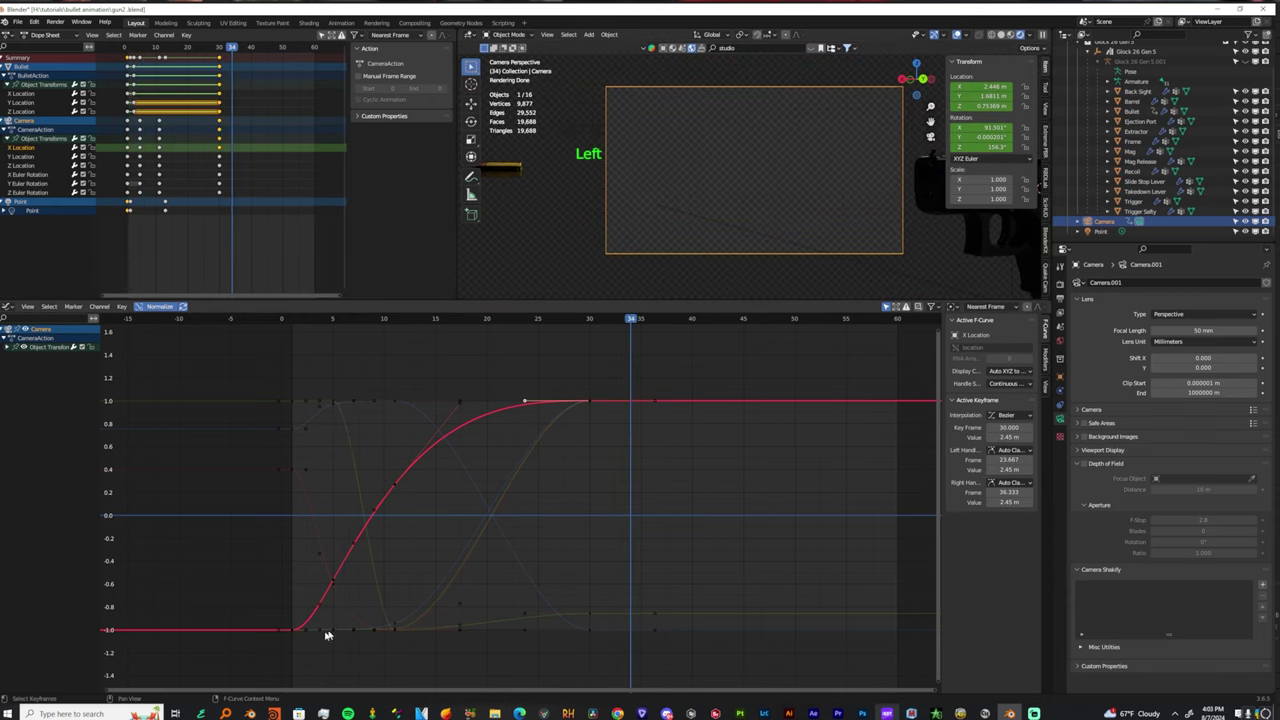
Steepen the start of the Camera's X Euler Rotation curve at frame 1 and move its frame 5 keyframe to frame 4.
{"action": "triple_click", "coordinate": [306, 628]}
{"action": "key", "text": "g"}
{"action": "key", "text": "ctrl+z"}
{"action": "key", "text": "g"}
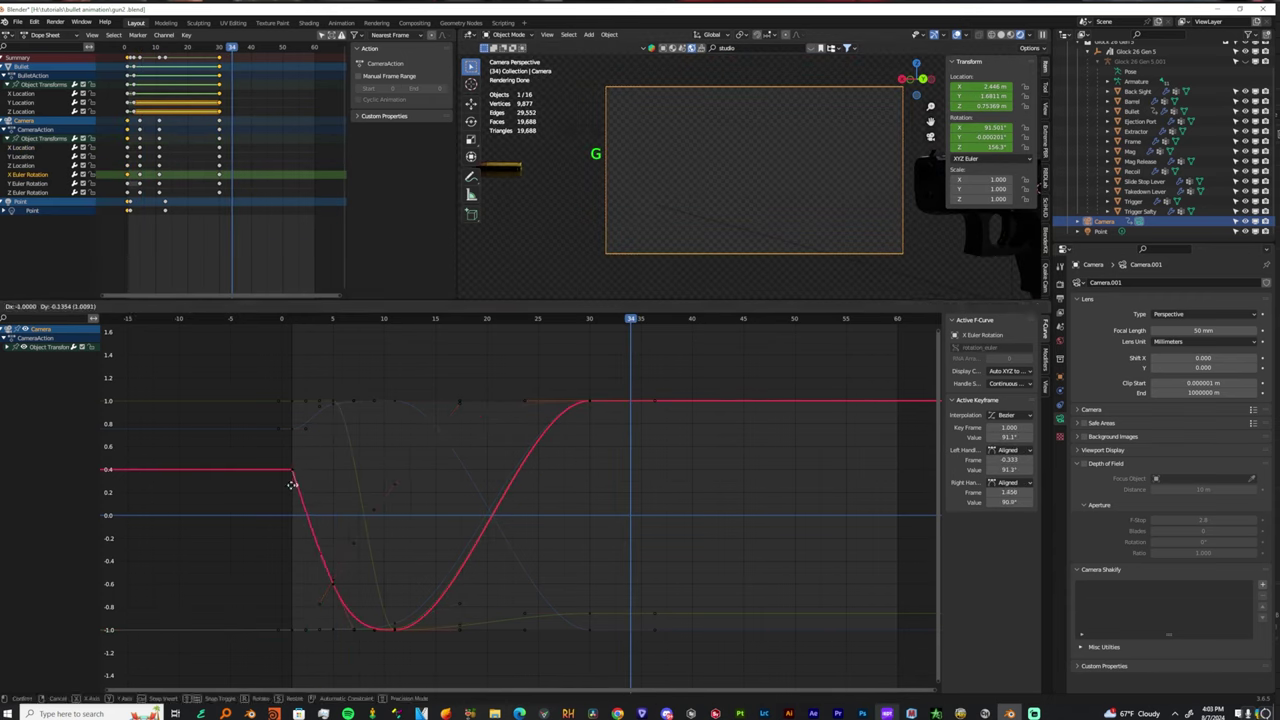
{"action": "left_click", "coordinate": [292, 529]}
{"action": "left_click_drag", "start_coordinate": [334, 585], "coordinate": [322, 586]}
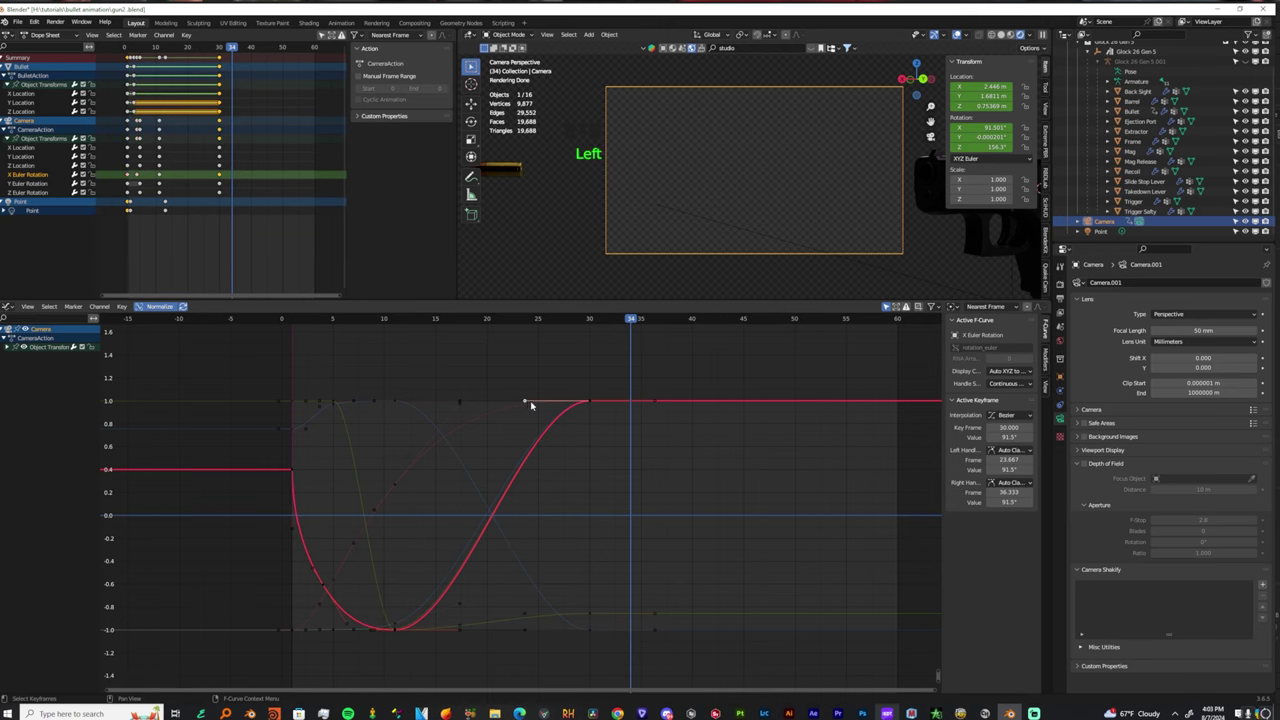
Pull the frame 30 left handles of the Camera's X and Y Location and X and Z Euler Rotation curves down at about frame 24.8.
{"action": "key", "text": "g"}
{"action": "left_click", "coordinate": [566, 422]}
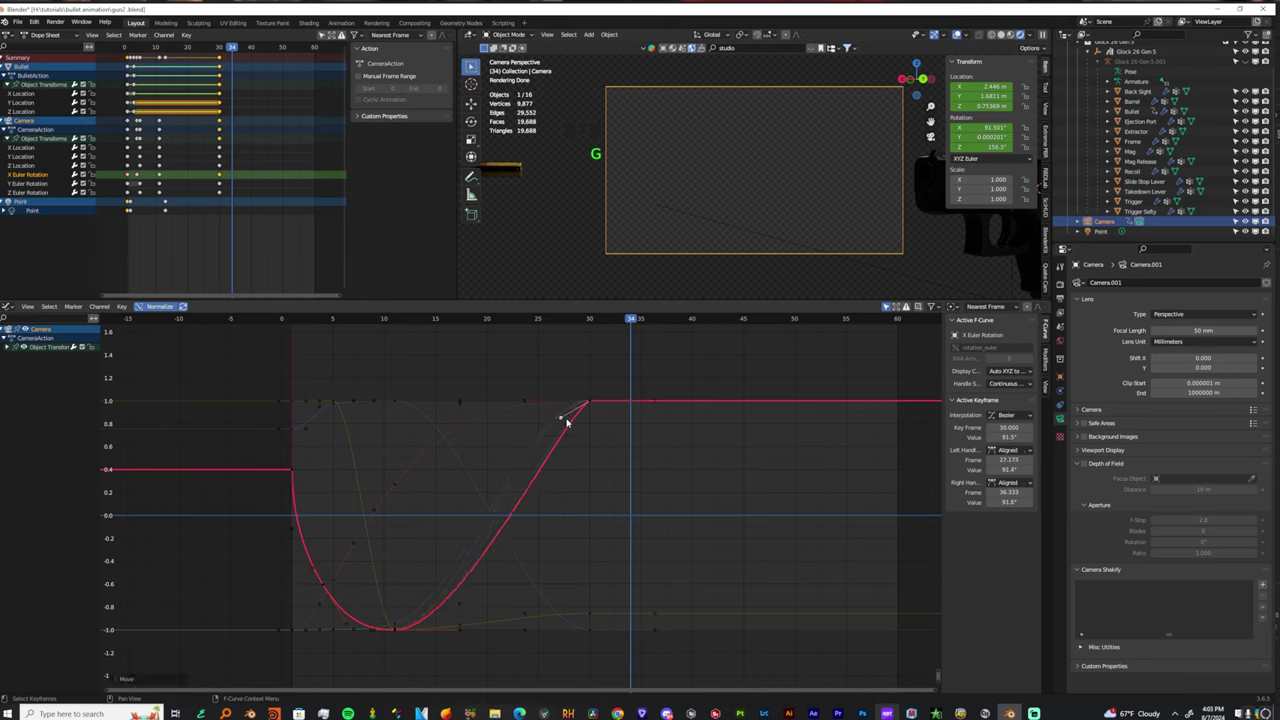
{"action": "left_click", "coordinate": [519, 399], "text": "shift"}
{"action": "left_click_drag", "start_coordinate": [532, 405], "coordinate": [527, 406], "text": "shift"}
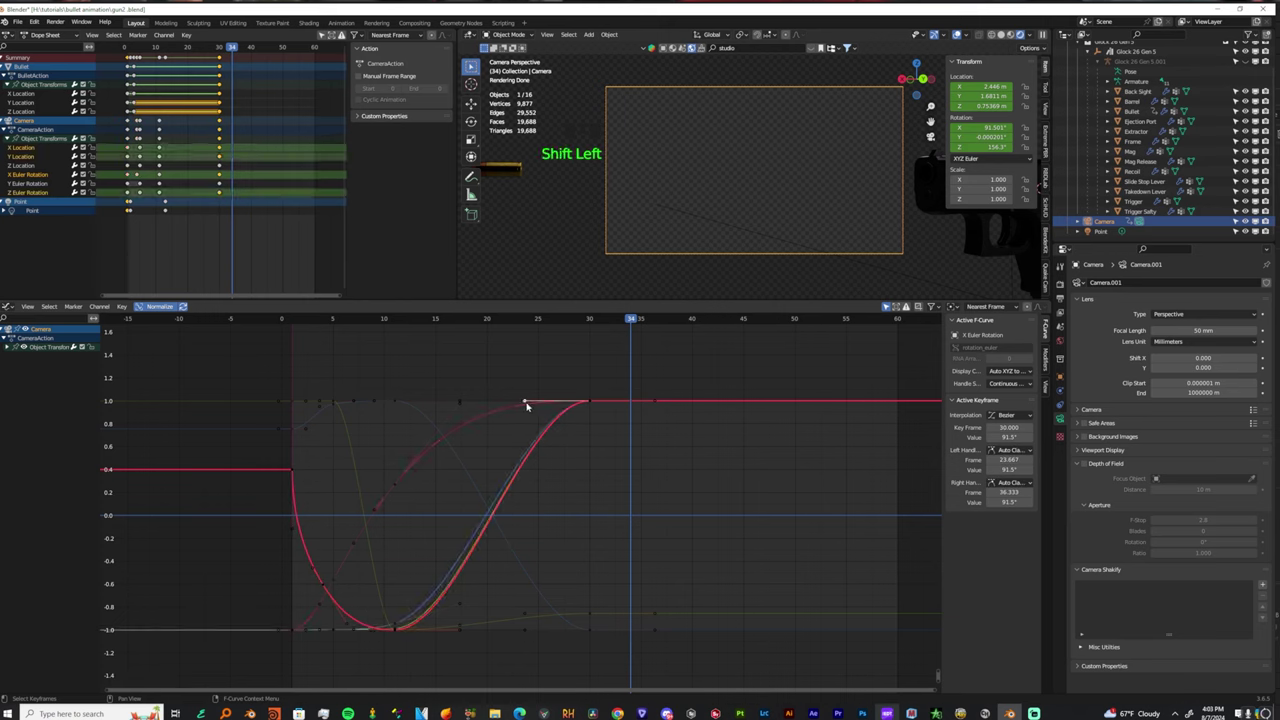
{"action": "key", "text": "g"}
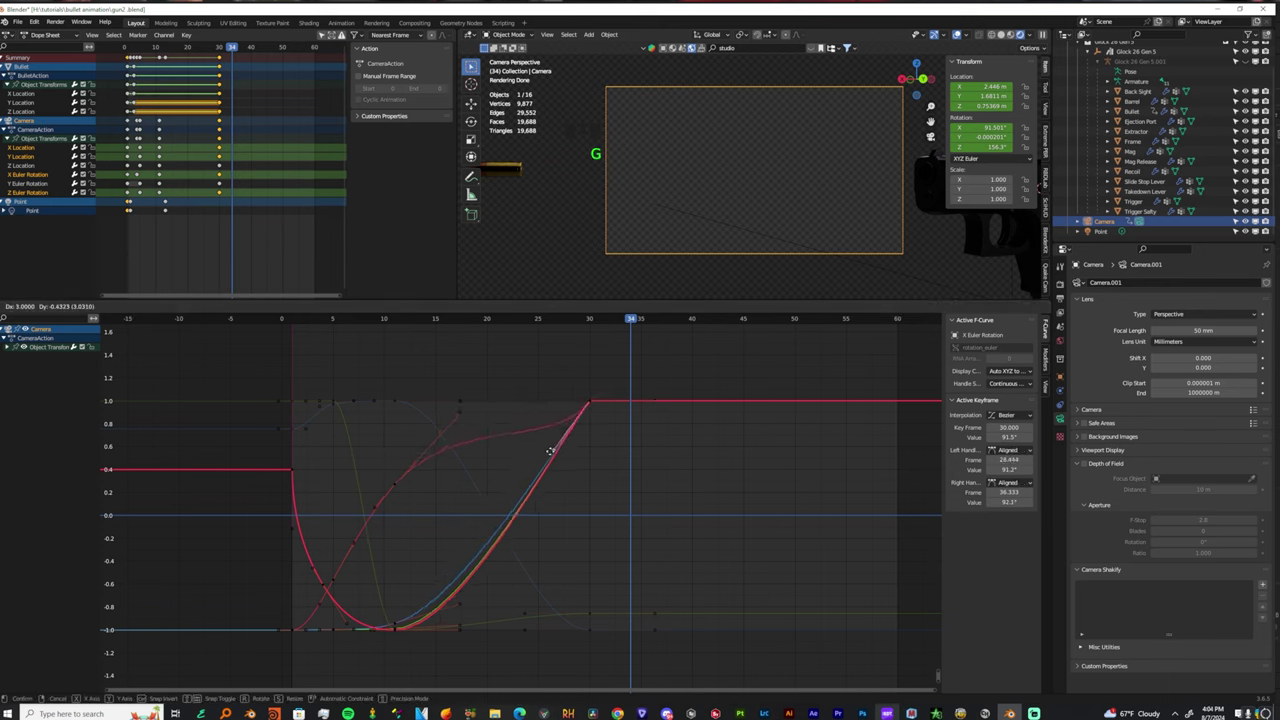
{"action": "left_click", "coordinate": [532, 506]}
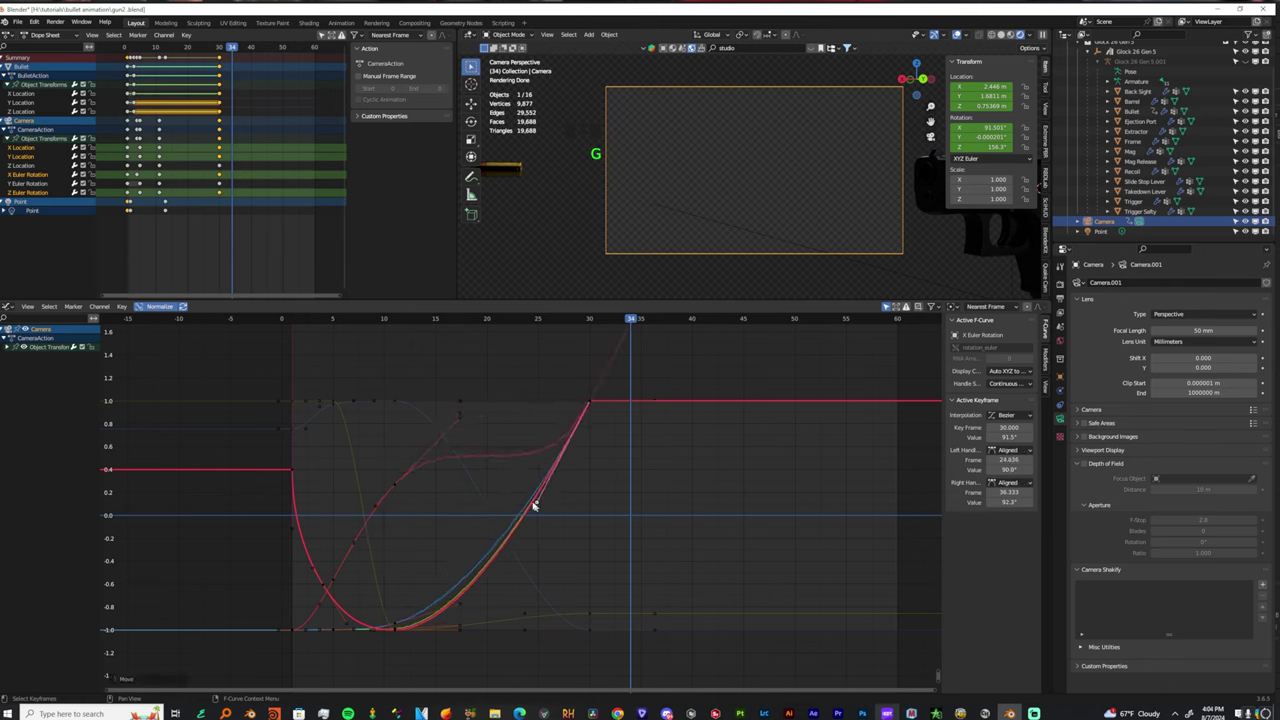
Flatten the Camera's X Location curve by extending the frame 30 handle to about frame 17 and the frame 1 handle to about frame 4.5.
{"action": "left_click", "coordinate": [397, 484]}
{"action": "left_click", "coordinate": [538, 503]}
{"action": "key", "text": "g"}
{"action": "left_click", "coordinate": [460, 405]}
{"action": "left_click", "coordinate": [312, 629]}
{"action": "key", "text": "g"}
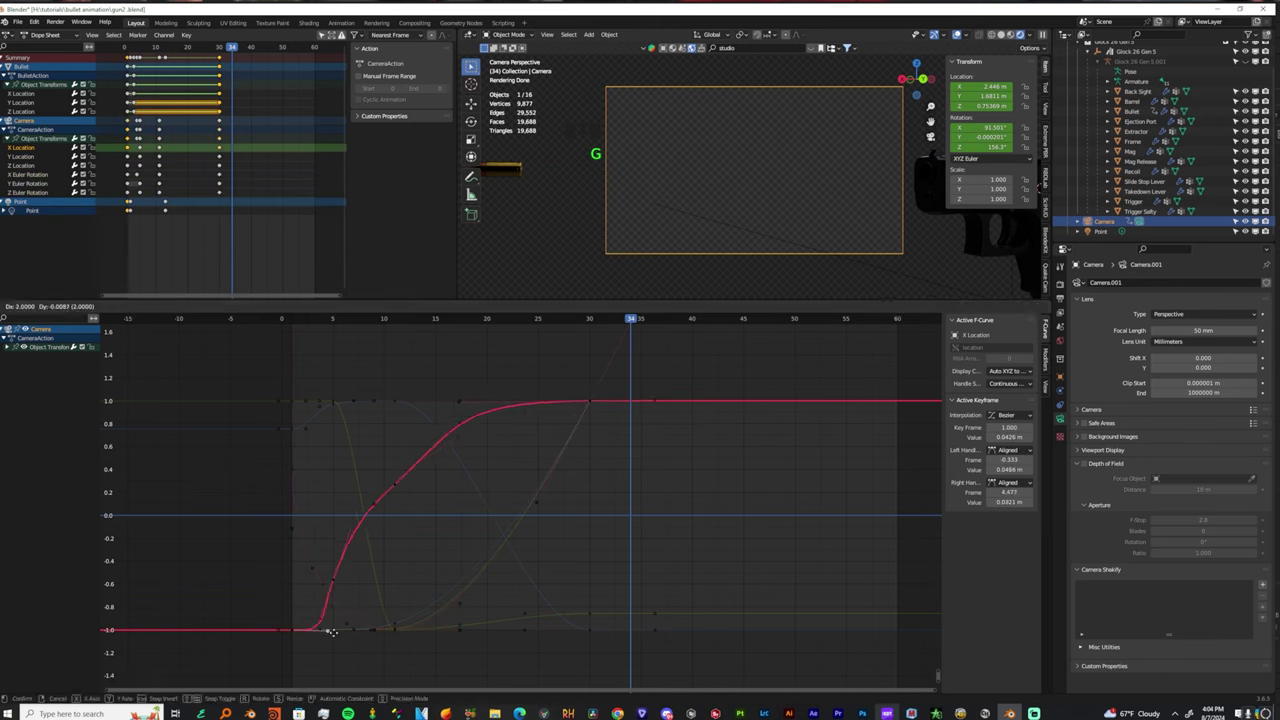
{"action": "left_click", "coordinate": [332, 632]}
Delete the Camera's X Location keyframe at frame 5 and replay the animation.
{"action": "left_click", "coordinate": [333, 580]}
{"action": "key", "text": "Delete"}
{"action": "left_click_drag", "start_coordinate": [394, 321], "coordinate": [352, 344]}
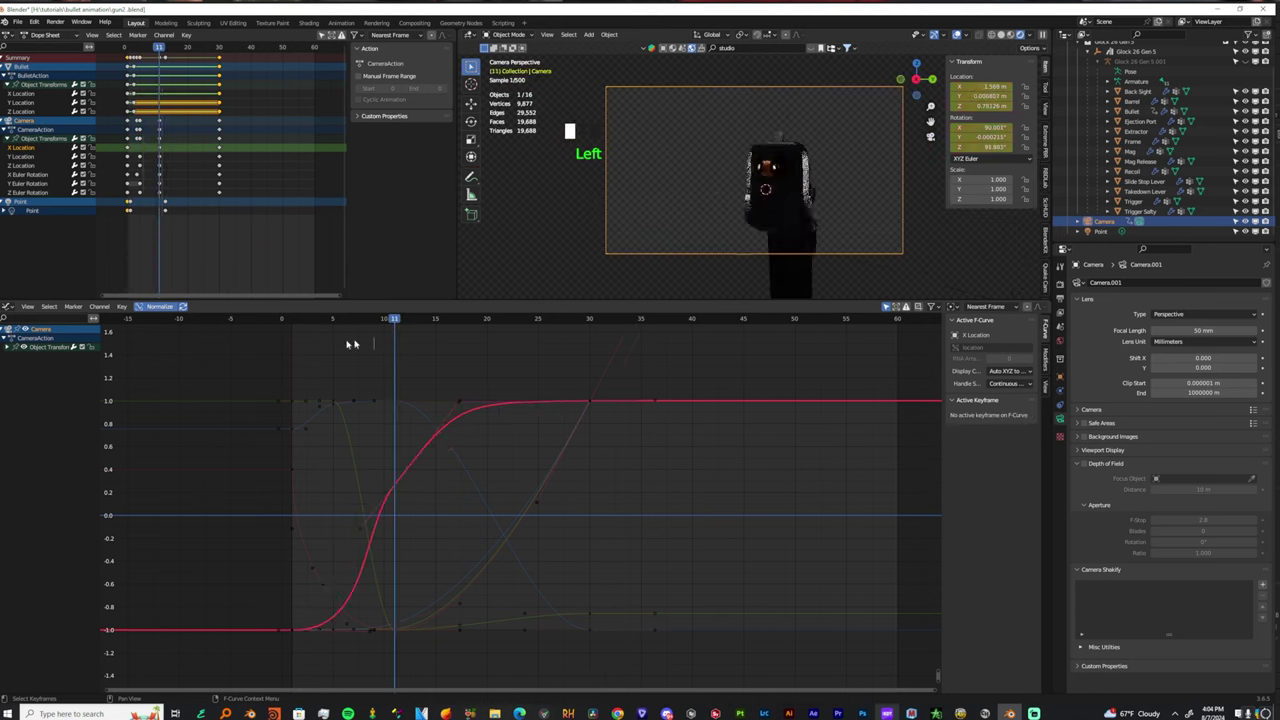
{"action": "key", "text": "space"}
{"action": "key", "text": "space"}
{"action": "key", "text": "space"}
{"action": "key", "text": "space"}
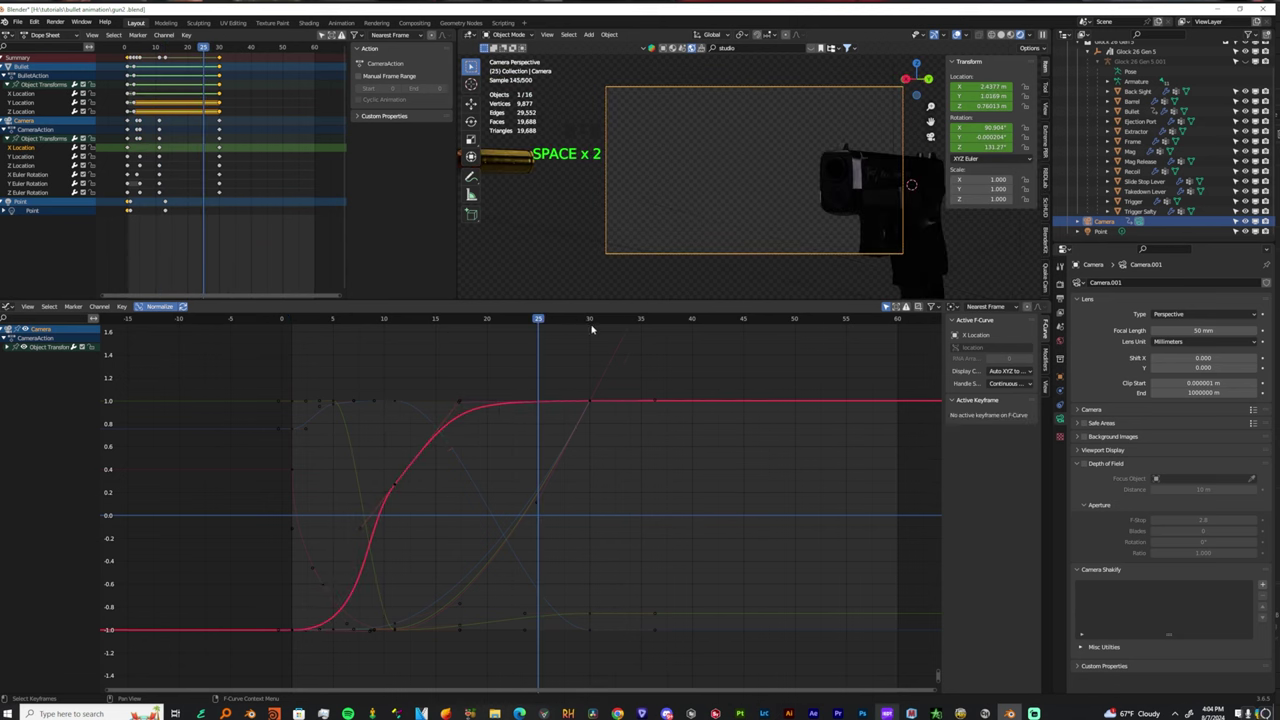
Change the Graph Editor into a Timeline, set the end frame to 30 and replay the shortened animation.
{"action": "mouse_move", "coordinate": [591, 324]}
{"action": "left_mouse_down"}
{"action": "mouse_move", "coordinate": [571, 326]}
{"action": "mouse_move", "coordinate": [589, 326]}
{"action": "left_mouse_up"}
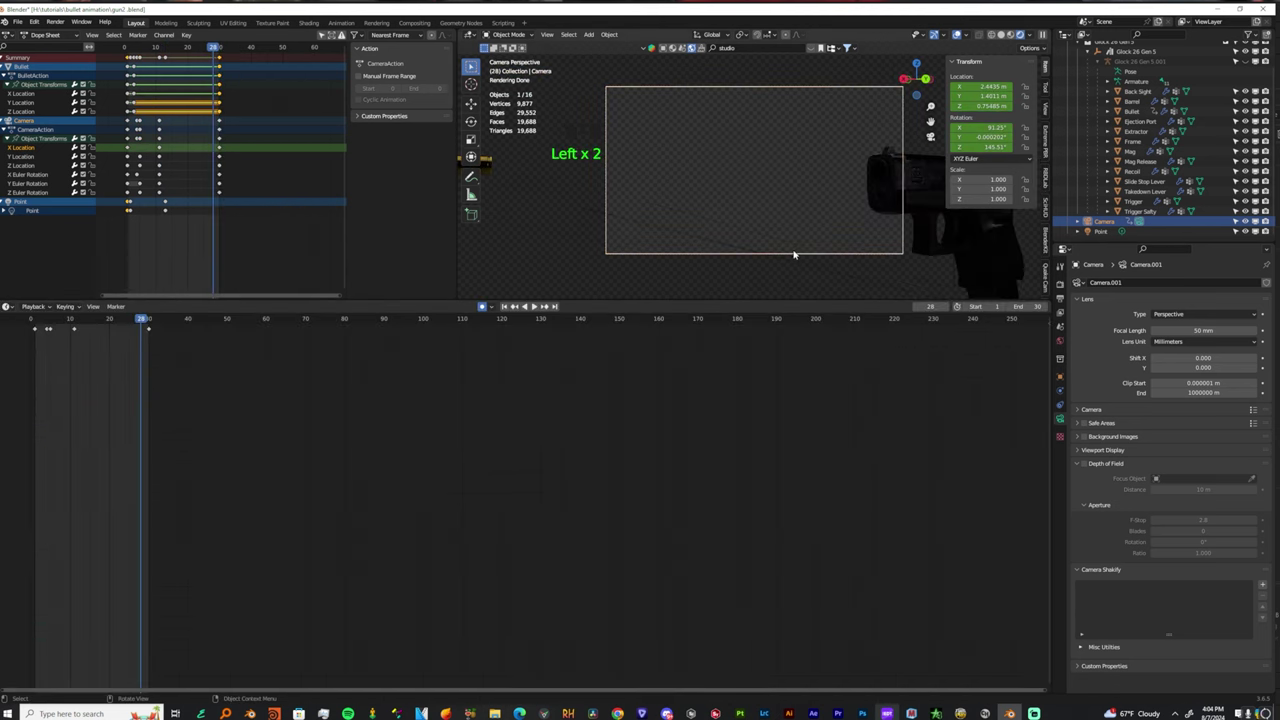
{"action": "key", "text": "space"}
{"action": "key", "text": "space"}
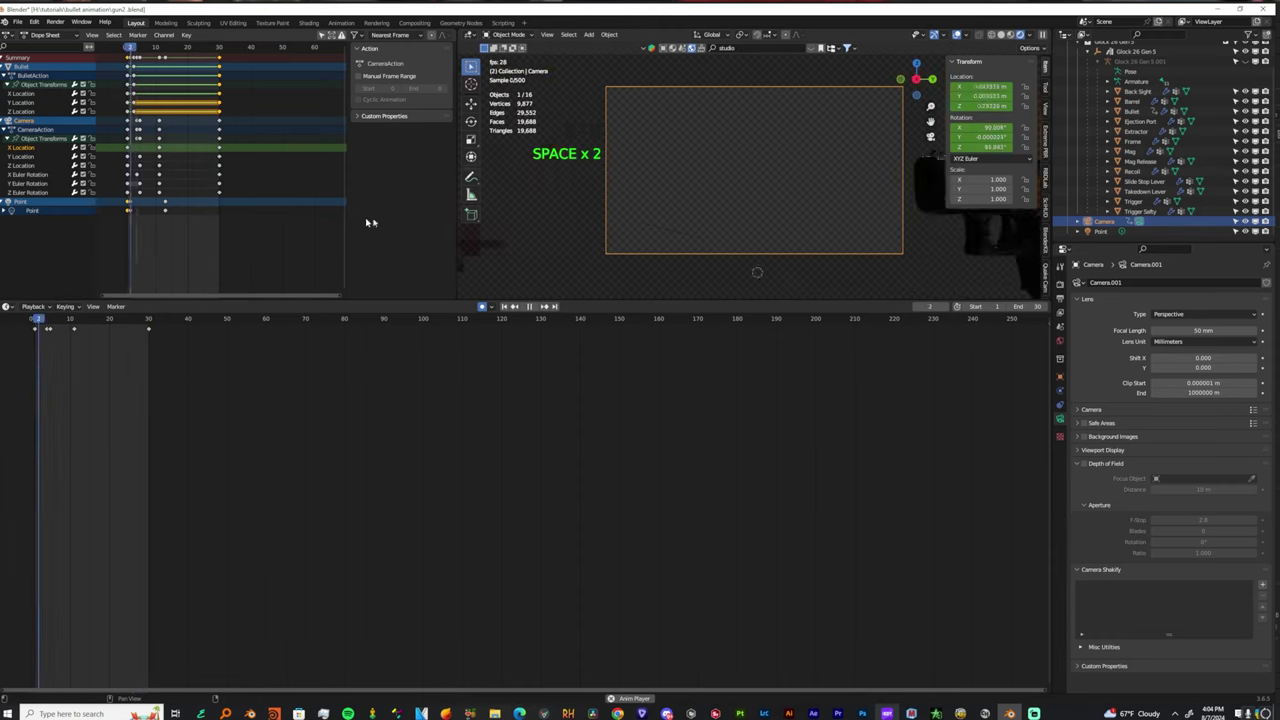
{"action": "key", "text": "space"}
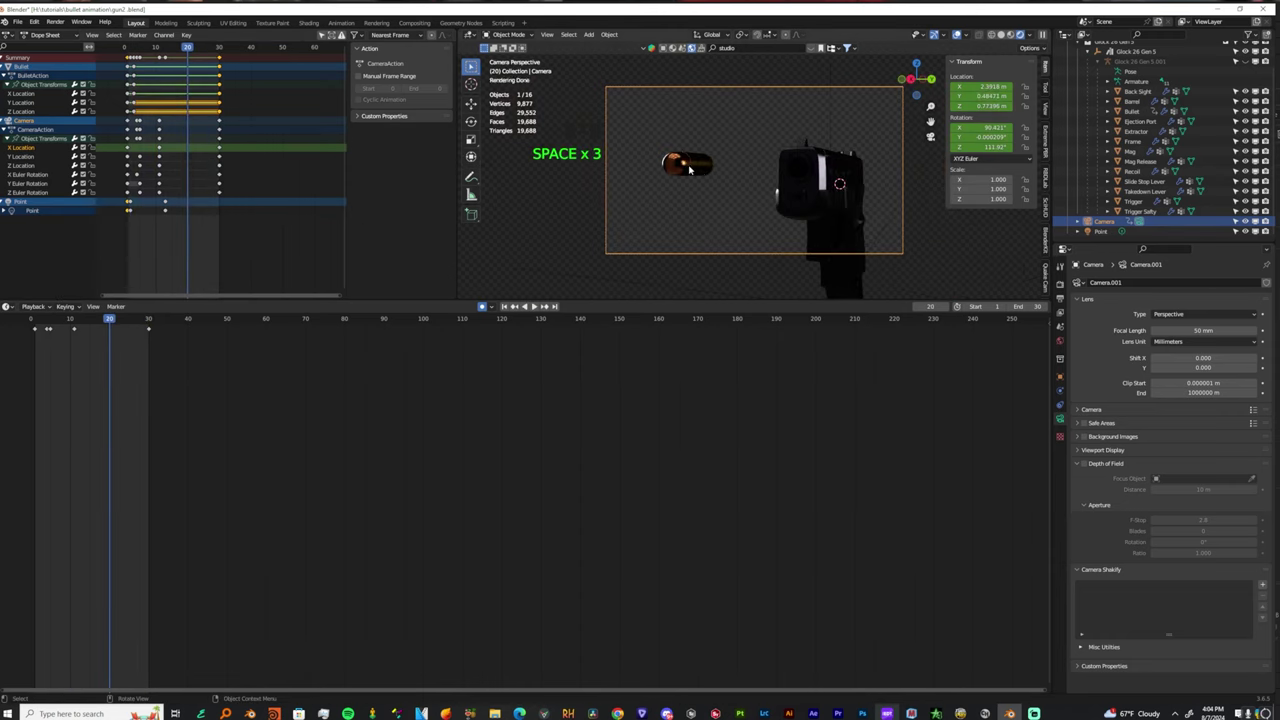
{"action": "key", "text": "space"}
{"action": "key", "text": "space"}
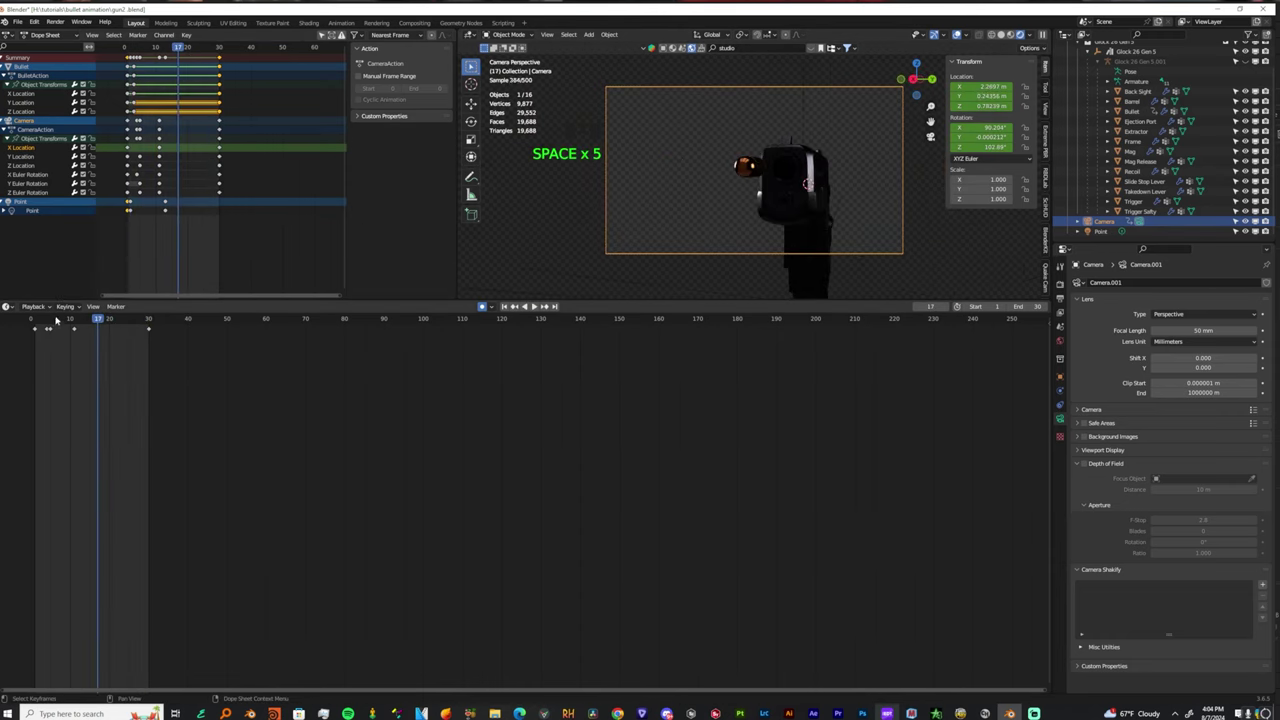
{"action": "key", "text": "Left"}
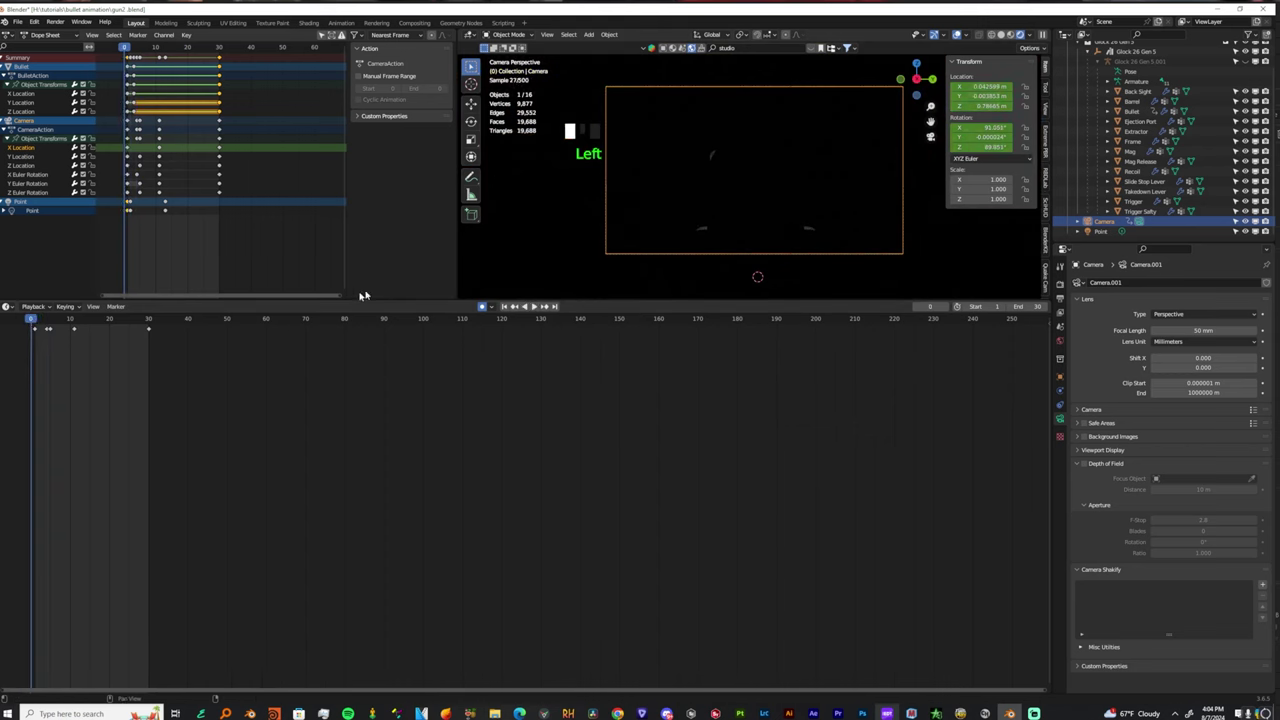
{"action": "key", "text": "space"}
{"action": "key", "text": "space"}
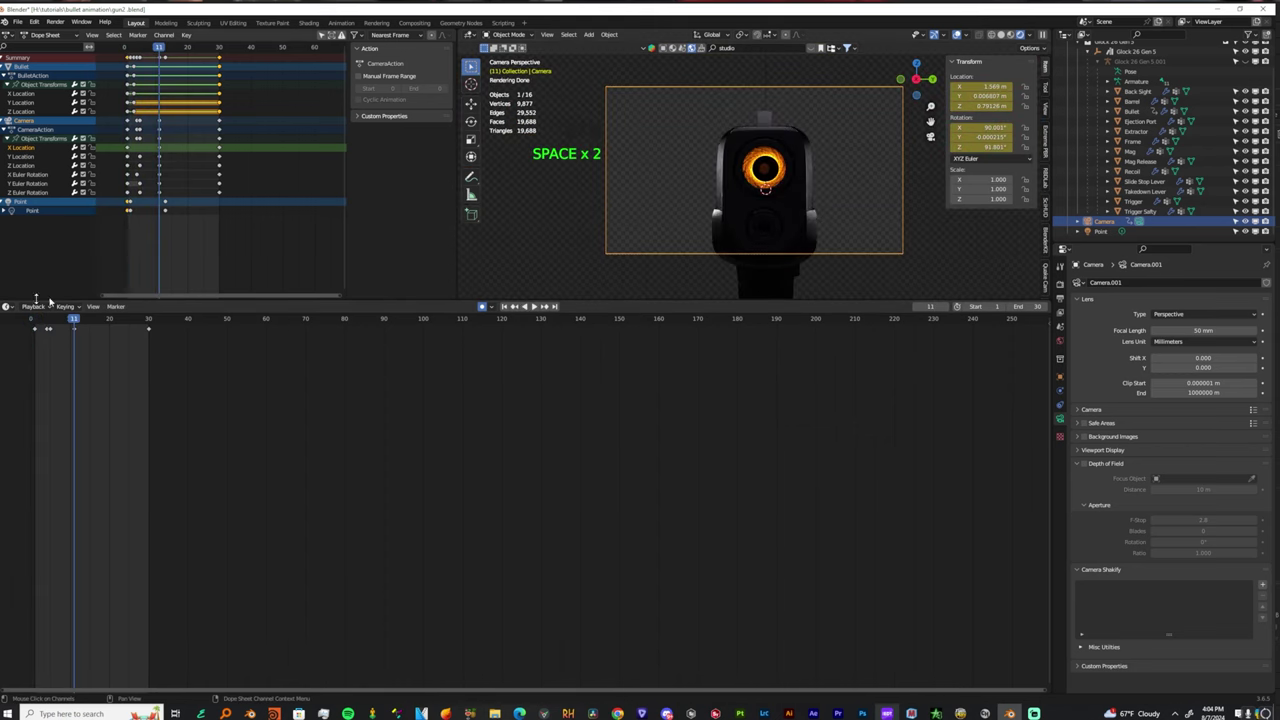
Change the Timeline back into a Graph Editor and move the Camera's X Euler Rotation keyframe at frame 4 to frame 5.
{"action": "left_click", "coordinate": [8, 306]}
{"action": "left_click", "coordinate": [9, 306]}
{"action": "left_click", "coordinate": [10, 306]}
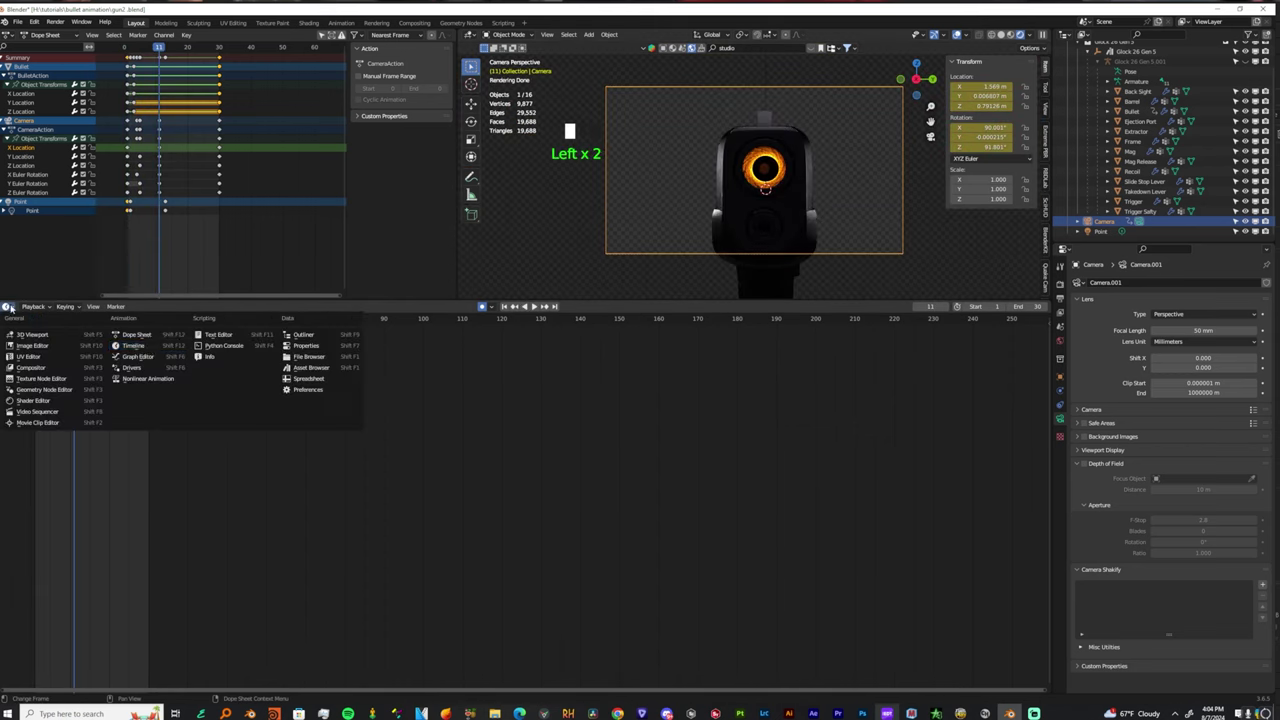
{"action": "left_click", "coordinate": [131, 358]}
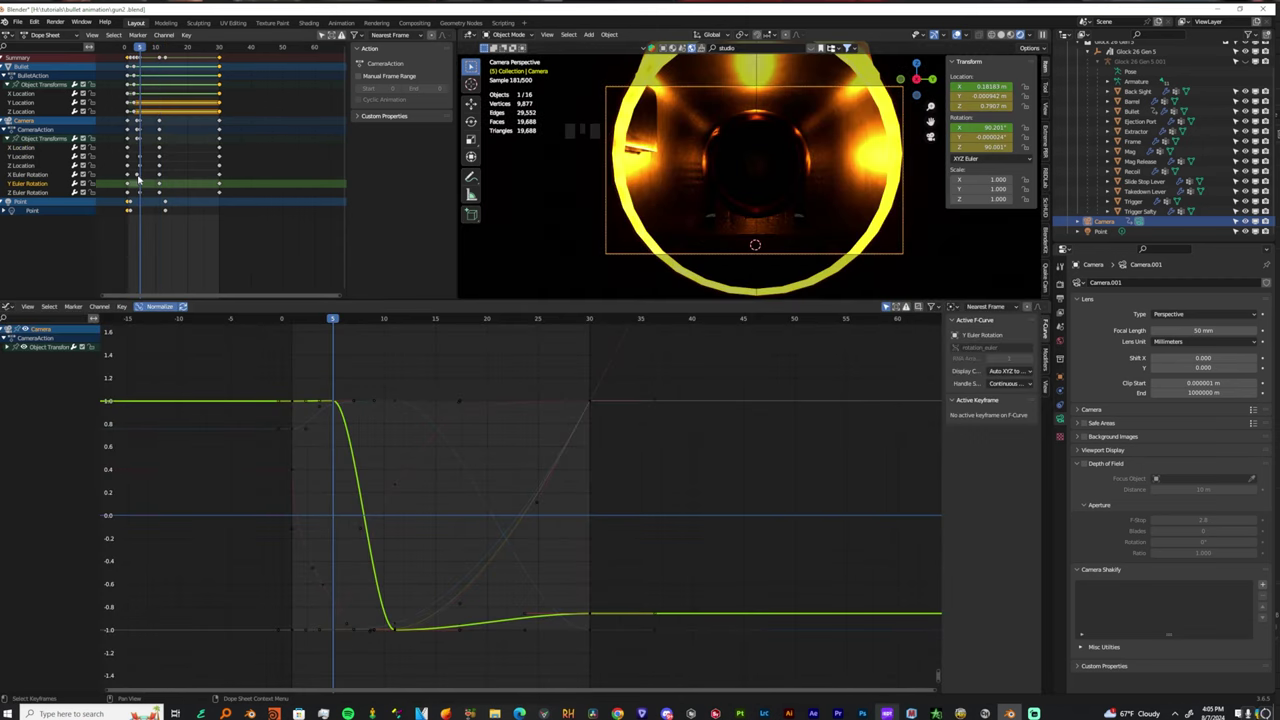
{"action": "left_click", "coordinate": [141, 175]}
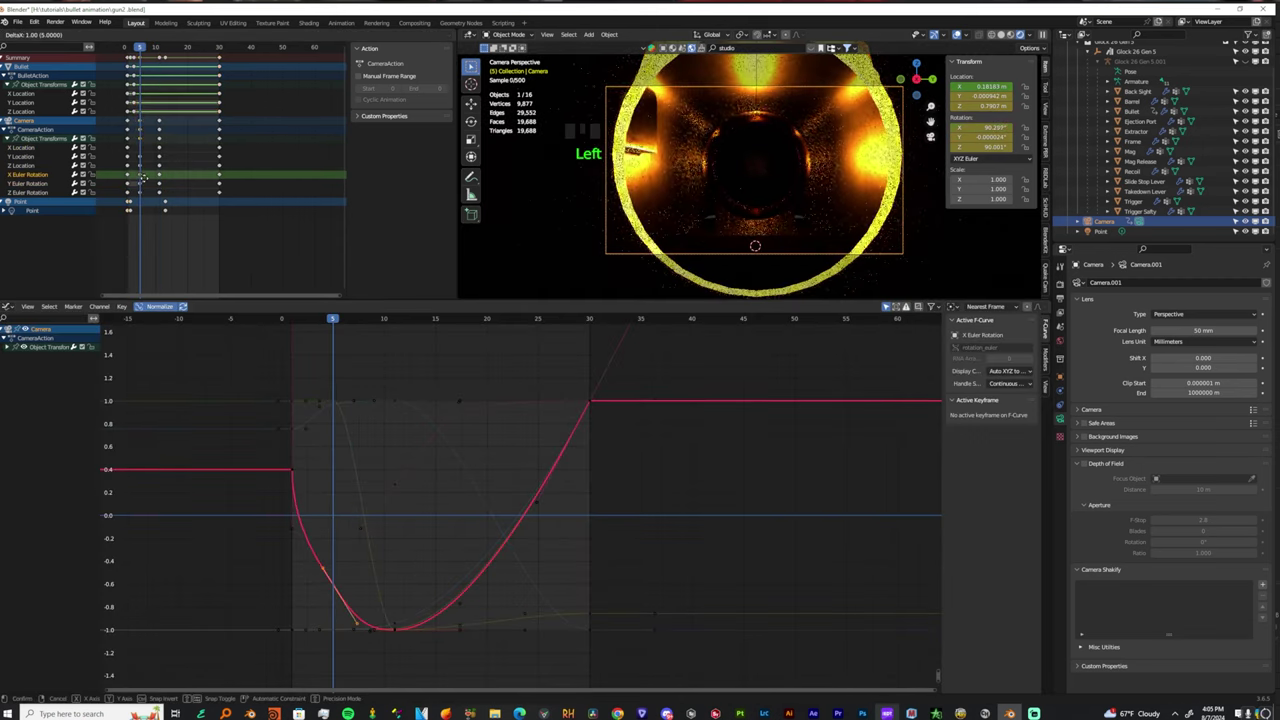
Play the animation, switch the viewport to Solid shading, stop at frame 22 and reselect the Camera.
{"action": "key", "text": "space"}
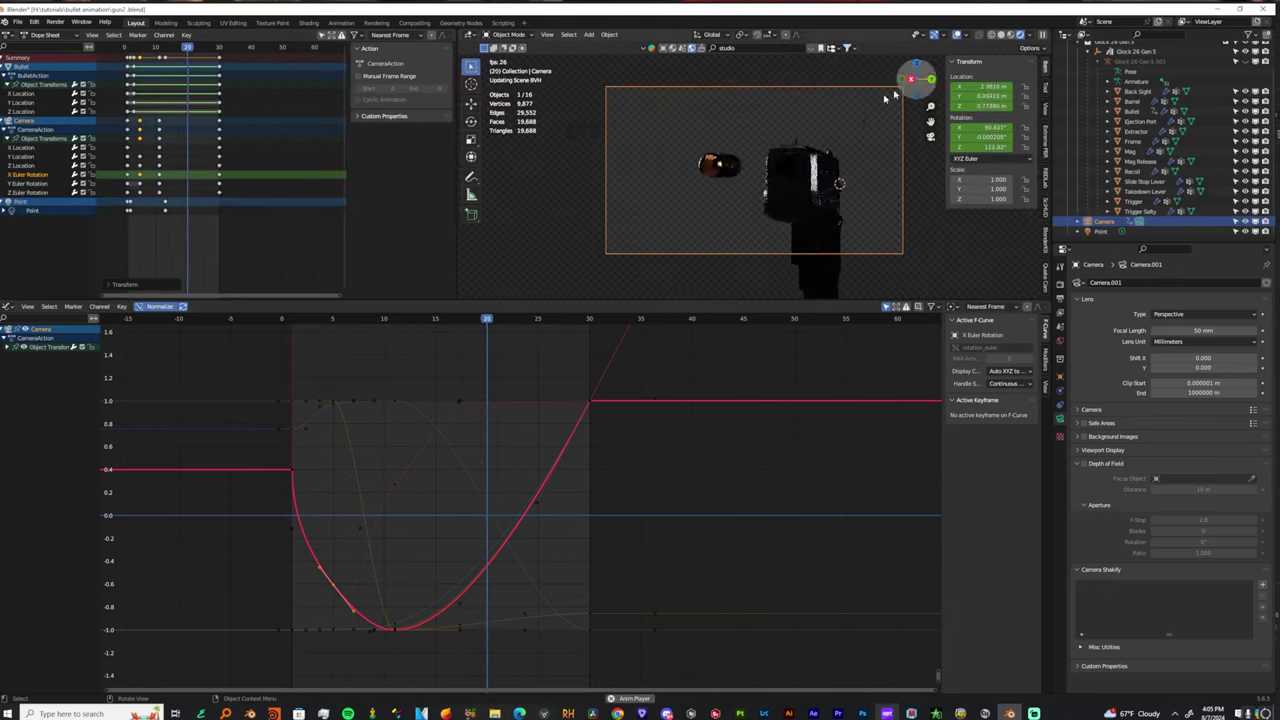
{"action": "left_click", "coordinate": [786, 140]}
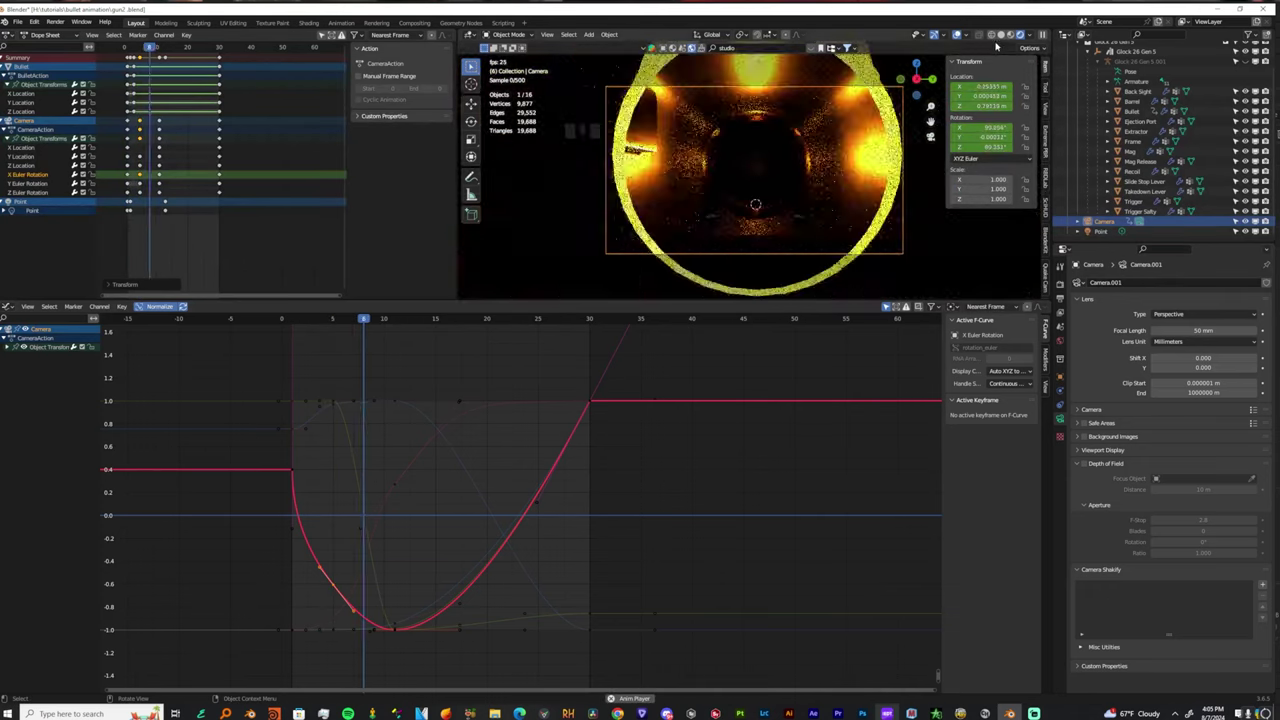
{"action": "left_click", "coordinate": [1002, 34]}
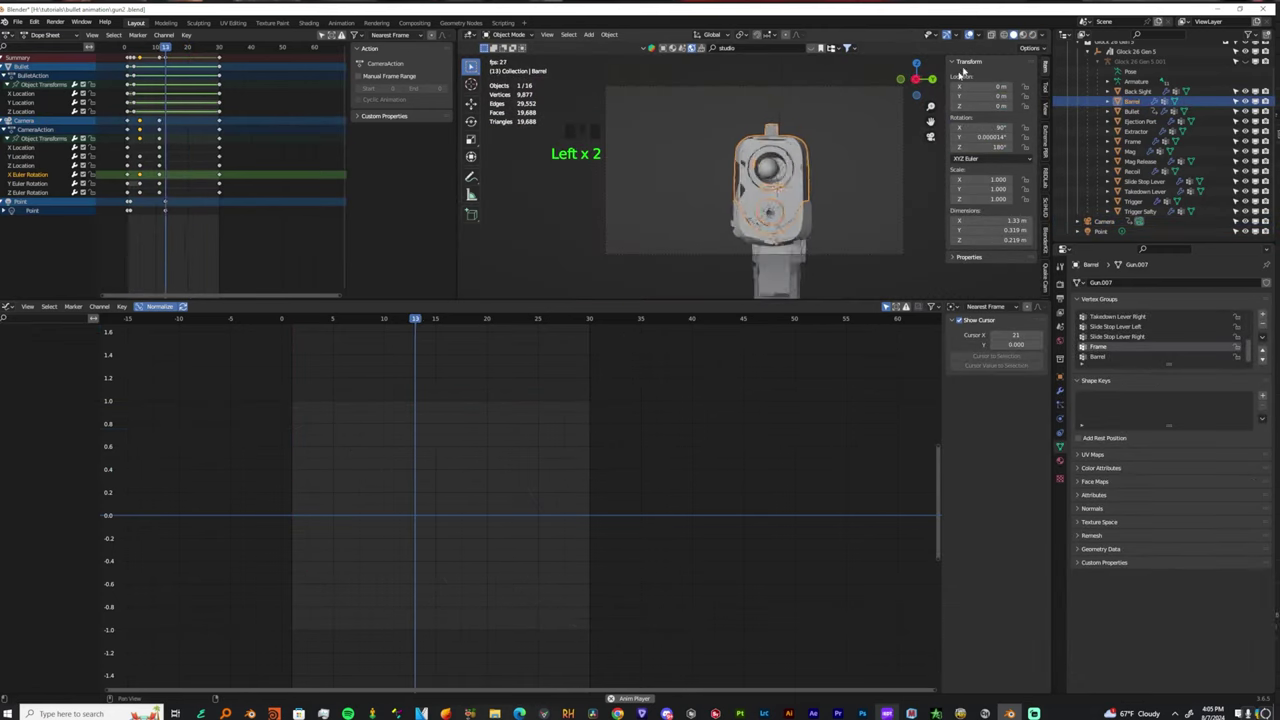
{"action": "key", "text": "space"}
{"action": "left_click", "coordinate": [752, 259]}
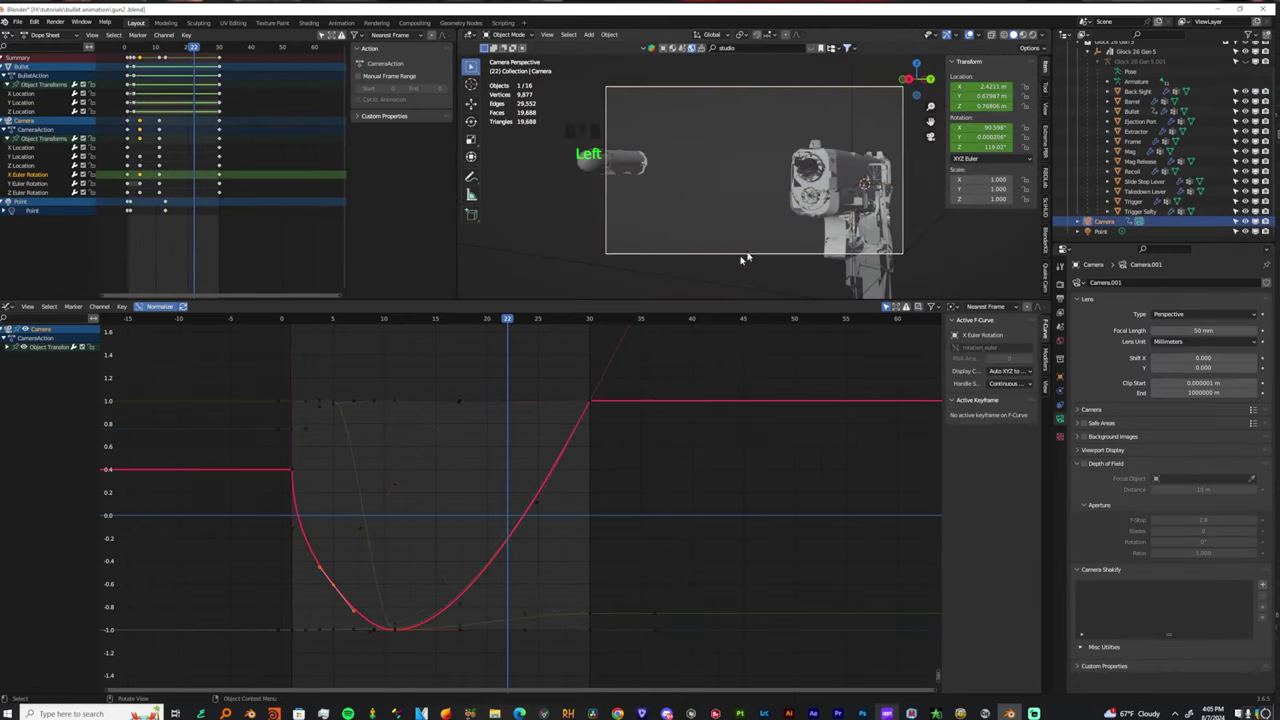
Raise the right handle of the Camera's Z Location keyframe at frame 1 to steepen the curve's start.
{"action": "left_click", "coordinate": [305, 432]}
{"action": "key", "text": "g"}
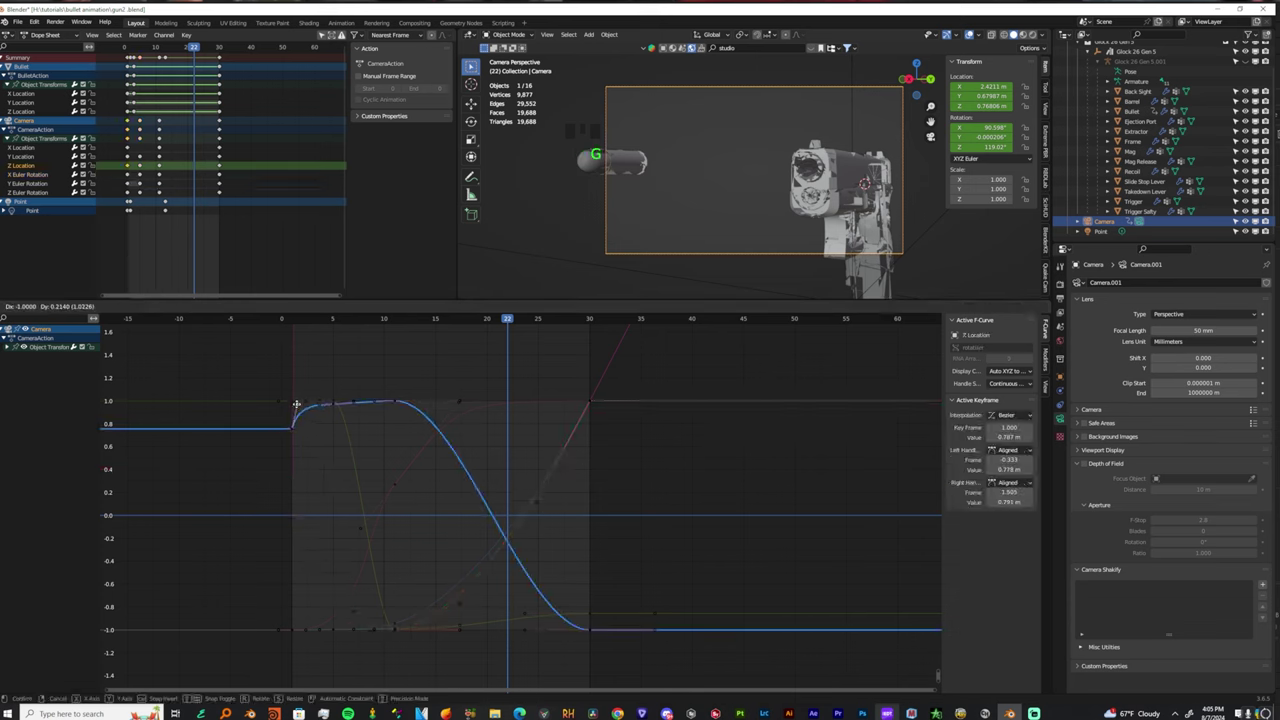
Place the frame 1 handle of the camera's Z Location curve and delete the Y Euler Rotation keyframe at frame 5.
{"action": "left_click", "coordinate": [330, 407]}
{"action": "left_click", "coordinate": [335, 402]}
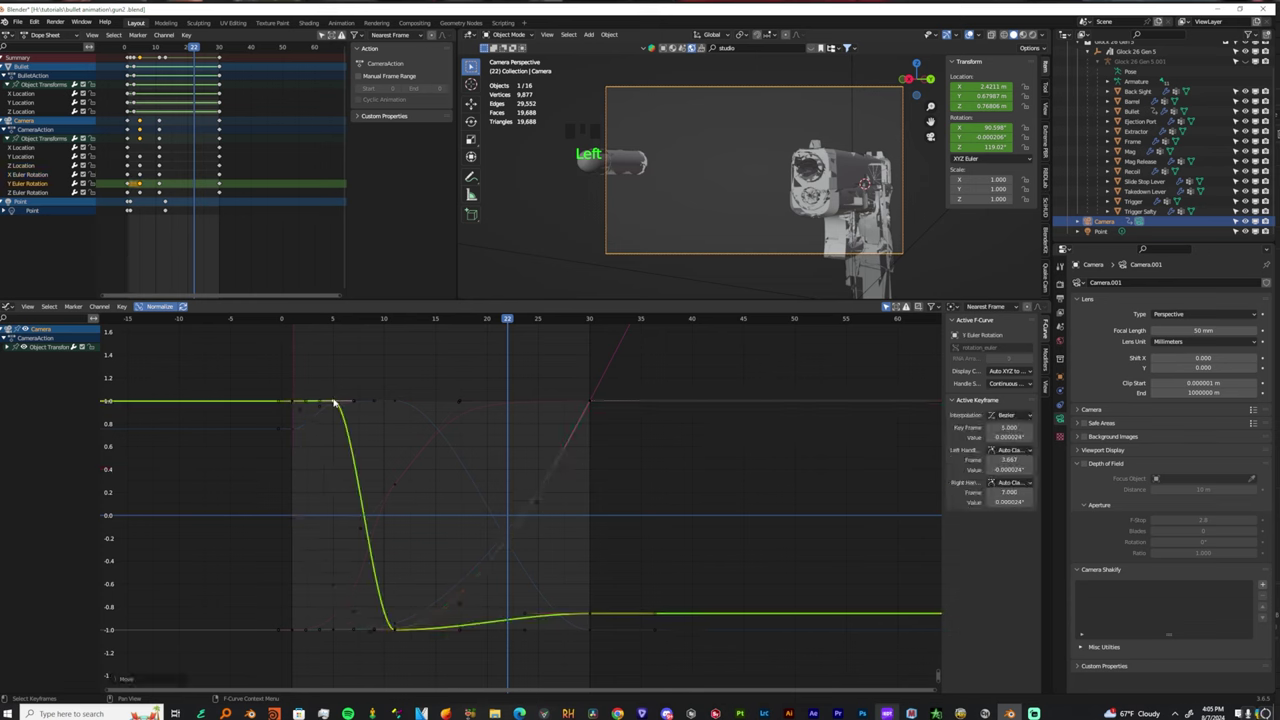
{"action": "key", "text": "g"}
{"action": "key", "text": "x"}
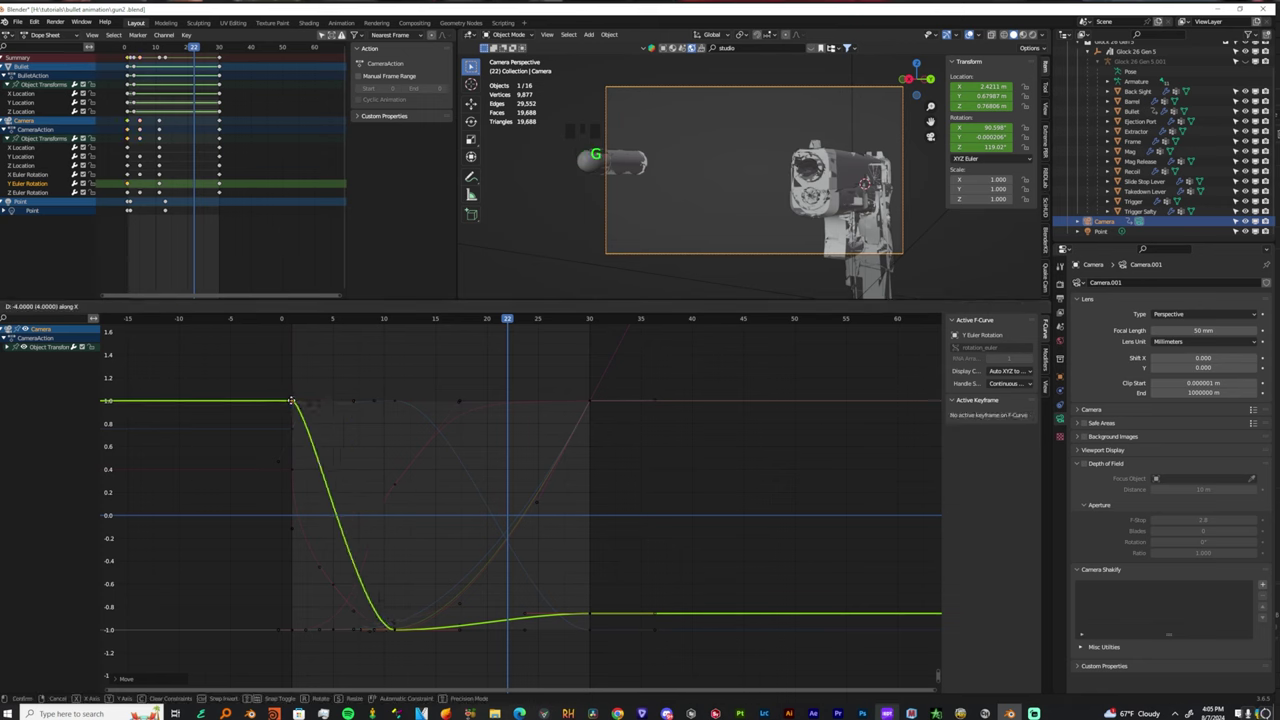
{"action": "left_click", "coordinate": [316, 403]}
{"action": "key", "text": "Delete"}
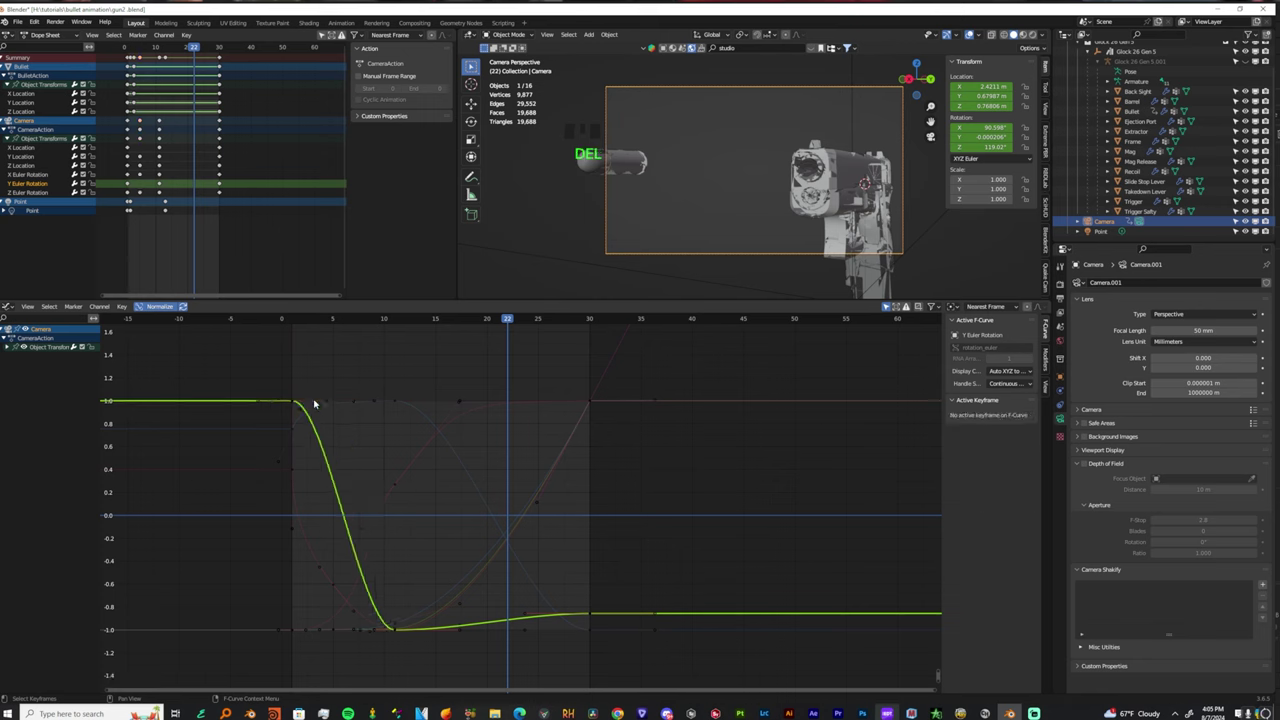
Steepen the Y Euler Rotation curve out of frame 1 and lower the left handle of its frame 30 keyframe.
{"action": "left_click", "coordinate": [327, 404]}
{"action": "key", "text": "g"}
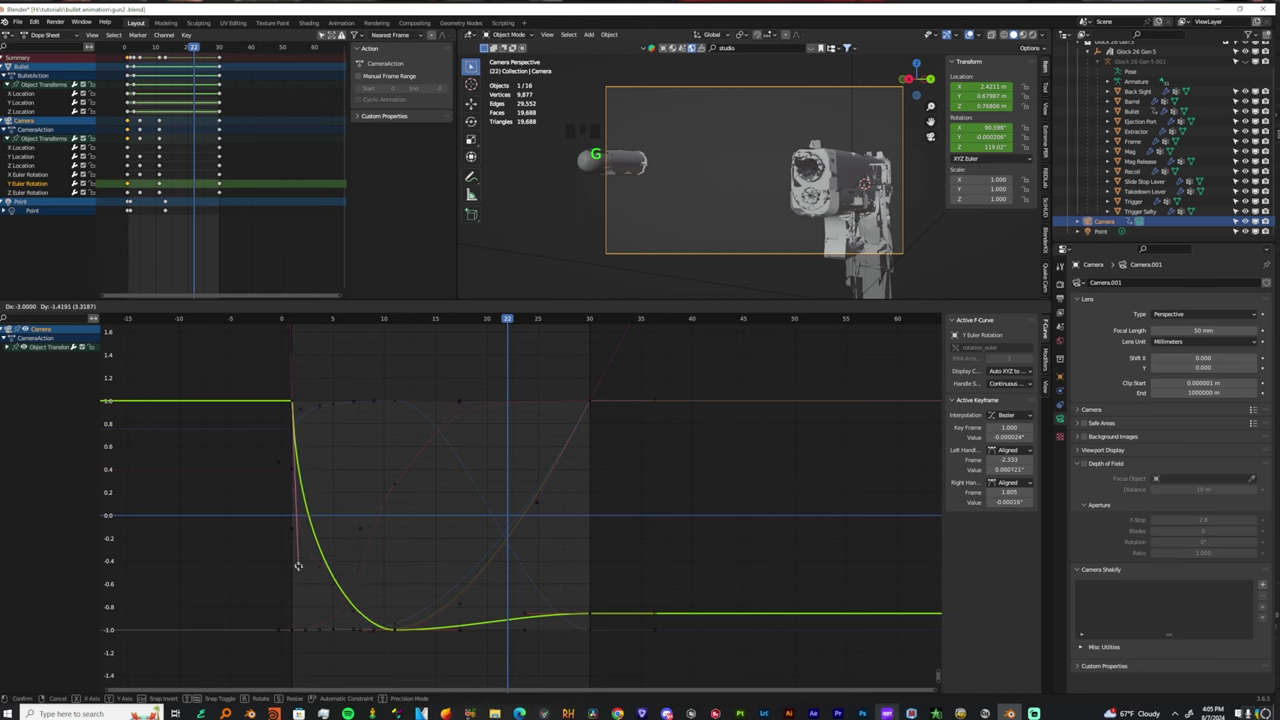
{"action": "left_click", "coordinate": [300, 586]}
{"action": "key", "text": "space"}
{"action": "left_click", "coordinate": [525, 613]}
{"action": "key", "text": "g"}
{"action": "left_click", "coordinate": [540, 628]}
Move the camera's middle X Location keyframe to about frame 14 and raise the frame 1 handle for a steep start.
{"action": "left_click", "coordinate": [395, 484]}
{"action": "key", "text": "g"}
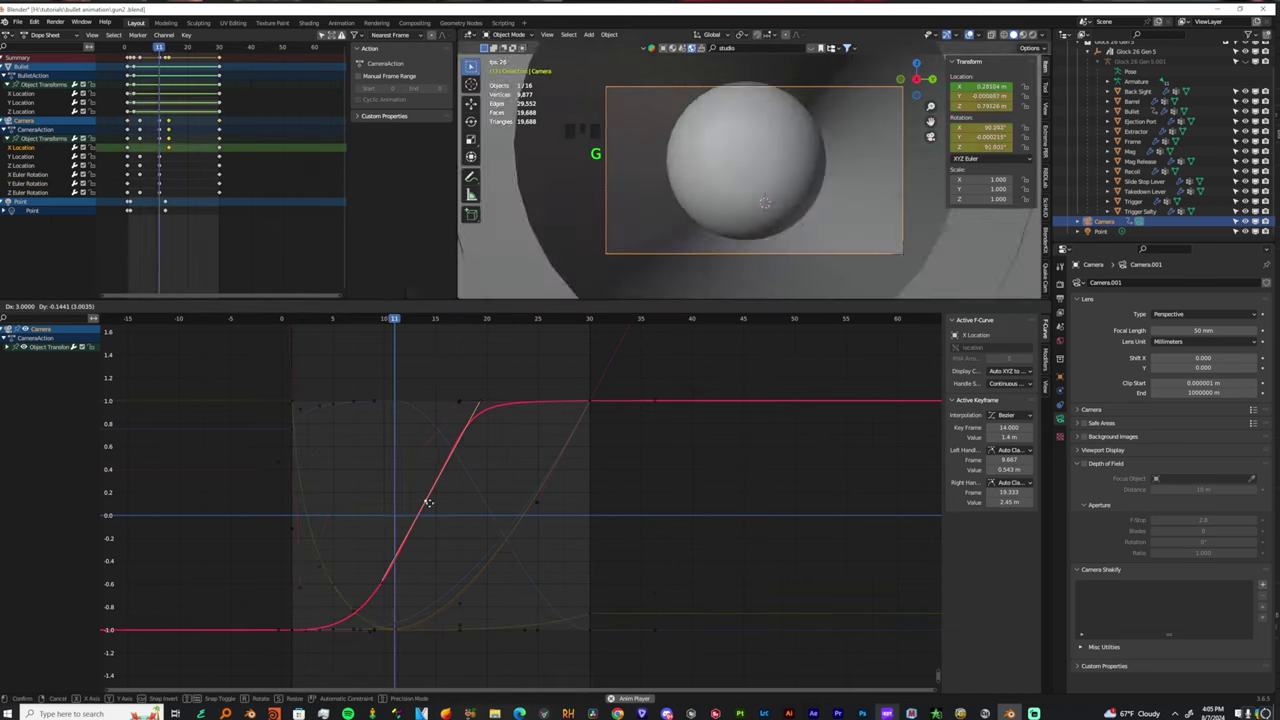
{"action": "left_click", "coordinate": [426, 503]}
{"action": "left_click", "coordinate": [374, 632]}
{"action": "key", "text": "g"}
{"action": "left_click", "coordinate": [300, 558]}
Move the middle X Location keyframe to frame 11 at 1.45 m and set its right handle at about frame 13.5, 1.91 m.
{"action": "left_click_drag", "start_coordinate": [396, 486], "coordinate": [360, 470]}
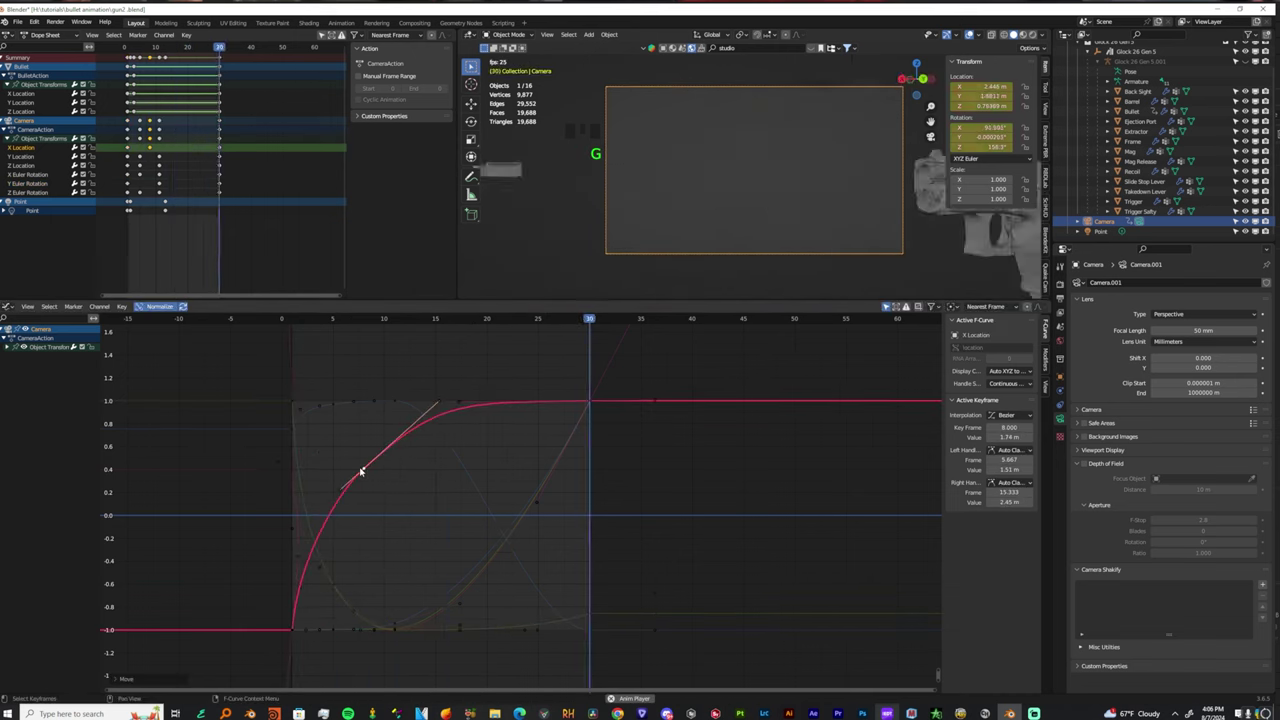
{"action": "key", "text": "g"}
{"action": "left_click", "coordinate": [394, 492]}
{"action": "left_click", "coordinate": [459, 450]}
{"action": "key", "text": "g"}
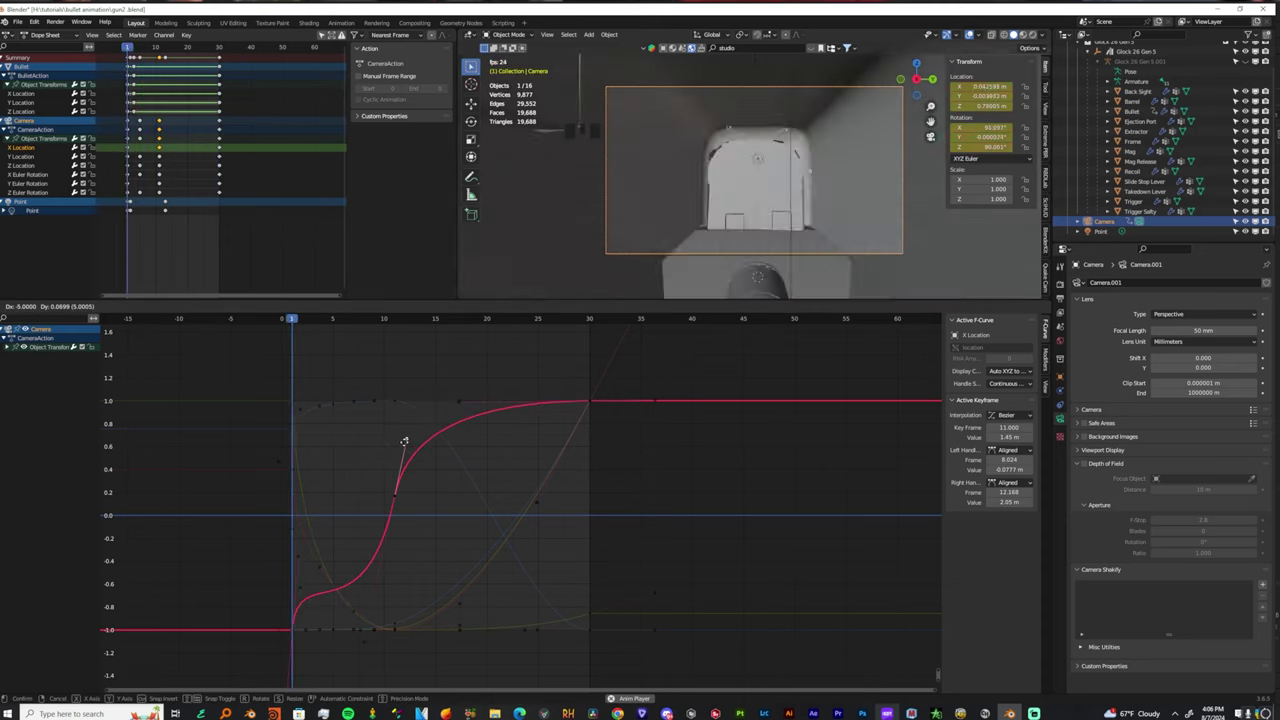
{"action": "left_click", "coordinate": [417, 449]}
{"action": "key", "text": "space"}
Set the camera's focal length to 108 mm while previewing the barrel shot at frame 7.
{"action": "left_click_drag", "start_coordinate": [297, 324], "coordinate": [292, 350]}
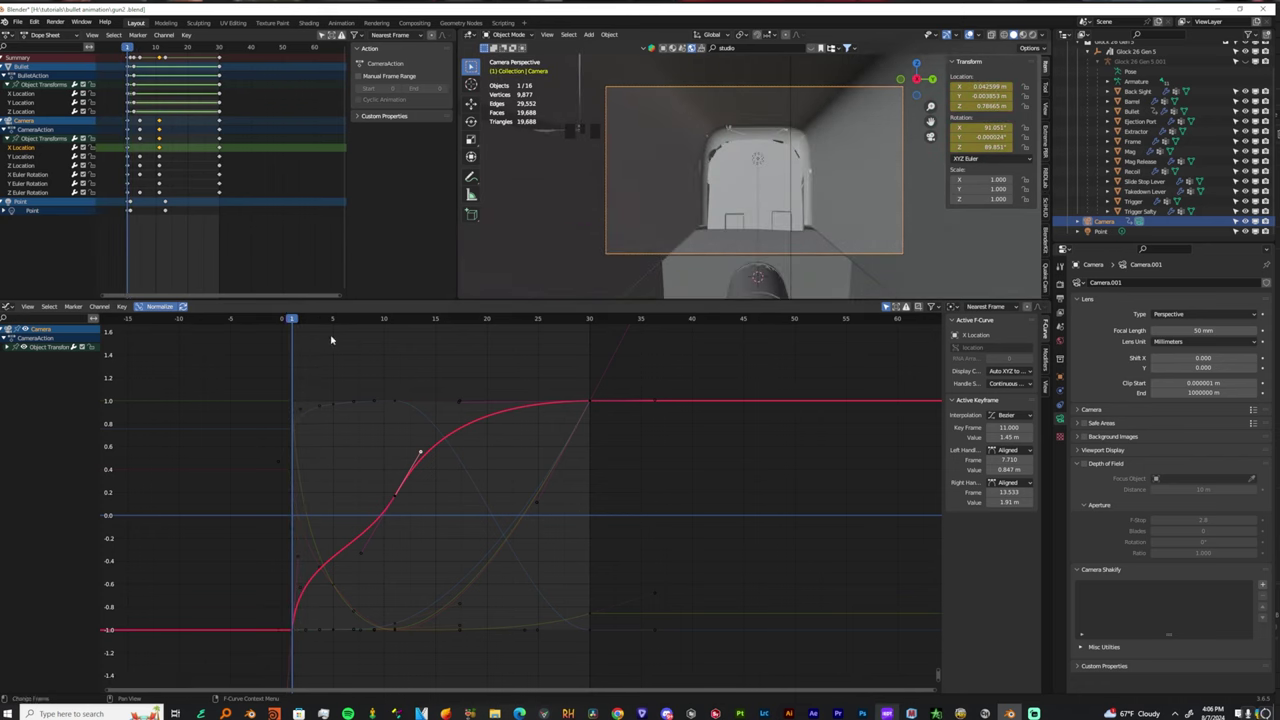
{"action": "left_click_drag", "start_coordinate": [305, 319], "coordinate": [355, 327]}
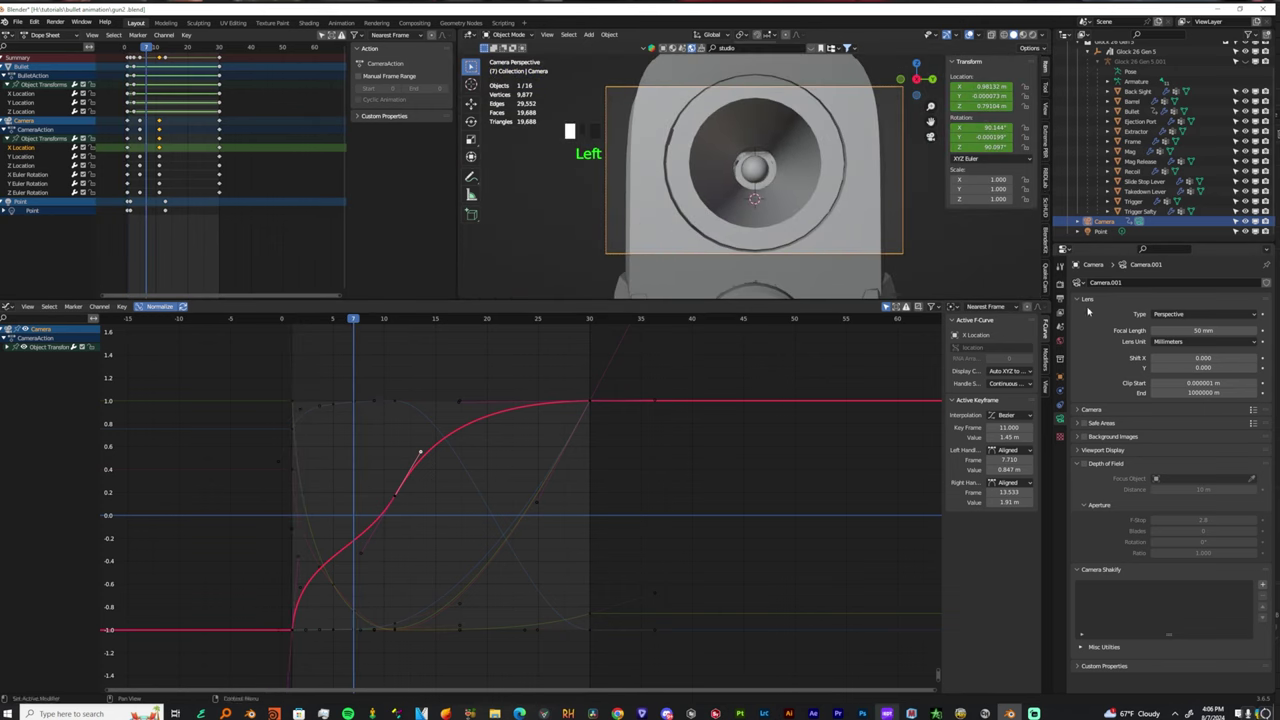
{"action": "mouse_move", "coordinate": [1222, 333]}
{"action": "left_mouse_down", "text": "shift"}
{"action": "mouse_move", "coordinate": [1272, 333]}
{"action": "mouse_move", "coordinate": [1230, 333]}
{"action": "left_mouse_up", "text": "shift"}
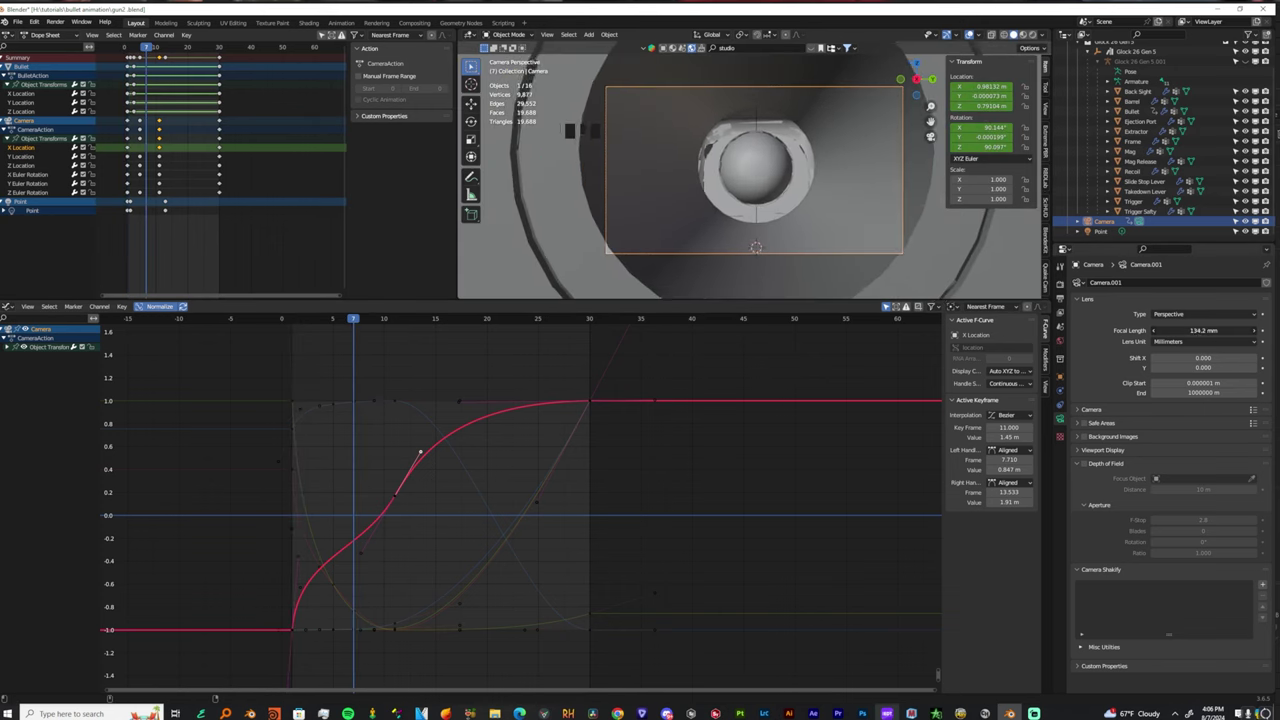
{"action": "left_click", "coordinate": [1203, 330]}
{"action": "type", "text": "108"}
{"action": "key", "text": "Return"}
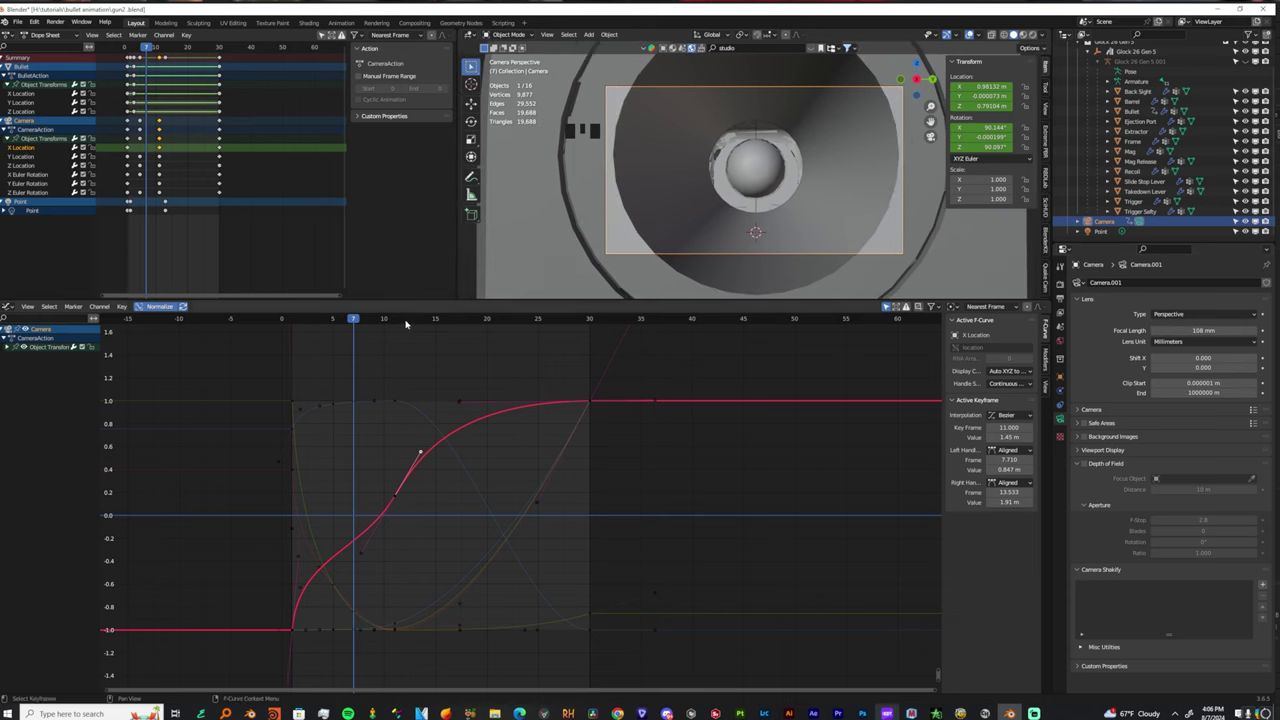
Keyframe the camera's focal length at 108 mm on frame 1 and 35 mm on frame 17.
{"action": "left_click_drag", "start_coordinate": [405, 323], "coordinate": [293, 334]}
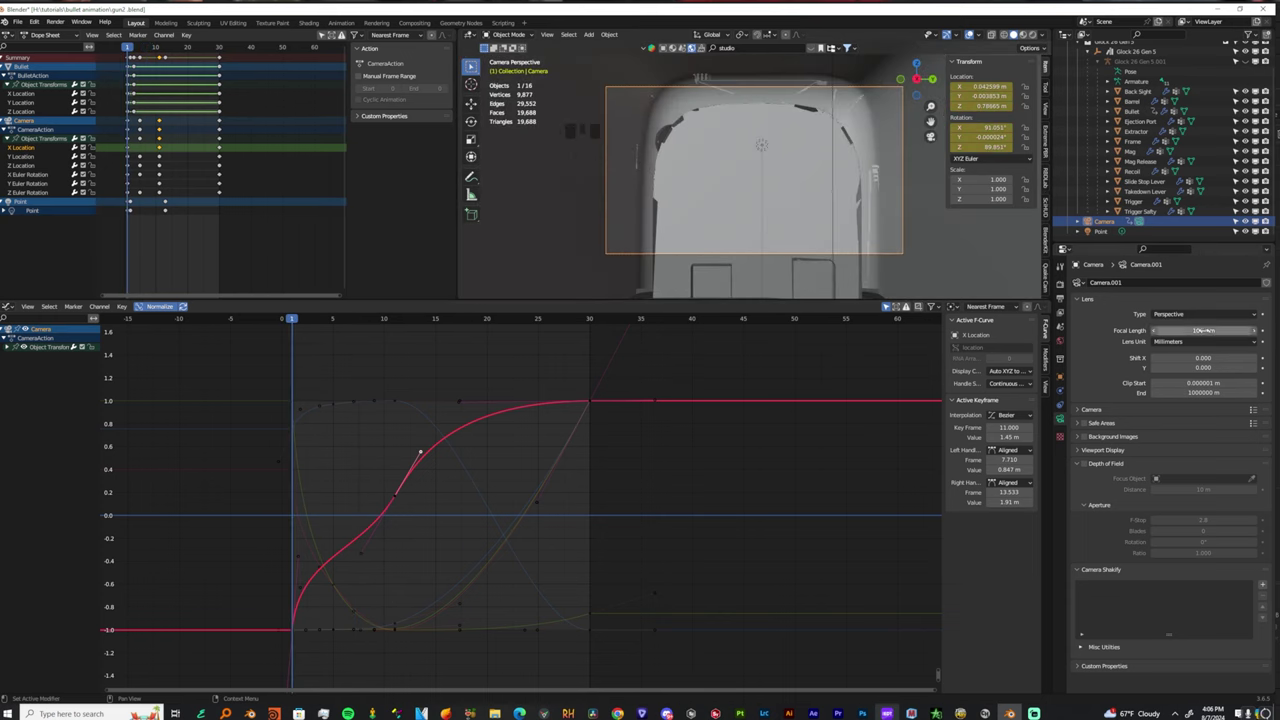
{"action": "key", "text": "i"}
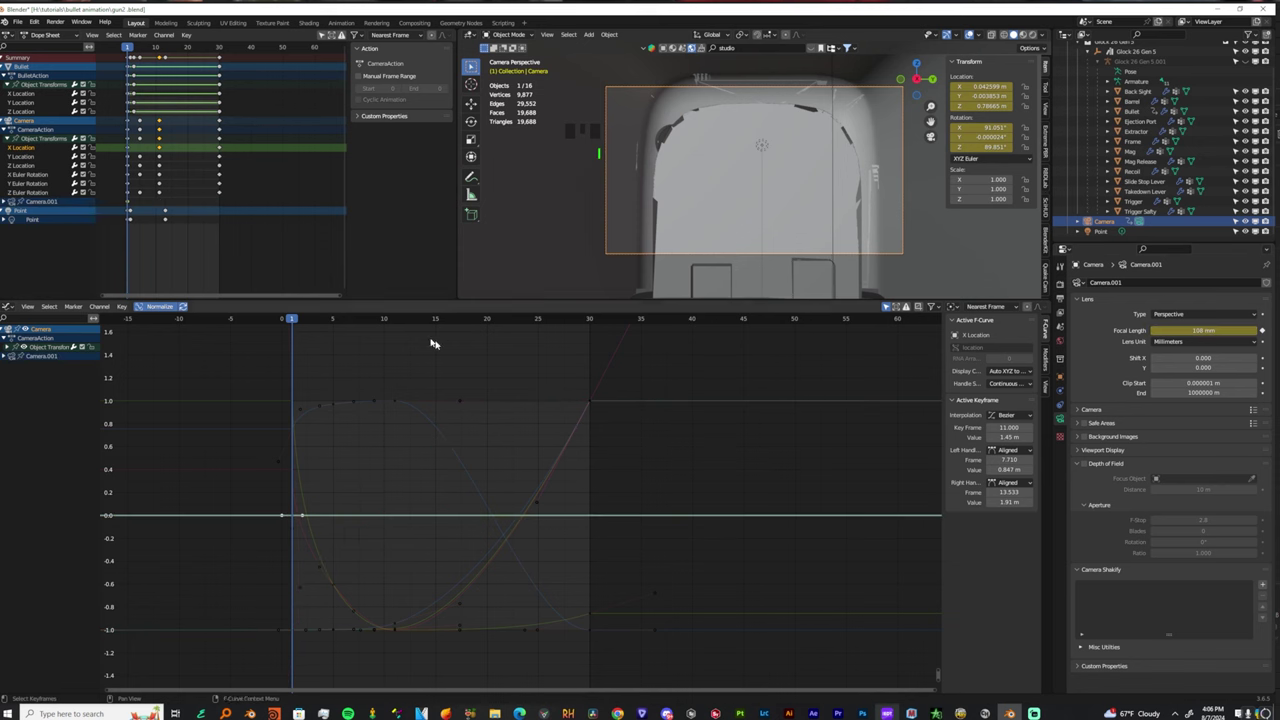
{"action": "left_click_drag", "start_coordinate": [401, 326], "coordinate": [459, 340]}
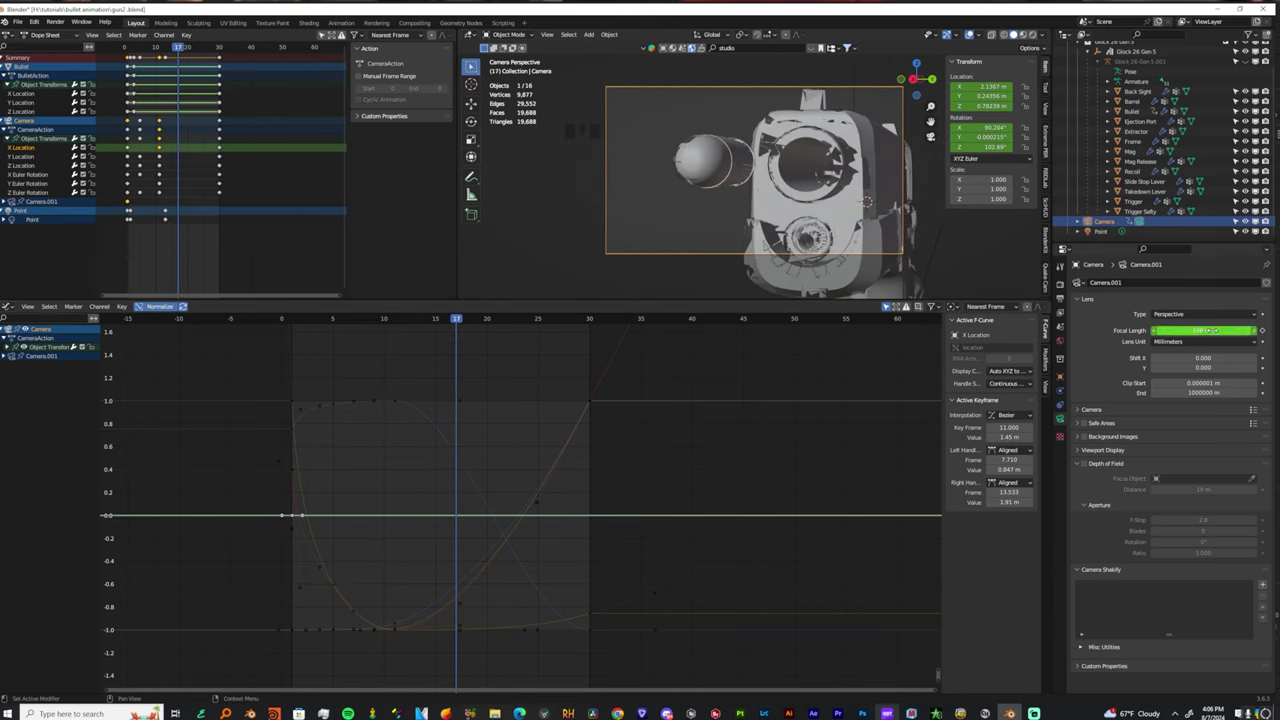
{"action": "left_click_drag", "start_coordinate": [1212, 330], "coordinate": [1180, 330]}
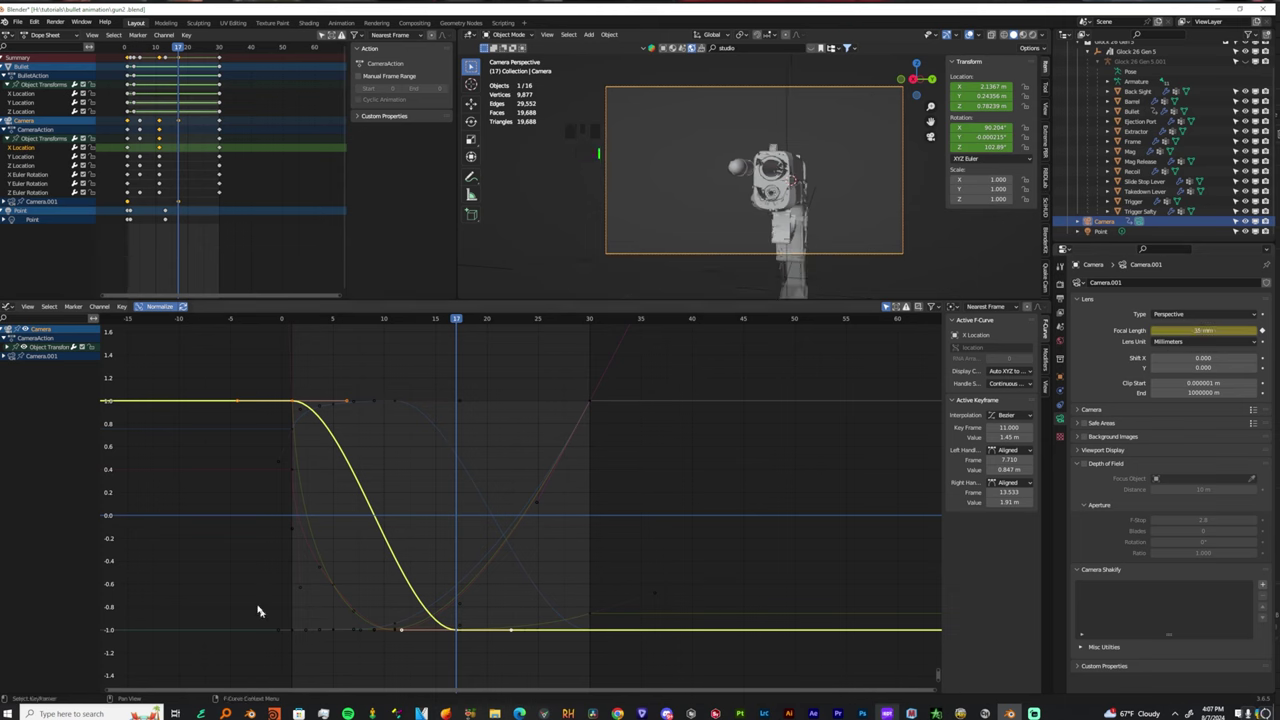
Play back the zoom, lengthen the focal length curve's frame 1 right handle and steepen the left handle of its frame 17 keyframe.
{"action": "key", "text": "space"}
{"action": "key", "text": "space"}
{"action": "left_click", "coordinate": [345, 402]}
{"action": "key", "text": "g"}
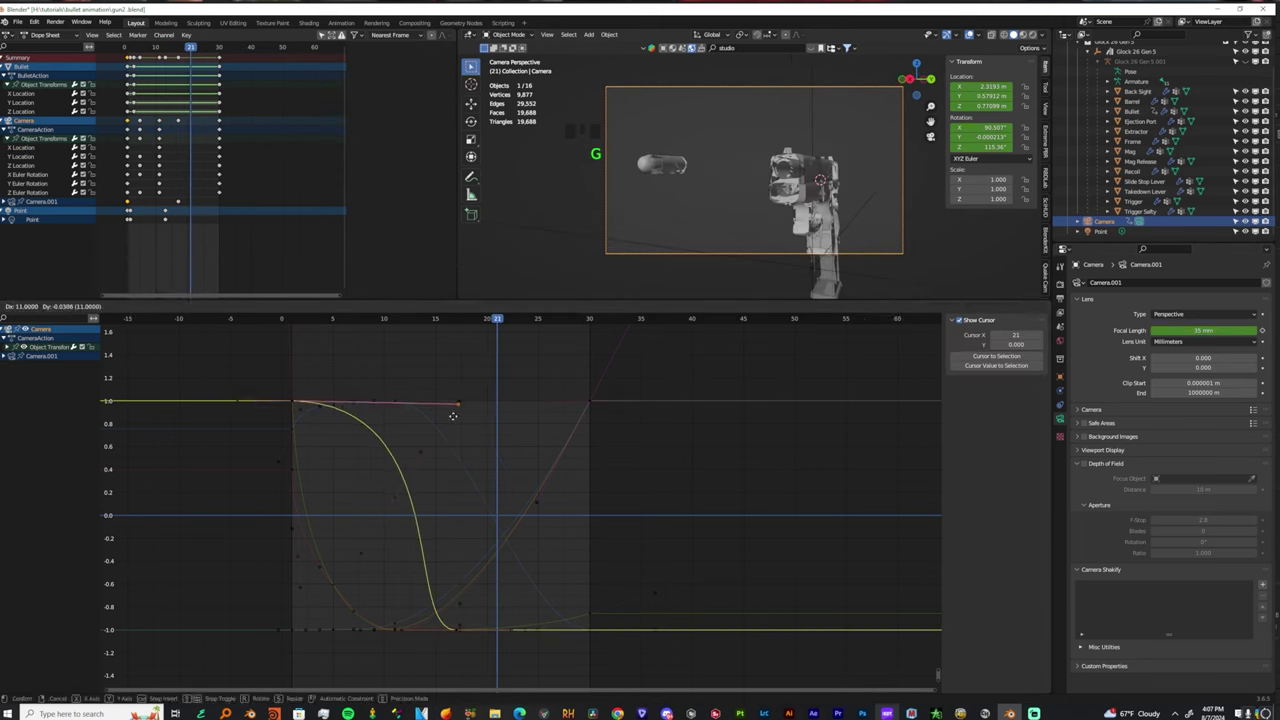
{"action": "left_click", "coordinate": [455, 418]}
{"action": "left_click", "coordinate": [405, 631]}
{"action": "key", "text": "g"}
{"action": "left_click", "coordinate": [454, 608]}
Move the focal length keyframe from frame 17 to frame 30 at 34 mm and extend its left handle to flatten the end.
{"action": "left_click", "coordinate": [457, 630]}
{"action": "key", "text": "g"}
{"action": "left_click", "coordinate": [588, 636]}
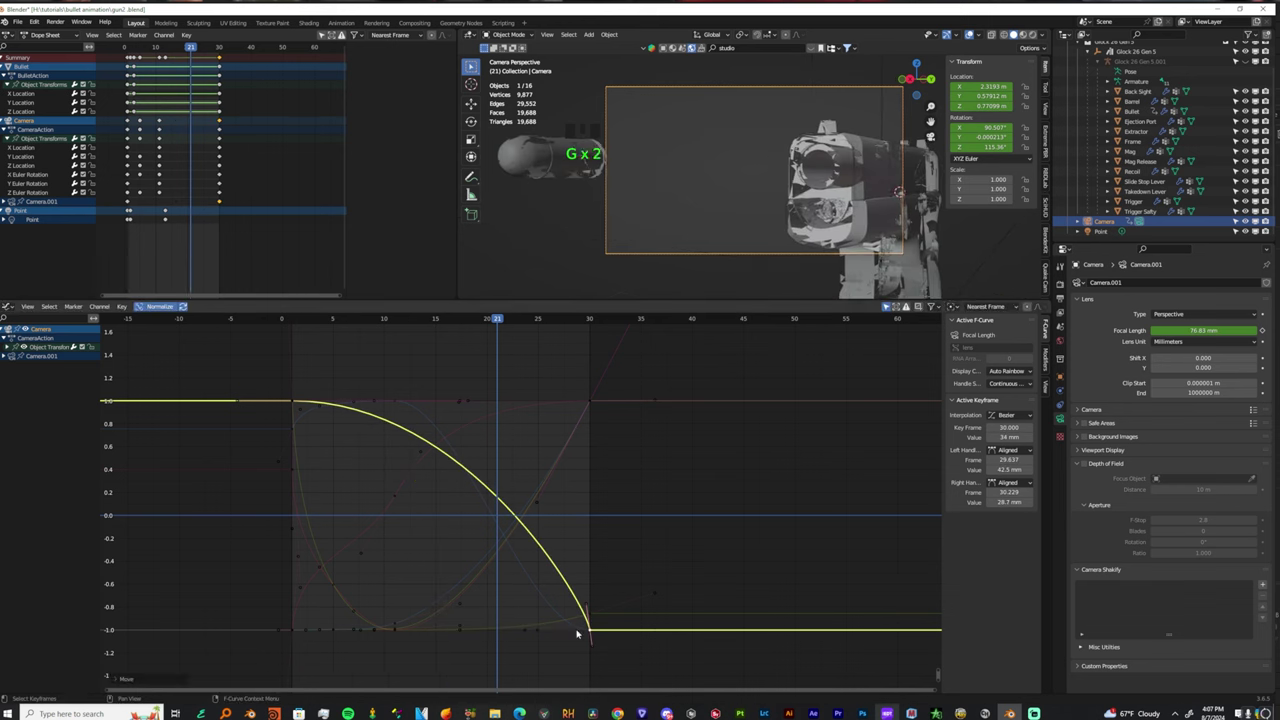
{"action": "left_click_drag", "start_coordinate": [497, 318], "coordinate": [568, 318]}
{"action": "left_click_drag", "start_coordinate": [586, 605], "coordinate": [371, 626]}
Set the right handle of the focal length keyframe on frame 1 to about frame 12.1, 85.6 mm, checking the playback.
{"action": "left_click", "coordinate": [464, 404]}
{"action": "key", "text": "g"}
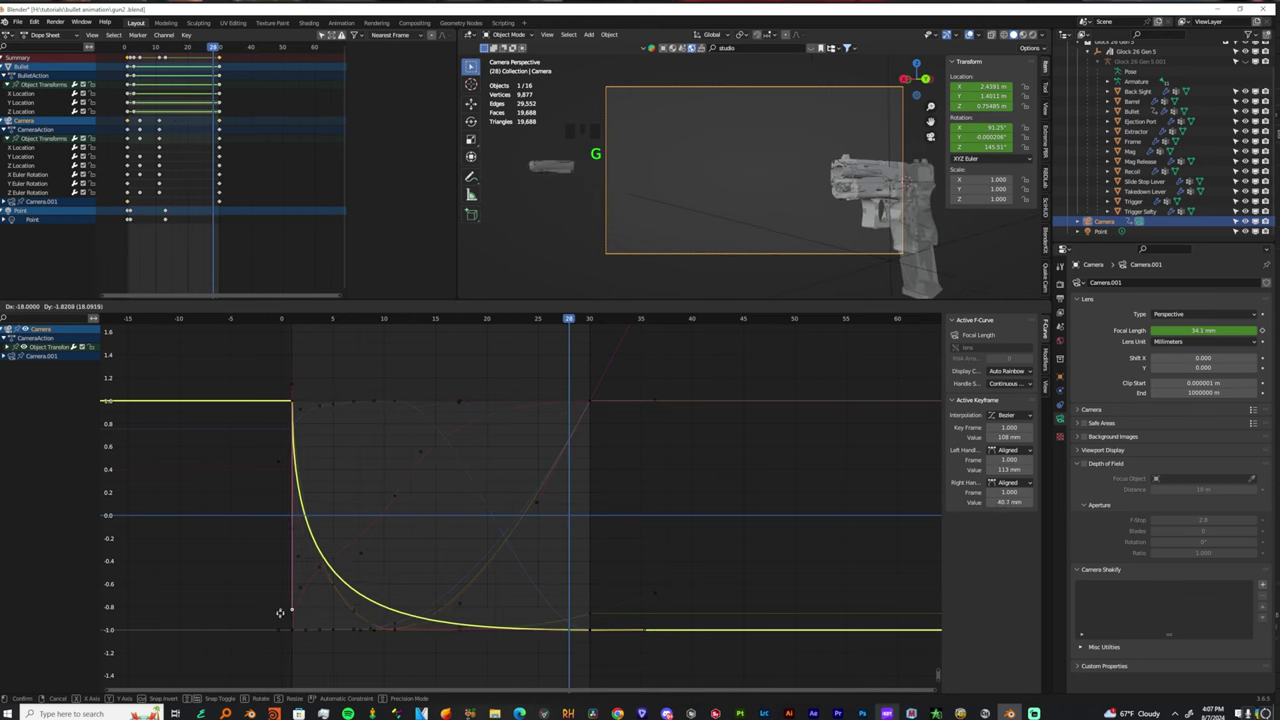
{"action": "left_click", "coordinate": [280, 613]}
{"action": "key", "text": "space"}
{"action": "key", "text": "g"}
{"action": "left_click", "coordinate": [406, 470]}
{"action": "key", "text": "space"}
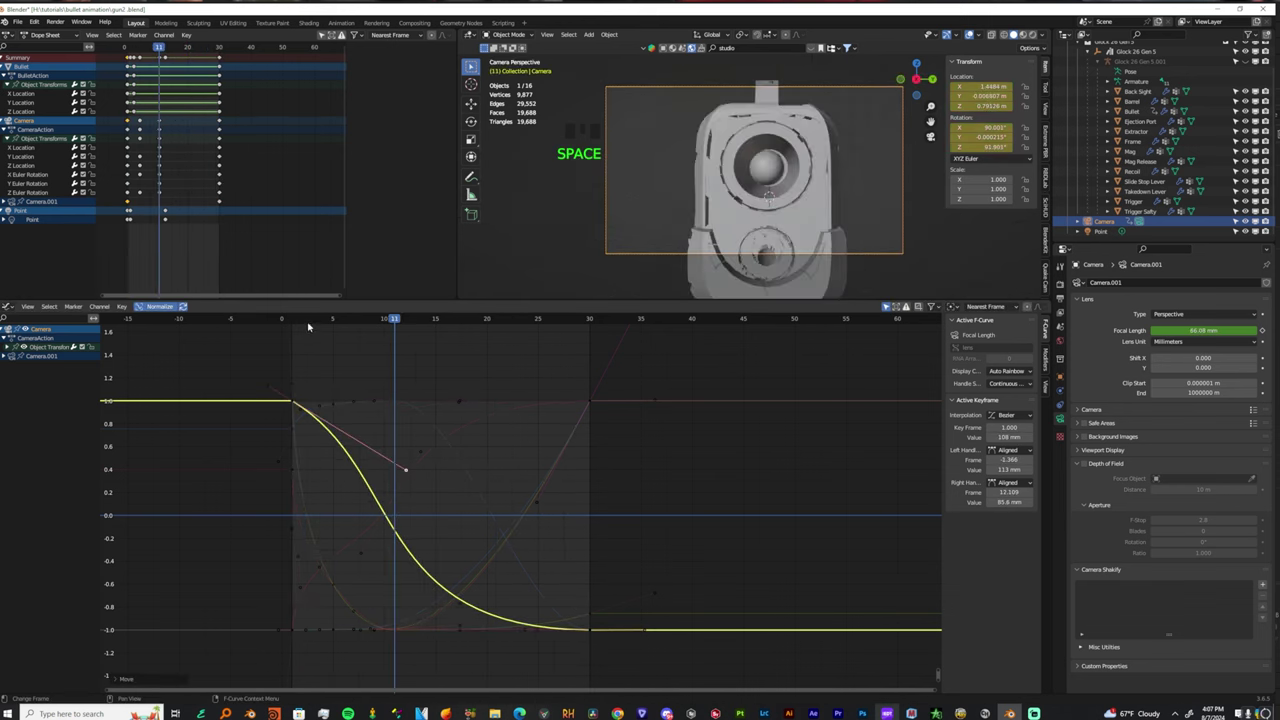
Clear all keyframes of the camera's Y rotation only, keeping the X and Z rotation keyframes.
{"action": "left_click_drag", "start_coordinate": [308, 320], "coordinate": [295, 321]}
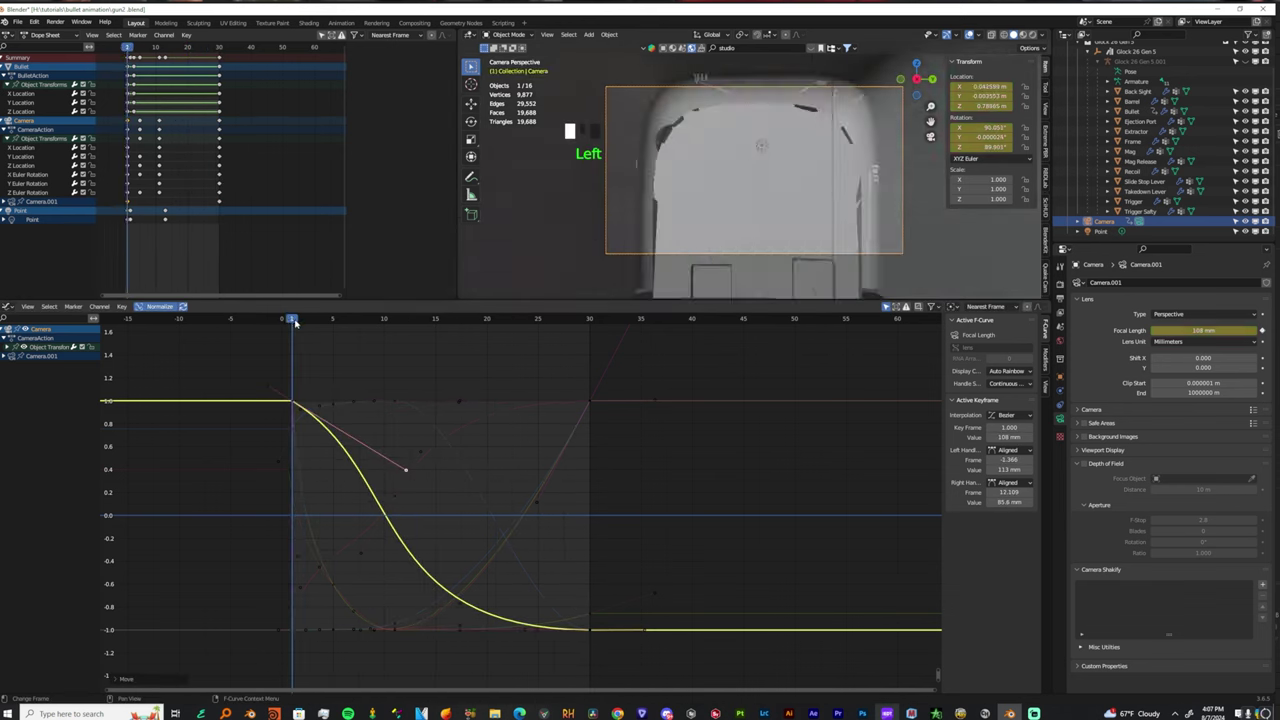
{"action": "left_click", "coordinate": [30, 176]}
{"action": "left_click", "coordinate": [29, 184]}
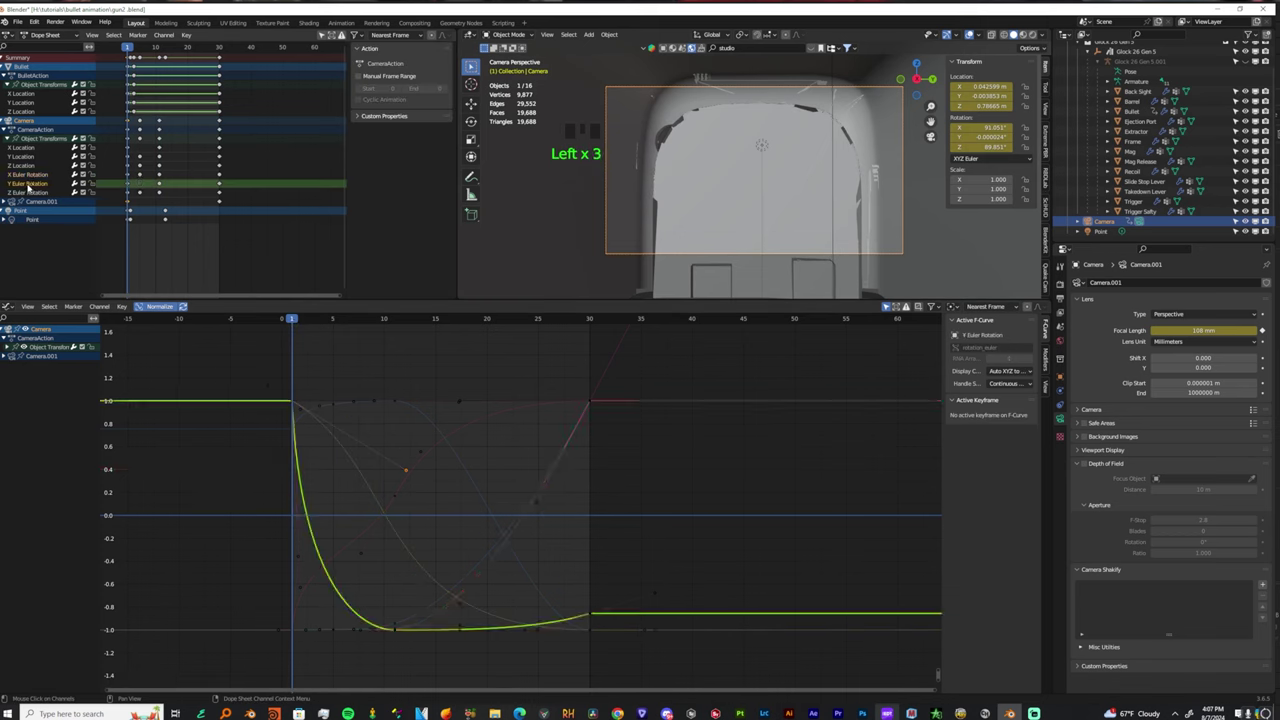
{"action": "left_click", "coordinate": [30, 175]}
{"action": "left_click", "coordinate": [29, 184]}
{"action": "left_click", "coordinate": [159, 50]}
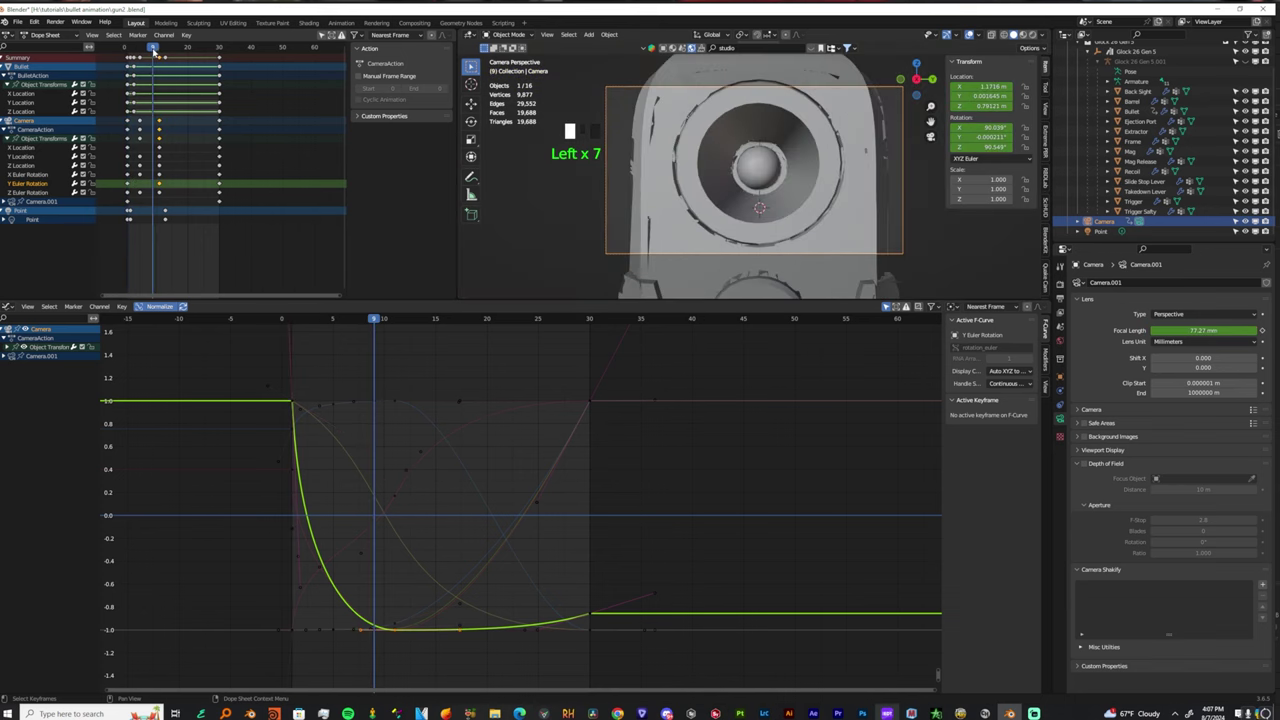
{"action": "right_click", "coordinate": [975, 143]}
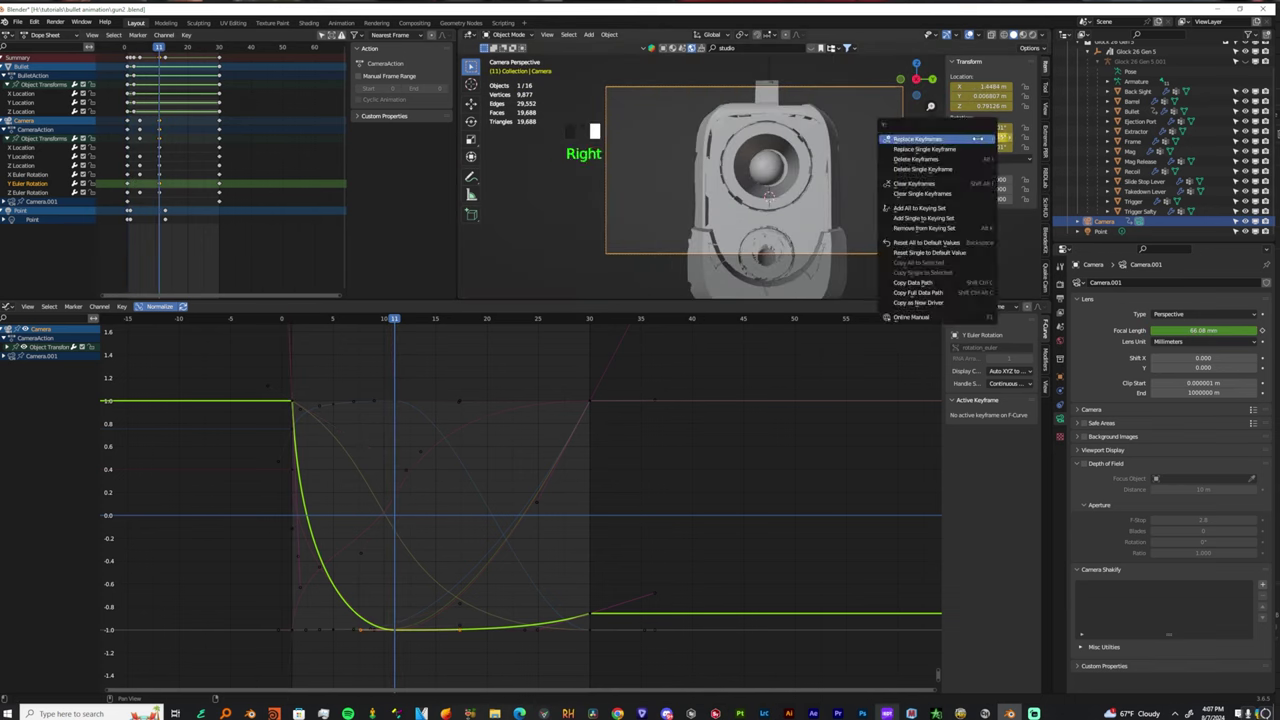
{"action": "left_click", "coordinate": [925, 193]}
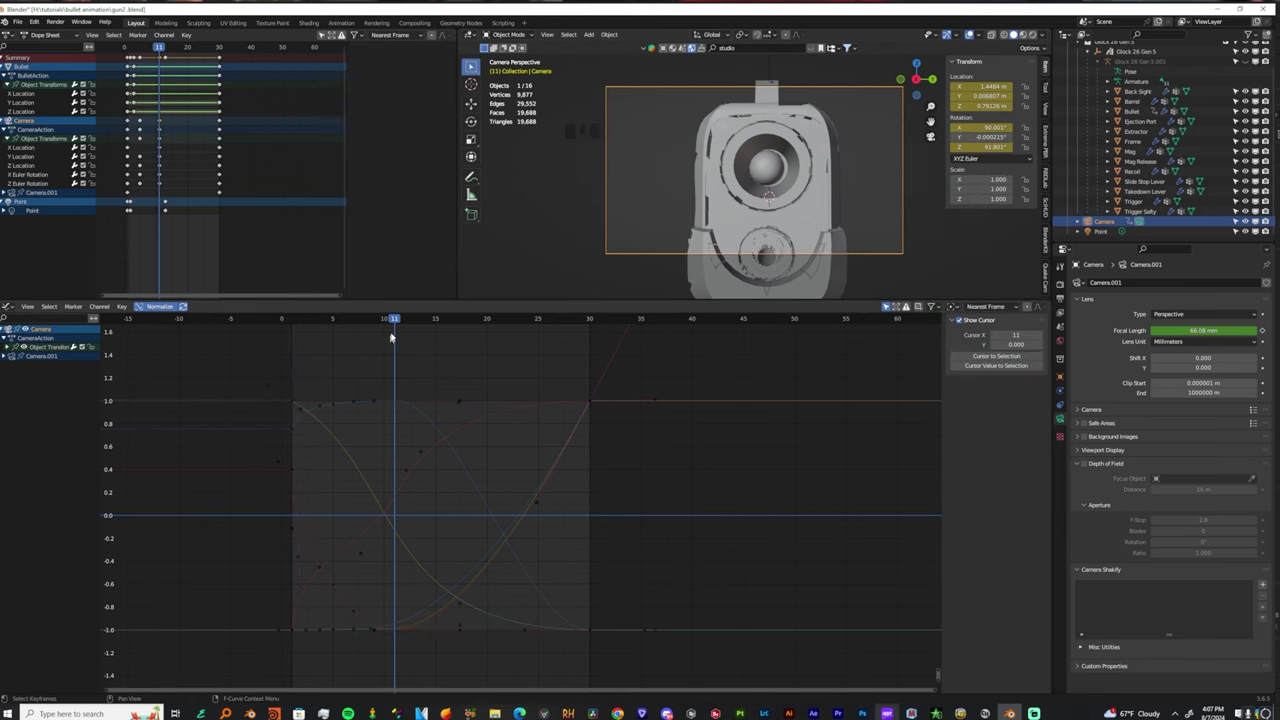
Keyframe the camera's Y rotation at 180° on frame 1 and -17.2° on frame 10.
{"action": "left_click_drag", "start_coordinate": [392, 320], "coordinate": [335, 338]}
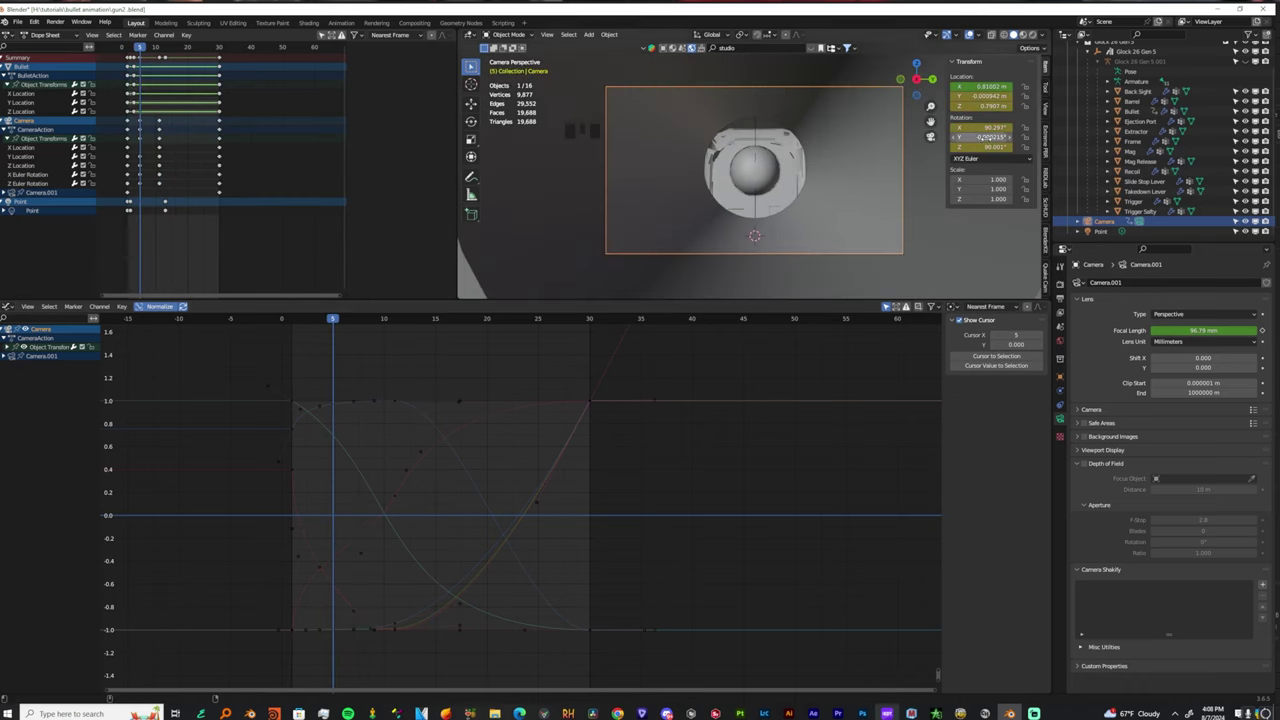
{"action": "left_click_drag", "start_coordinate": [995, 137], "coordinate": [1040, 137], "text": "shift"}
{"action": "key", "text": "shift+Left"}
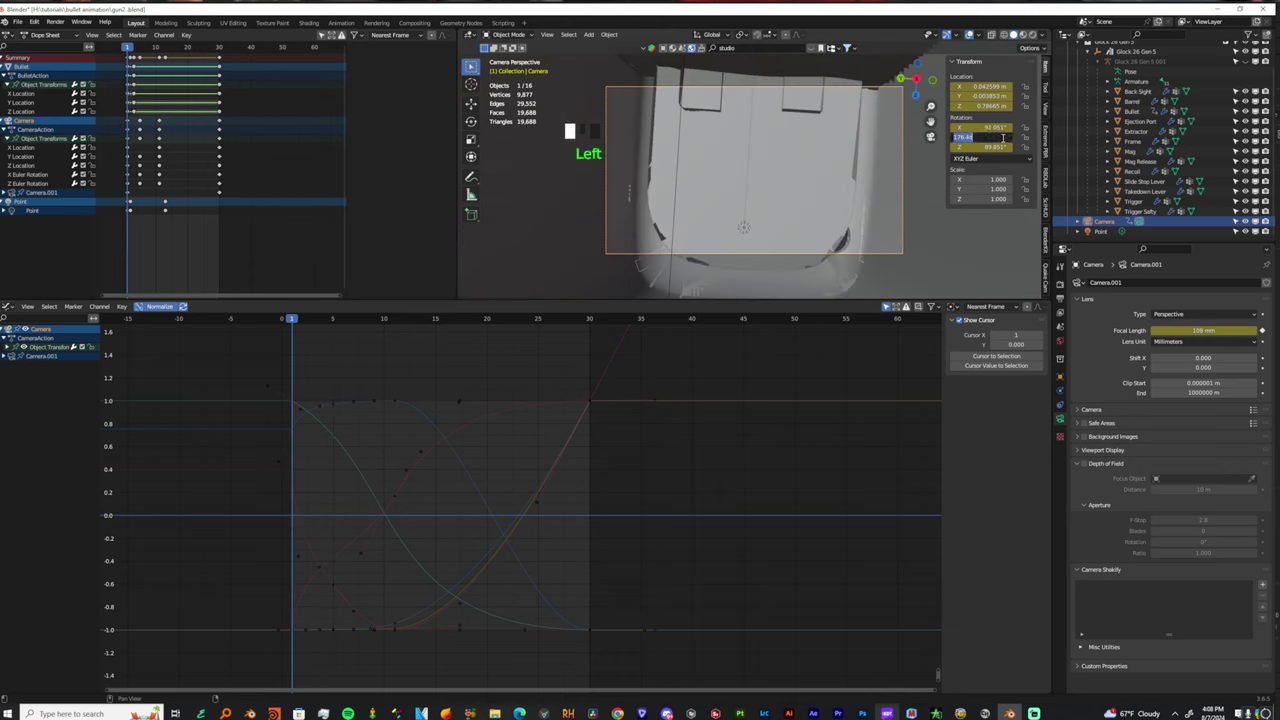
{"action": "key", "text": "Return"}
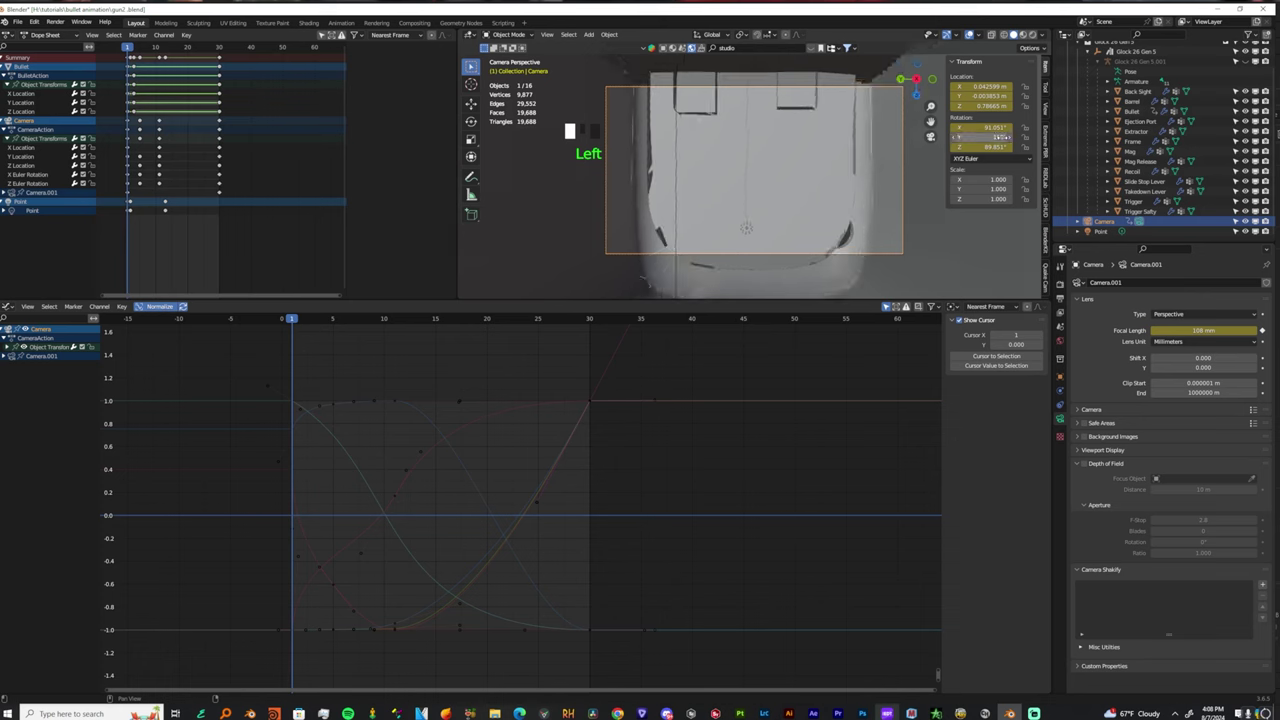
{"action": "key", "text": "i"}
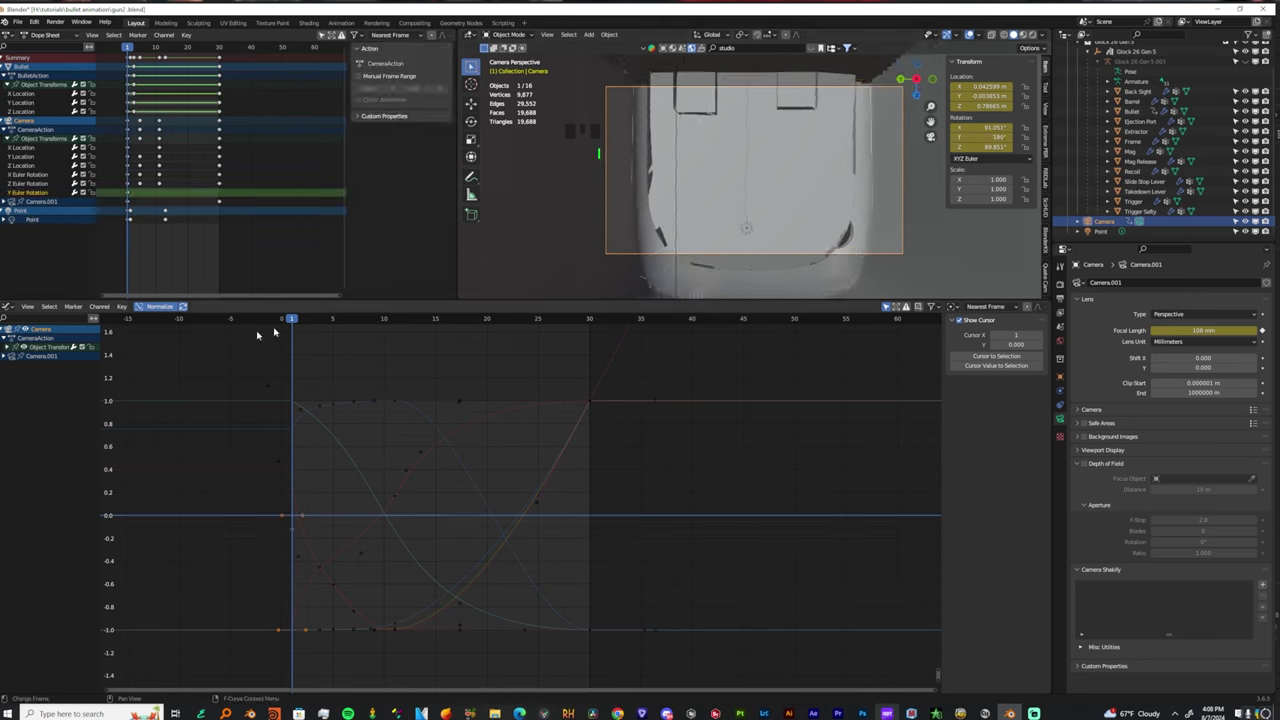
{"action": "left_click_drag", "start_coordinate": [289, 321], "coordinate": [384, 329]}
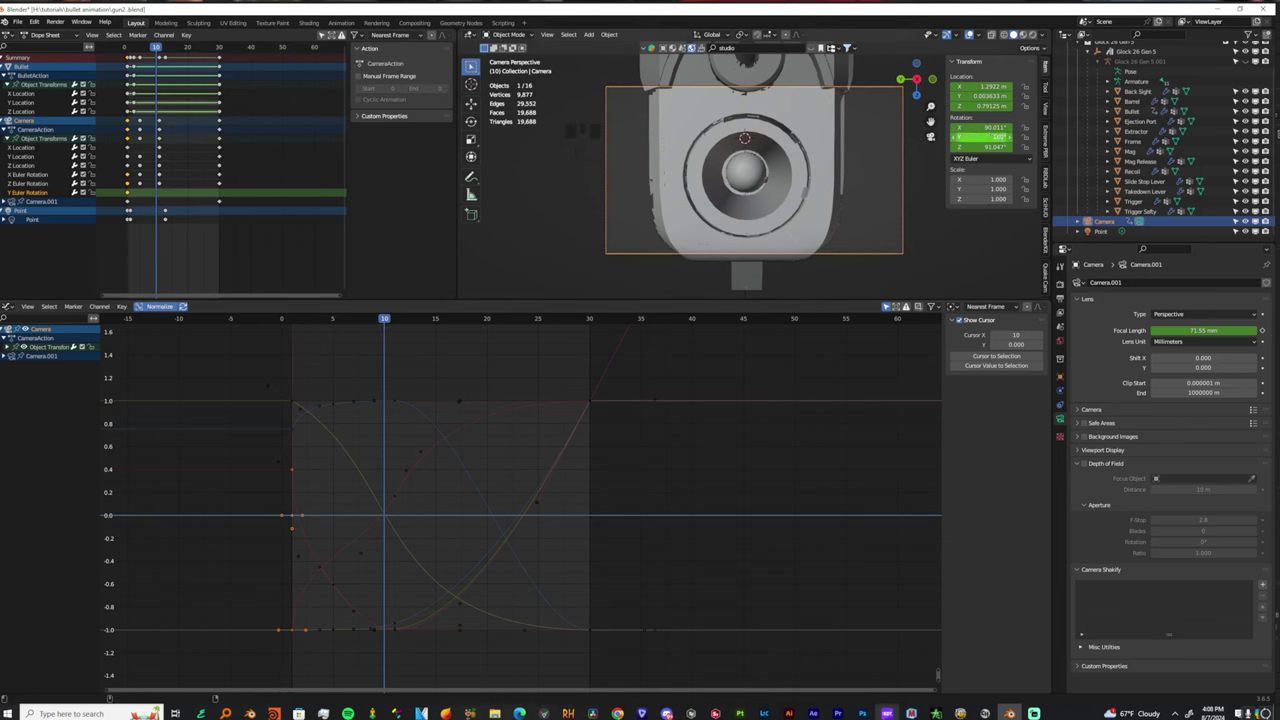
{"action": "mouse_move", "coordinate": [1000, 137]}
{"action": "left_mouse_down", "text": "shift"}
{"action": "mouse_move", "coordinate": [890, 137]}
{"action": "mouse_move", "coordinate": [1000, 137]}
{"action": "left_mouse_up", "text": "shift"}
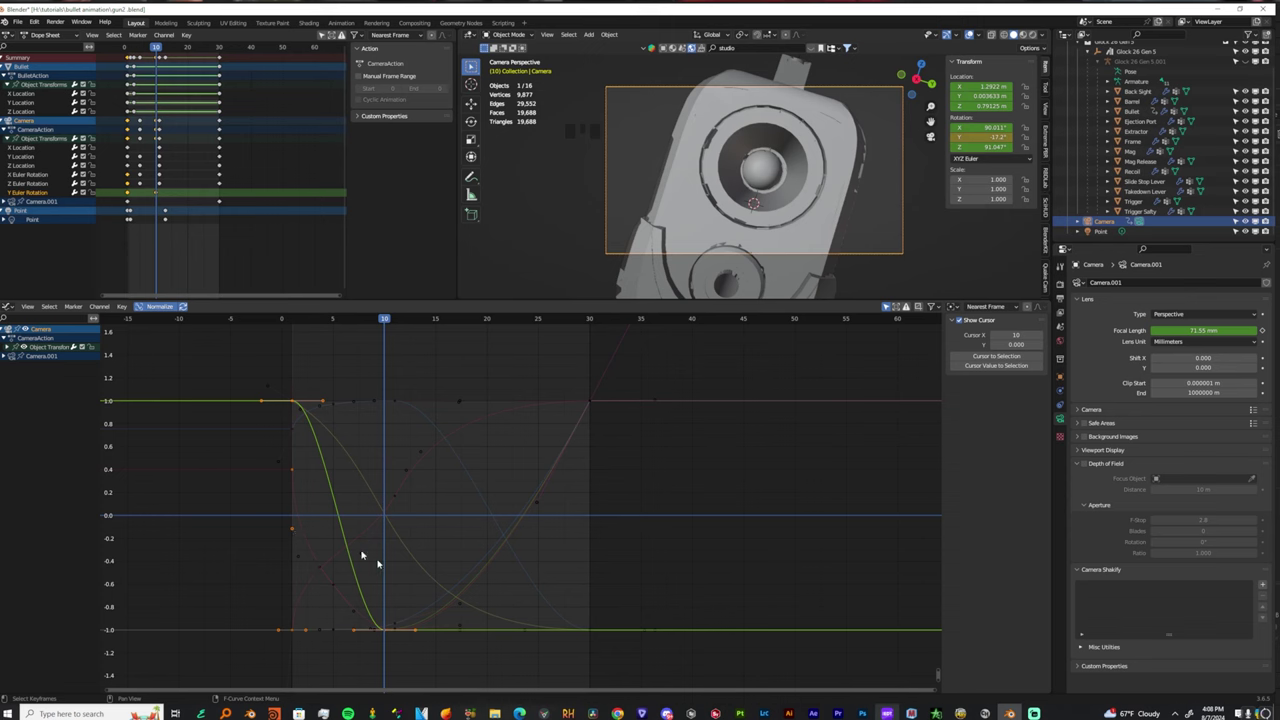
Move only the -17.2° Y Euler Rotation keyframe from frame 10 to frame 30.
{"action": "left_click_drag", "start_coordinate": [377, 647], "coordinate": [457, 643]}
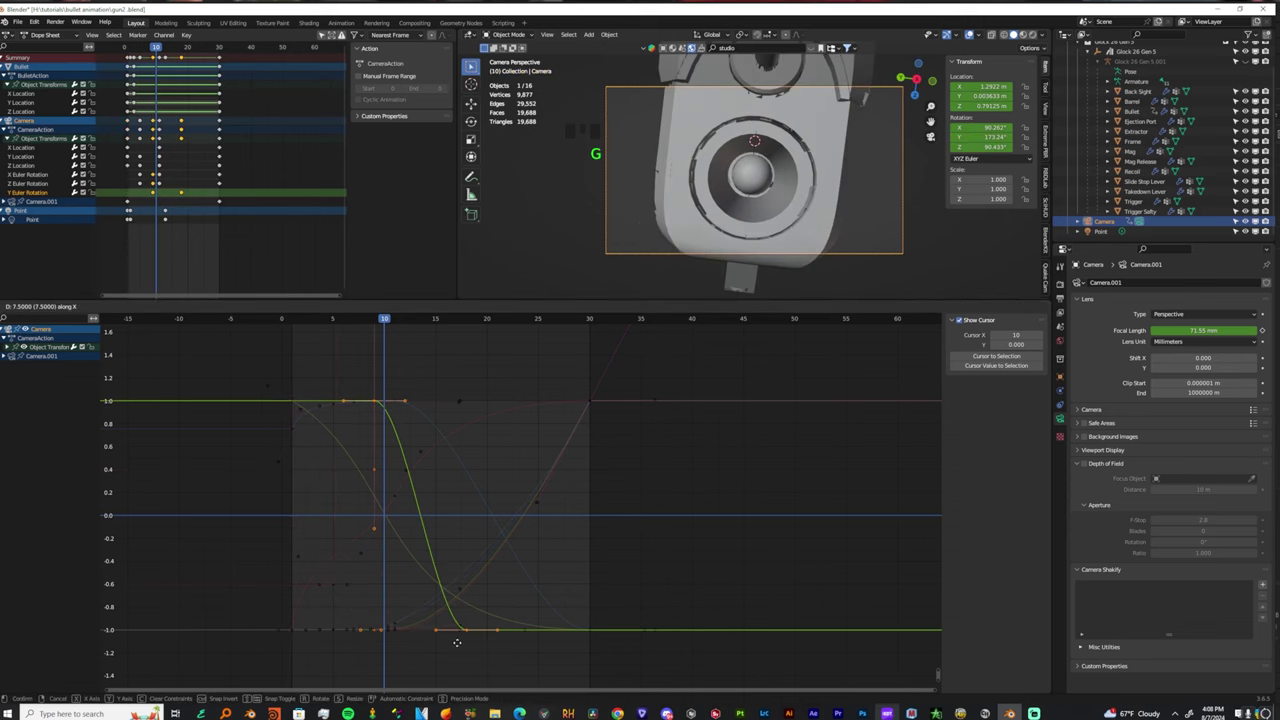
{"action": "key", "text": "ctrl+z"}
{"action": "left_click", "coordinate": [366, 529]}
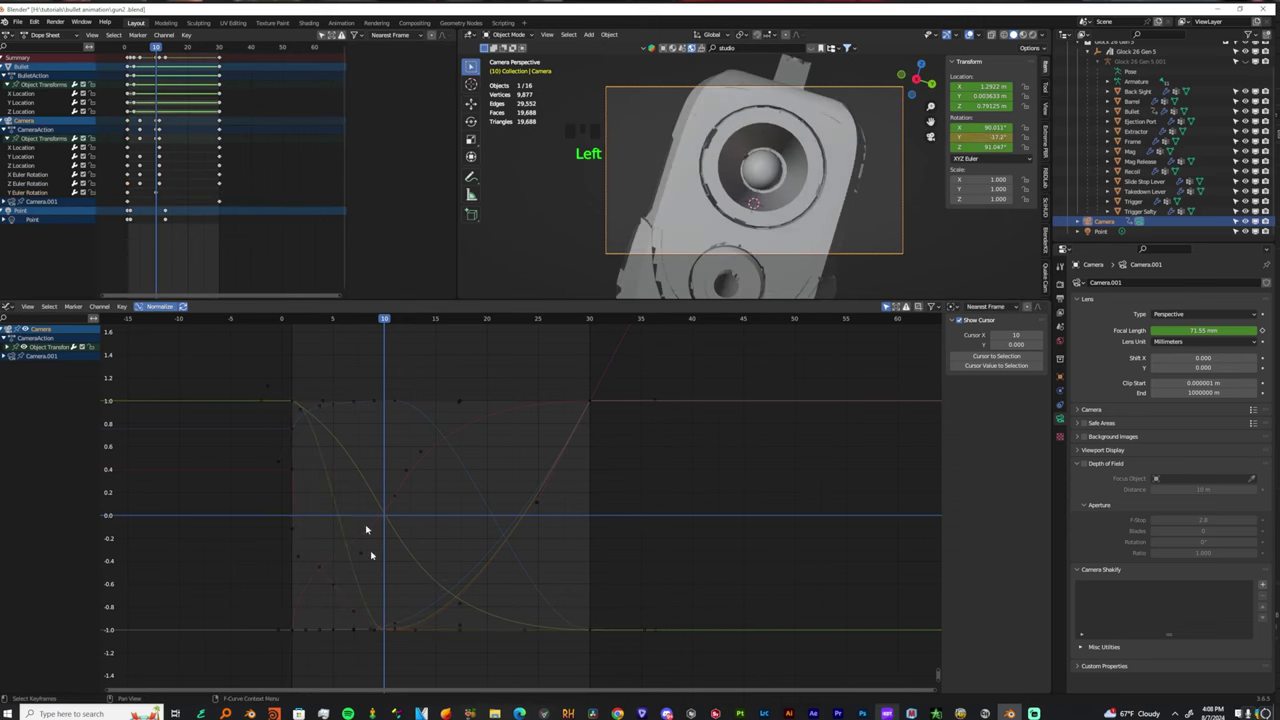
{"action": "left_click", "coordinate": [383, 631]}
{"action": "key", "text": "g"}
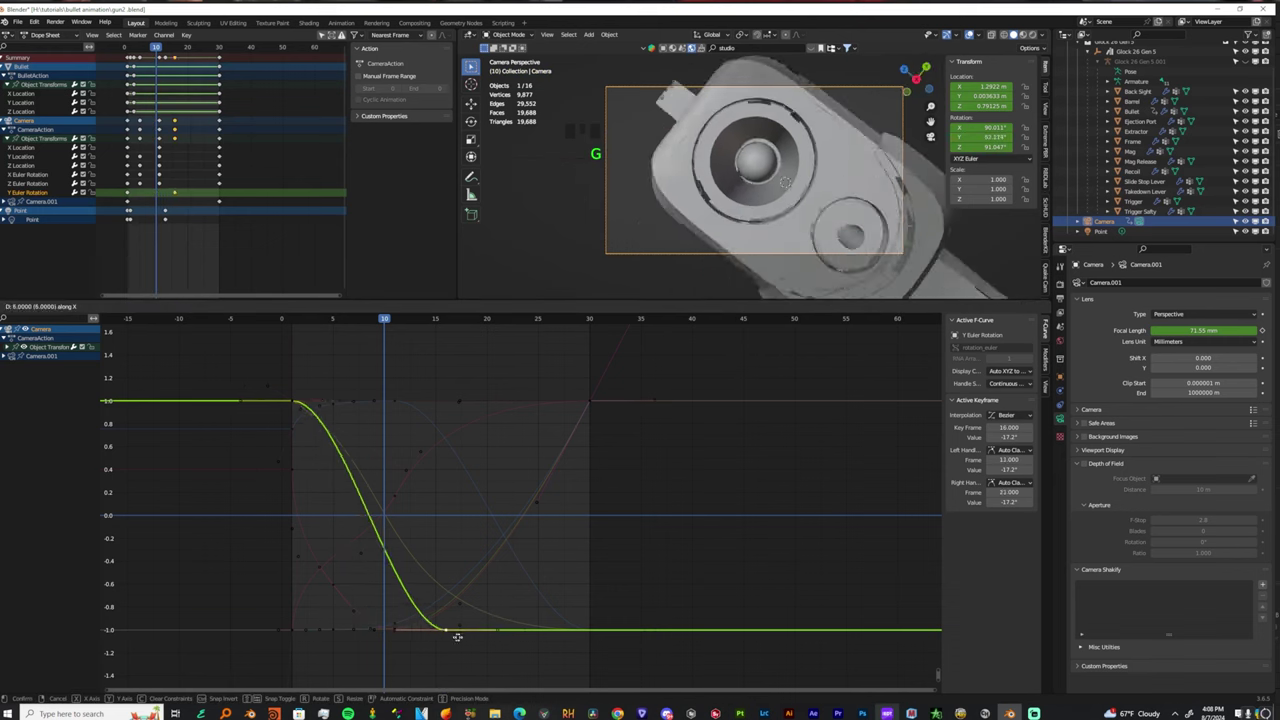
{"action": "left_click", "coordinate": [595, 649]}
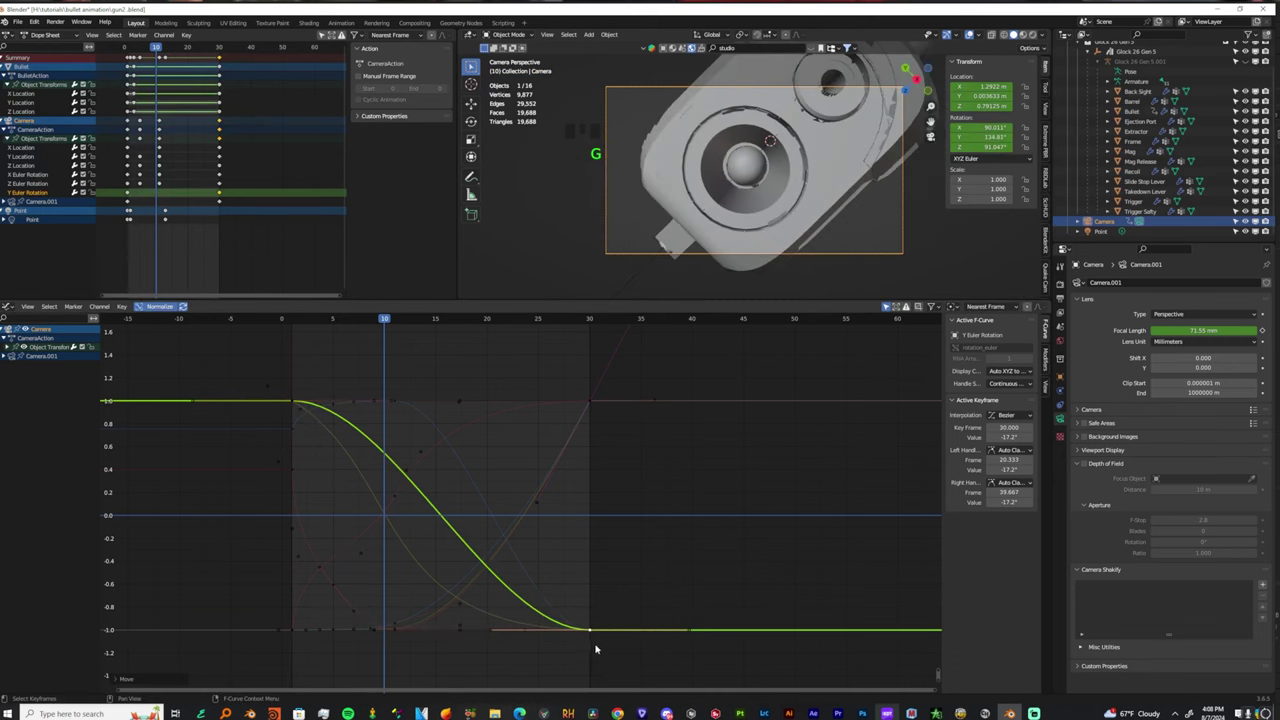
Set the right handle of the camera's Y rotation keyframe on frame 1 to about frame 1.02, 14.7°, and check the playback.
{"action": "key", "text": "g"}
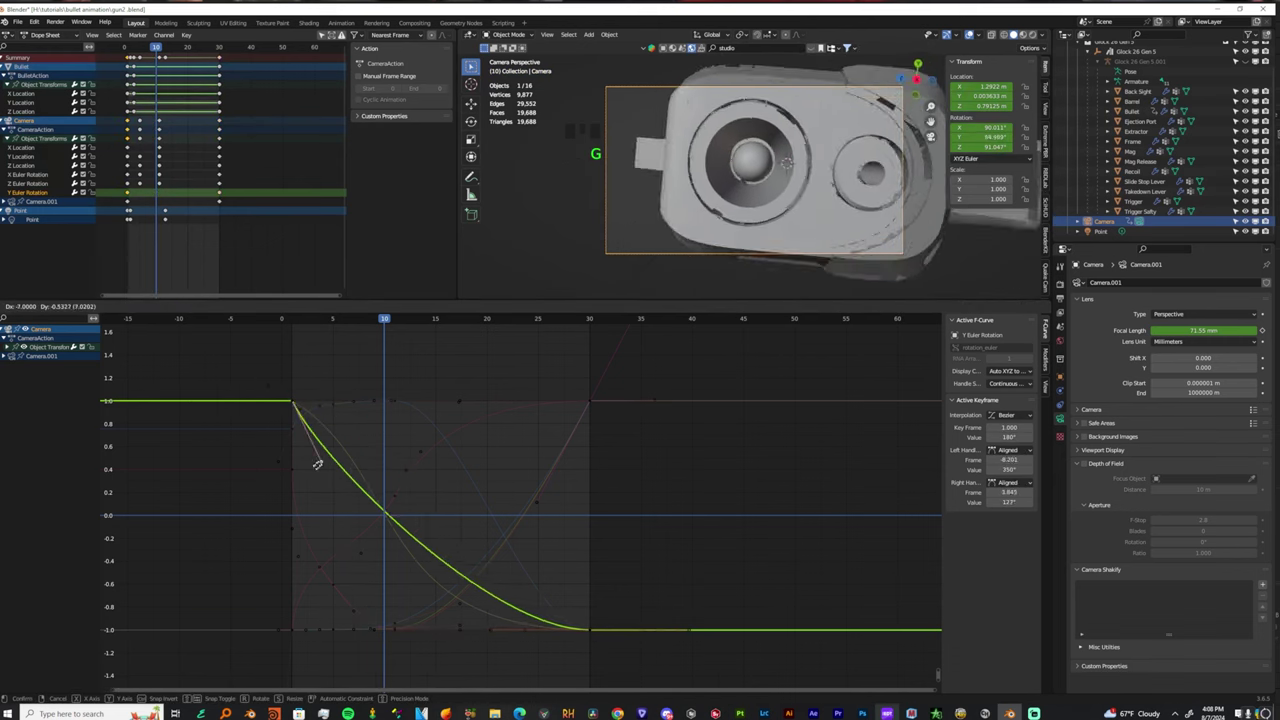
{"action": "left_click", "coordinate": [291, 594]}
{"action": "left_click_drag", "start_coordinate": [360, 322], "coordinate": [282, 329]}
{"action": "key", "text": "space"}
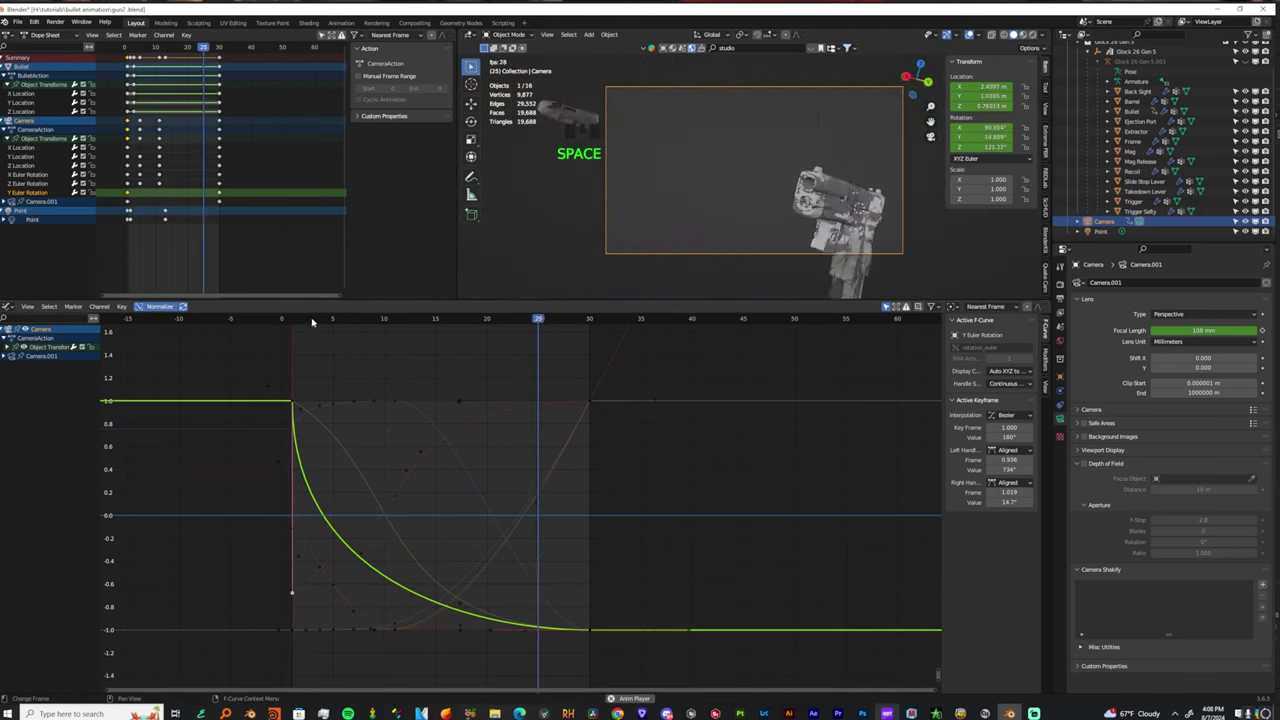
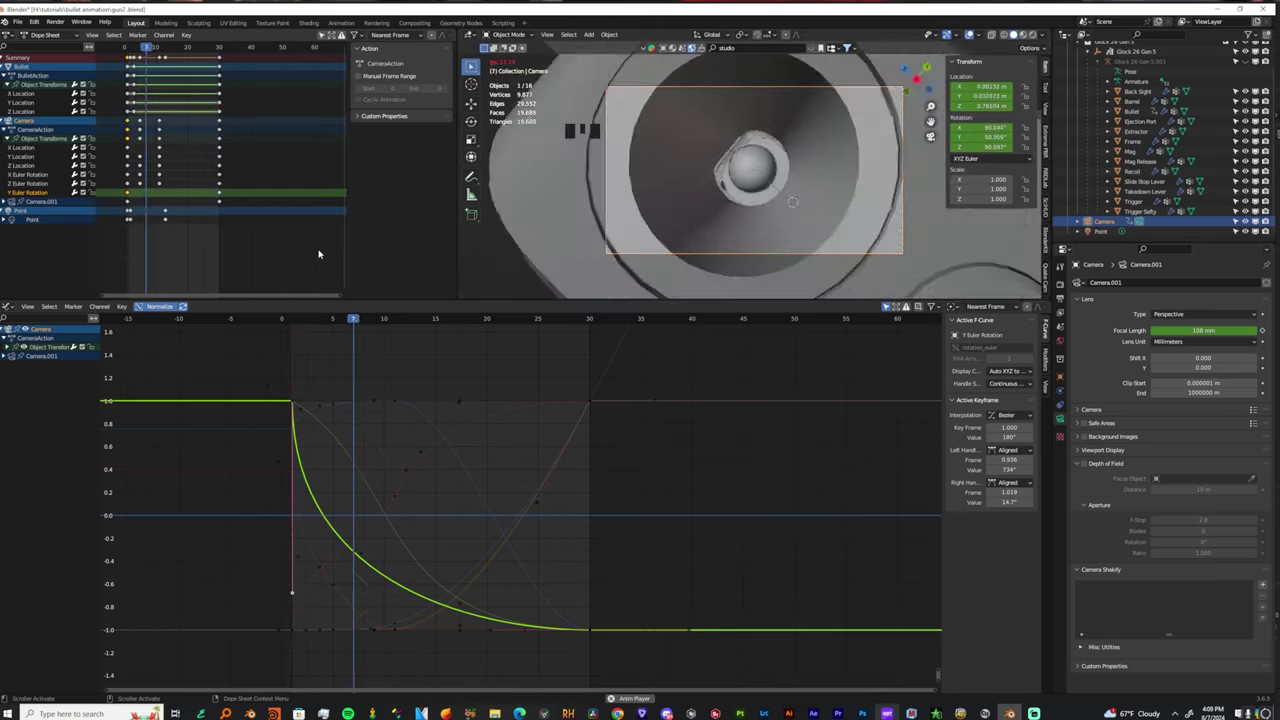
On frame 30, move the bullet along the global X axis to about 0.233 m.
{"action": "left_click", "coordinate": [582, 318]}
{"action": "left_click_drag", "start_coordinate": [582, 318], "coordinate": [589, 318]}
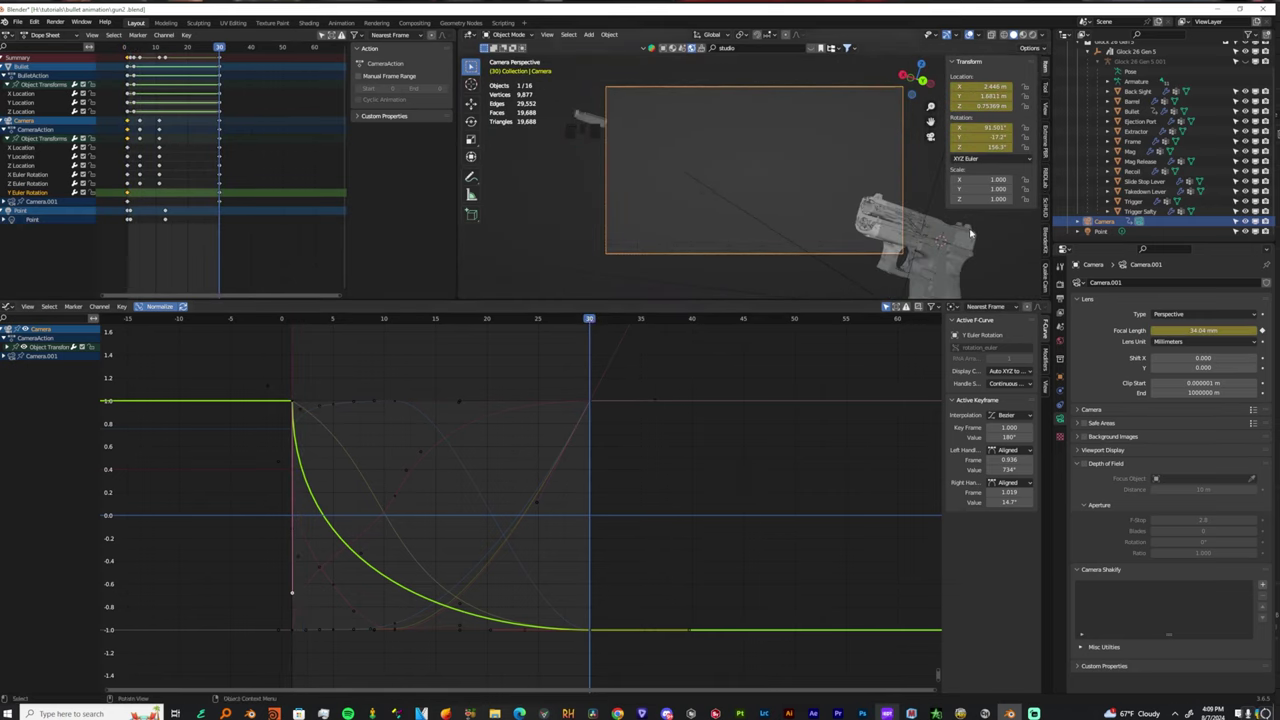
{"action": "left_click", "coordinate": [587, 118]}
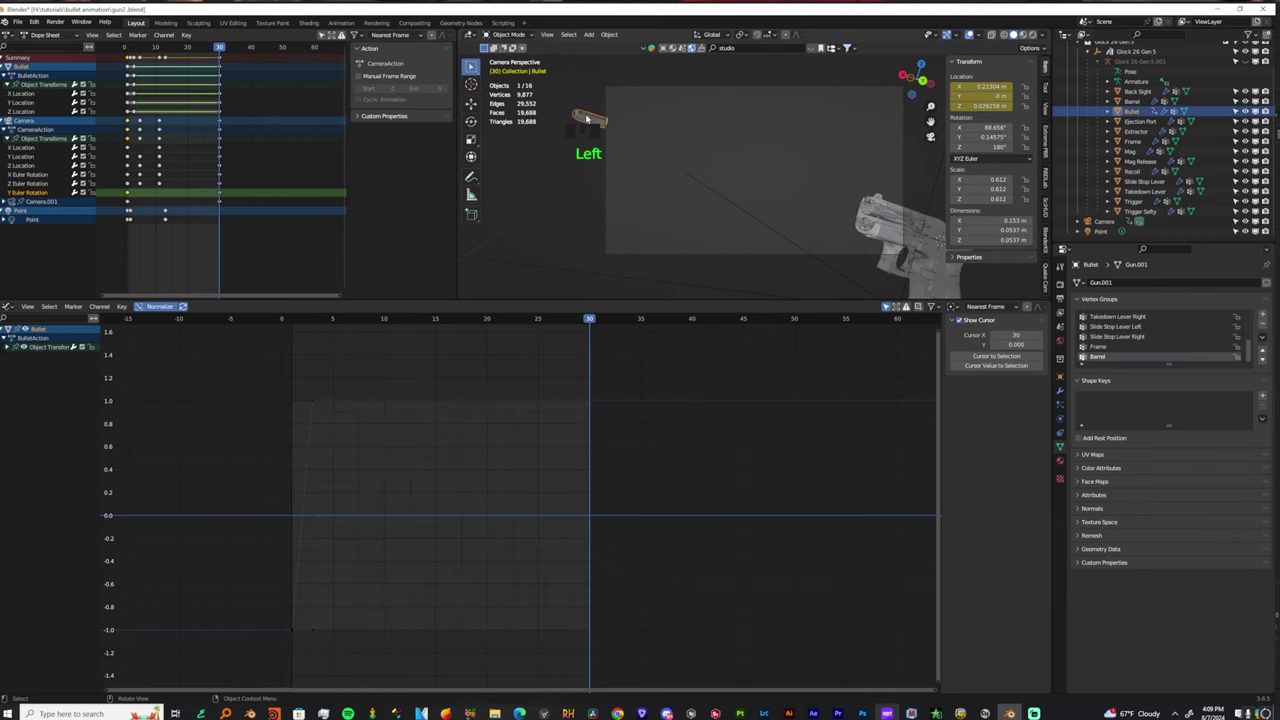
{"action": "left_click", "coordinate": [589, 404]}
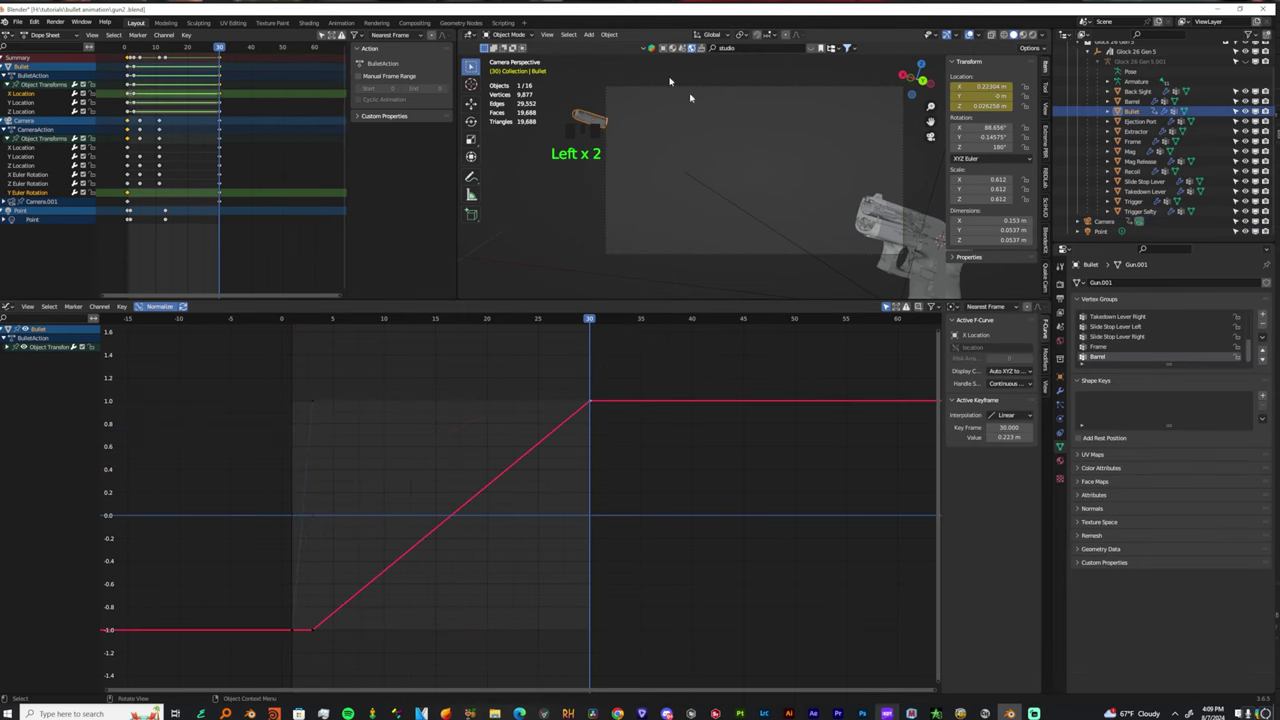
{"action": "key", "text": "g"}
{"action": "key", "text": "x"}
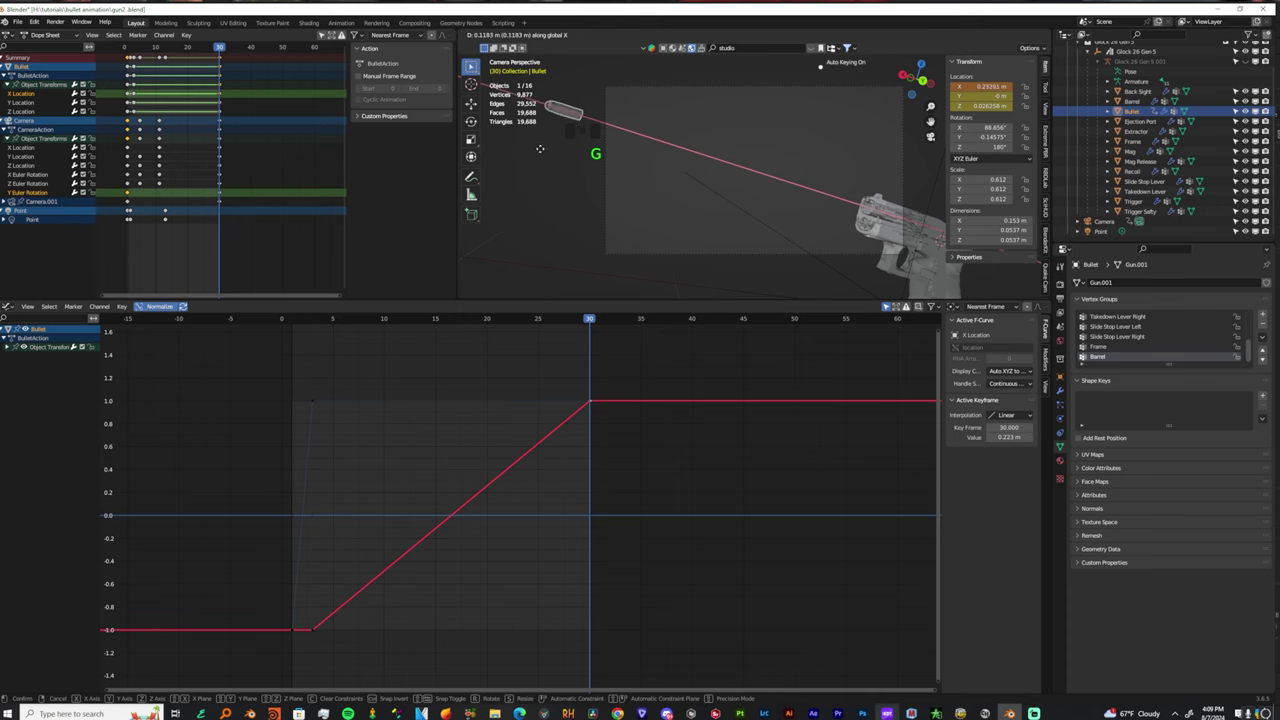
{"action": "left_click", "coordinate": [540, 148]}
On frame 30, rotate the camera to bring the bullet into the frame and set the bullet's X location to about 0.248 m.
{"action": "left_click", "coordinate": [874, 258]}
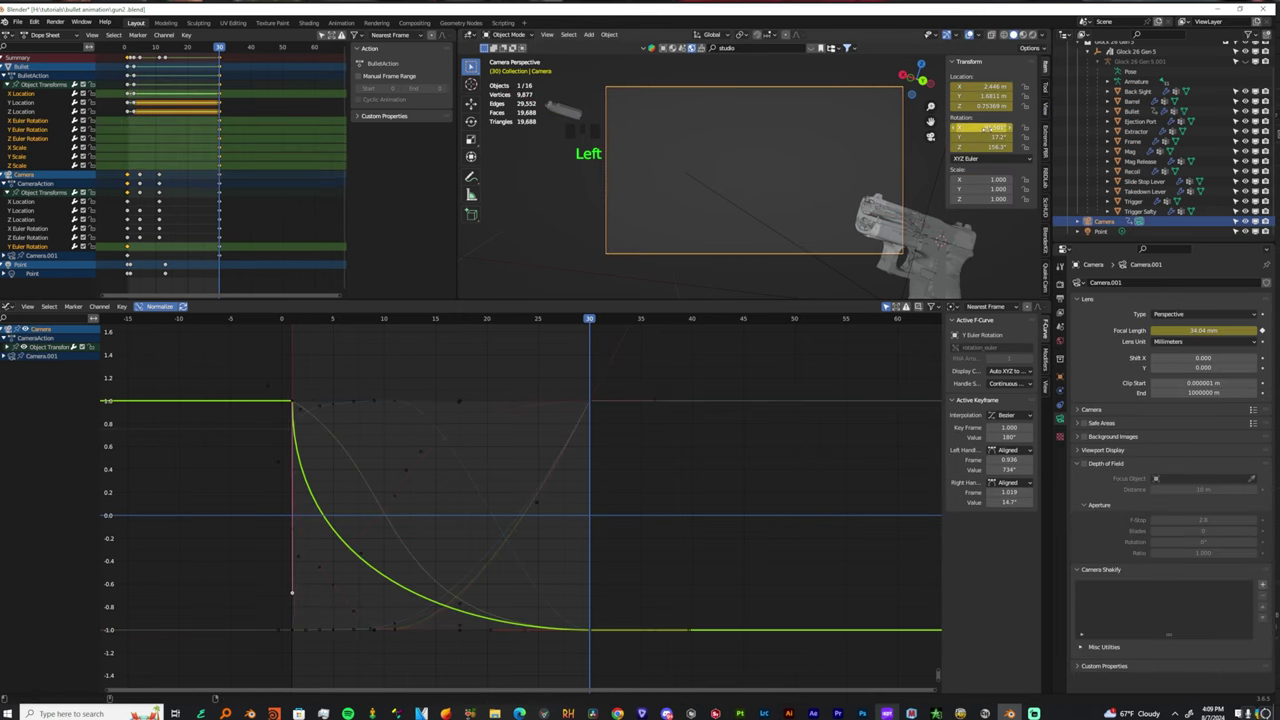
{"action": "left_click_drag", "start_coordinate": [982, 127], "coordinate": [1024, 147], "text": "shift"}
{"action": "left_click", "coordinate": [622, 136]}
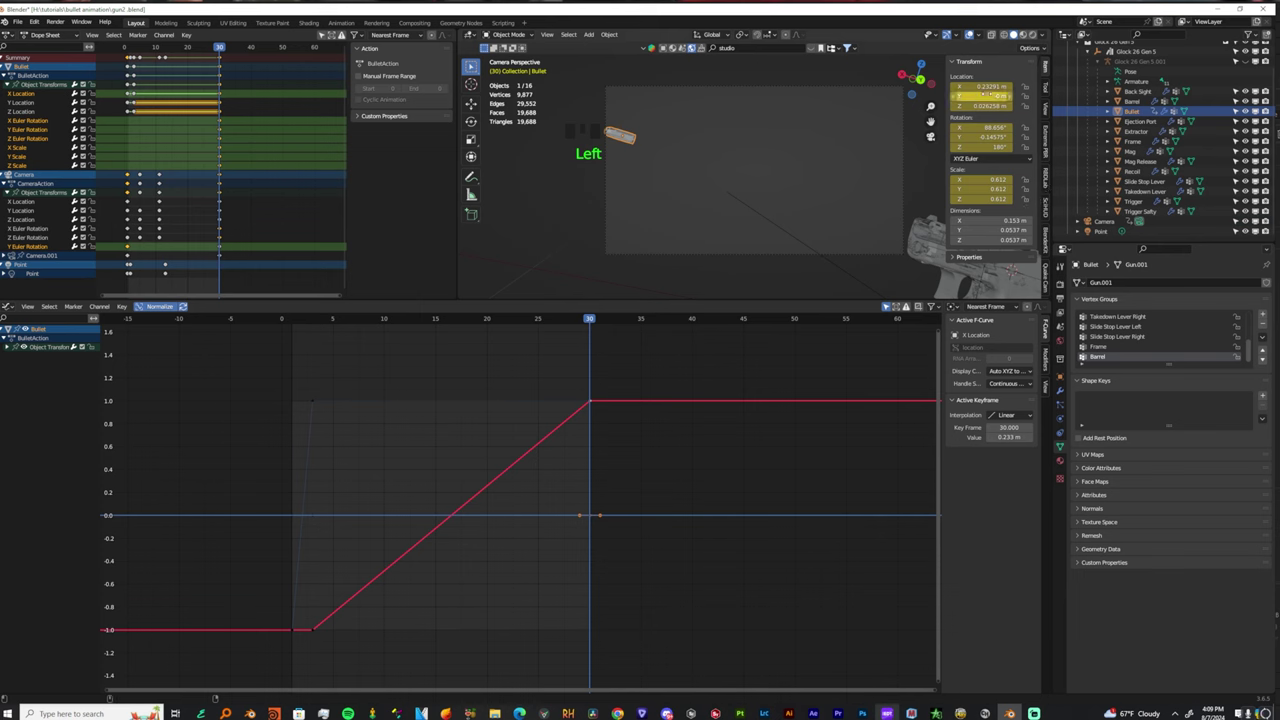
{"action": "key", "text": "shift+ctrl+space"}
{"action": "key", "text": "space"}
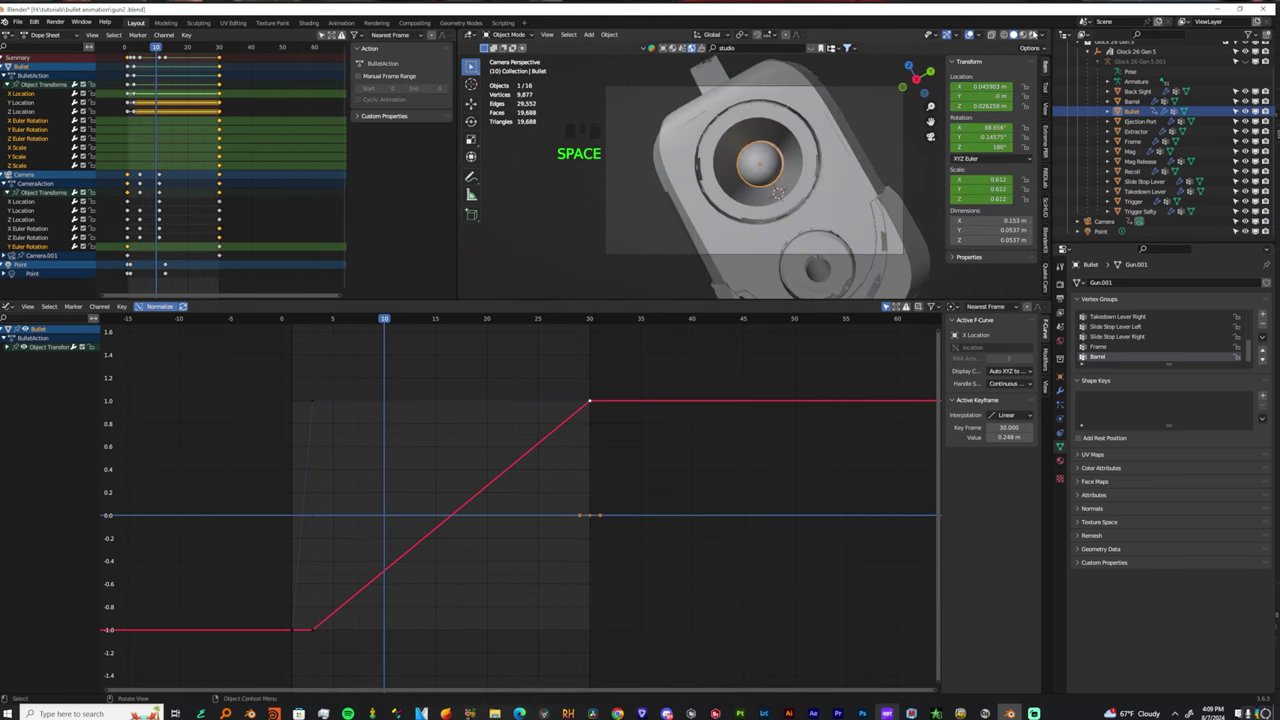
Play the animation in rendered shading, then leave the camera view and save the file.
{"action": "left_click", "coordinate": [1031, 35]}
{"action": "key", "text": "space"}
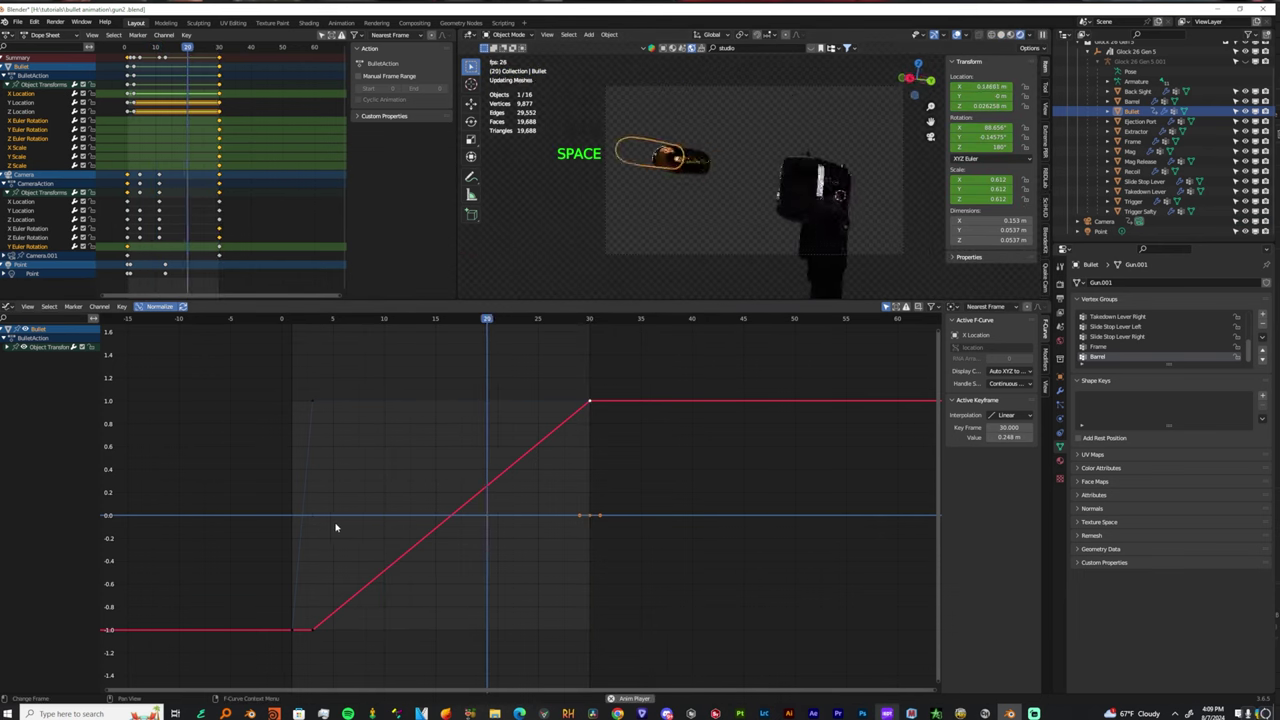
{"action": "key", "text": "space"}
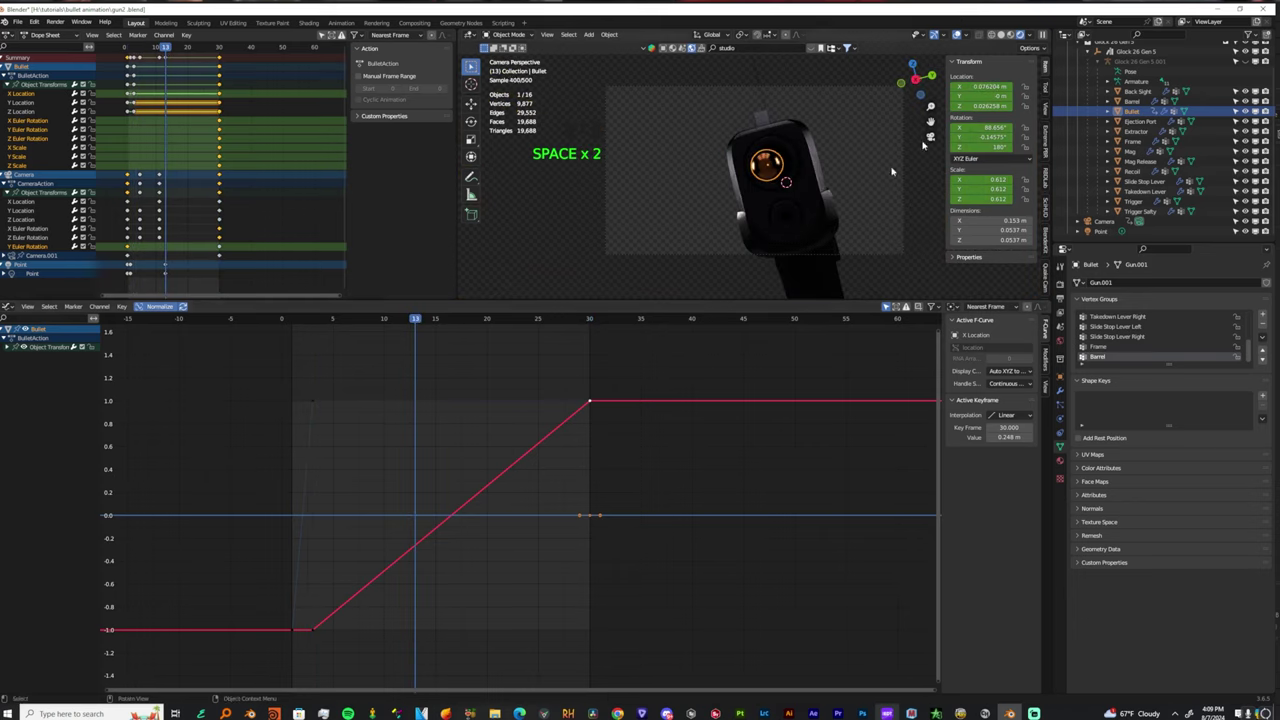
{"action": "scroll", "coordinate": [807, 165], "scroll_direction": "up", "scroll_amount": 3}
{"action": "middle_click_drag", "start_coordinate": [807, 165], "coordinate": [905, 211]}
{"action": "key", "text": "ctrl+s"}
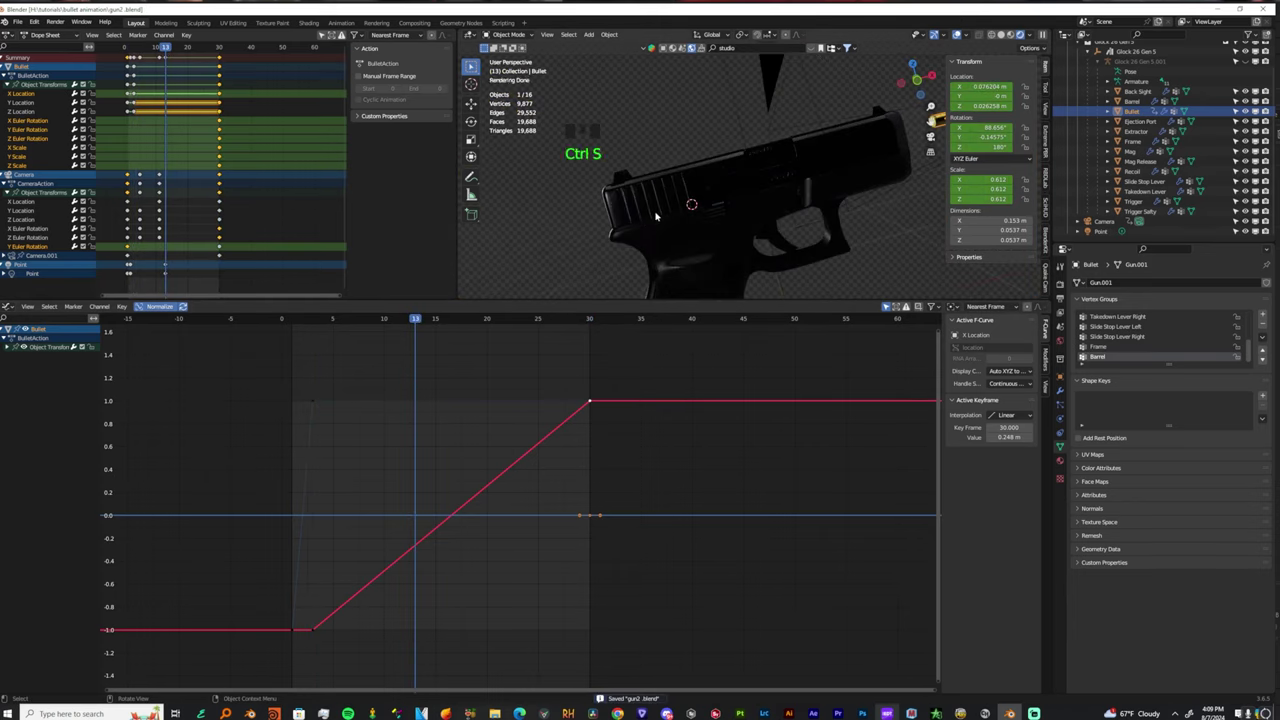
Import the explosion clip footagecrate-explosion-at-screen-4 (1).mov as an image plane.
{"action": "middle_click_drag", "start_coordinate": [656, 210], "coordinate": [590, 212]}
{"action": "key", "text": "shift+a"}
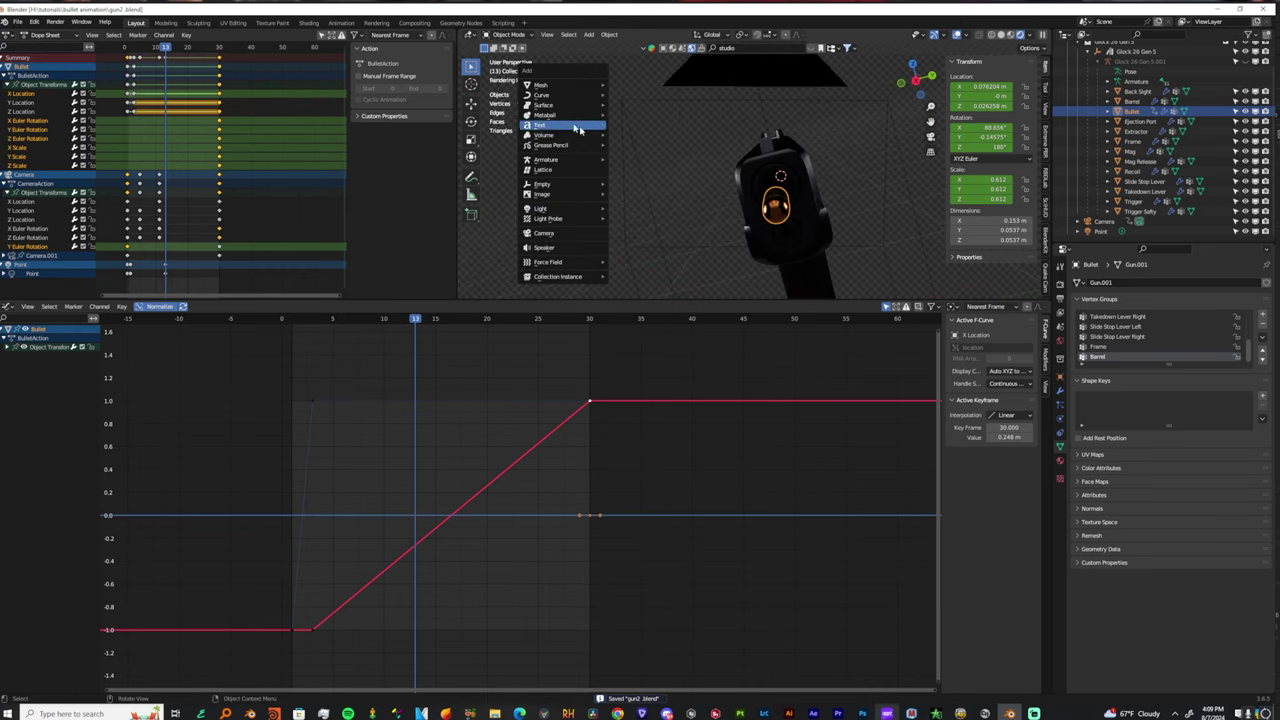
{"action": "mouse_move", "coordinate": [580, 194]}
{"action": "left_click", "coordinate": [640, 215]}
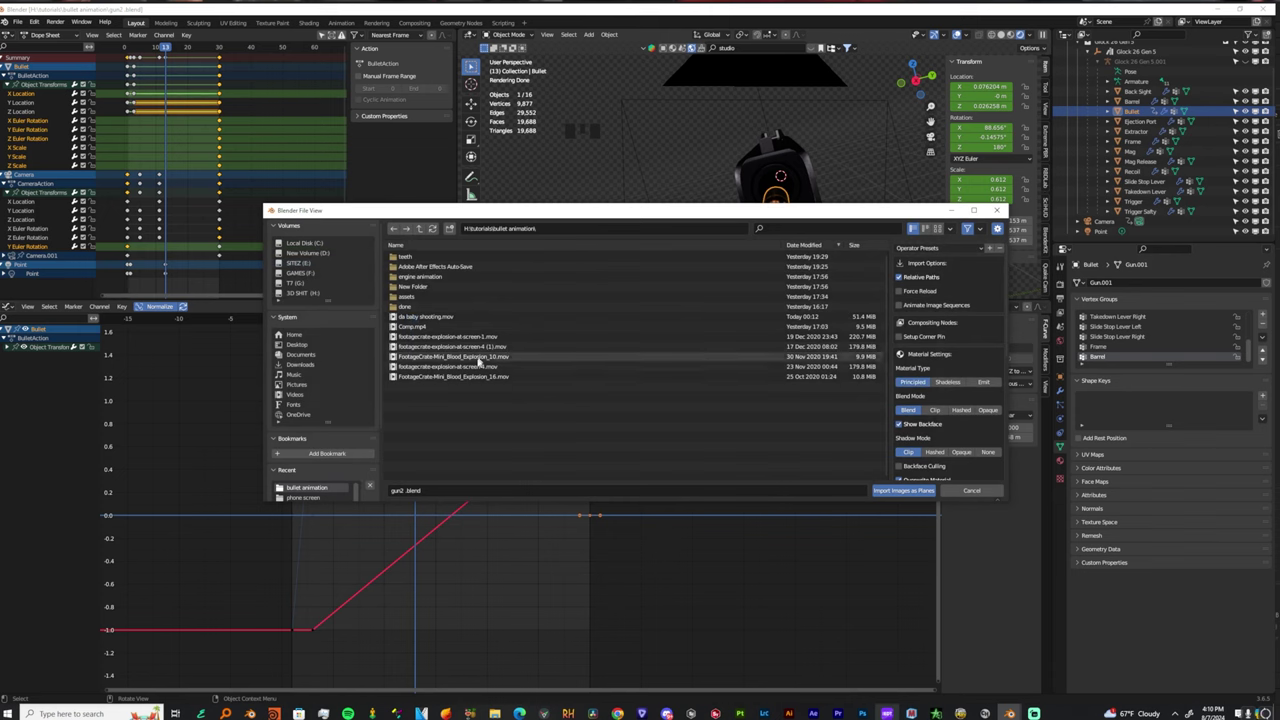
{"action": "left_click", "coordinate": [938, 229]}
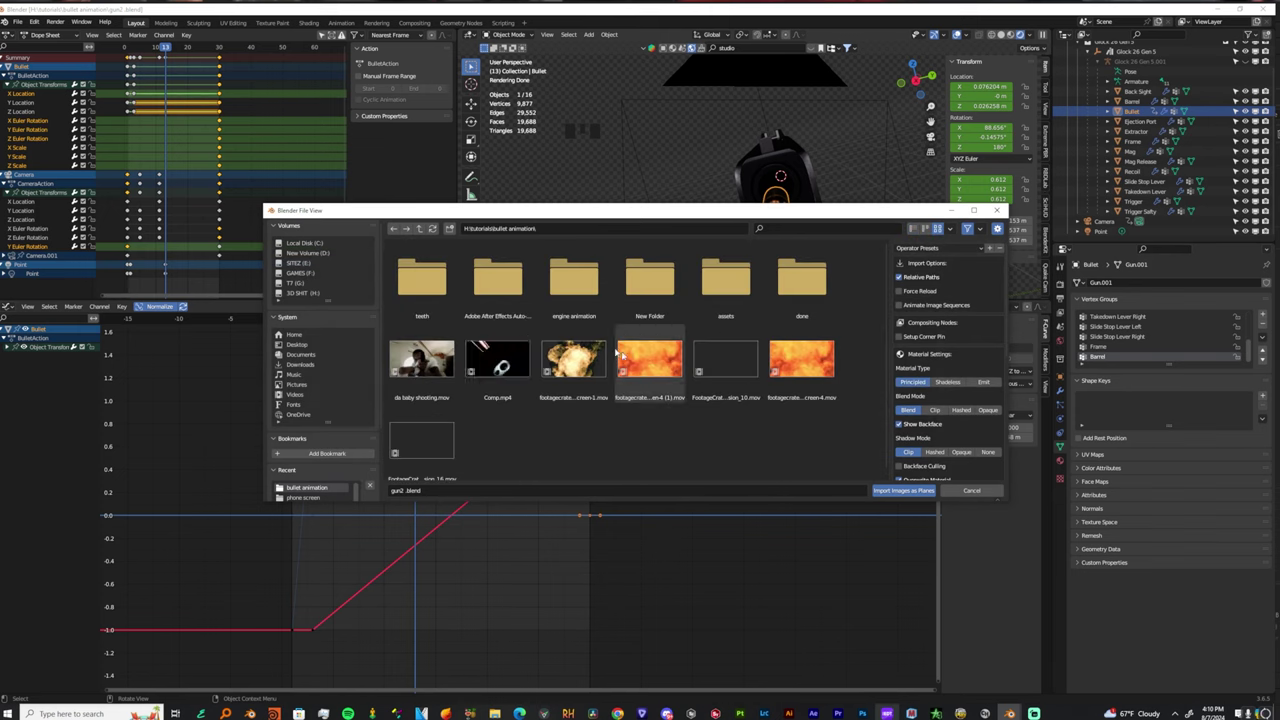
{"action": "double_click", "coordinate": [664, 378]}
{"action": "middle_click_drag", "start_coordinate": [821, 231], "coordinate": [838, 211]}
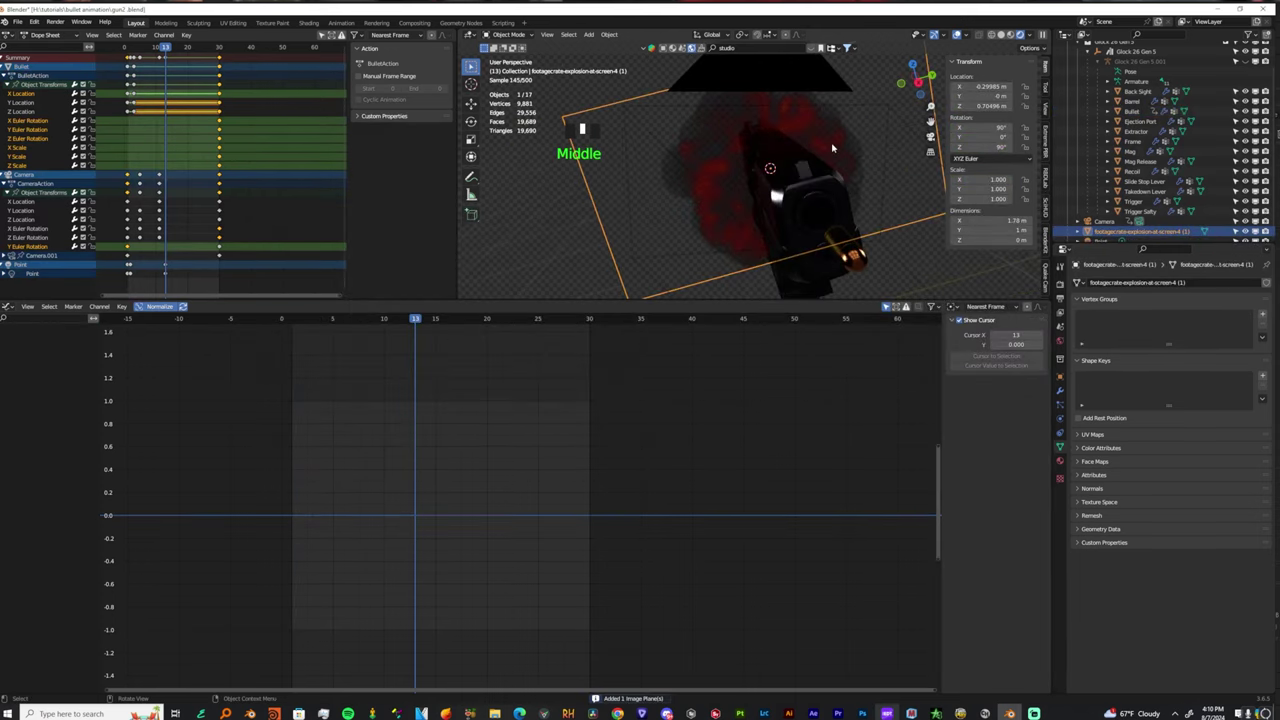
Show the explosion plane's material in the Shader Editor in place of the Dope Sheet and move its image texture node away from the Principled BSDF.
{"action": "left_click", "coordinate": [8, 35]}
{"action": "left_click", "coordinate": [27, 131]}
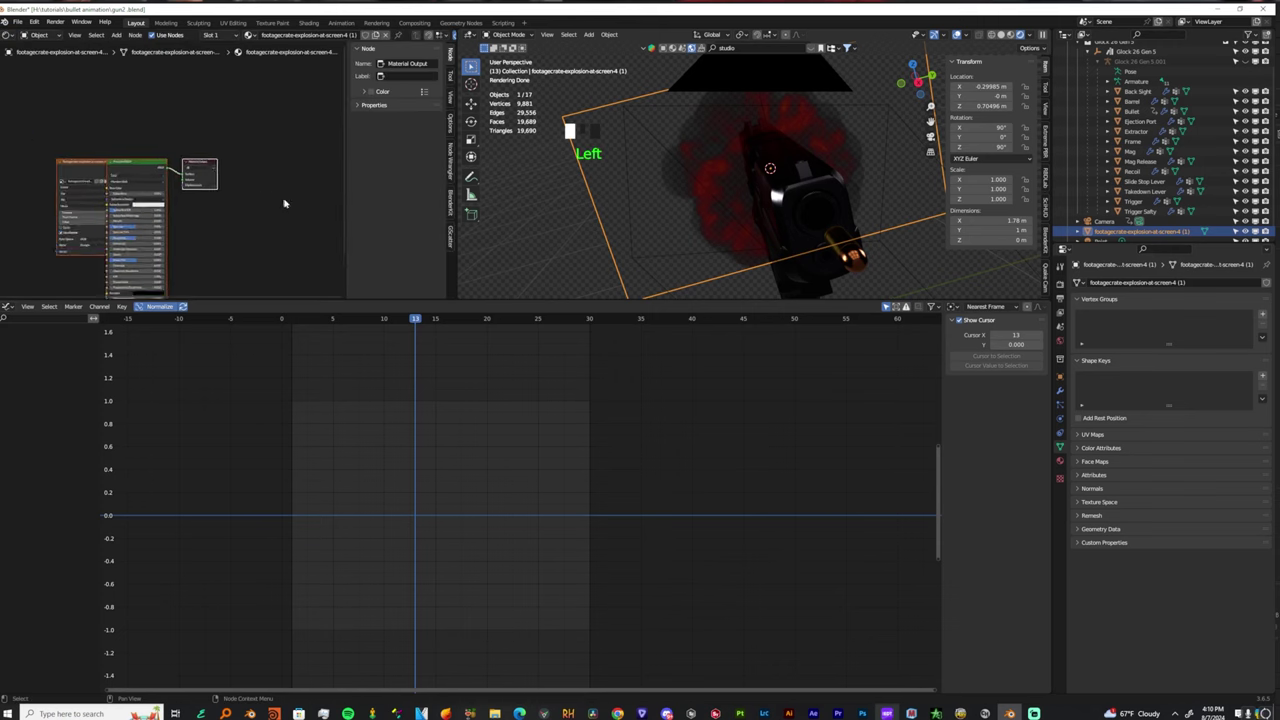
{"action": "scroll", "coordinate": [246, 191], "scroll_direction": "down", "scroll_amount": 2}
{"action": "middle_click_drag", "start_coordinate": [246, 191], "coordinate": [180, 131]}
{"action": "left_click", "coordinate": [127, 117]}
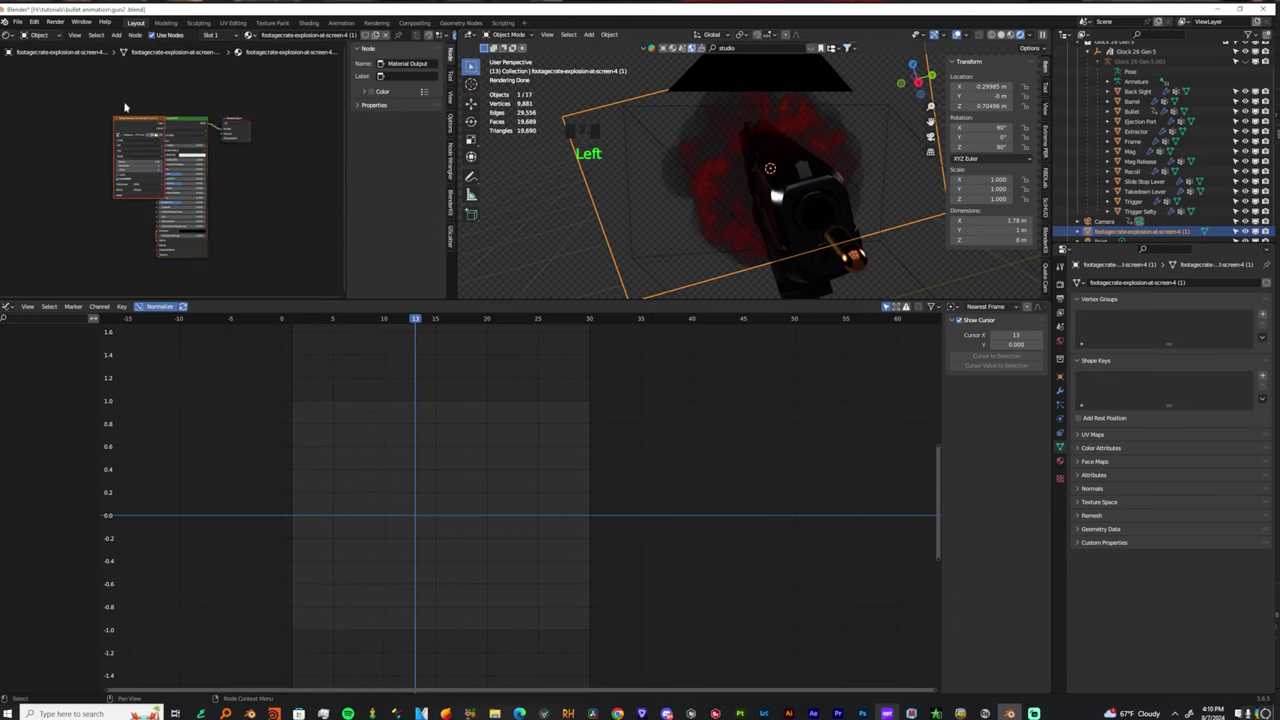
{"action": "left_click_drag", "start_coordinate": [126, 116], "coordinate": [4, 106]}
Connect the explosion texture's Color output to the Emission input of the Principled BSDF.
{"action": "scroll", "coordinate": [180, 180], "scroll_direction": "up", "scroll_amount": 7}
{"action": "middle_click_drag", "start_coordinate": [204, 234], "coordinate": [250, 114]}
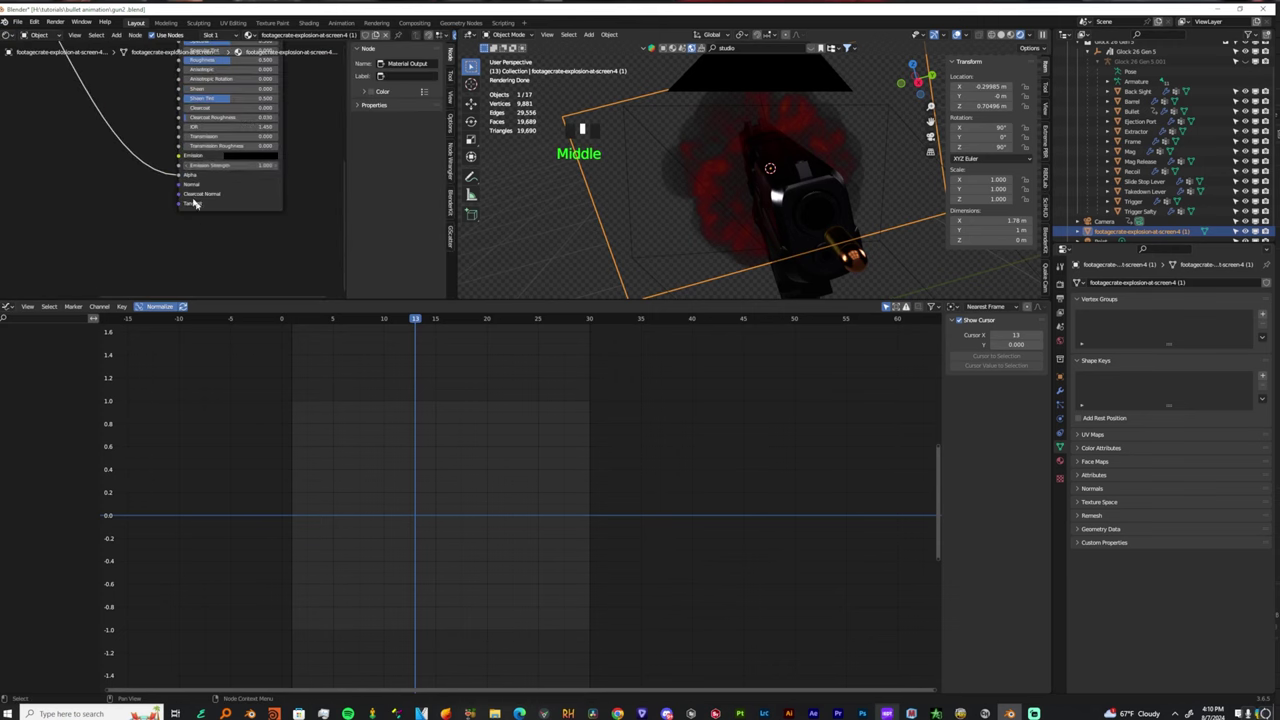
{"action": "scroll", "coordinate": [183, 160], "scroll_direction": "down", "scroll_amount": 1}
{"action": "middle_click_drag", "start_coordinate": [183, 160], "coordinate": [224, 270]}
{"action": "middle_click_drag", "start_coordinate": [210, 96], "coordinate": [190, 187]}
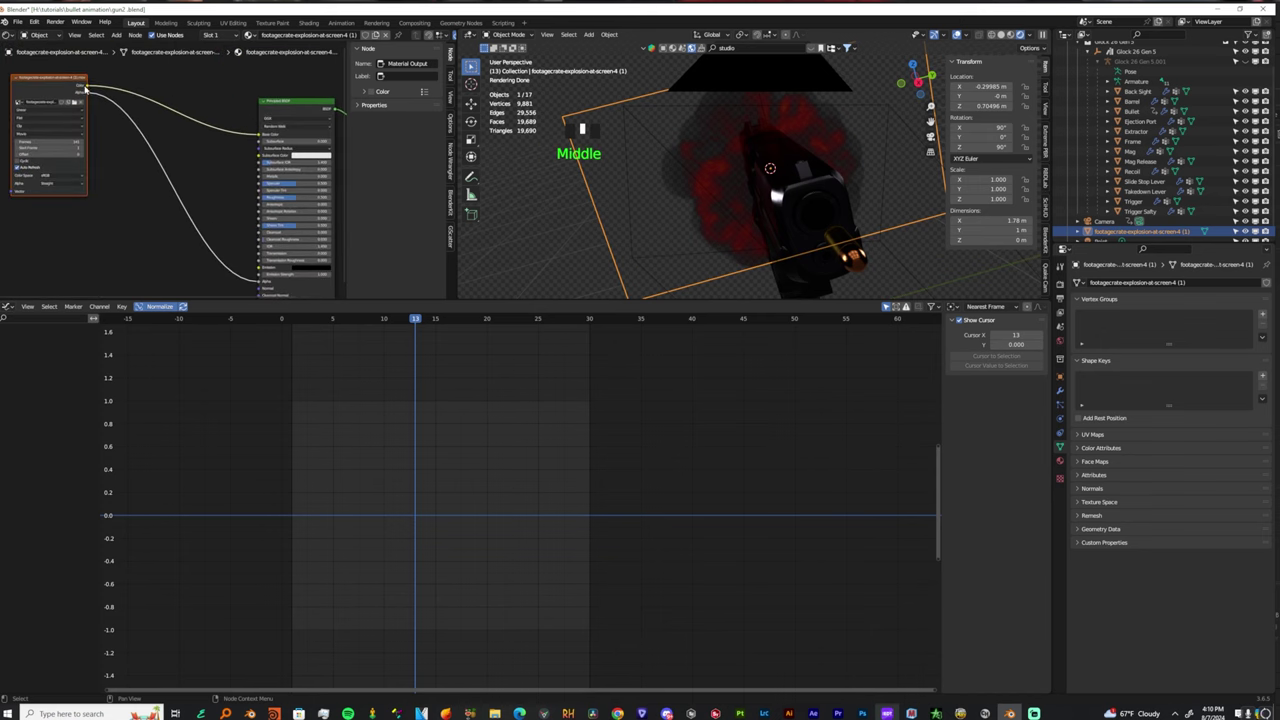
{"action": "left_click_drag", "start_coordinate": [47, 88], "coordinate": [263, 271]}
{"action": "middle_click_drag", "start_coordinate": [263, 271], "coordinate": [215, 211]}
Raise the Emission Strength of the explosion material to make the fire brighter.
{"action": "scroll", "coordinate": [800, 175], "scroll_direction": "up", "scroll_amount": 4}
{"action": "mouse_move", "coordinate": [800, 175]}
{"action": "middle_mouse_down"}
{"action": "mouse_move", "coordinate": [808, 190]}
{"action": "mouse_move", "coordinate": [790, 175]}
{"action": "middle_mouse_up"}
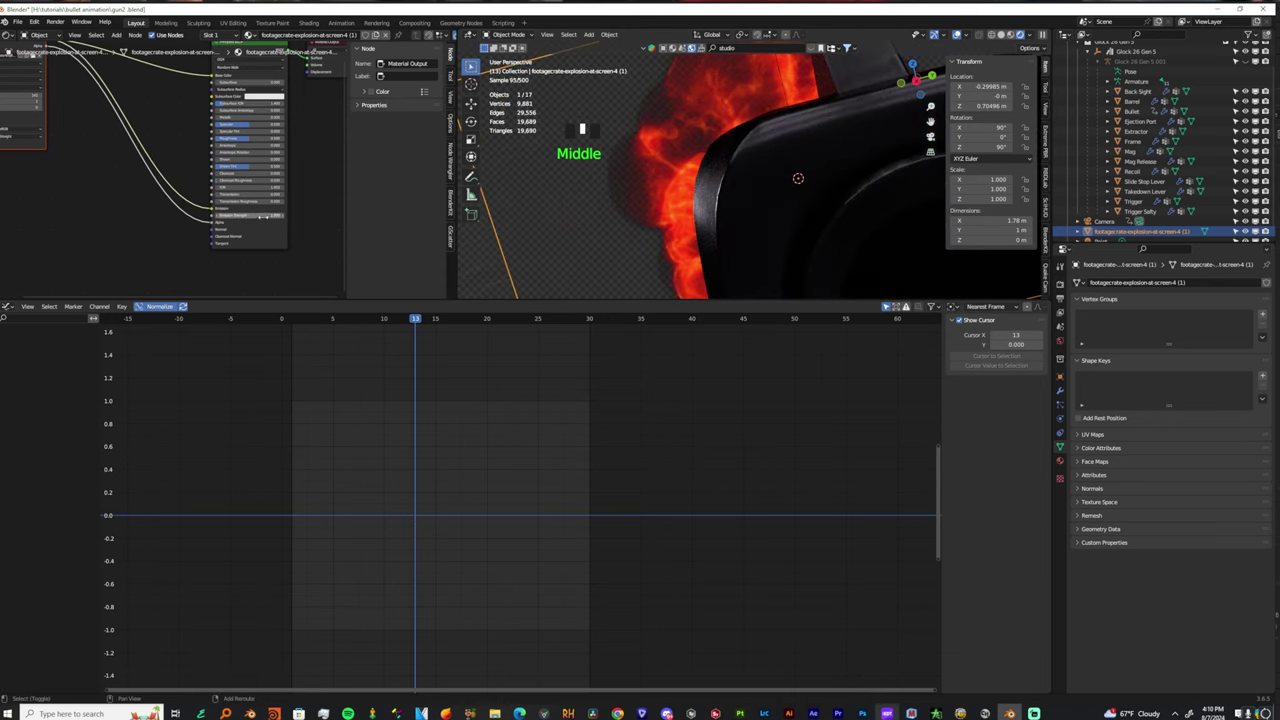
{"action": "left_click_drag", "start_coordinate": [262, 216], "coordinate": [284, 216], "text": "shift"}
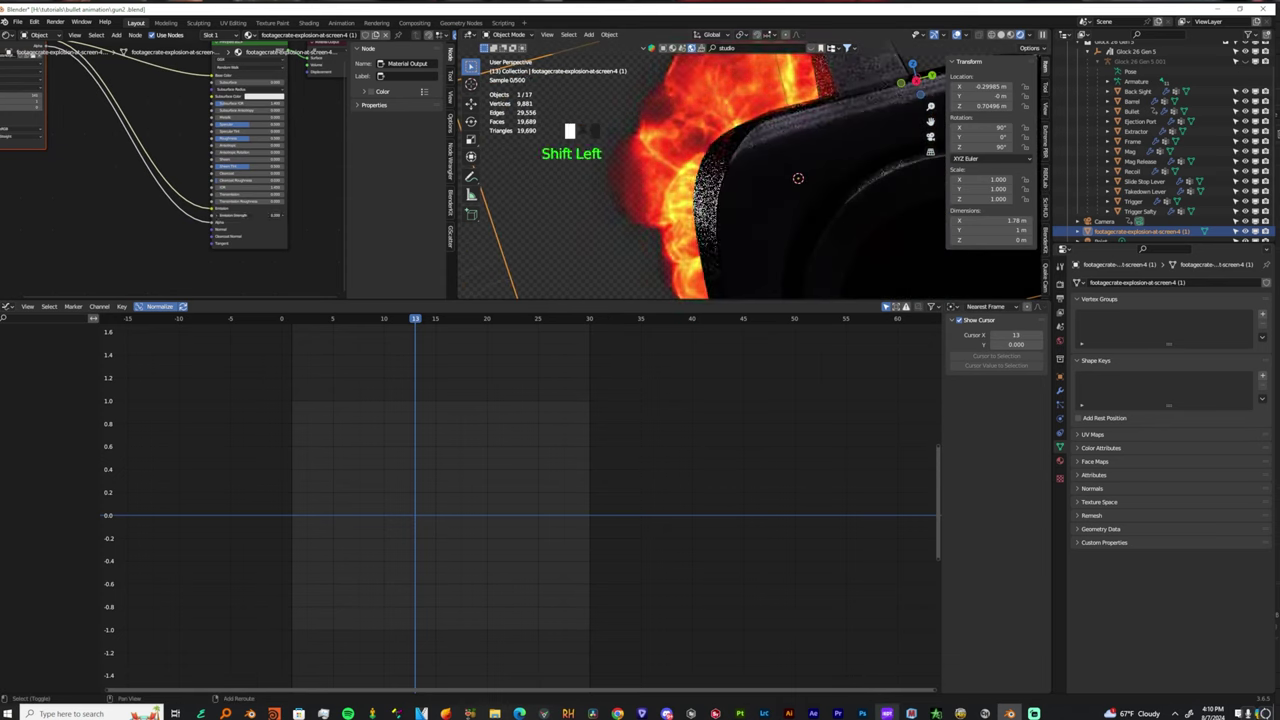
Scale the explosion plane down uniformly to about 0.215.
{"action": "scroll", "coordinate": [828, 150], "scroll_direction": "down", "scroll_amount": 9}
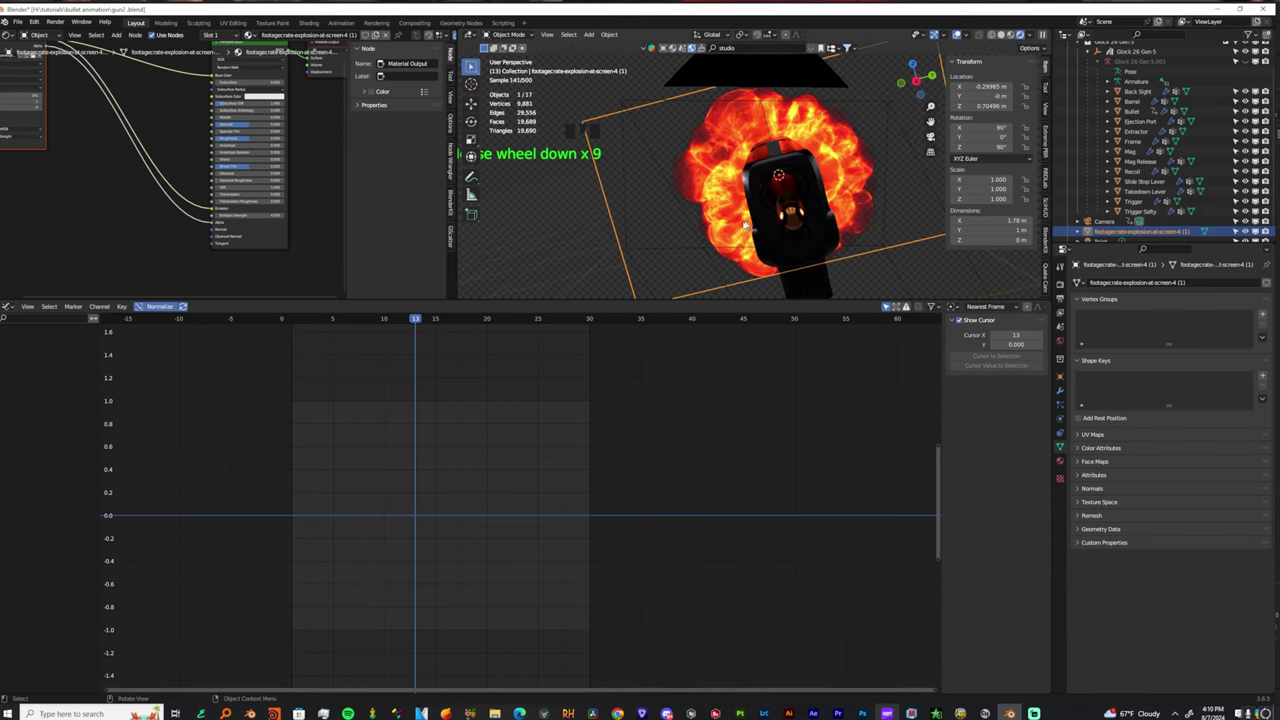
{"action": "key", "text": "s"}
{"action": "left_click", "coordinate": [772, 190]}
{"action": "key", "text": "i"}
Clear the rotation, location and scale keyframes of the explosion plane.
{"action": "right_click", "coordinate": [982, 137]}
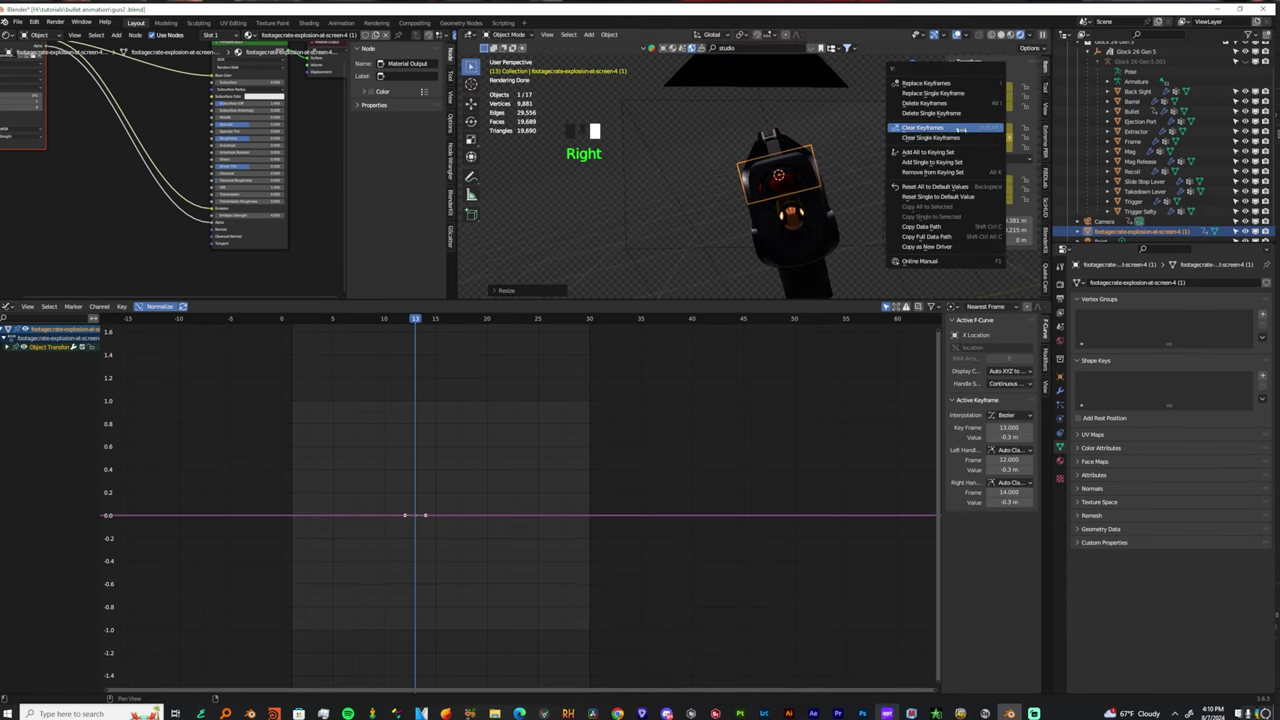
{"action": "left_click", "coordinate": [932, 129]}
{"action": "right_click", "coordinate": [994, 134]}
{"action": "left_click", "coordinate": [917, 133]}
{"action": "right_click", "coordinate": [966, 190]}
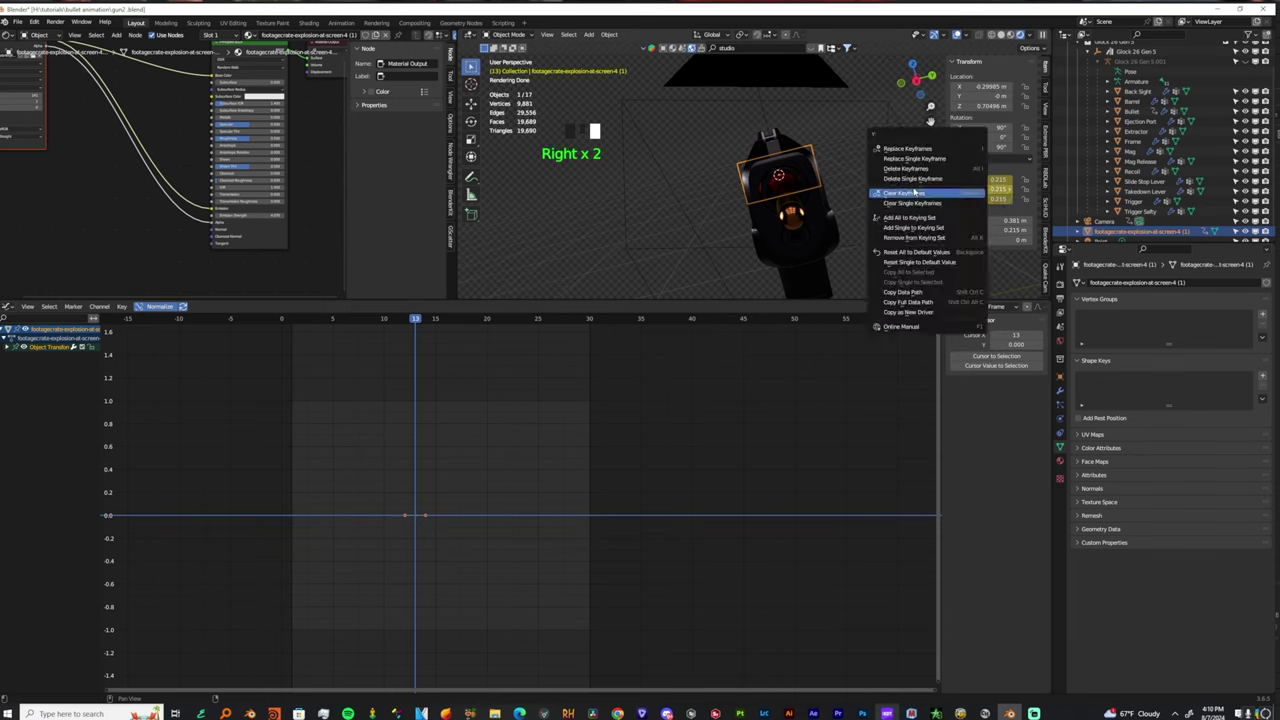
{"action": "left_click", "coordinate": [915, 191]}
Switch the Graph Editor area to the Timeline and turn off auto keying.
{"action": "left_click", "coordinate": [10, 307]}
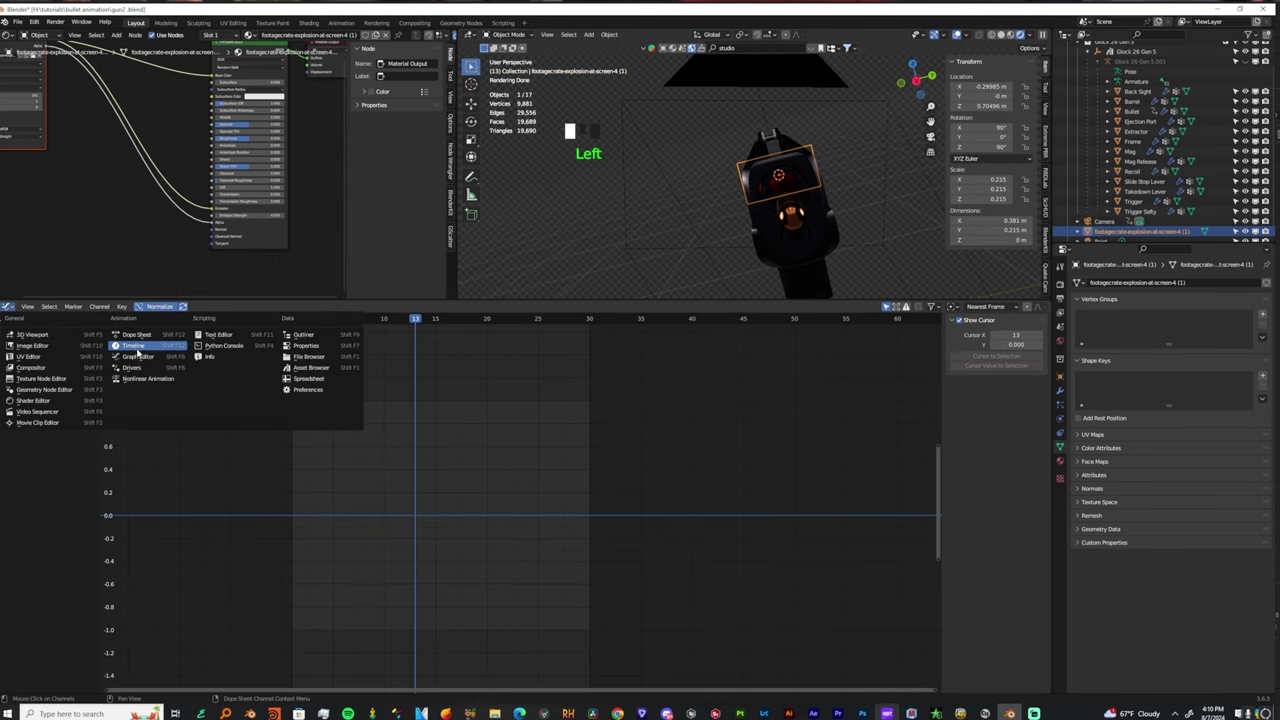
{"action": "left_click", "coordinate": [140, 349]}
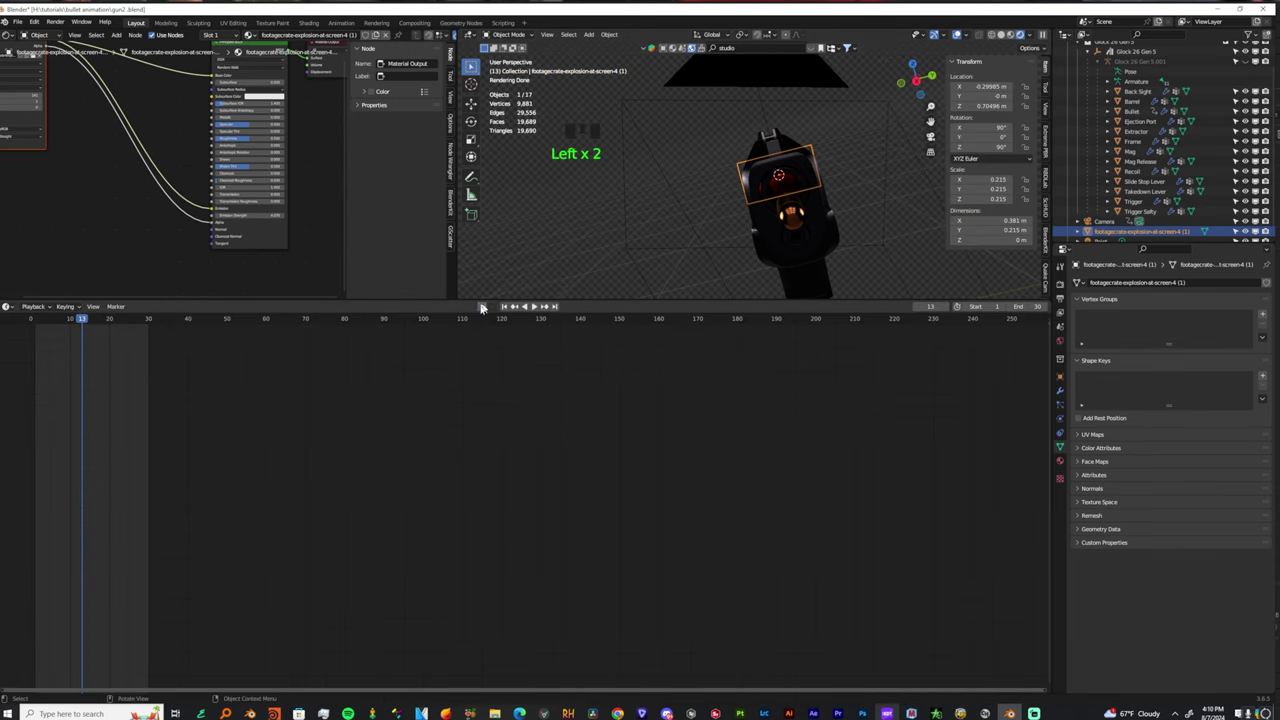
{"action": "left_click", "coordinate": [8, 307]}
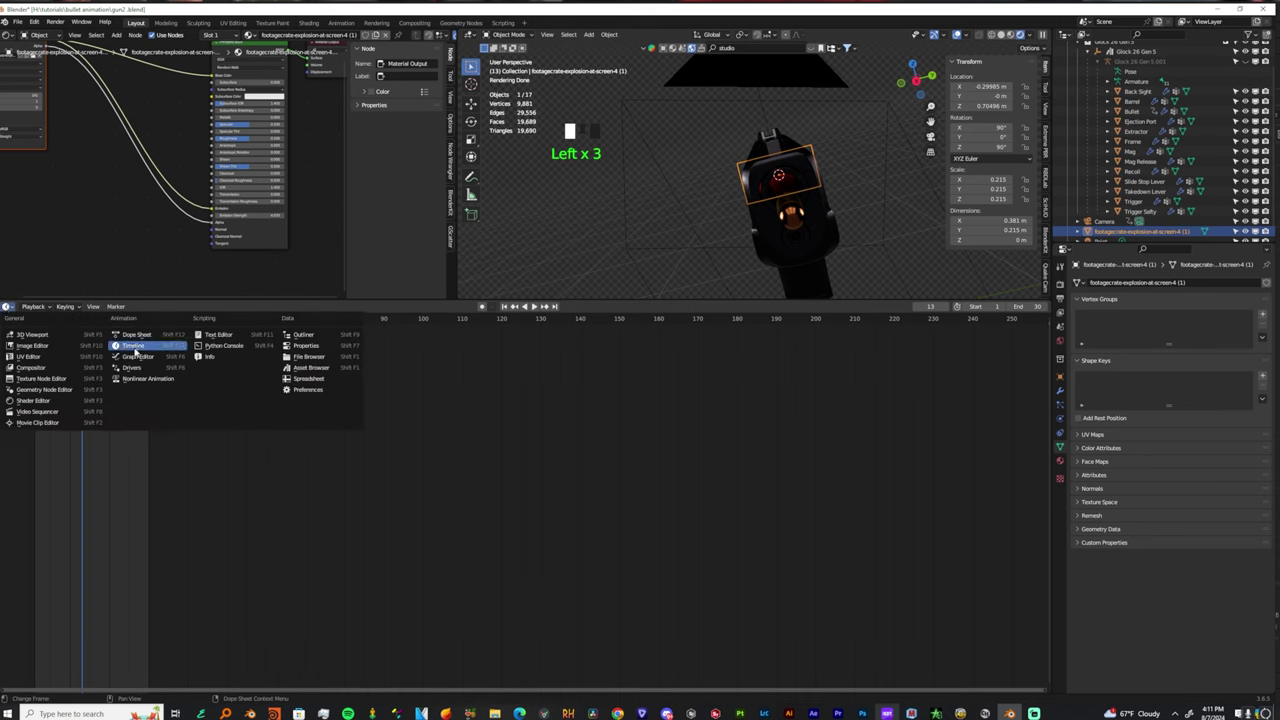
{"action": "left_click", "coordinate": [133, 346]}
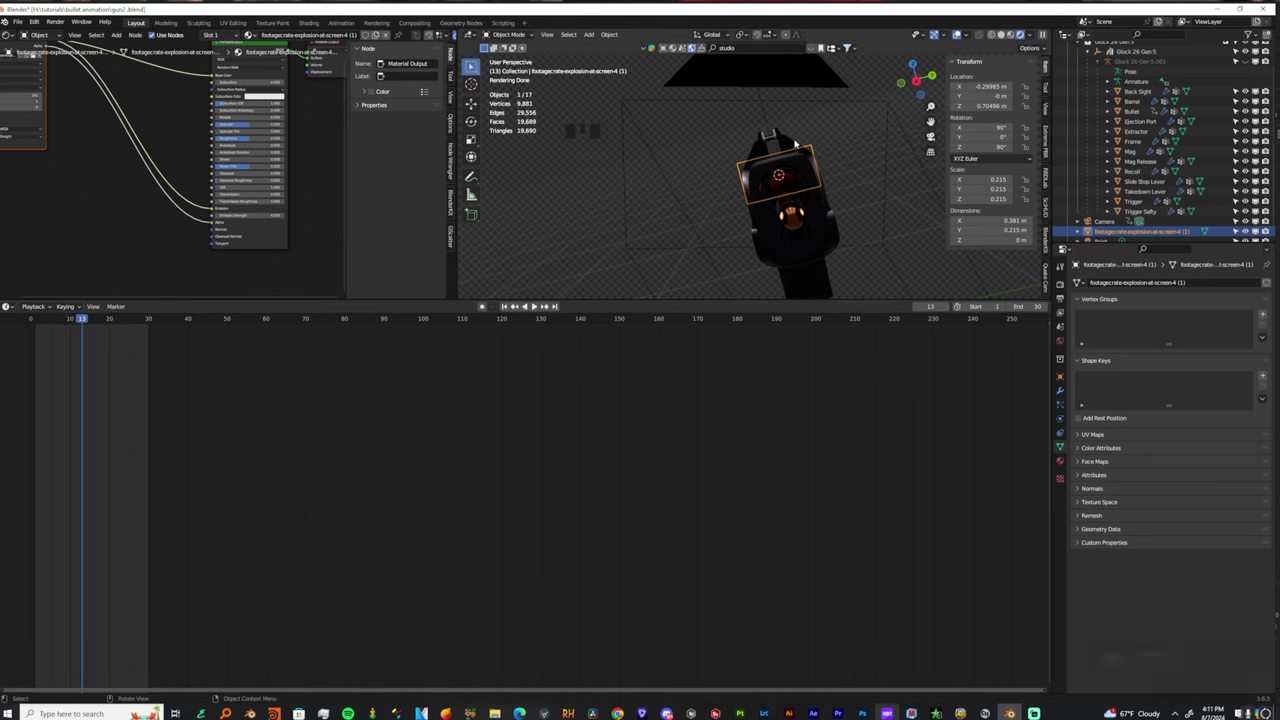
Move the explosion plane up along the global Z axis to about 0.78 m, in line with the gun barrel.
{"action": "scroll", "coordinate": [795, 145], "scroll_direction": "up", "scroll_amount": 8}
{"action": "middle_click_drag", "start_coordinate": [795, 145], "coordinate": [805, 180], "text": "shift"}
{"action": "scroll", "coordinate": [805, 145], "scroll_direction": "up", "scroll_amount": 2}
{"action": "key", "text": "g"}
{"action": "key", "text": "z"}
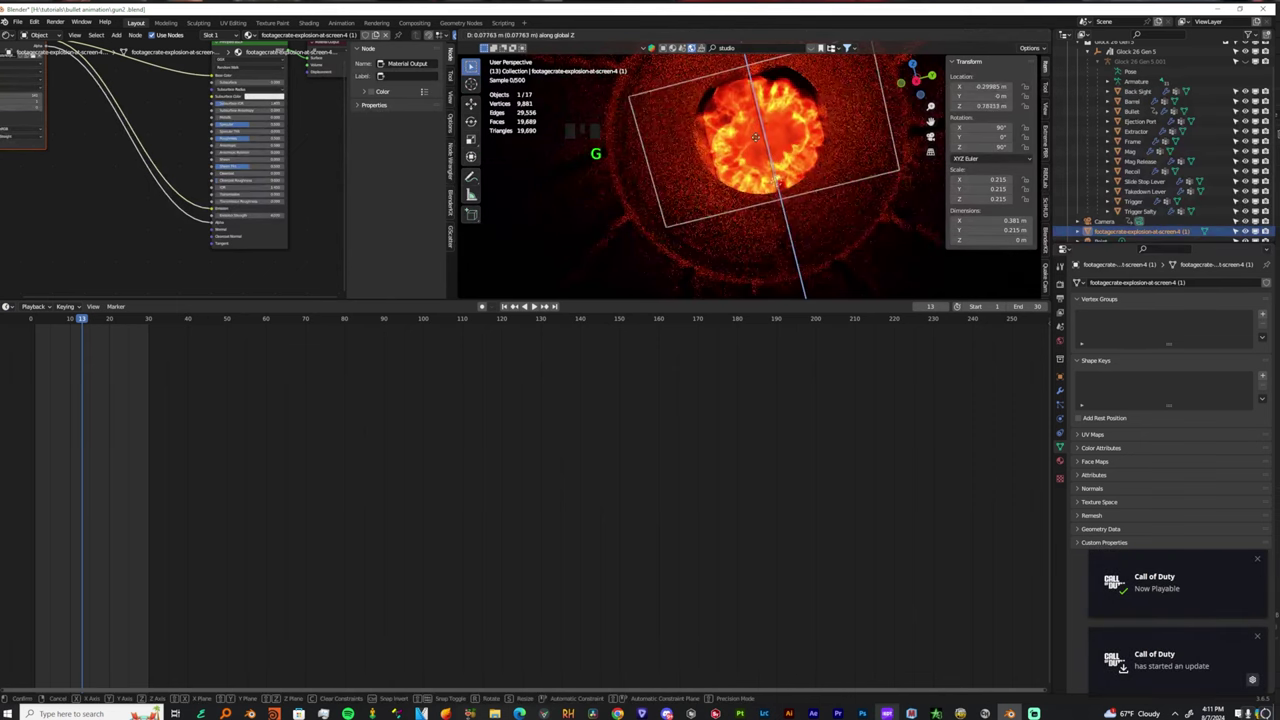
{"action": "left_click", "coordinate": [755, 136]}
Adjust the explosion plane's size at the muzzle to a uniform scale of about 0.207.
{"action": "key", "text": "g"}
{"action": "key", "text": "s"}
{"action": "left_click", "coordinate": [760, 141]}
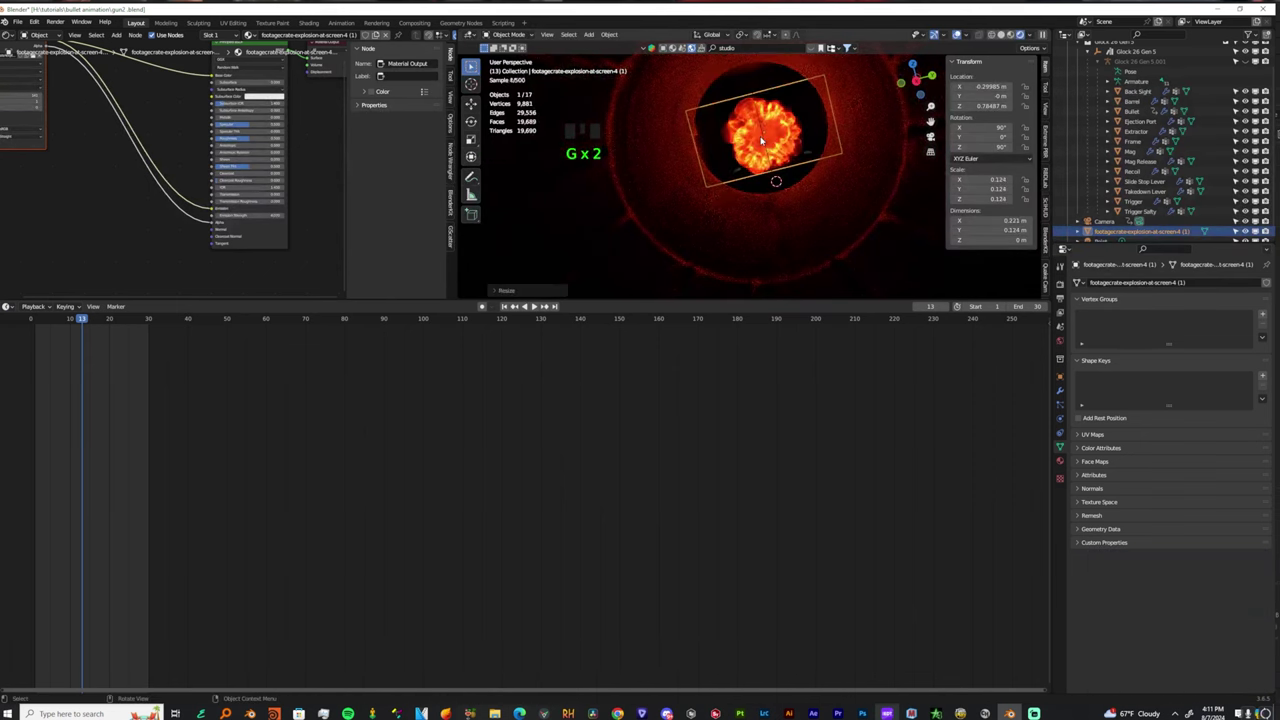
{"action": "key", "text": "g"}
{"action": "key", "text": "s"}
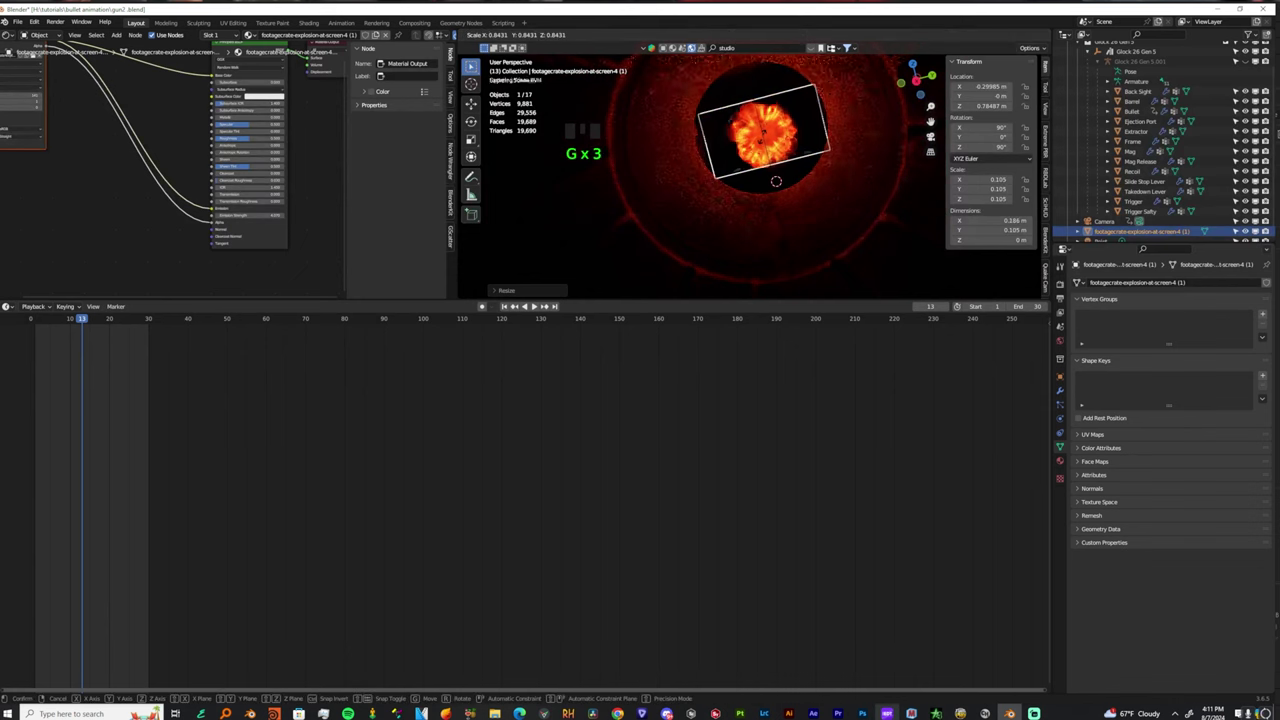
{"action": "left_click", "coordinate": [755, 137]}
{"action": "scroll", "coordinate": [755, 137], "scroll_direction": "down", "scroll_amount": 3}
{"action": "middle_click_drag", "start_coordinate": [755, 137], "coordinate": [770, 157]}
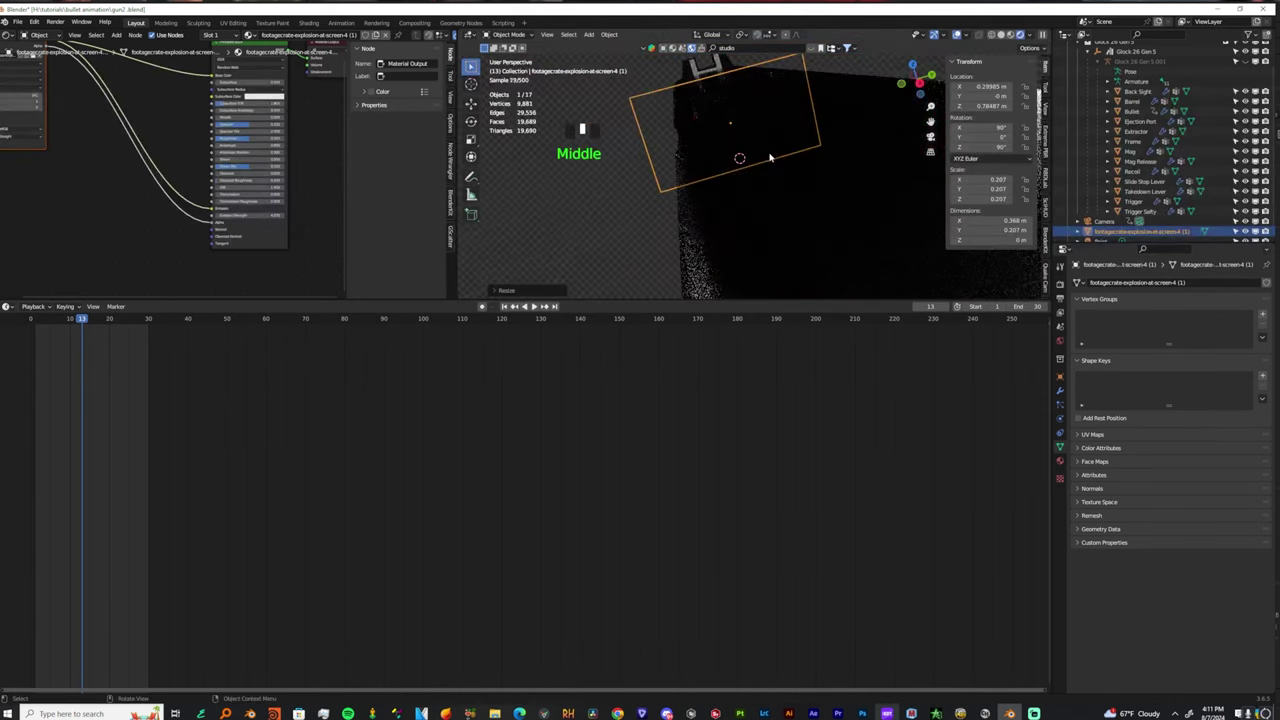
Narrow the explosion plane along the global Y axis to an X scale of about 0.126.
{"action": "key", "text": "g"}
{"action": "key", "text": "x"}
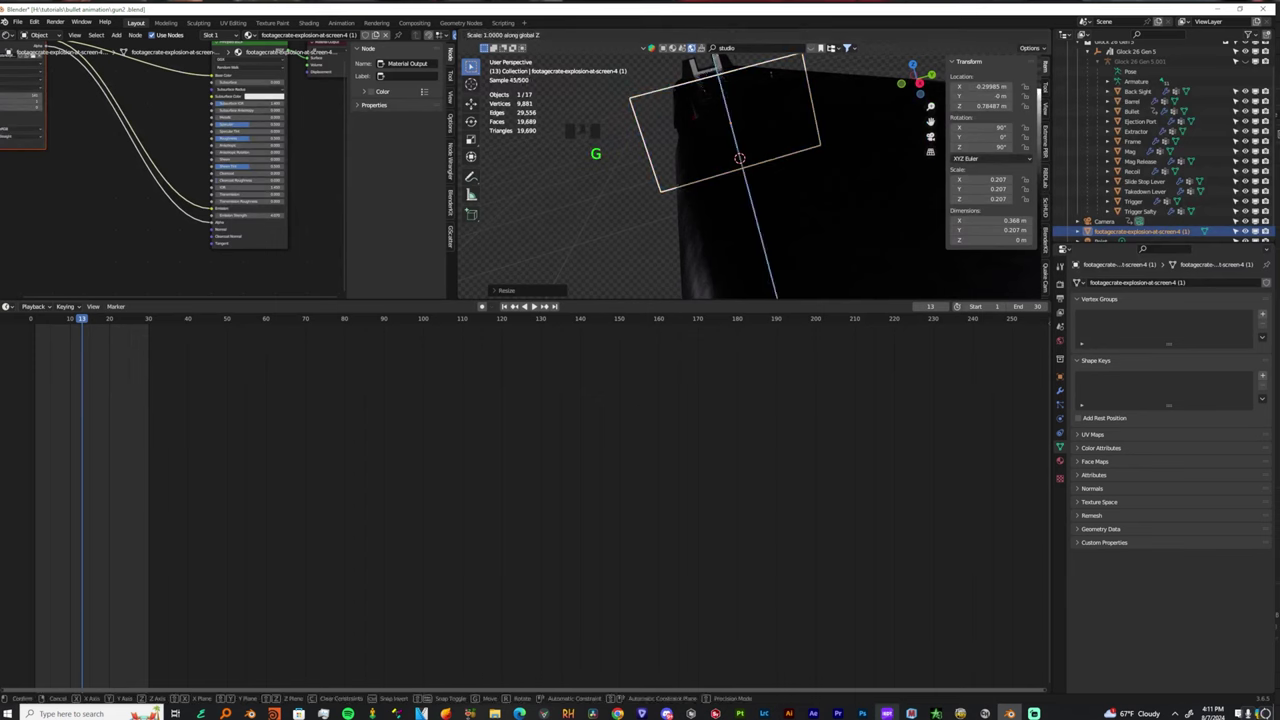
{"action": "key", "text": "y"}
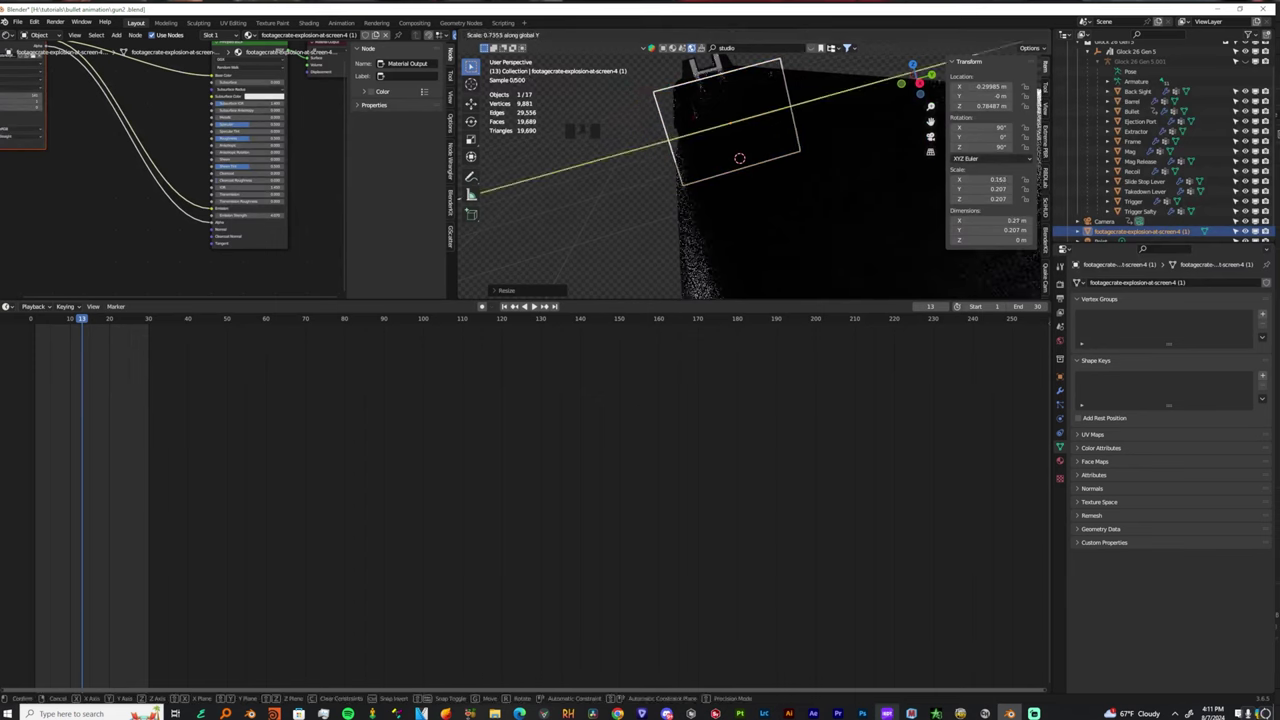
{"action": "left_click", "coordinate": [739, 136]}
{"action": "mouse_move", "coordinate": [739, 136]}
{"action": "middle_mouse_down"}
{"action": "mouse_move", "coordinate": [720, 140]}
{"action": "mouse_move", "coordinate": [739, 135]}
{"action": "middle_mouse_up"}
Play the animation from the start through the camera and pause at frame 9 to check the muzzle flash inside the barrel.
{"action": "key", "text": "space"}
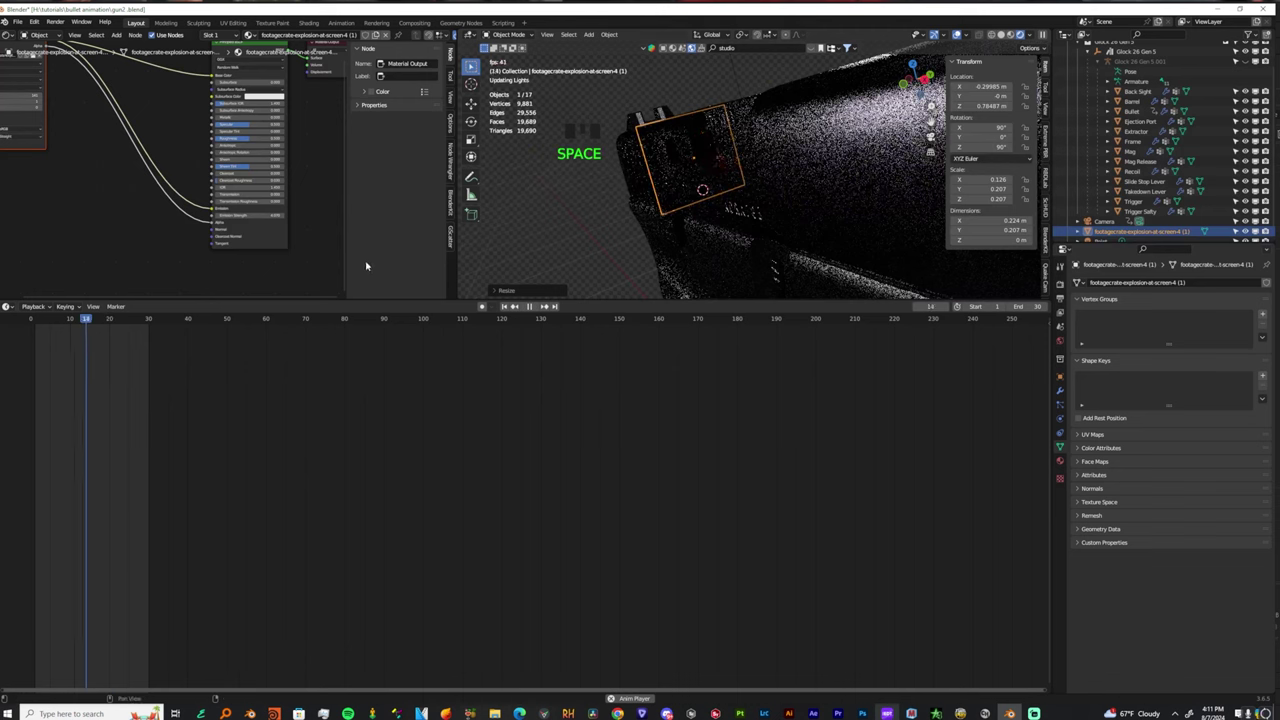
{"action": "middle_click_drag", "start_coordinate": [758, 177], "coordinate": [718, 160]}
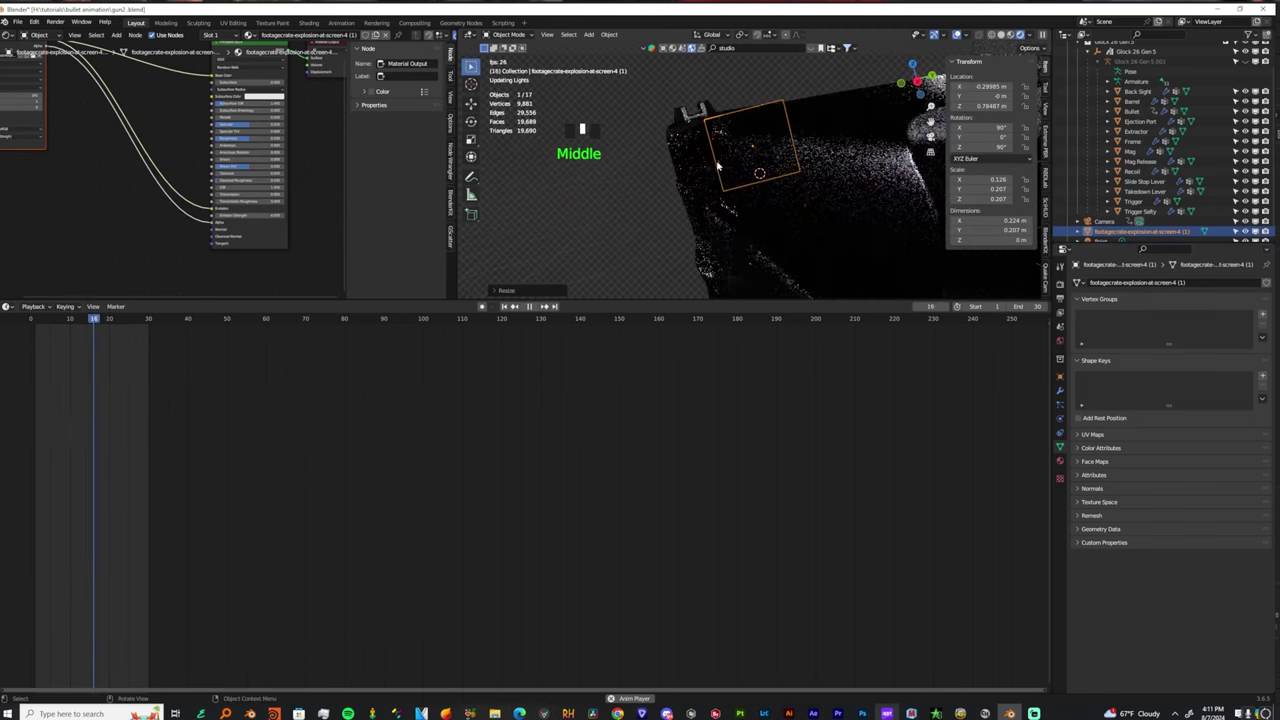
{"action": "key", "text": "KP_0"}
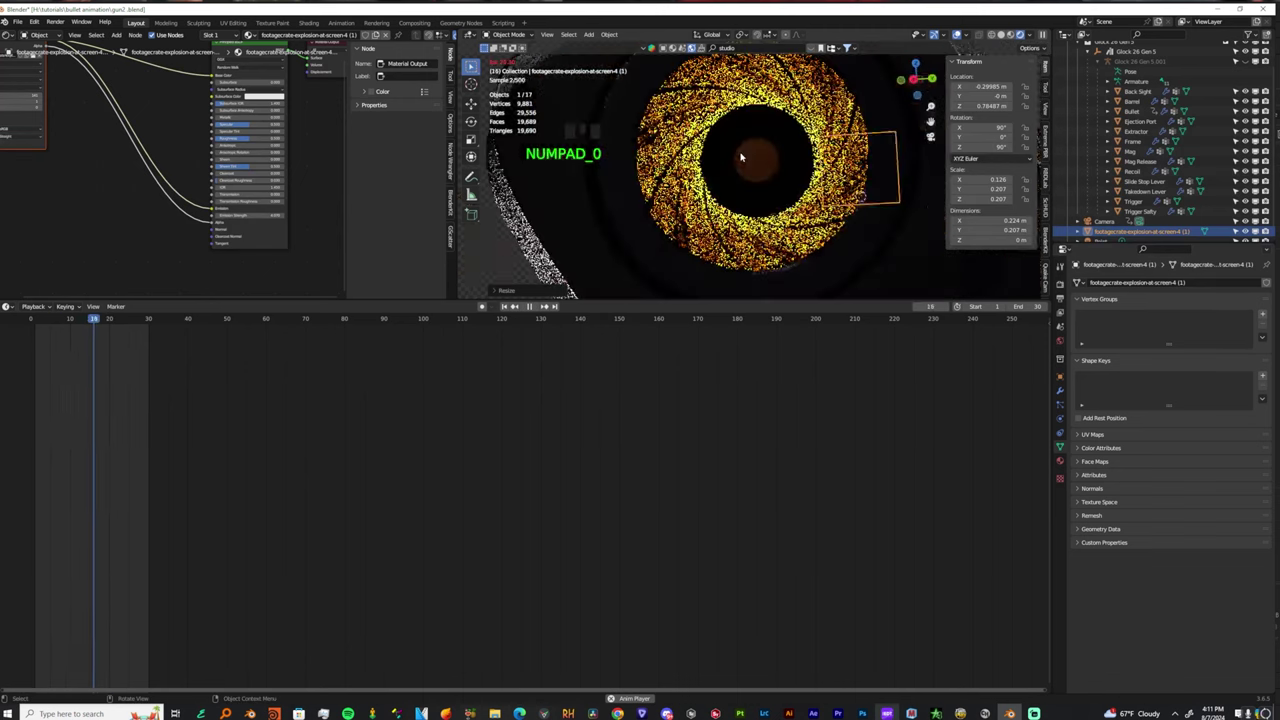
{"action": "key", "text": "space"}
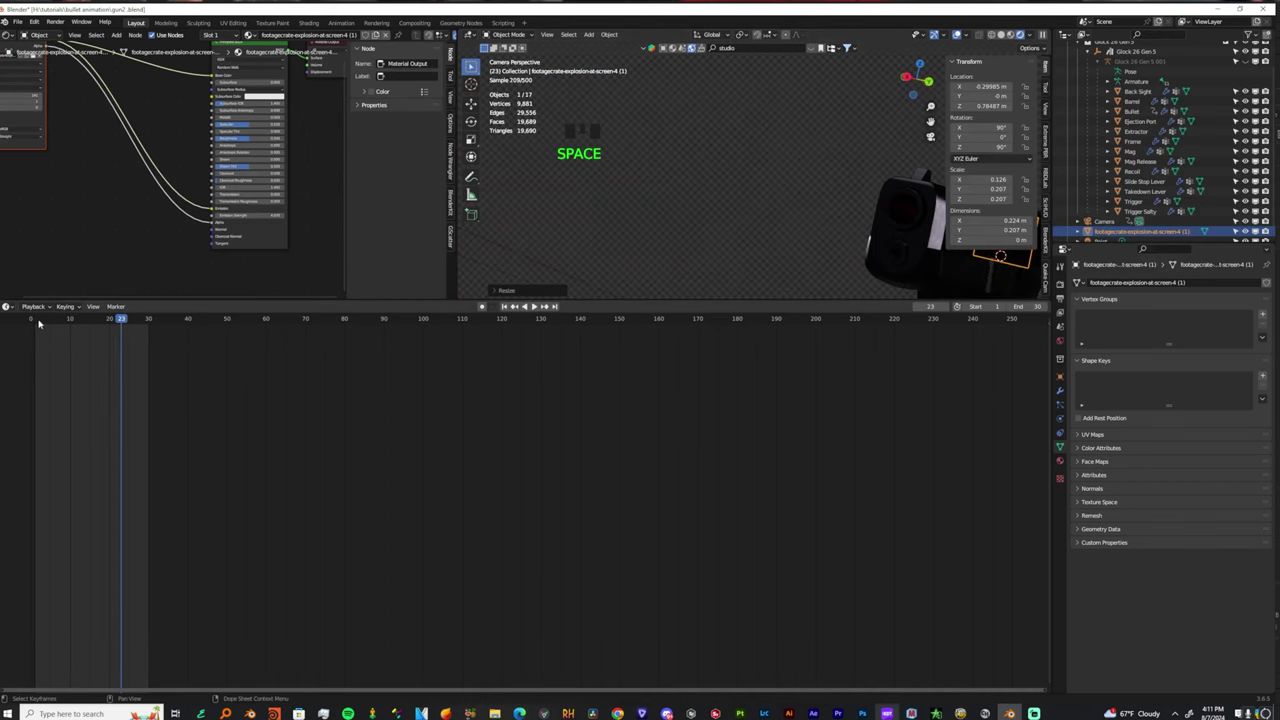
{"action": "left_click", "coordinate": [39, 323]}
{"action": "key", "text": "space"}
{"action": "key", "text": "space"}
{"action": "key", "text": "space"}
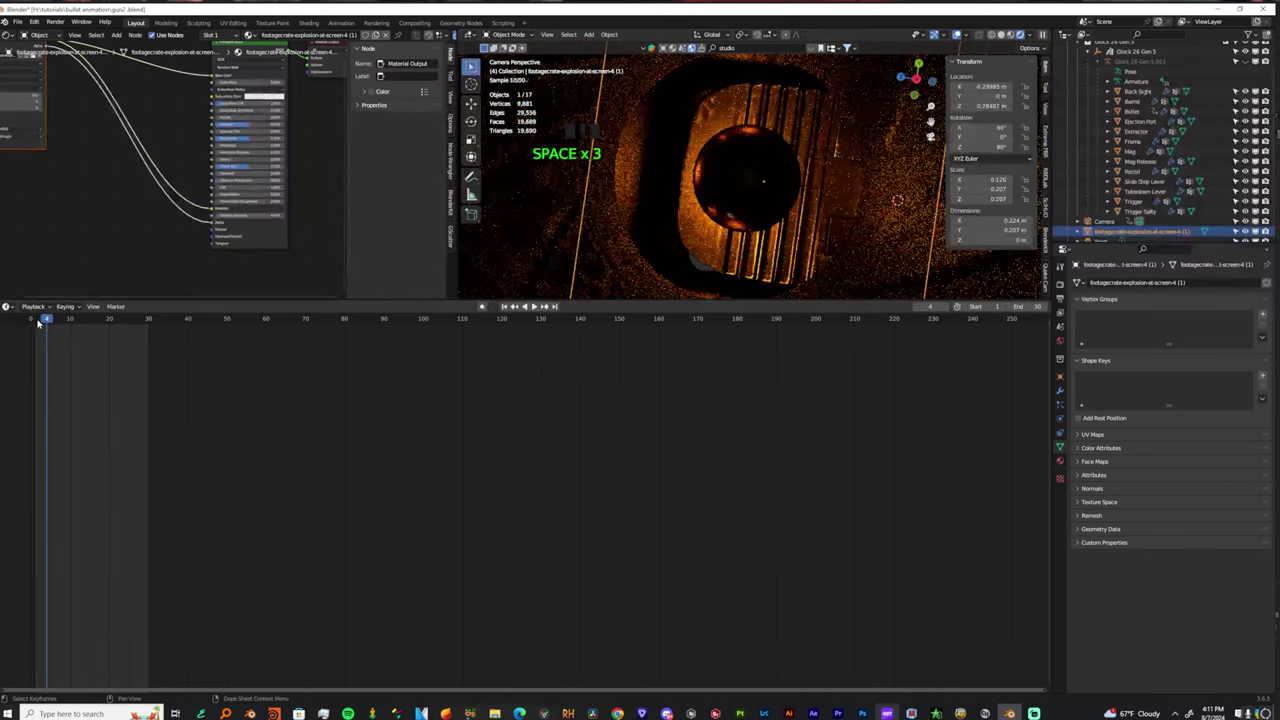
{"action": "left_click", "coordinate": [35, 321]}
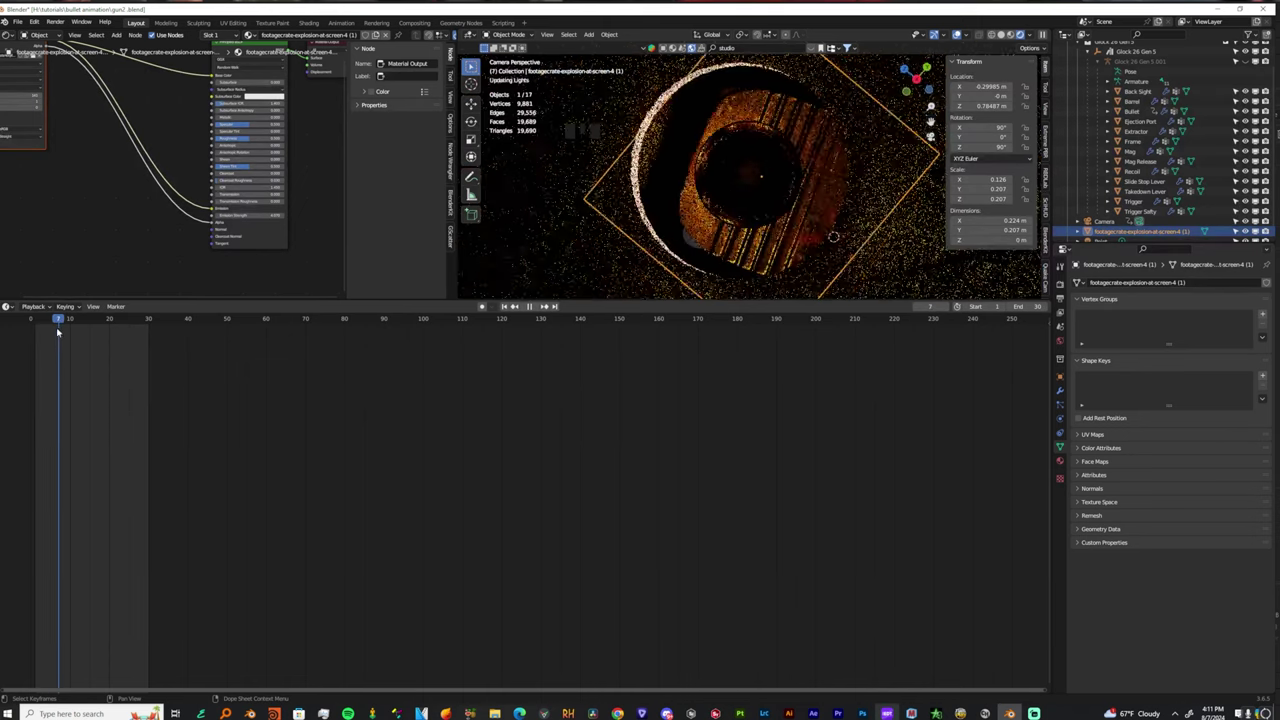
{"action": "key", "text": "space"}
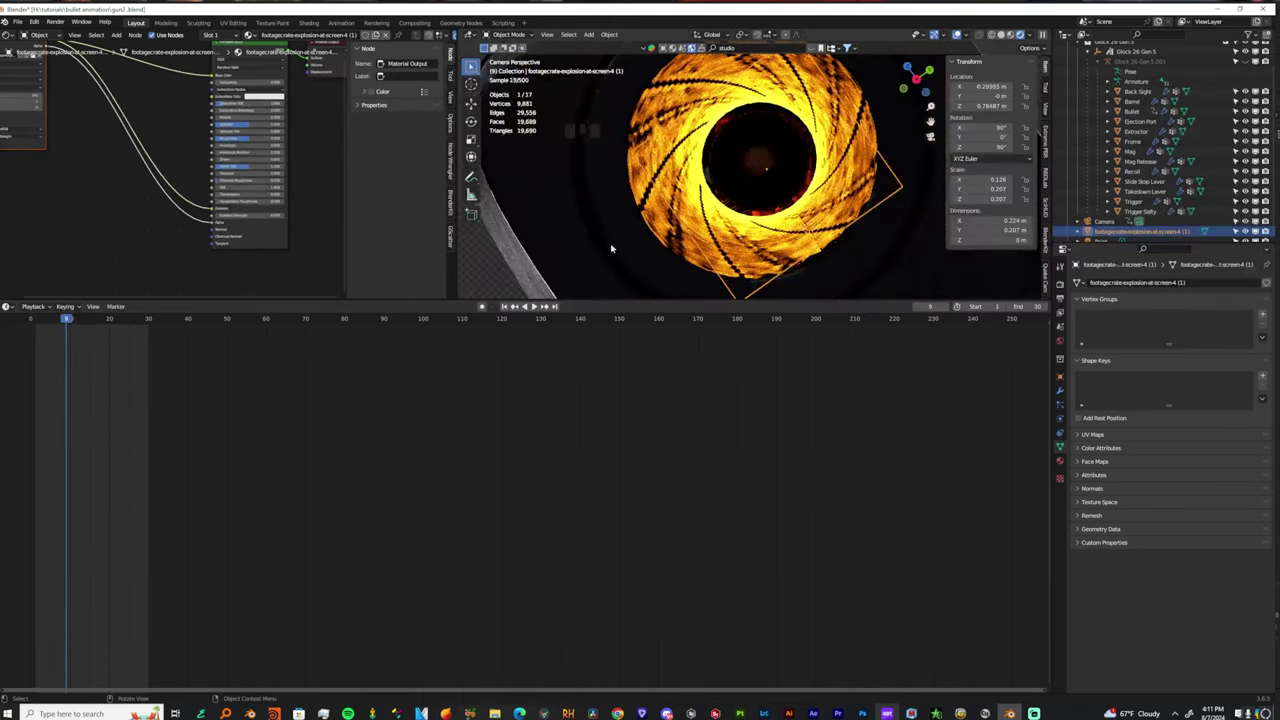
{"action": "left_click", "coordinate": [796, 203]}
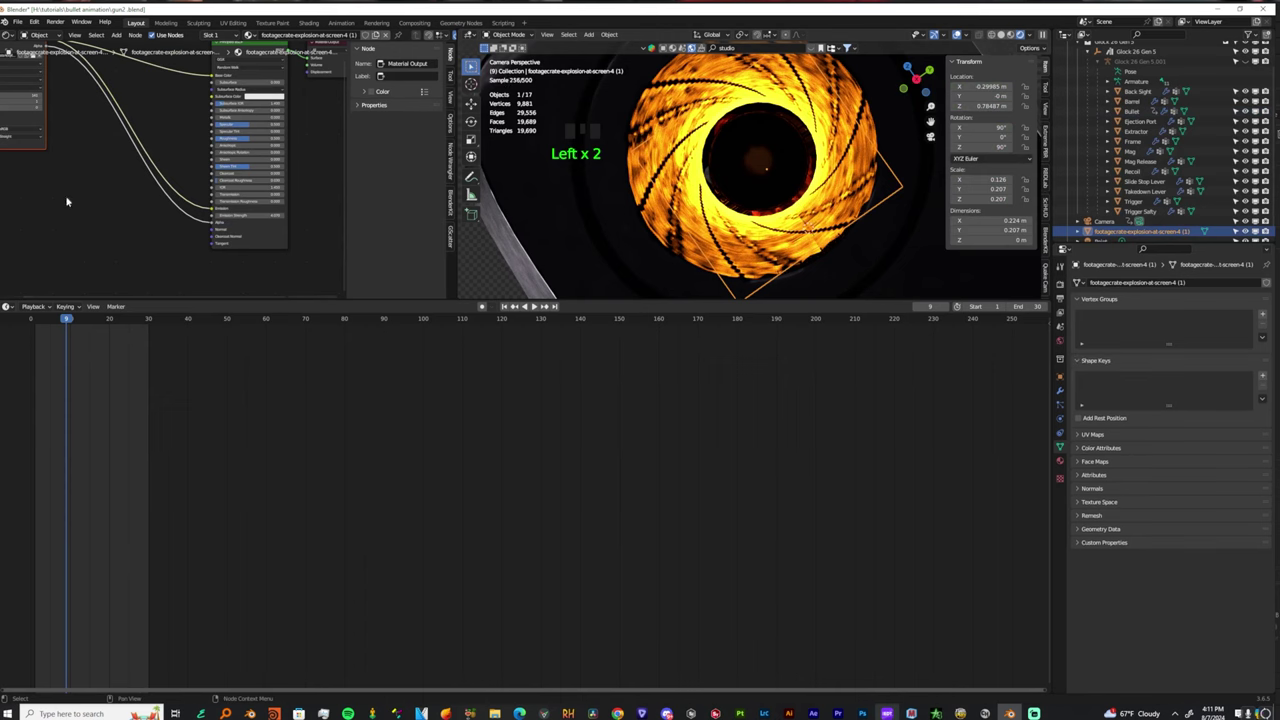
Set the explosion movie texture's frame offset to 10 in its image texture node.
{"action": "middle_click_drag", "start_coordinate": [67, 202], "coordinate": [150, 200]}
{"action": "scroll", "coordinate": [150, 200], "scroll_direction": "up", "scroll_amount": 10}
{"action": "middle_click_drag", "start_coordinate": [247, 217], "coordinate": [263, 251]}
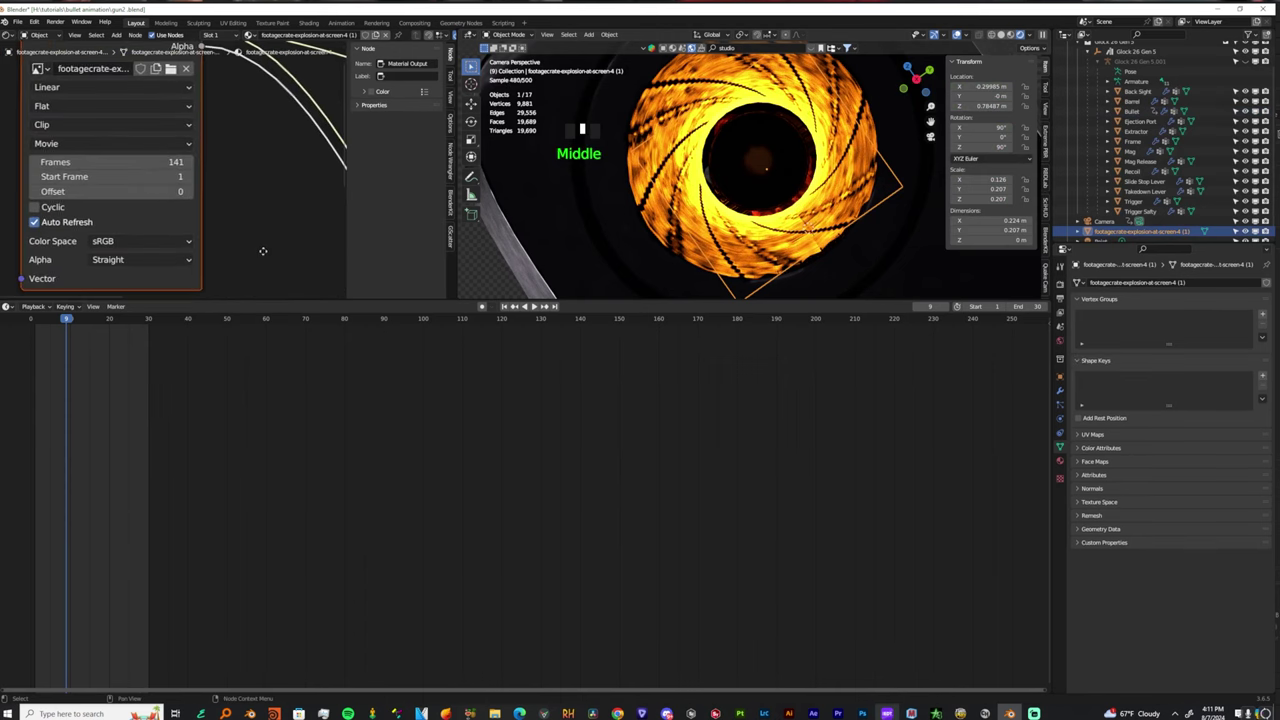
{"action": "left_click", "coordinate": [189, 191]}
{"action": "left_click", "coordinate": [189, 191]}
{"action": "left_click", "coordinate": [189, 191]}
{"action": "left_click", "coordinate": [189, 191]}
{"action": "left_click", "coordinate": [189, 191]}
{"action": "left_click", "coordinate": [189, 191]}
{"action": "left_click", "coordinate": [189, 191]}
{"action": "left_click", "coordinate": [189, 191]}
{"action": "left_click", "coordinate": [189, 191]}
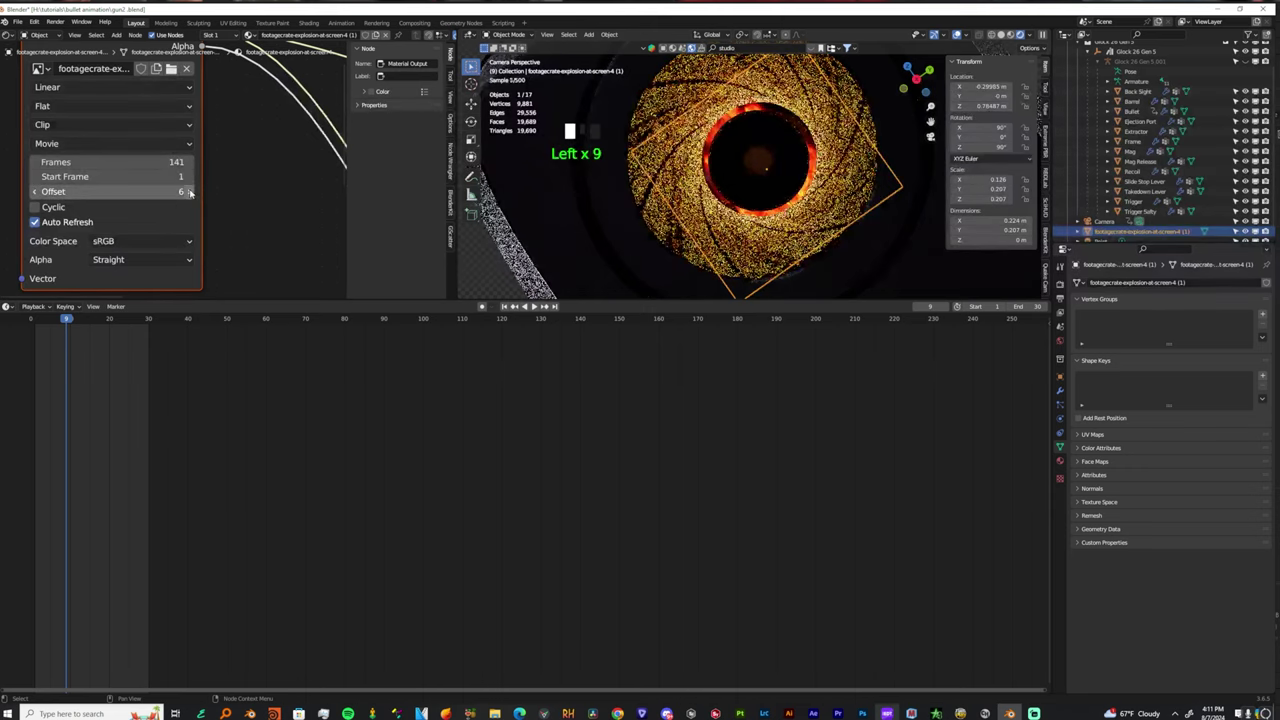
{"action": "left_click", "coordinate": [189, 191]}
{"action": "left_click", "coordinate": [189, 191]}
{"action": "left_click", "coordinate": [189, 191]}
{"action": "left_click", "coordinate": [189, 191]}
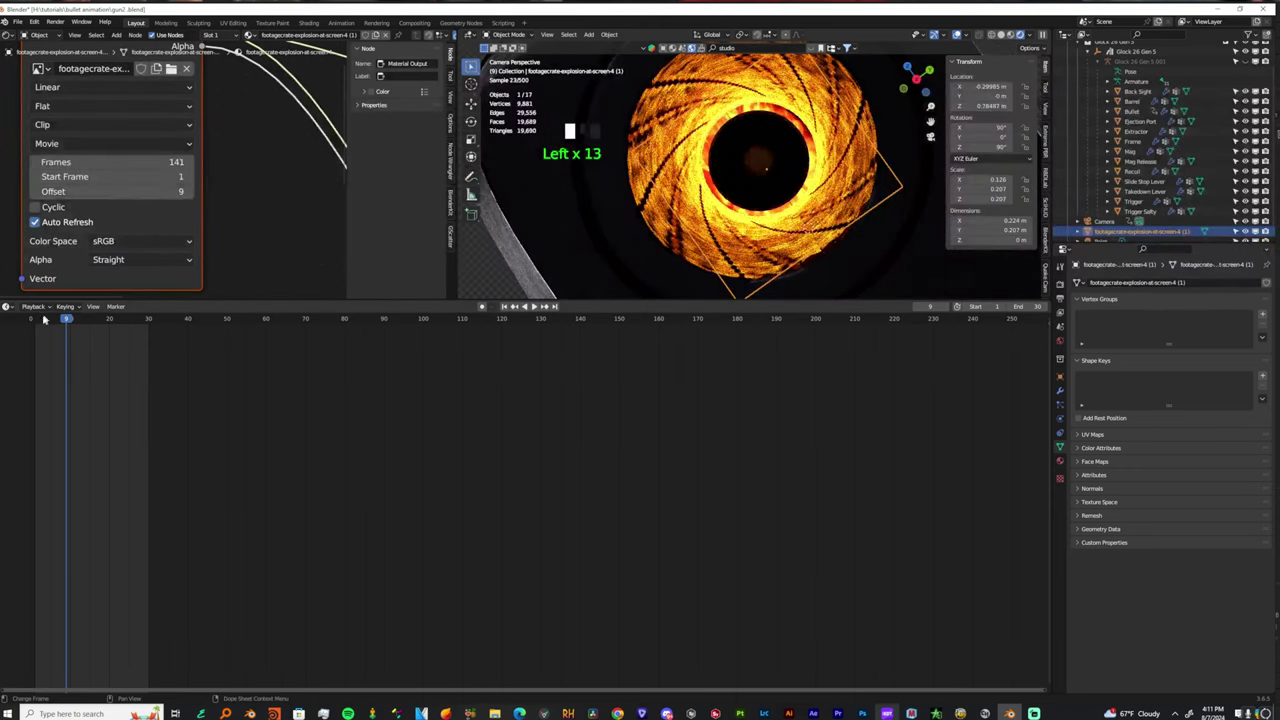
{"action": "left_click_drag", "start_coordinate": [42, 318], "coordinate": [34, 318]}
{"action": "left_click", "coordinate": [189, 191]}
Play the shot and step back to frame 7 to examine the explosion inside the barrel.
{"action": "key", "text": "space"}
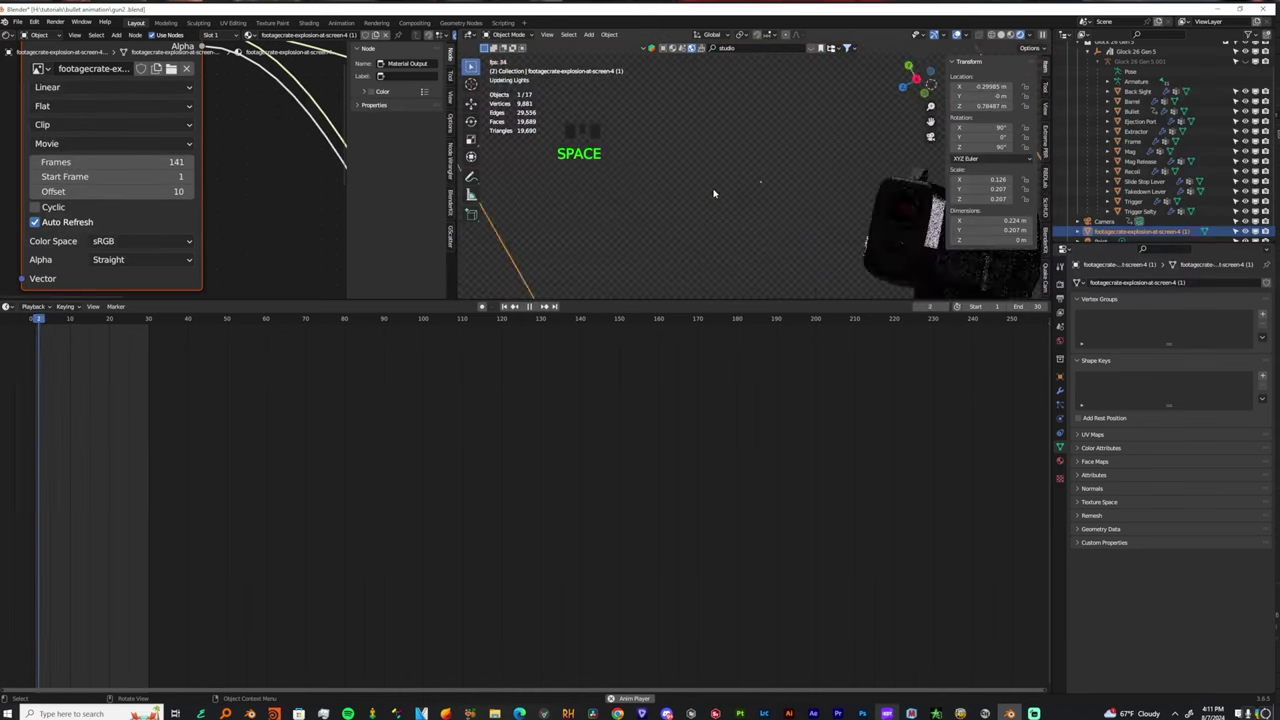
{"action": "key", "text": "space"}
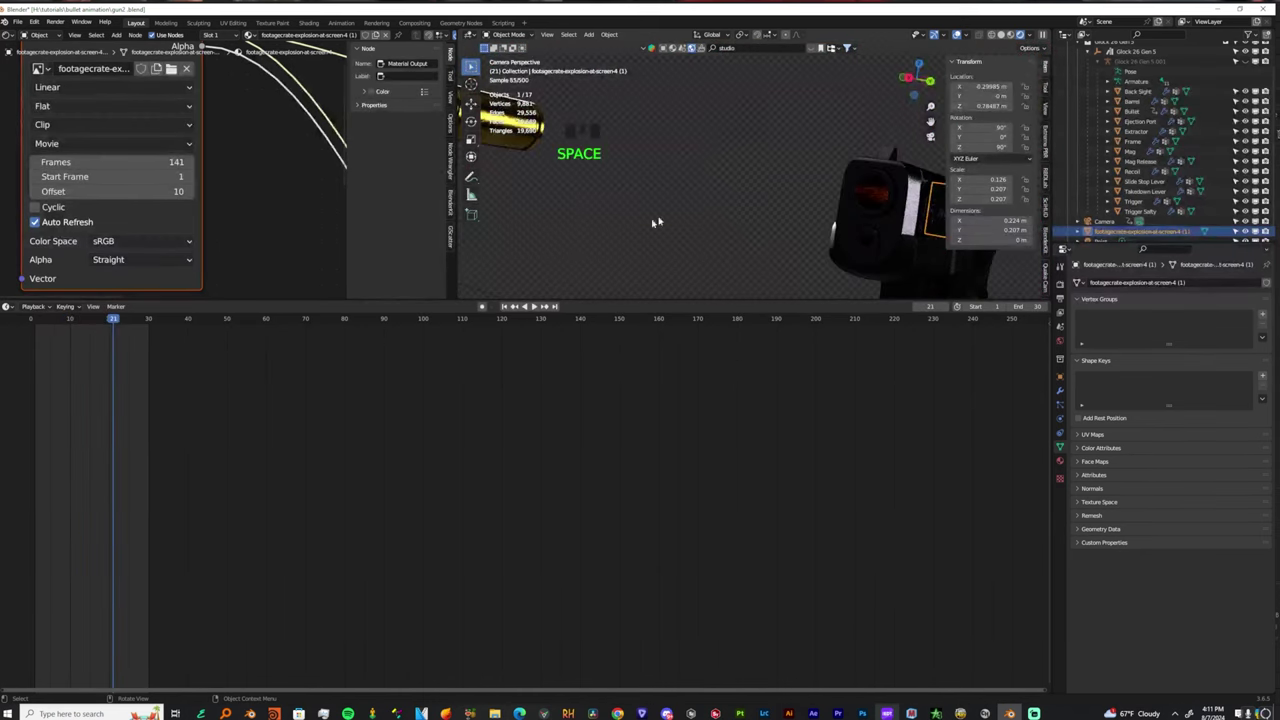
{"action": "key", "text": "Left"}
{"action": "key", "text": "Left"}
{"action": "key", "text": "Left"}
{"action": "key", "text": "Left"}
{"action": "key", "text": "Left"}
{"action": "key", "text": "Left"}
{"action": "key", "text": "Left"}
{"action": "key", "text": "Left"}
{"action": "key", "text": "Left"}
{"action": "key", "text": "Left"}
{"action": "key", "text": "Left"}
{"action": "key", "text": "Left"}
{"action": "key", "text": "Left"}
{"action": "key", "text": "Left"}
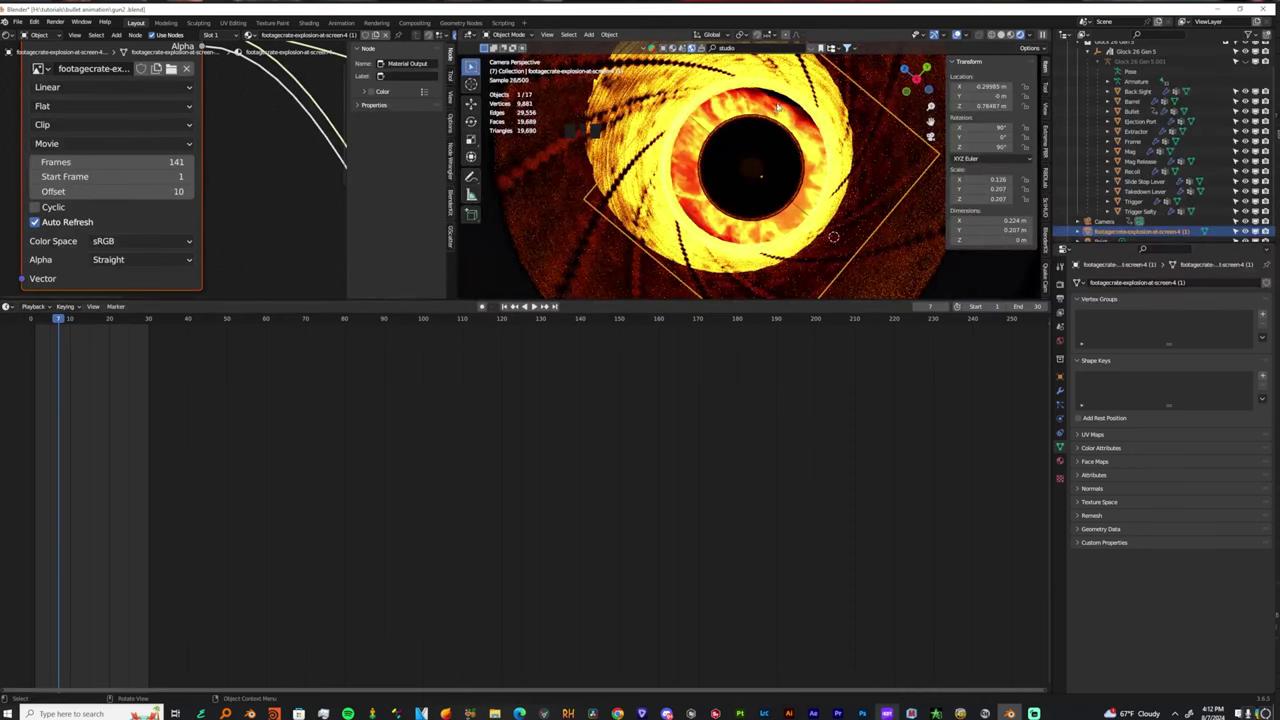
Widen the explosion plane along the global Y axis at frame 7.
{"action": "key", "text": "s"}
{"action": "key", "text": "y"}
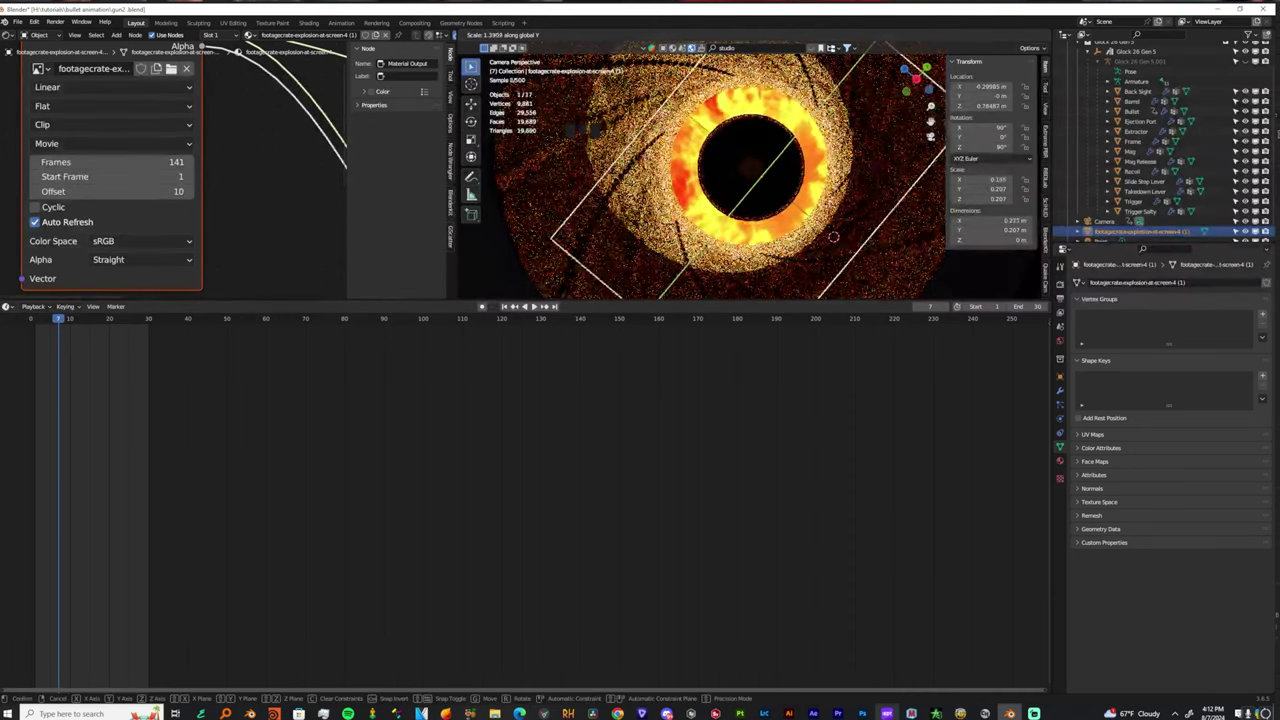
{"action": "left_click", "coordinate": [787, 110]}
Play the shot through the camera and inspect the bullet in front of the gun at frame 15.
{"action": "middle_click_drag", "start_coordinate": [770, 100], "coordinate": [556, 272]}
{"action": "scroll", "coordinate": [762, 58], "scroll_direction": "down", "scroll_amount": 2}
{"action": "key", "text": "KP_0"}
{"action": "key", "text": "space"}
{"action": "left_click", "coordinate": [706, 170]}
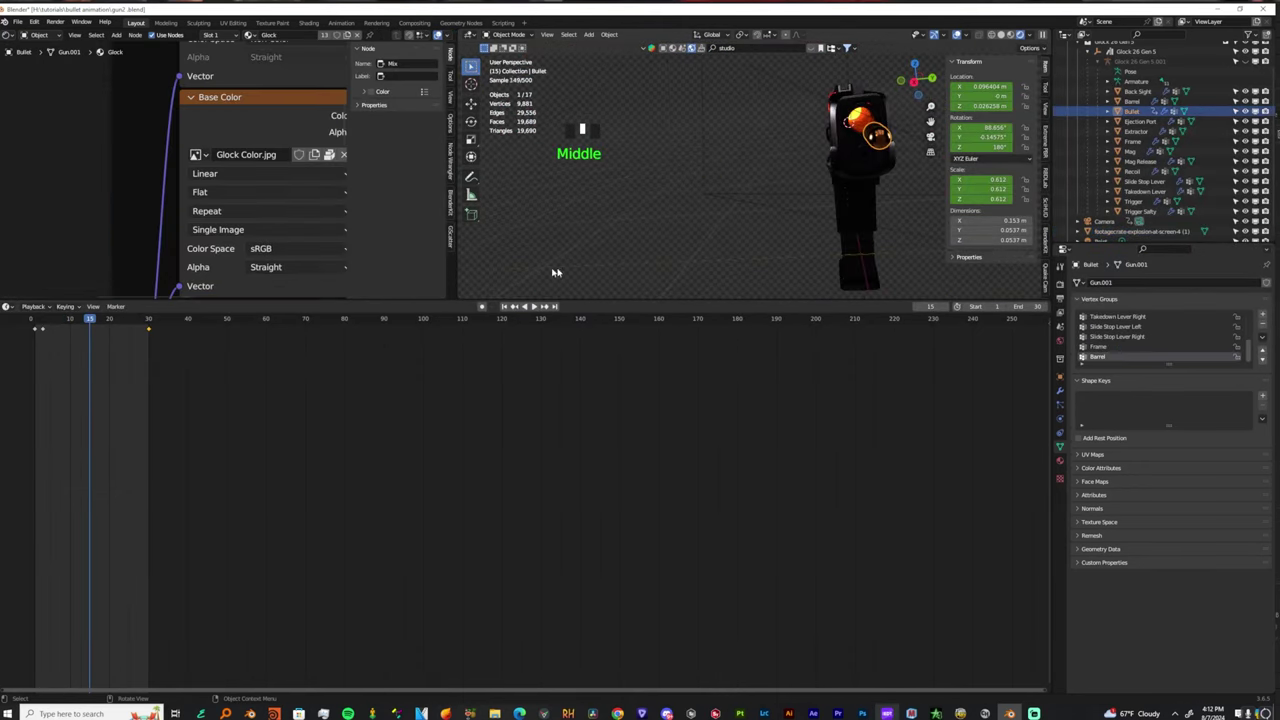
{"action": "middle_click_drag", "start_coordinate": [893, 150], "coordinate": [754, 160]}
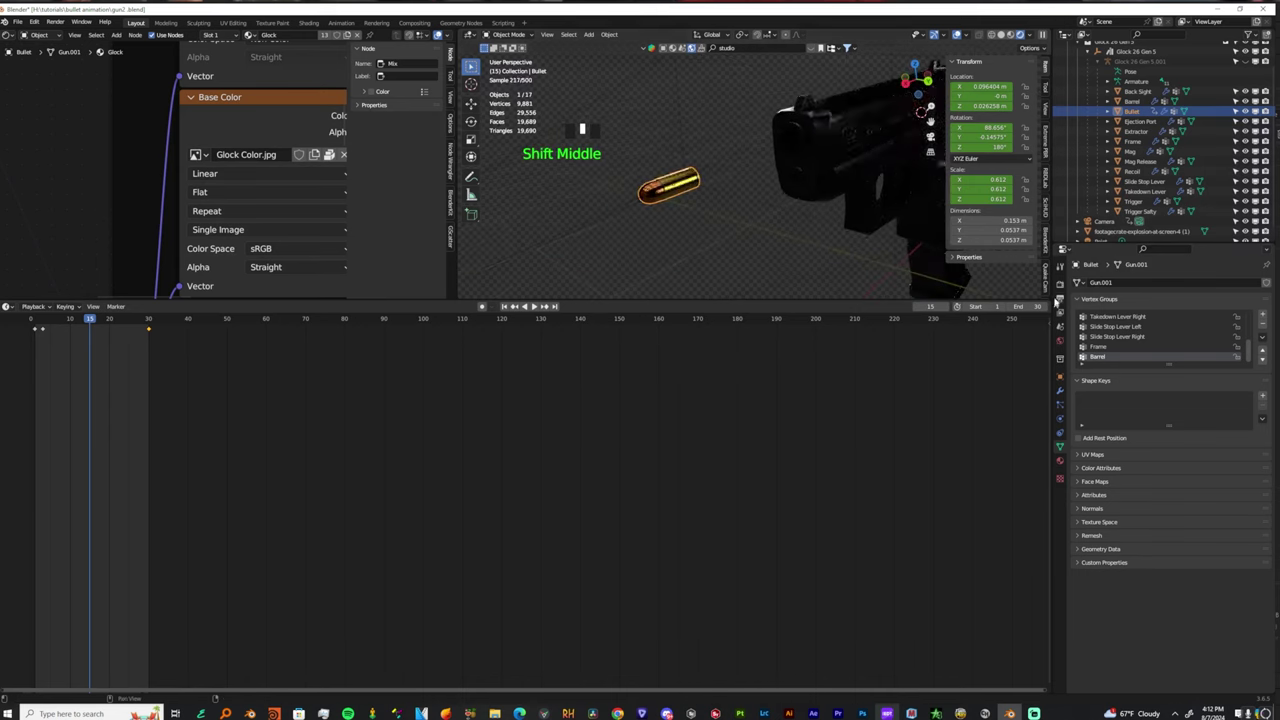
Set the render output to PNG with 0% compression.
{"action": "left_click", "coordinate": [1062, 283]}
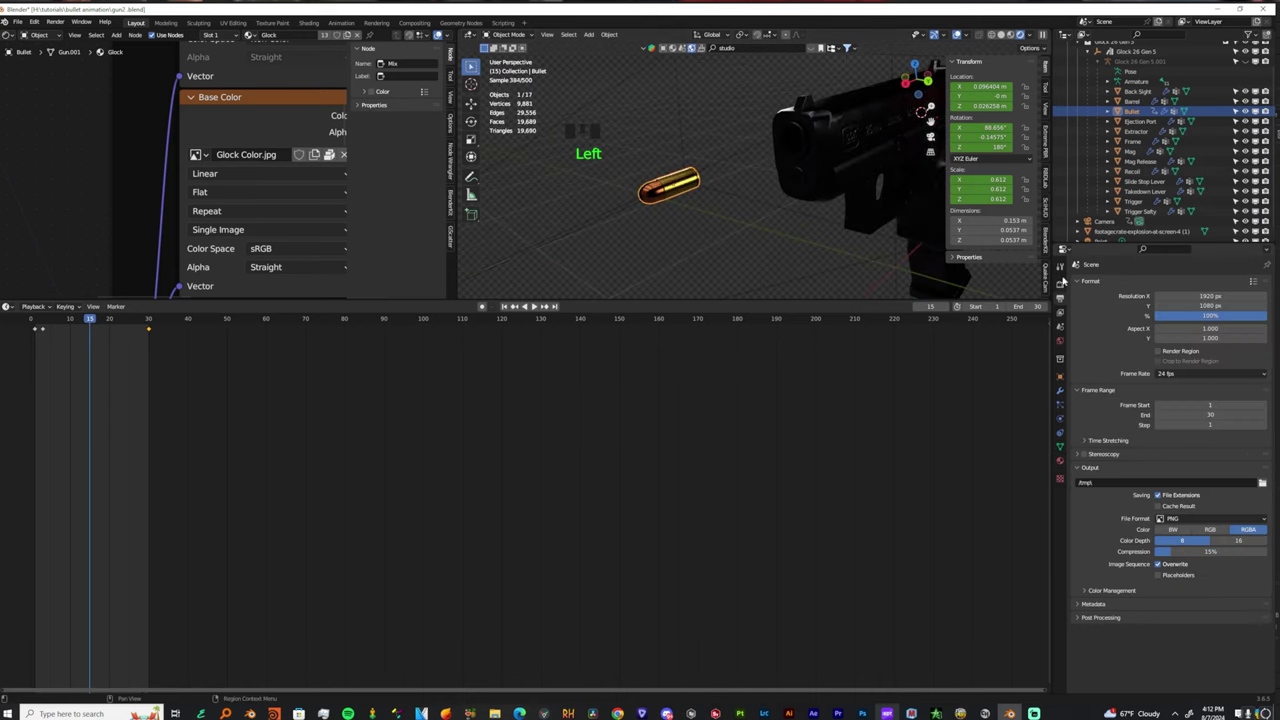
{"action": "left_click", "coordinate": [1181, 522]}
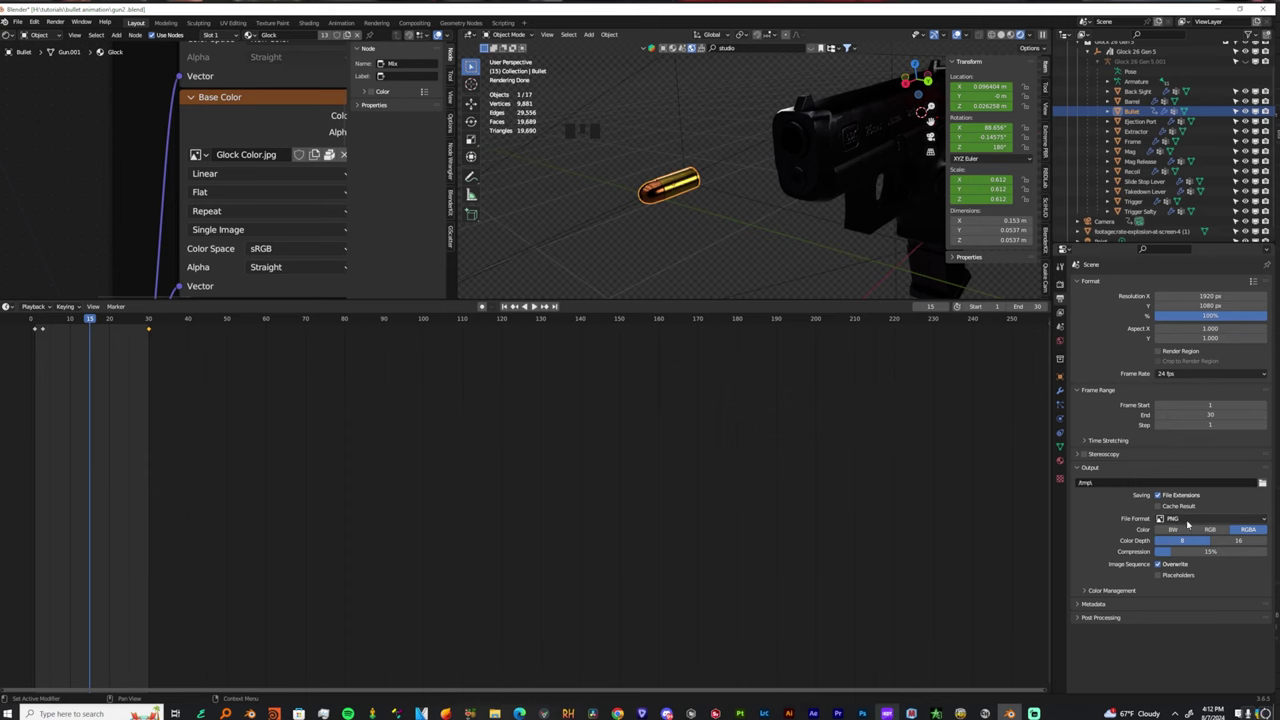
{"action": "left_click_drag", "start_coordinate": [1185, 550], "coordinate": [1155, 550]}
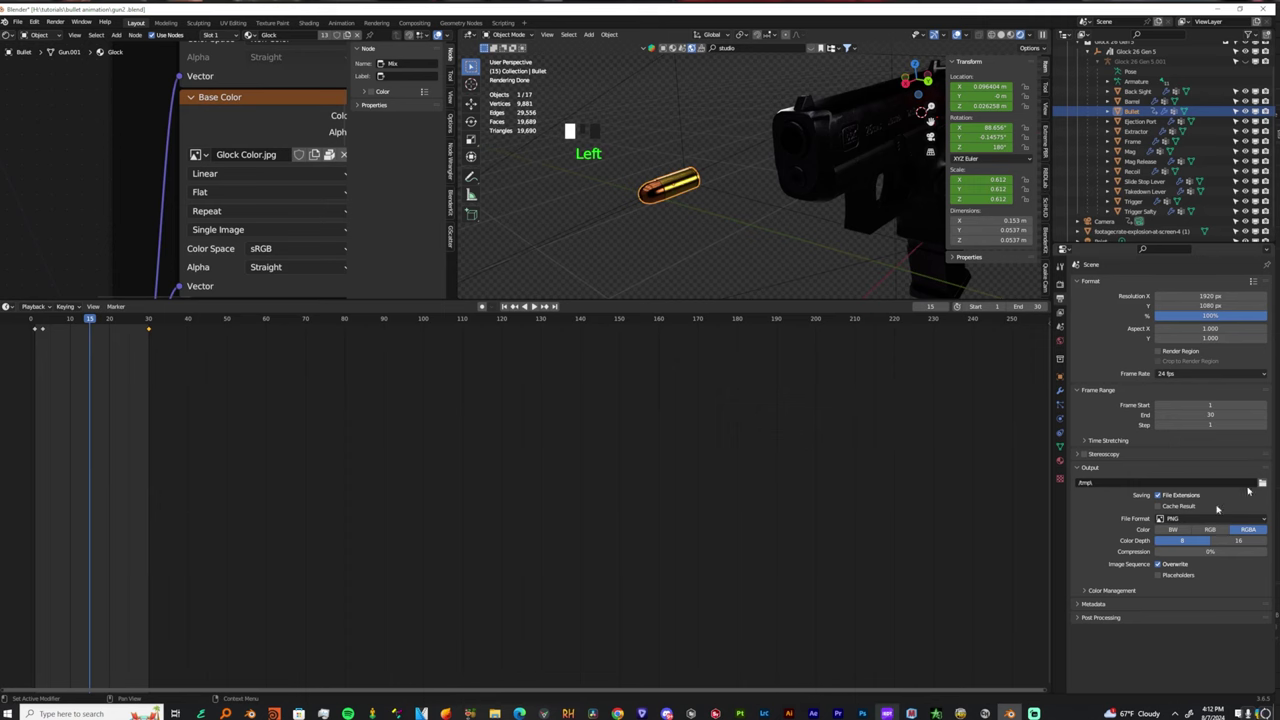
Set the render output path to the "tutorial done" folder inside "bullet animation" with the file name dne.
{"action": "left_click", "coordinate": [1262, 483]}
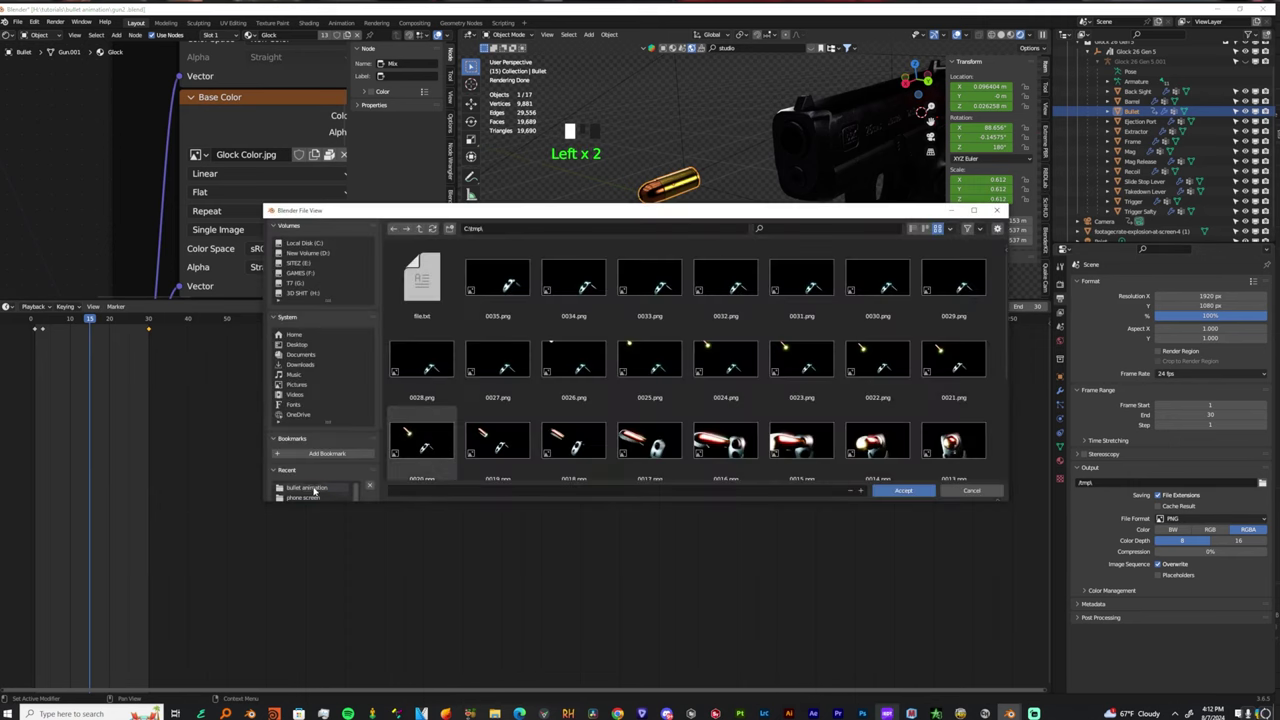
{"action": "double_click", "coordinate": [314, 489]}
{"action": "double_click", "coordinate": [430, 276]}
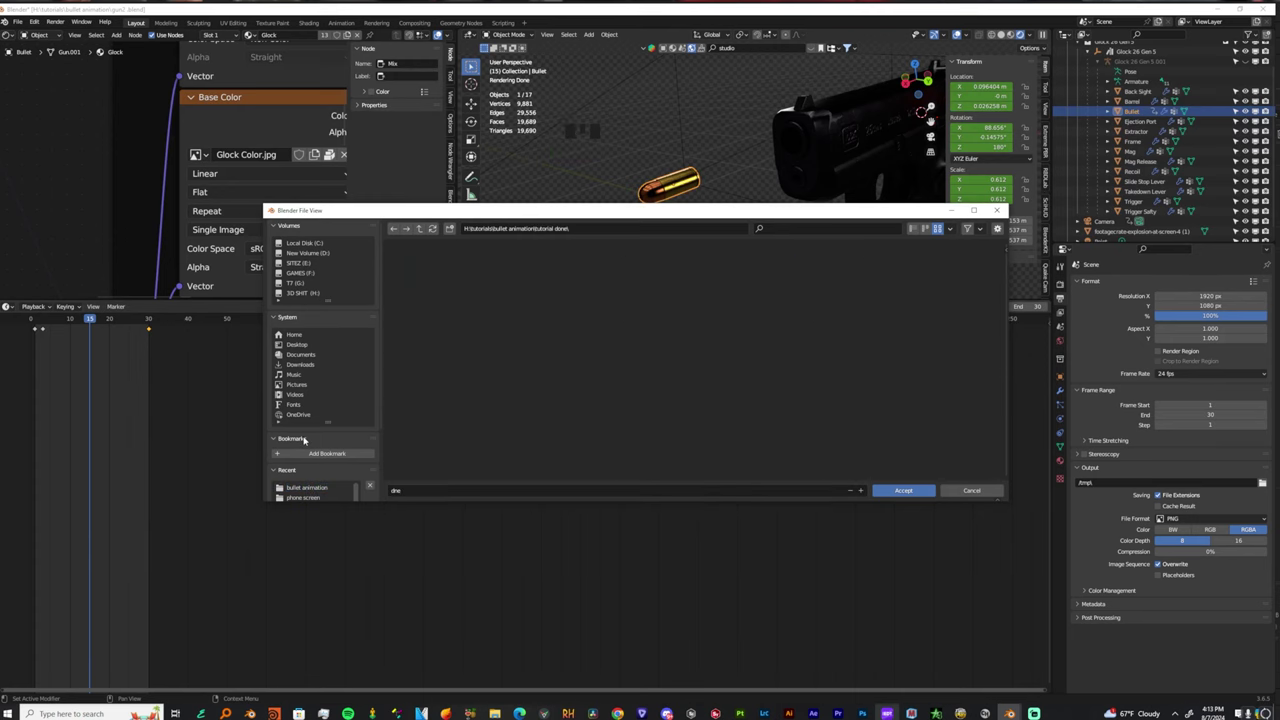
{"action": "left_click", "coordinate": [897, 490]}
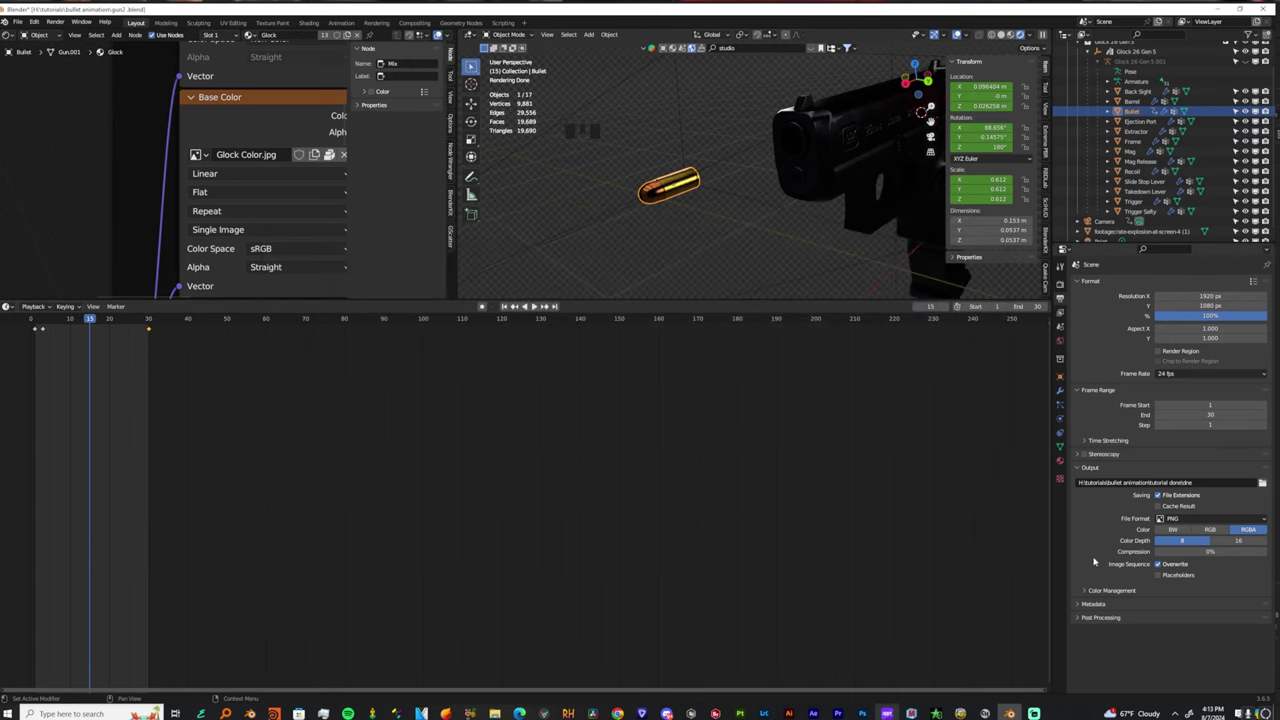
Review the view layer, output and Cycles render settings, including sampling, motion blur, film and color management.
{"action": "left_click", "coordinate": [1061, 314]}
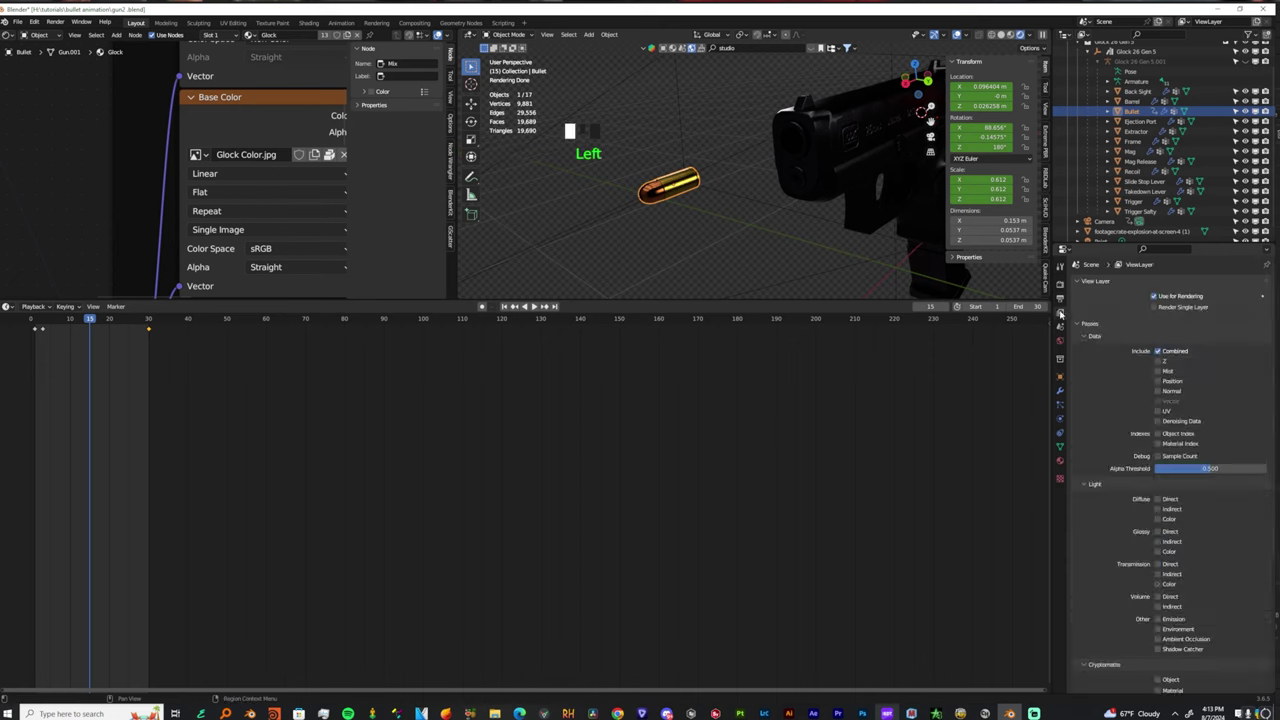
{"action": "left_click", "coordinate": [1060, 298]}
{"action": "scroll", "coordinate": [1091, 345], "scroll_direction": "down", "scroll_amount": 4}
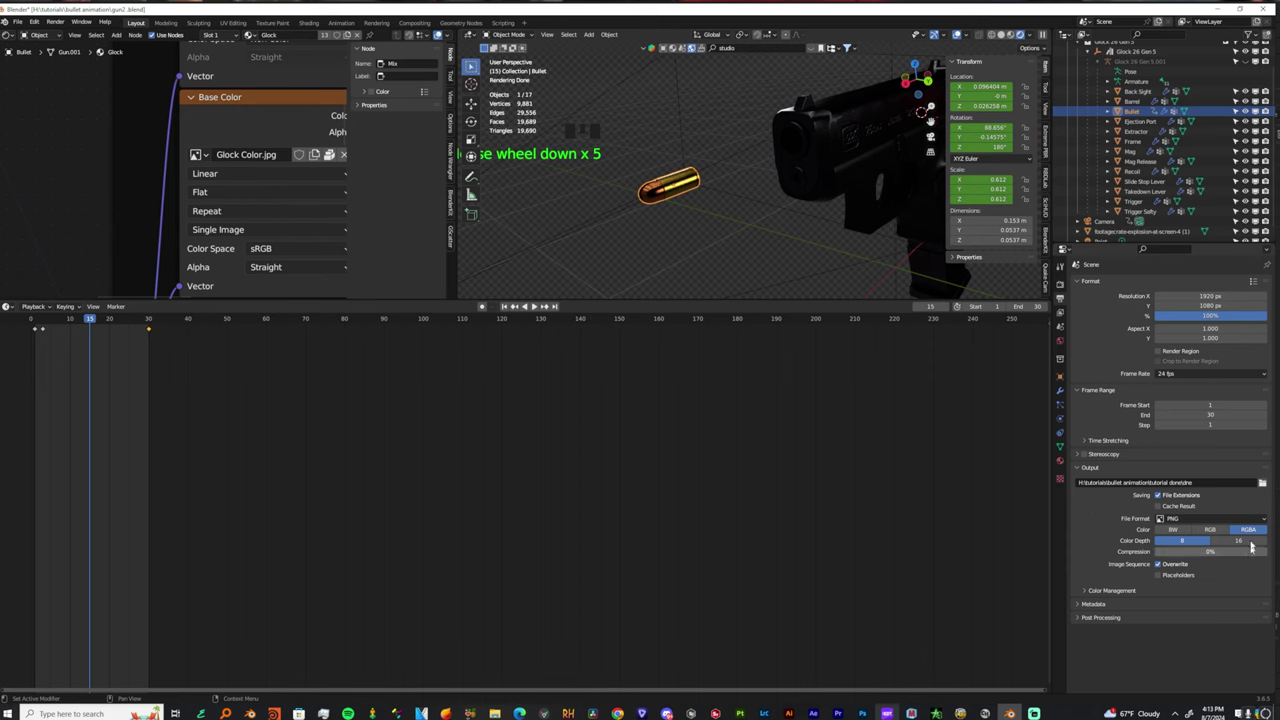
{"action": "left_click", "coordinate": [1060, 297]}
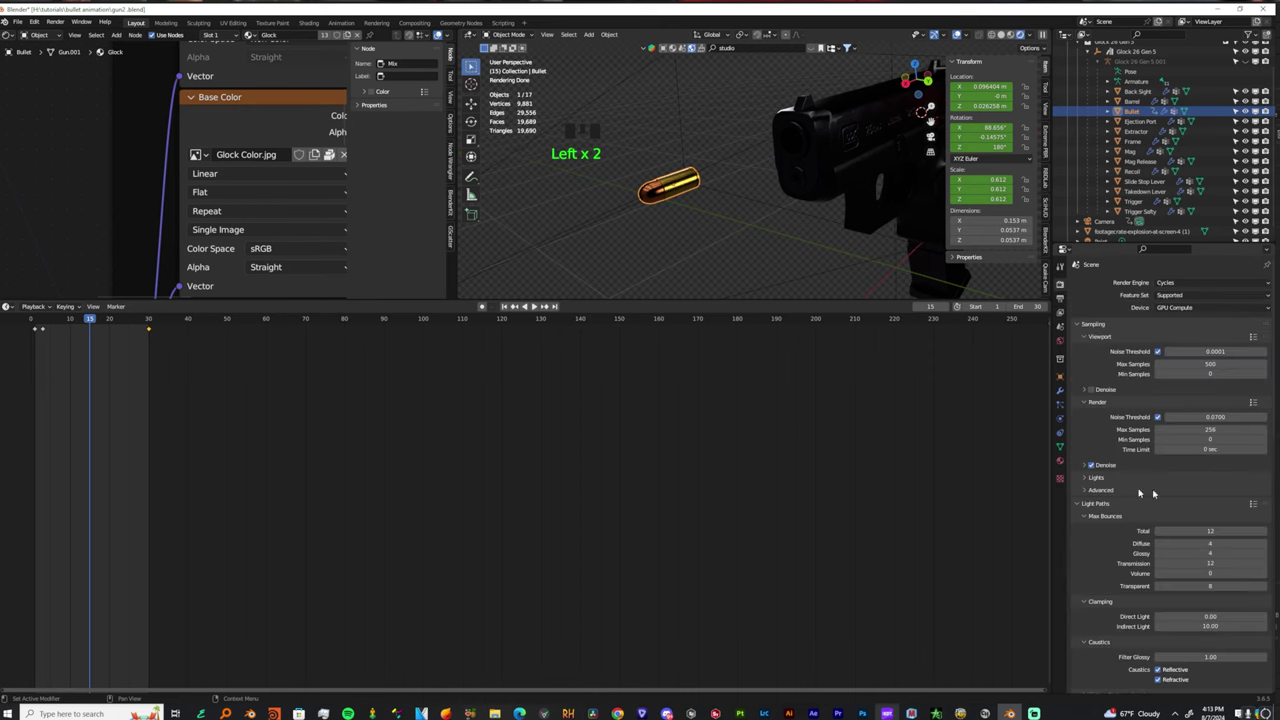
{"action": "scroll", "coordinate": [1137, 583], "scroll_direction": "down", "scroll_amount": 20}
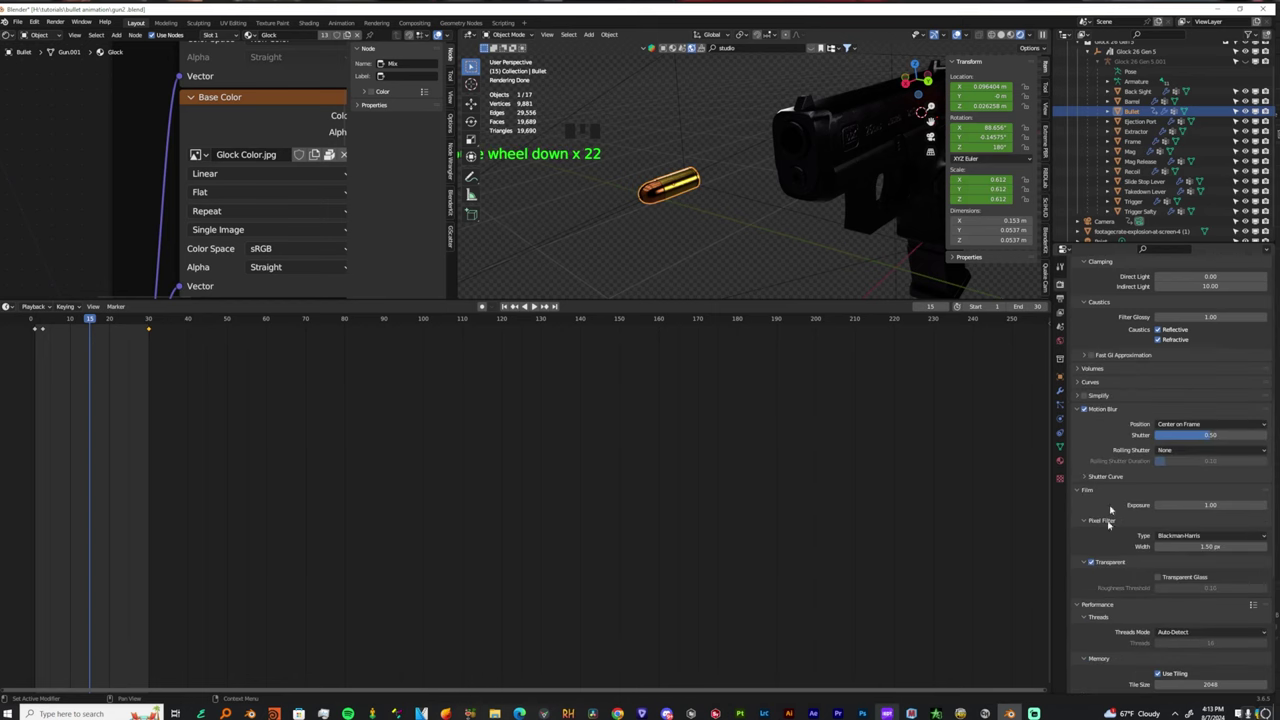
{"action": "scroll", "coordinate": [1090, 545], "scroll_direction": "down", "scroll_amount": 17}
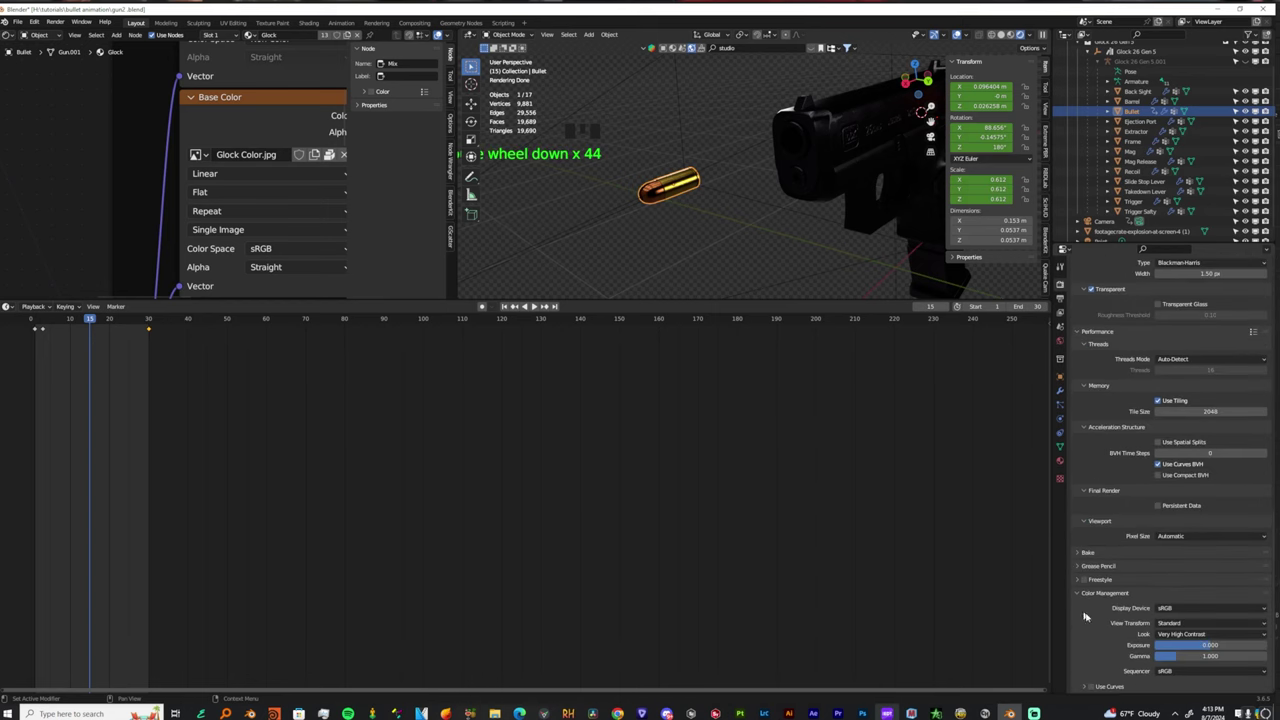
{"action": "middle_click_drag", "start_coordinate": [866, 121], "coordinate": [888, 118]}
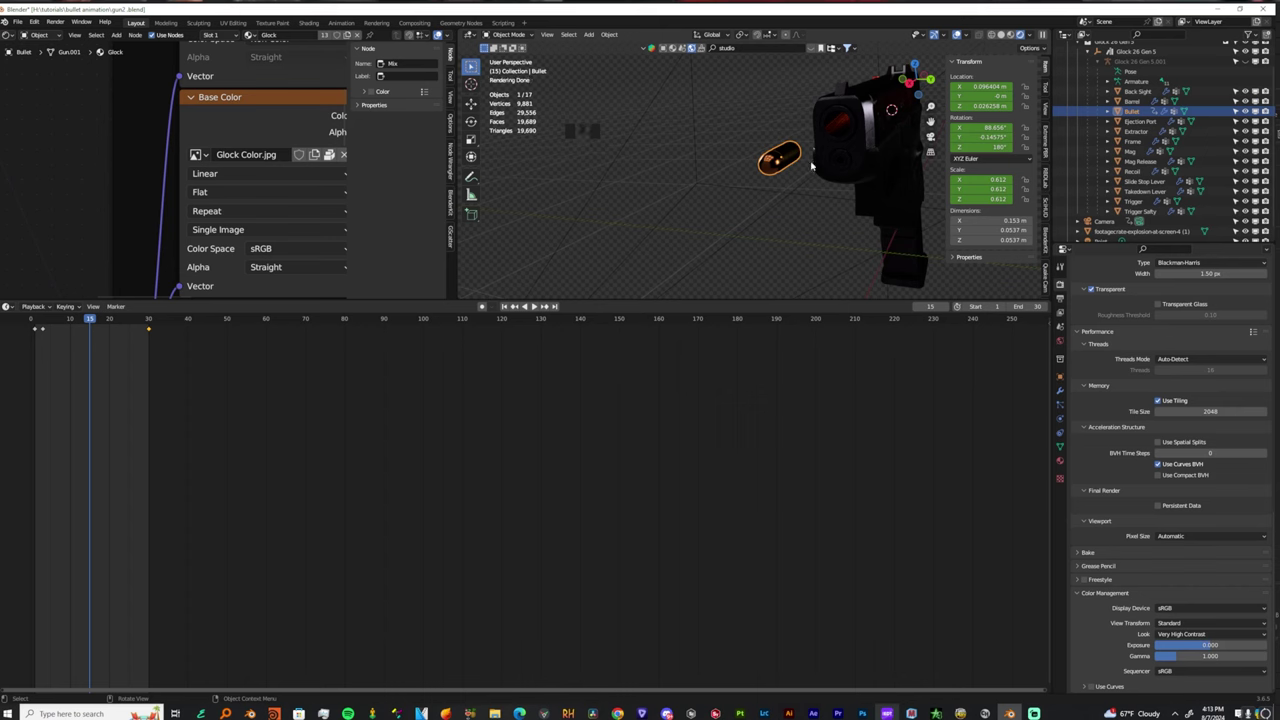
{"action": "middle_click_drag", "start_coordinate": [898, 116], "coordinate": [914, 160]}
{"action": "scroll", "coordinate": [771, 189], "scroll_direction": "up", "scroll_amount": 6}
{"action": "middle_click_drag", "start_coordinate": [771, 189], "coordinate": [688, 179], "text": "shift"}
{"action": "scroll", "coordinate": [714, 200], "scroll_direction": "down", "scroll_amount": 4}
{"action": "scroll", "coordinate": [770, 140], "scroll_direction": "up", "scroll_amount": 4}
{"action": "scroll", "coordinate": [688, 179], "scroll_direction": "down", "scroll_amount": 2}
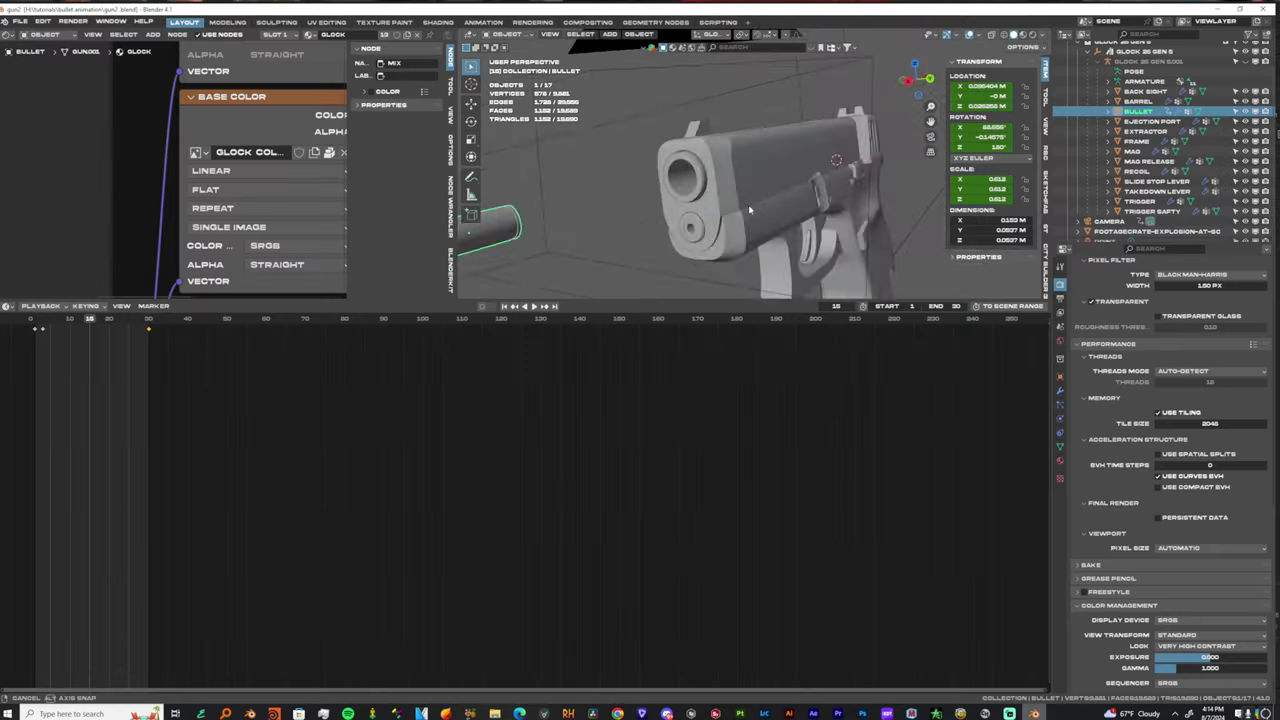
Select all of the bullet's geometry and snap the 3D cursor to its center.
{"action": "mouse_move", "coordinate": [760, 170]}
{"action": "middle_mouse_down"}
{"action": "mouse_move", "coordinate": [838, 205]}
{"action": "mouse_move", "coordinate": [800, 186]}
{"action": "mouse_move", "coordinate": [731, 211]}
{"action": "middle_mouse_up"}
{"action": "scroll", "coordinate": [791, 191], "scroll_direction": "up", "scroll_amount": 1}
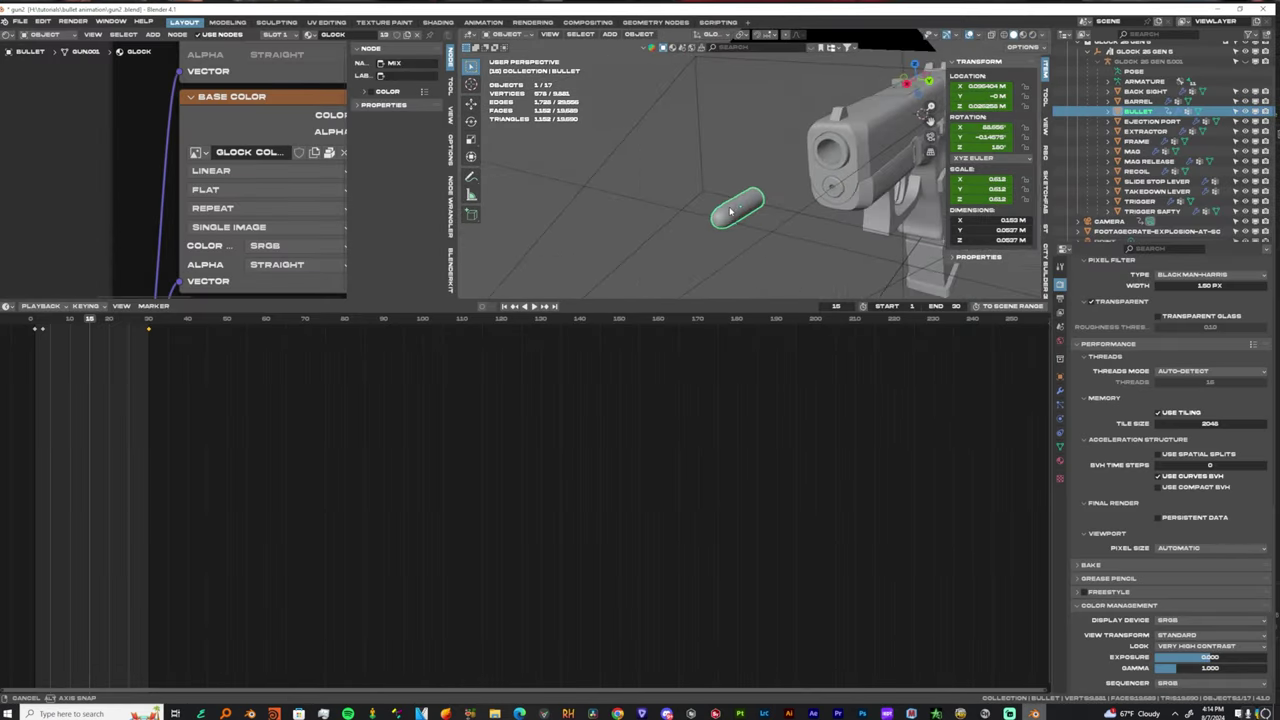
{"action": "key", "text": "Tab"}
{"action": "scroll", "coordinate": [731, 211], "scroll_direction": "up", "scroll_amount": 3}
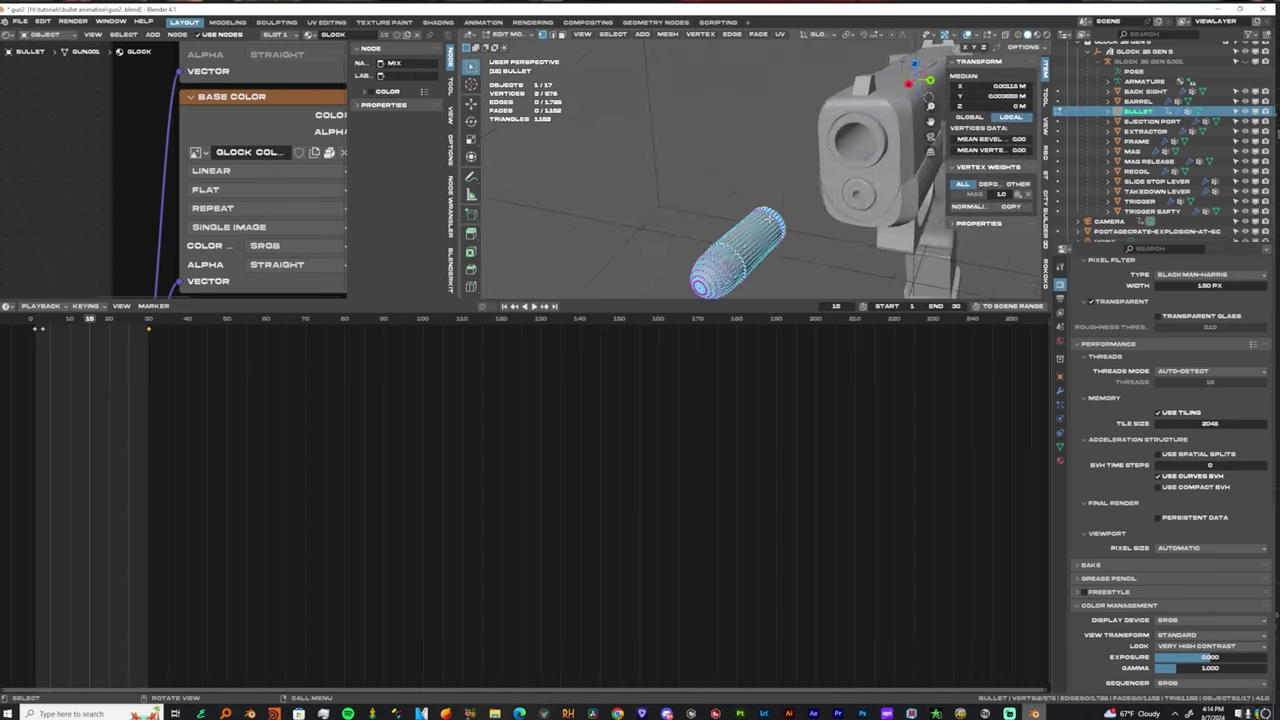
{"action": "middle_click_drag", "start_coordinate": [720, 208], "coordinate": [786, 196]}
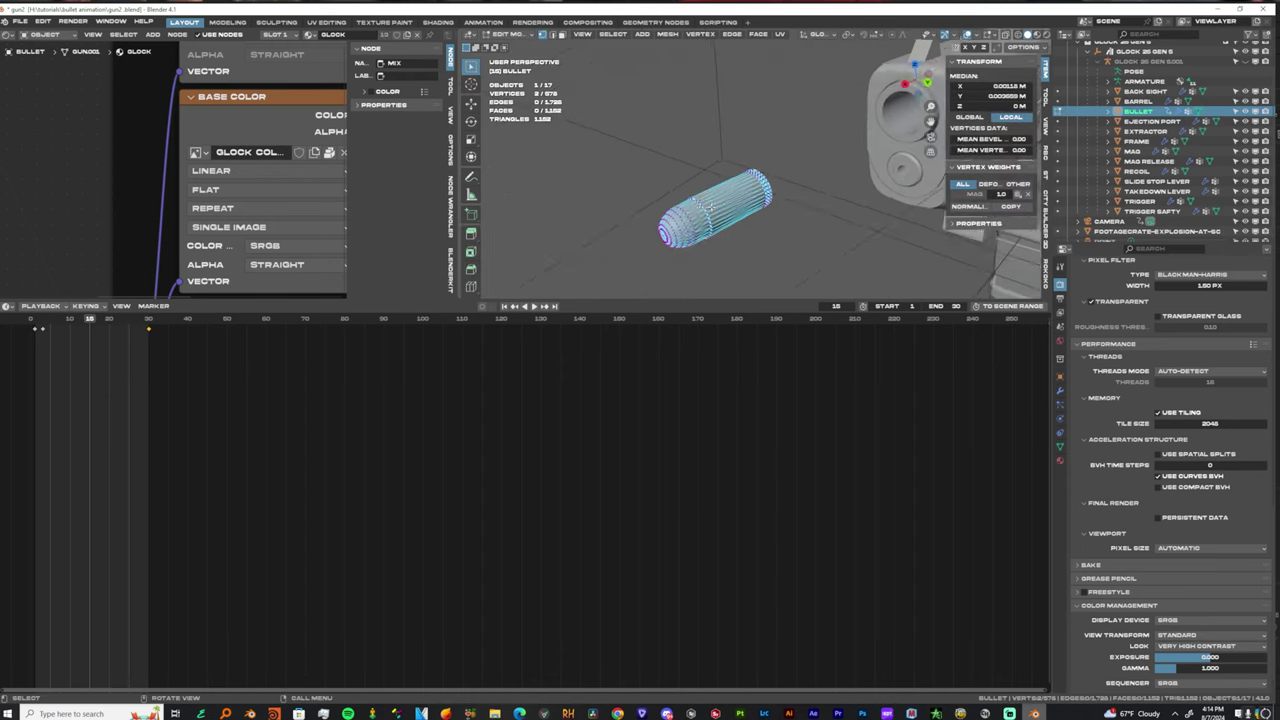
{"action": "key", "text": "a"}
{"action": "right_click", "coordinate": [711, 205]}
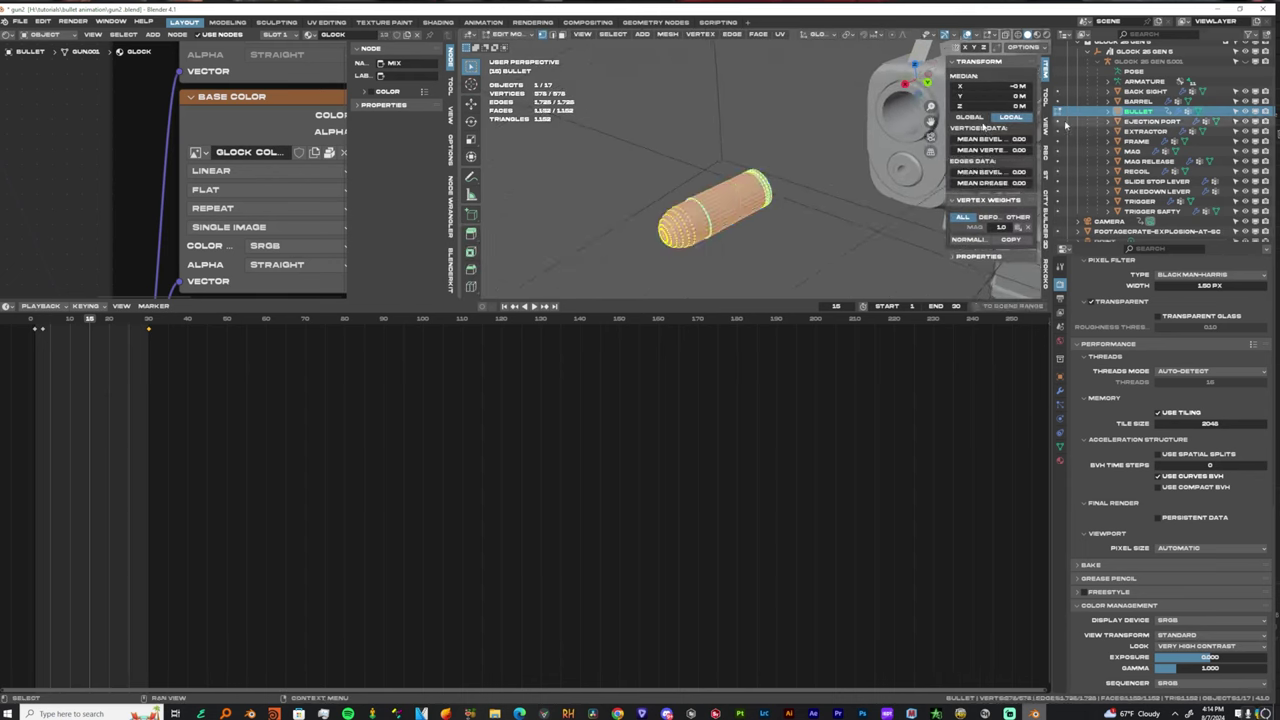
{"action": "key", "text": "shift+s"}
{"action": "left_click", "coordinate": [748, 227]}
{"action": "key", "text": "Tab"}
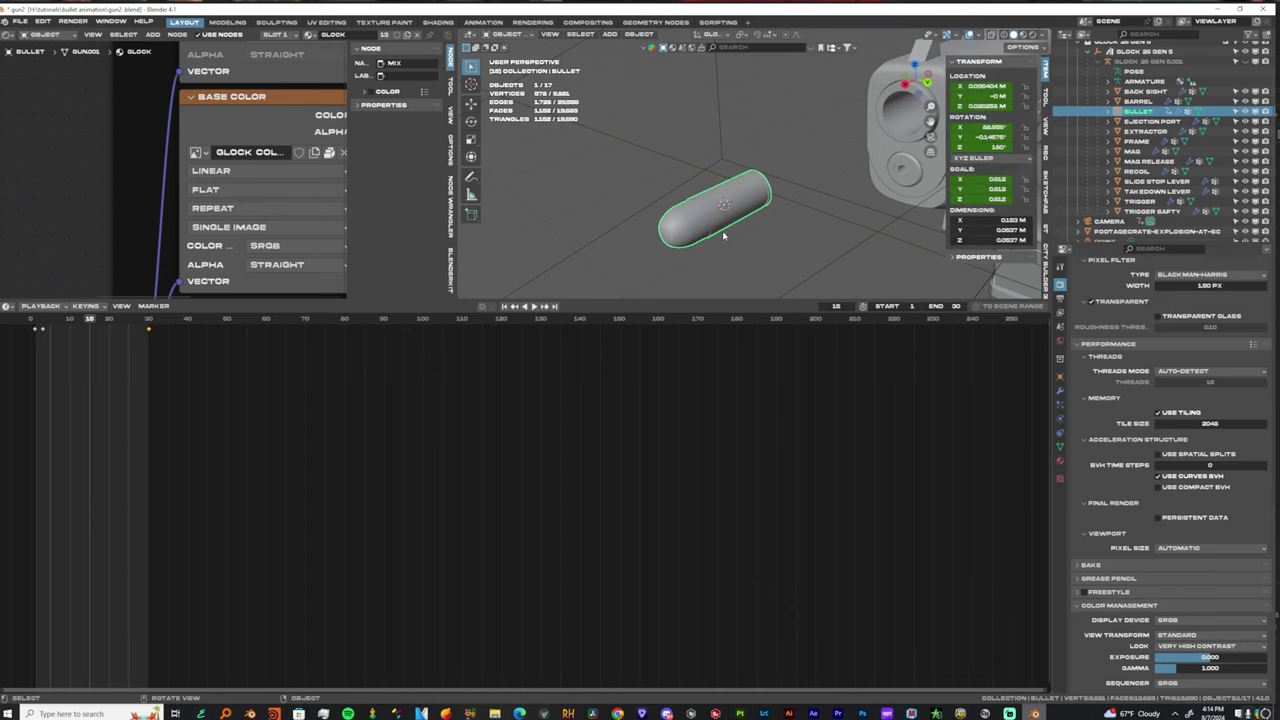
Add an area light at the 3D cursor on the bullet.
{"action": "key", "text": "shift+a"}
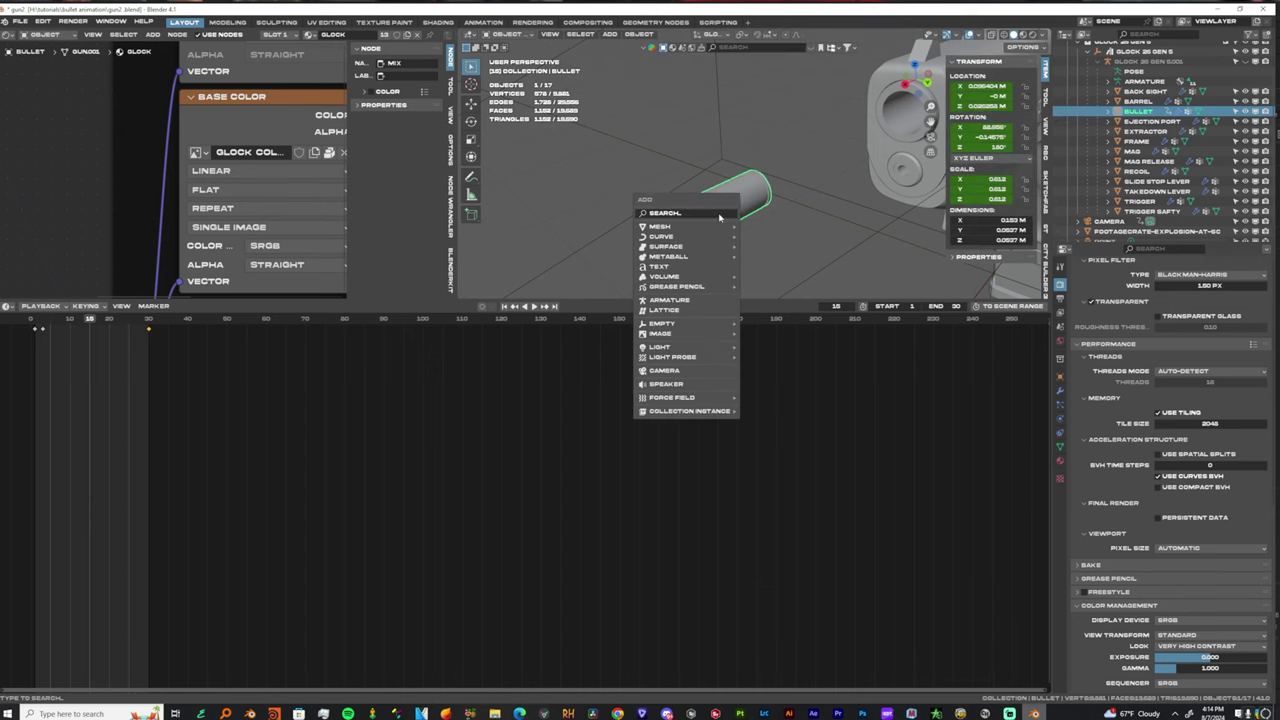
{"action": "key", "text": "Escape"}
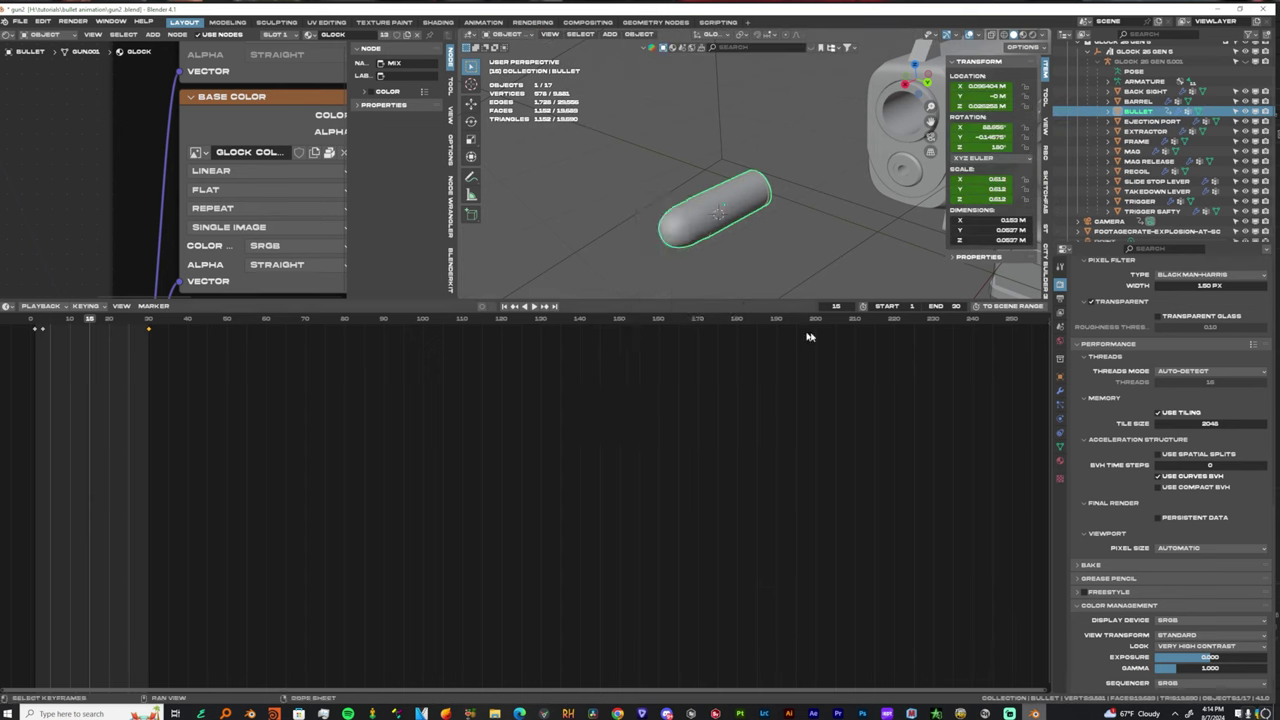
{"action": "key", "text": "shift+a"}
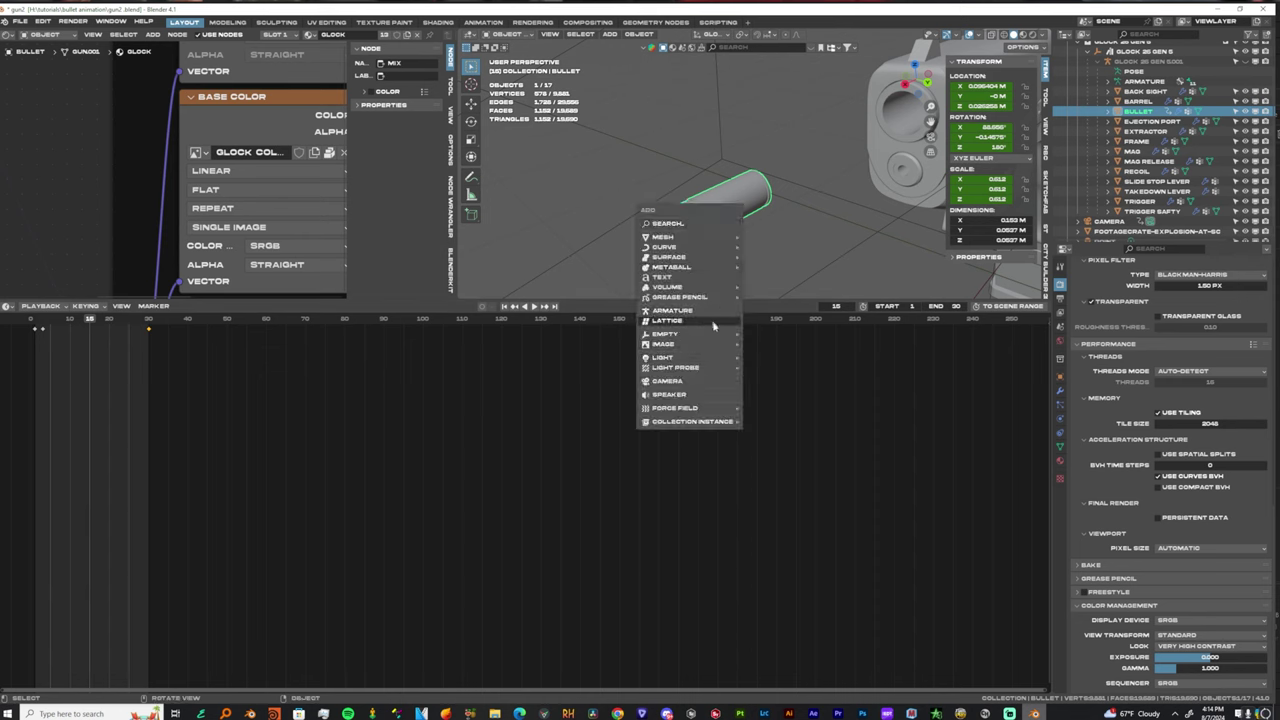
{"action": "mouse_move", "coordinate": [692, 358]}
{"action": "left_click", "coordinate": [775, 392]}
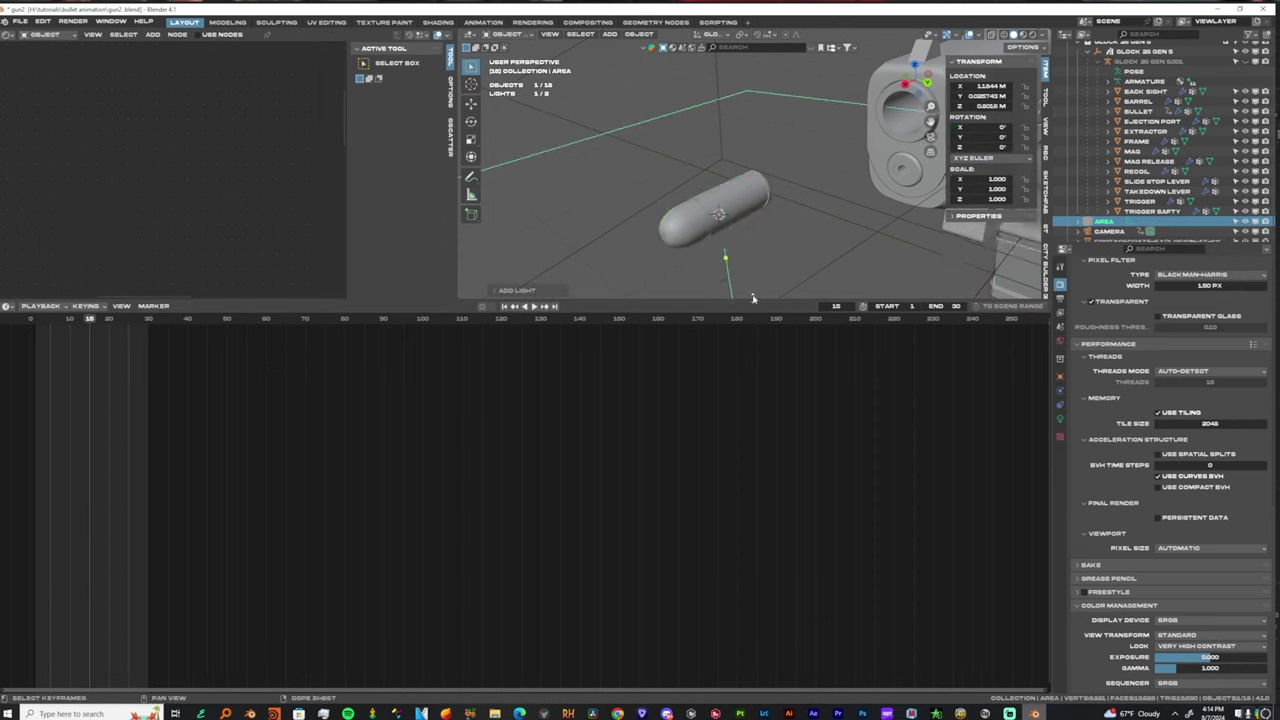
Scale the area light down close to the bullet's size and place it beside the bullet, rotated to face it.
{"action": "scroll", "coordinate": [780, 240], "scroll_direction": "down", "scroll_amount": 7}
{"action": "key", "text": "s"}
{"action": "left_click", "coordinate": [749, 203]}
{"action": "key", "text": "s"}
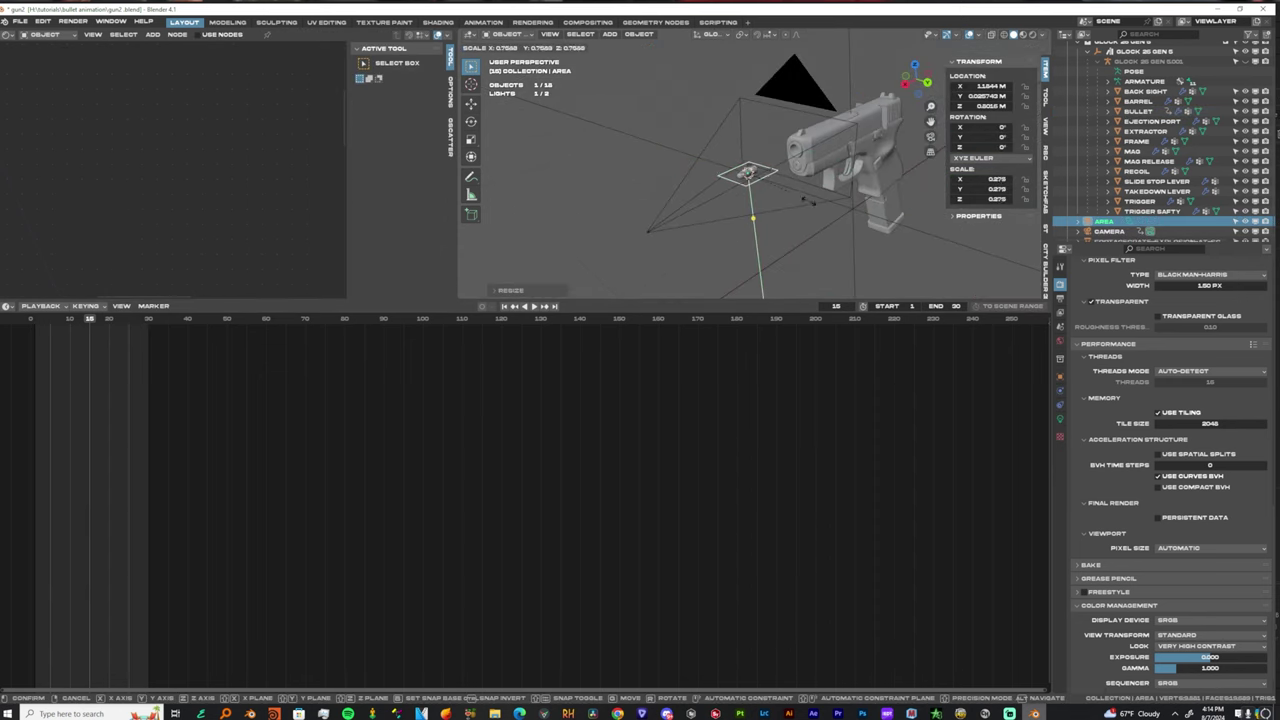
{"action": "left_click", "coordinate": [750, 191]}
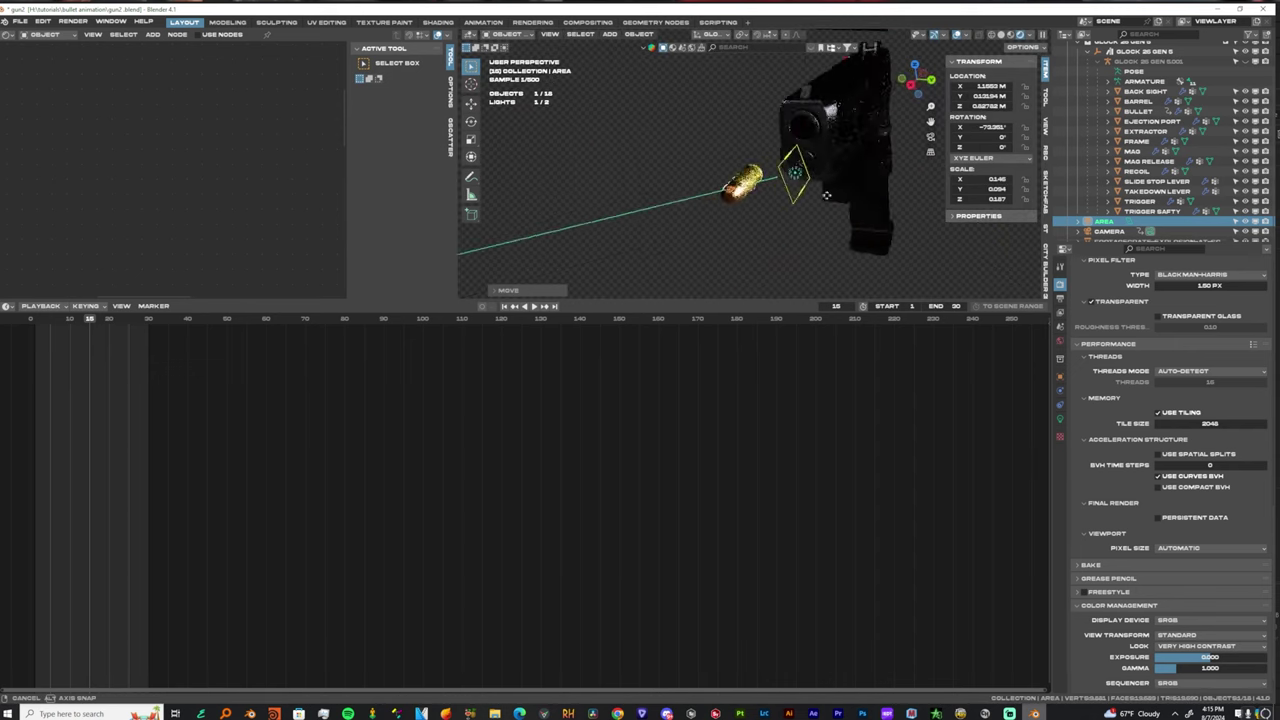
Duplicate the area light to the opposite side of the bullet, aim it at the bullet and move it slightly away.
{"action": "mouse_move", "coordinate": [827, 196]}
{"action": "middle_mouse_down"}
{"action": "mouse_move", "coordinate": [860, 203]}
{"action": "mouse_move", "coordinate": [826, 206]}
{"action": "middle_mouse_up"}
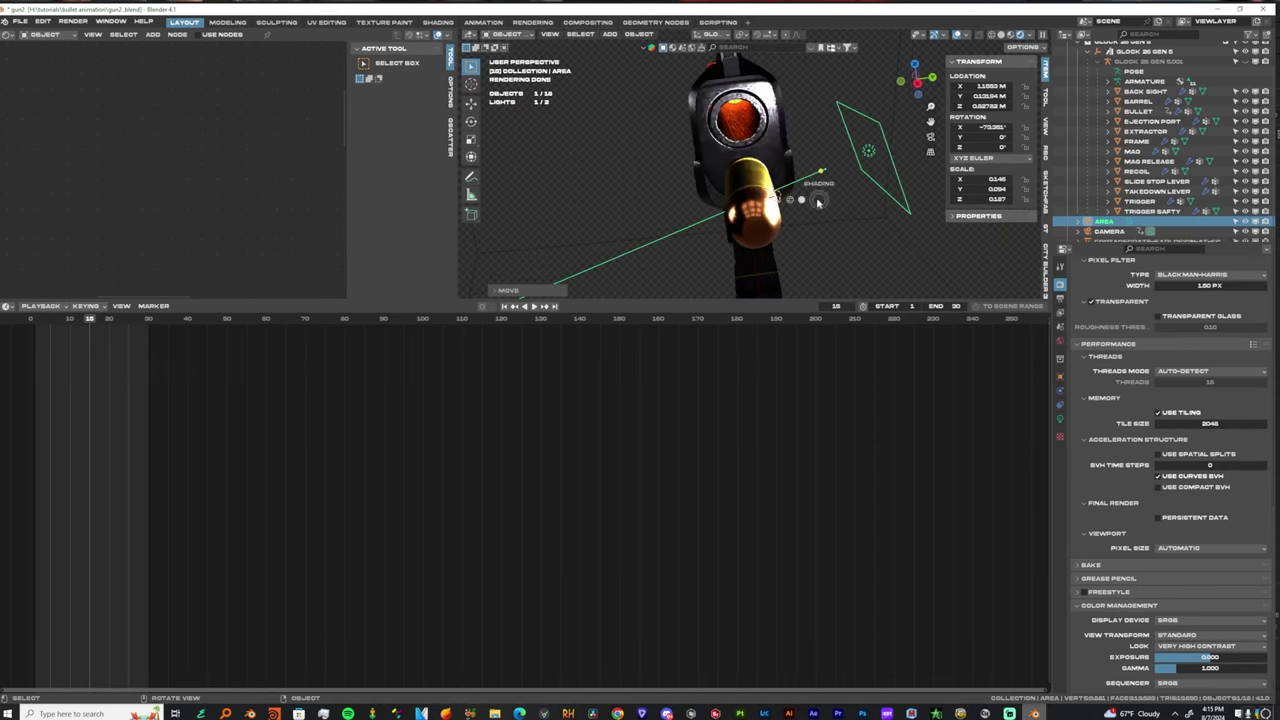
{"action": "left_click", "coordinate": [734, 199]}
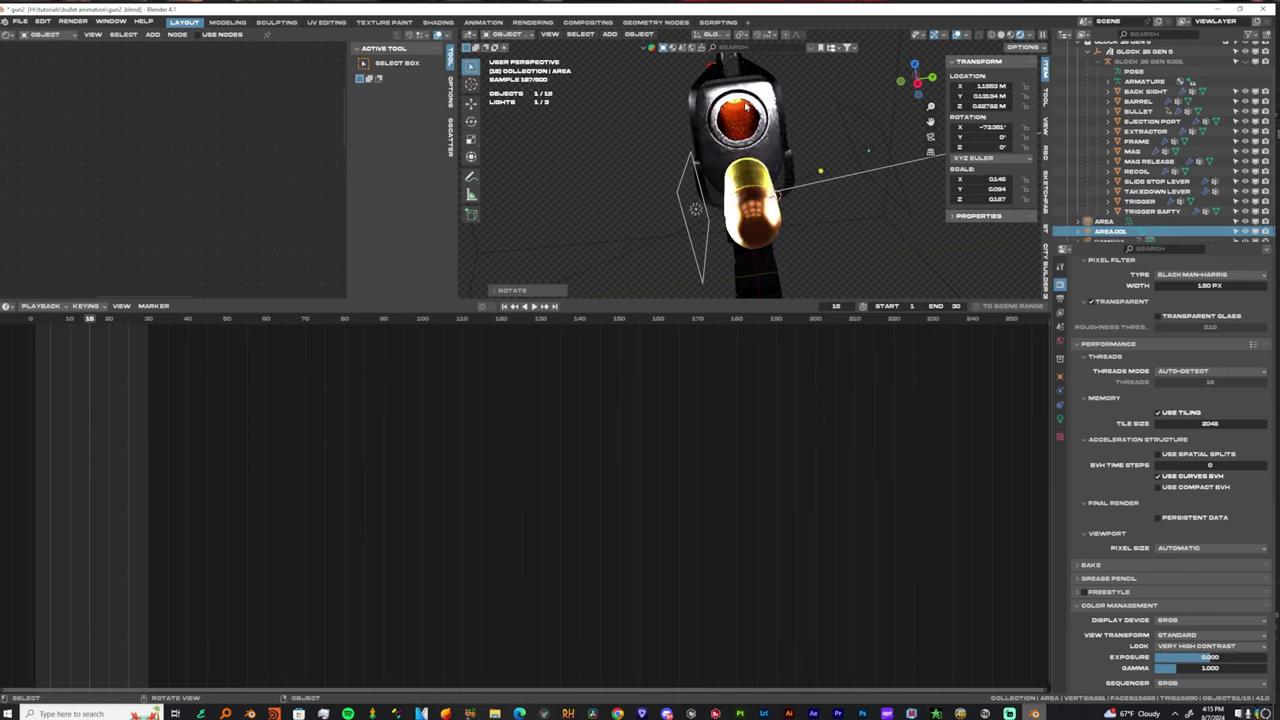
{"action": "key", "text": "g"}
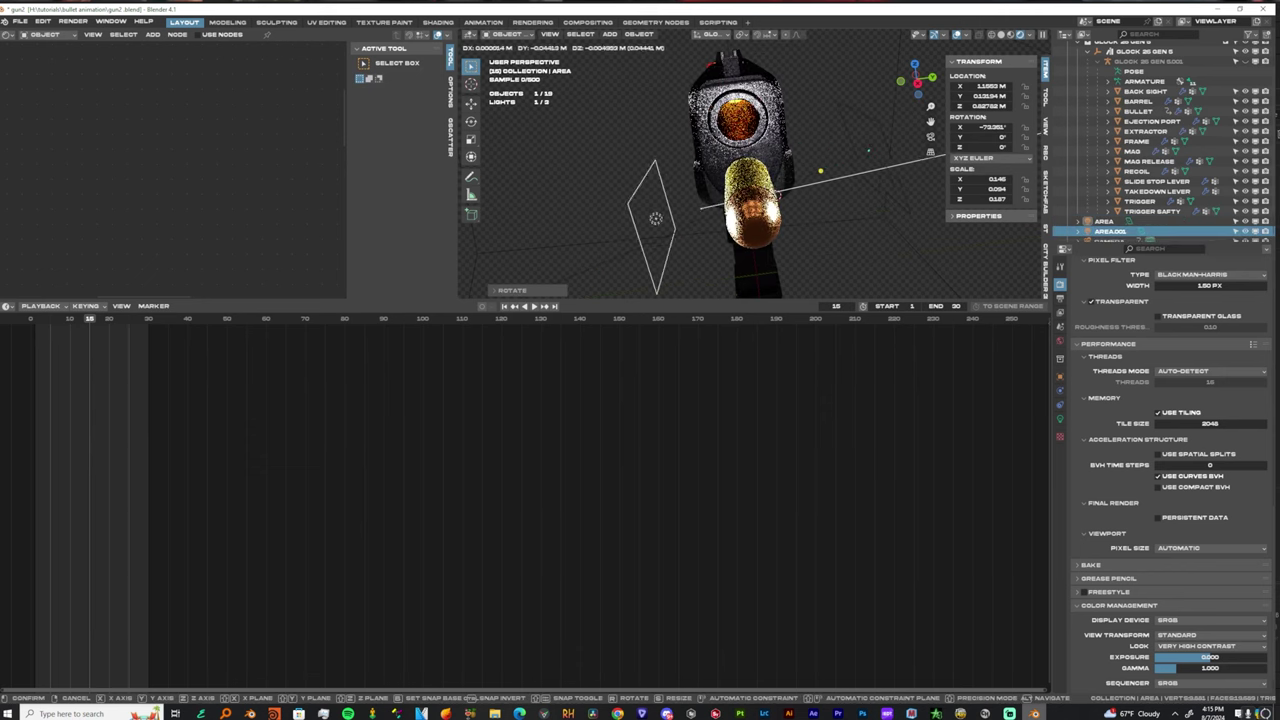
{"action": "left_click", "coordinate": [820, 170]}
{"action": "middle_click_drag", "start_coordinate": [740, 130], "coordinate": [840, 138]}
Raise the original area light's power to about 216 W and tint its color light orange.
{"action": "left_click", "coordinate": [1060, 418]}
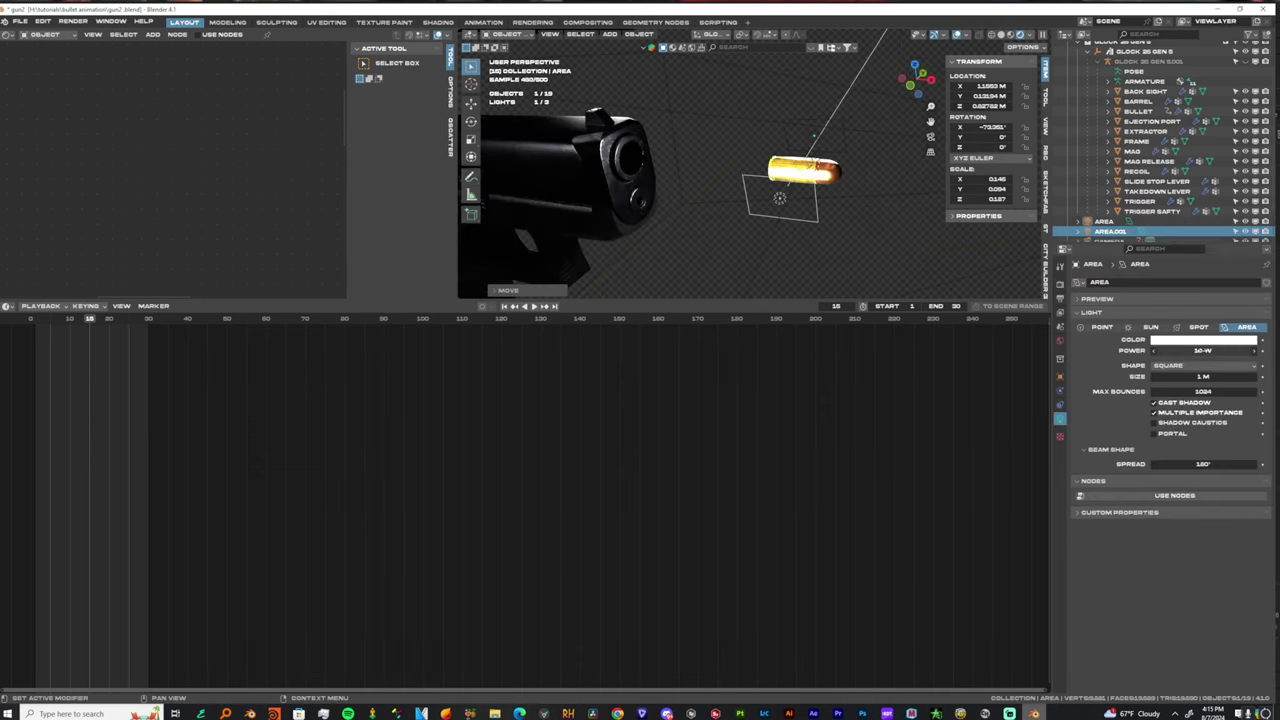
{"action": "left_click_drag", "start_coordinate": [1203, 351], "coordinate": [1252, 351]}
{"action": "scroll", "coordinate": [838, 130], "scroll_direction": "up", "scroll_amount": 4}
{"action": "middle_click_drag", "start_coordinate": [842, 129], "coordinate": [745, 156]}
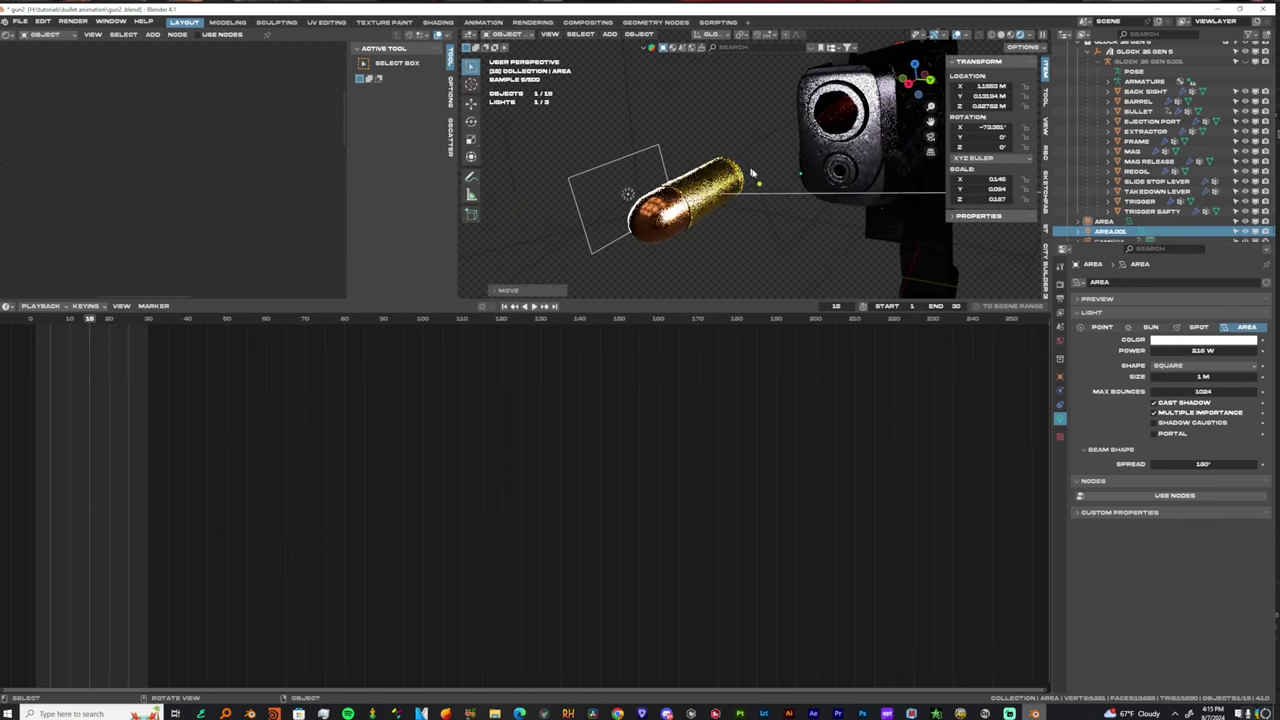
{"action": "left_click", "coordinate": [1203, 342]}
{"action": "left_click", "coordinate": [1195, 343]}
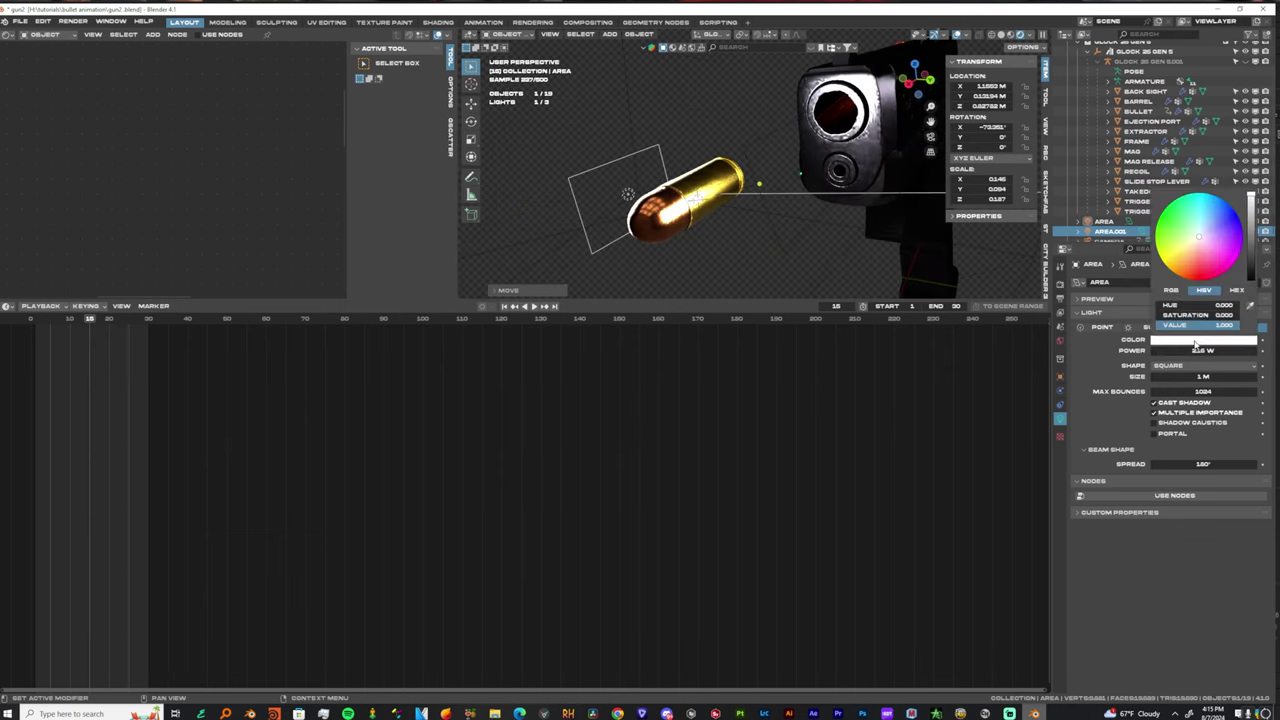
{"action": "left_click", "coordinate": [1193, 253]}
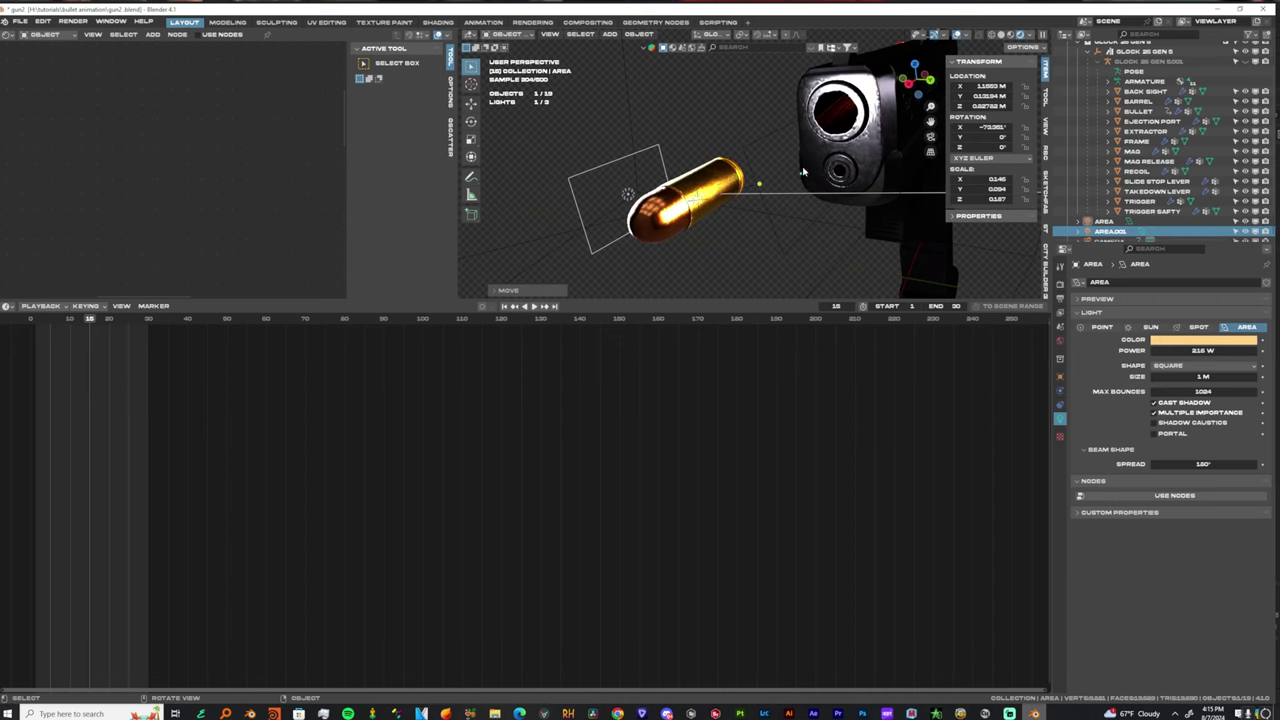
Copy the original area light's power and hex color for reuse on the duplicate light.
{"action": "left_click", "coordinate": [1150, 221]}
{"action": "left_click", "coordinate": [1203, 341]}
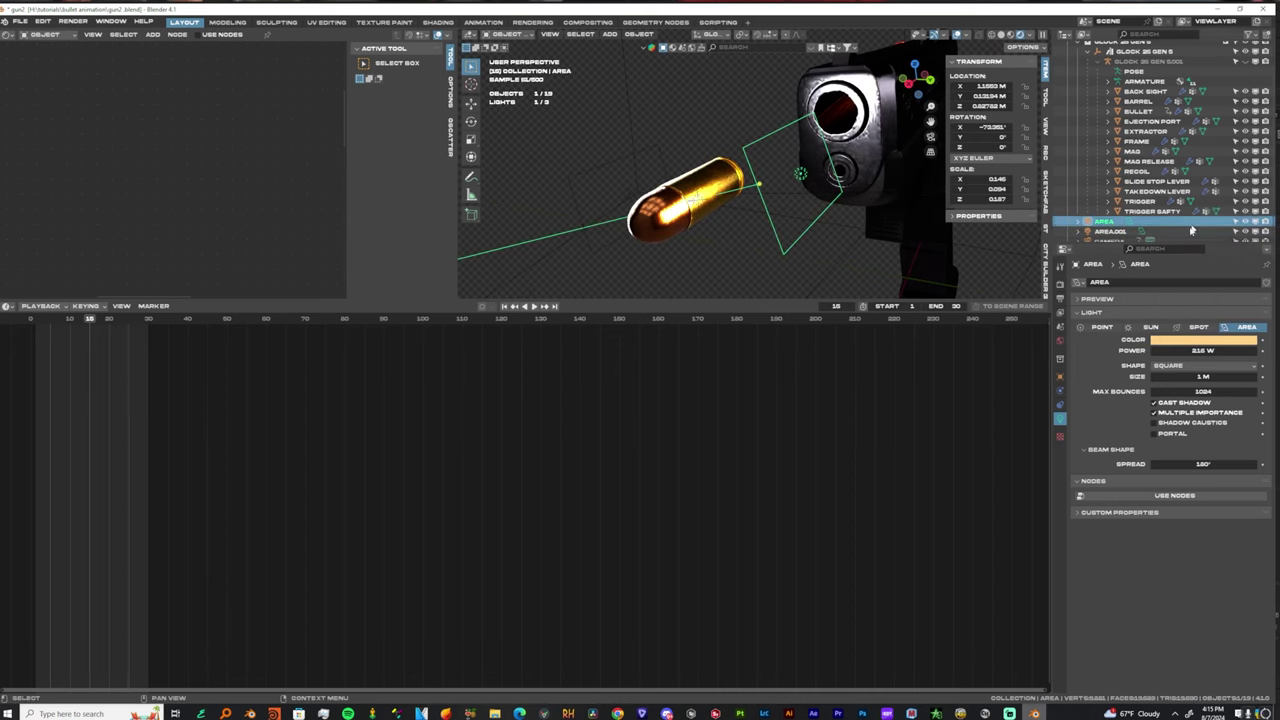
{"action": "left_click", "coordinate": [624, 192]}
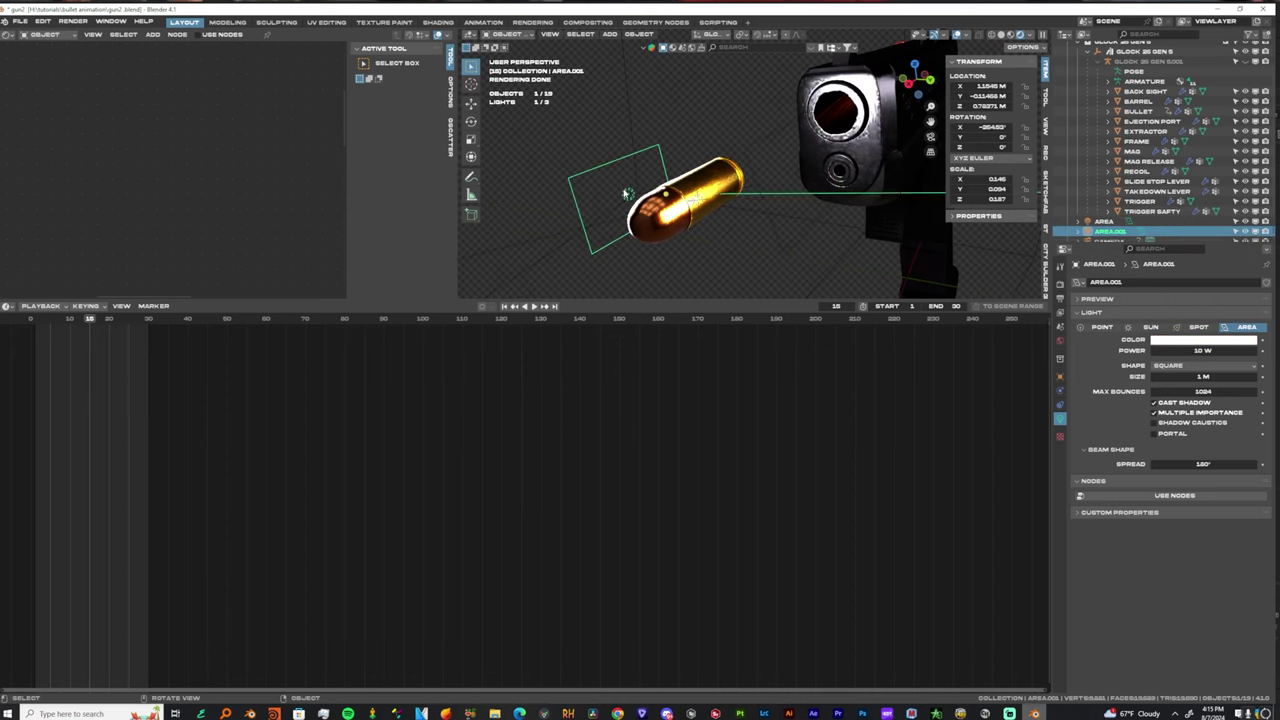
{"action": "middle_click_drag", "start_coordinate": [625, 193], "coordinate": [808, 195]}
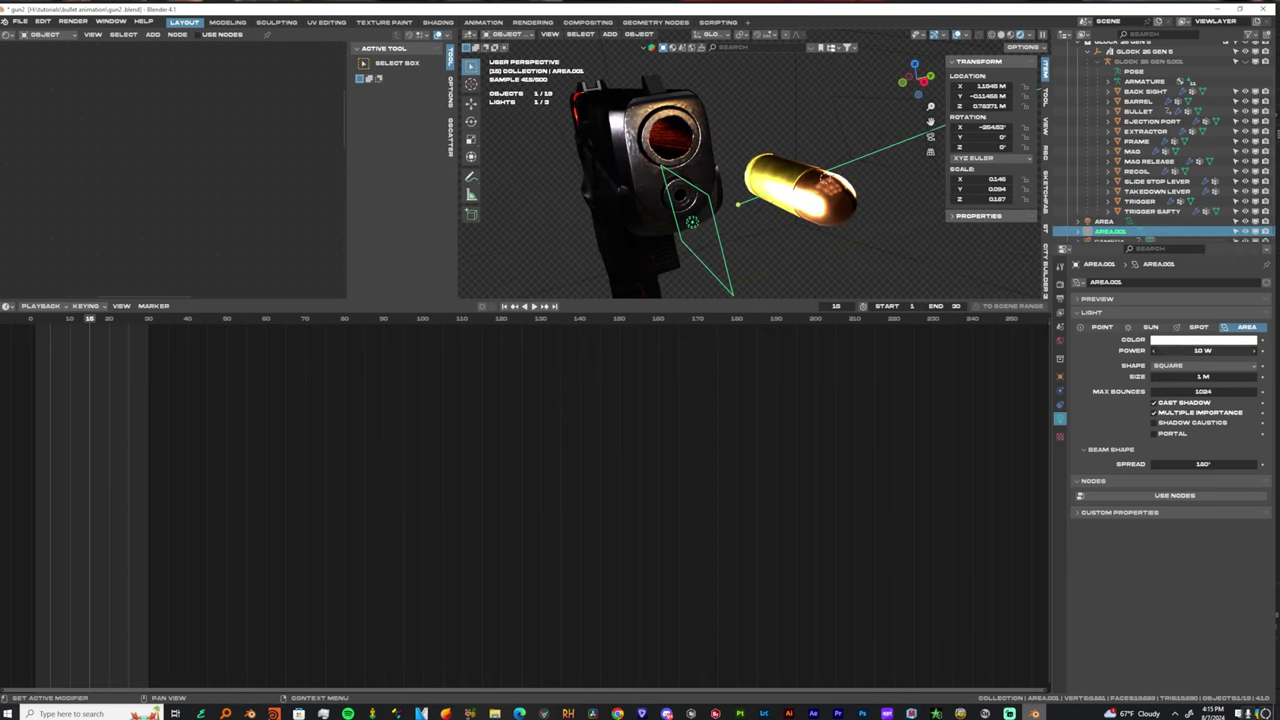
{"action": "left_click", "coordinate": [890, 135]}
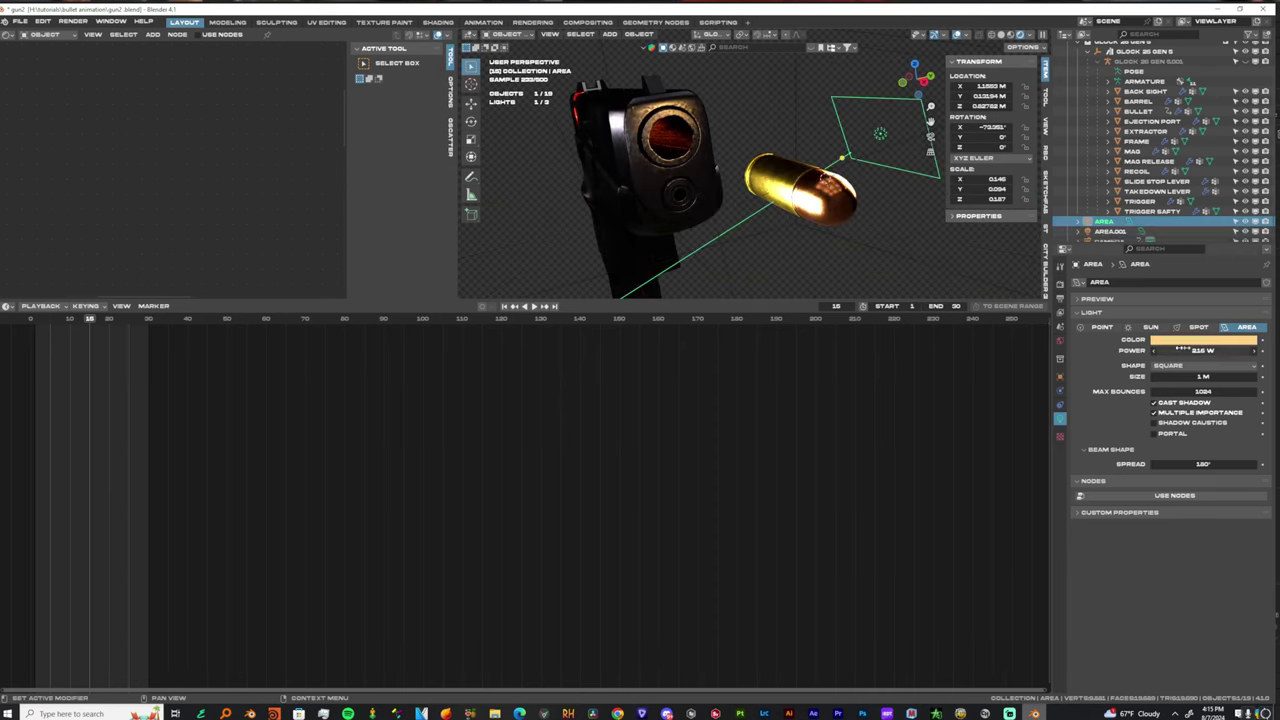
{"action": "left_click", "coordinate": [1200, 340]}
{"action": "left_click", "coordinate": [1200, 342]}
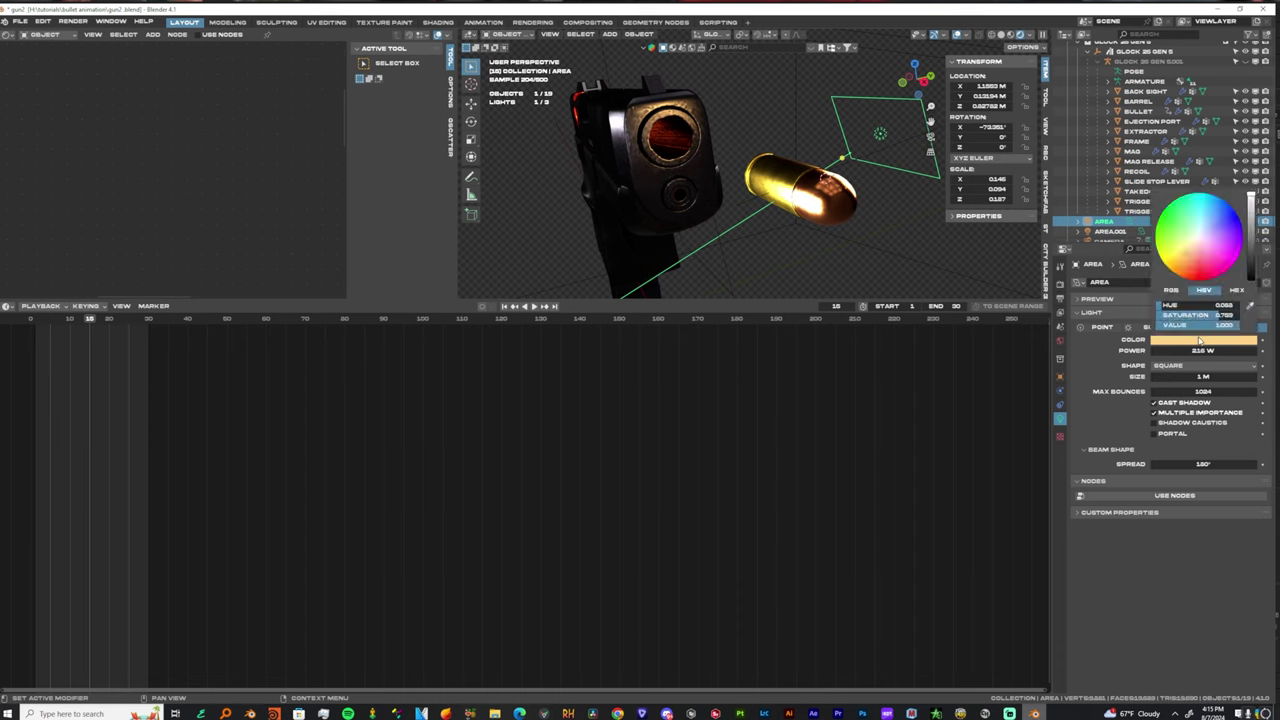
{"action": "left_click", "coordinate": [1236, 290]}
{"action": "left_click", "coordinate": [1196, 306]}
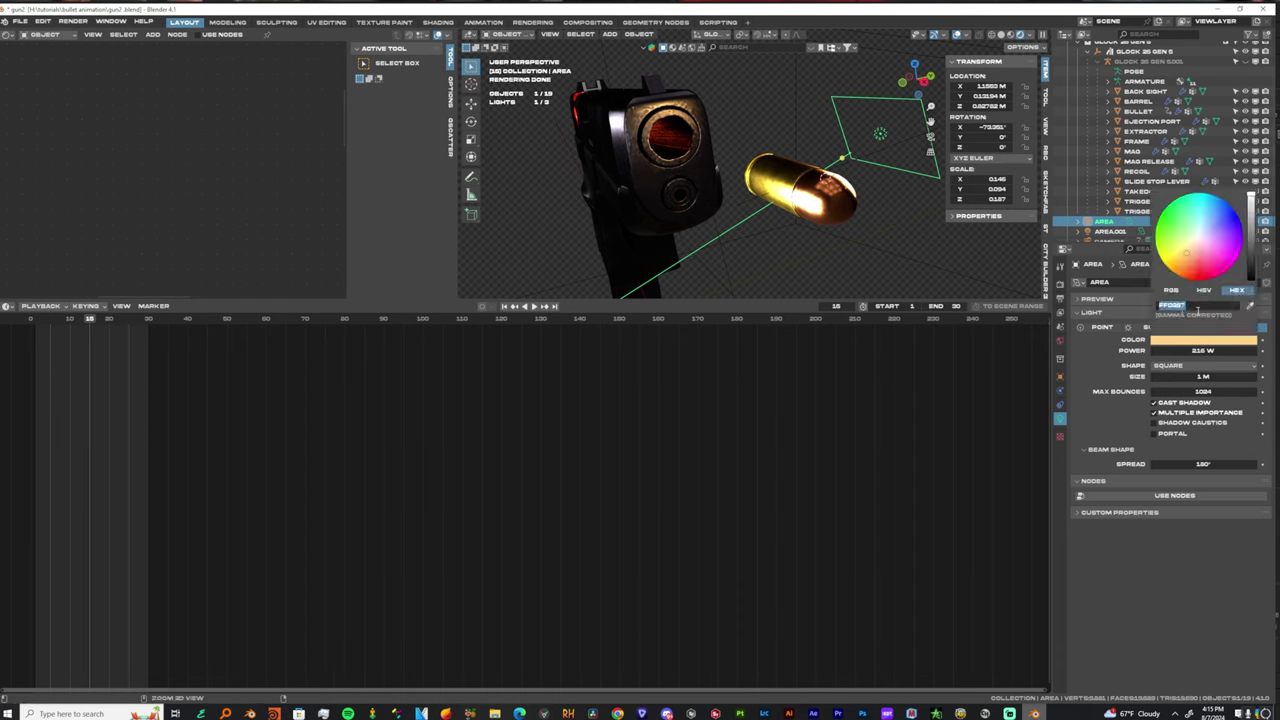
{"action": "key", "text": "Return"}
Apply the copied 216 W power and light orange hex color to the duplicate area light.
{"action": "left_click", "coordinate": [694, 222]}
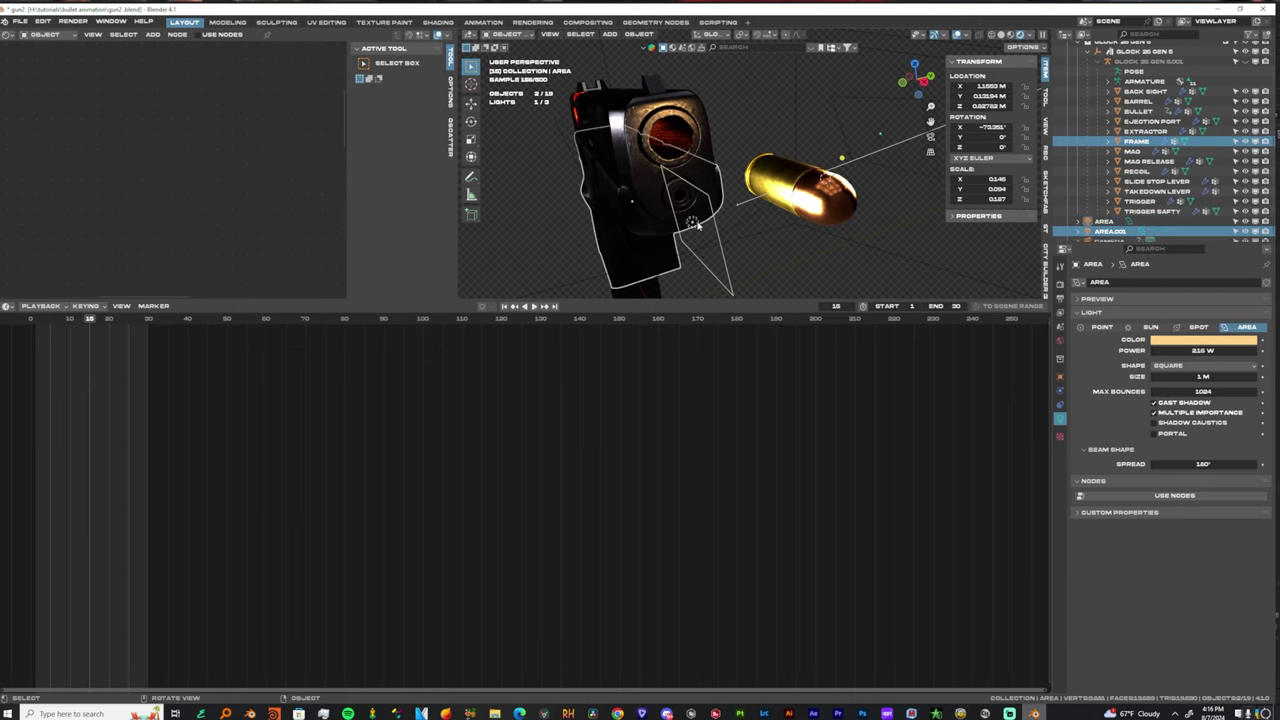
{"action": "left_click", "coordinate": [692, 224]}
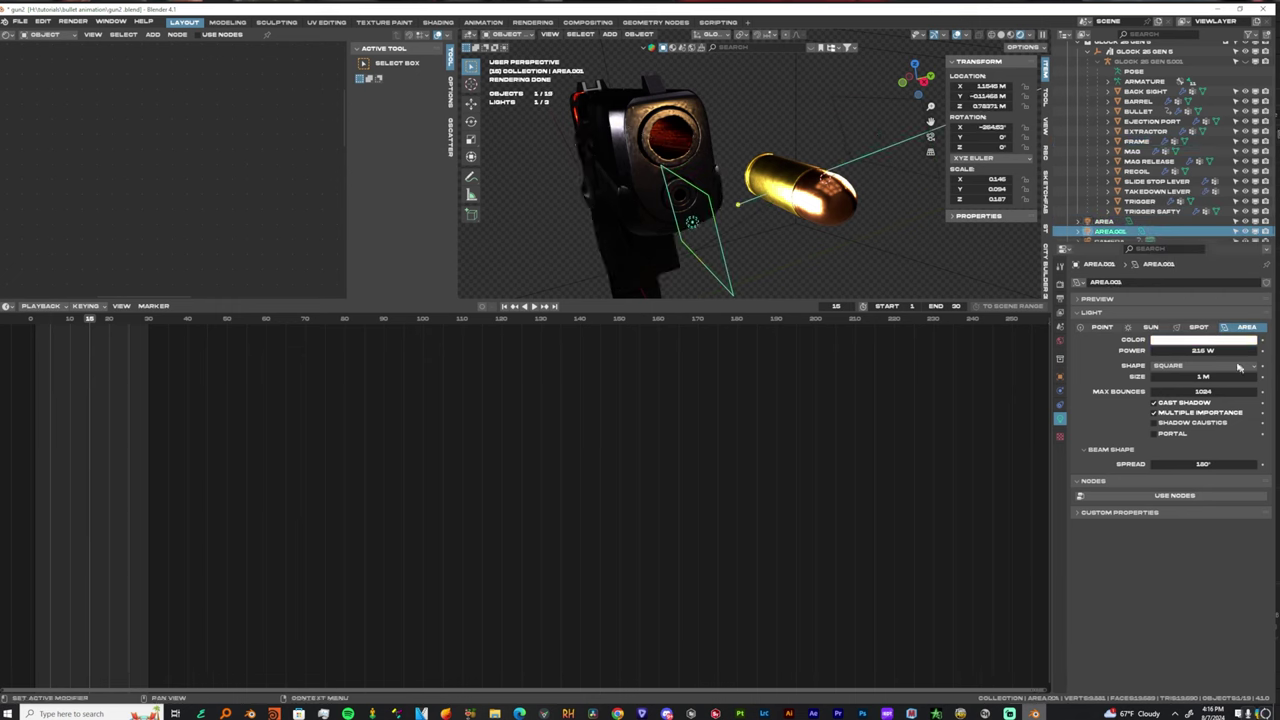
{"action": "left_click", "coordinate": [1203, 341]}
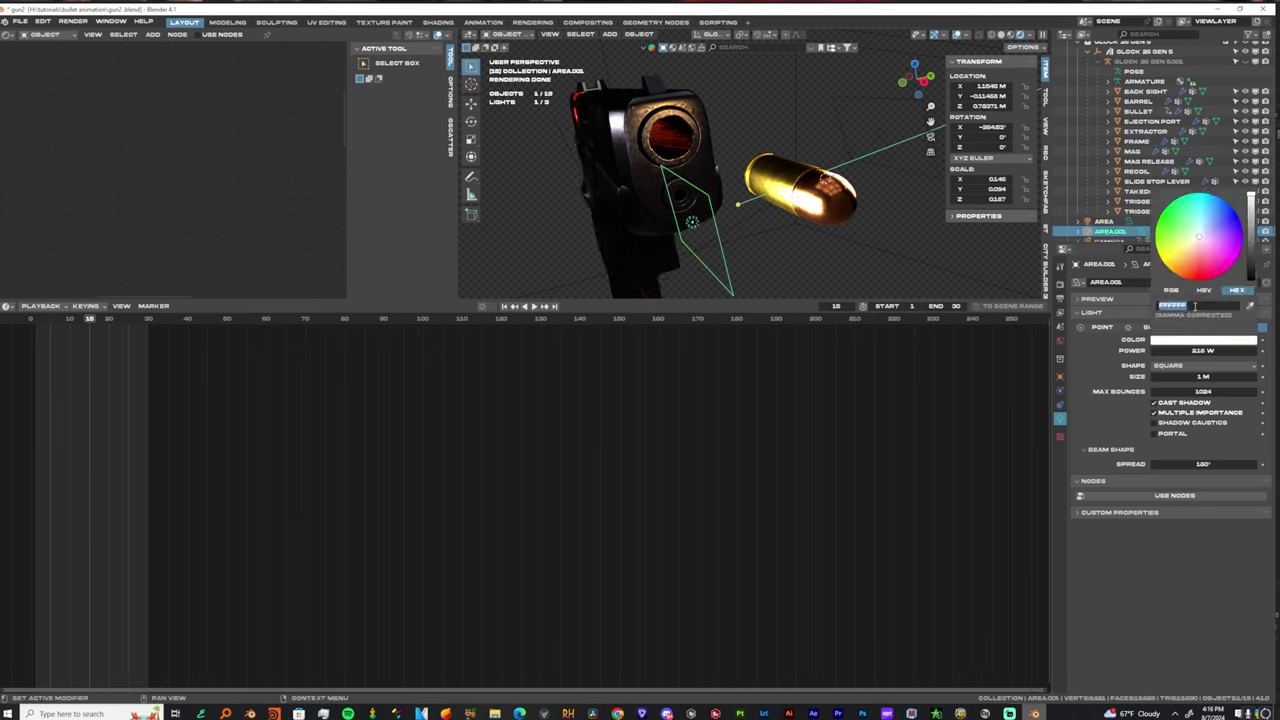
{"action": "key", "text": "Return"}
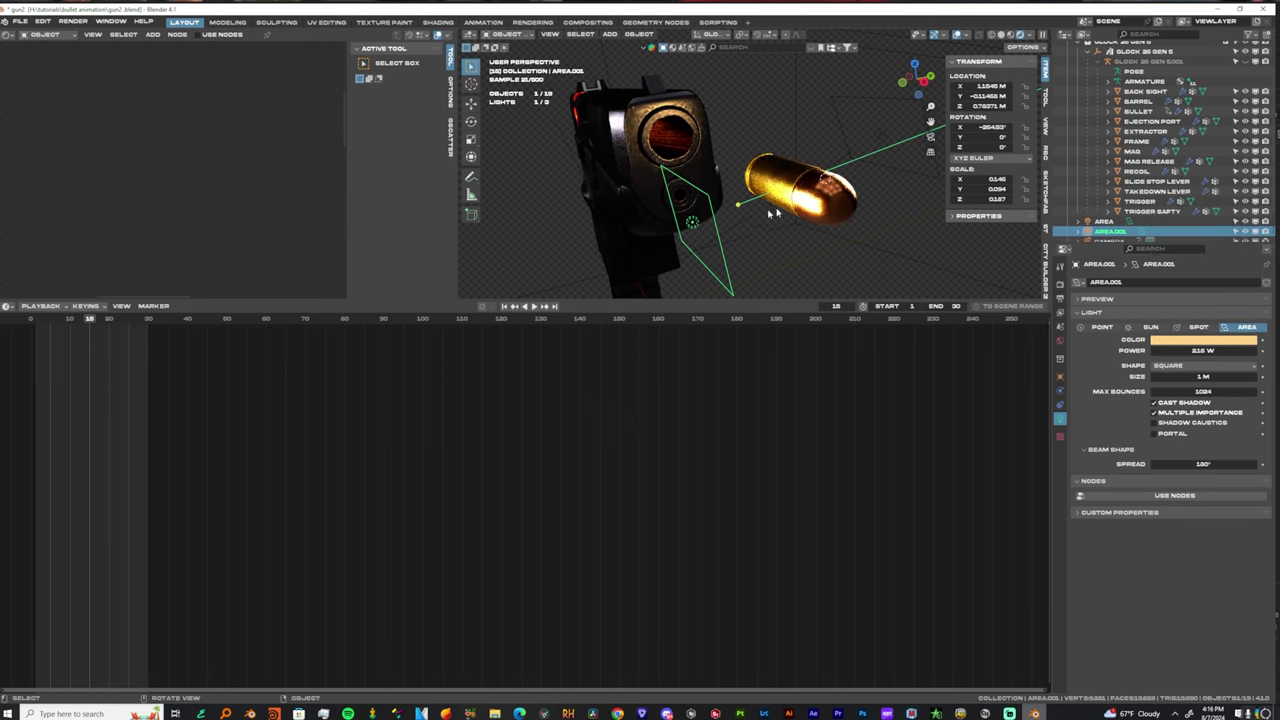
{"action": "middle_click_drag", "start_coordinate": [774, 212], "coordinate": [712, 230]}
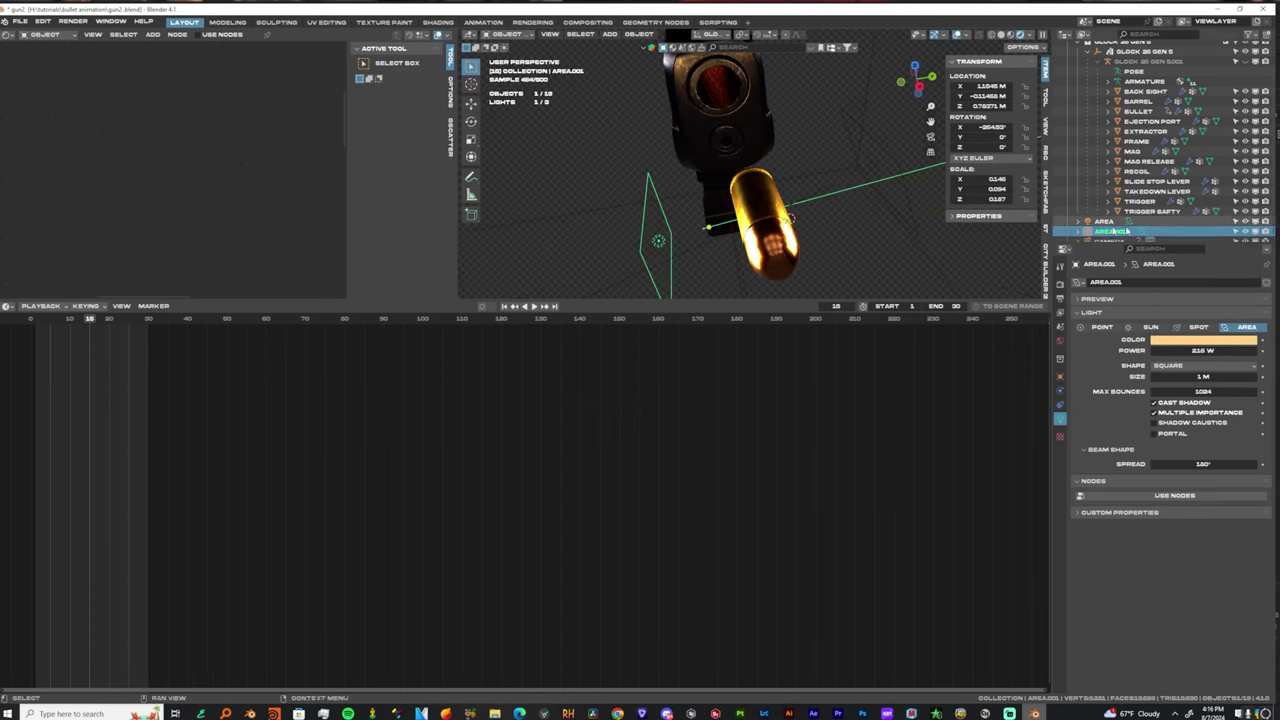
With both area lights selected, create a new light linking collection for the original area light.
{"action": "left_click", "coordinate": [878, 171], "text": "shift"}
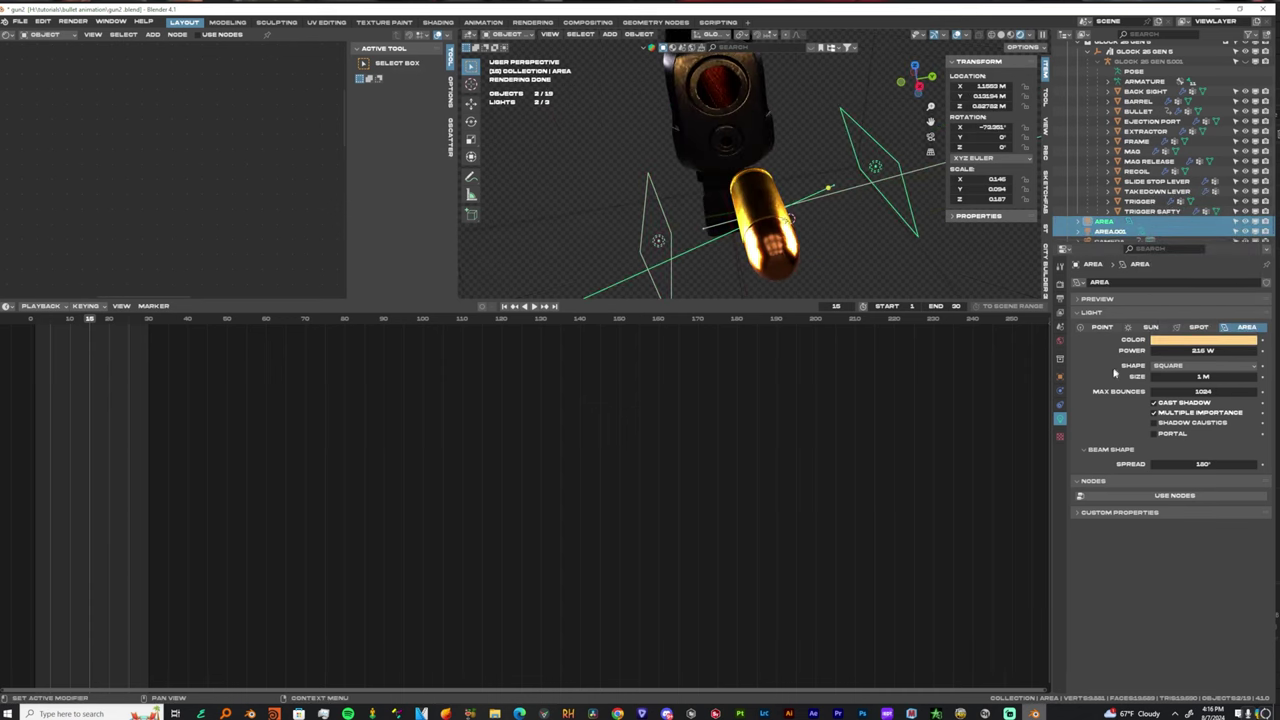
{"action": "left_click", "coordinate": [1061, 377]}
{"action": "left_click", "coordinate": [1078, 494]}
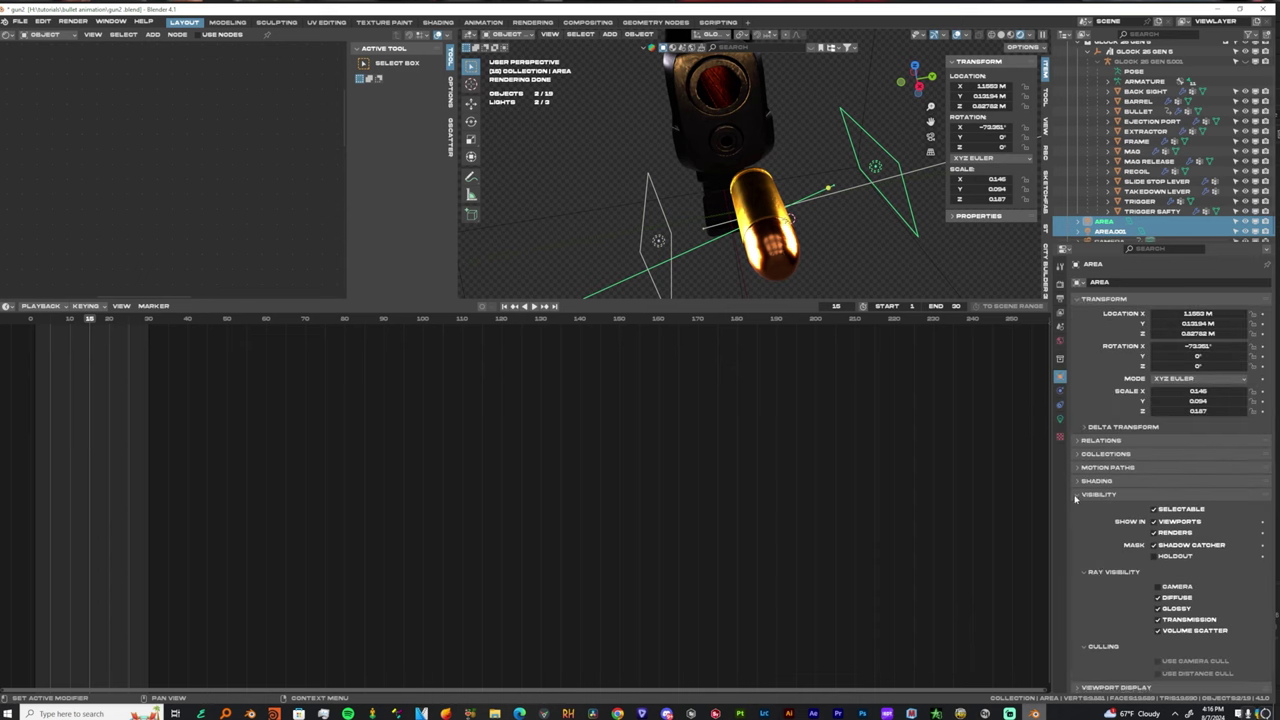
{"action": "left_click", "coordinate": [1080, 494]}
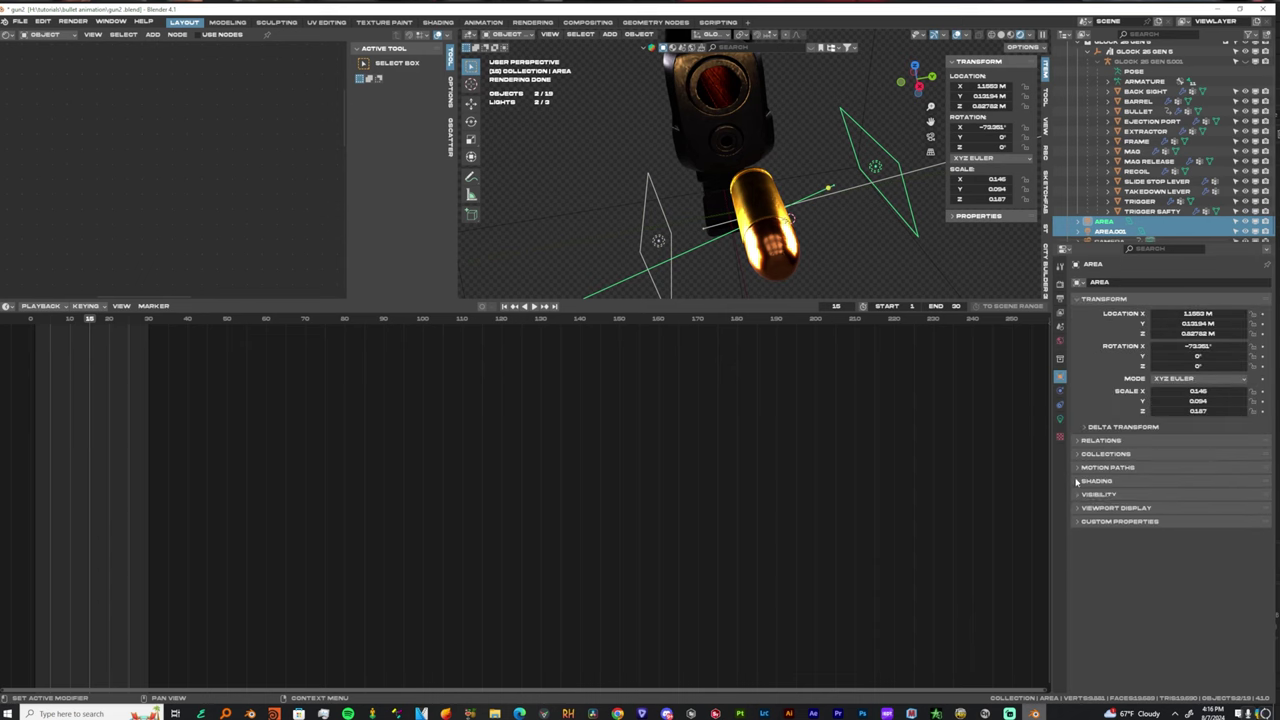
{"action": "left_click", "coordinate": [1082, 481]}
{"action": "left_click", "coordinate": [1090, 507]}
{"action": "left_click", "coordinate": [1115, 522]}
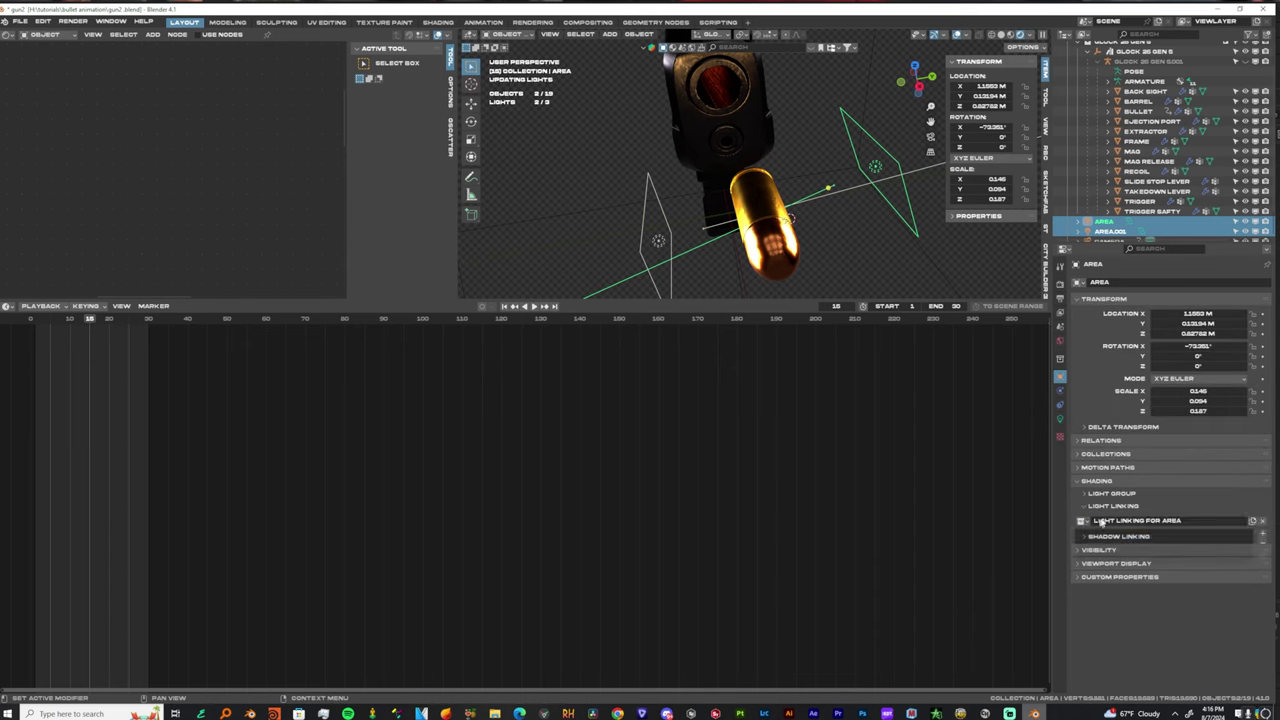
Add the bullet object to the original area light's light linking collection.
{"action": "left_click", "coordinate": [757, 228]}
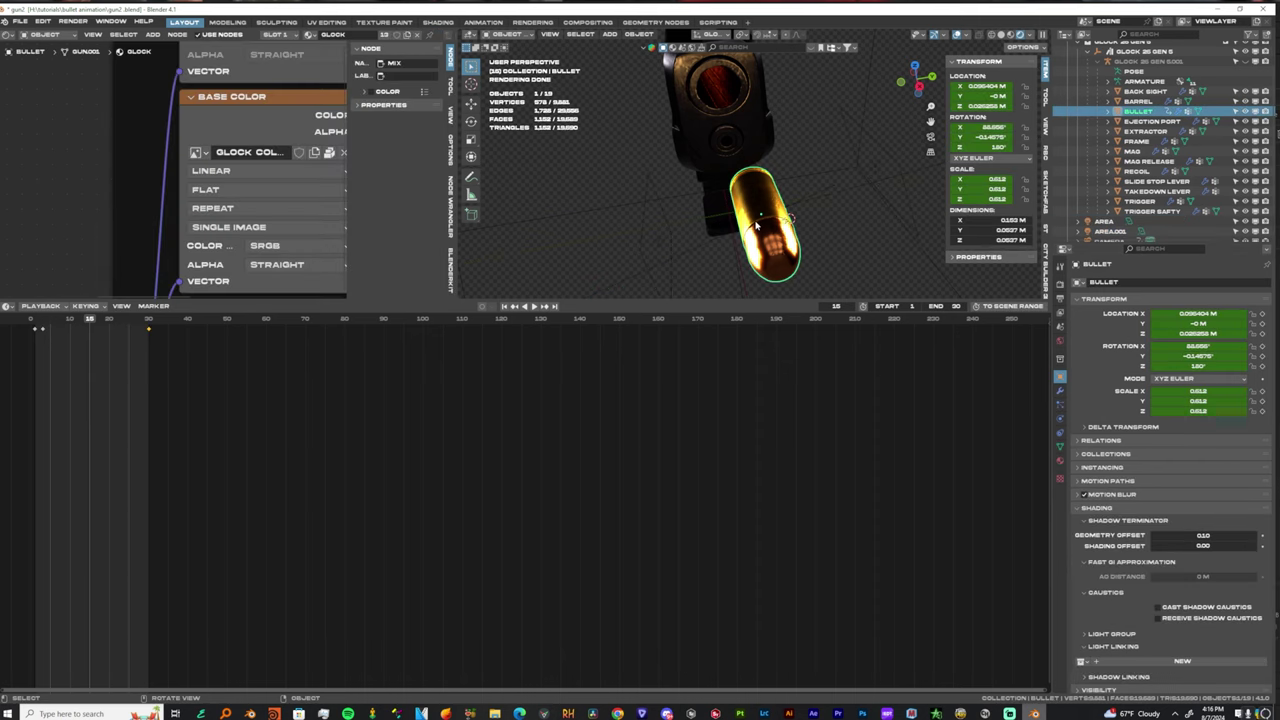
{"action": "left_click", "coordinate": [873, 170]}
{"action": "left_click_drag", "start_coordinate": [1138, 113], "coordinate": [1127, 548]}
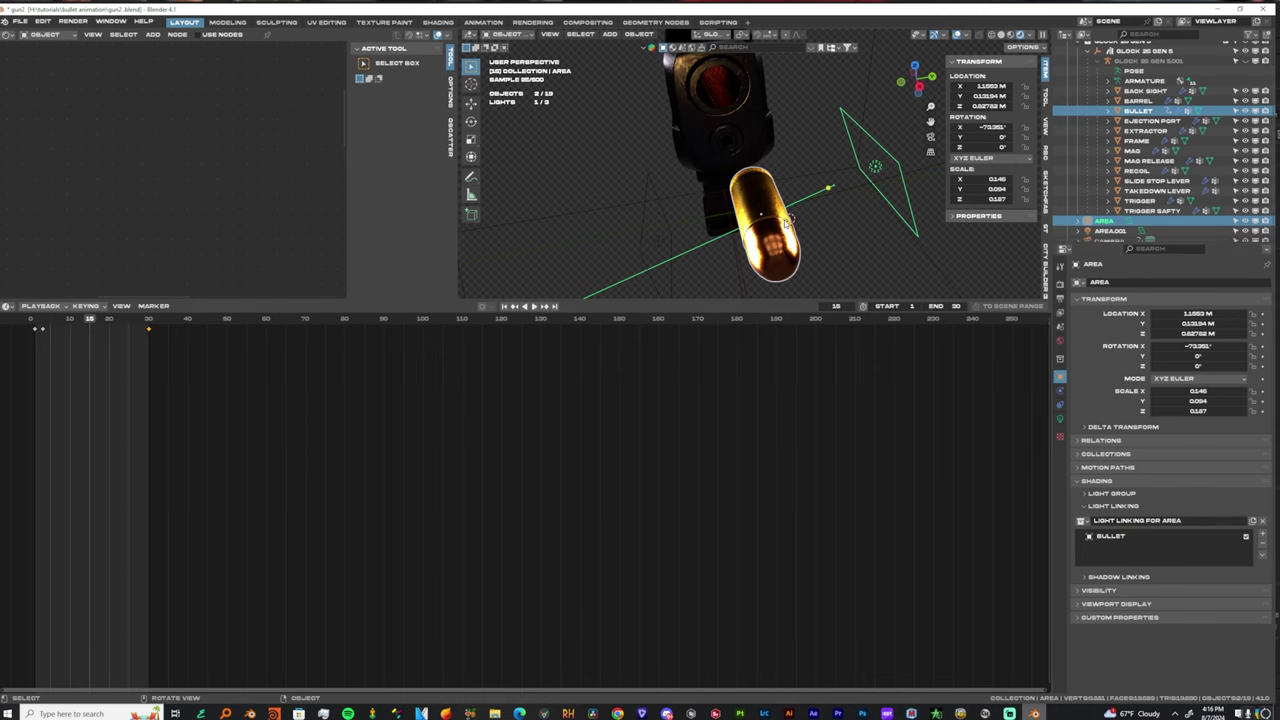
Create a light linking collection for the duplicate area light and add the bullet object to it.
{"action": "left_click", "coordinate": [655, 246]}
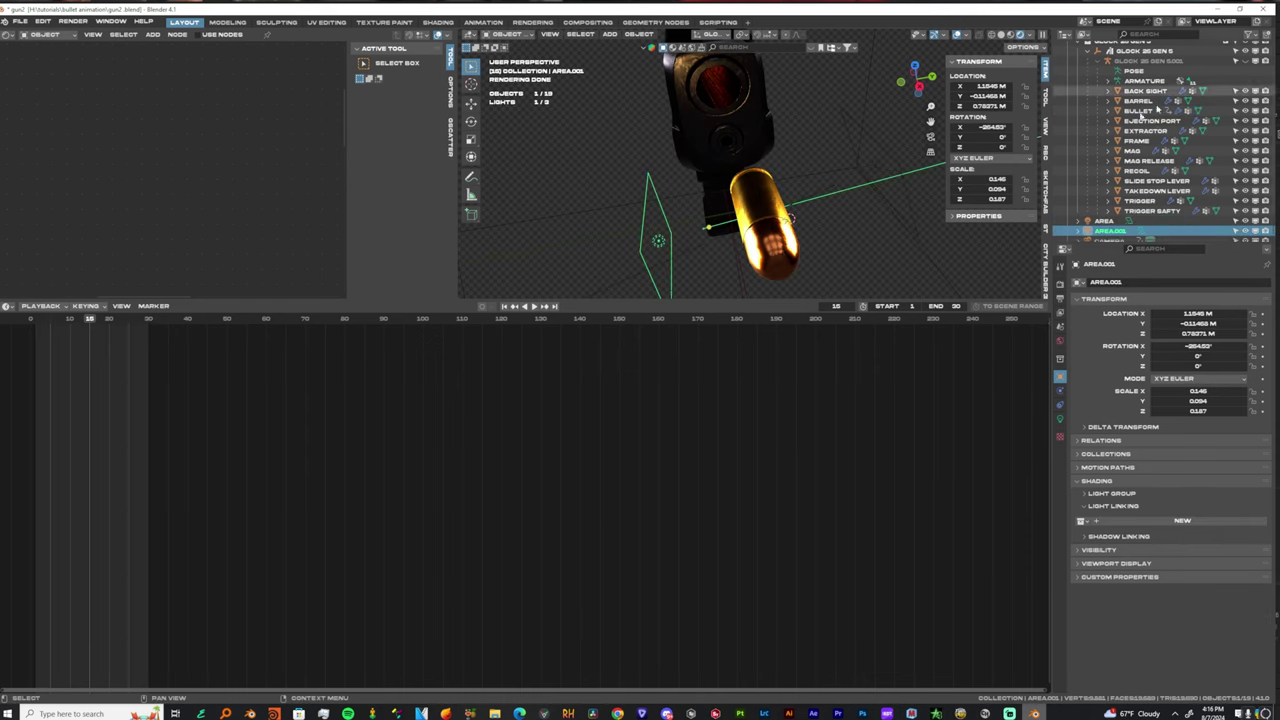
{"action": "left_click", "coordinate": [1101, 521]}
{"action": "left_click_drag", "start_coordinate": [1138, 111], "coordinate": [1215, 505]}
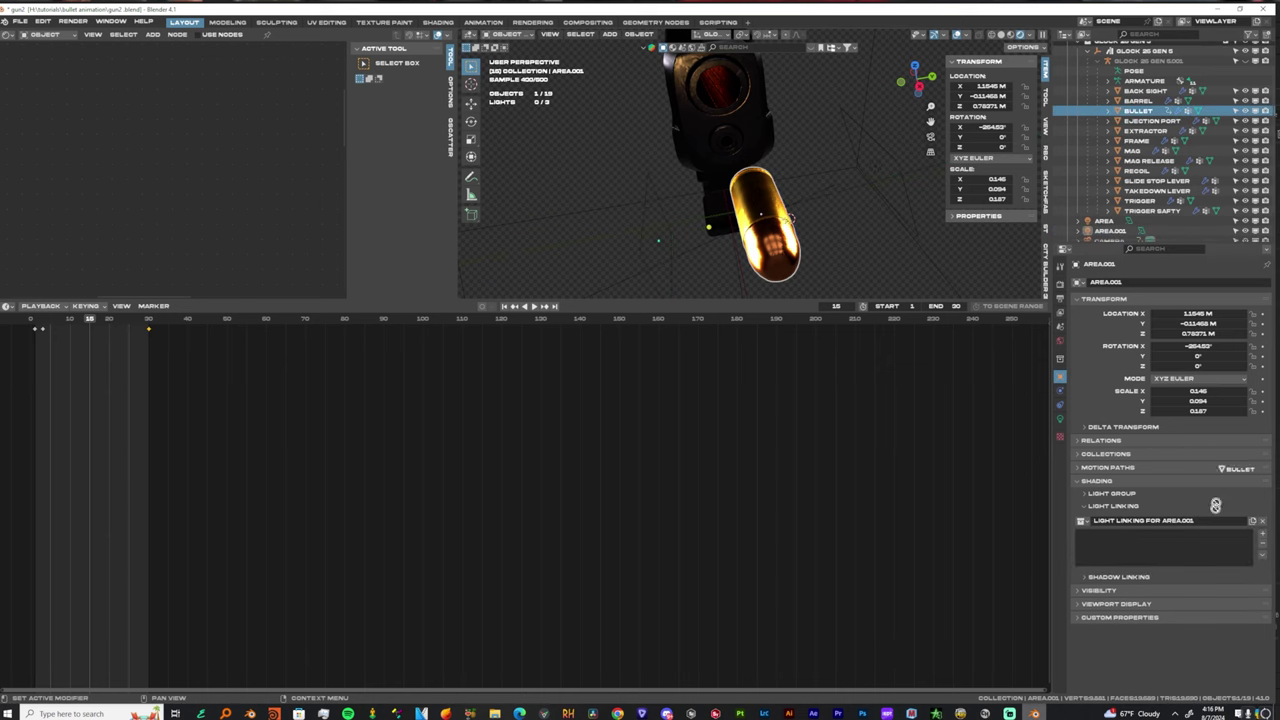
{"action": "left_click_drag", "start_coordinate": [1150, 560], "coordinate": [1150, 556]}
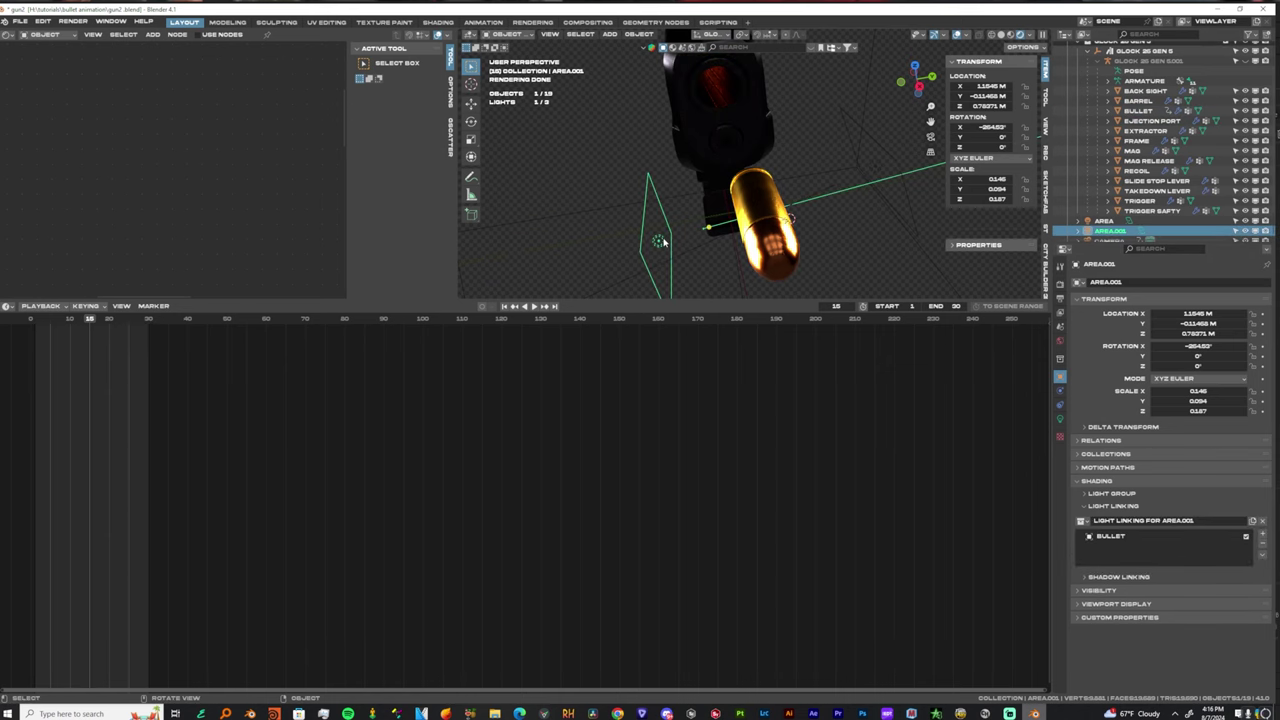
Parent both bullet area lights to the bullet using the Object (Keep Transform) option.
{"action": "left_click", "coordinate": [879, 169], "text": "shift"}
{"action": "left_click", "coordinate": [768, 203], "text": "shift"}
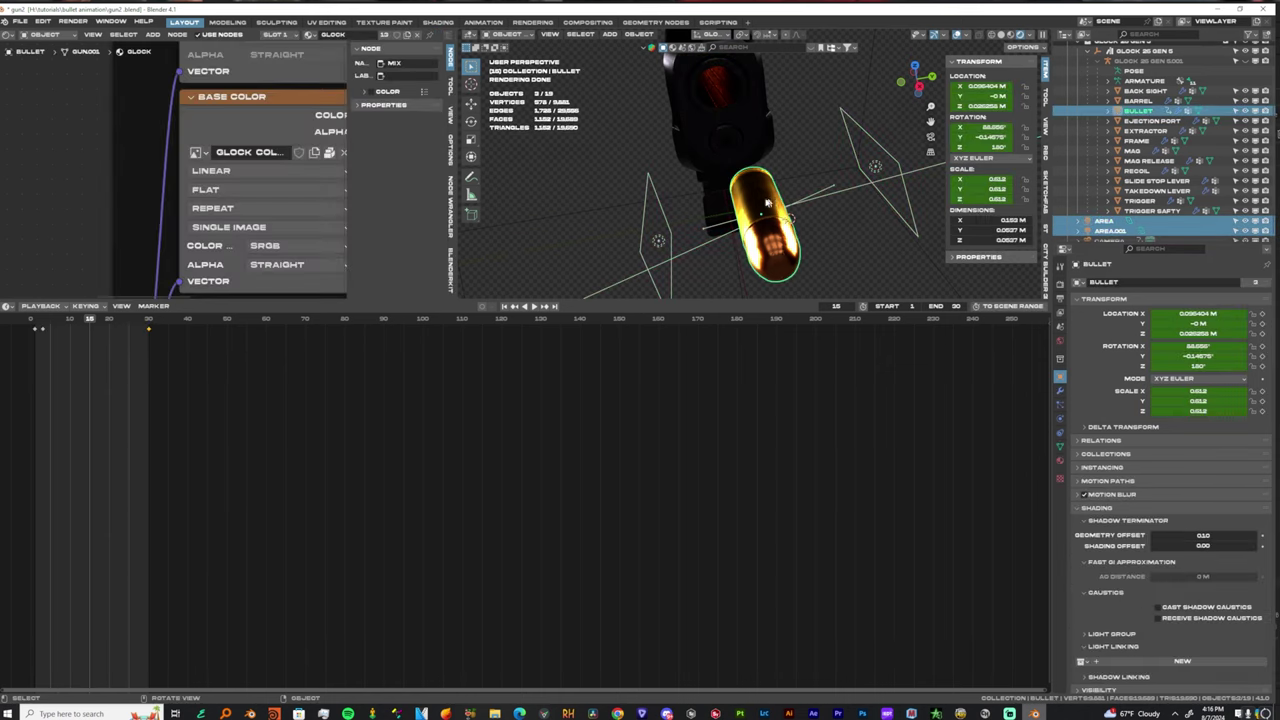
{"action": "key", "text": "ctrl+p"}
{"action": "key", "text": "ctrl+p"}
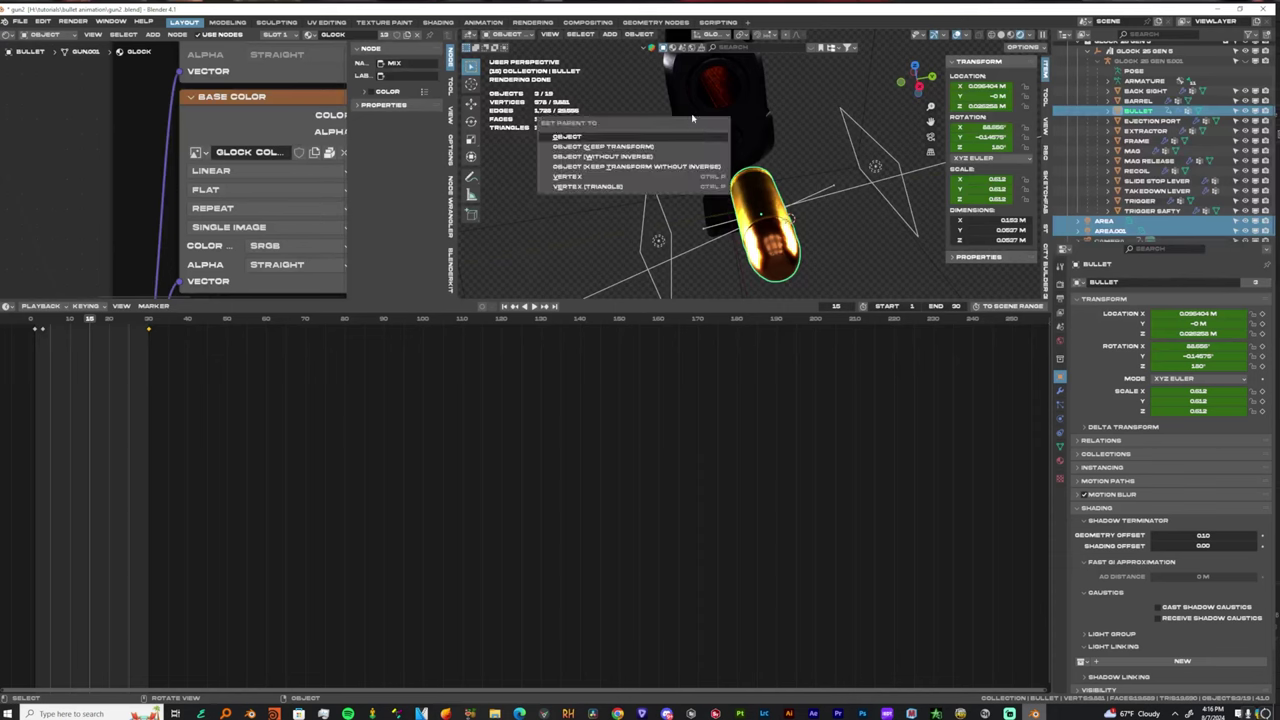
{"action": "left_click", "coordinate": [622, 149]}
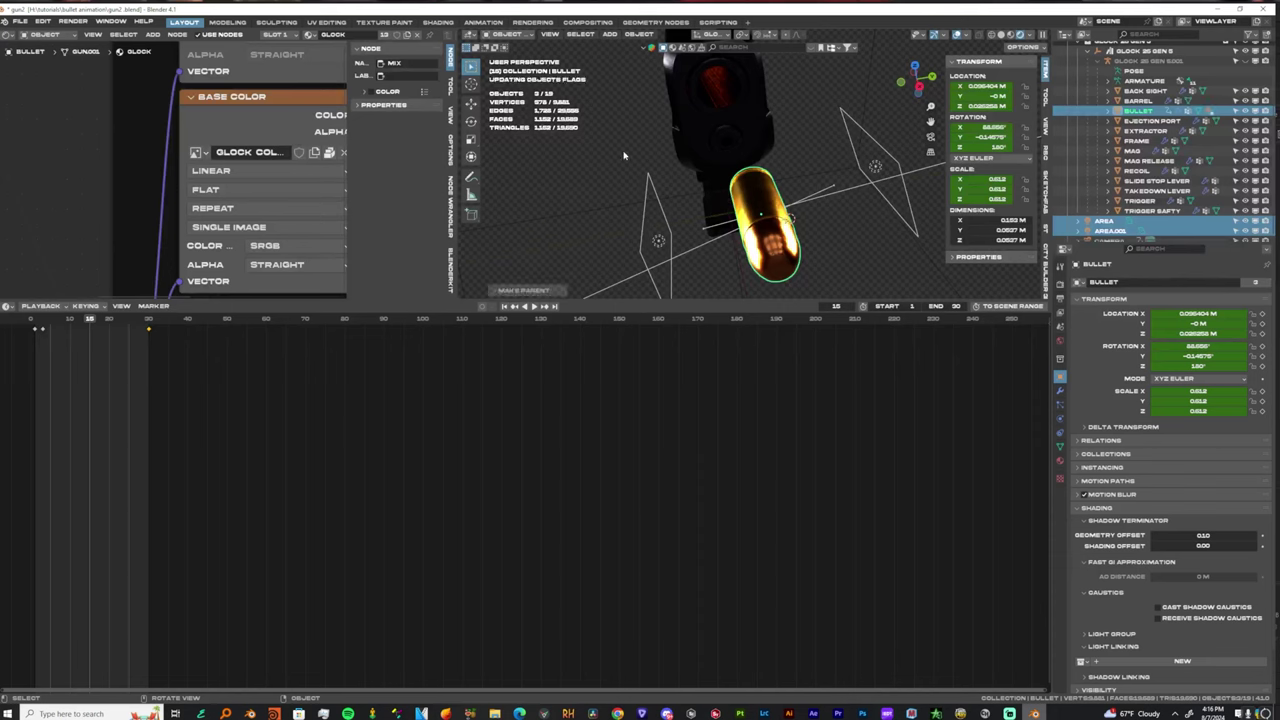
Add a new area light in front of the gun and rotate it about the global Y axis until it stands nearly vertical.
{"action": "key", "text": "space"}
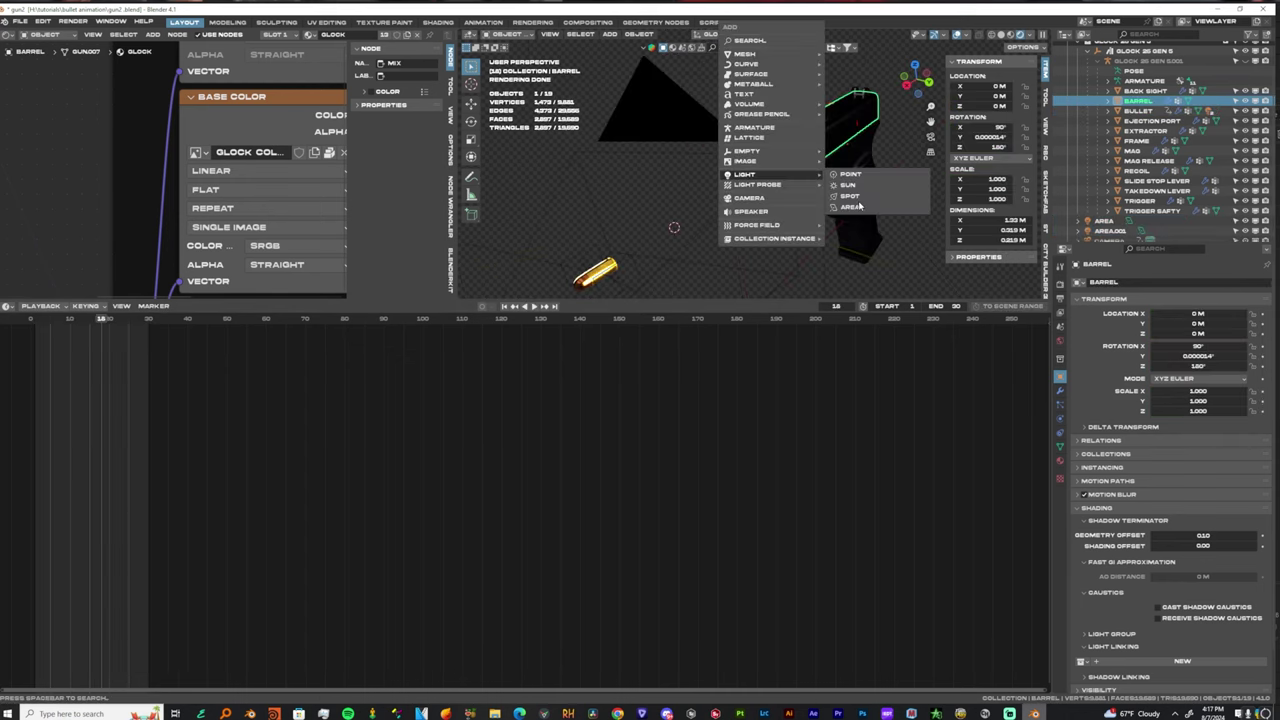
{"action": "left_click", "coordinate": [852, 207]}
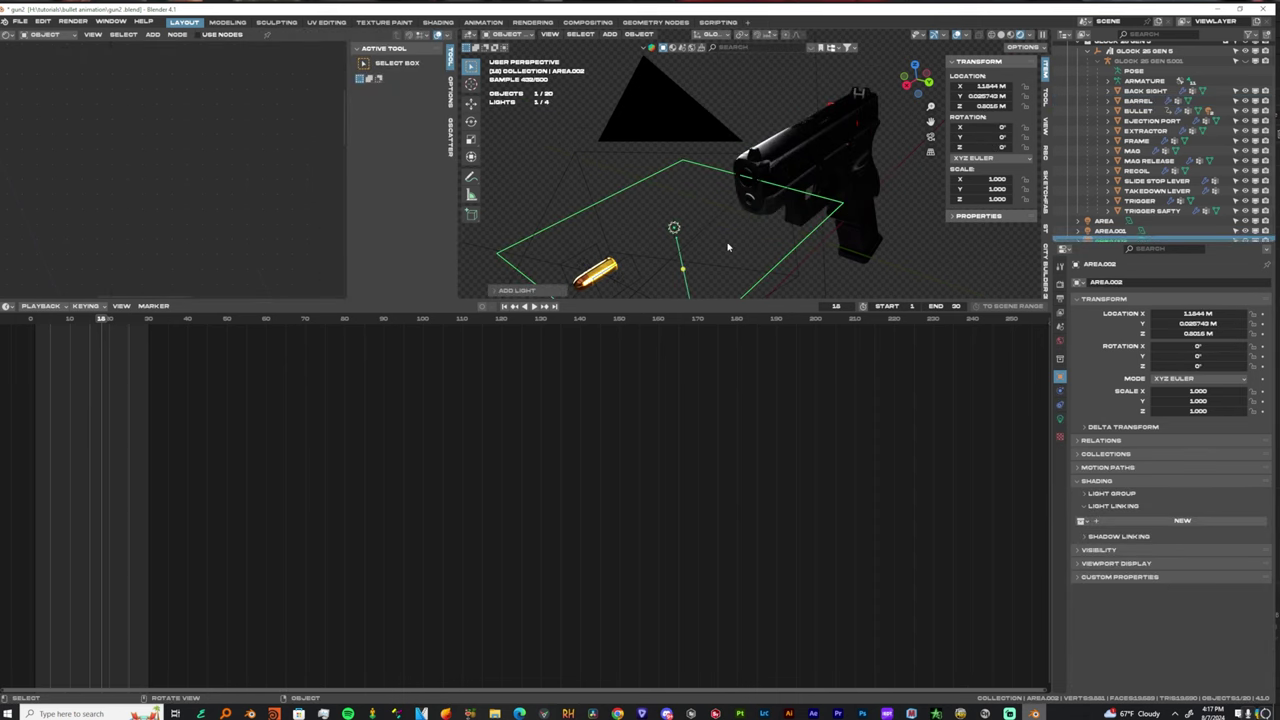
{"action": "key", "text": "r"}
{"action": "key", "text": "x"}
{"action": "key", "text": "y"}
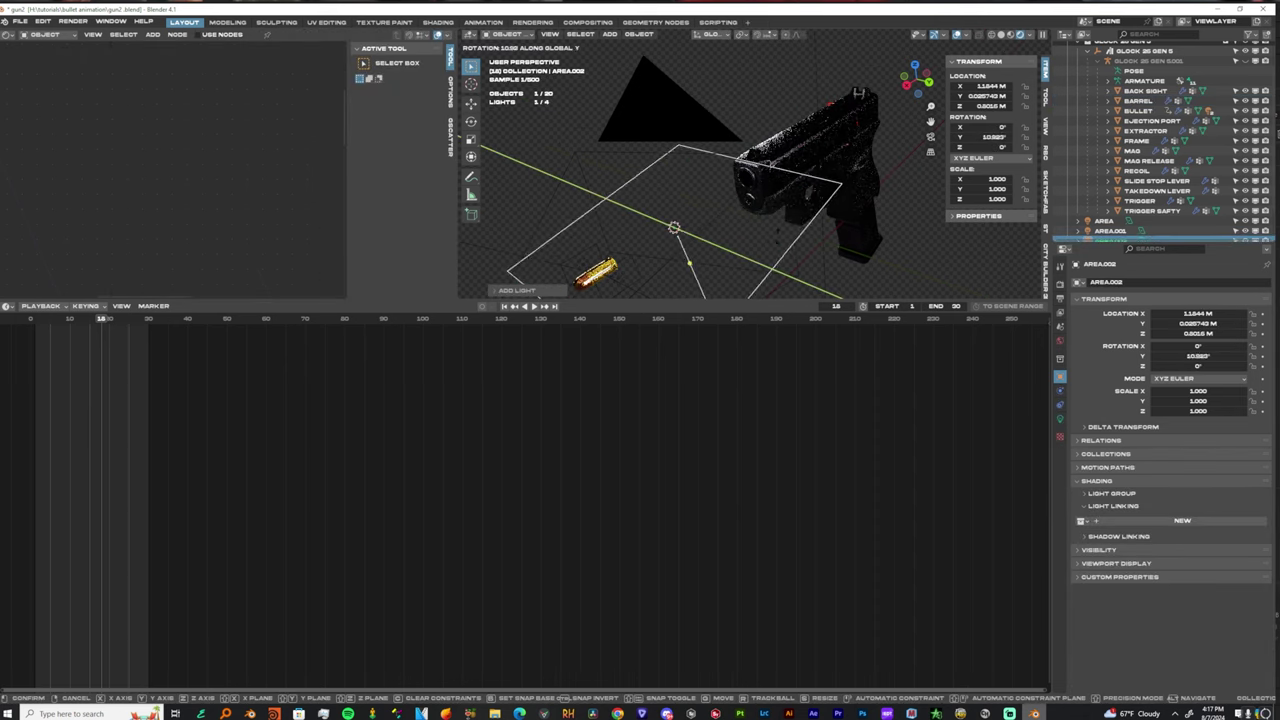
{"action": "left_click", "coordinate": [731, 311]}
{"action": "middle_click_drag", "start_coordinate": [705, 254], "coordinate": [783, 234]}
Move the new area light along Y to one side of the gun and rotate it about Z by about 35° towards the gun.
{"action": "key", "text": "g"}
{"action": "key", "text": "x"}
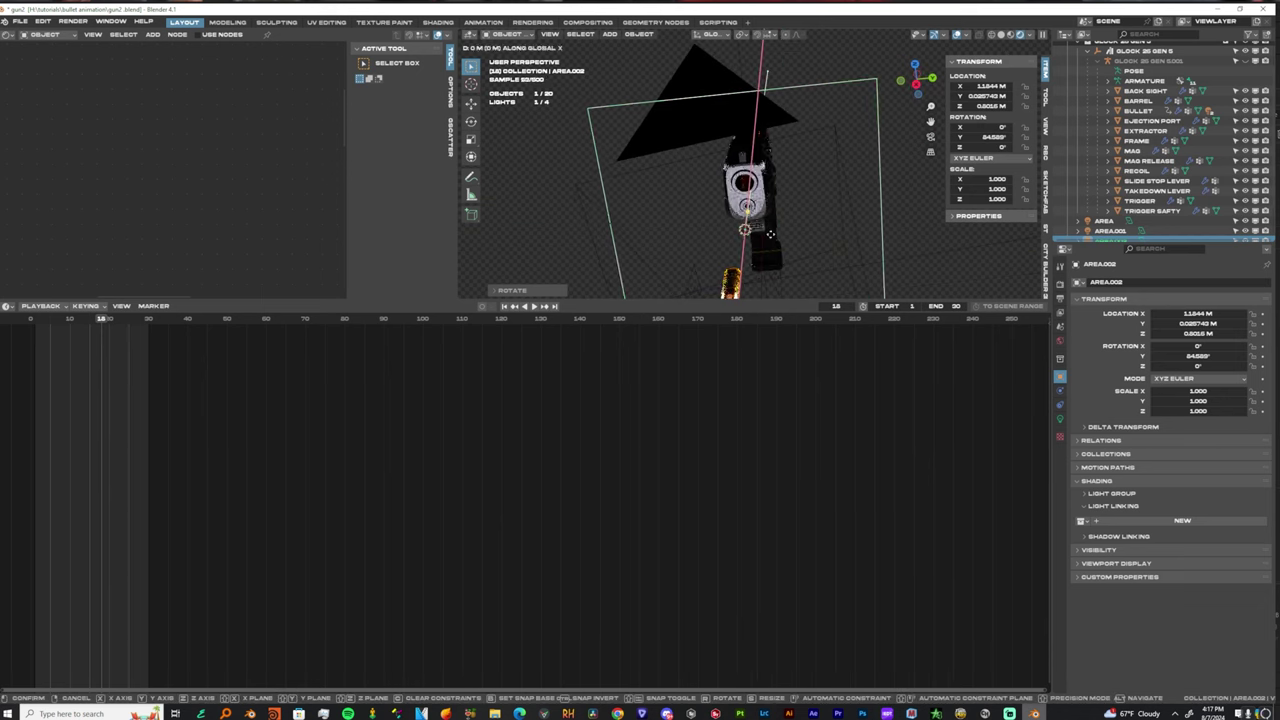
{"action": "key", "text": "y"}
{"action": "key", "text": "Return"}
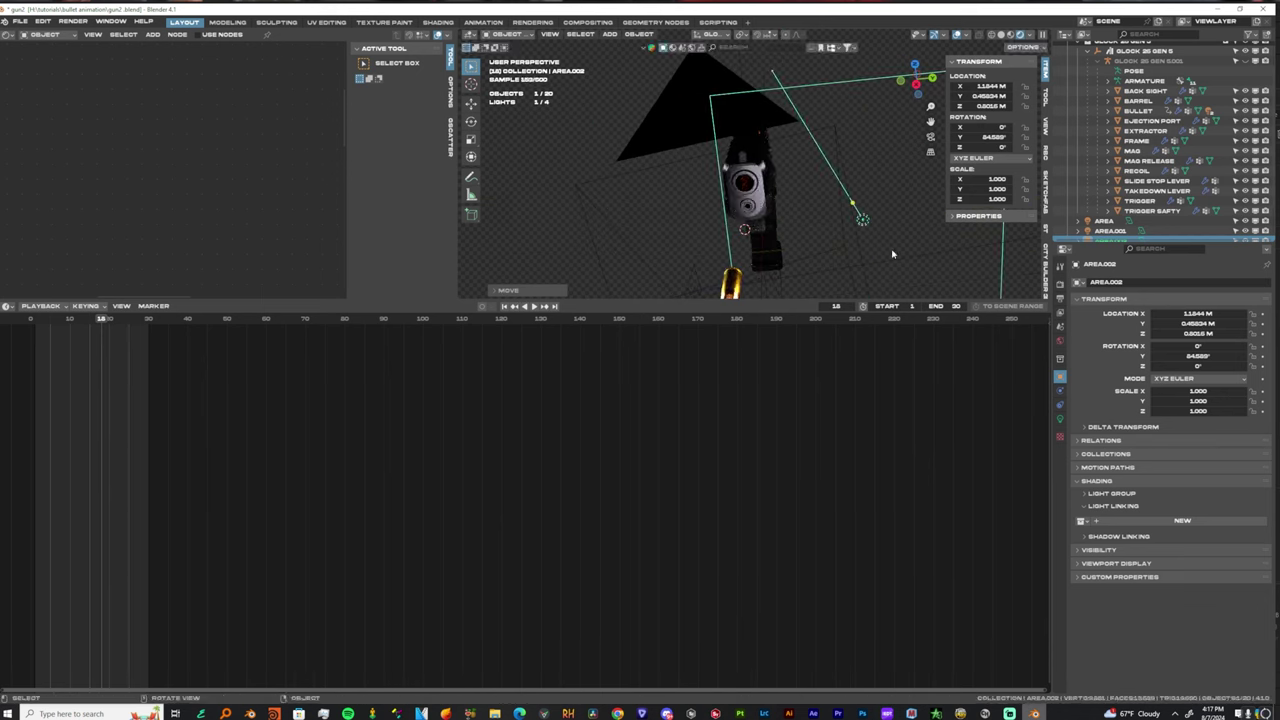
{"action": "key", "text": "r"}
{"action": "key", "text": "z"}
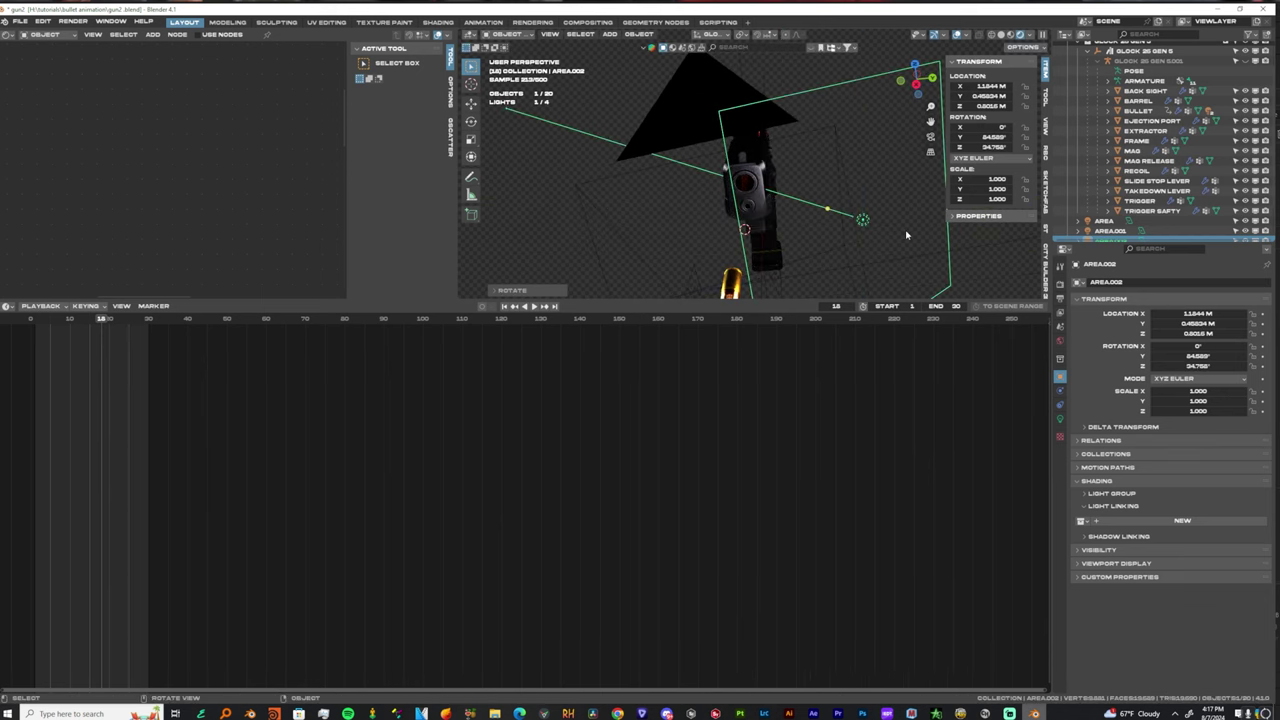
{"action": "key", "text": "Return"}
Scale the new area light down uniformly to about 0.578.
{"action": "key", "text": "s"}
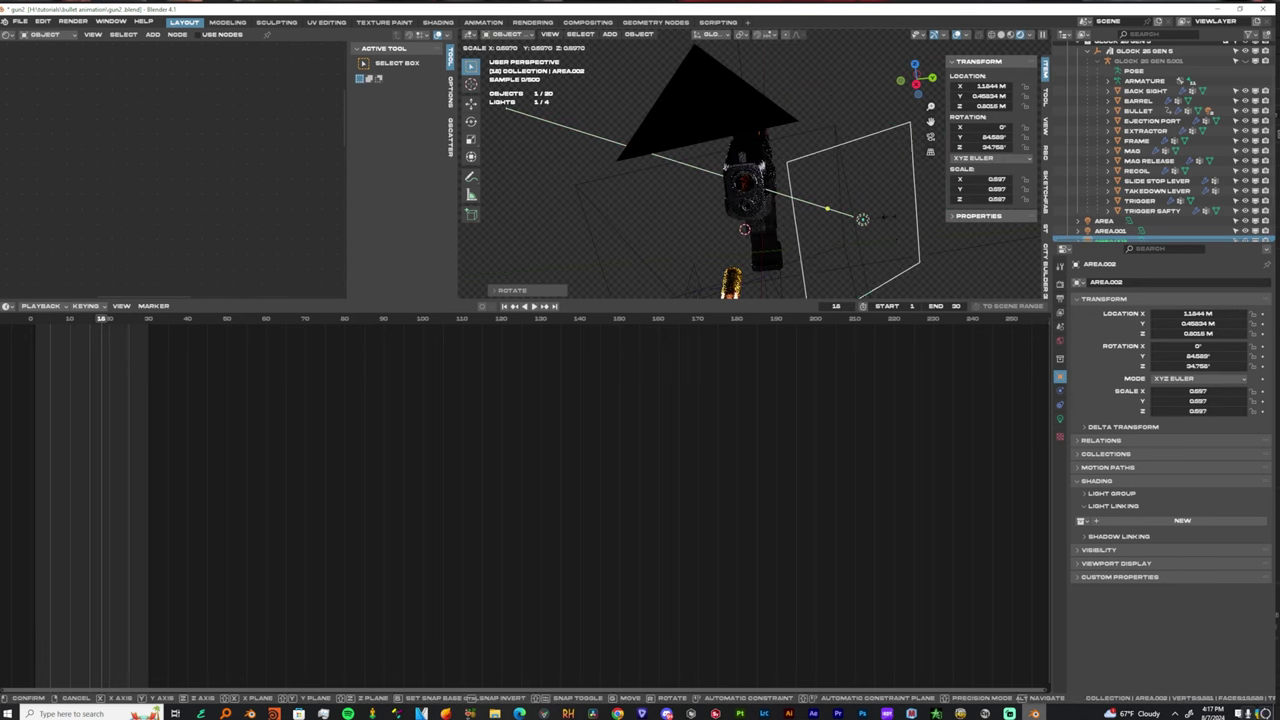
{"action": "left_click", "coordinate": [883, 222]}
{"action": "middle_click_drag", "start_coordinate": [895, 241], "coordinate": [937, 229]}
{"action": "middle_click_drag", "start_coordinate": [858, 220], "coordinate": [876, 239]}
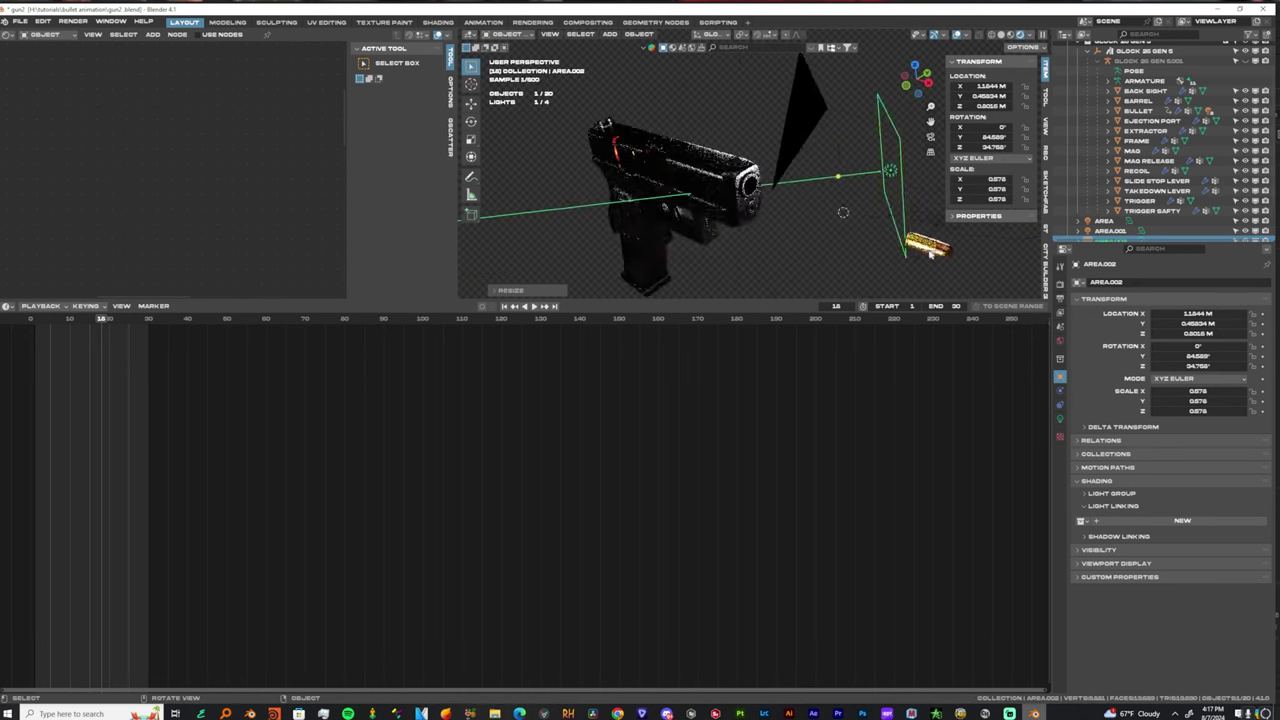
Duplicate the new area light and place the copy on the gun's opposite side, facing the gun.
{"action": "scroll", "coordinate": [876, 239], "scroll_direction": "down", "scroll_amount": 6}
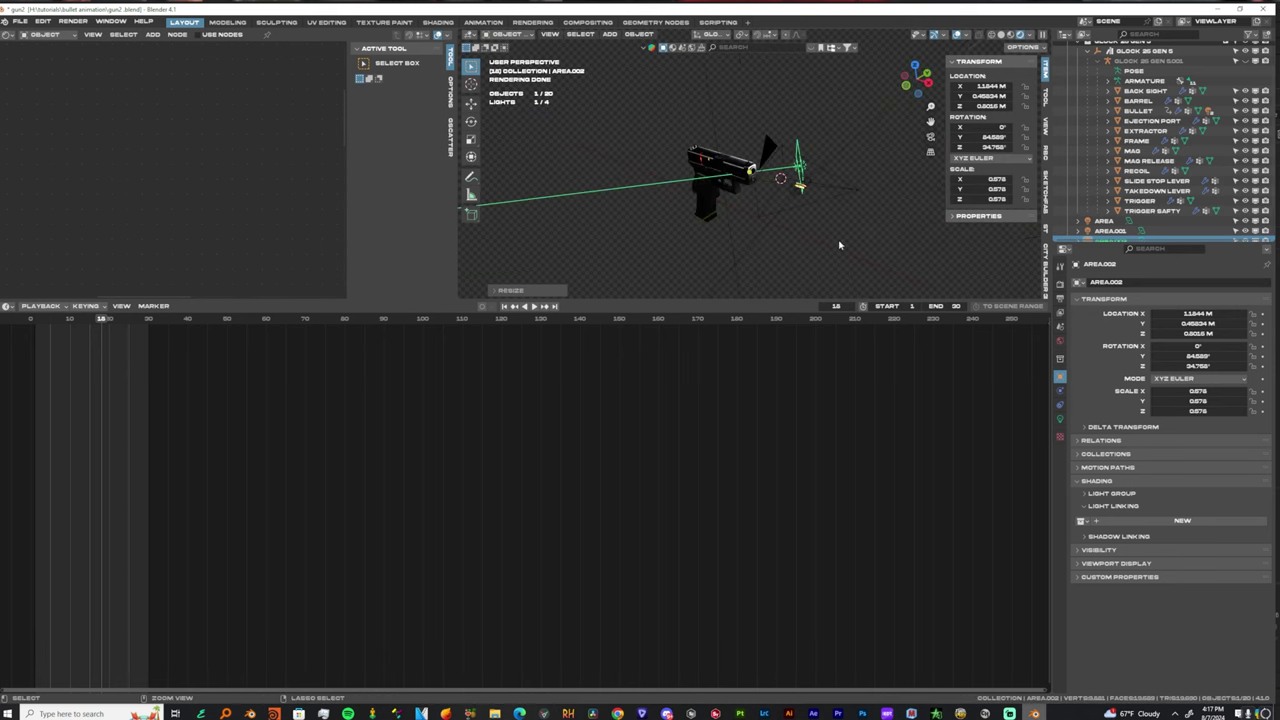
{"action": "middle_click_drag", "start_coordinate": [810, 160], "coordinate": [766, 186]}
{"action": "key", "text": "ctrl+v"}
{"action": "key", "text": "g"}
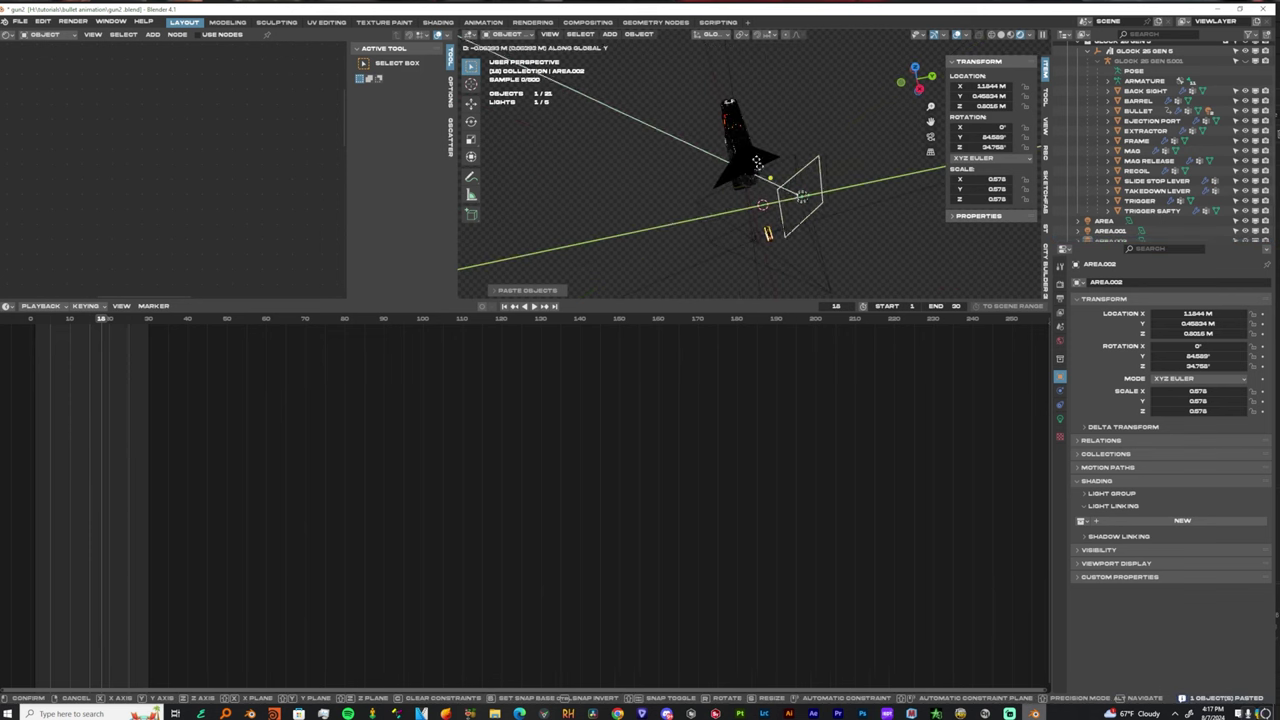
{"action": "left_click", "coordinate": [651, 85]}
{"action": "middle_click_drag", "start_coordinate": [651, 85], "coordinate": [792, 244]}
{"action": "key", "text": "g"}
{"action": "key", "text": "z"}
{"action": "right_click", "coordinate": [757, 217]}
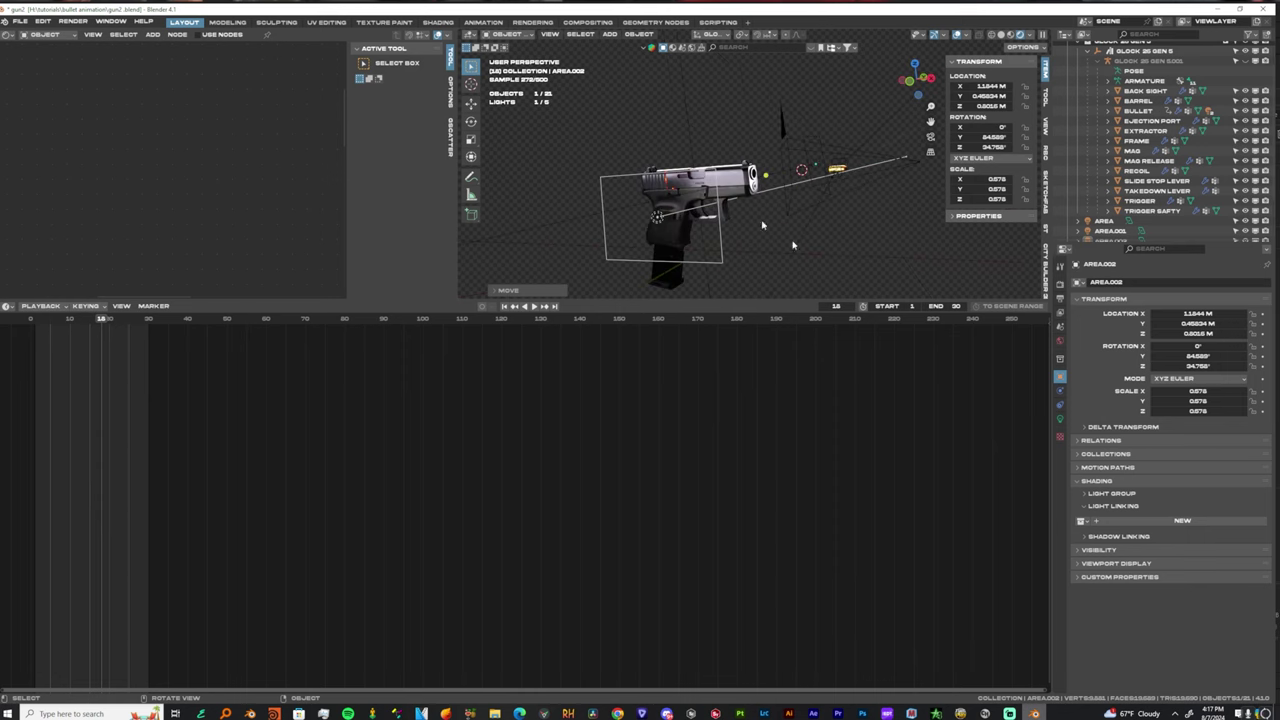
Create a new light linking collection for the copied area light beside the gun.
{"action": "left_click", "coordinate": [1060, 418]}
{"action": "left_click", "coordinate": [1210, 341]}
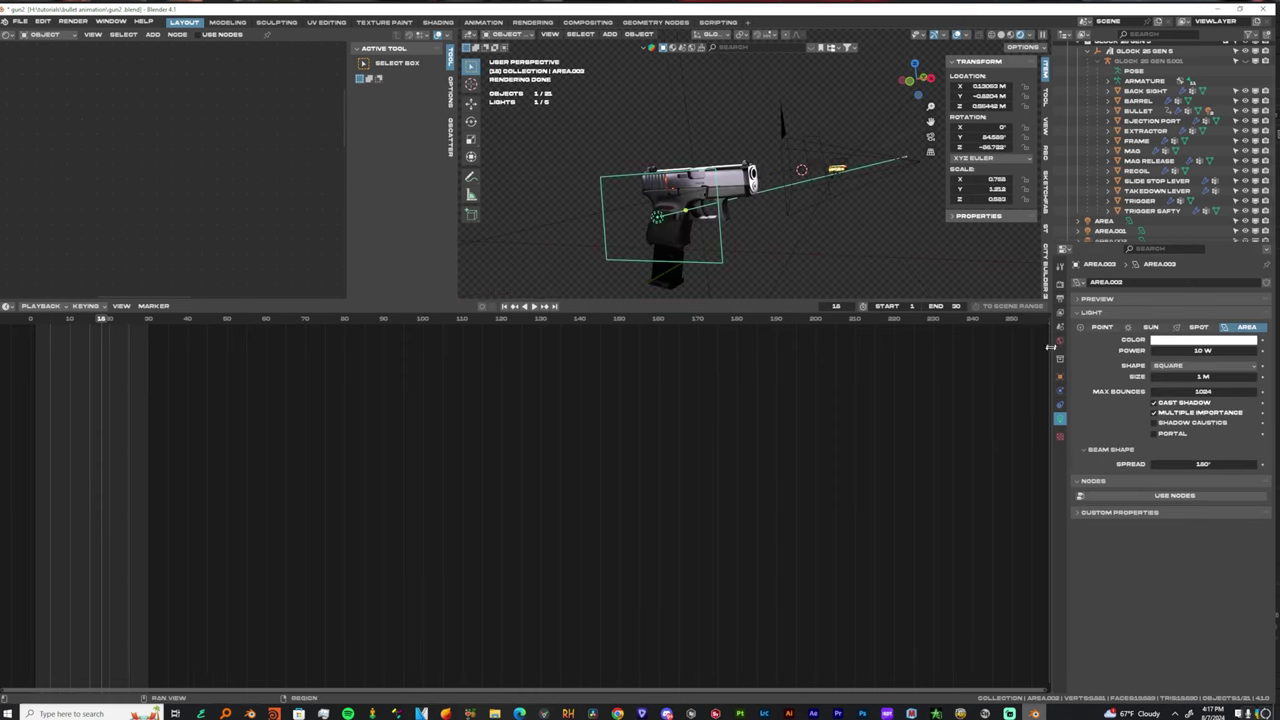
{"action": "left_click", "coordinate": [1060, 376]}
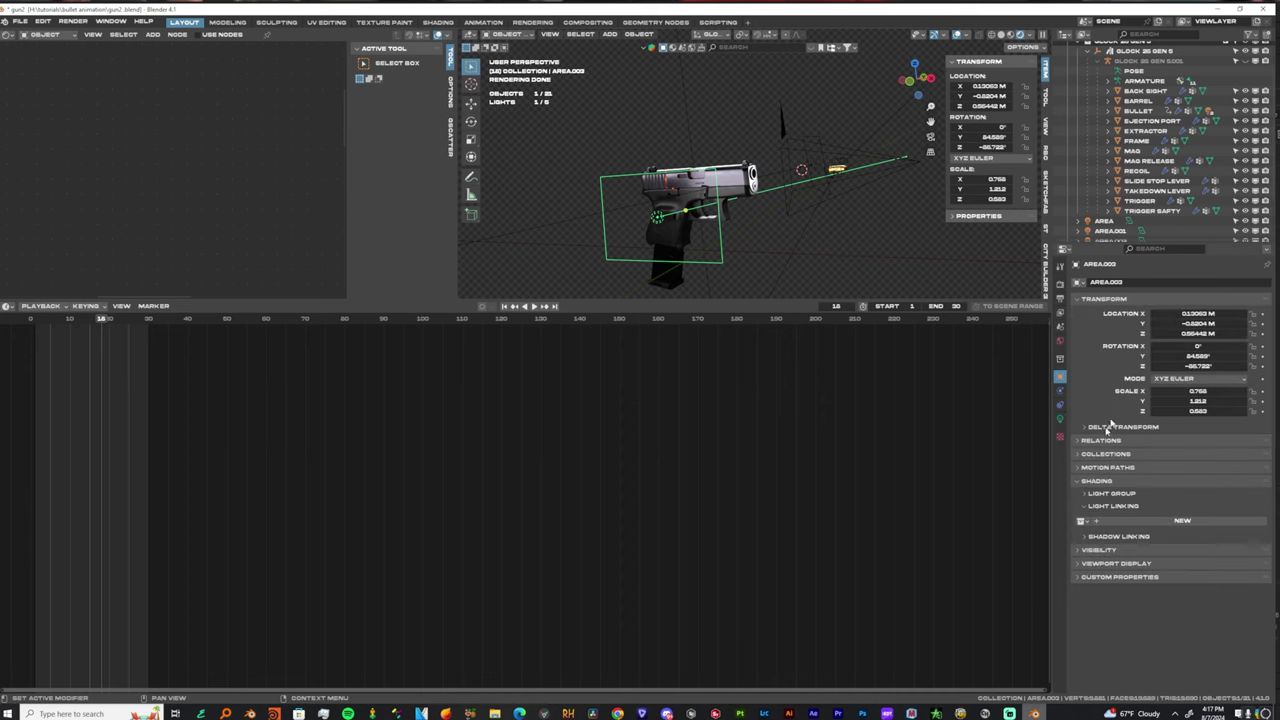
{"action": "left_click", "coordinate": [1096, 523]}
Add the gun's barrel, frame, mag and trigger to the copied area light's light linking collection.
{"action": "scroll", "coordinate": [817, 263], "scroll_direction": "up", "scroll_amount": 4}
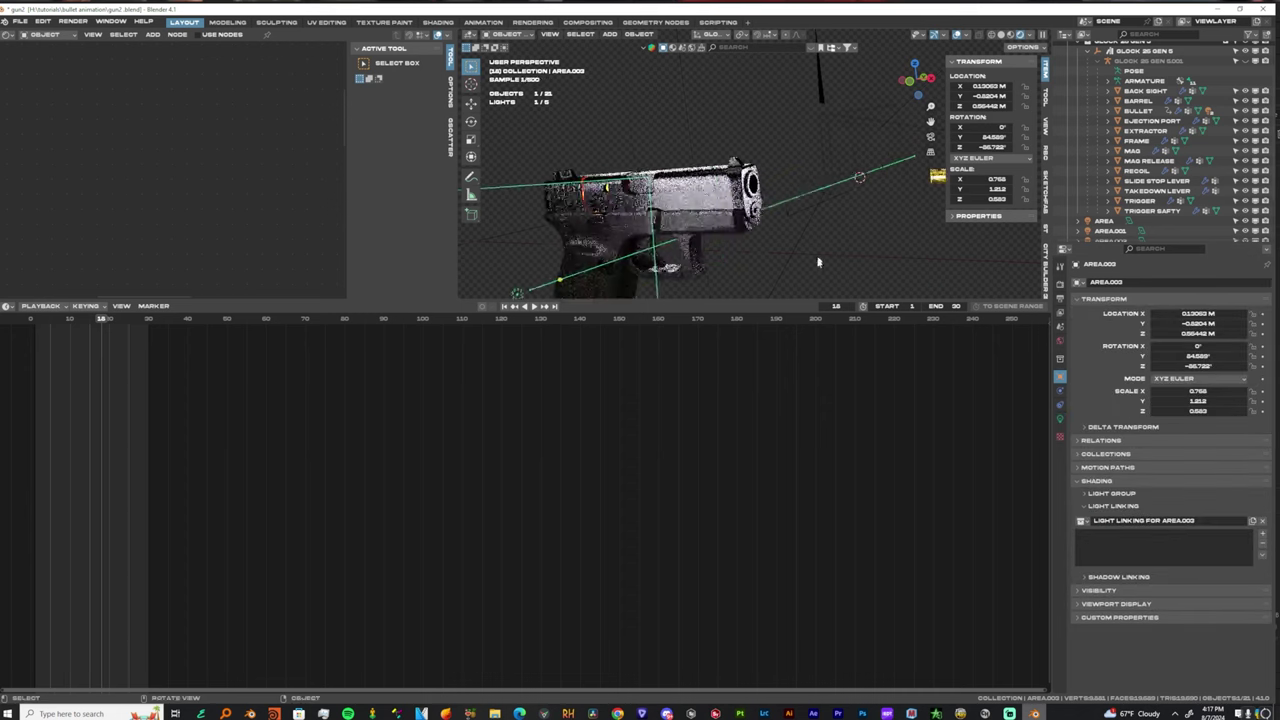
{"action": "middle_click_drag", "start_coordinate": [817, 263], "coordinate": [791, 291]}
{"action": "scroll", "coordinate": [769, 248], "scroll_direction": "up", "scroll_amount": 2}
{"action": "middle_click_drag", "start_coordinate": [769, 247], "coordinate": [720, 204]}
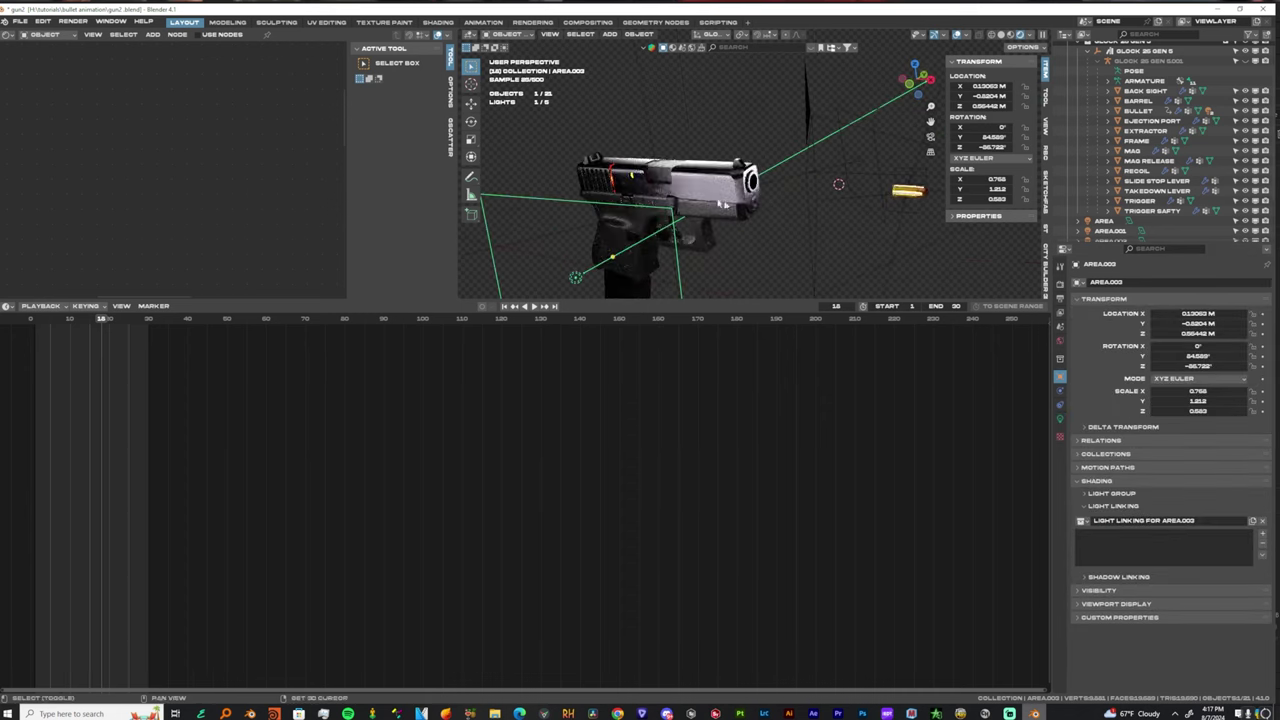
{"action": "left_click", "coordinate": [703, 189]}
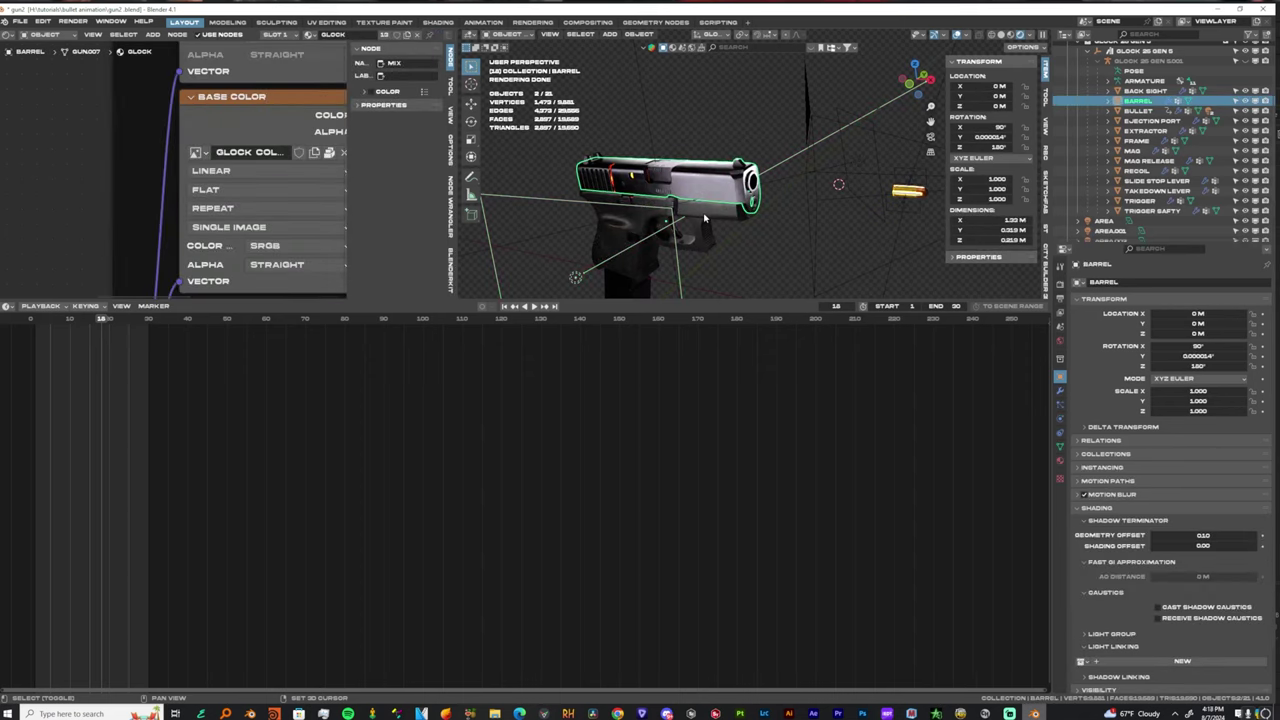
{"action": "left_click", "coordinate": [670, 222], "text": "shift"}
{"action": "left_click", "coordinate": [637, 219], "text": "shift"}
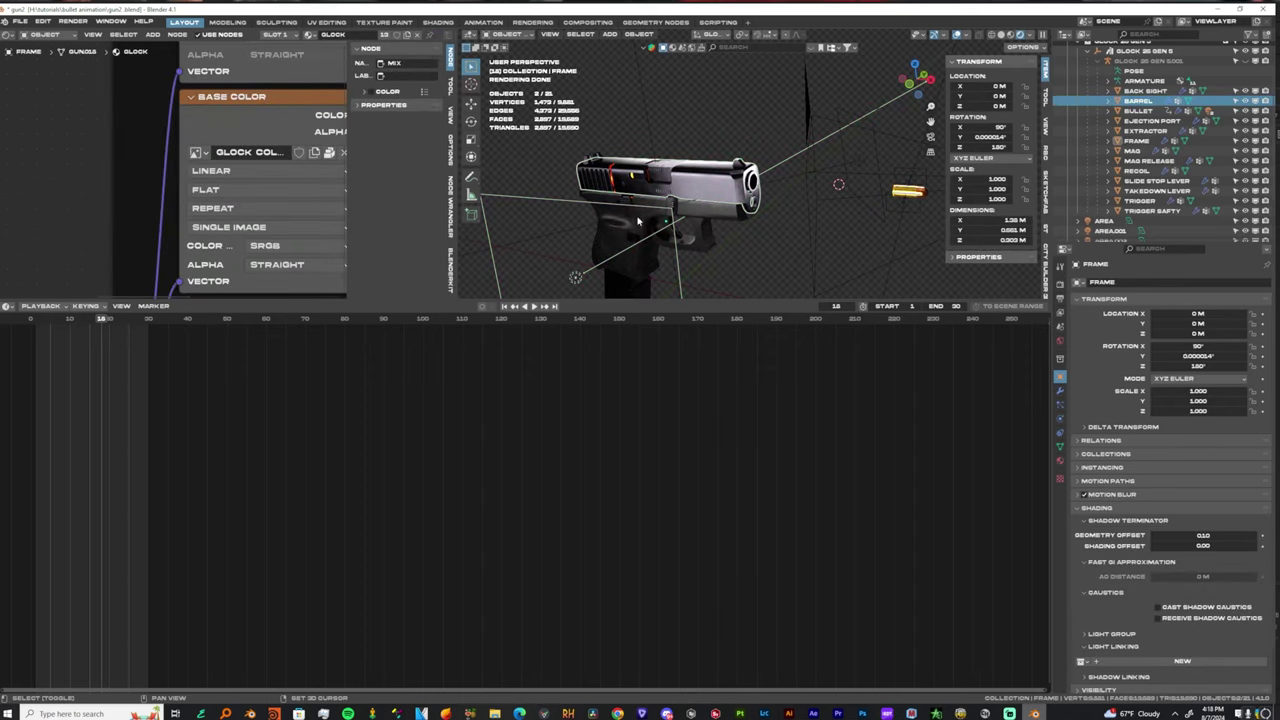
{"action": "left_click", "coordinate": [630, 231], "text": "shift"}
{"action": "left_click", "coordinate": [634, 289], "text": "shift"}
{"action": "key", "text": "g"}
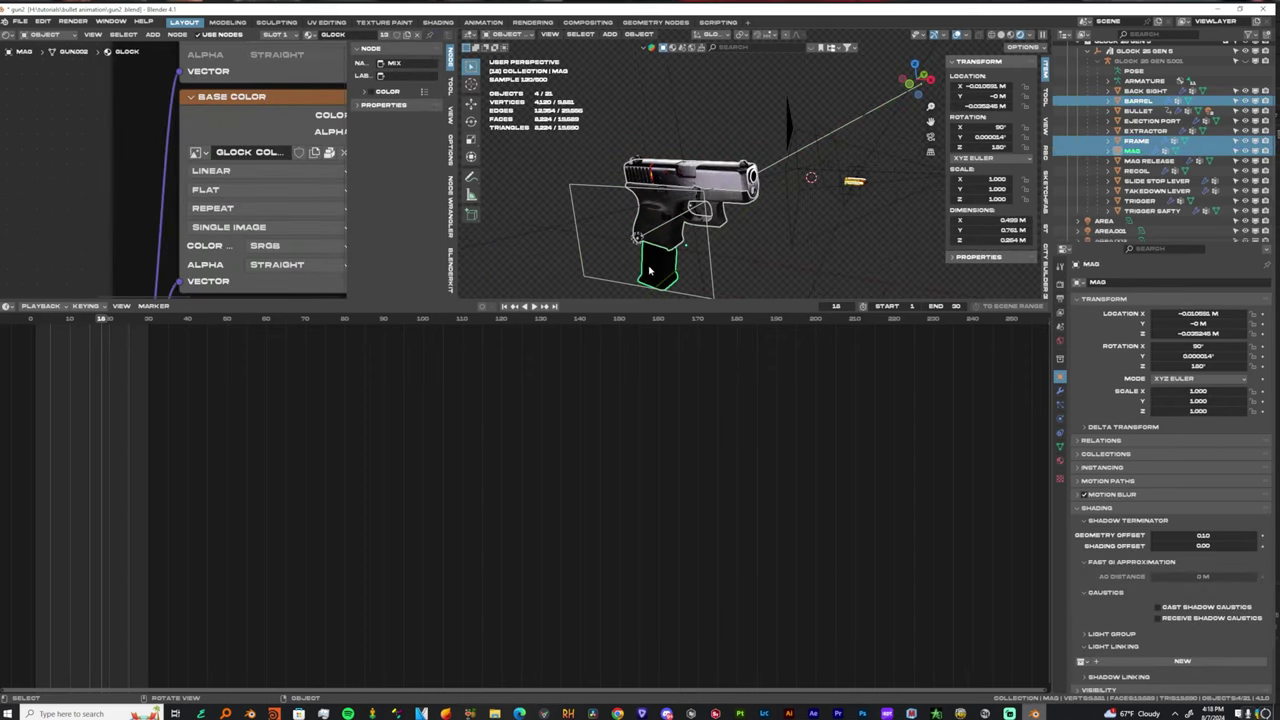
{"action": "mouse_move", "coordinate": [660, 263]}
{"action": "middle_mouse_down"}
{"action": "mouse_move", "coordinate": [697, 262]}
{"action": "mouse_move", "coordinate": [660, 277]}
{"action": "middle_mouse_up"}
{"action": "left_click", "coordinate": [650, 243], "text": "shift"}
{"action": "scroll", "coordinate": [674, 263], "scroll_direction": "down", "scroll_amount": 2}
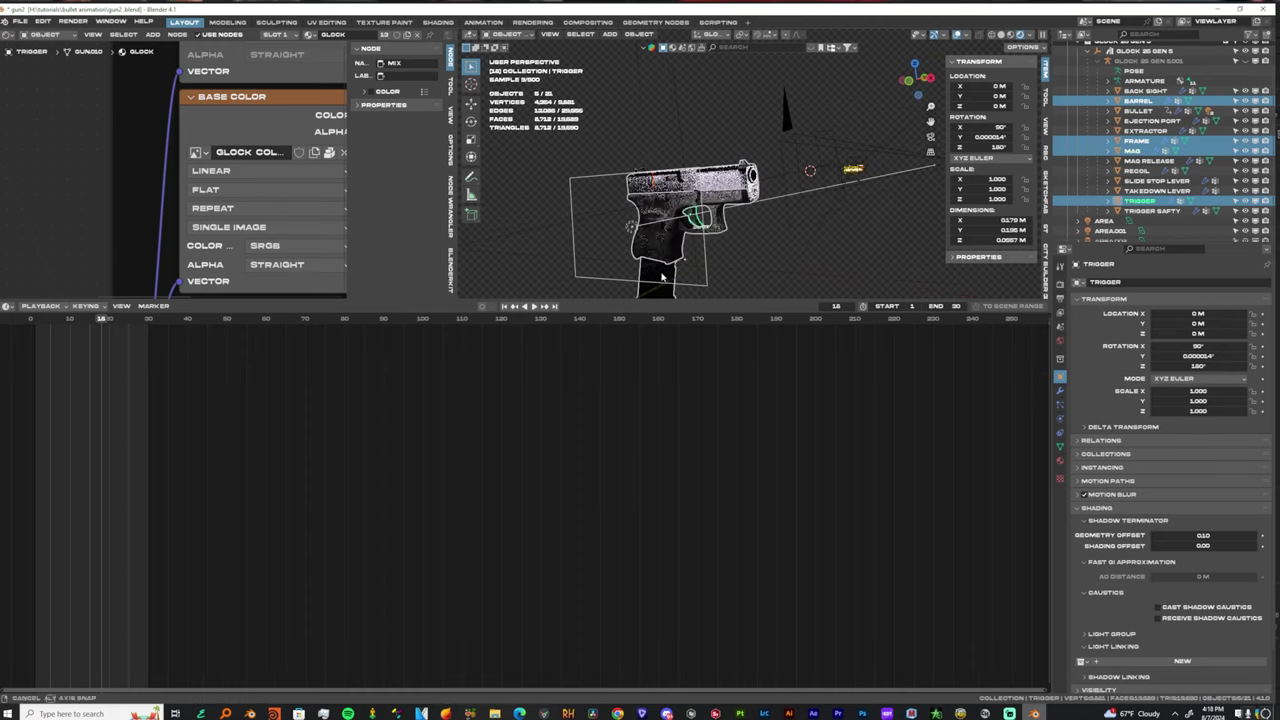
{"action": "left_click", "coordinate": [627, 225], "text": "shift"}
{"action": "left_click_drag", "start_coordinate": [1132, 146], "coordinate": [1152, 535]}
Select the first gun area light near the muzzle and create a new light linking collection for it.
{"action": "middle_click_drag", "start_coordinate": [826, 213], "coordinate": [805, 255]}
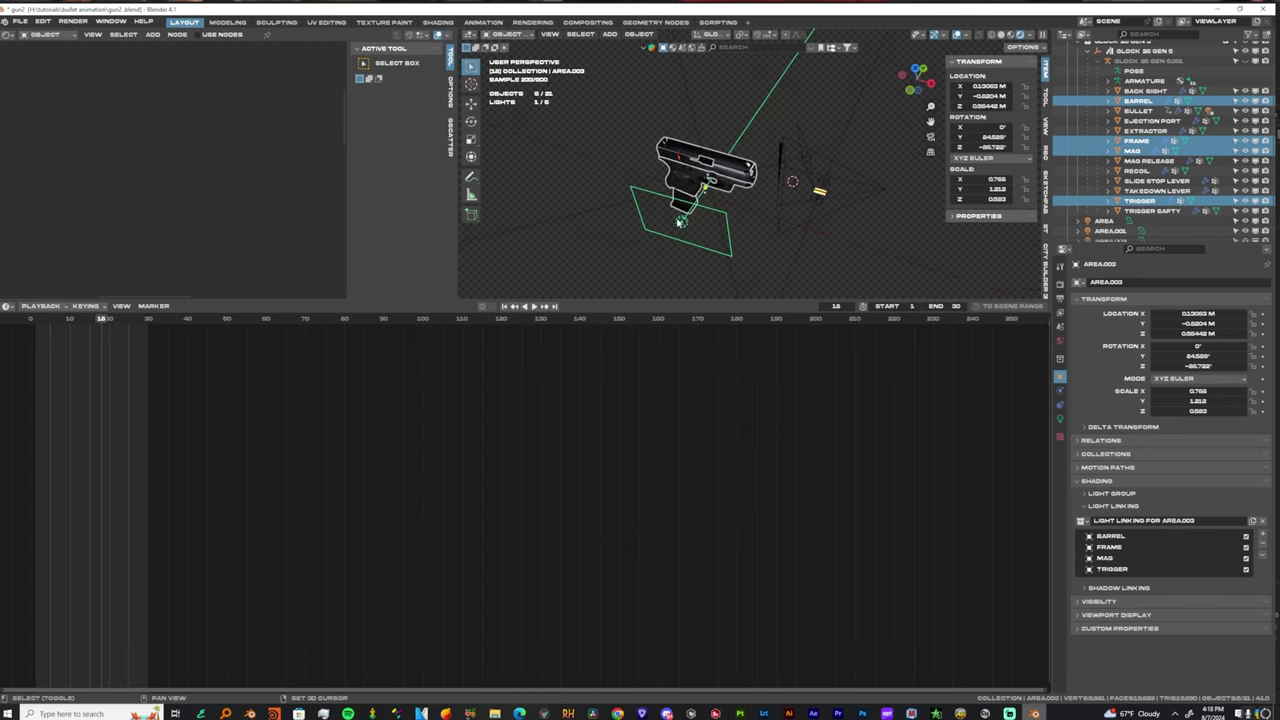
{"action": "middle_click_drag", "start_coordinate": [745, 167], "coordinate": [644, 186]}
{"action": "left_click", "coordinate": [809, 173]}
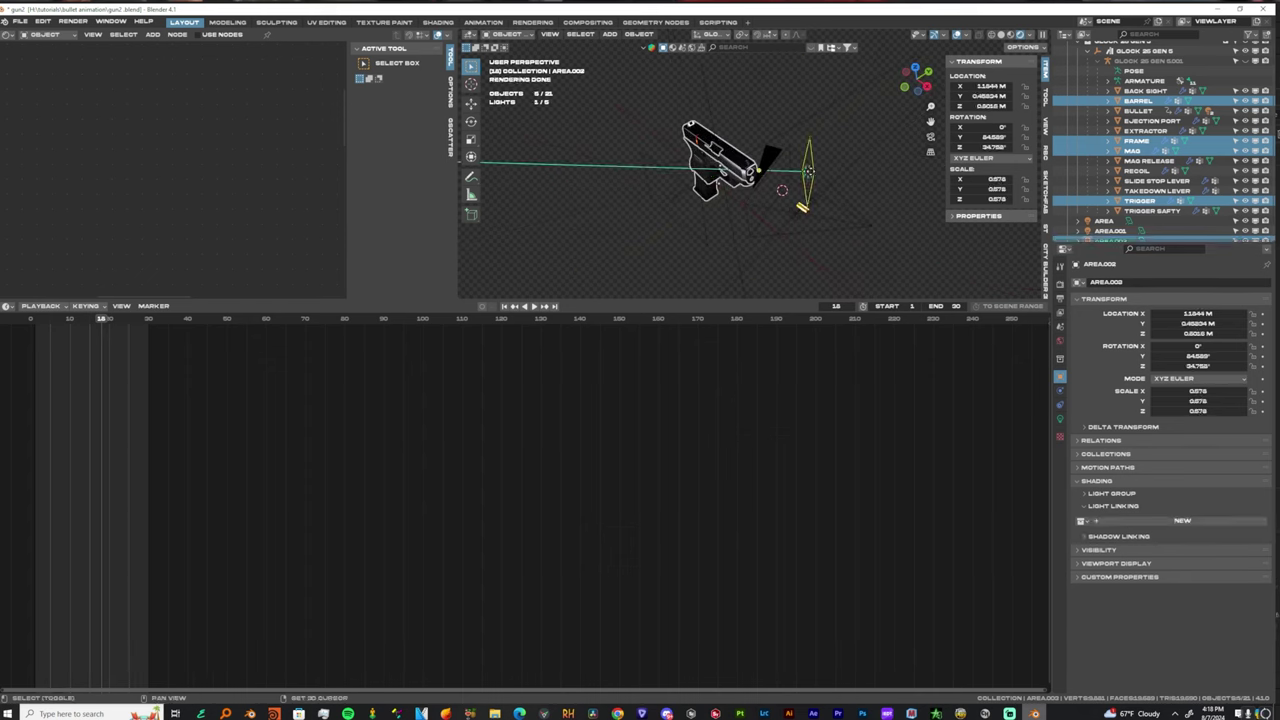
{"action": "middle_click_drag", "start_coordinate": [760, 170], "coordinate": [932, 201]}
{"action": "left_click", "coordinate": [1097, 521]}
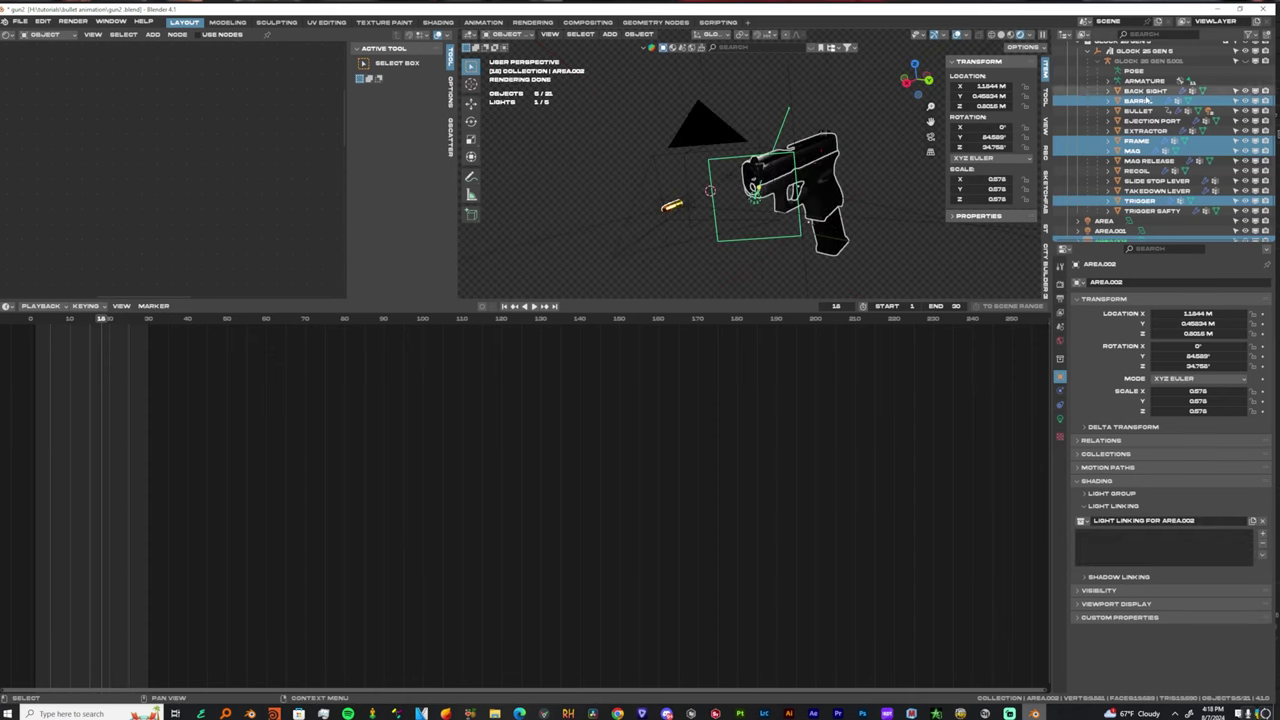
Add the gun's barrel, ejection port, frame and trigger to the muzzle-side area light's light linking collection.
{"action": "left_click", "coordinate": [1137, 102]}
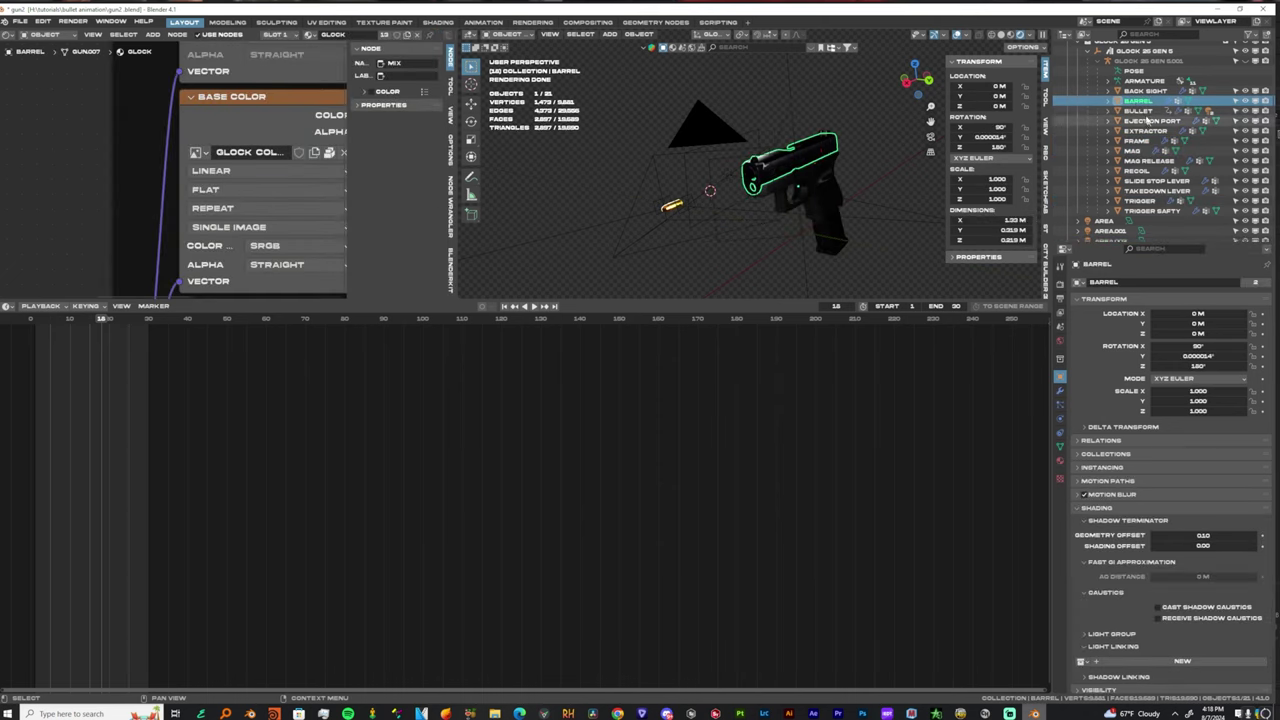
{"action": "scroll", "coordinate": [740, 200], "scroll_direction": "up", "scroll_amount": 5}
{"action": "middle_click_drag", "start_coordinate": [708, 206], "coordinate": [752, 203]}
{"action": "left_click", "coordinate": [756, 193]}
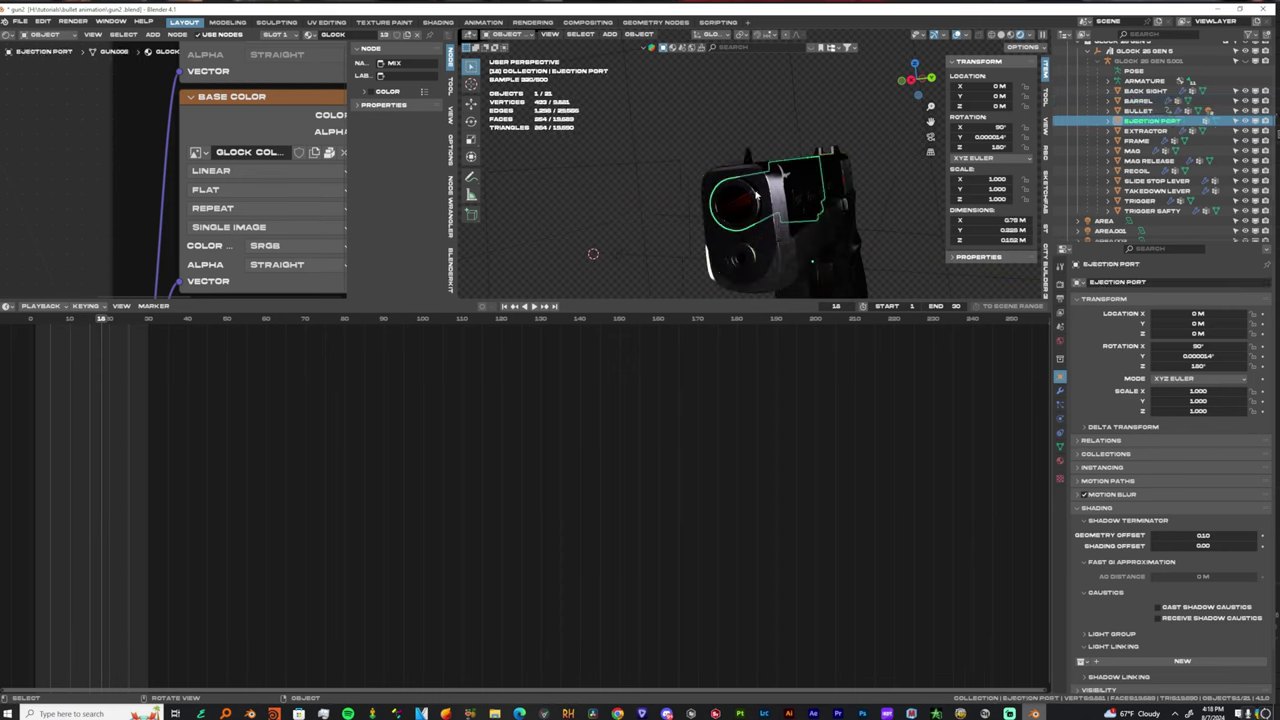
{"action": "left_click", "coordinate": [762, 182], "text": "shift"}
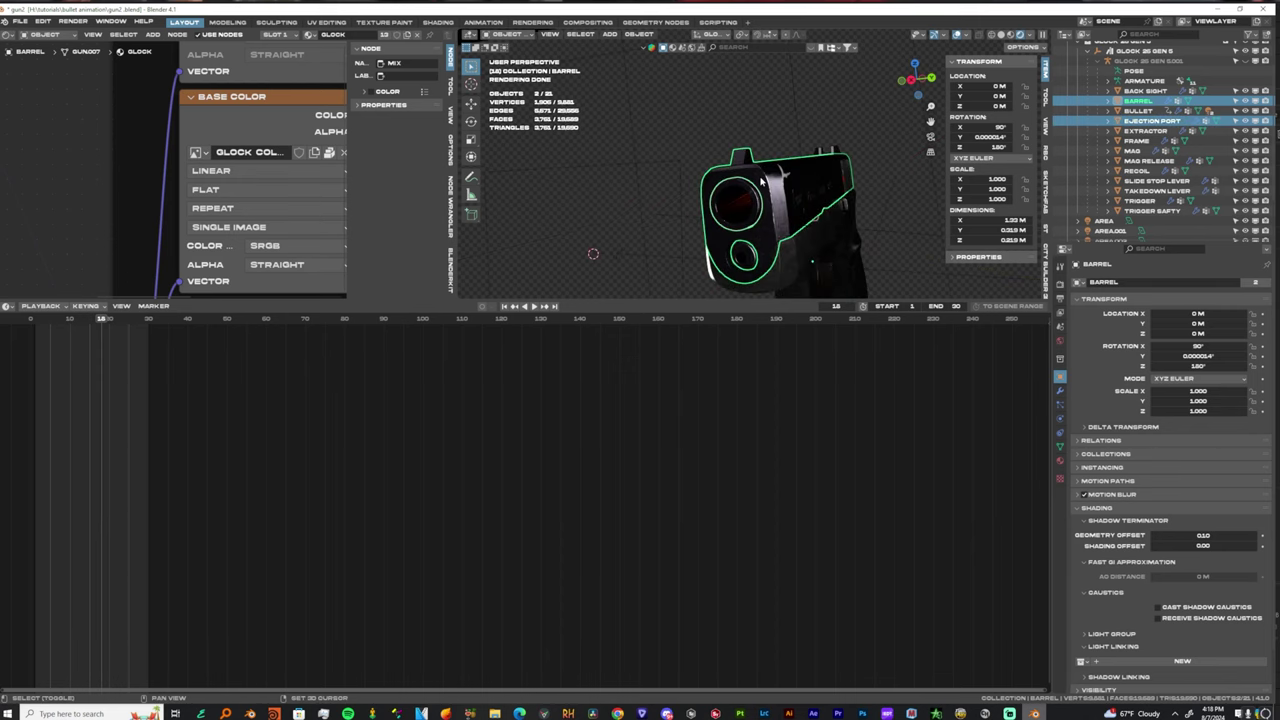
{"action": "left_click", "coordinate": [788, 260], "text": "shift"}
{"action": "middle_click_drag", "start_coordinate": [800, 261], "coordinate": [800, 232]}
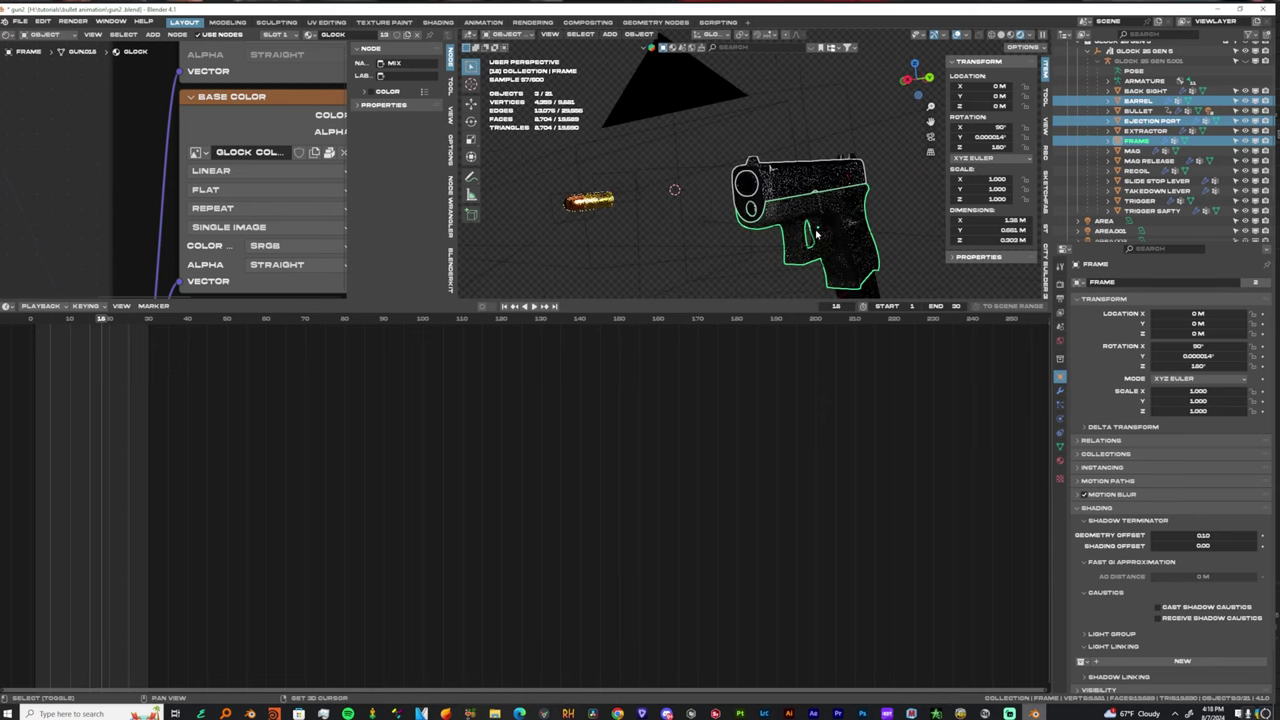
{"action": "left_click", "coordinate": [703, 220], "text": "shift"}
{"action": "middle_click_drag", "start_coordinate": [703, 220], "coordinate": [812, 208]}
{"action": "key", "text": "ctrl+z"}
{"action": "left_click", "coordinate": [842, 221], "text": "shift"}
{"action": "left_click", "coordinate": [795, 201], "text": "shift"}
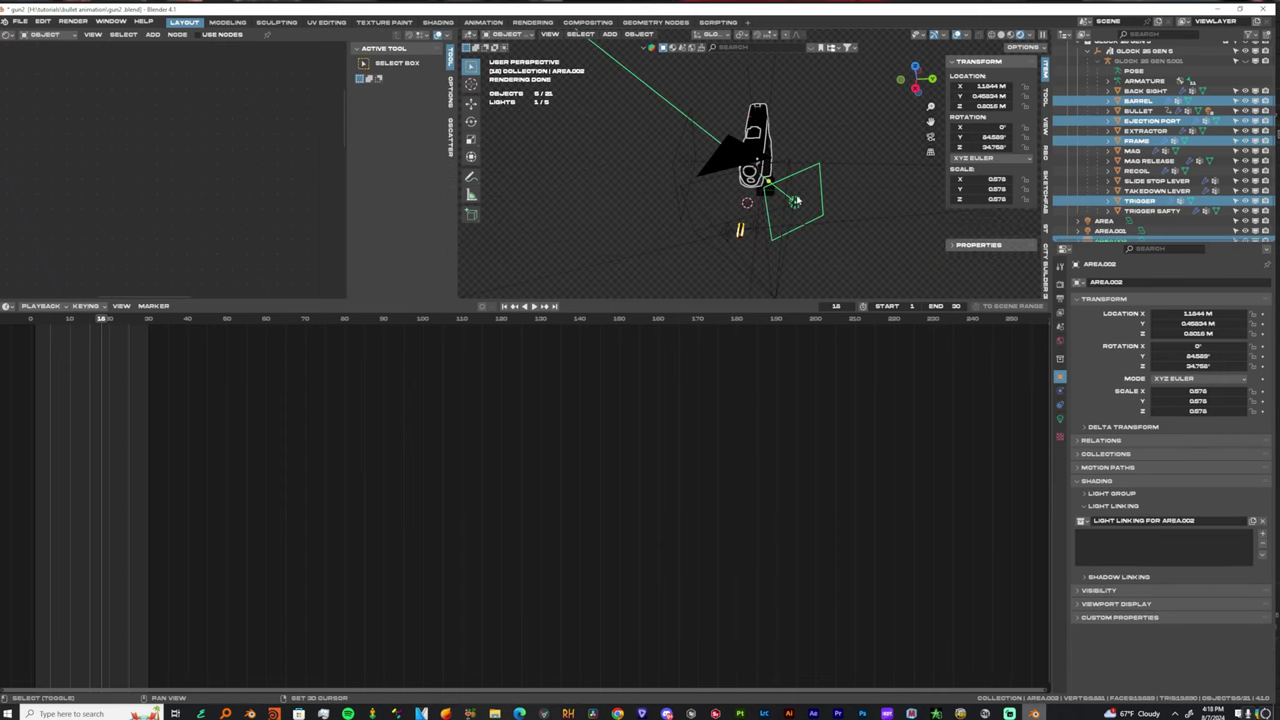
{"action": "left_click", "coordinate": [1115, 545]}
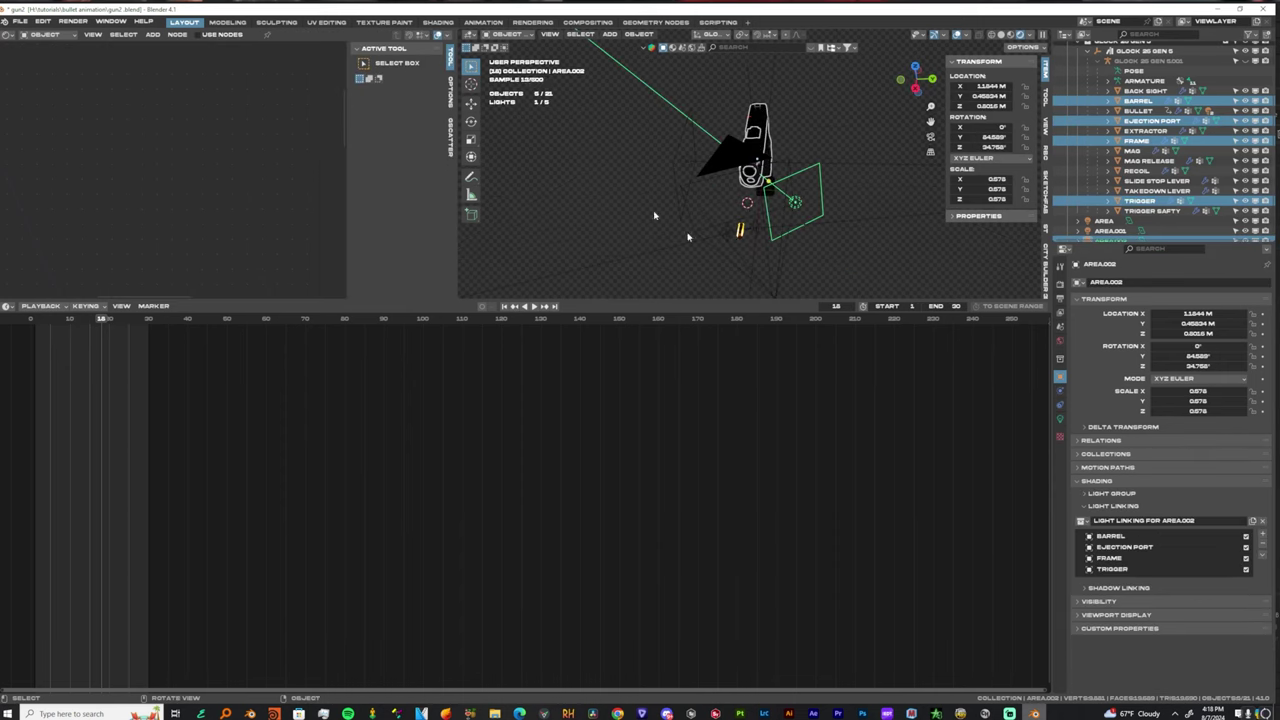
{"action": "scroll", "coordinate": [800, 180], "scroll_direction": "up", "scroll_amount": 5}
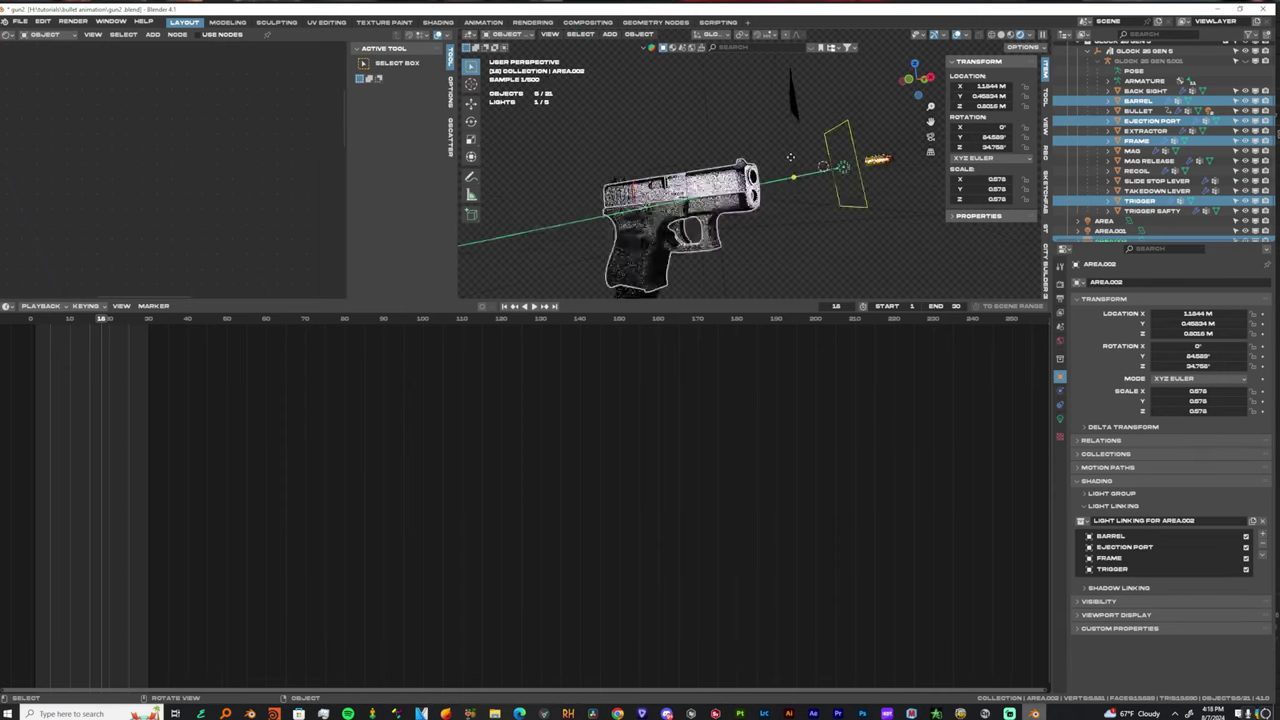
Play the animation through the camera to check how the gun and bullet are lit.
{"action": "middle_click_drag", "start_coordinate": [850, 195], "coordinate": [755, 215]}
{"action": "key", "text": "KP_0"}
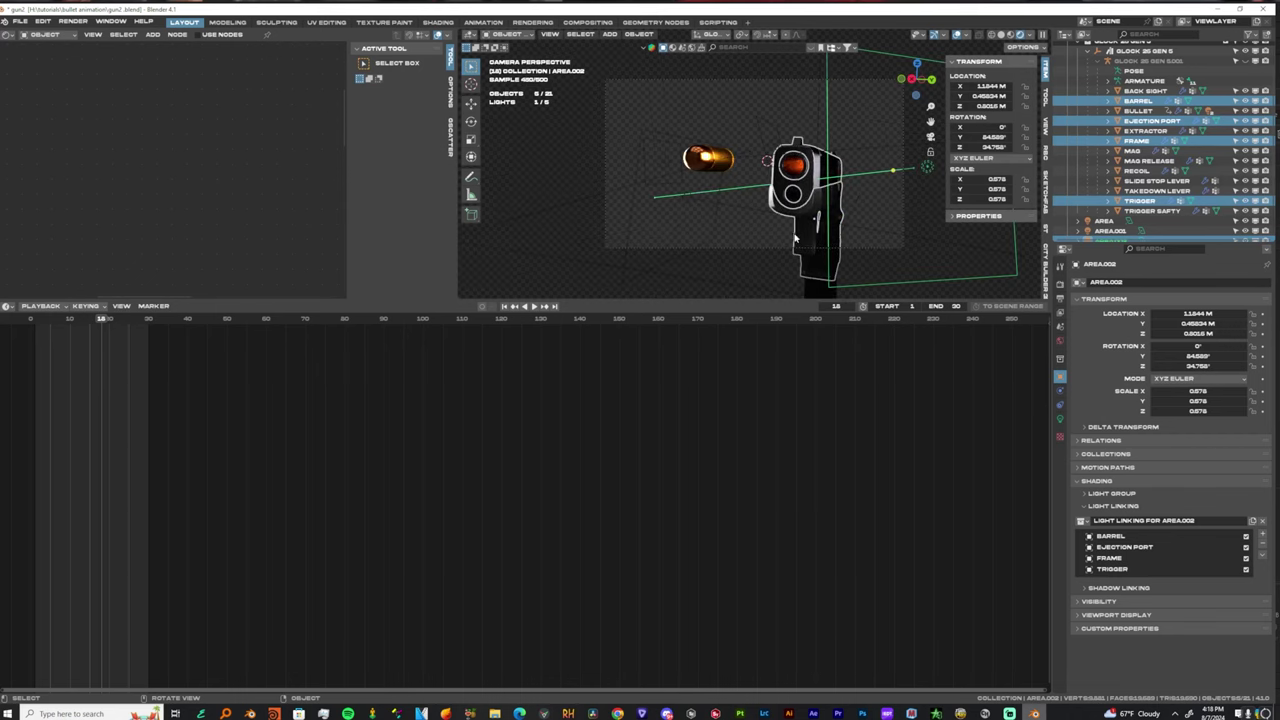
{"action": "key", "text": "space"}
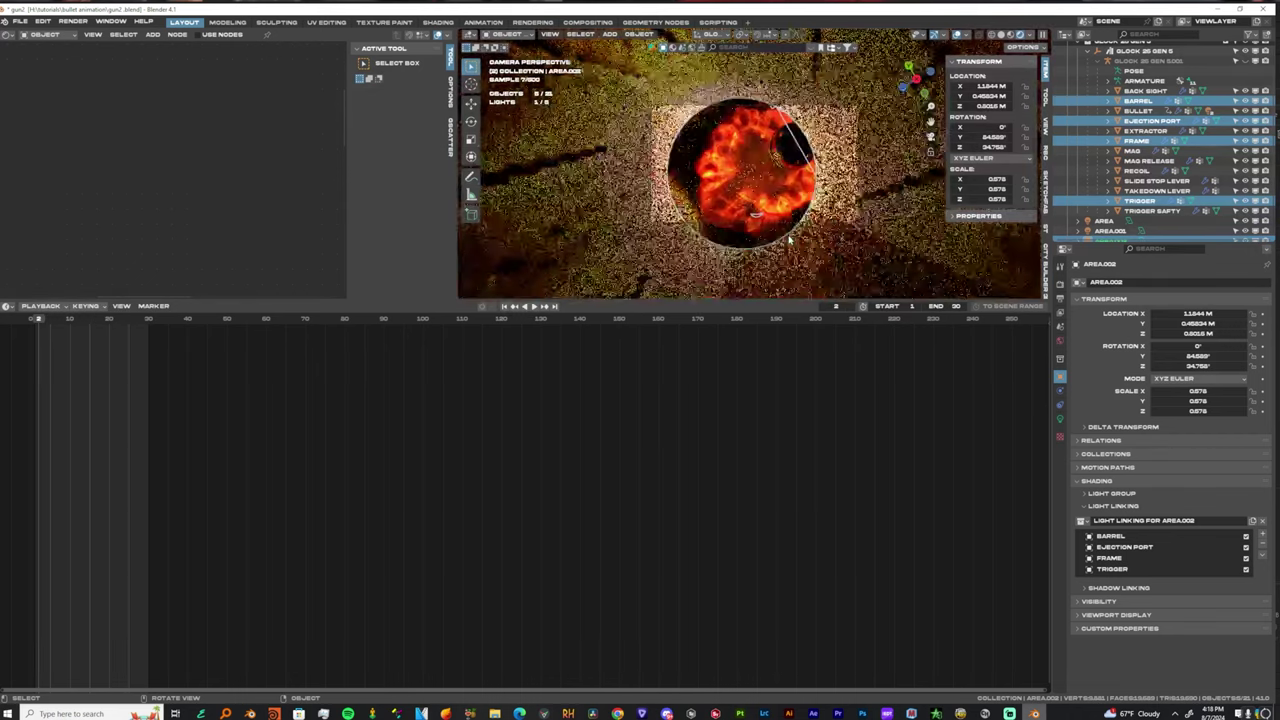
{"action": "key", "text": "space"}
{"action": "key", "text": "space"}
Snap the 3D cursor to the centre of the gun barrel's mesh geometry.
{"action": "middle_click_drag", "start_coordinate": [789, 240], "coordinate": [744, 162]}
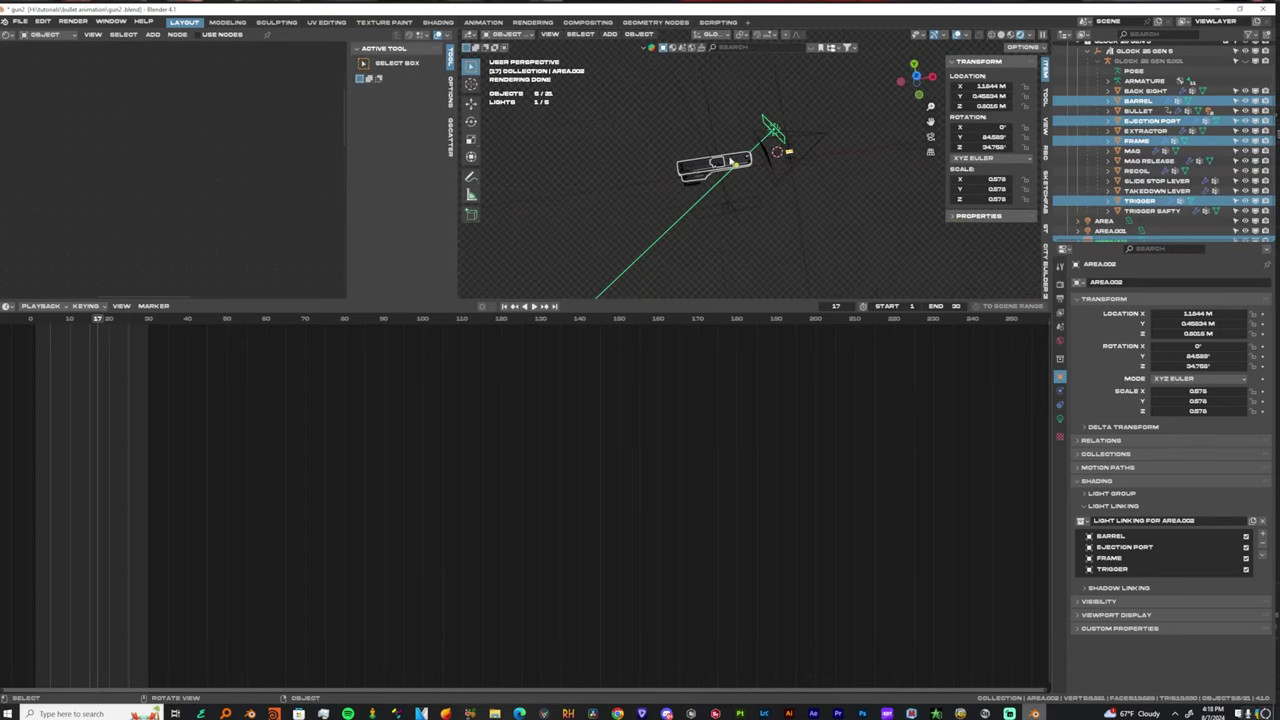
{"action": "left_click", "coordinate": [731, 162]}
{"action": "key", "text": "Tab"}
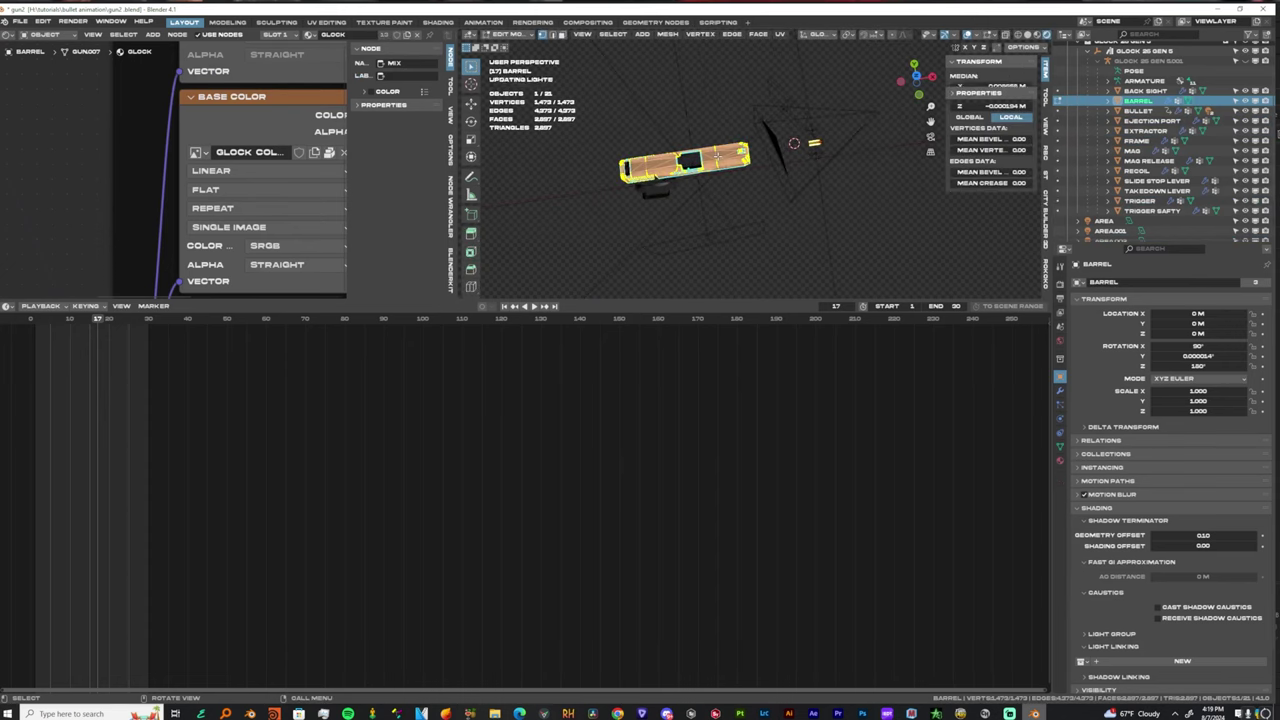
{"action": "key", "text": "shift+s"}
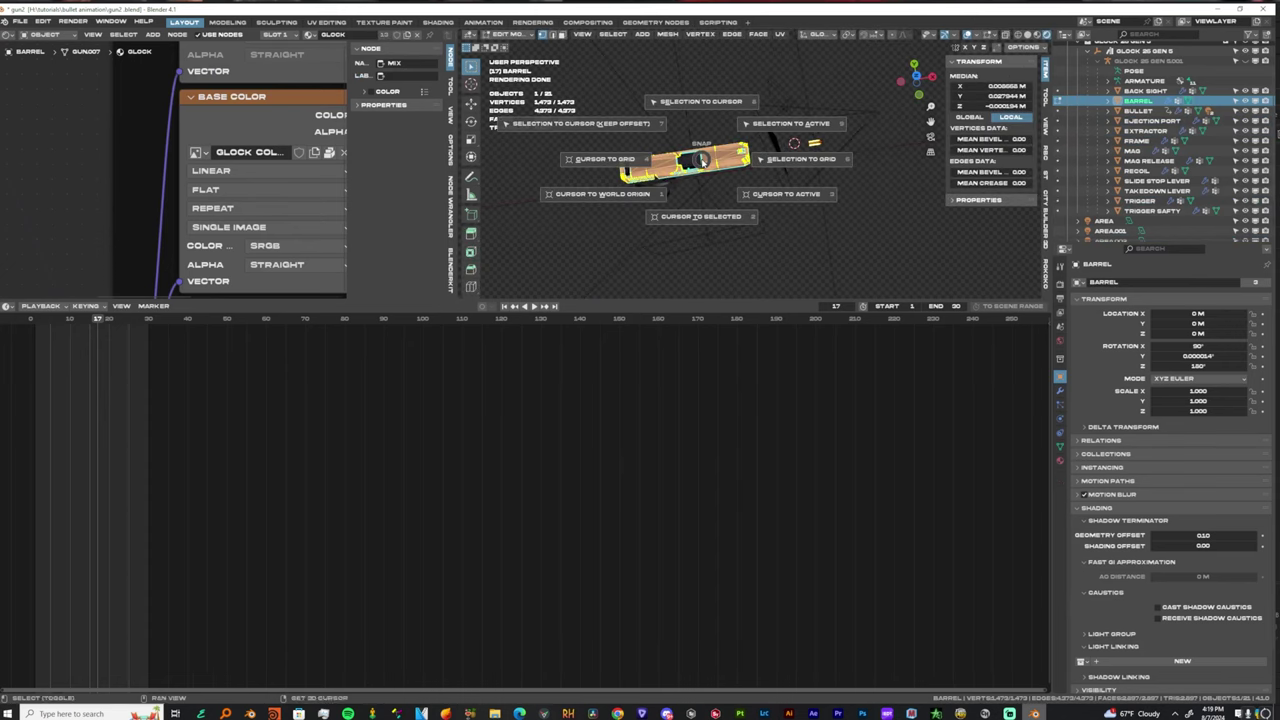
{"action": "left_click", "coordinate": [697, 216]}
{"action": "key", "text": "Tab"}
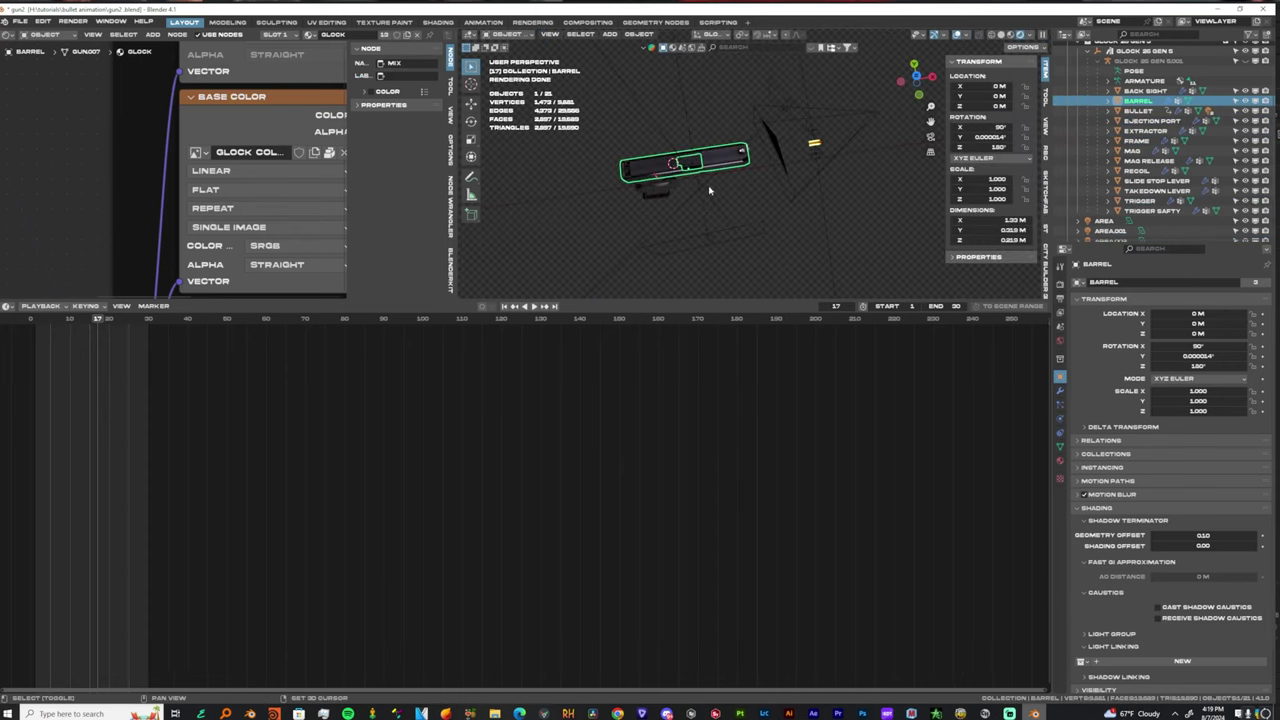
Add a cube at the 3D cursor and move it along the X axis to about 0.255 m.
{"action": "key", "text": "shift+a"}
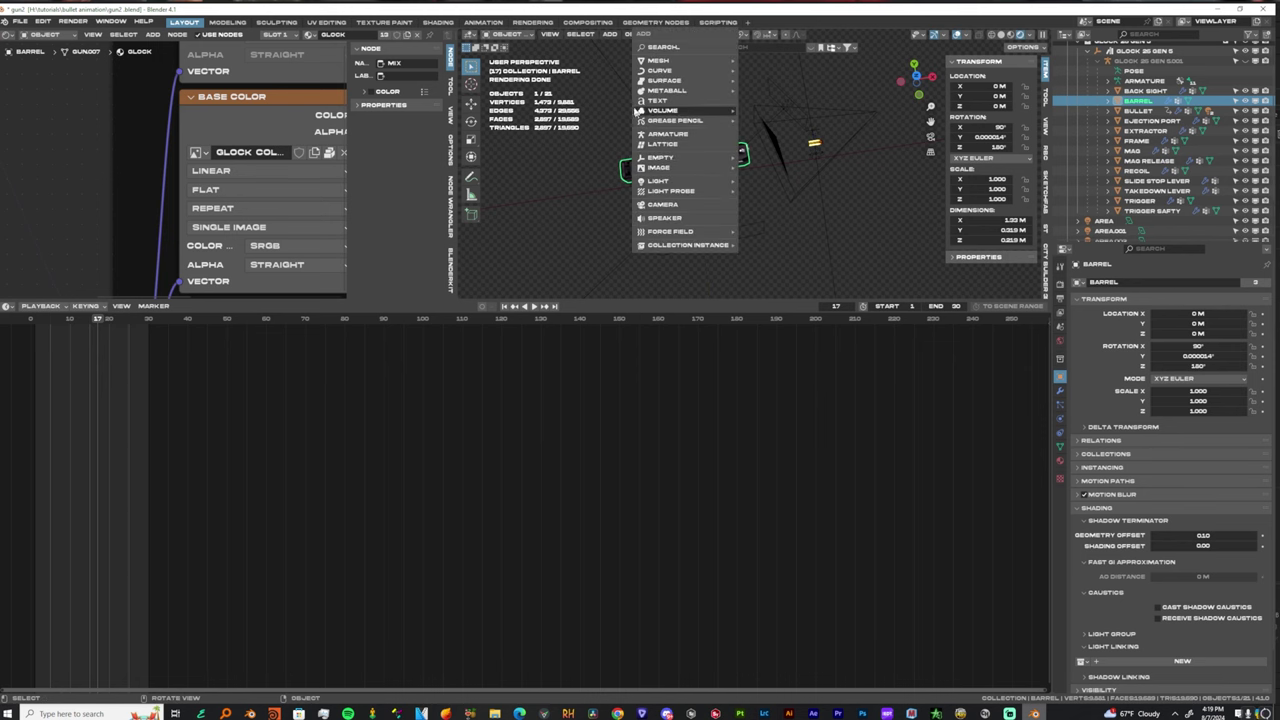
{"action": "mouse_move", "coordinate": [700, 61]}
{"action": "left_click", "coordinate": [764, 70]}
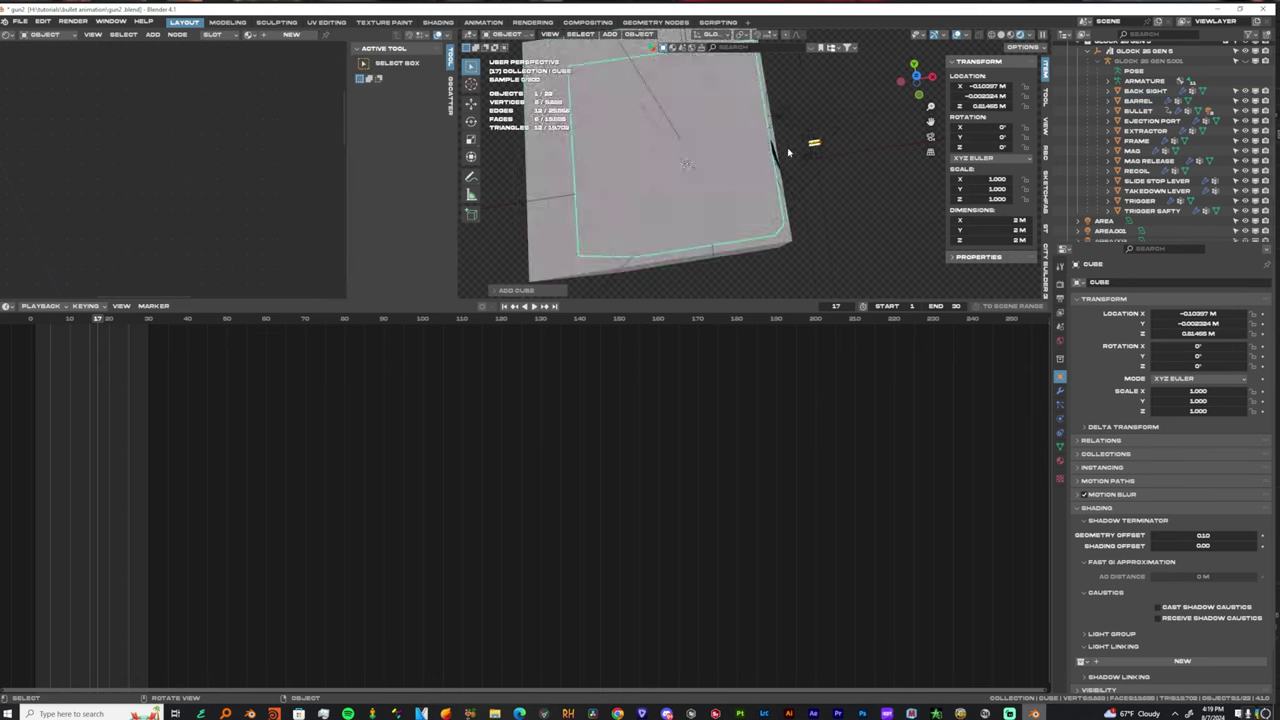
{"action": "key", "text": "g"}
{"action": "key", "text": "x"}
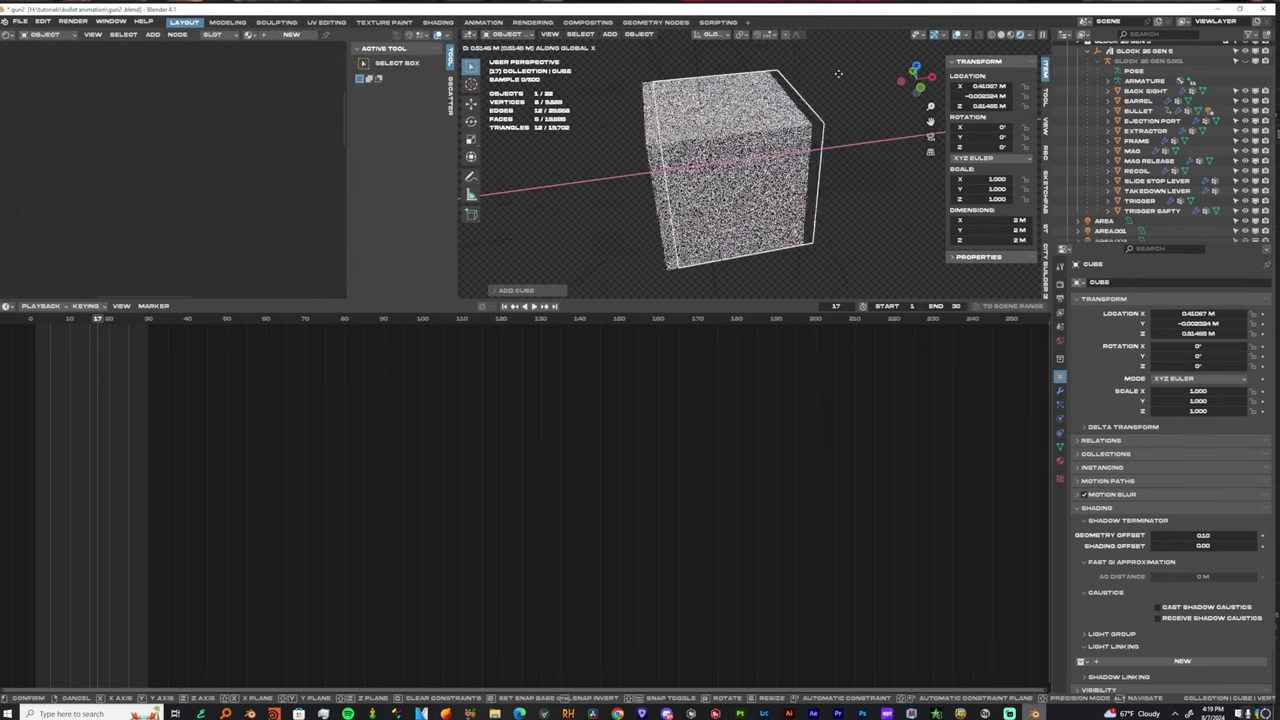
{"action": "left_click", "coordinate": [815, 143]}
Scale the cube along the Z axis to about 1.304 so it is taller around the gun.
{"action": "middle_click_drag", "start_coordinate": [815, 143], "coordinate": [866, 103]}
{"action": "key", "text": "s"}
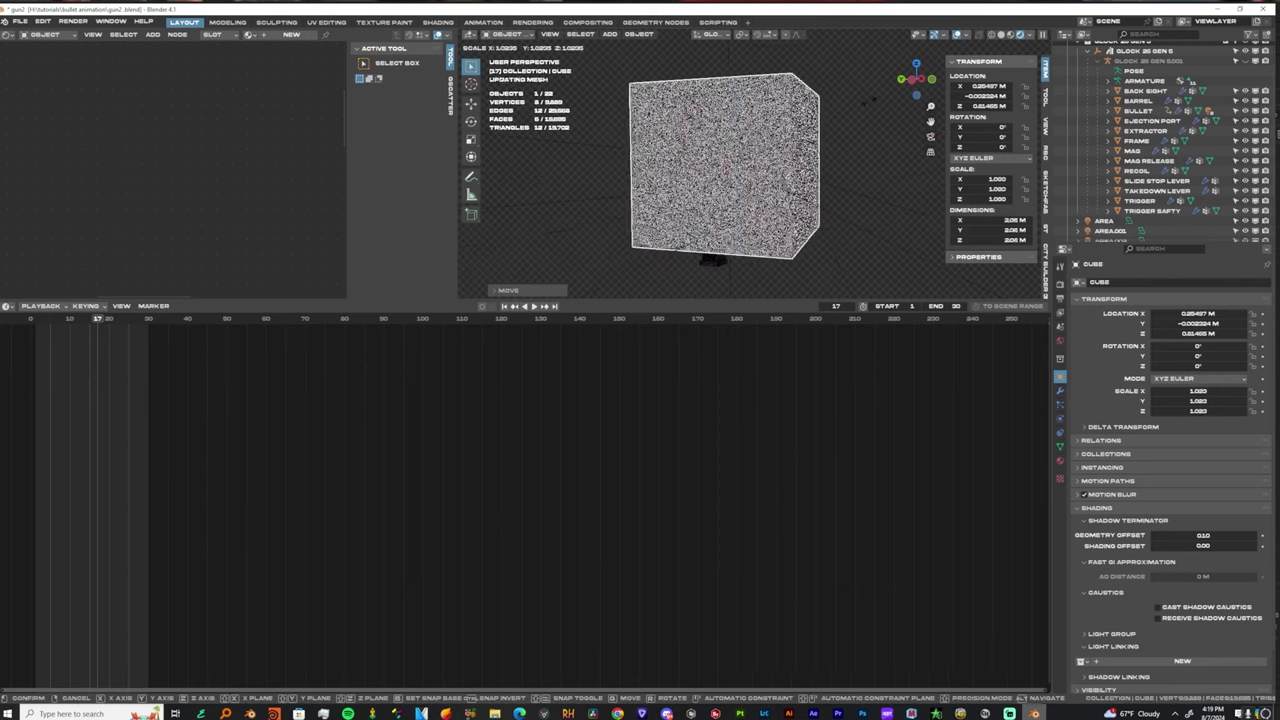
{"action": "key", "text": "z"}
{"action": "left_click", "coordinate": [849, 132]}
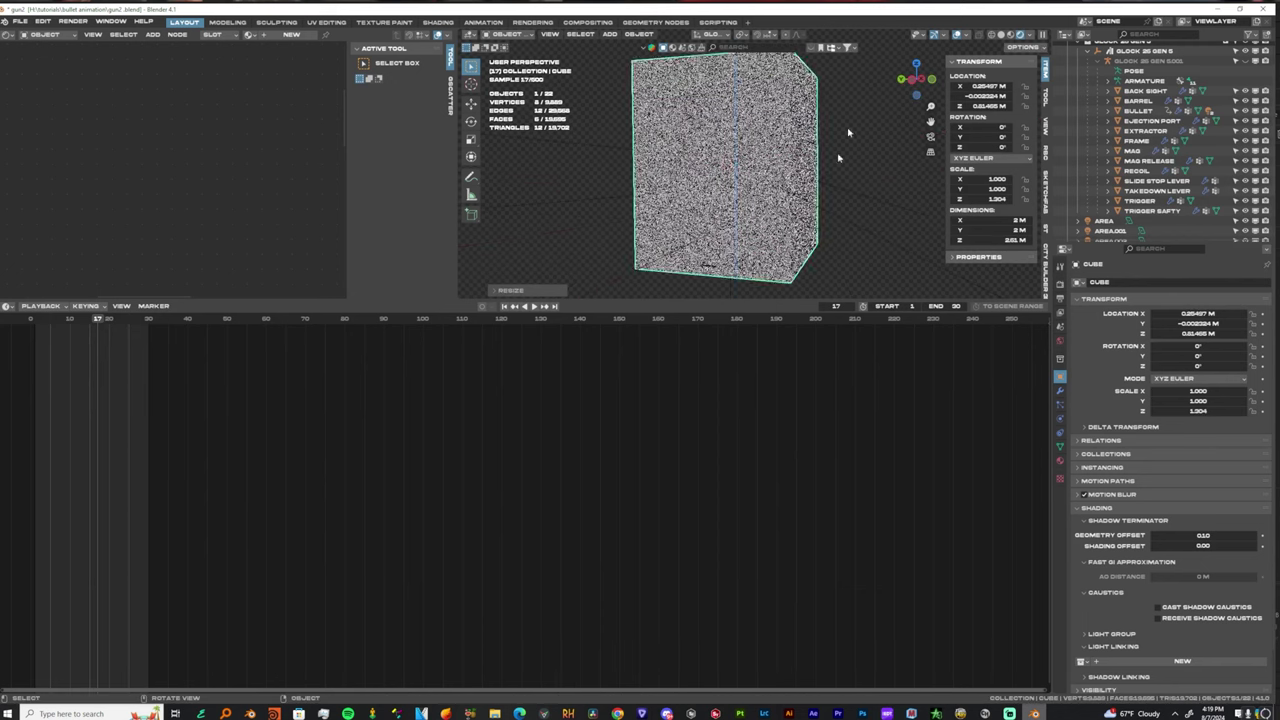
Stretch the cube's mesh along the X axis to about 7.61 m to cover the bullet's path at frame 30.
{"action": "scroll", "coordinate": [849, 134], "scroll_direction": "down", "scroll_amount": 3}
{"action": "key", "text": "space"}
{"action": "middle_click_drag", "start_coordinate": [837, 228], "coordinate": [820, 248]}
{"action": "key", "text": "space"}
{"action": "scroll", "coordinate": [787, 232], "scroll_direction": "down", "scroll_amount": 3}
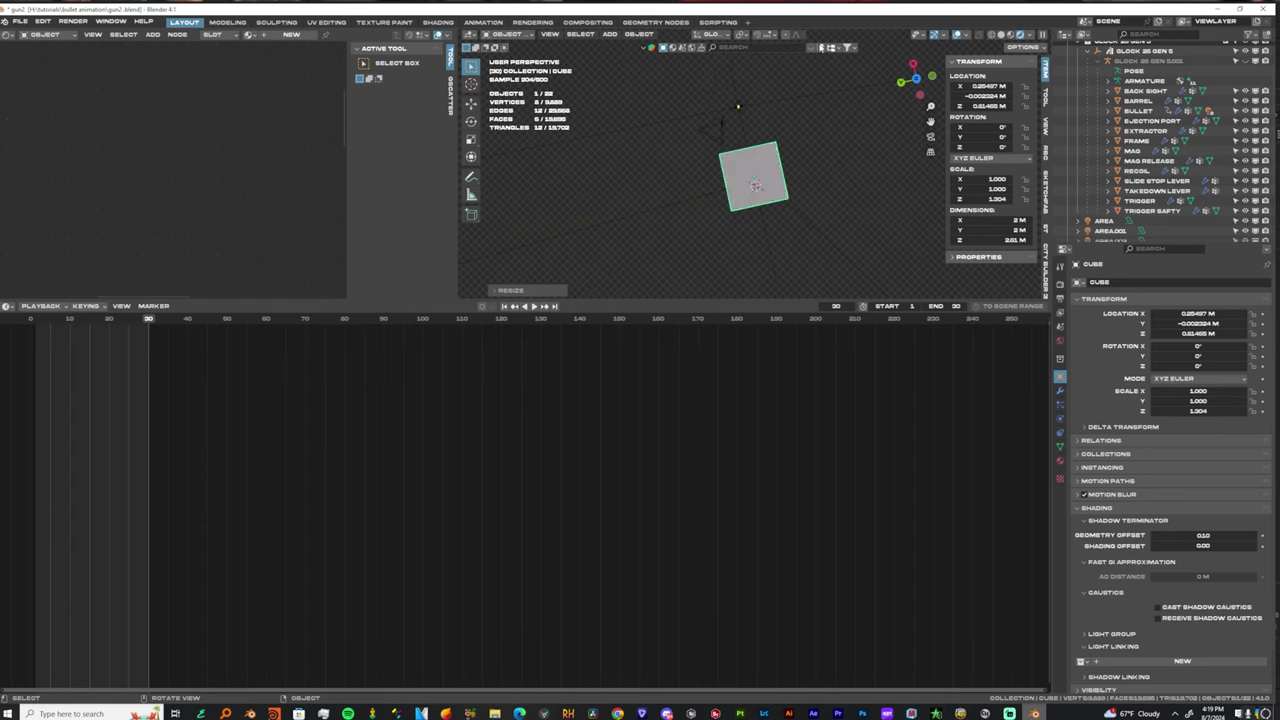
{"action": "scroll", "coordinate": [833, 183], "scroll_direction": "down", "scroll_amount": 2}
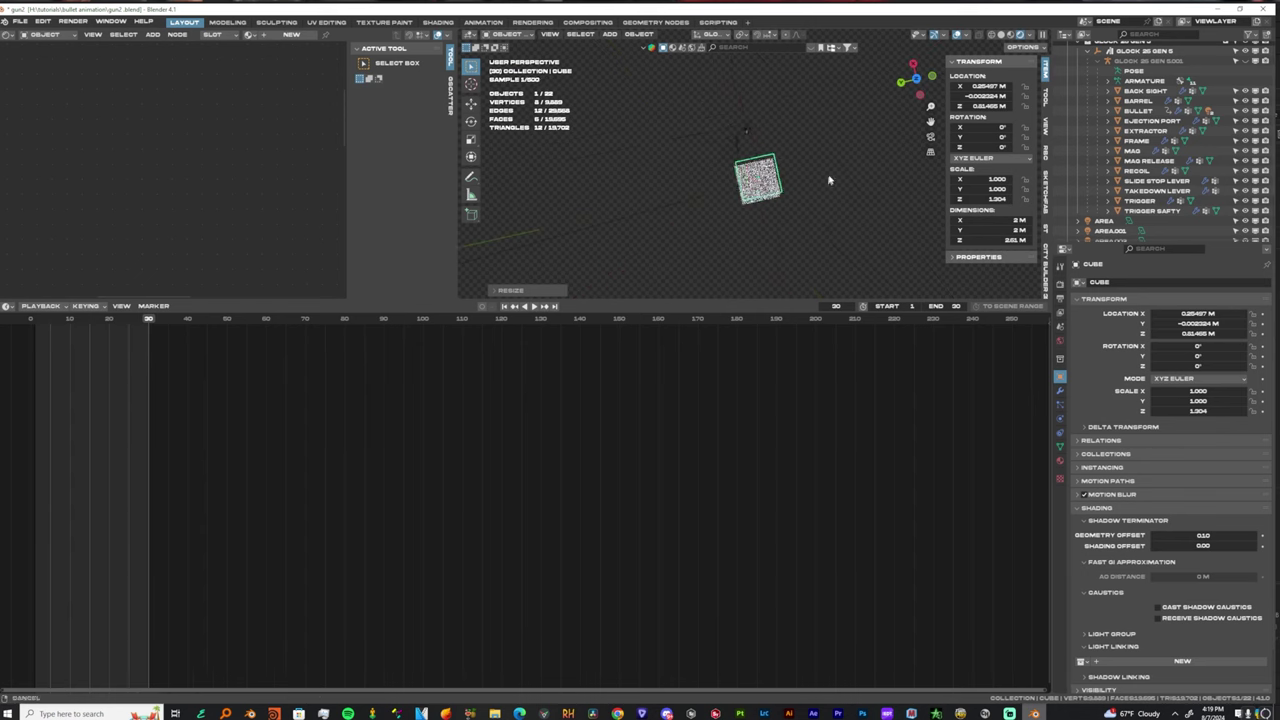
{"action": "middle_click_drag", "start_coordinate": [829, 181], "coordinate": [842, 174]}
{"action": "key", "text": "Tab"}
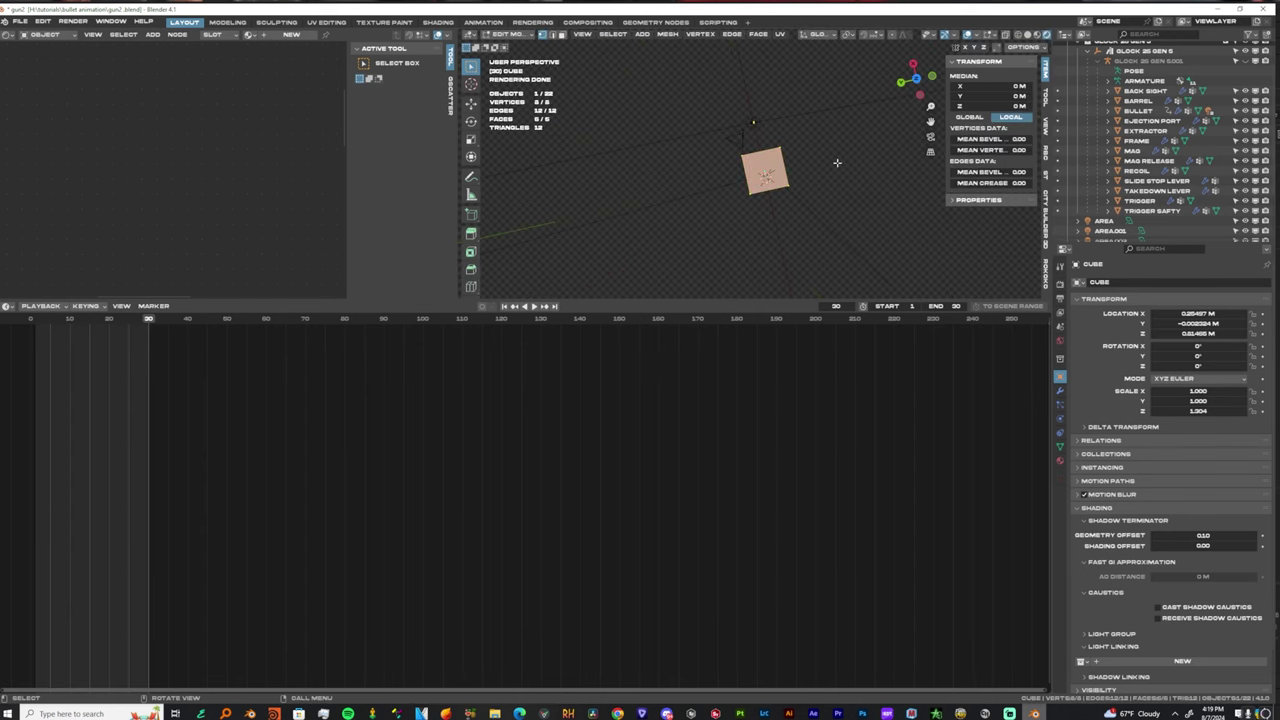
{"action": "key", "text": "s"}
{"action": "key", "text": "x"}
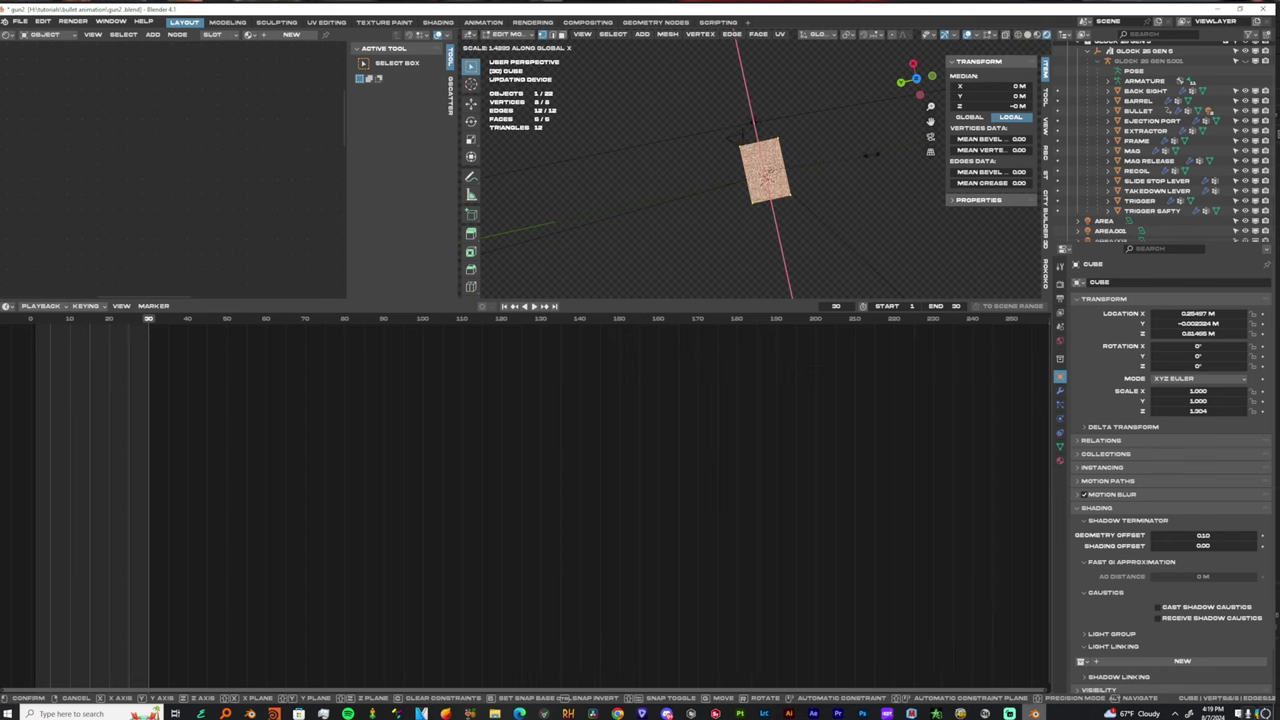
{"action": "key", "text": "Return"}
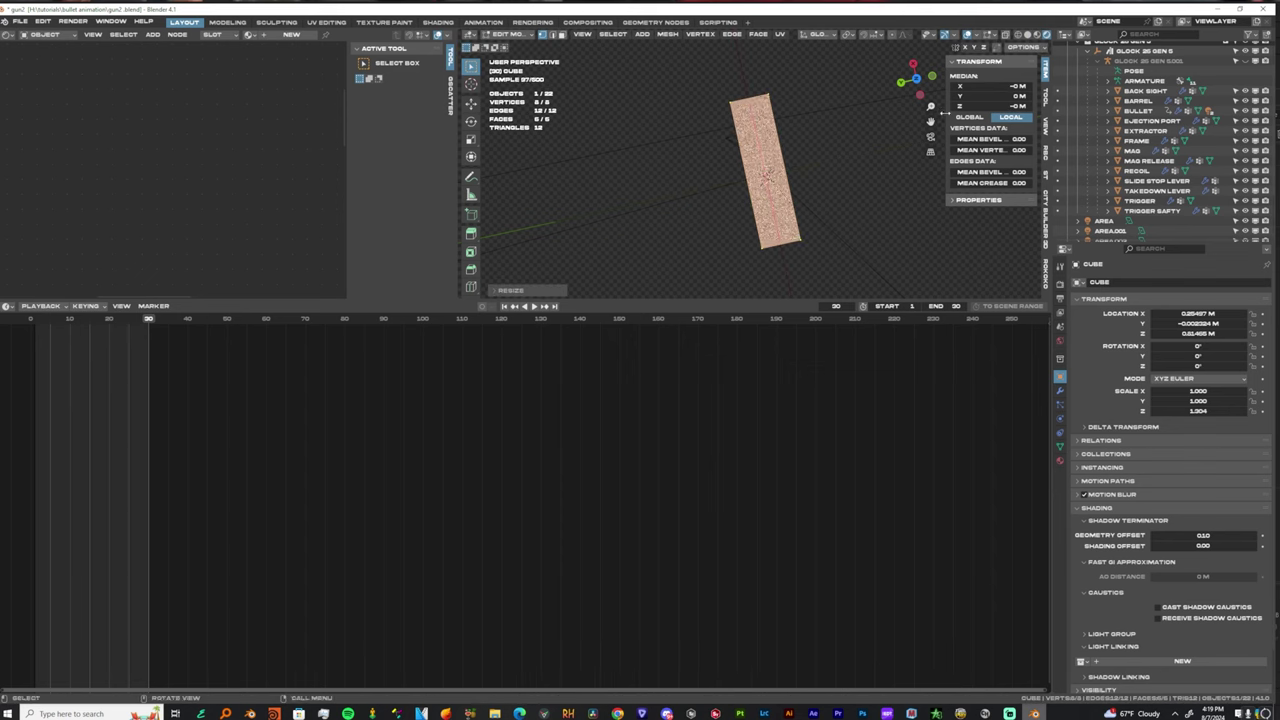
Widen the cube's mesh along the Y axis to about 5.75 m and return to object mode.
{"action": "key", "text": "g"}
{"action": "key", "text": "y"}
{"action": "key", "text": "s"}
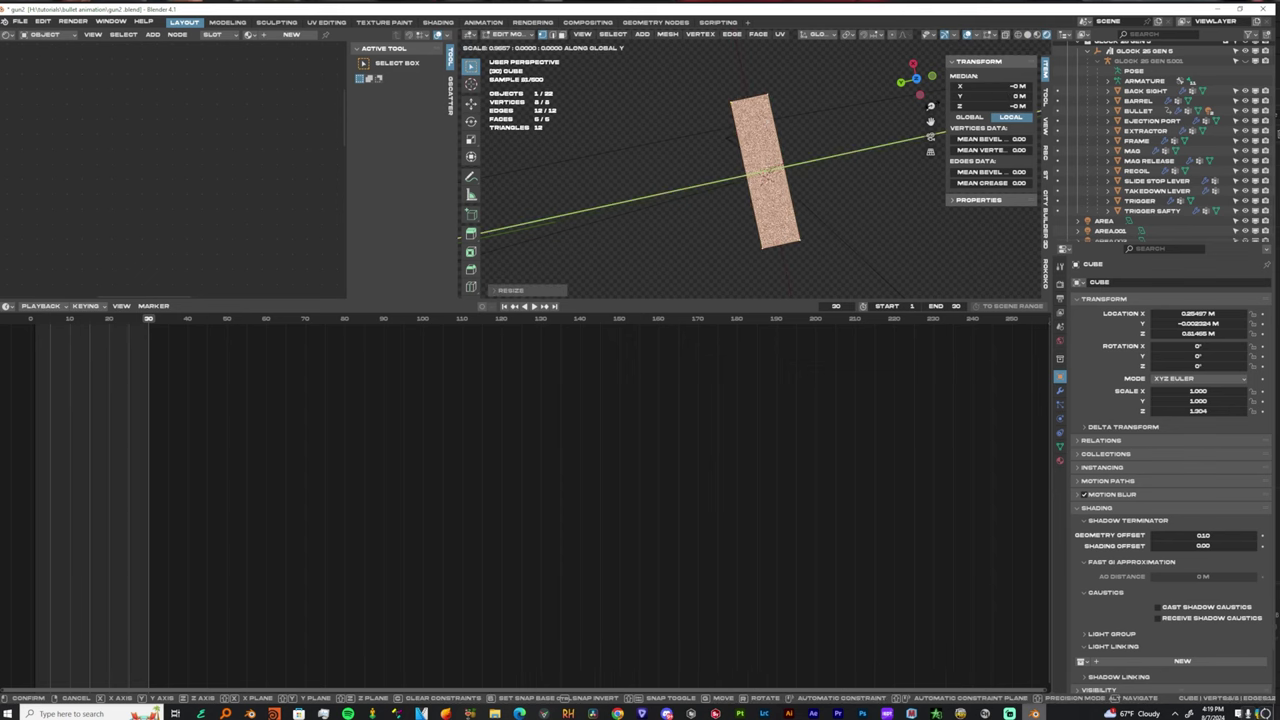
{"action": "key", "text": "Return"}
{"action": "middle_click_drag", "start_coordinate": [768, 165], "coordinate": [822, 180]}
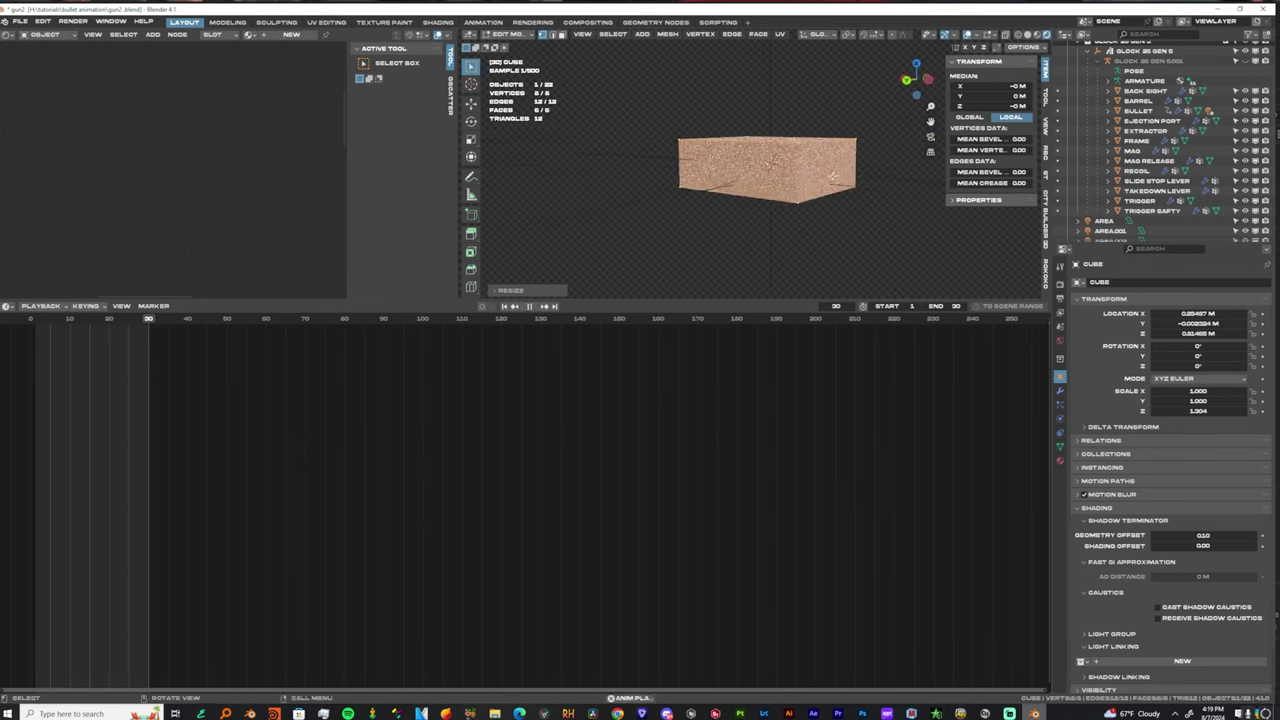
{"action": "key", "text": "space"}
{"action": "key", "text": "Tab"}
Create a new material for the enclosing cube and name it Volume.
{"action": "middle_click_drag", "start_coordinate": [775, 150], "coordinate": [826, 189]}
{"action": "left_click", "coordinate": [6, 35]}
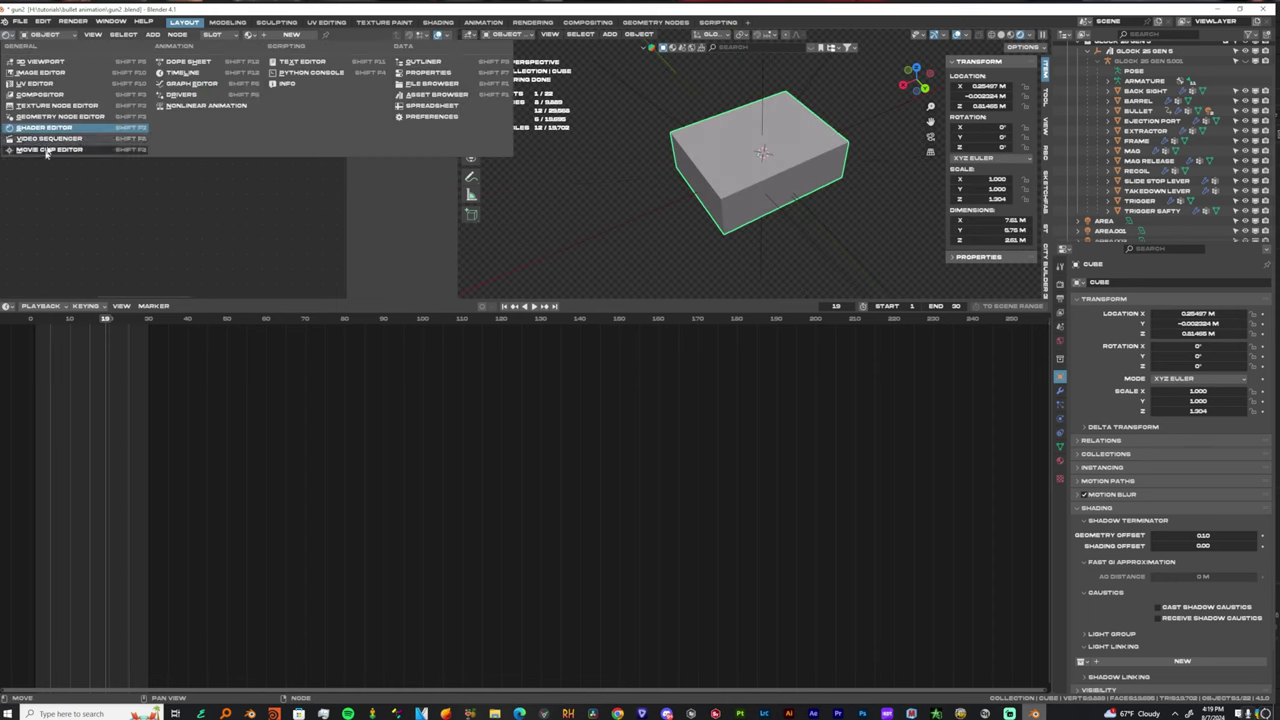
{"action": "left_click", "coordinate": [263, 36]}
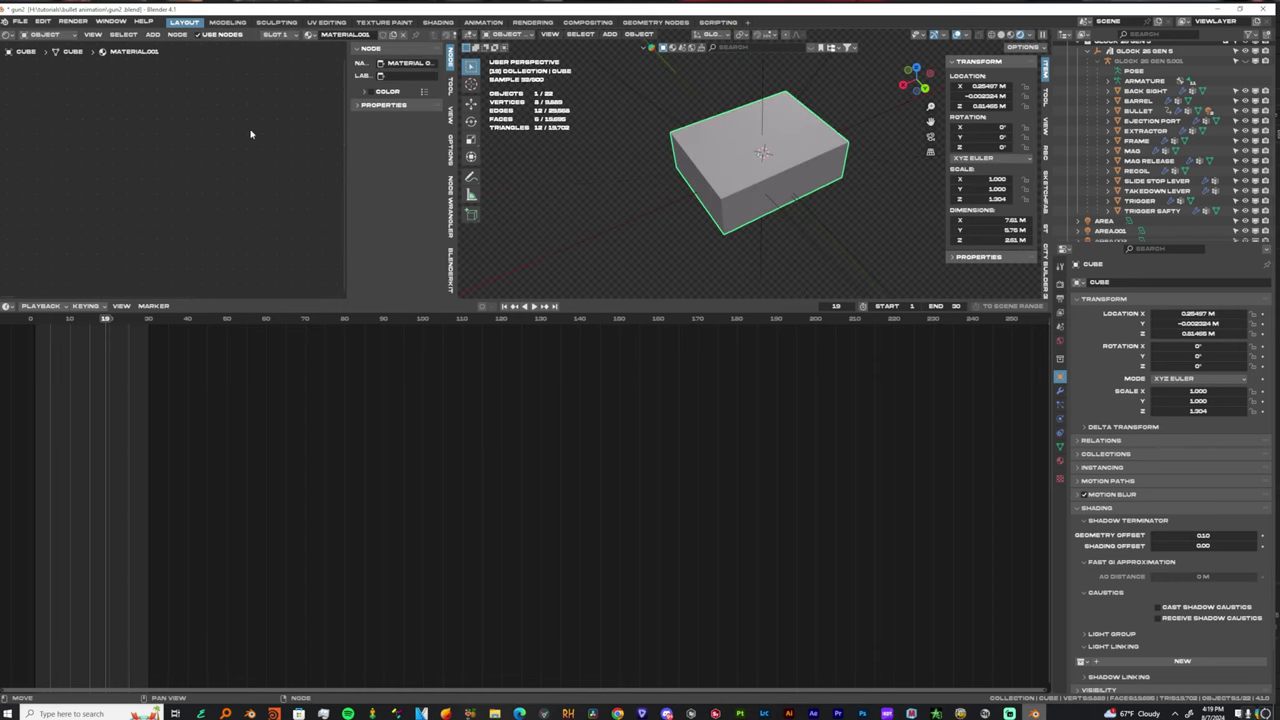
{"action": "scroll", "coordinate": [281, 102], "scroll_direction": "down", "scroll_amount": 4}
{"action": "middle_click_drag", "start_coordinate": [282, 94], "coordinate": [238, 95]}
{"action": "scroll", "coordinate": [262, 98], "scroll_direction": "up", "scroll_amount": 3}
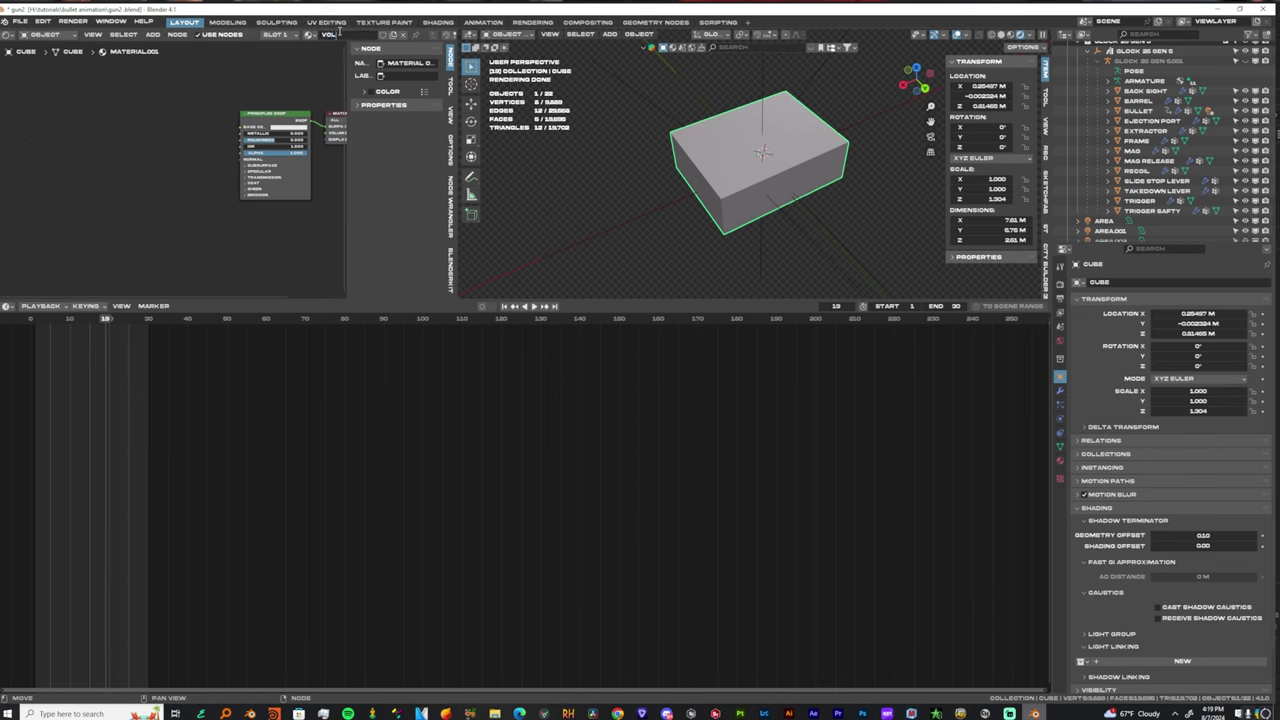
{"action": "key", "text": "Return"}
Replace the cube material's Principled BSDF with a Principled Volume node connected to the Material Output's Volume input.
{"action": "left_click", "coordinate": [268, 122]}
{"action": "key", "text": "x"}
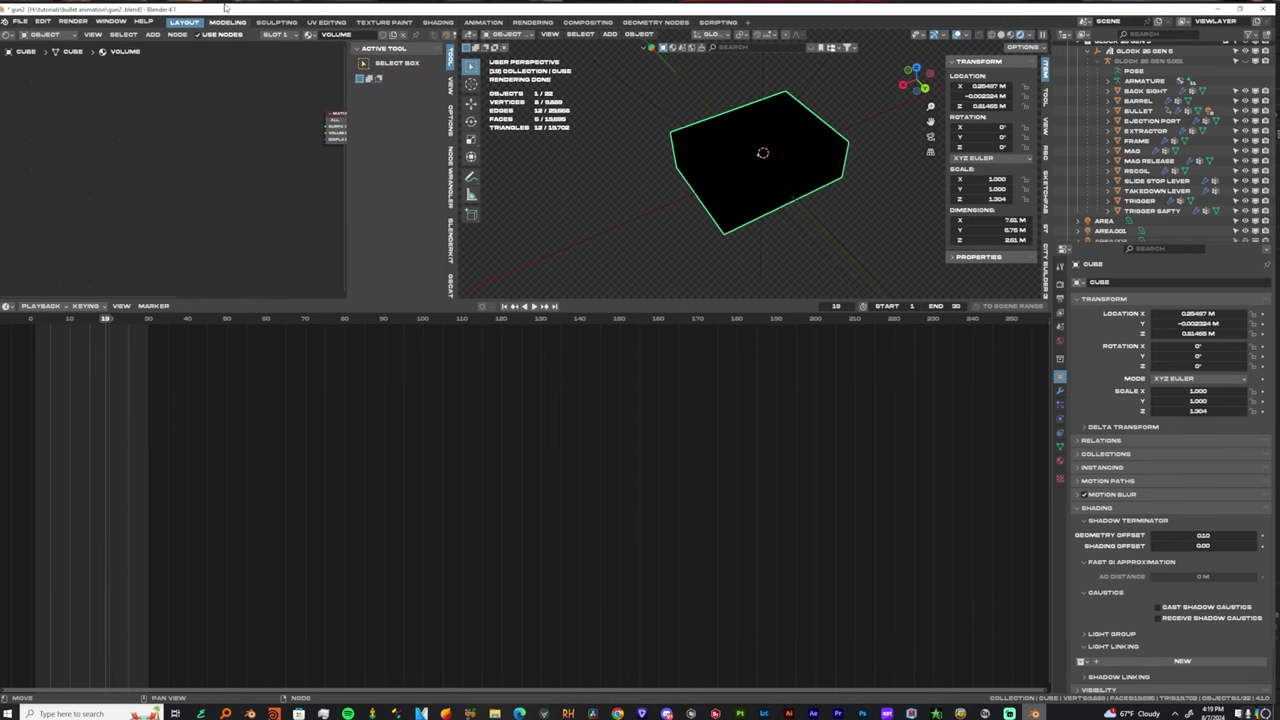
{"action": "key", "text": "shift+a"}
{"action": "left_click", "coordinate": [200, 118]}
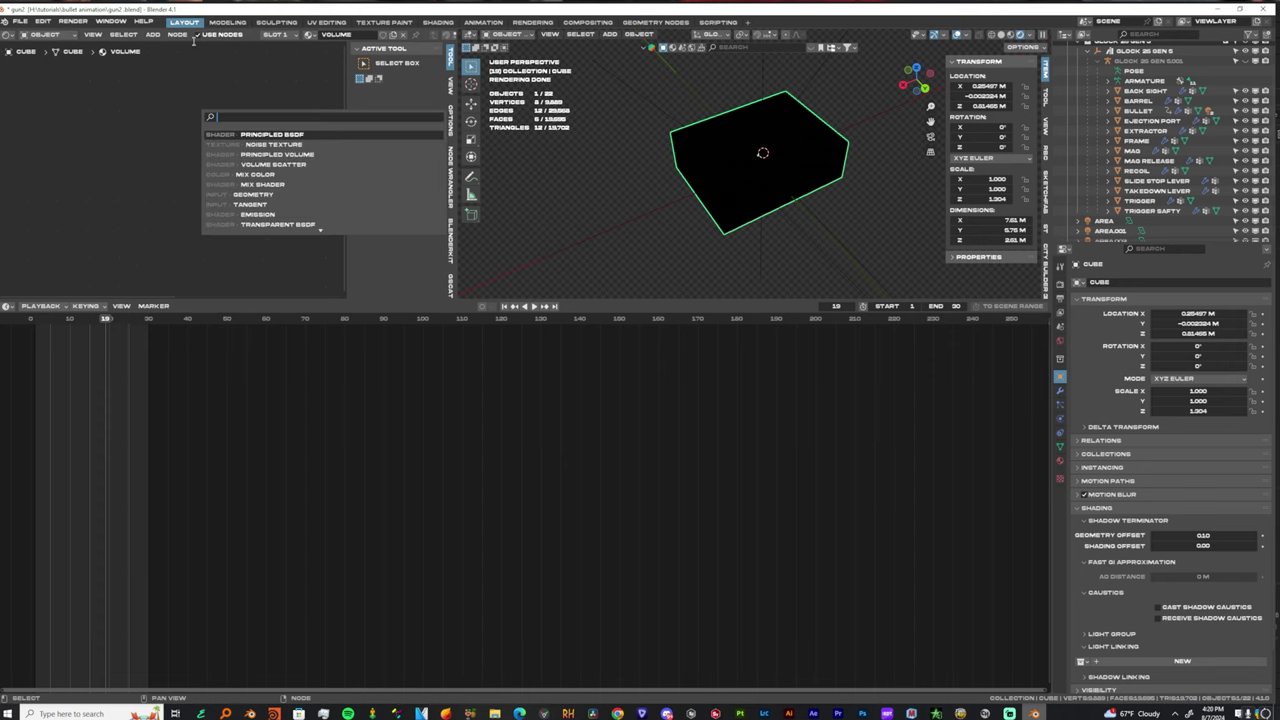
{"action": "type", "text": "PRI"}
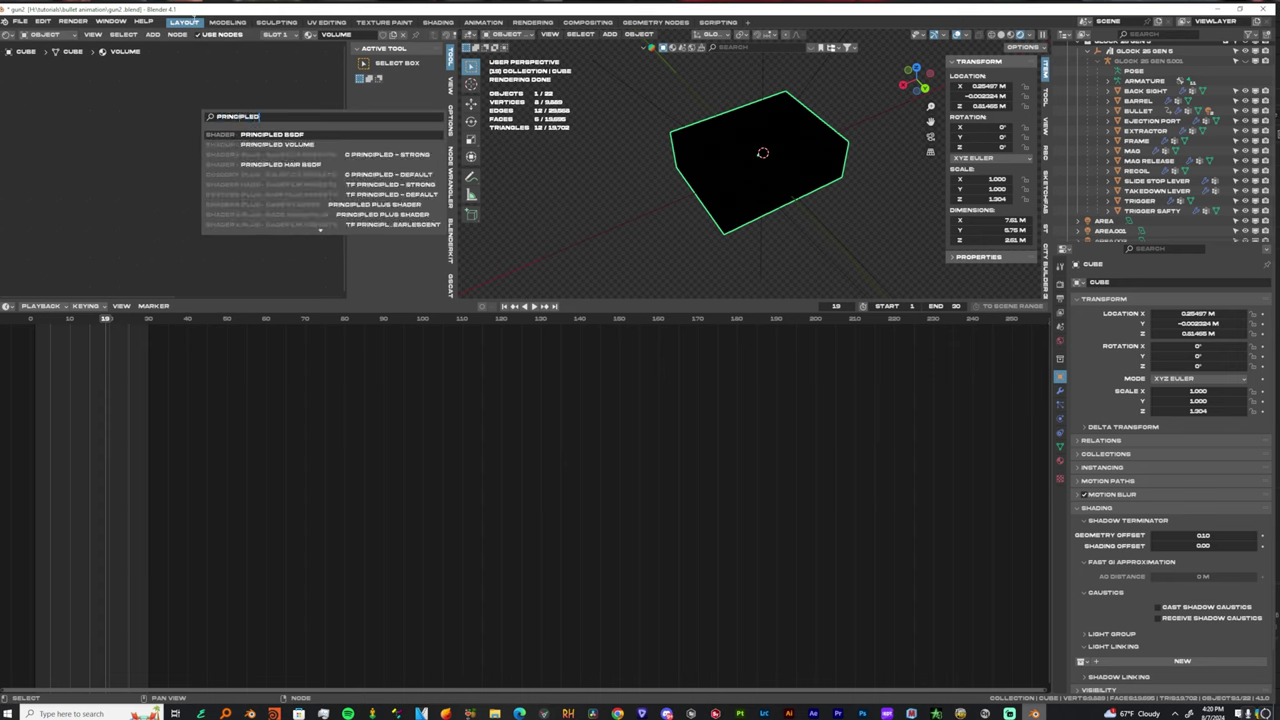
{"action": "type", "text": "NCIPLED"}
{"action": "key", "text": "Down"}
{"action": "key", "text": "Return"}
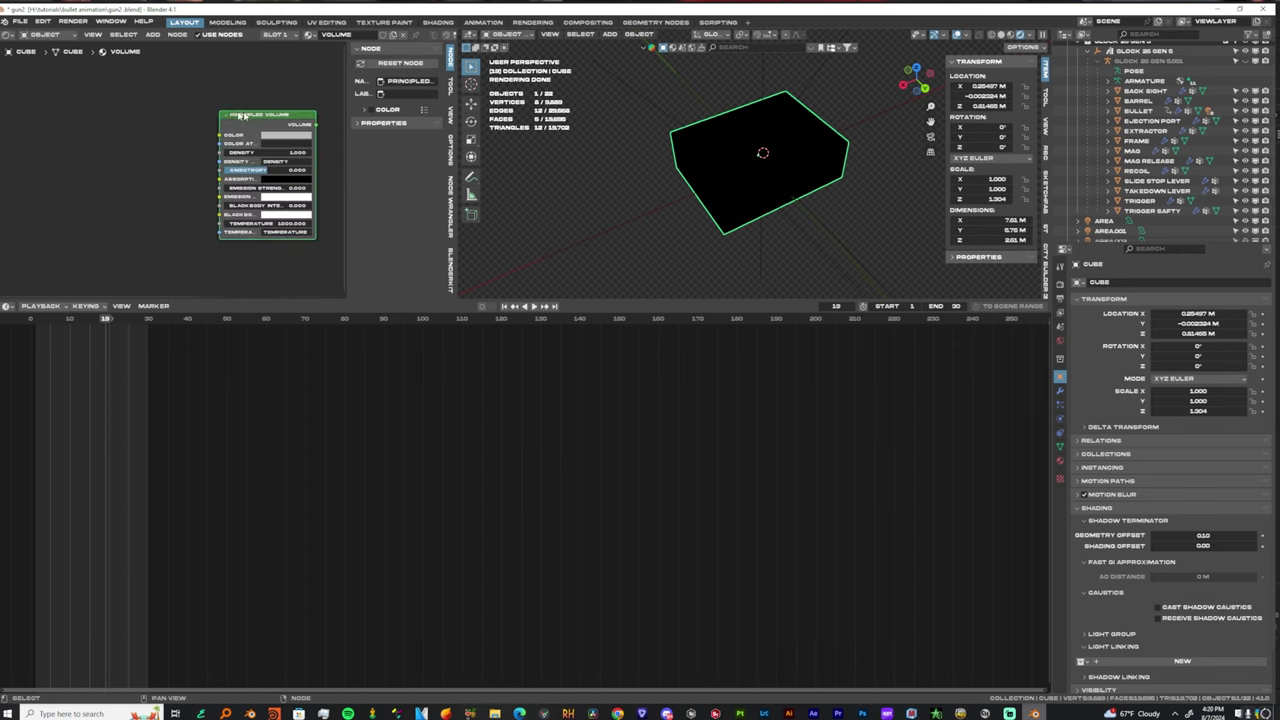
{"action": "middle_click_drag", "start_coordinate": [272, 122], "coordinate": [142, 136]}
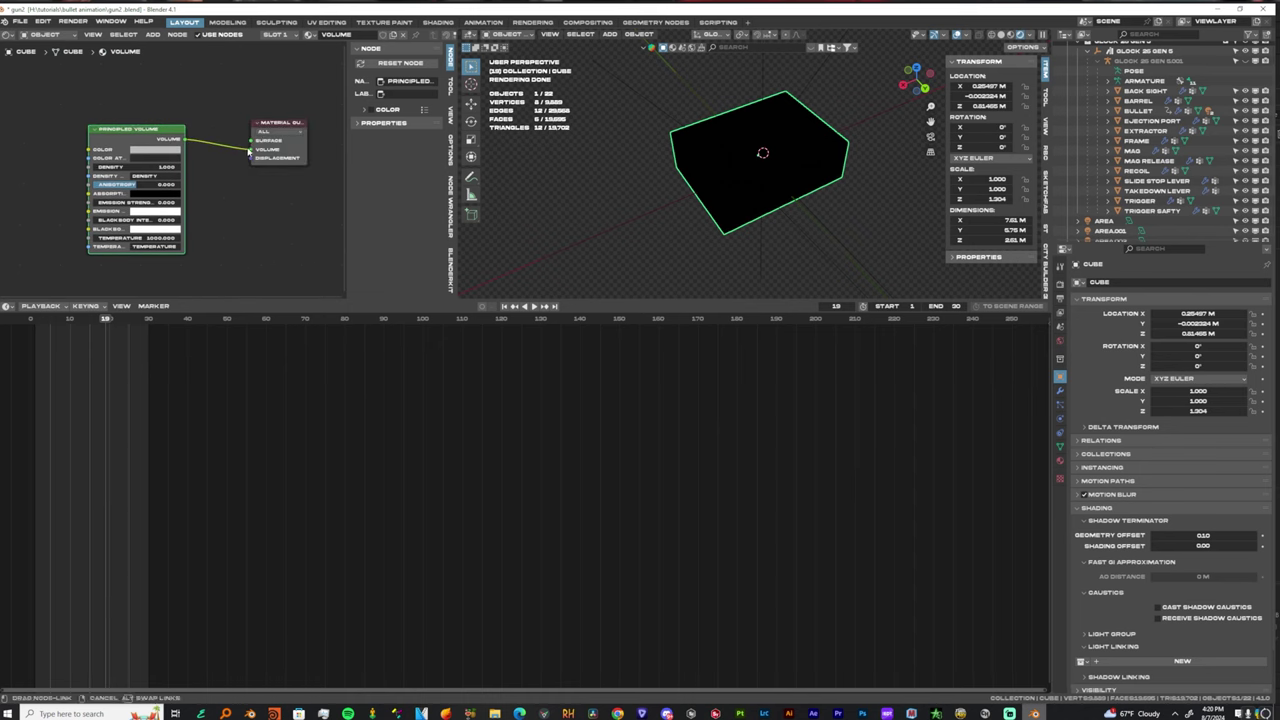
{"action": "left_click_drag", "start_coordinate": [249, 150], "coordinate": [250, 149]}
Lower the Principled Volume's density to about 0.29, judging the haze through the camera.
{"action": "key", "text": "KP_0"}
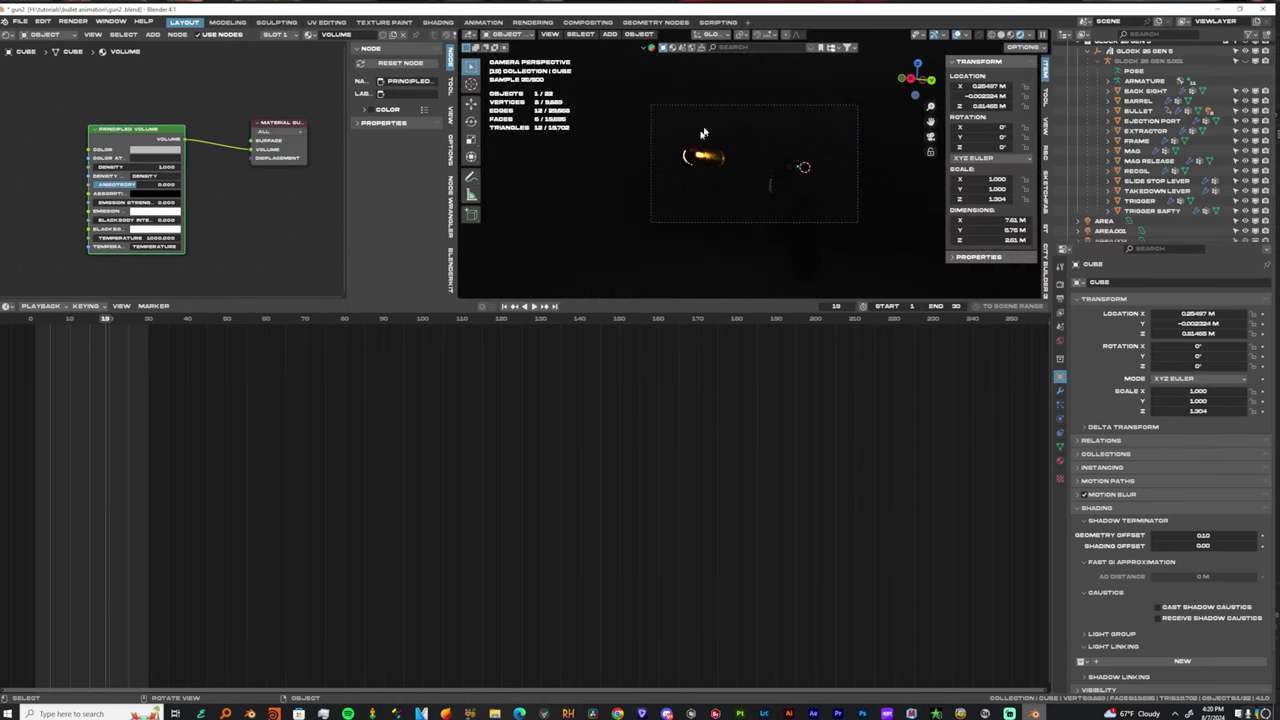
{"action": "key", "text": "Home"}
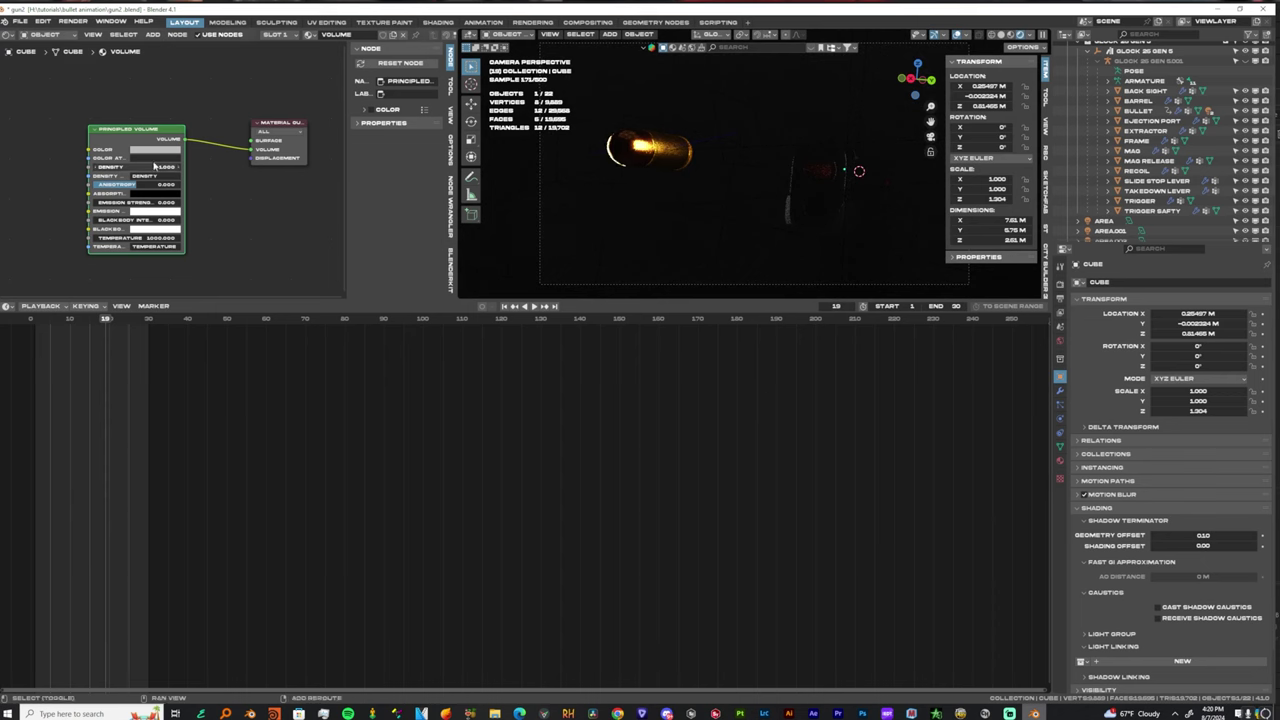
{"action": "left_click_drag", "start_coordinate": [155, 167], "coordinate": [81, 167]}
{"action": "scroll", "coordinate": [783, 232], "scroll_direction": "down", "scroll_amount": 3}
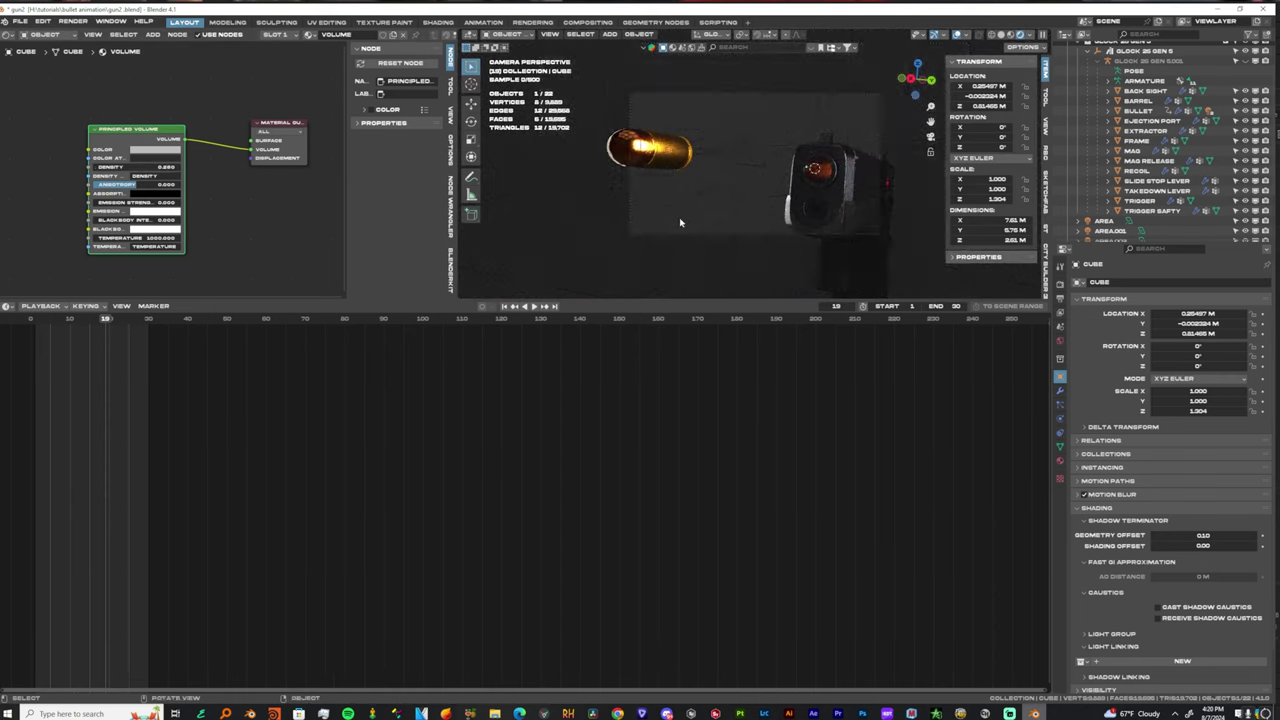
Select the explosion footage plane at the muzzle and narrow it to an X scale of about 0.159.
{"action": "left_click", "coordinate": [829, 176]}
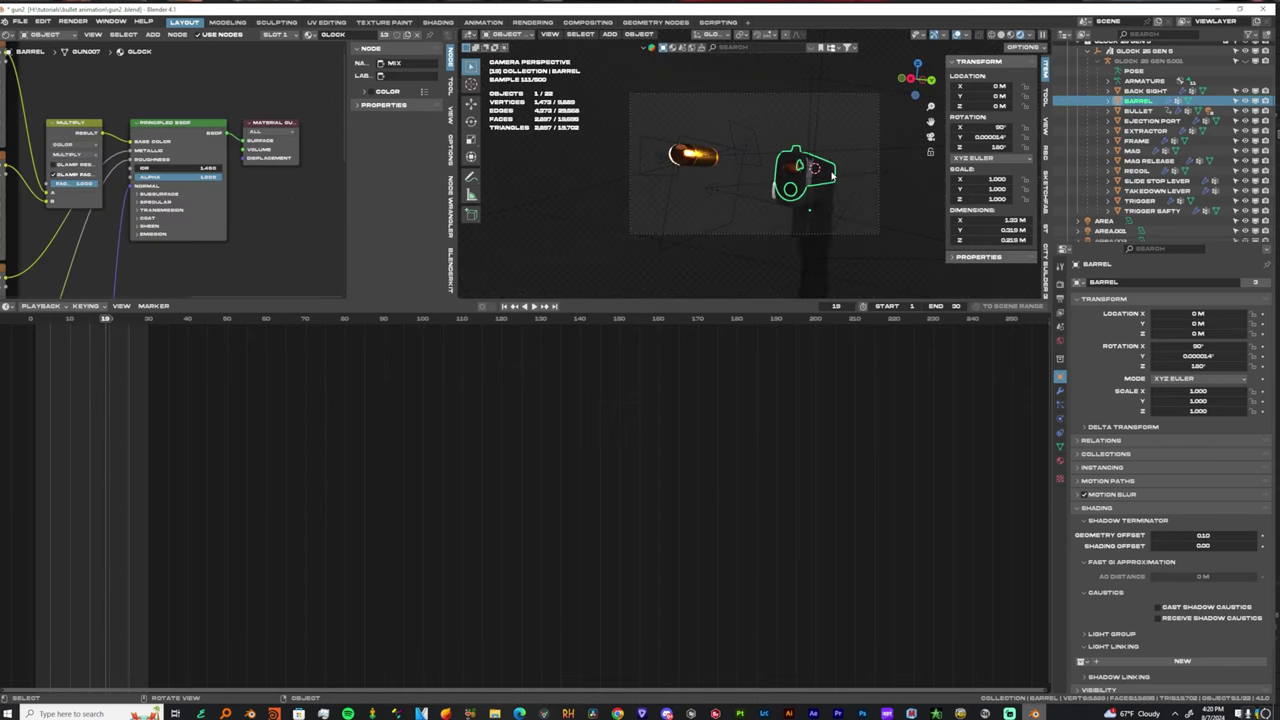
{"action": "left_click", "coordinate": [832, 176]}
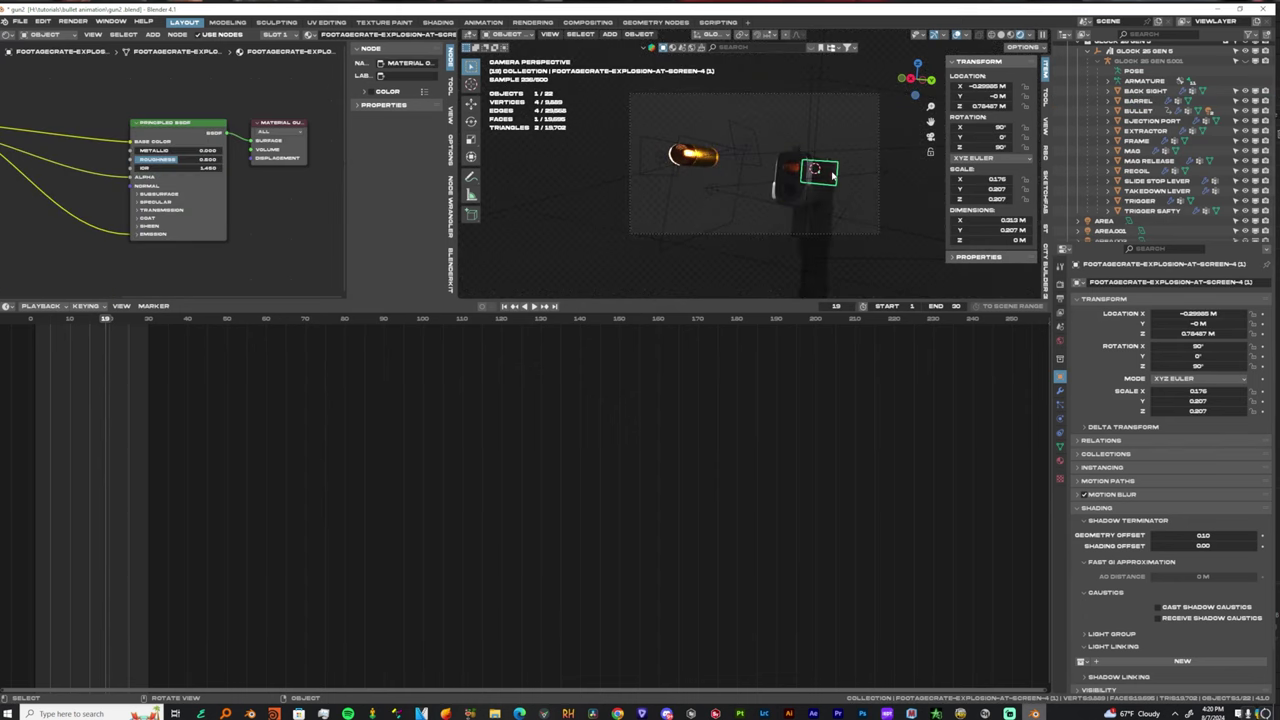
{"action": "scroll", "coordinate": [832, 176], "scroll_direction": "up", "scroll_amount": 2}
{"action": "key", "text": "s"}
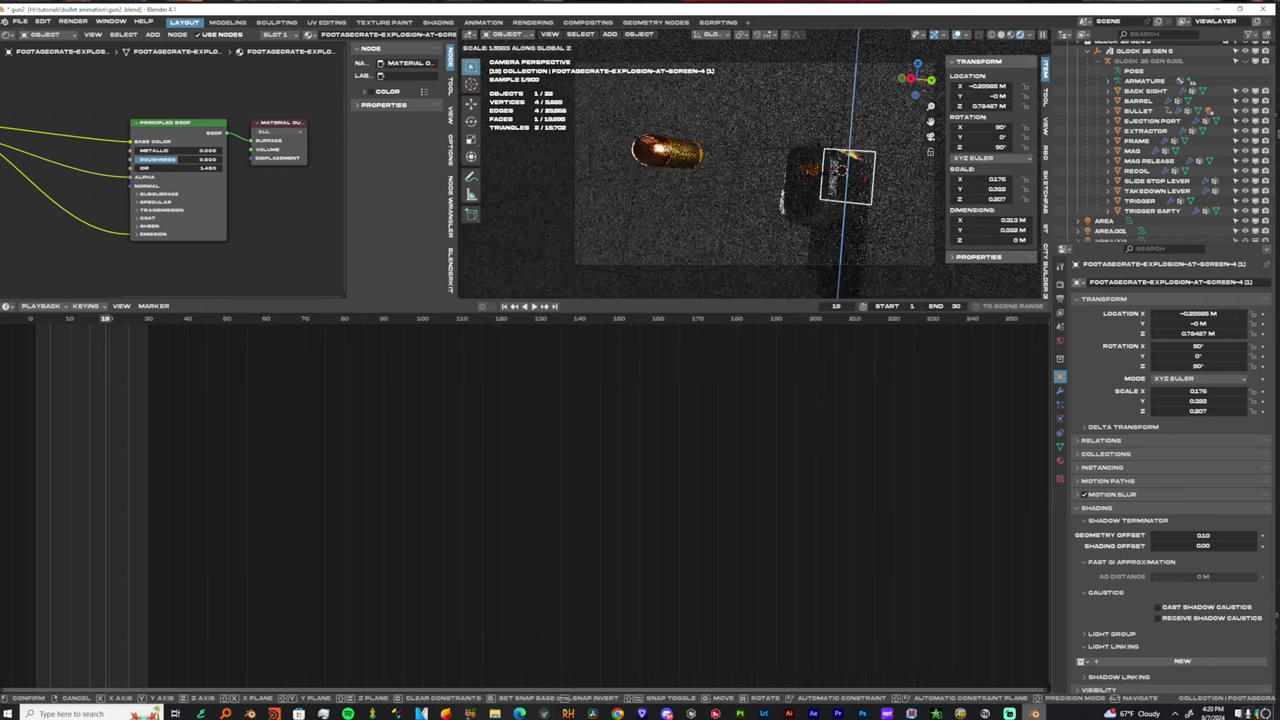
{"action": "left_click", "coordinate": [840, 202]}
{"action": "mouse_move", "coordinate": [840, 202]}
{"action": "middle_mouse_down"}
{"action": "mouse_move", "coordinate": [871, 198]}
{"action": "mouse_move", "coordinate": [851, 204]}
{"action": "middle_mouse_up"}
Play the animation through the camera to review the volume haze and the muzzle explosion.
{"action": "key", "text": "KP_0"}
{"action": "key", "text": "space"}
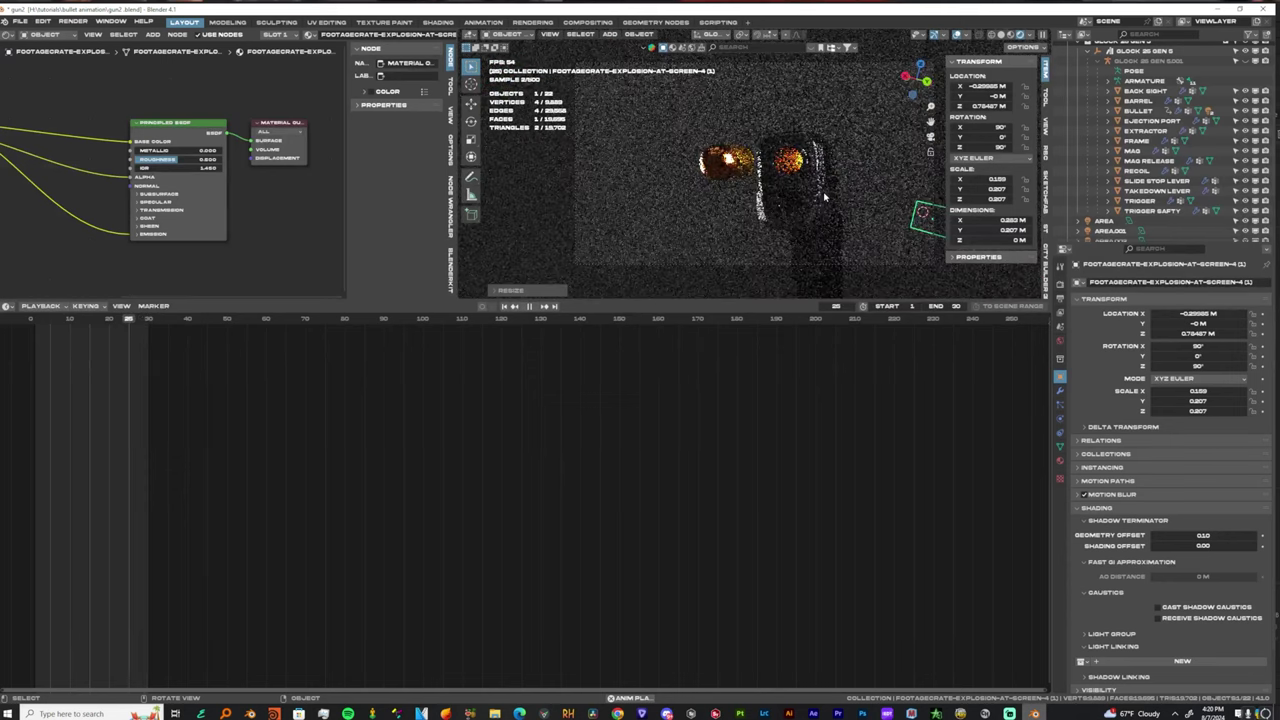
{"action": "key", "text": "space"}
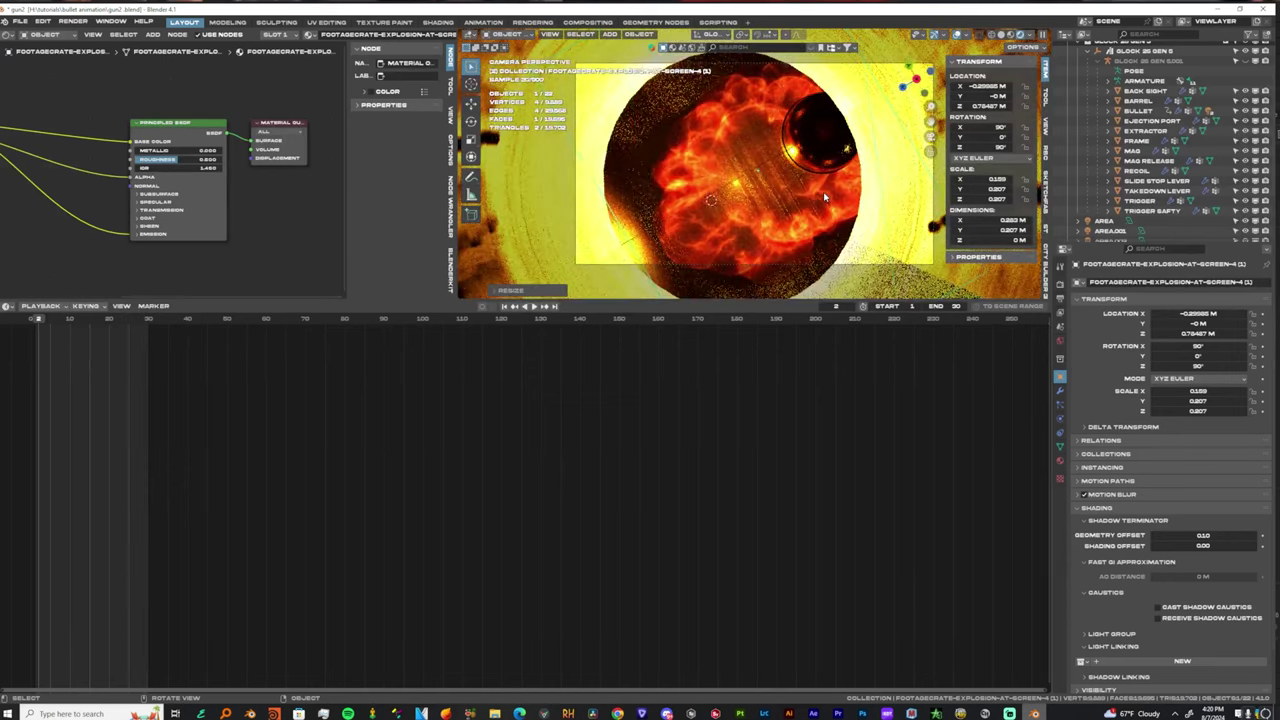
{"action": "key", "text": "space"}
{"action": "key", "text": "space"}
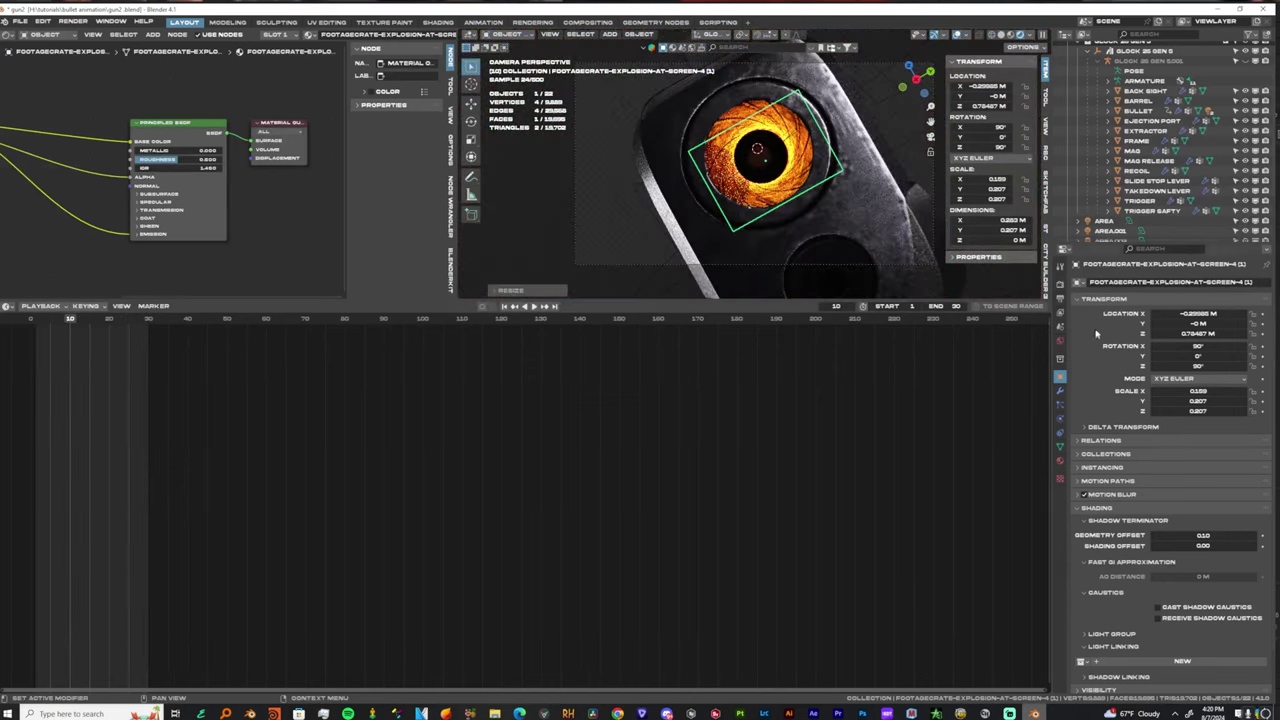
Change the scene's color management view transform from Standard to AgX.
{"action": "left_click", "coordinate": [1060, 285]}
{"action": "scroll", "coordinate": [1105, 597], "scroll_direction": "down", "scroll_amount": 10}
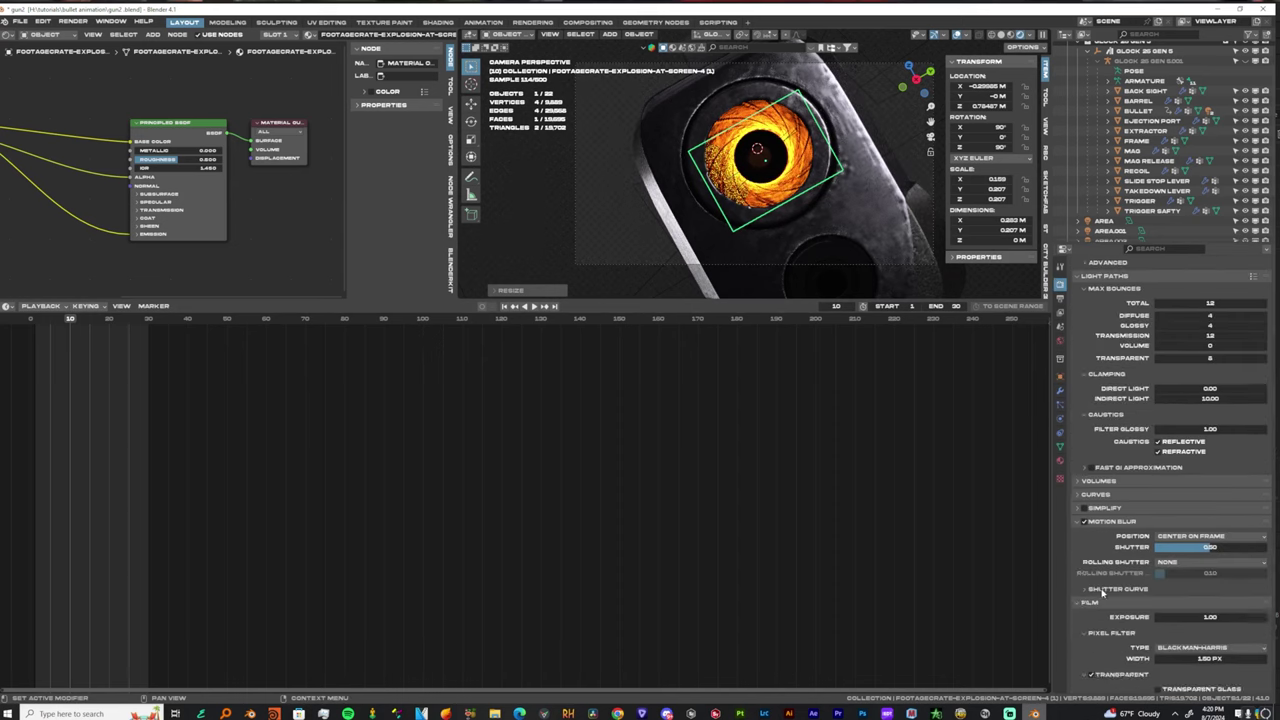
{"action": "scroll", "coordinate": [1105, 597], "scroll_direction": "down", "scroll_amount": 6}
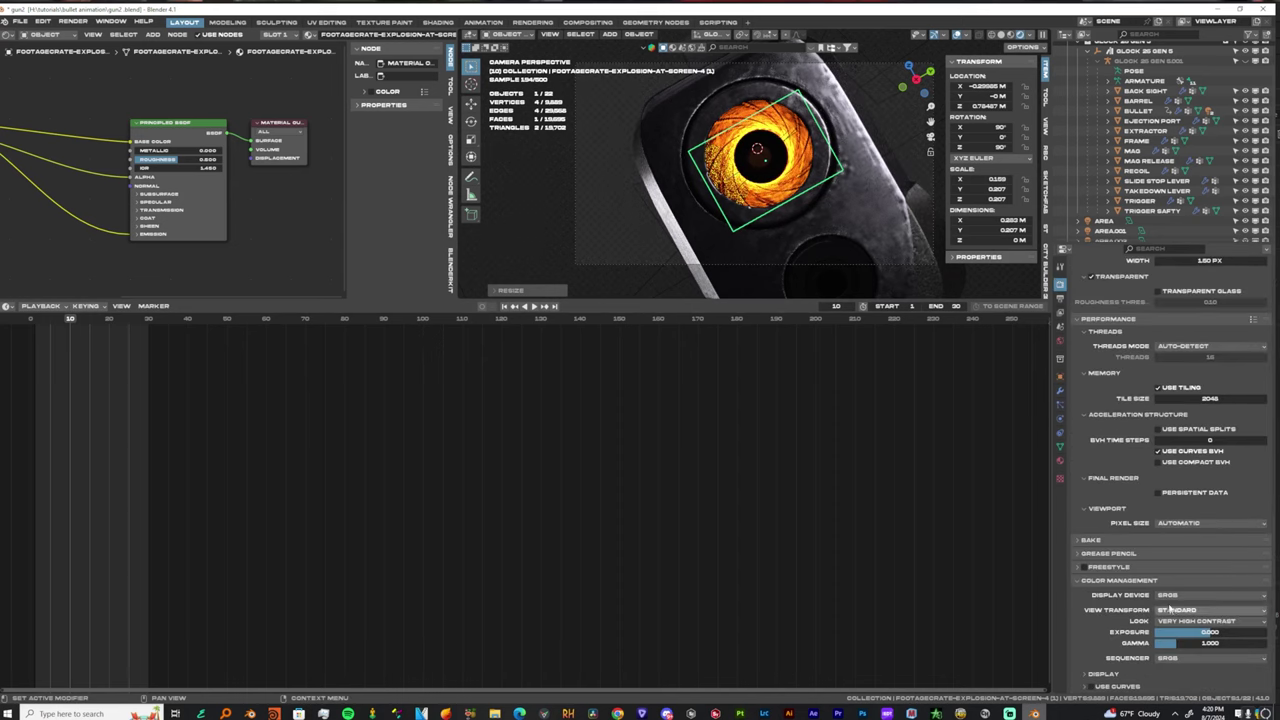
{"action": "left_click", "coordinate": [1175, 610]}
{"action": "left_click", "coordinate": [1167, 632]}
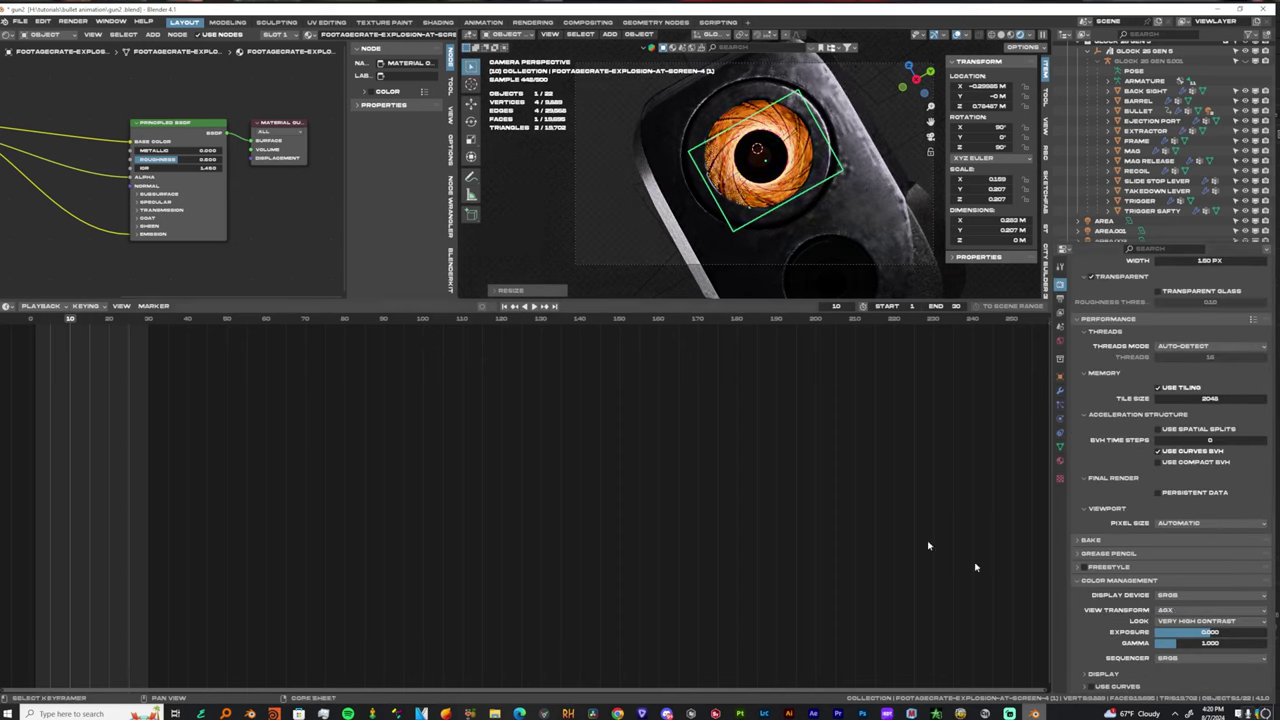
Go to frame 18 and play to frame 21 through the camera to review the lighting after the shot is fired.
{"action": "left_click_drag", "start_coordinate": [107, 320], "coordinate": [108, 326]}
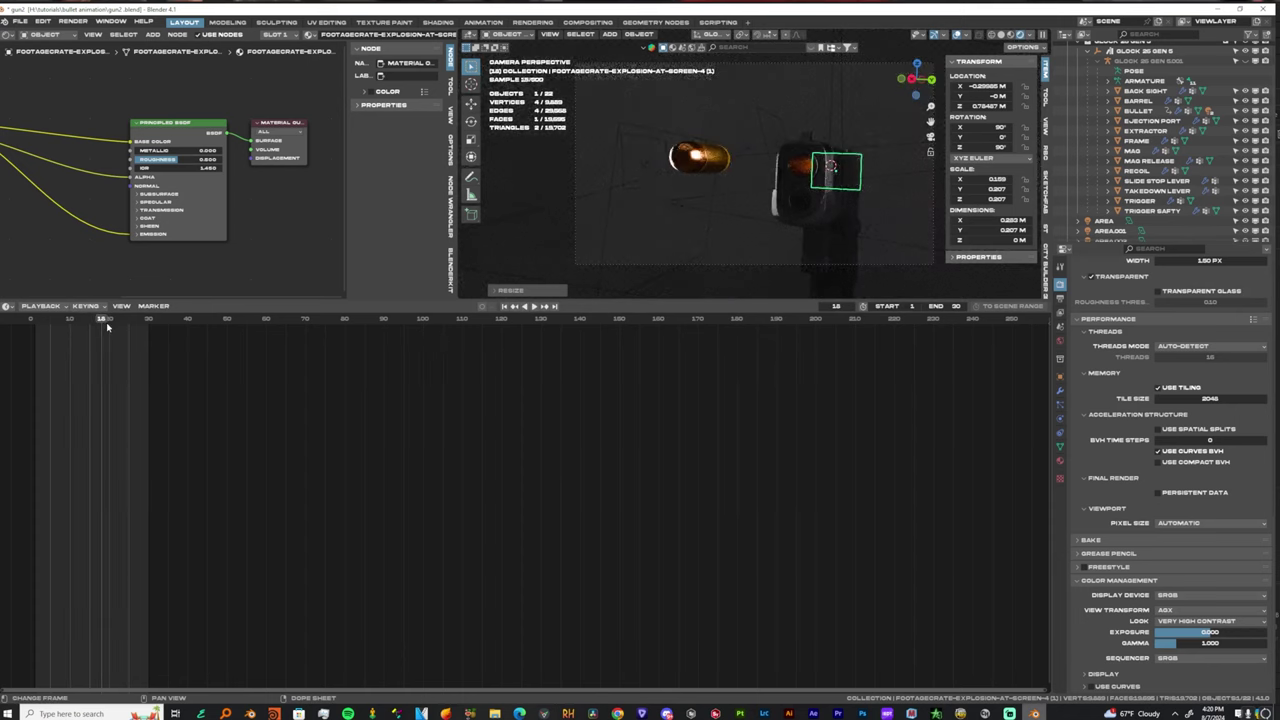
{"action": "scroll", "coordinate": [824, 156], "scroll_direction": "down", "scroll_amount": 4}
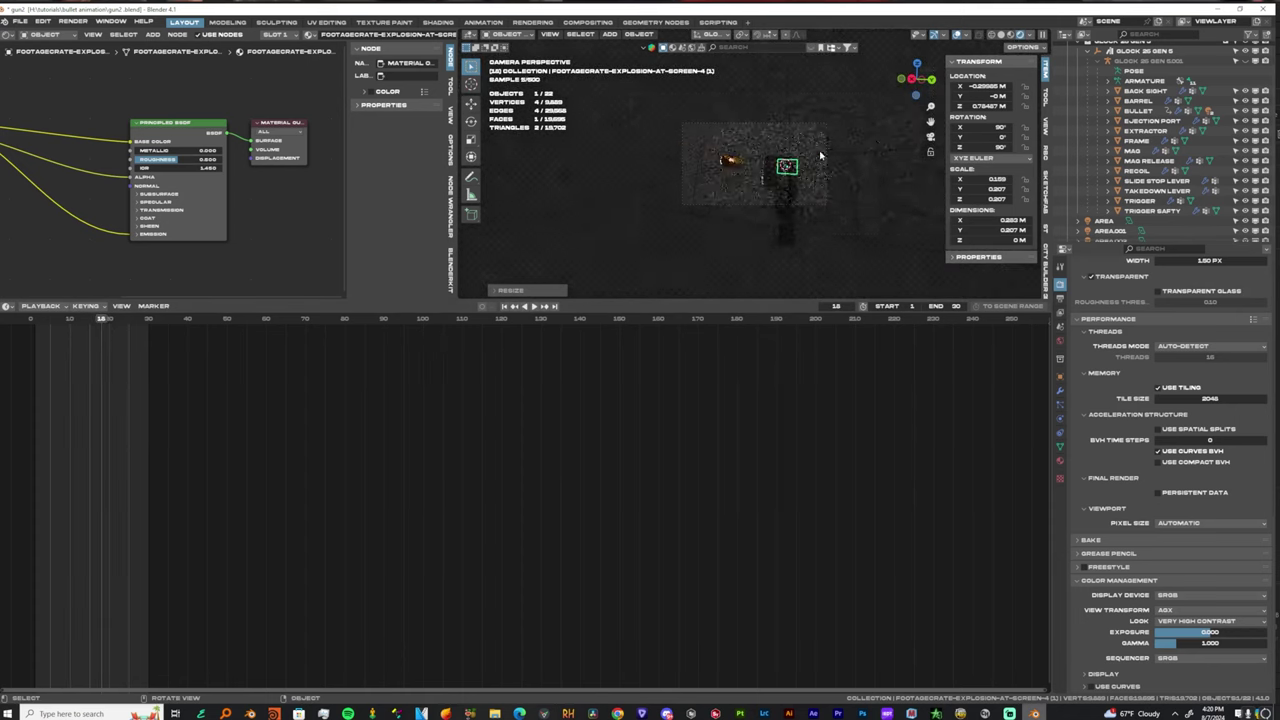
{"action": "key", "text": "space"}
{"action": "key", "text": "space"}
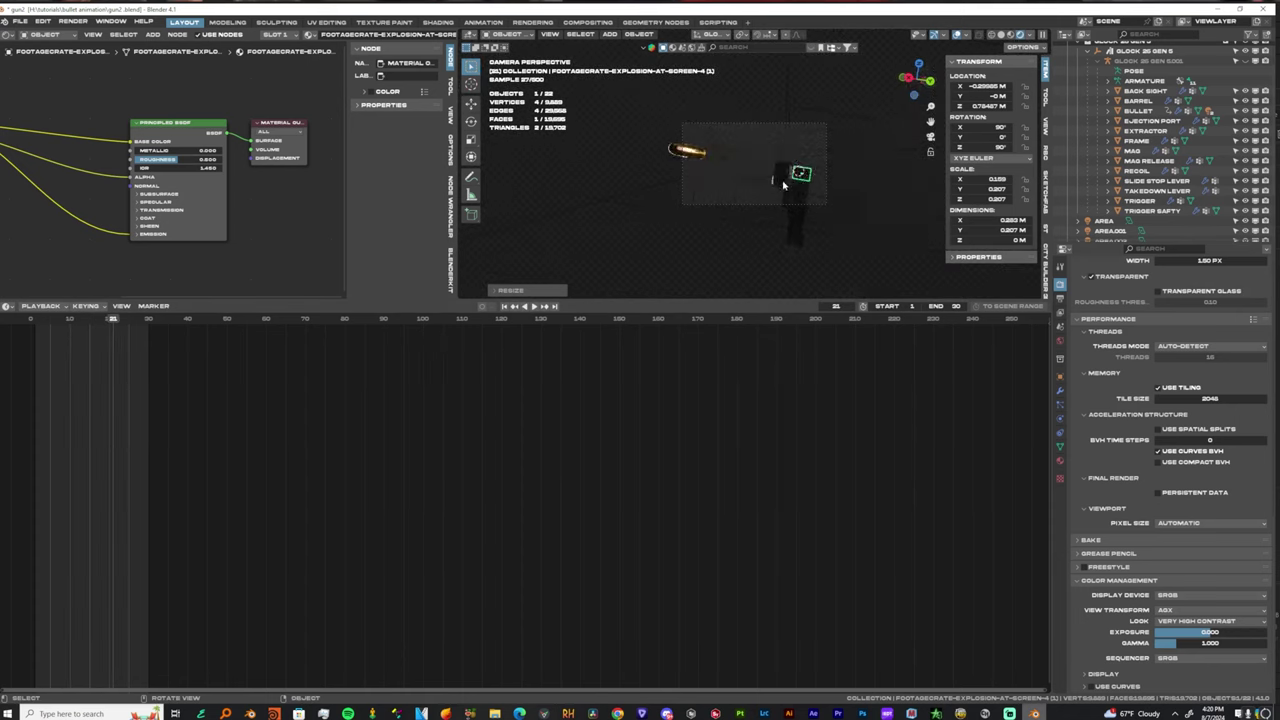
Select the Area.002 light and raise its power to about 41.8 W, judging the gun's lighting through the camera.
{"action": "scroll", "coordinate": [1140, 146], "scroll_direction": "down", "scroll_amount": 3}
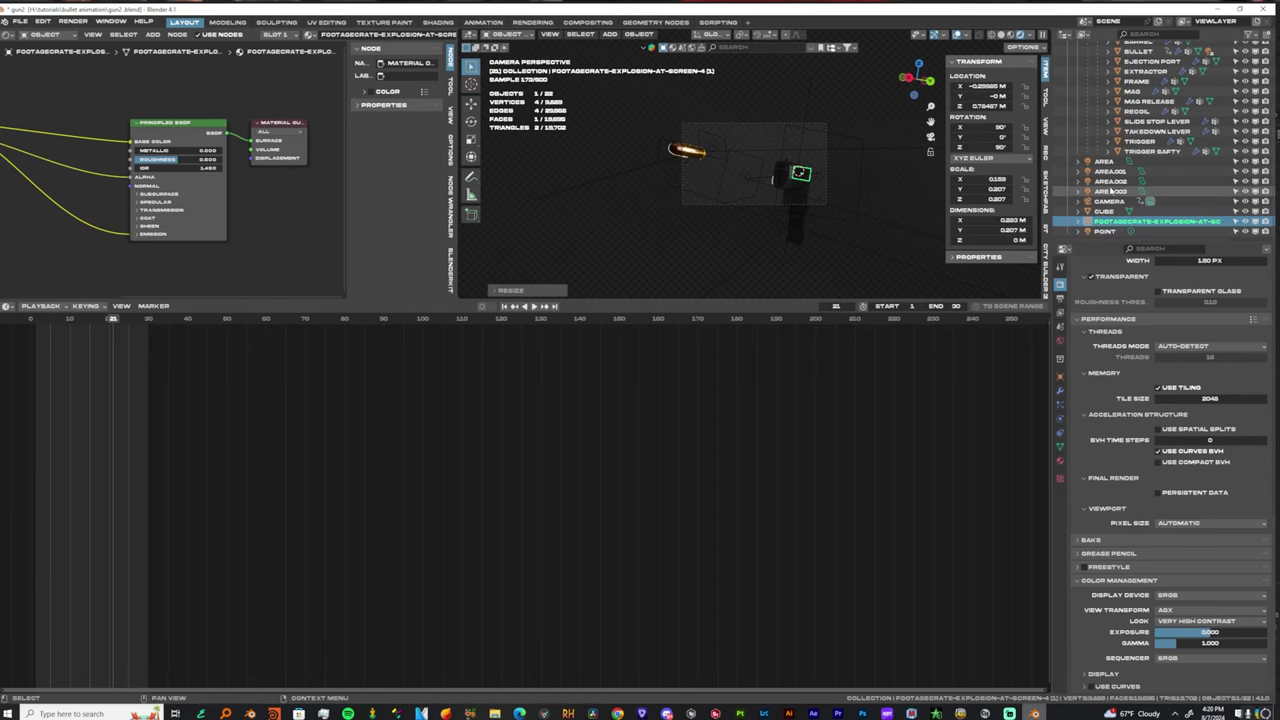
{"action": "left_click", "coordinate": [1115, 182]}
{"action": "left_click", "coordinate": [1116, 191]}
{"action": "left_click", "coordinate": [1114, 181]}
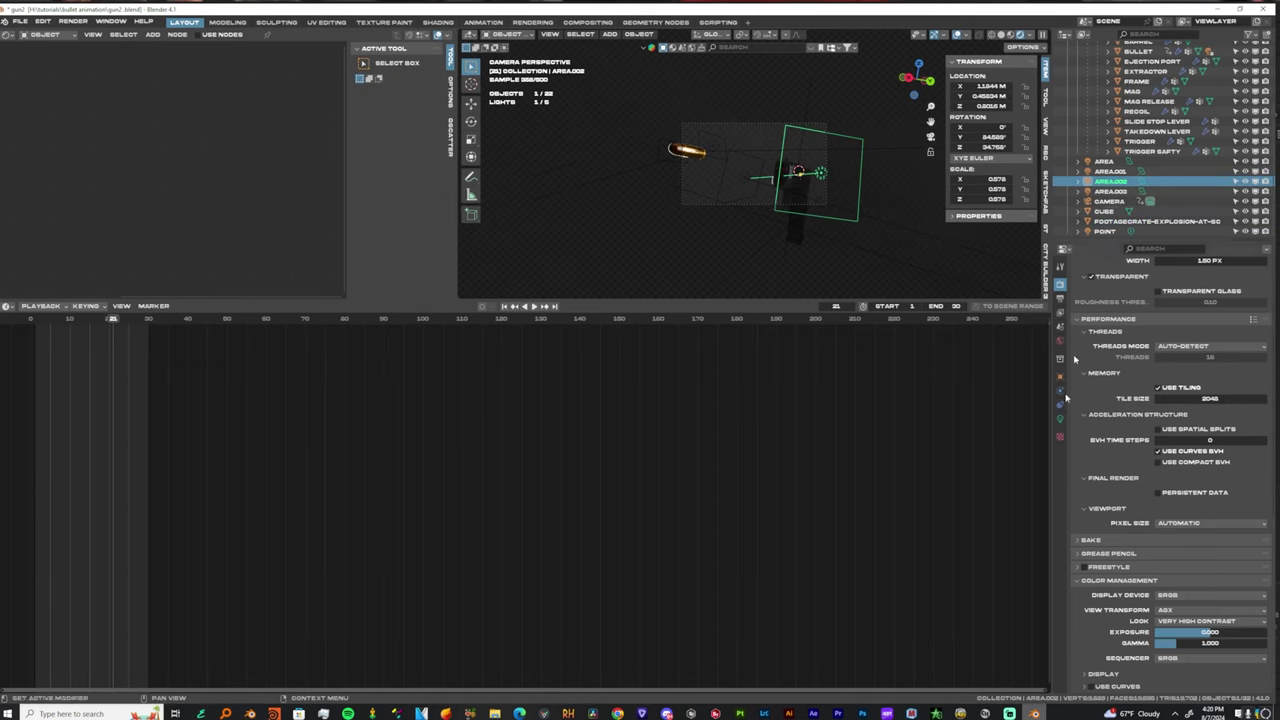
{"action": "left_click", "coordinate": [1060, 421]}
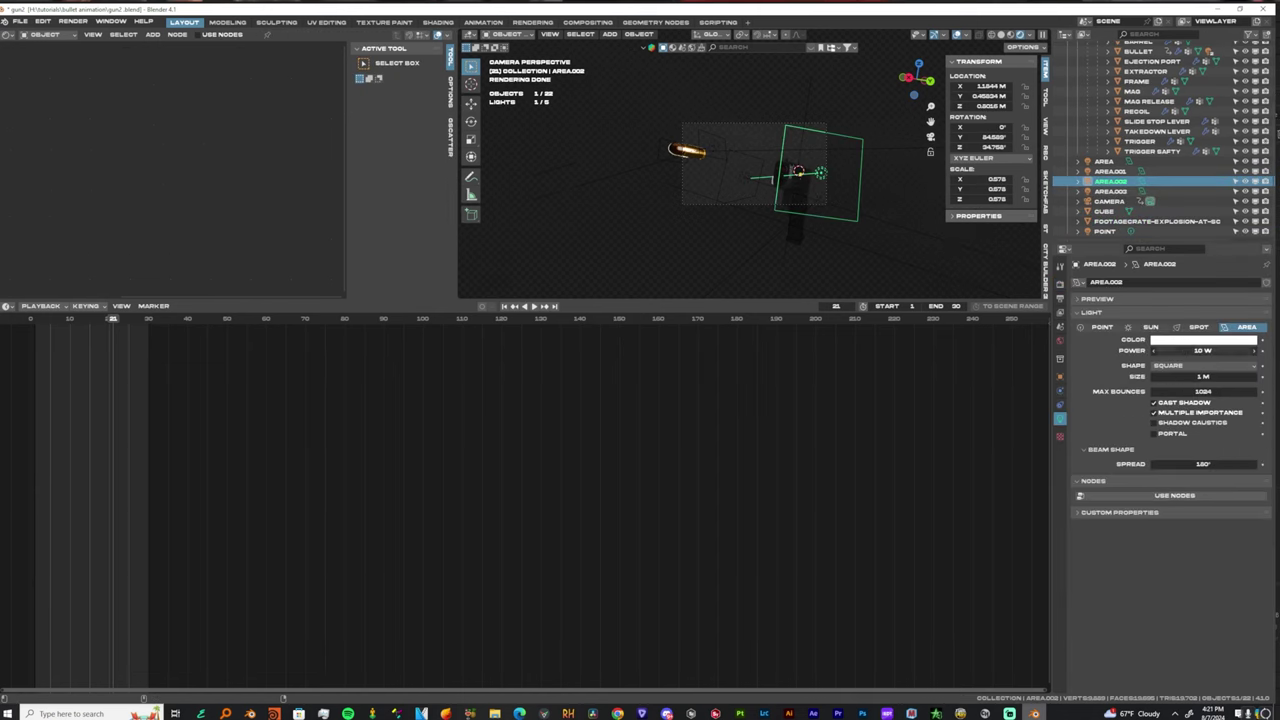
{"action": "left_click_drag", "start_coordinate": [1203, 350], "coordinate": [1196, 350]}
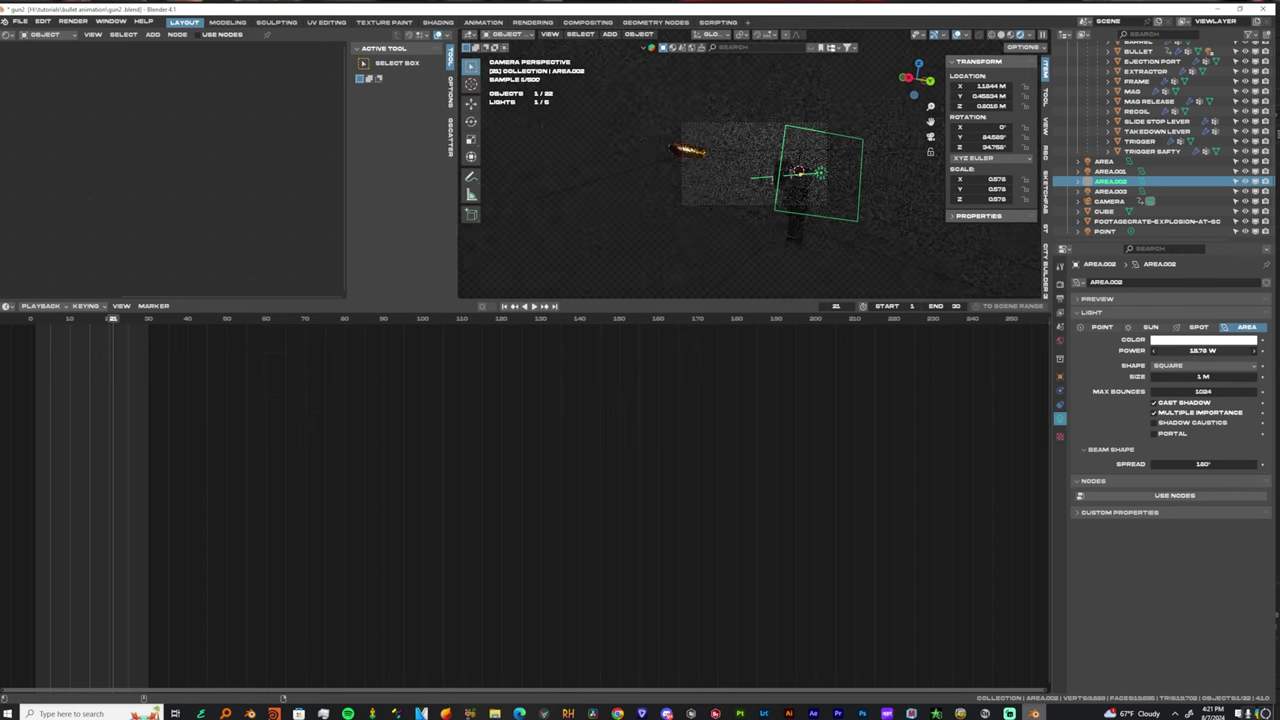
{"action": "scroll", "coordinate": [804, 178], "scroll_direction": "up", "scroll_amount": 6}
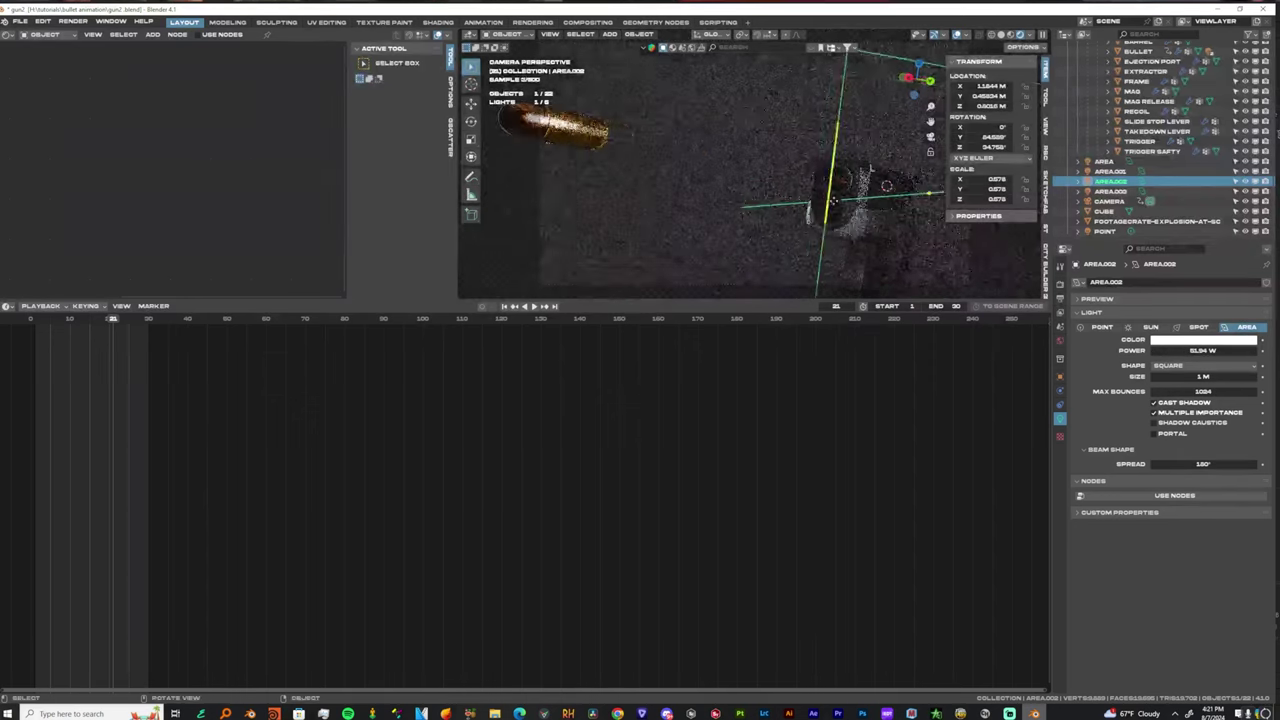
{"action": "middle_click_drag", "start_coordinate": [839, 214], "coordinate": [749, 160], "text": "shift"}
{"action": "scroll", "coordinate": [775, 172], "scroll_direction": "up", "scroll_amount": 4}
{"action": "scroll", "coordinate": [797, 180], "scroll_direction": "down", "scroll_amount": 4}
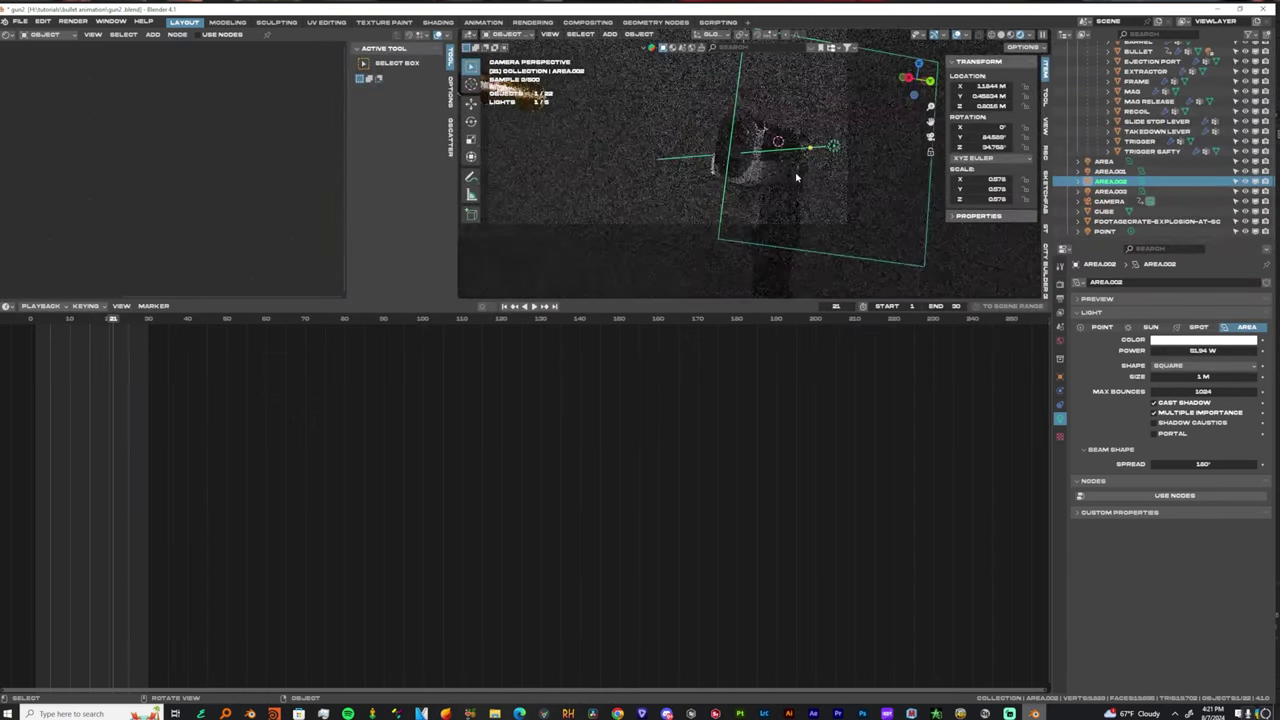
{"action": "left_click_drag", "start_coordinate": [1208, 350], "coordinate": [1190, 350]}
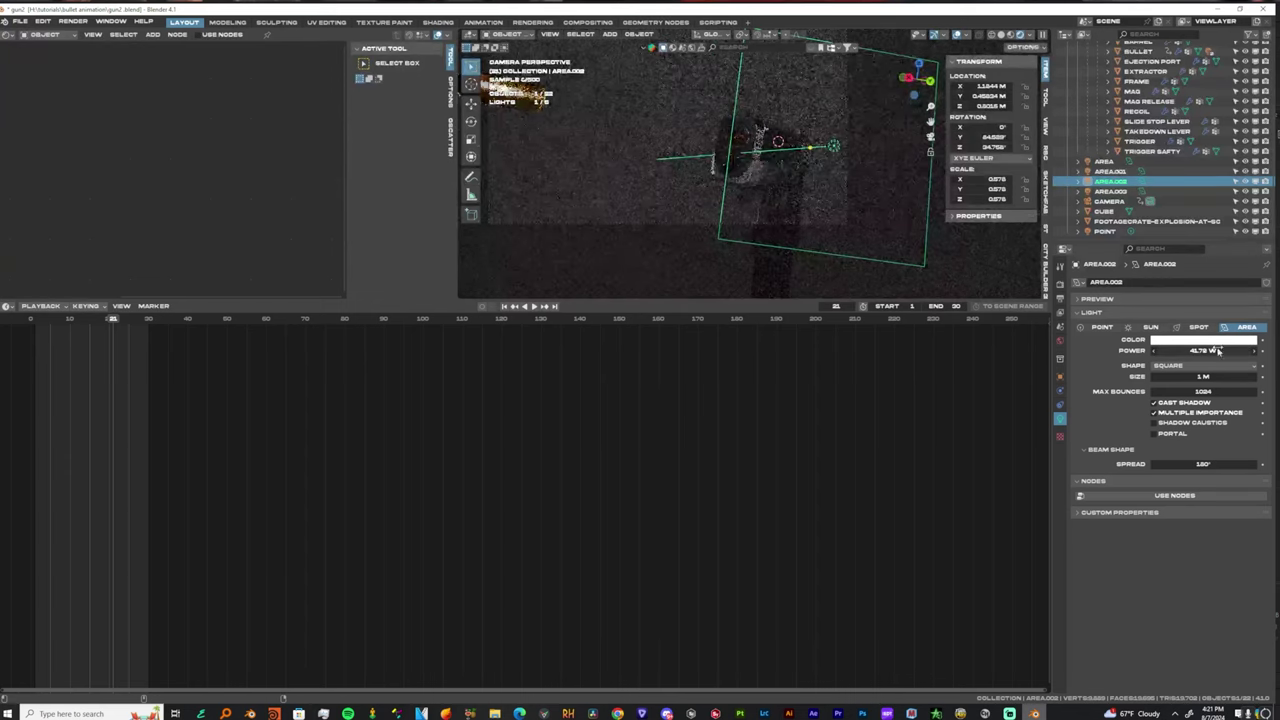
Tint the Area.002 light a soft pink and check how it colors the gun.
{"action": "left_click", "coordinate": [1218, 341]}
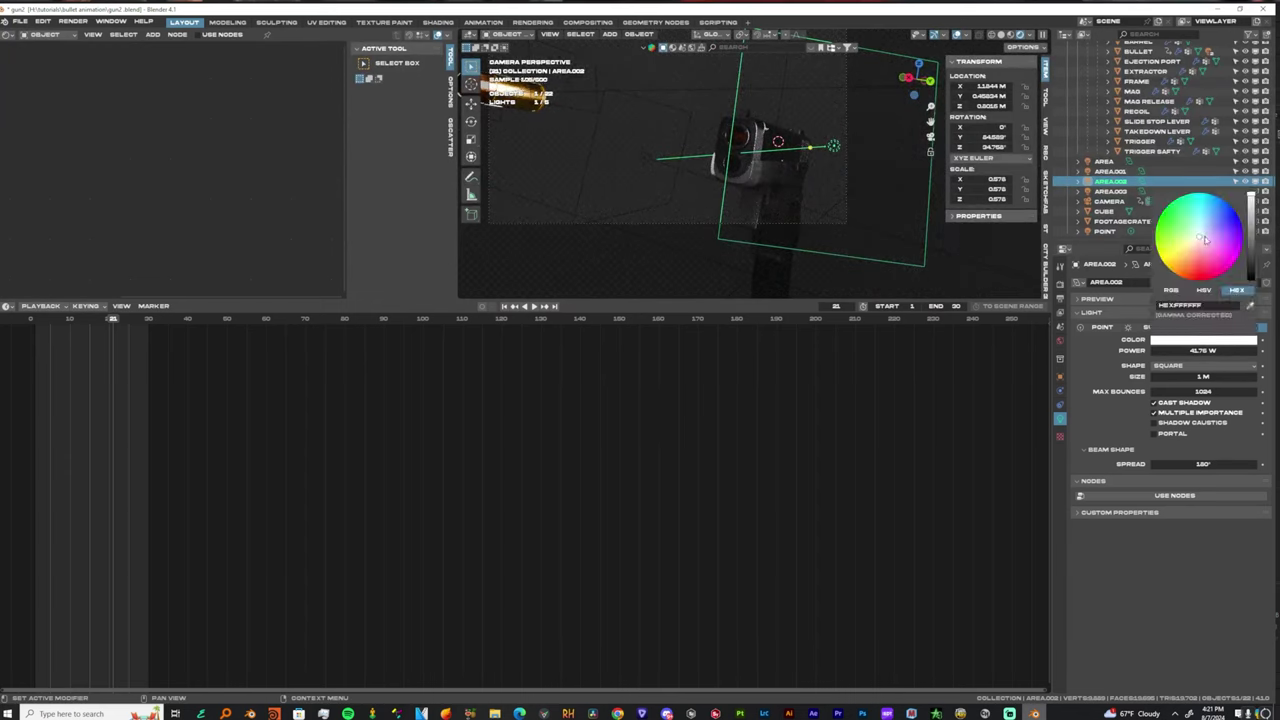
{"action": "left_click_drag", "start_coordinate": [1206, 240], "coordinate": [1205, 252]}
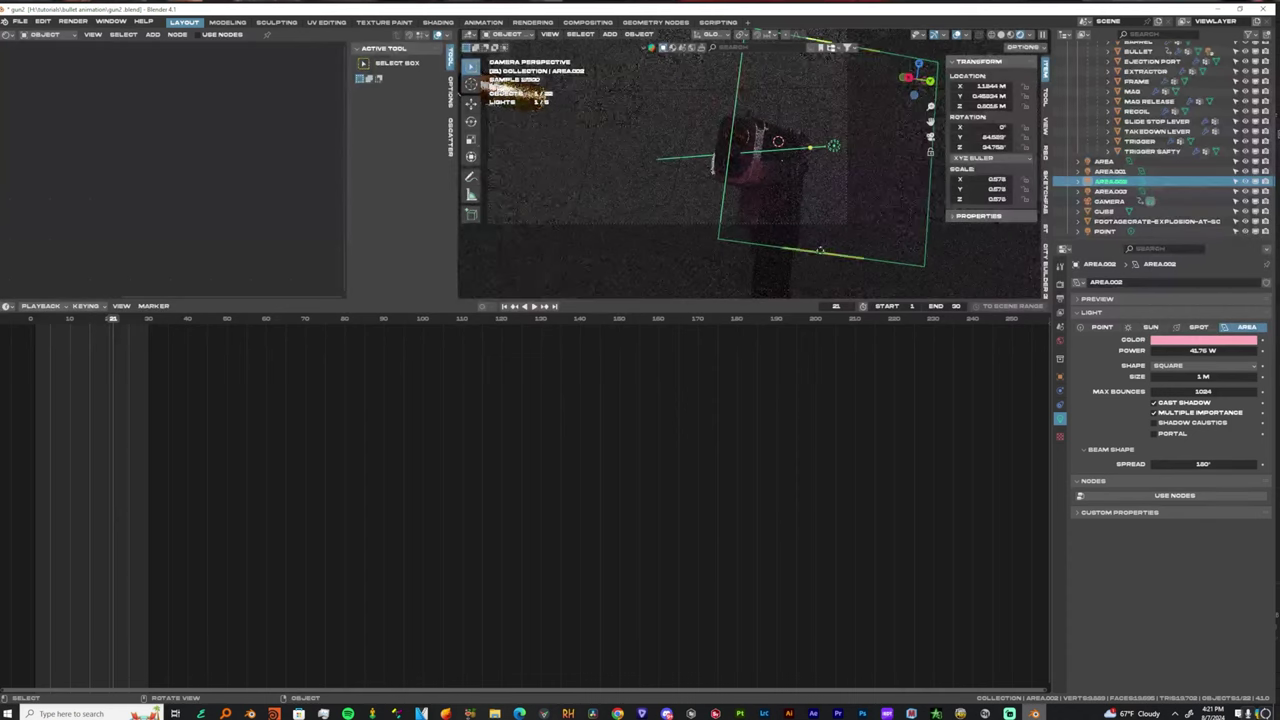
{"action": "middle_click_drag", "start_coordinate": [791, 200], "coordinate": [873, 197]}
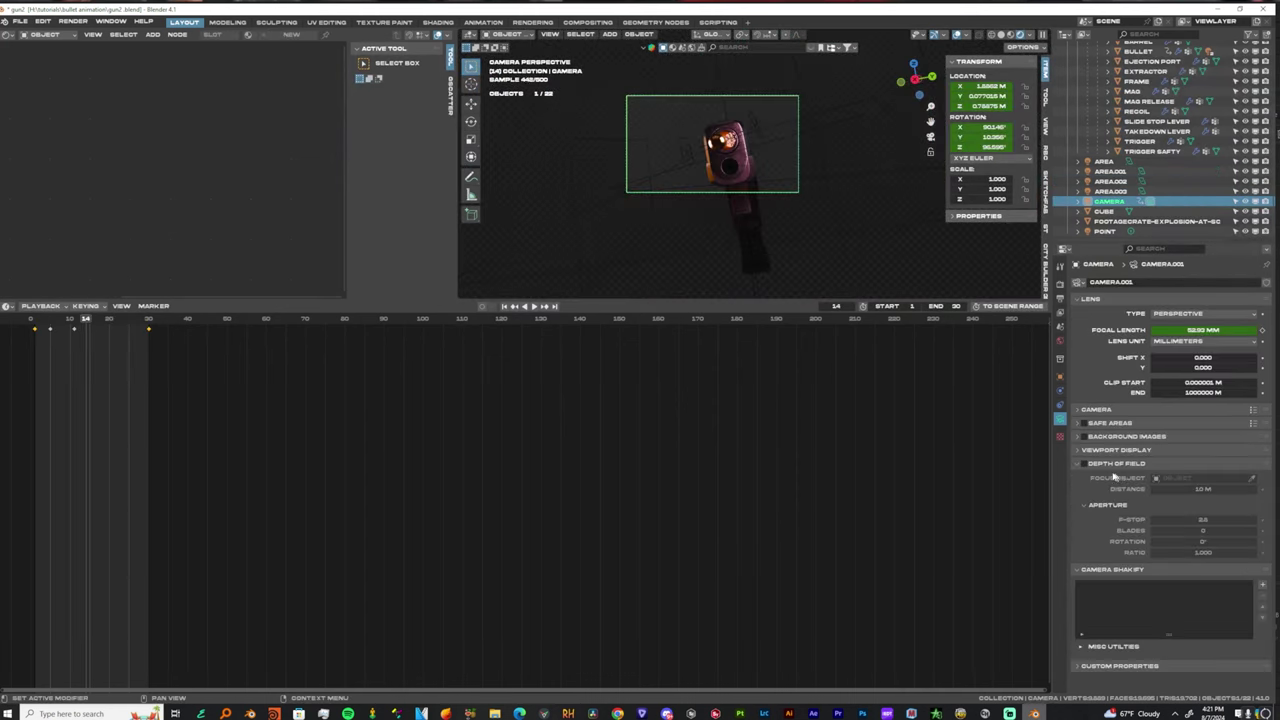
Add a Spaceship Shake (2D) to the camera with influence 2.5 and scale 0.01, and play the motion back.
{"action": "left_click", "coordinate": [1262, 587]}
{"action": "scroll", "coordinate": [1205, 611], "scroll_direction": "down", "scroll_amount": 2}
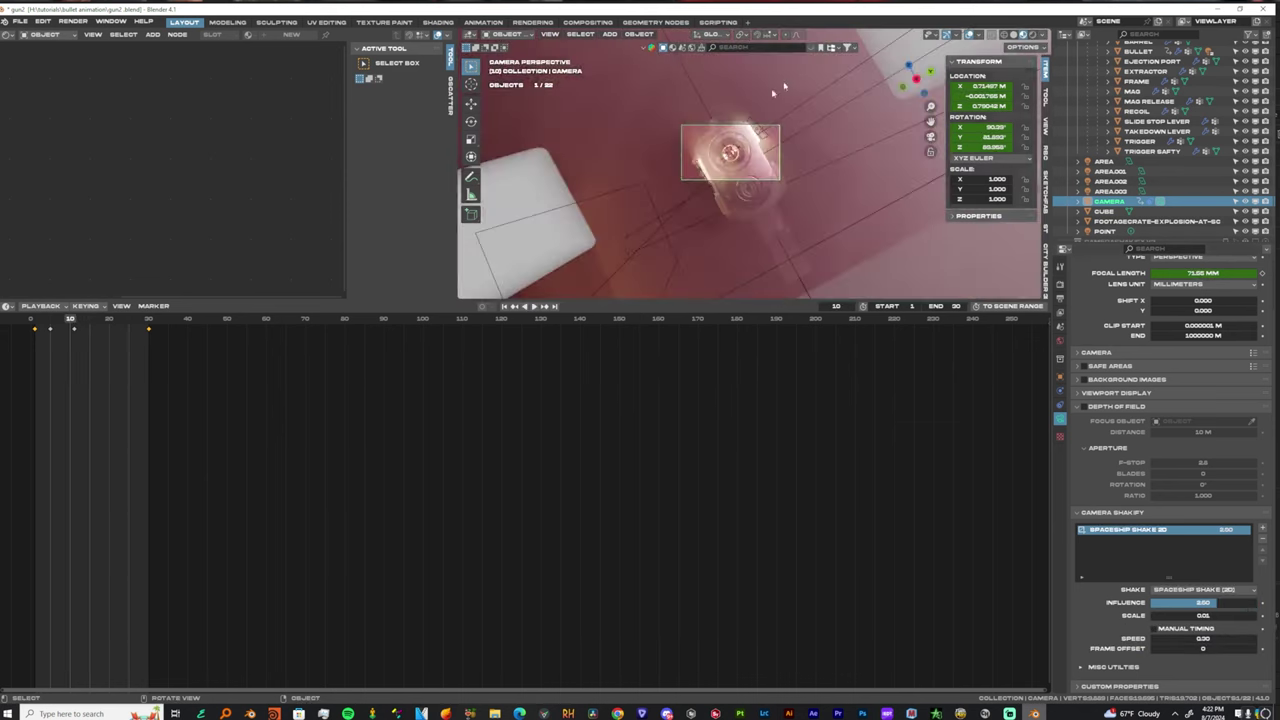
{"action": "key", "text": "space"}
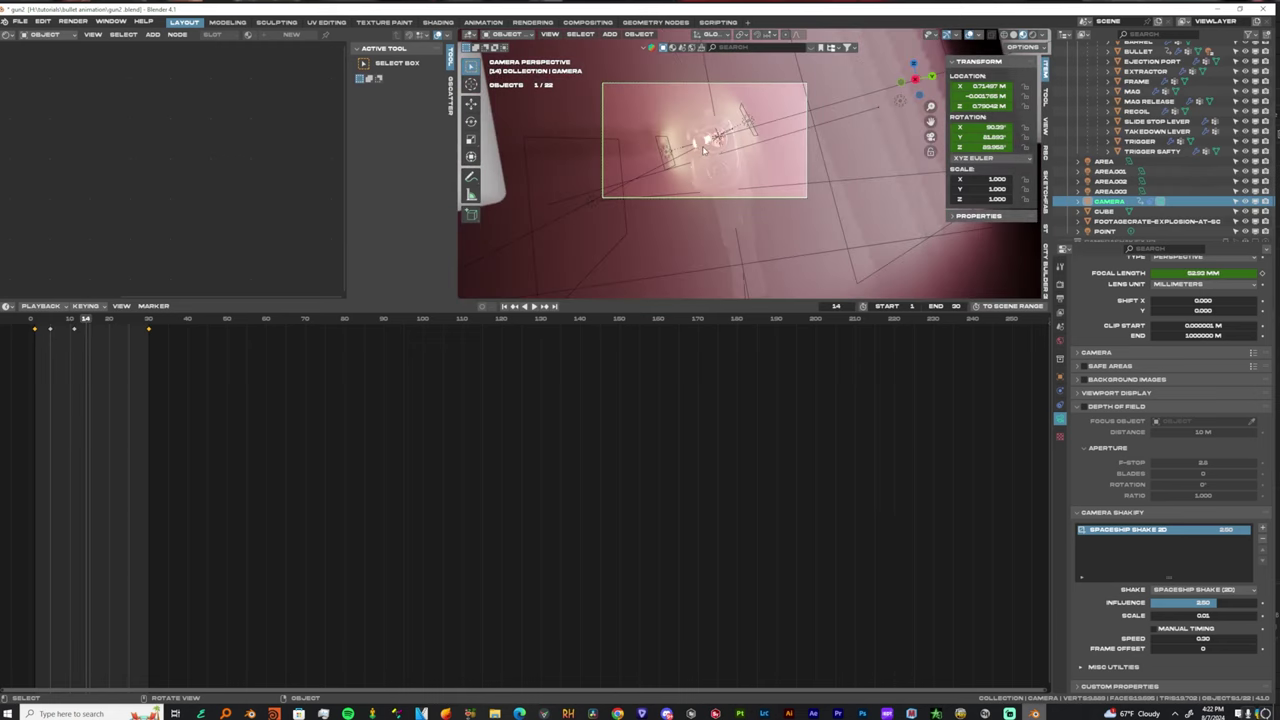
Enable depth of field on the camera and pick the bullet as its focus object.
{"action": "left_click", "coordinate": [704, 149]}
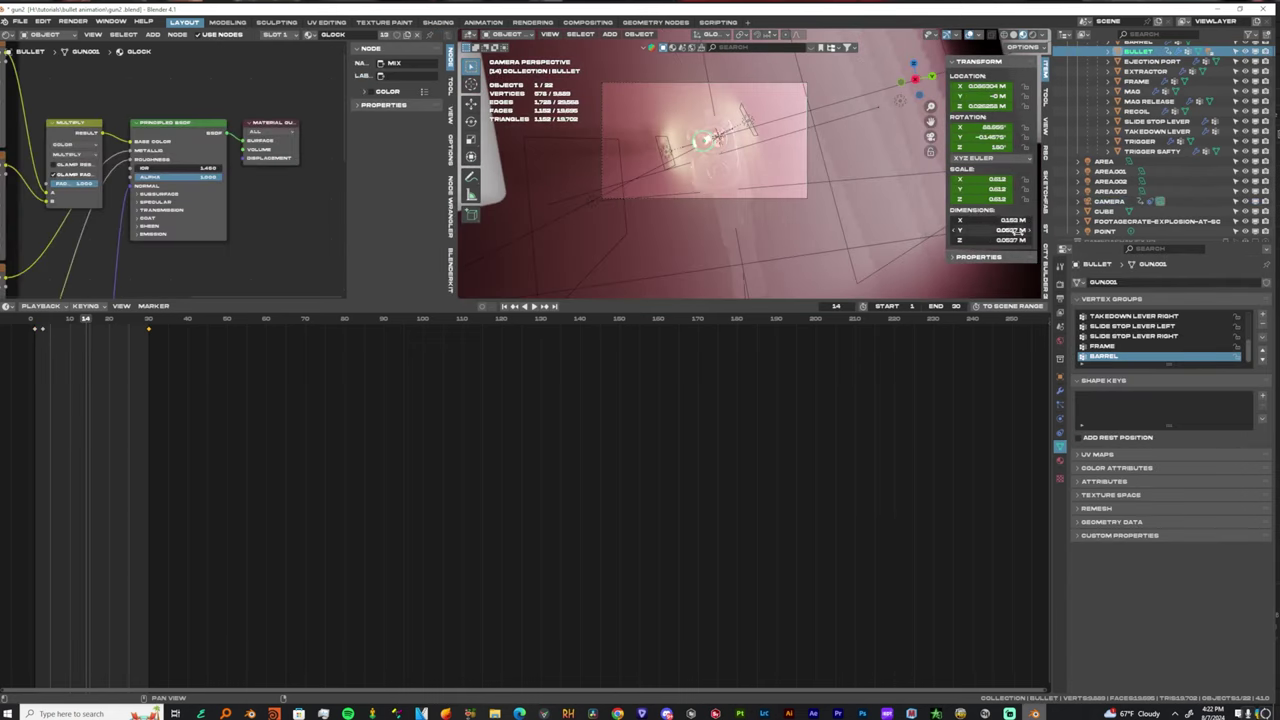
{"action": "left_click", "coordinate": [704, 198]}
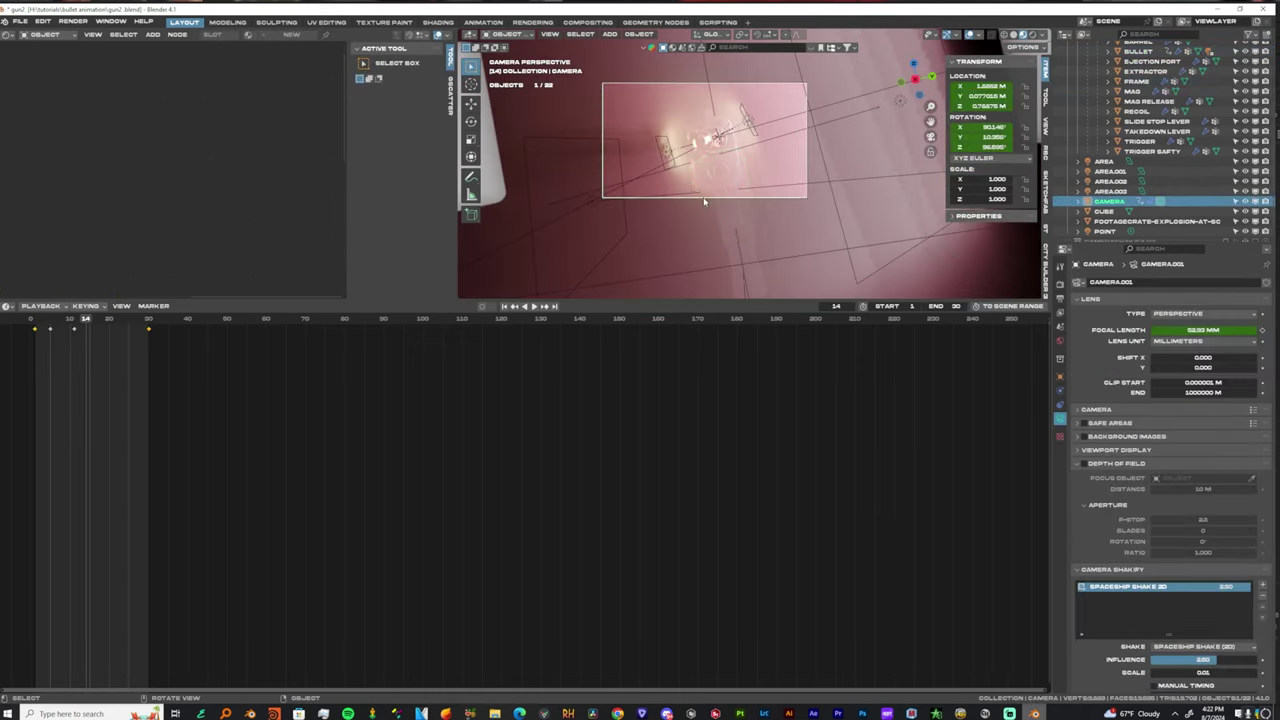
{"action": "left_click", "coordinate": [1083, 463]}
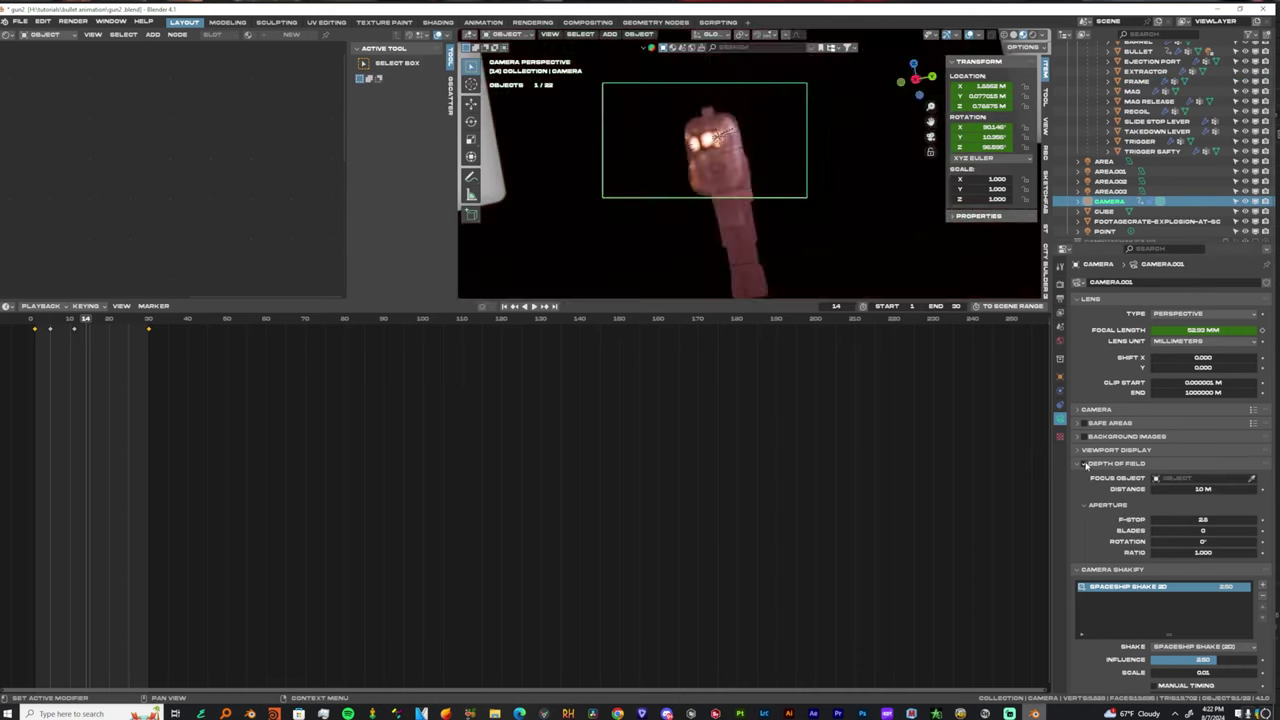
{"action": "left_click", "coordinate": [1251, 480]}
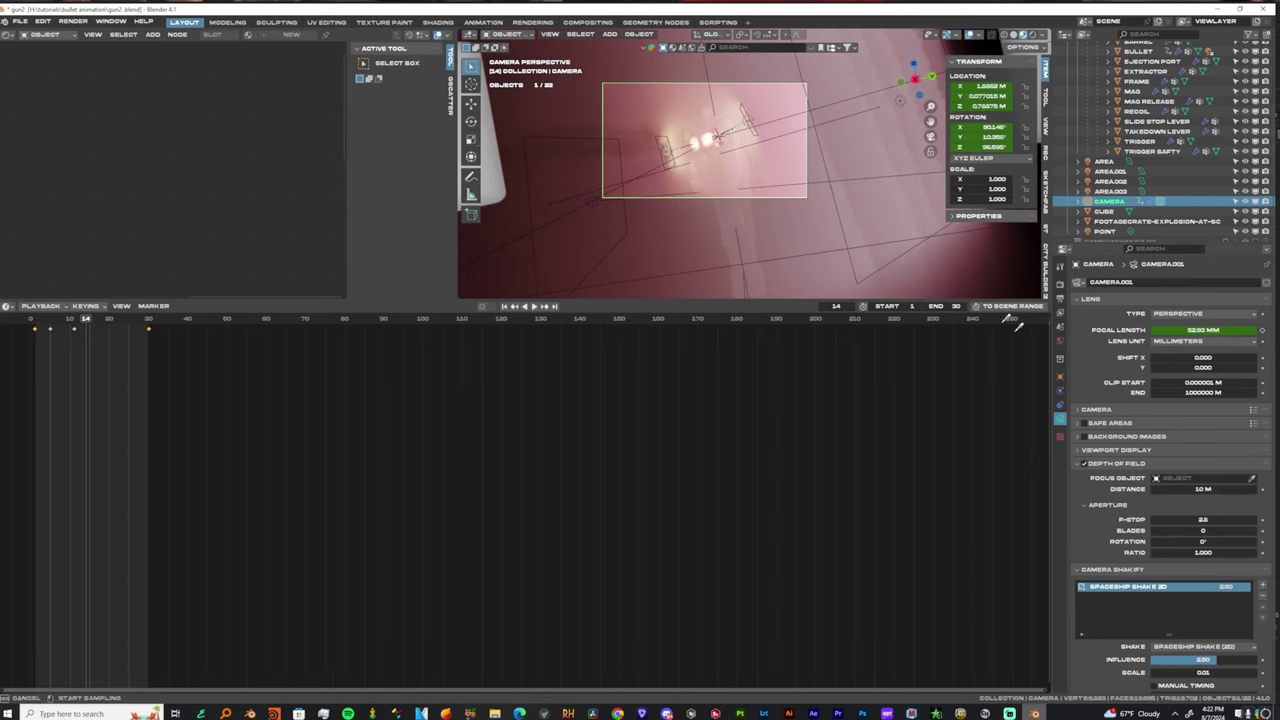
{"action": "left_click", "coordinate": [697, 141]}
{"action": "scroll", "coordinate": [690, 200], "scroll_direction": "up", "scroll_amount": 3}
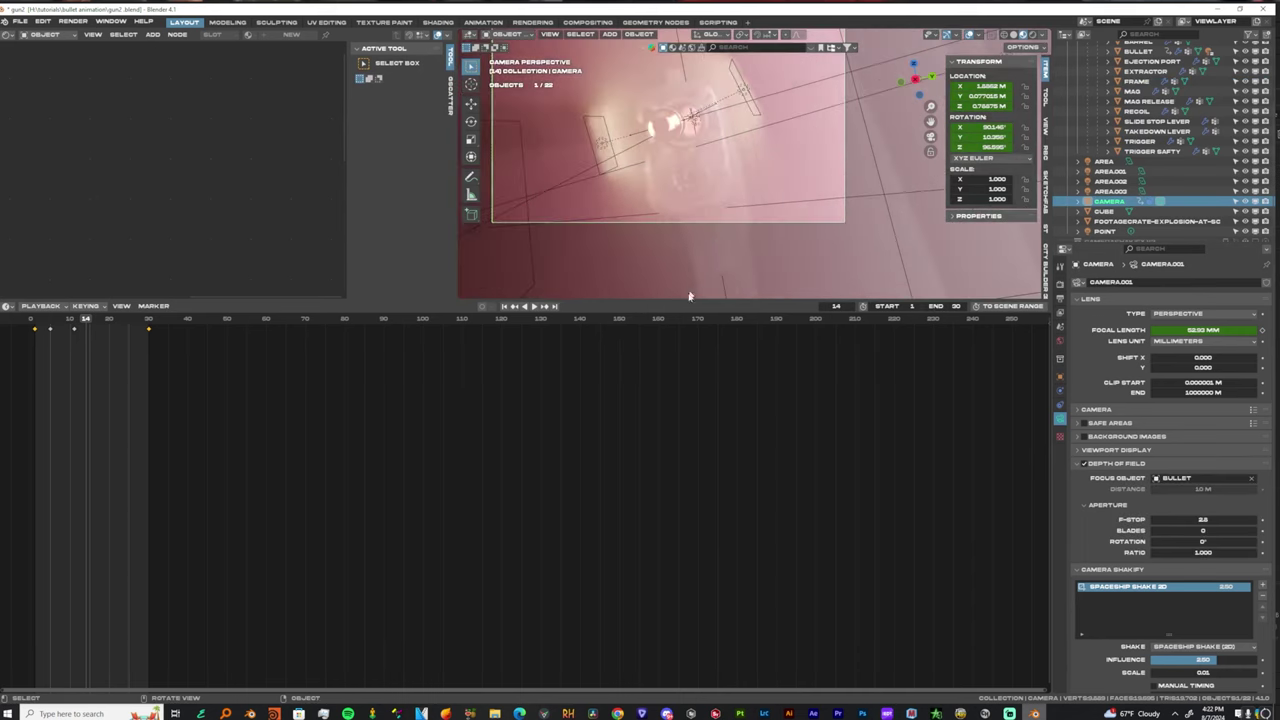
Scrub and play the animation through the camera to check the focus on the bullet, stopping at frame 4.
{"action": "mouse_move", "coordinate": [97, 318]}
{"action": "left_mouse_down"}
{"action": "mouse_move", "coordinate": [117, 318]}
{"action": "mouse_move", "coordinate": [97, 328]}
{"action": "left_mouse_up"}
{"action": "key", "text": "space"}
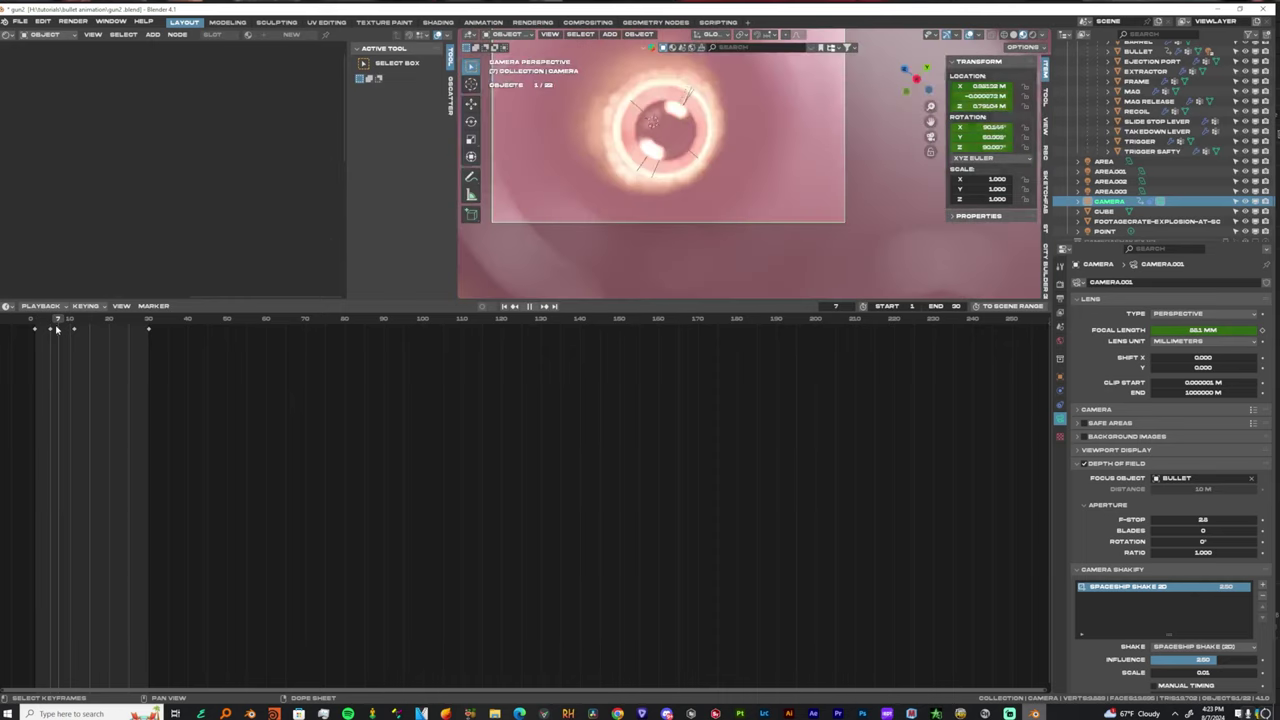
{"action": "key", "text": "space"}
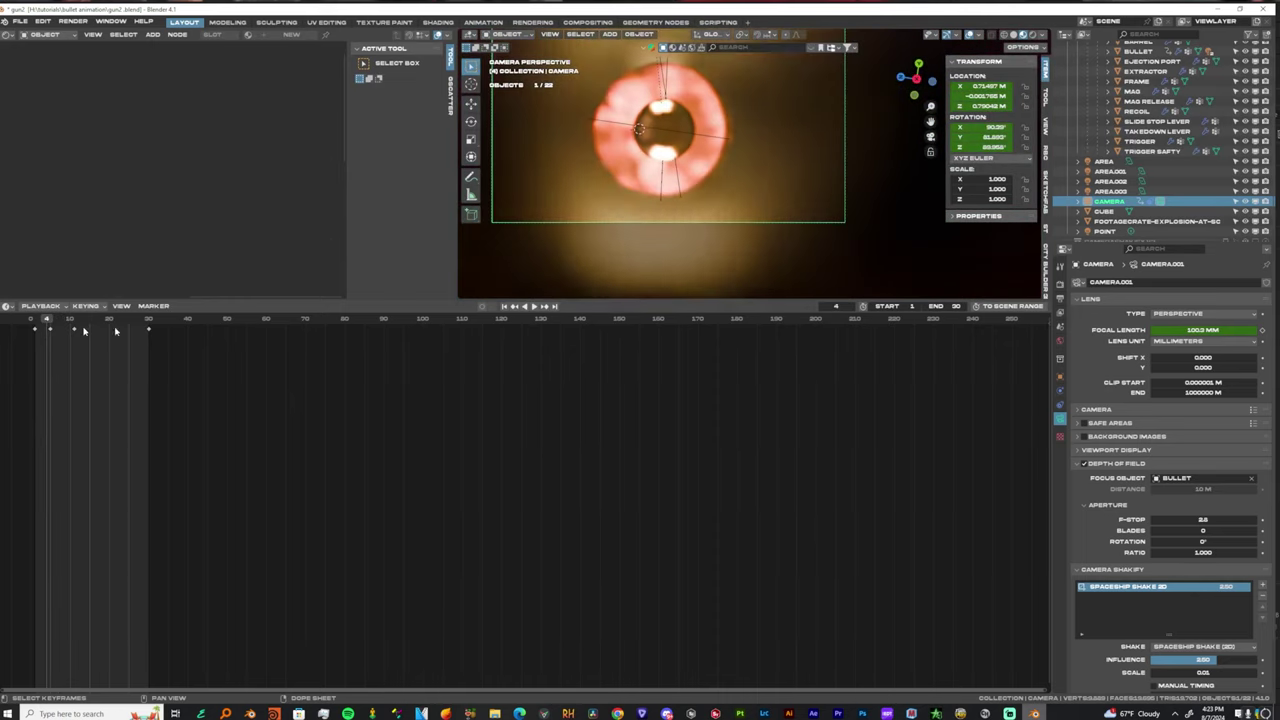
Switch to rendered shading, tune the camera's F-stop to 3.1 and keyframe it at frame 4.
{"action": "left_click_drag", "start_coordinate": [1198, 518], "coordinate": [1180, 518]}
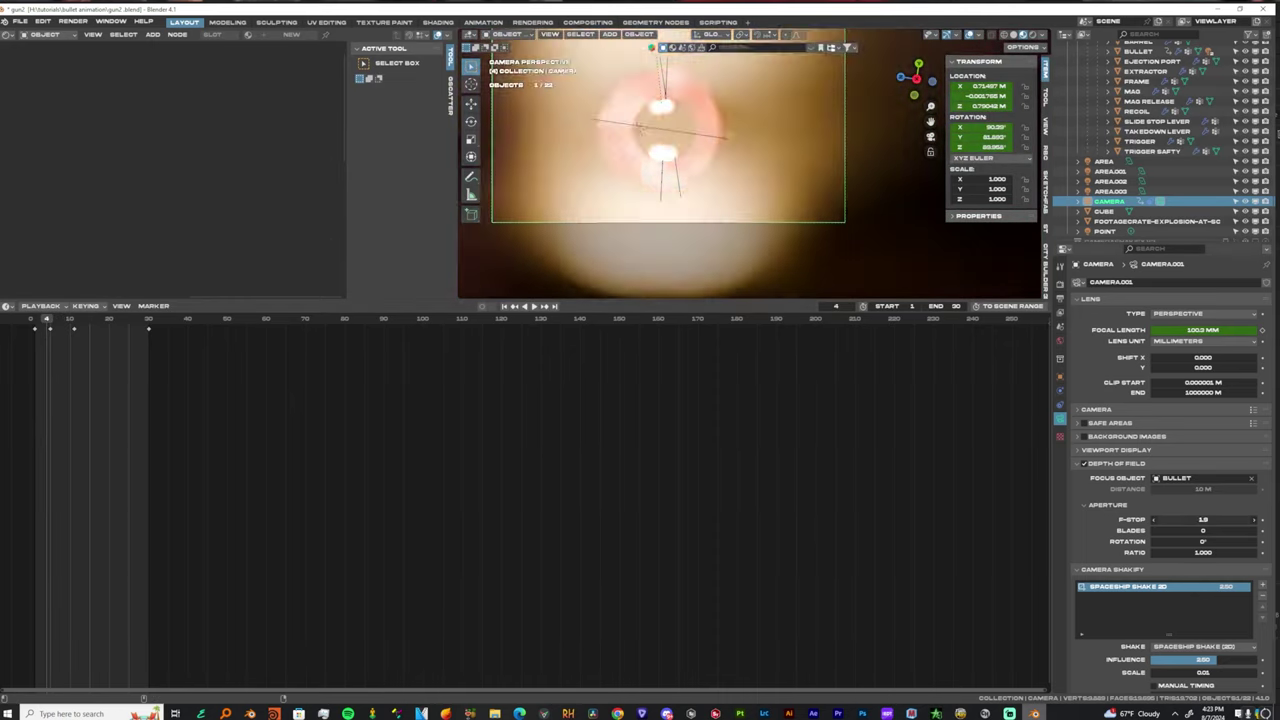
{"action": "left_click", "coordinate": [1031, 36]}
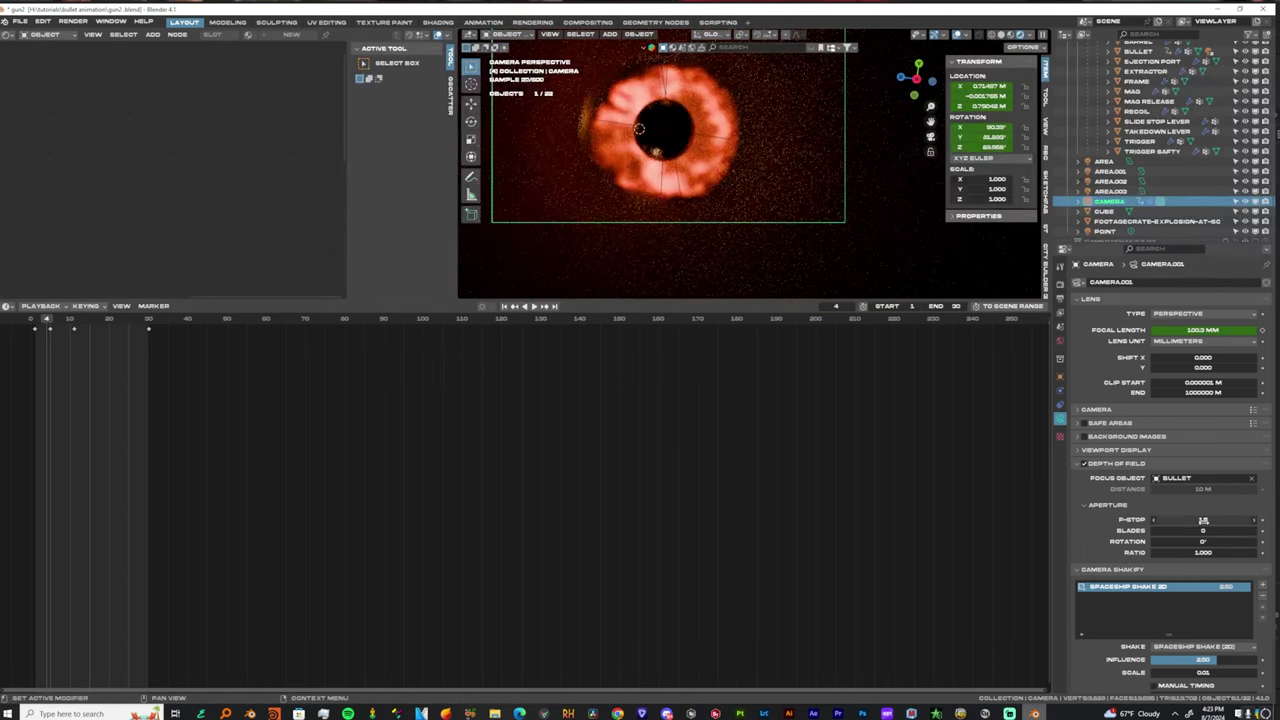
{"action": "mouse_move", "coordinate": [1203, 519]}
{"action": "left_mouse_down"}
{"action": "mouse_move", "coordinate": [1168, 519]}
{"action": "mouse_move", "coordinate": [1190, 519]}
{"action": "left_mouse_up"}
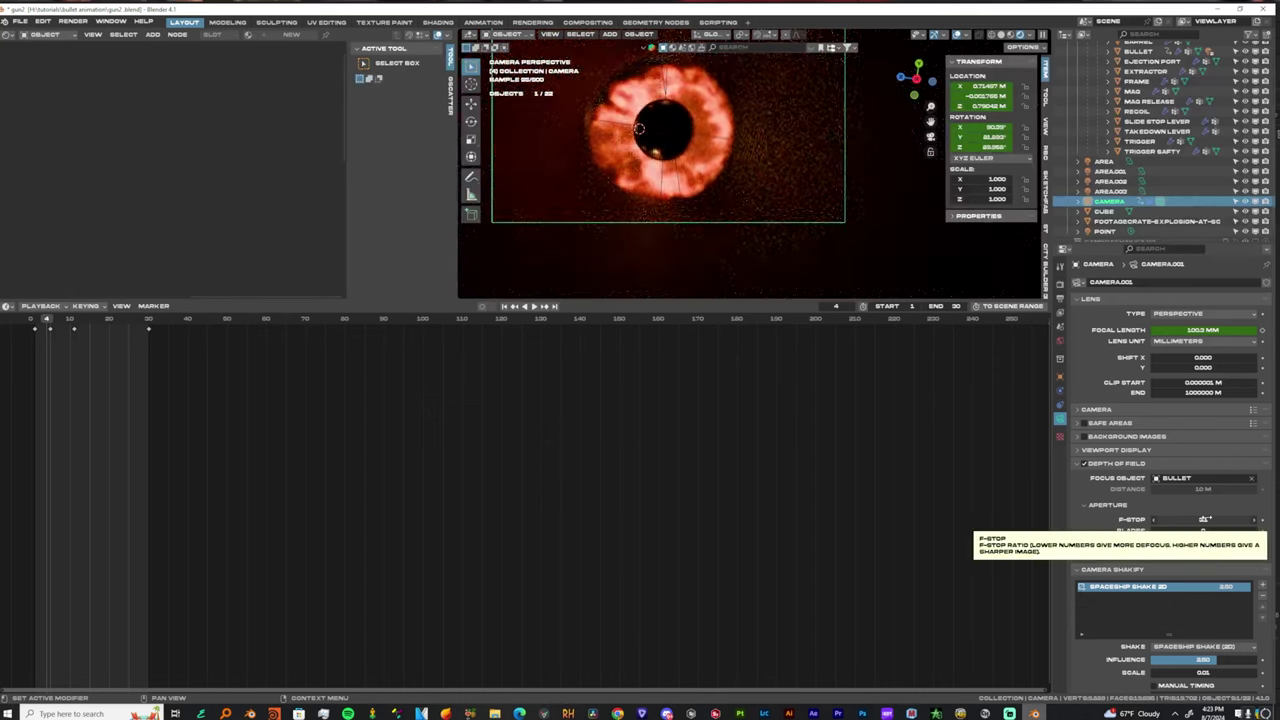
{"action": "key", "text": "i"}
Advance to frame 18 and lower the camera's F-stop to blur the gun behind the flying bullet.
{"action": "key", "text": "space"}
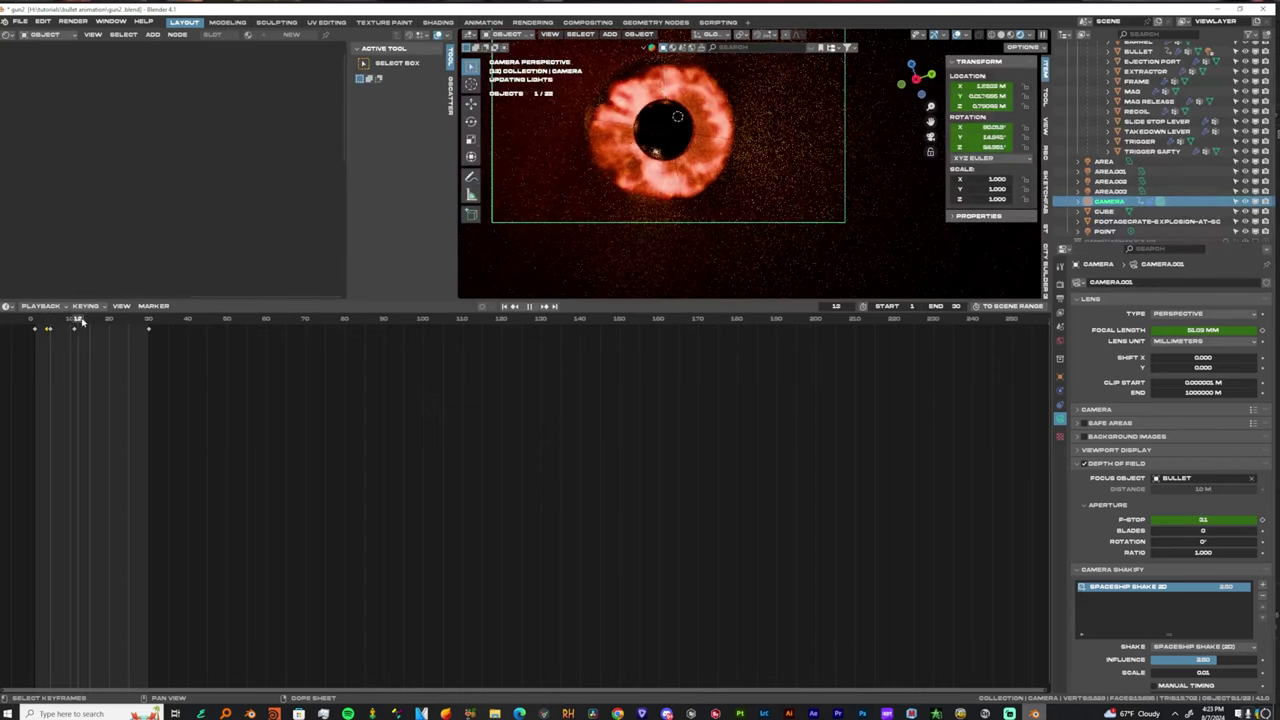
{"action": "key", "text": "space"}
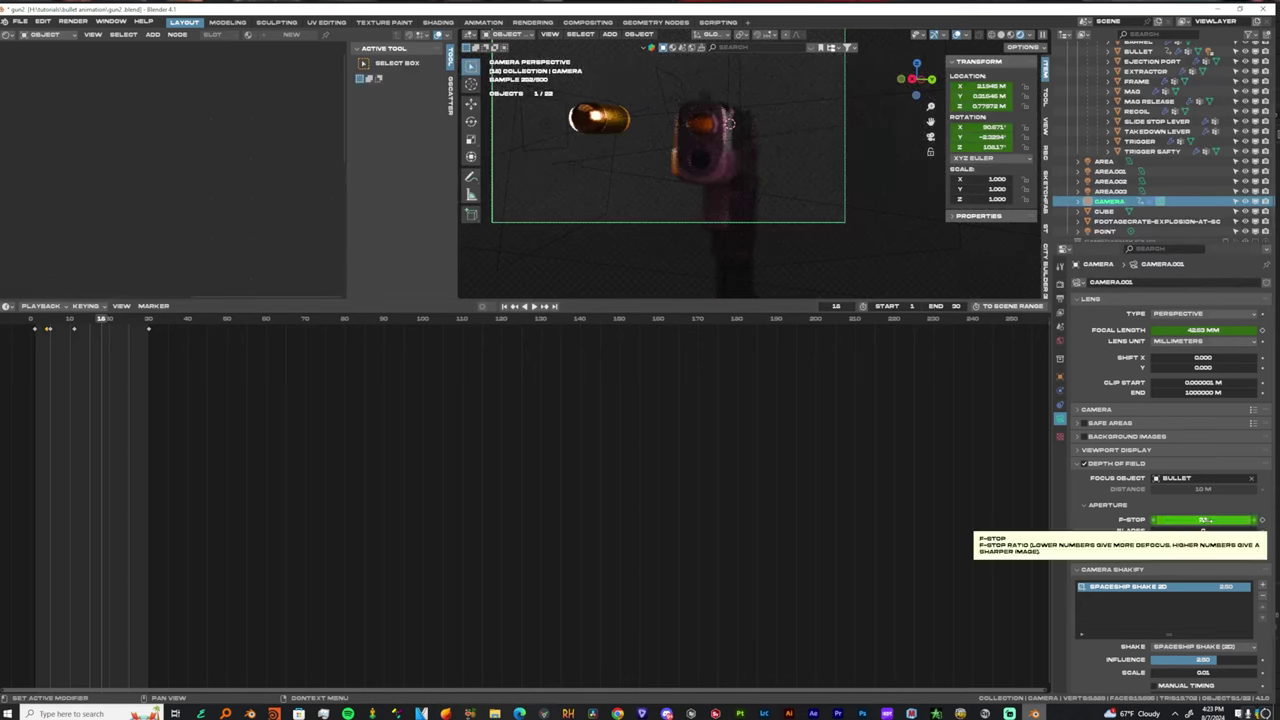
{"action": "left_click_drag", "start_coordinate": [1205, 520], "coordinate": [1120, 519]}
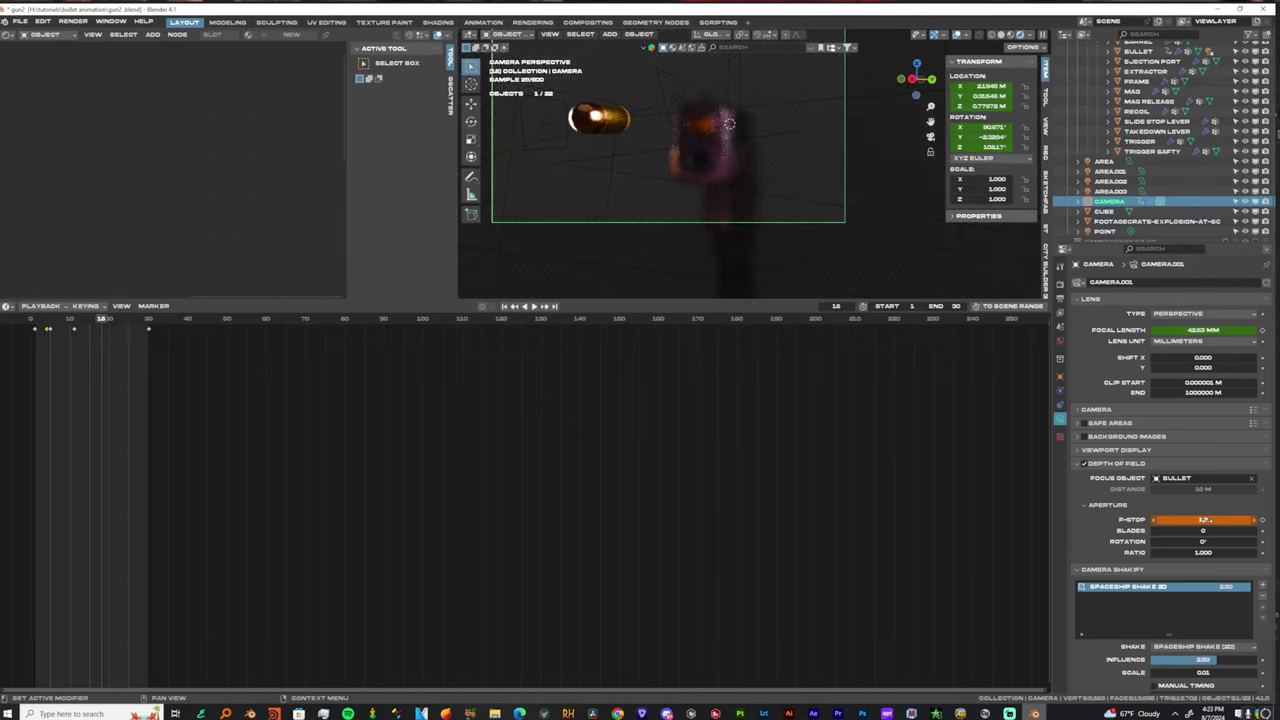